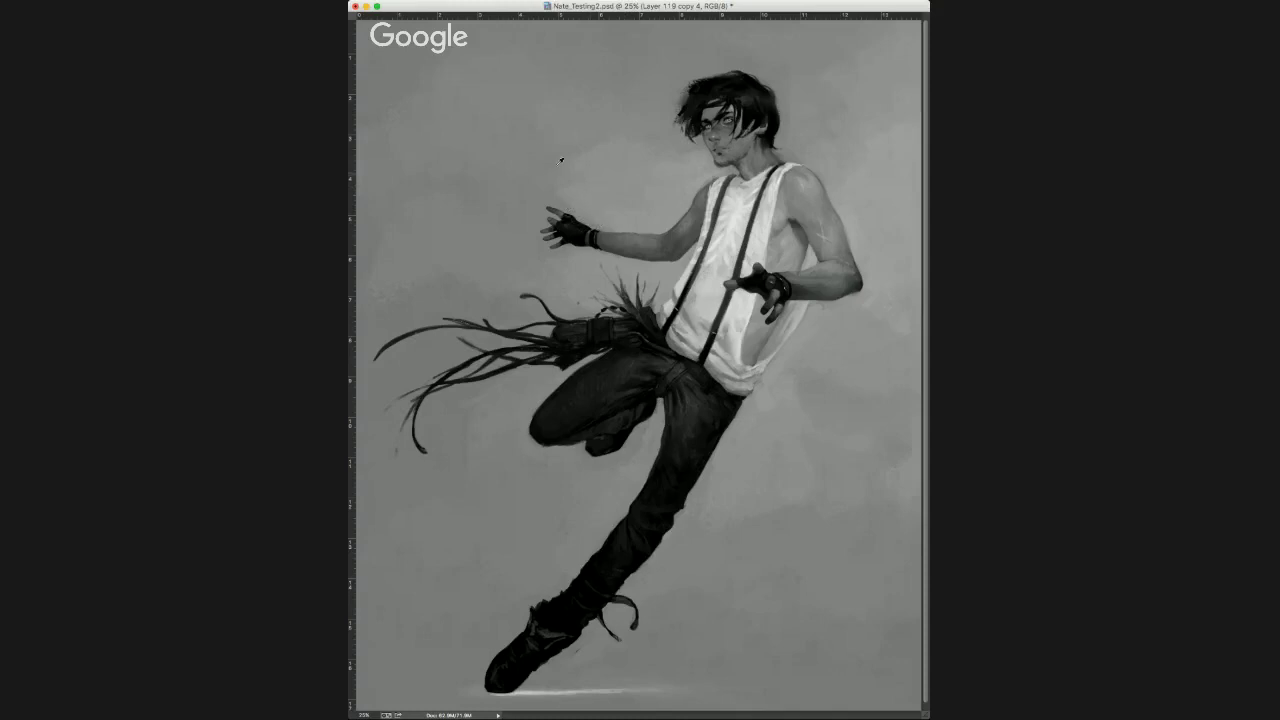
Clear the painted figure and its surroundings from the canvas, leaving the plain grey background.
mouse_move(890, 200)
left_mouse_down()
mouse_move(840, 310)
mouse_move(800, 190)
mouse_move(730, 140)
left_mouse_up()
key("ctrl+alt+z")
key("ctrl+alt+z")
key("ctrl+alt+z")
key("ctrl+alt+z")
key("ctrl+alt+z")
key("ctrl+alt+z")
key("ctrl+alt+z")
key("ctrl+alt+z")
key("ctrl+alt+z")
key("ctrl+alt+z")
key("ctrl+alt+z")
key("ctrl+alt+z")
key("ctrl+alt+z")
key("ctrl+alt+z")
key("ctrl+alt+z")
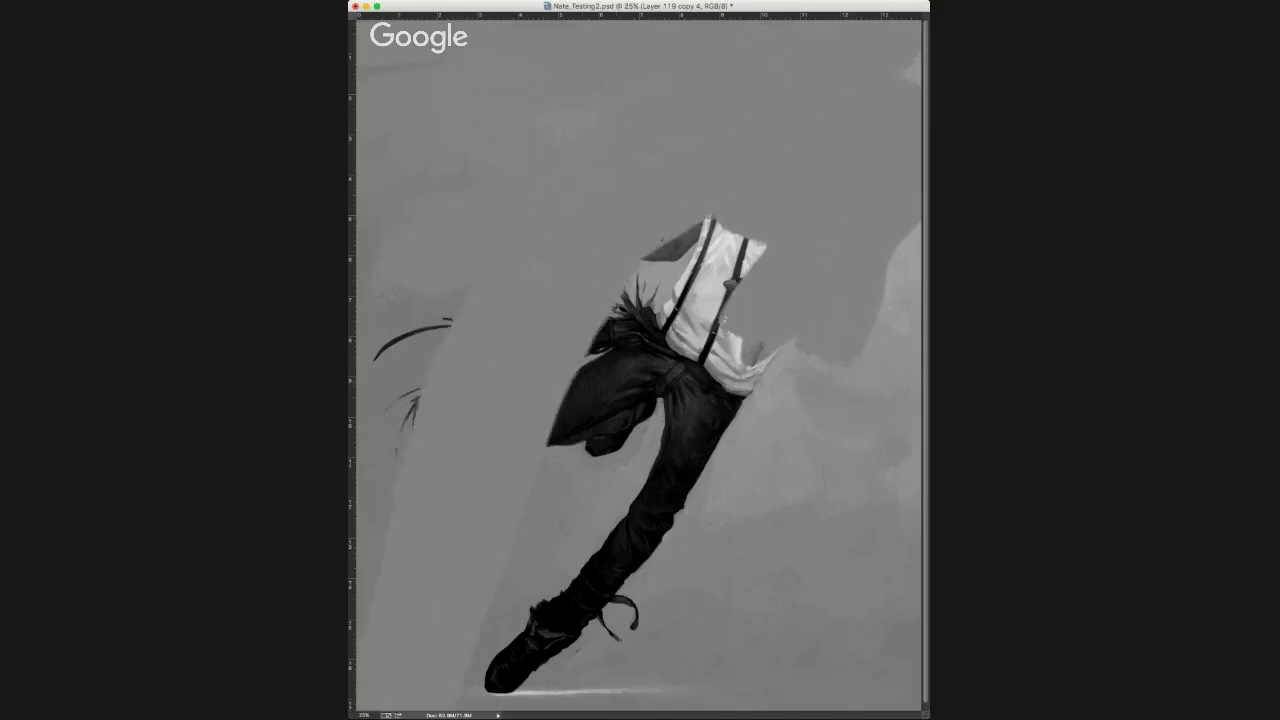
key("ctrl+alt+z")
key("ctrl+alt+z")
key("ctrl+alt+z")
key("ctrl+alt+z")
key("ctrl+alt+z")
key("ctrl+alt+z")
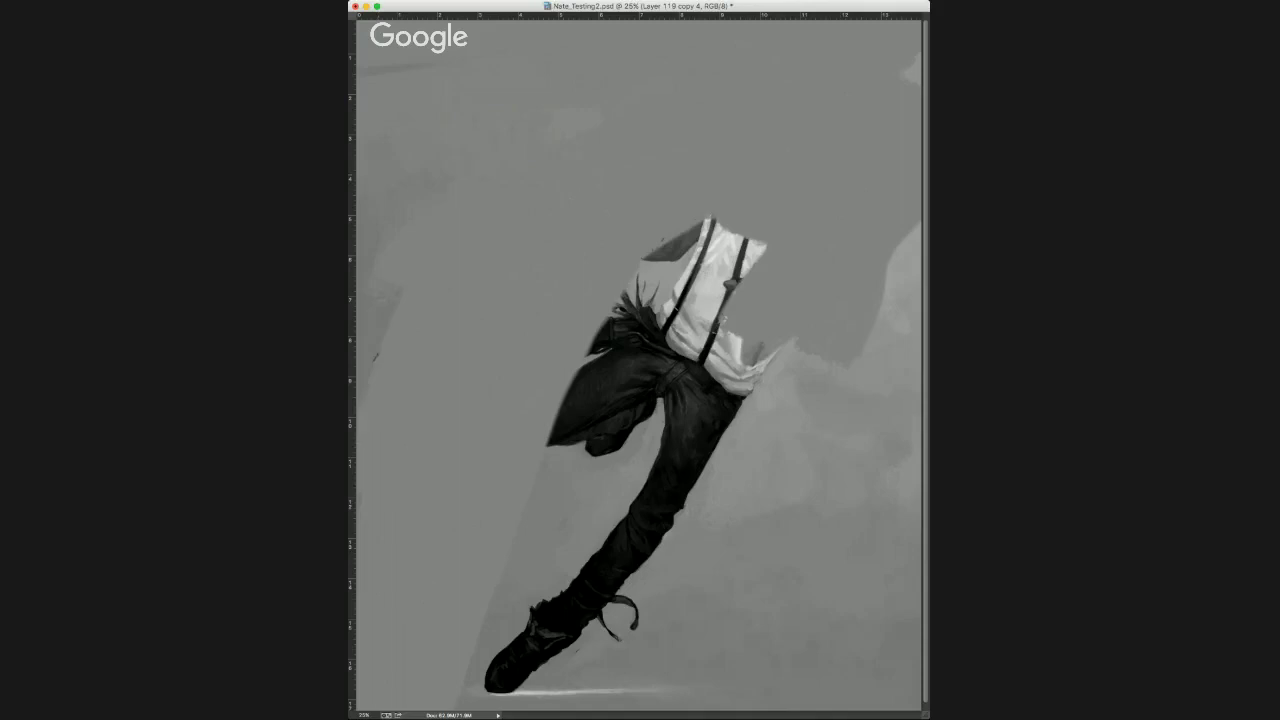
key("ctrl+alt+z")
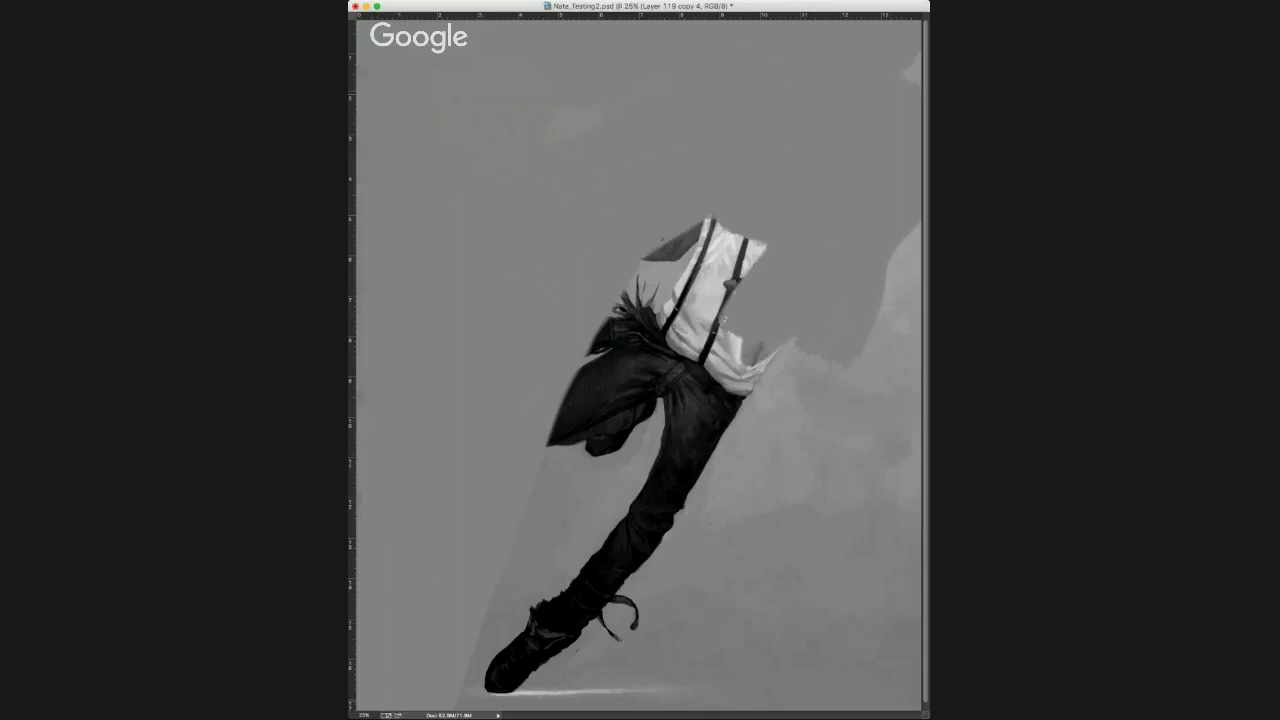
key("ctrl+alt+z")
key("ctrl+alt+z")
key("ctrl+alt+z")
key("ctrl+alt+z")
key("ctrl+alt+z")
key("ctrl+alt+z")
key("ctrl+alt+z")
key("ctrl+alt+z")
key("ctrl+alt+z")
key("ctrl+alt+z")
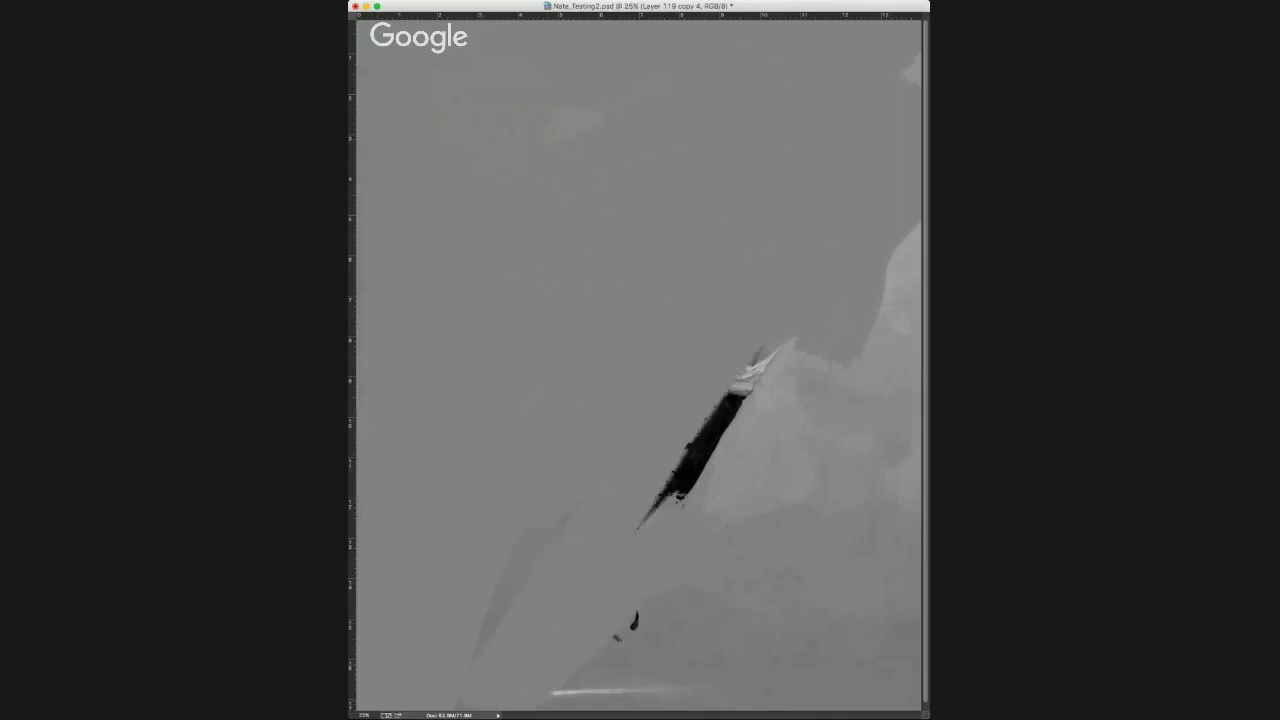
key("ctrl+alt+z")
key("ctrl+alt+z")
key("ctrl+alt+z")
key("ctrl+alt+z")
key("ctrl+alt+z")
key("ctrl+alt+z")
key("ctrl+alt+z")
key("ctrl+alt+z")
key("ctrl+alt+z")
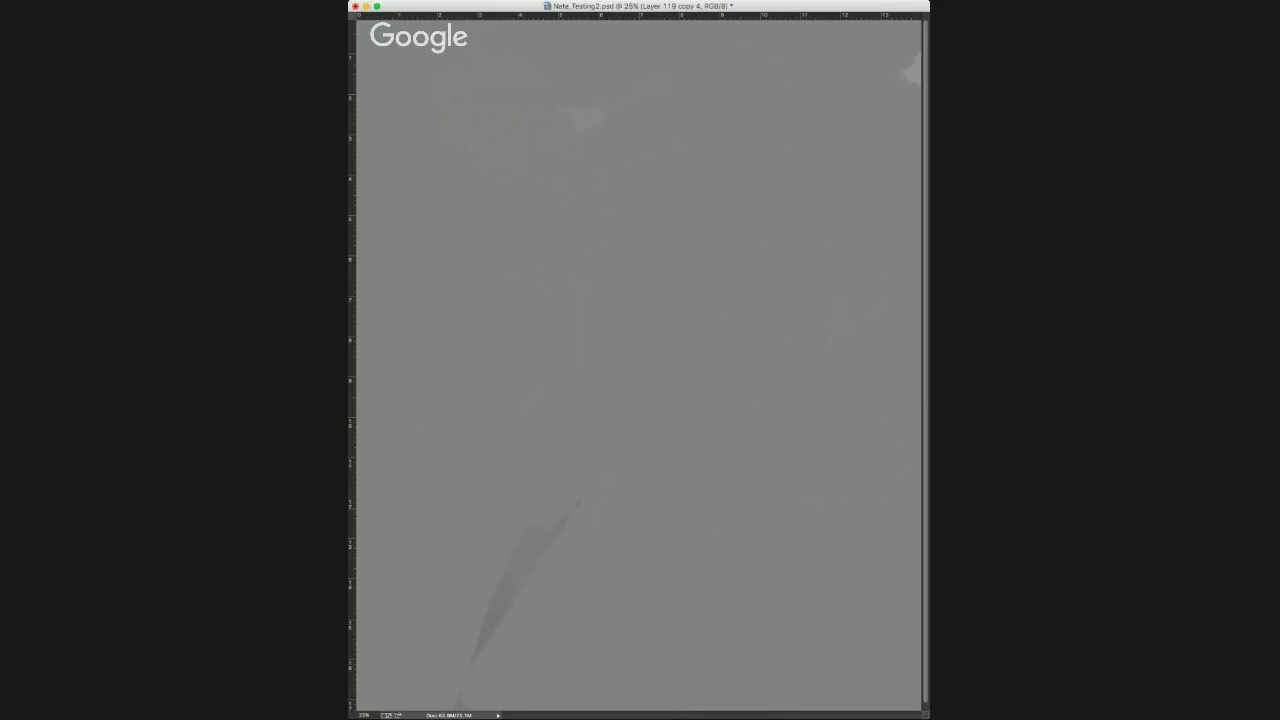
On a new layer, rough in a dark torso with a raised arm gripping a diagonal pole across the shoulders.
key("ctrl+alt+z")
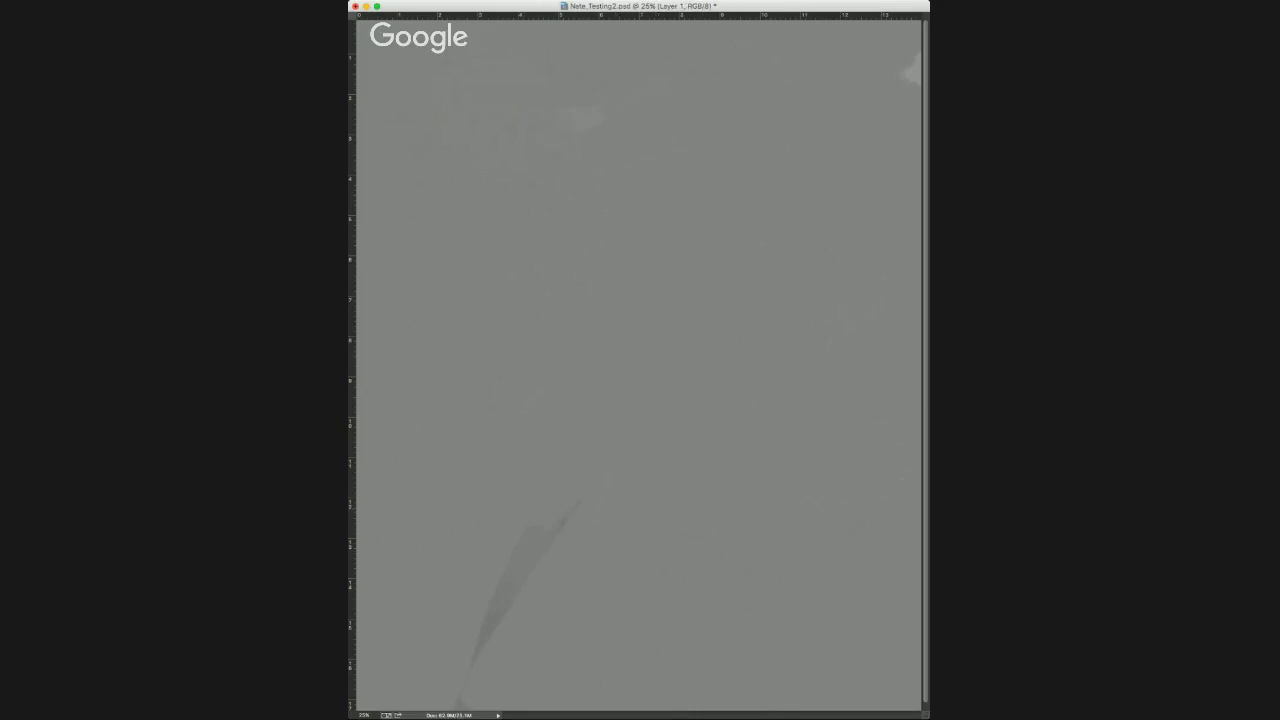
key("ctrl+alt+z")
mouse_move(563, 205)
left_mouse_down()
mouse_move(621, 205)
mouse_move(665, 161)
mouse_move(560, 213)
mouse_move(573, 234)
mouse_move(671, 240)
mouse_move(654, 264)
mouse_move(616, 216)
mouse_move(600, 251)
mouse_move(717, 371)
mouse_move(568, 380)
mouse_move(570, 236)
mouse_move(598, 186)
mouse_move(576, 205)
mouse_move(711, 210)
mouse_move(724, 250)
mouse_move(769, 242)
mouse_move(759, 284)
mouse_move(763, 150)
mouse_move(768, 118)
left_mouse_up()
left_click_drag(845, 85, 440, 208)
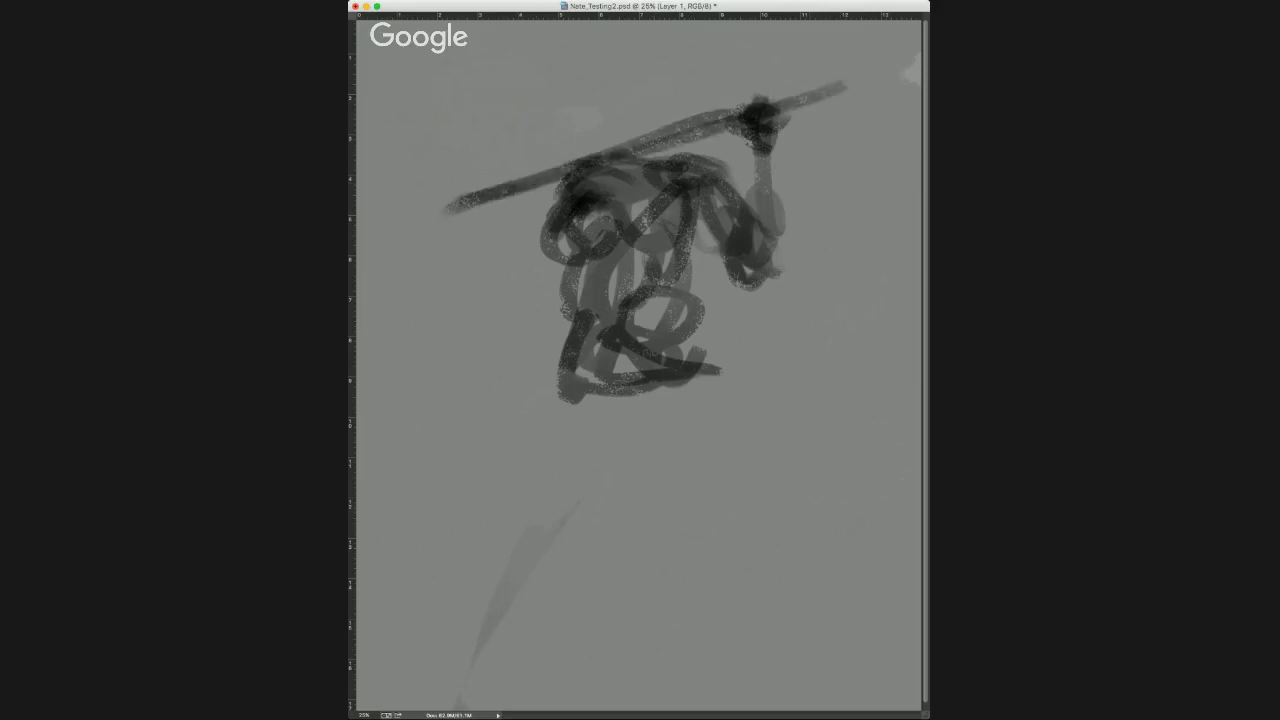
Scale the rough sketch down in the upper middle of the canvas and add a short stroke below the hips.
left_click_drag(438, 85, 577, 193)
mouse_move(686, 271)
left_mouse_down()
mouse_move(612, 185)
mouse_move(618, 205)
left_mouse_up()
key("Return")
mouse_move(638, 318)
left_mouse_down()
mouse_move(643, 374)
mouse_move(634, 320)
left_mouse_up()
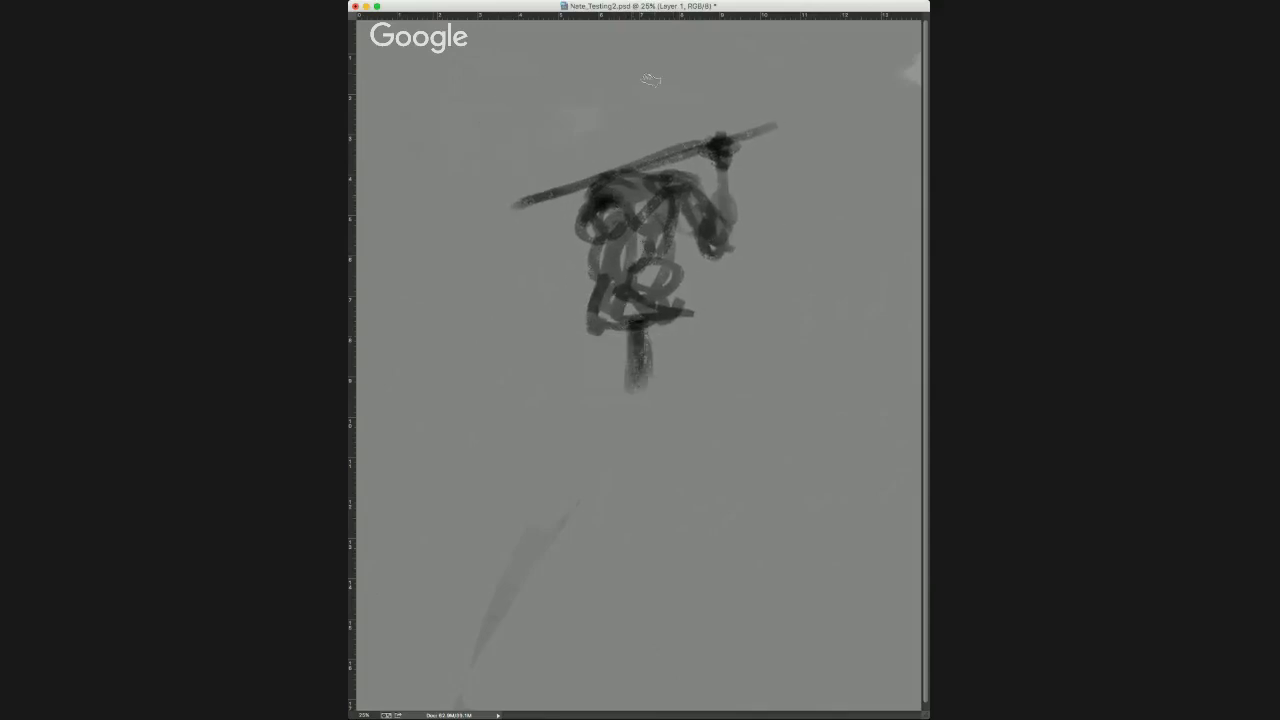
Redraw the pole as a darker, longer diagonal line extending past both shoulders.
mouse_move(752, 137)
left_mouse_down()
mouse_move(640, 168)
mouse_move(857, 103)
mouse_move(760, 130)
left_mouse_up()
left_click_drag(628, 173, 430, 239)
key("super+alt+z")
key("super+alt+z")
key("super+alt+z")
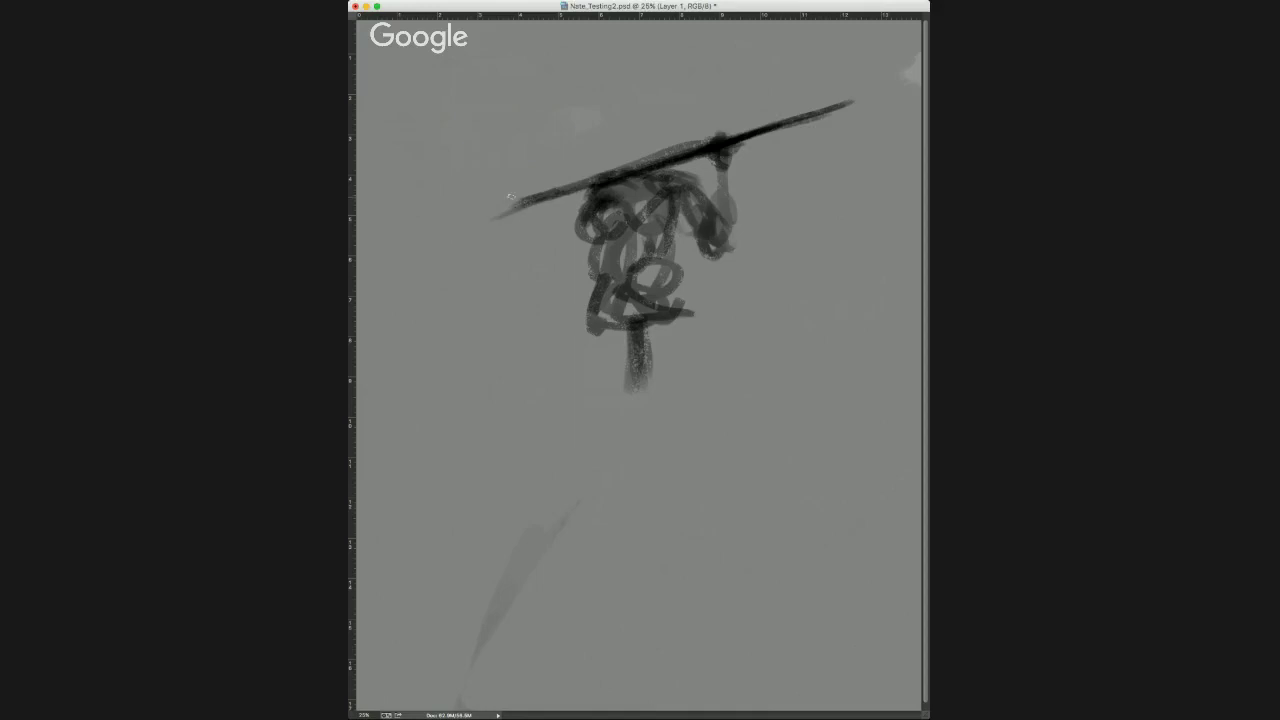
mouse_move(541, 194)
left_mouse_down()
mouse_move(375, 255)
mouse_move(385, 241)
mouse_move(371, 256)
mouse_move(419, 266)
left_mouse_up()
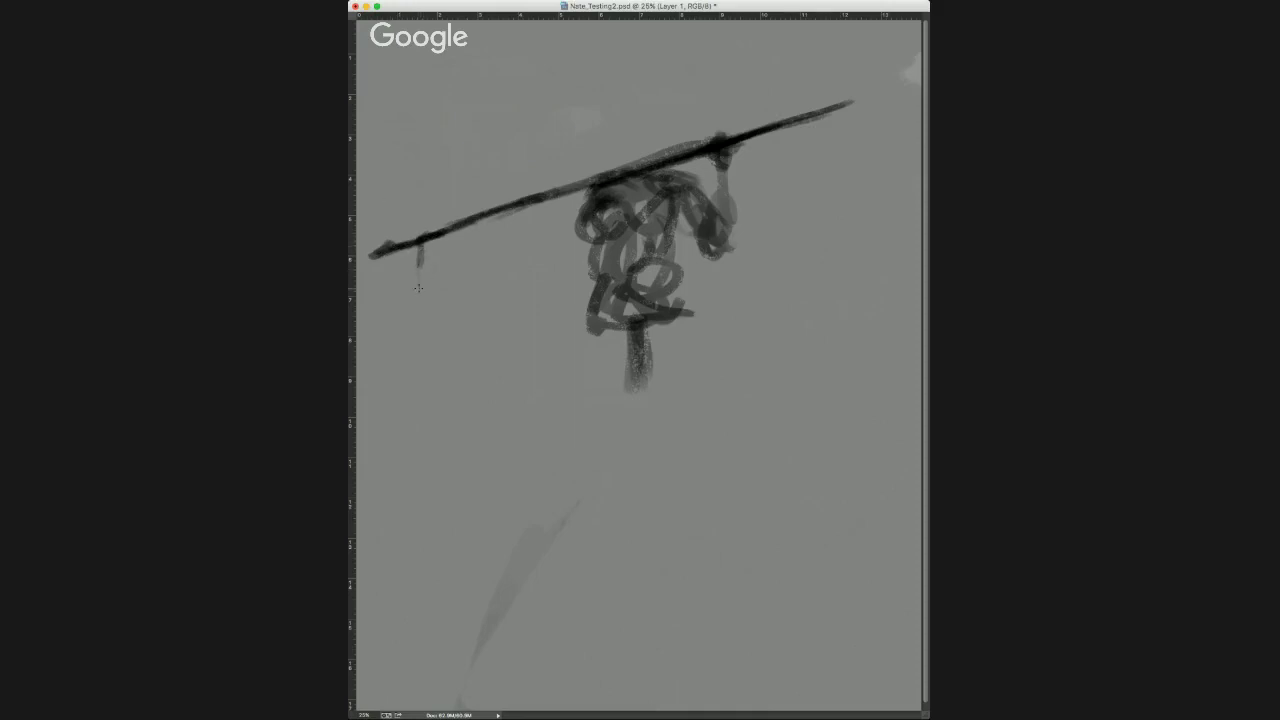
Draw a thin cord hanging from the pole's lower end and a small spearhead at its upper end.
left_click_drag(421, 242, 416, 318)
left_click_drag(411, 420, 411, 446)
mouse_move(422, 252)
left_mouse_down()
mouse_move(412, 432)
mouse_move(428, 268)
left_mouse_up()
left_click_drag(430, 340, 418, 409)
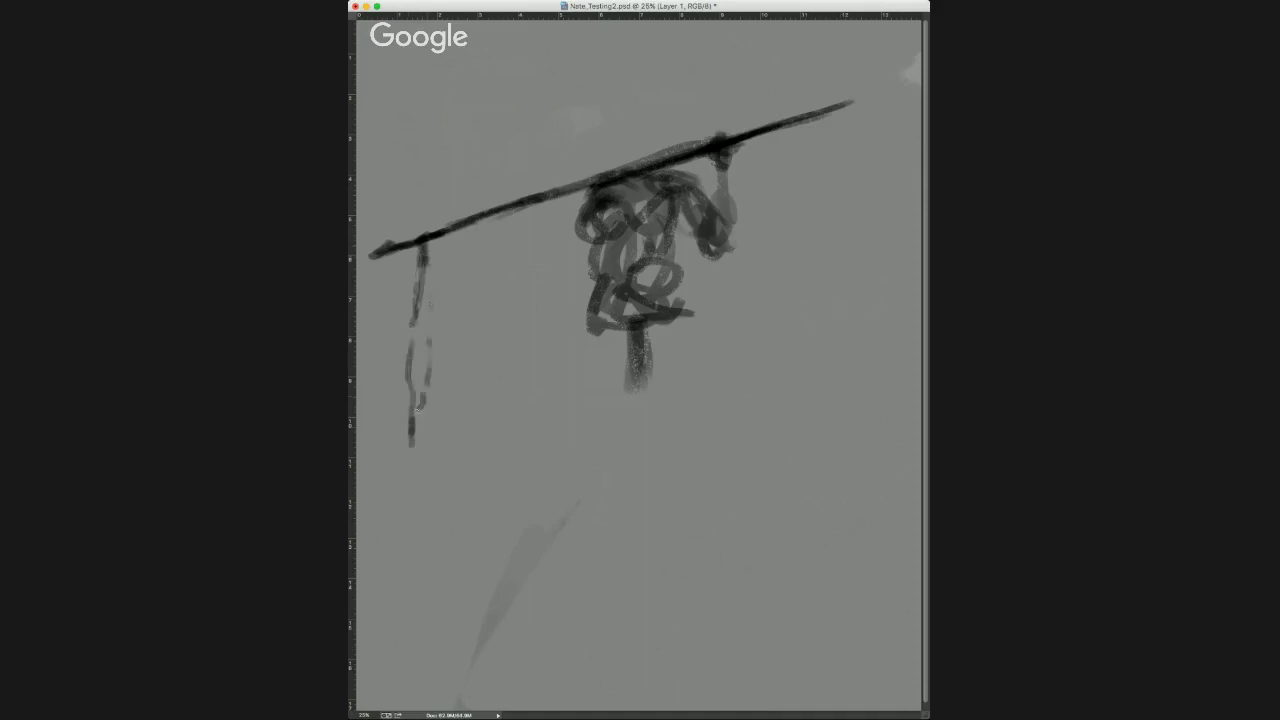
mouse_move(835, 101)
left_mouse_down()
mouse_move(905, 82)
mouse_move(862, 86)
left_mouse_up()
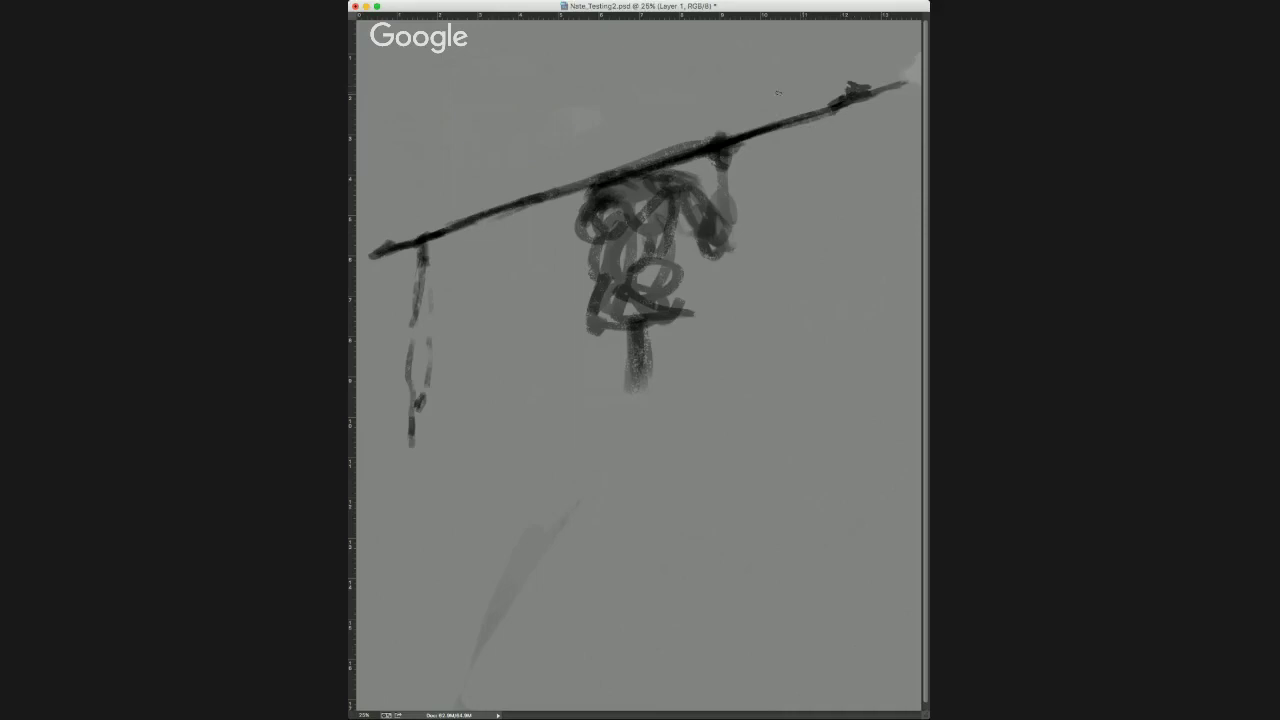
Paint the outstretched arm and hand along the pole, and darken the opposite shoulder and jacket side.
mouse_move(636, 206)
left_mouse_down()
mouse_move(606, 218)
mouse_move(532, 205)
mouse_move(547, 238)
mouse_move(604, 218)
left_mouse_up()
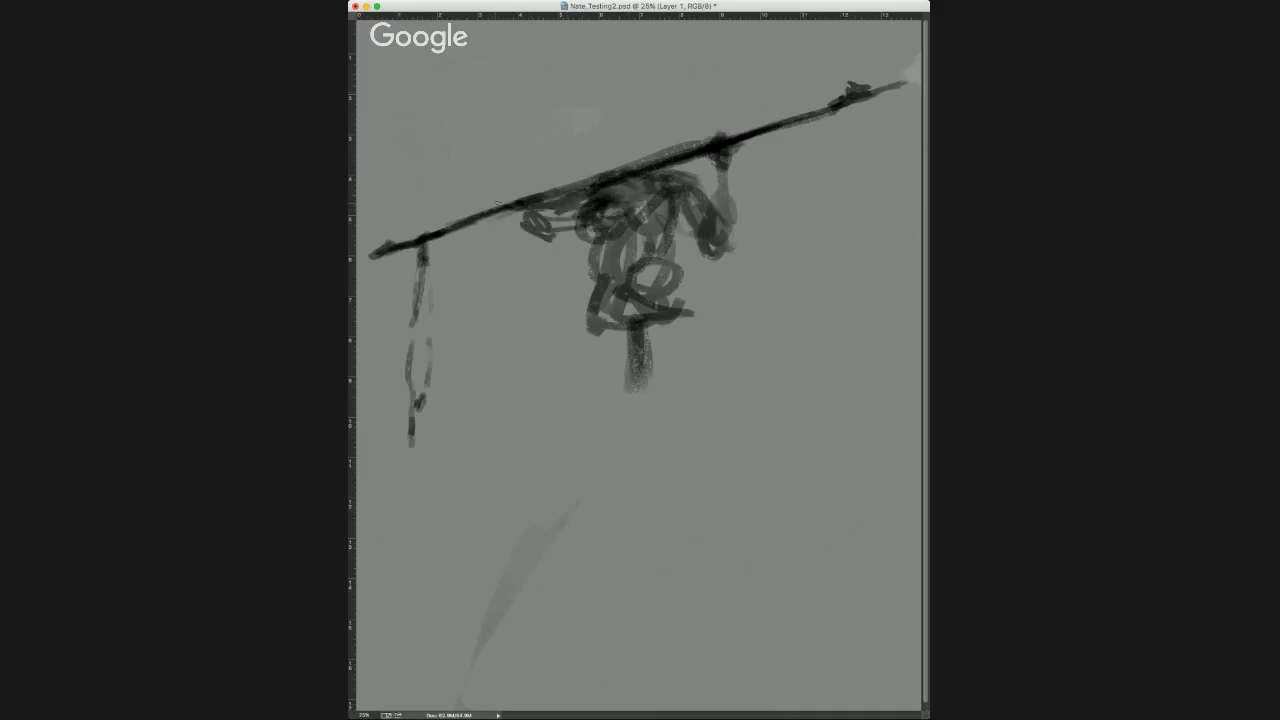
mouse_move(480, 205)
left_mouse_down()
mouse_move(428, 232)
mouse_move(460, 208)
mouse_move(450, 246)
mouse_move(494, 212)
mouse_move(508, 228)
mouse_move(556, 227)
mouse_move(563, 250)
mouse_move(556, 230)
mouse_move(600, 185)
mouse_move(688, 170)
mouse_move(718, 240)
left_mouse_up()
mouse_move(672, 170)
left_mouse_down()
mouse_move(712, 238)
mouse_move(674, 284)
left_mouse_up()
mouse_move(692, 226)
left_mouse_down()
mouse_move(672, 322)
mouse_move(688, 340)
left_mouse_up()
left_click_drag(690, 288, 662, 342)
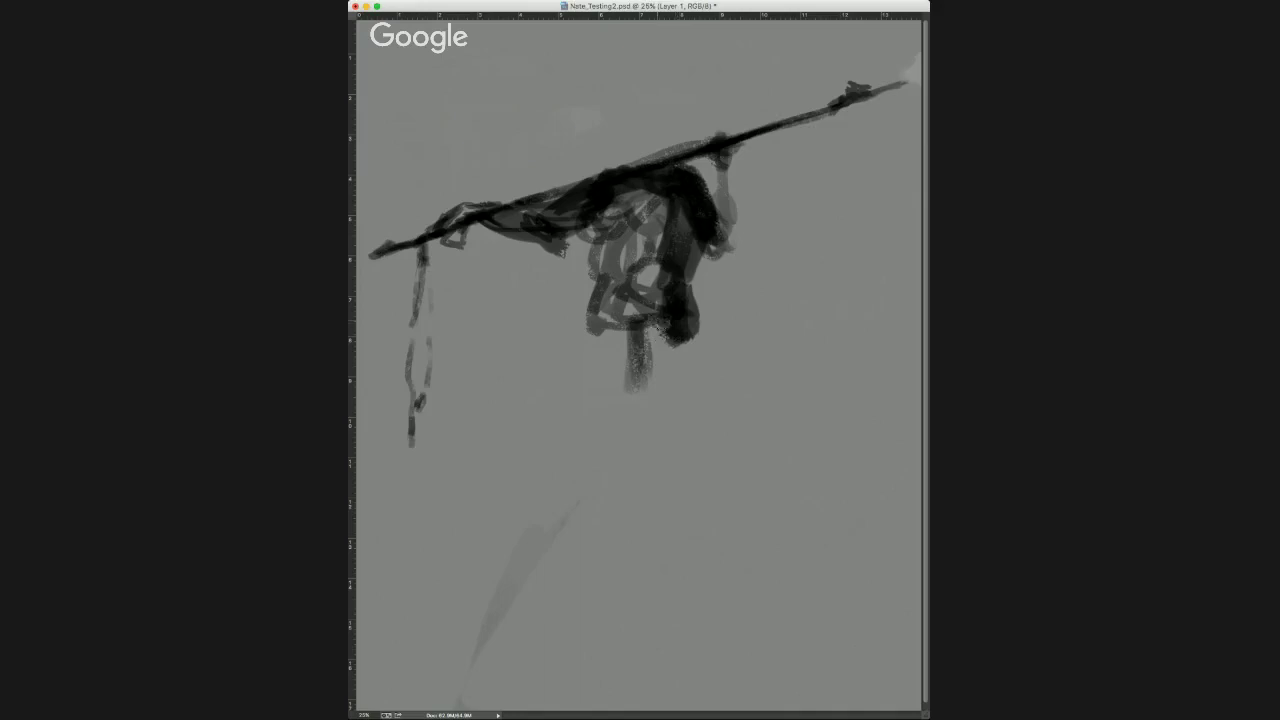
Block in the rest of the jacket, the baggy shorts, the neck and the raised arm gripping the pole.
mouse_move(612, 248)
left_mouse_down()
mouse_move(566, 304)
mouse_move(575, 360)
mouse_move(637, 384)
mouse_move(629, 363)
mouse_move(645, 448)
left_mouse_up()
mouse_move(660, 345)
left_mouse_down()
mouse_move(700, 390)
mouse_move(715, 445)
mouse_move(670, 478)
mouse_move(645, 440)
mouse_move(644, 468)
mouse_move(670, 436)
mouse_move(656, 322)
mouse_move(622, 320)
mouse_move(590, 350)
mouse_move(574, 330)
mouse_move(570, 448)
mouse_move(598, 465)
mouse_move(640, 436)
left_mouse_up()
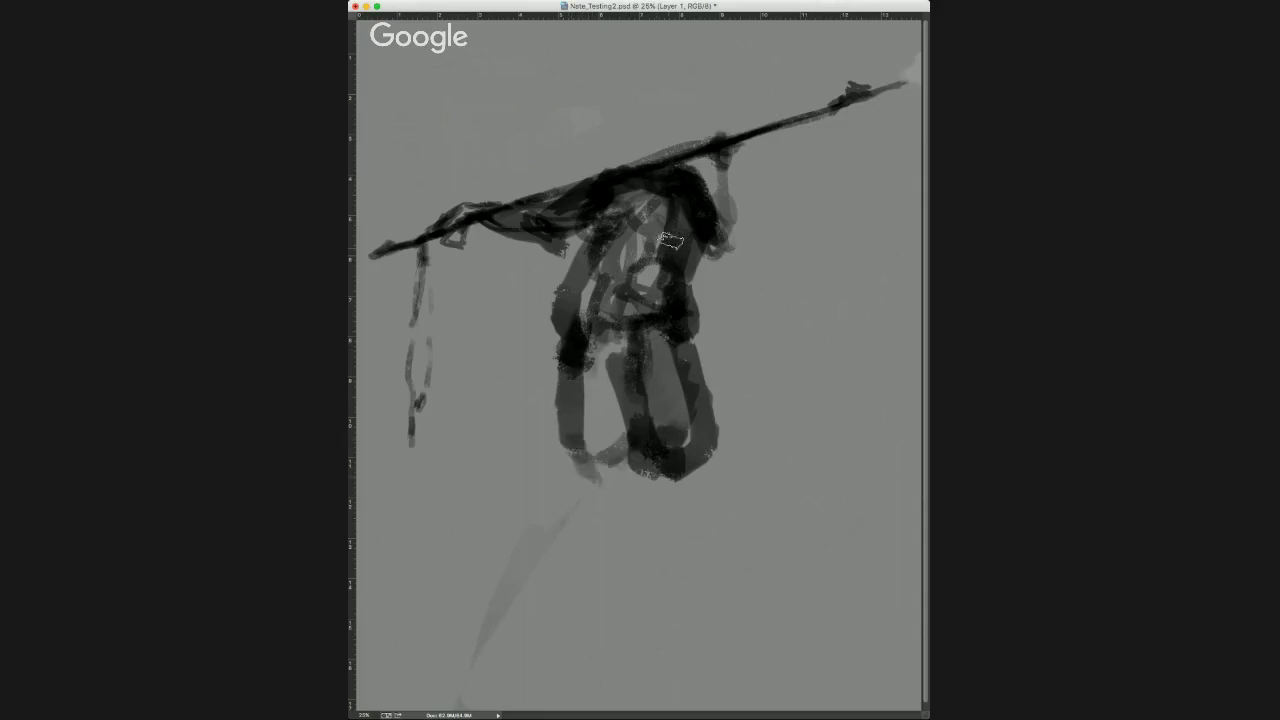
mouse_move(717, 160)
left_mouse_down()
mouse_move(716, 222)
mouse_move(738, 244)
mouse_move(732, 258)
mouse_move(720, 215)
mouse_move(720, 250)
mouse_move(712, 140)
mouse_move(645, 180)
mouse_move(655, 145)
mouse_move(585, 200)
mouse_move(595, 255)
mouse_move(575, 308)
left_mouse_up()
Paint the forward lower leg down to the foot and rough in the bent rear leg.
mouse_move(662, 448)
left_mouse_down()
mouse_move(678, 545)
mouse_move(645, 482)
mouse_move(632, 575)
mouse_move(668, 490)
mouse_move(674, 545)
mouse_move(636, 588)
mouse_move(664, 495)
mouse_move(642, 592)
mouse_move(662, 510)
mouse_move(664, 554)
left_mouse_up()
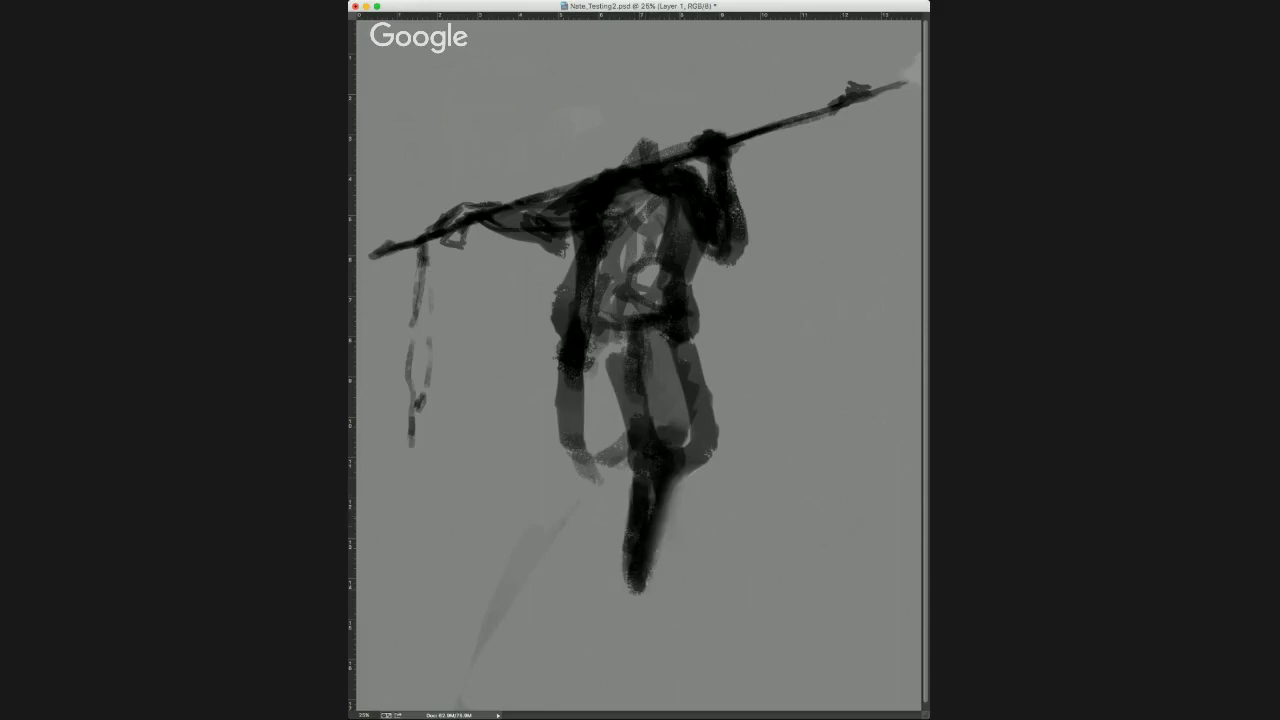
key("super+z")
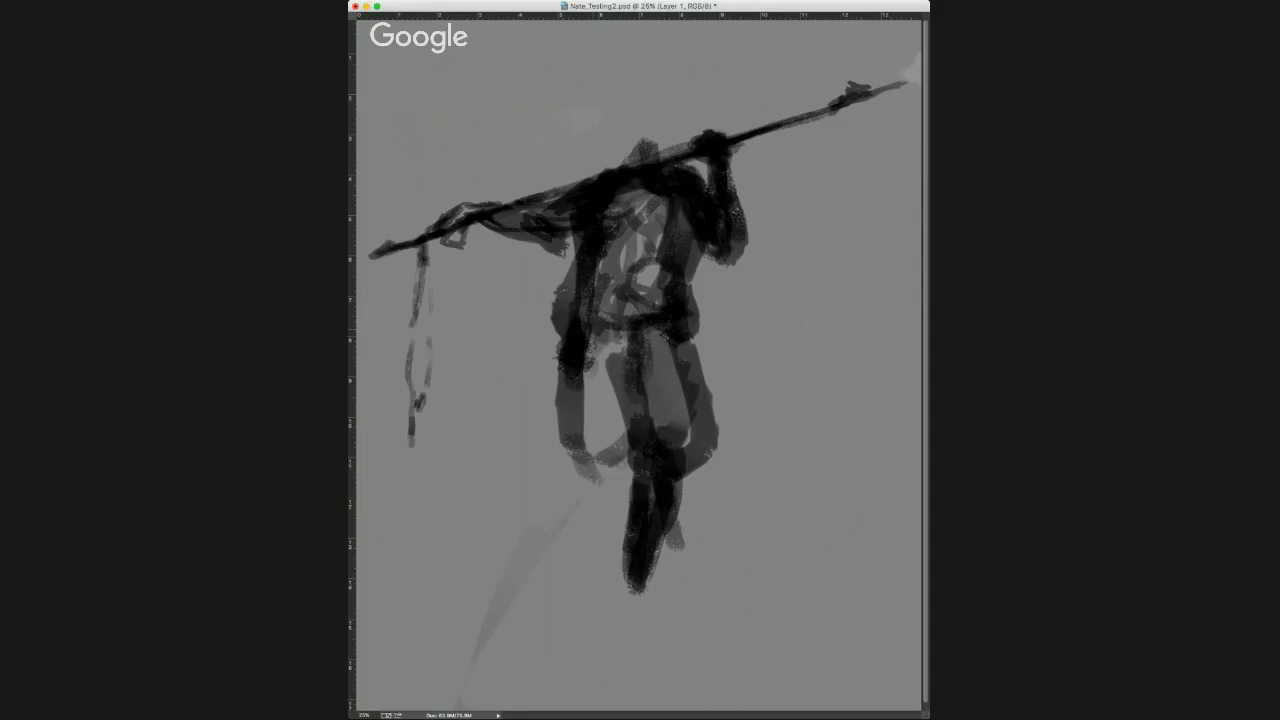
left_click_drag(692, 490, 660, 564)
left_click_drag(685, 503, 633, 601)
left_click_drag(620, 474, 618, 582)
left_click_drag(623, 476, 606, 574)
mouse_move(598, 495)
left_mouse_down()
mouse_move(584, 452)
mouse_move(604, 507)
mouse_move(596, 486)
left_mouse_up()
left_click_drag(615, 462, 647, 594)
left_click_drag(658, 518, 646, 606)
key("space")
left_click_drag(647, 493, 647, 485)
mouse_move(638, 555)
left_mouse_down()
mouse_move(628, 654)
mouse_move(648, 558)
left_mouse_up()
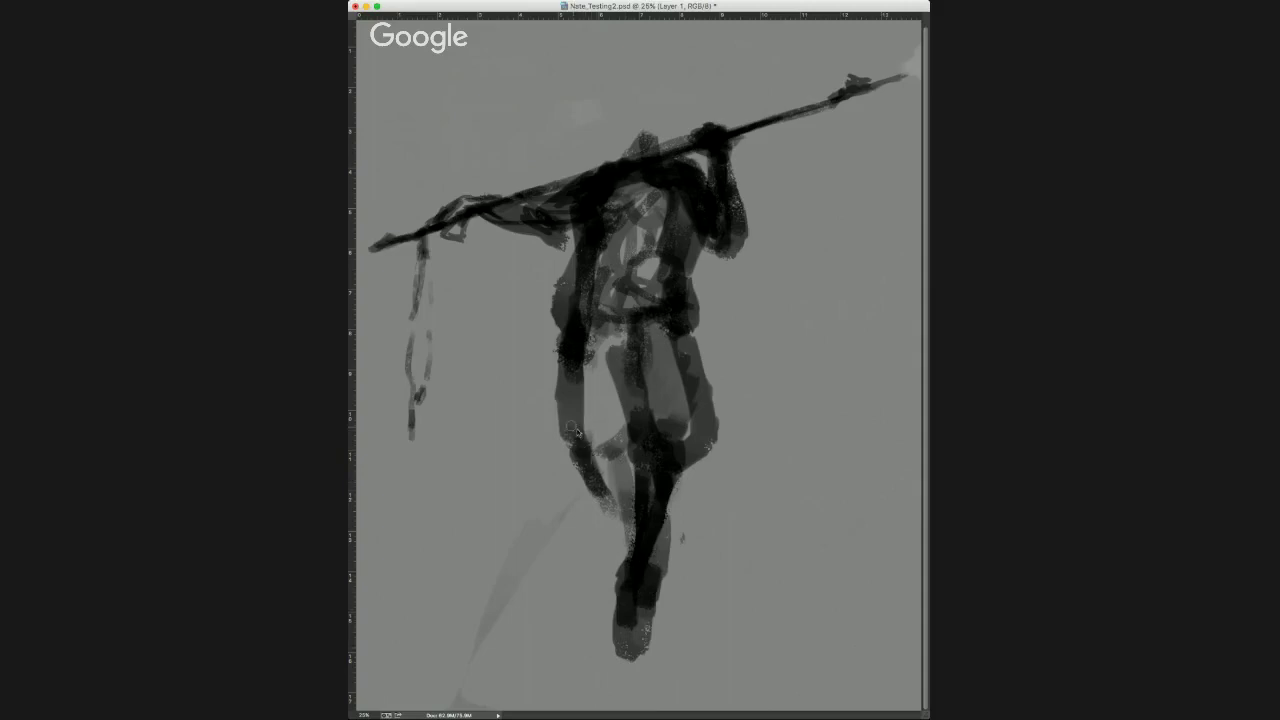
Paint the round head, neck and collar, and darken the jacket hem and rear knee.
mouse_move(562, 386)
left_mouse_down()
mouse_move(574, 474)
mouse_move(578, 458)
mouse_move(643, 440)
mouse_move(600, 470)
mouse_move(597, 394)
left_mouse_up()
mouse_move(625, 132)
left_mouse_down()
mouse_move(648, 100)
mouse_move(615, 85)
mouse_move(662, 72)
mouse_move(630, 110)
mouse_move(627, 150)
mouse_move(651, 118)
mouse_move(650, 150)
mouse_move(626, 143)
mouse_move(624, 160)
mouse_move(628, 140)
mouse_move(618, 163)
left_mouse_up()
mouse_move(674, 128)
left_mouse_down()
mouse_move(676, 152)
mouse_move(590, 165)
mouse_move(682, 214)
mouse_move(652, 325)
mouse_move(620, 350)
mouse_move(578, 345)
mouse_move(680, 390)
mouse_move(652, 348)
mouse_move(588, 352)
left_mouse_up()
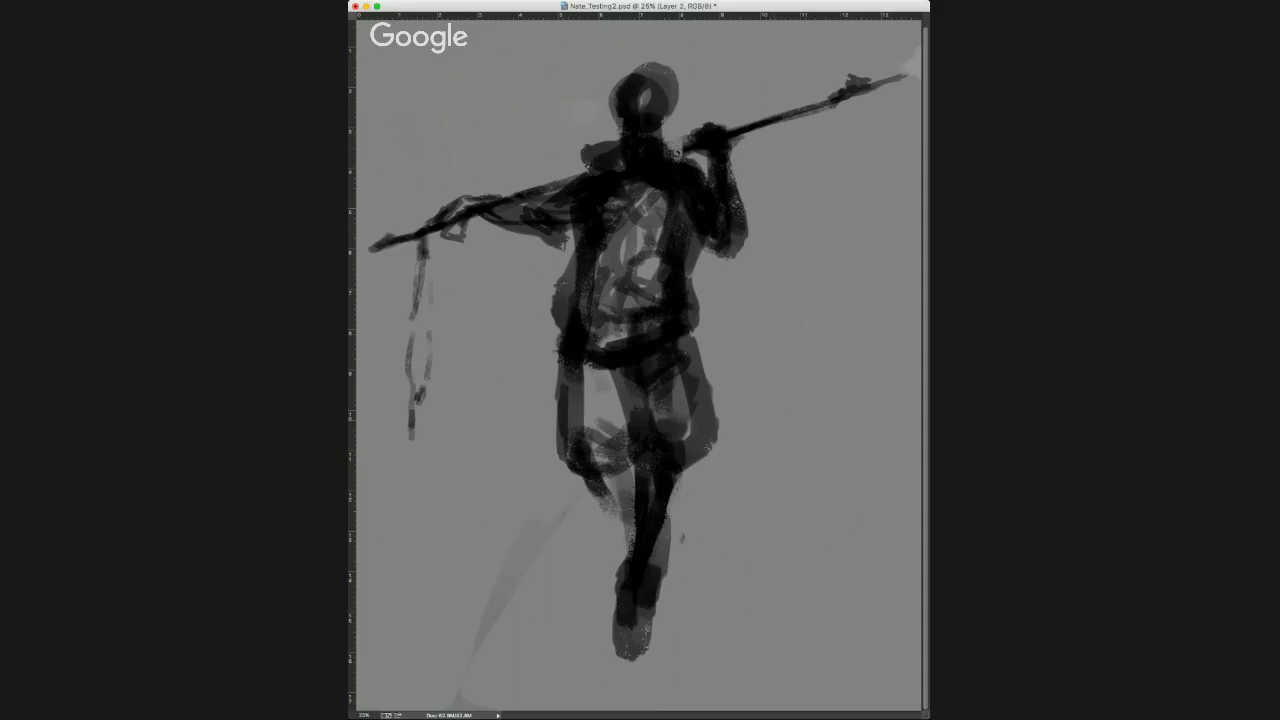
Handwrite the label "cargo shorts" beside the shorts with a short leader line.
left_click_drag(743, 415, 795, 415)
key("super+z")
mouse_move(794, 386)
left_mouse_down()
mouse_move(789, 399)
mouse_move(818, 386)
mouse_move(824, 403)
left_mouse_up()
left_click_drag(840, 378, 816, 424)
left_click_drag(829, 405, 839, 419)
left_click_drag(844, 410, 862, 414)
left_click_drag(857, 406, 866, 419)
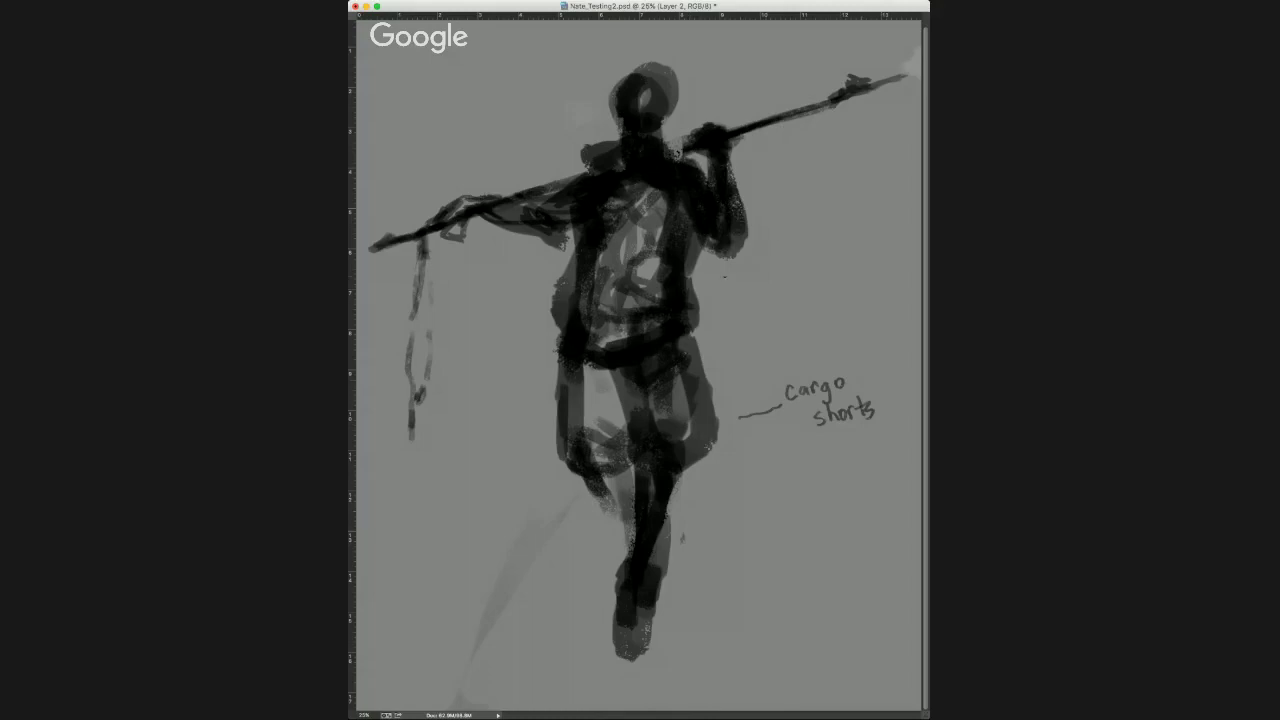
Handwrite the label "jacket" beside the torso with a short leader line.
left_click_drag(730, 291, 790, 278)
left_click_drag(602, 204, 617, 249)
mouse_move(797, 279)
left_mouse_down()
mouse_move(791, 298)
mouse_move(820, 286)
left_mouse_up()
mouse_move(826, 256)
left_mouse_down()
mouse_move(826, 281)
mouse_move(836, 278)
left_mouse_up()
left_click_drag(838, 272, 846, 274)
mouse_move(851, 246)
left_mouse_down()
mouse_move(850, 269)
mouse_move(865, 254)
left_mouse_up()
Undo the strokes of the jacket label and redo them.
key("super+alt+z")
key("super+alt+z")
key("super+alt+z")
key("super+alt+z")
key("super+alt+z")
key("super+alt+z")
key("super+shift+z")
key("super+shift+z")
key("super+shift+z")
key("super+shift+z")
key("super+shift+z")
key("super+shift+z")
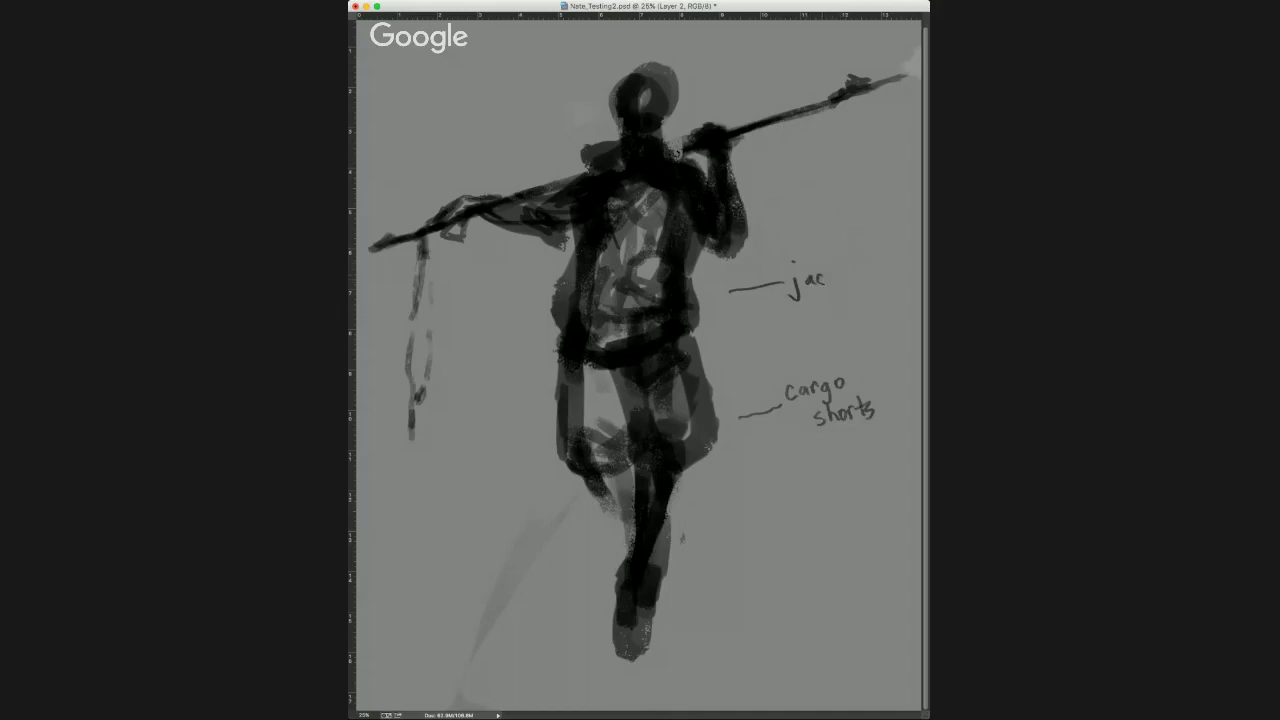
key("super+shift+z")
key("super+shift+z")
Clean up the torso by painting a light shirt area inside the open jacket and darkening the jacket edges.
mouse_move(704, 240)
left_mouse_down()
mouse_move(734, 255)
mouse_move(706, 248)
left_mouse_up()
left_click_drag(660, 192, 630, 338)
left_click_drag(688, 272, 697, 352)
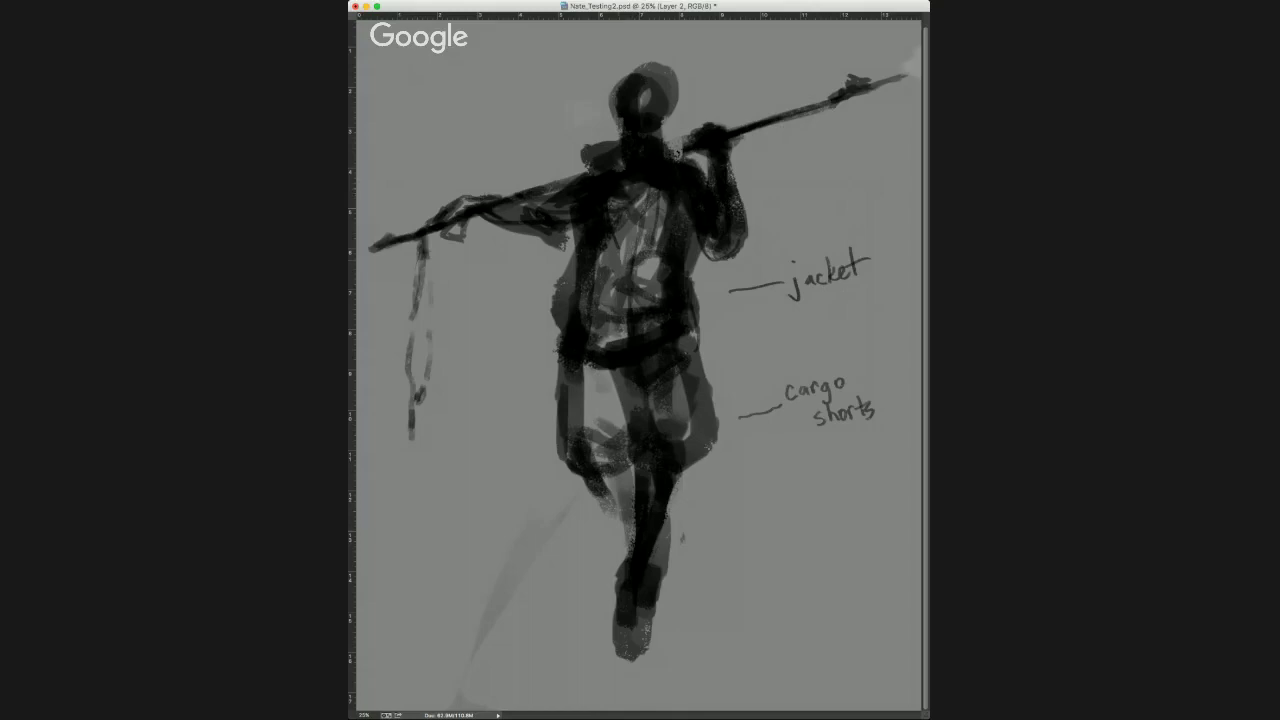
left_click_drag(614, 228, 610, 267)
key("super+z")
mouse_move(618, 214)
left_mouse_down()
mouse_move(612, 316)
mouse_move(630, 300)
mouse_move(604, 336)
mouse_move(626, 342)
mouse_move(622, 356)
left_mouse_up()
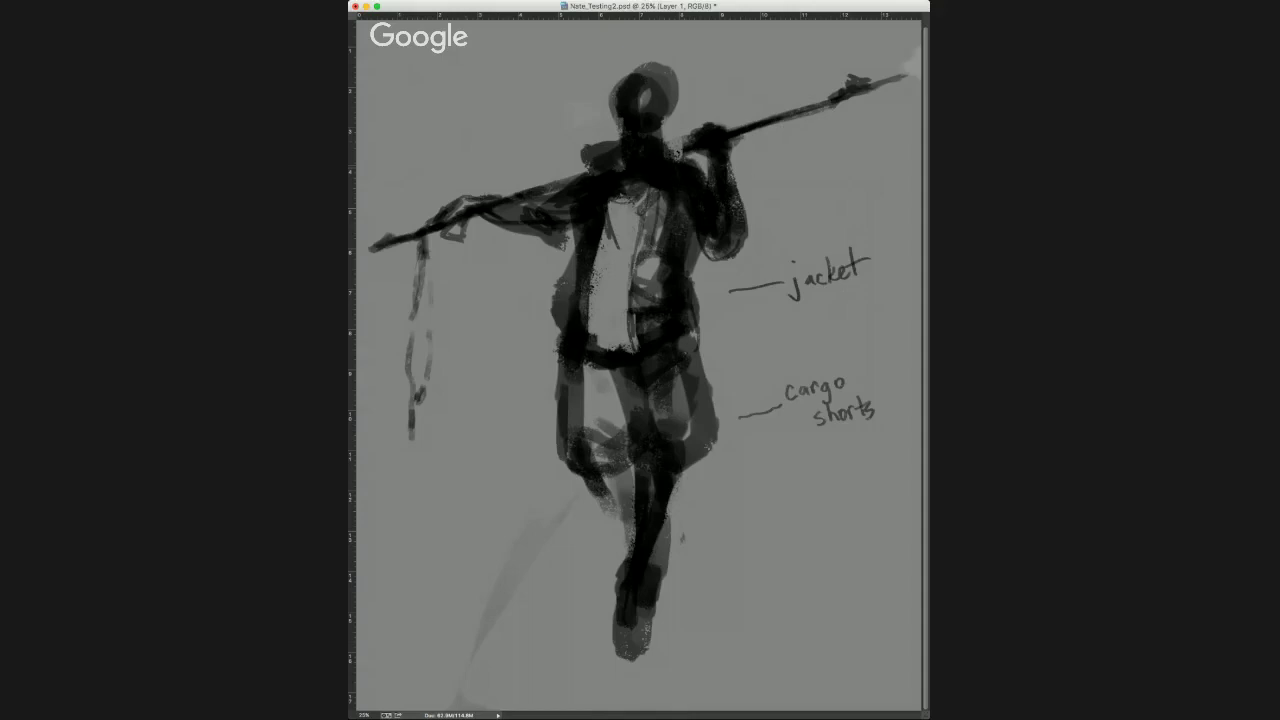
key("super+z")
Handwrite the labels "spear", "mop hair" and "boots" beside the matching parts of the figure.
mouse_move(830, 154)
left_mouse_down()
mouse_move(812, 150)
mouse_move(808, 131)
mouse_move(844, 165)
mouse_move(846, 153)
mouse_move(875, 156)
left_mouse_up()
left_click_drag(876, 156, 882, 142)
mouse_move(712, 56)
left_mouse_down()
mouse_move(695, 70)
mouse_move(744, 50)
mouse_move(744, 80)
mouse_move(765, 76)
mouse_move(733, 76)
left_mouse_up()
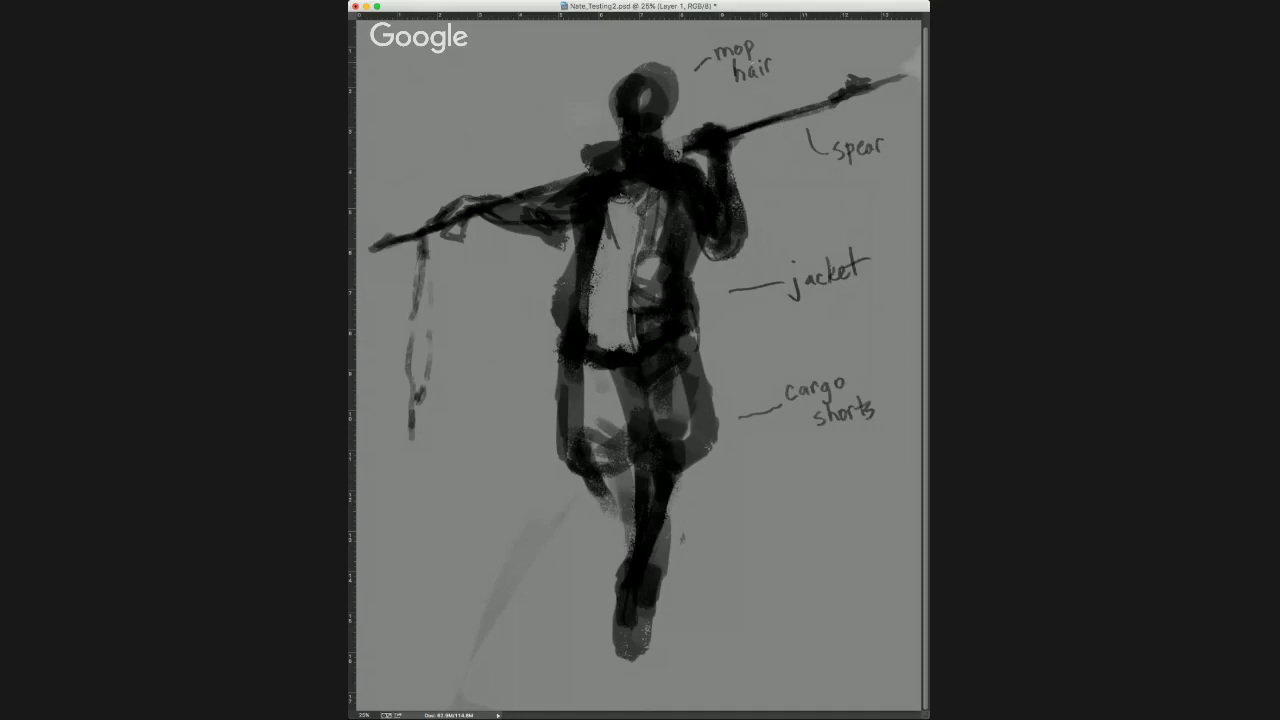
mouse_move(740, 600)
left_mouse_down()
mouse_move(703, 610)
mouse_move(779, 591)
left_mouse_up()
mouse_move(788, 578)
left_mouse_down()
mouse_move(786, 590)
mouse_move(797, 578)
left_mouse_up()
left_click_drag(803, 576, 794, 591)
Scale the figure and its handwritten labels down together and keep them centred on the canvas.
key("super+e")
key("super+t")
mouse_move(912, 38)
left_mouse_down()
mouse_move(840, 114)
mouse_move(748, 169)
mouse_move(776, 155)
left_mouse_up()
left_click_drag(672, 214, 725, 165)
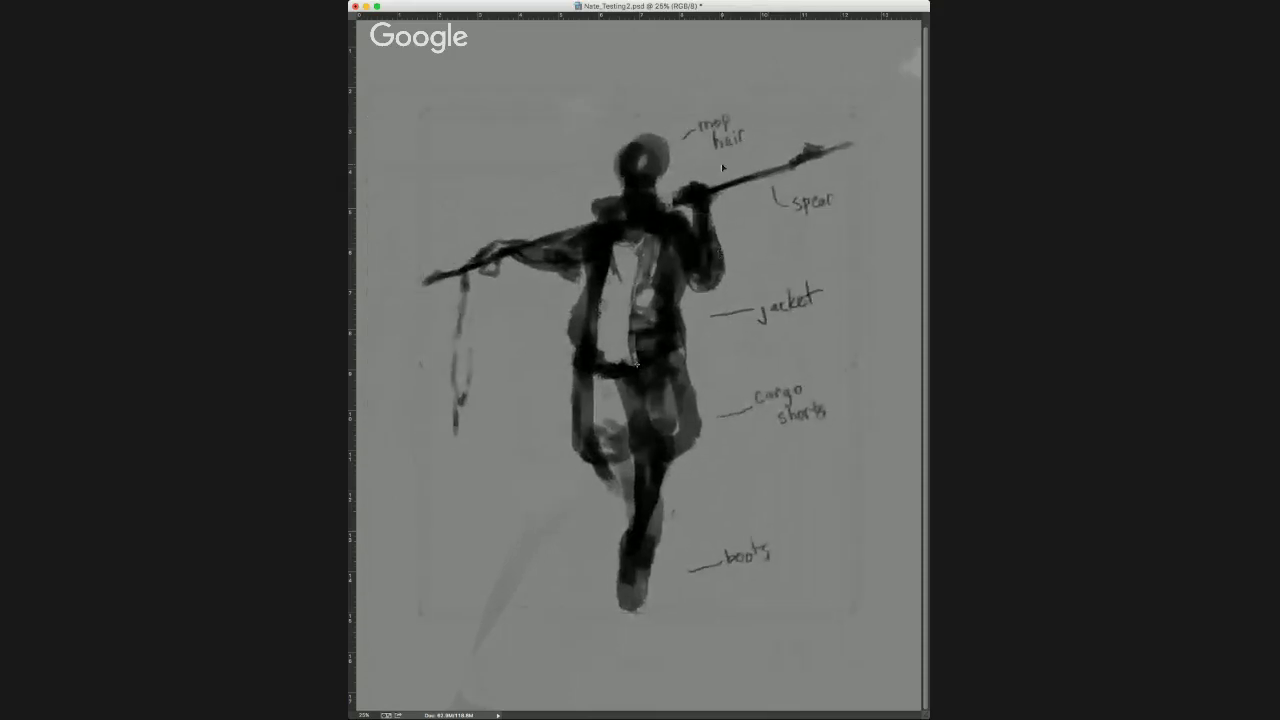
key("Return")
left_click(468, 10)
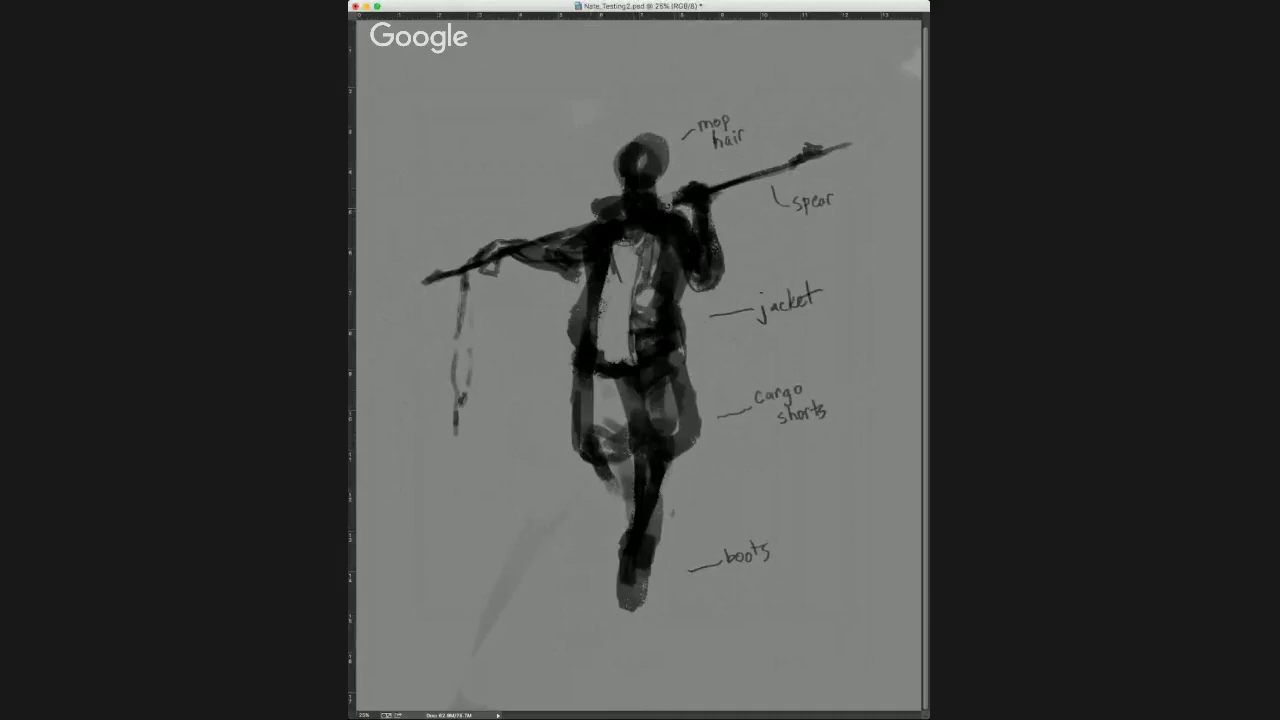
Lasso the spear's rear end with its hanging cord, delete it and clear the selection.
key("super+shift+alt+n")
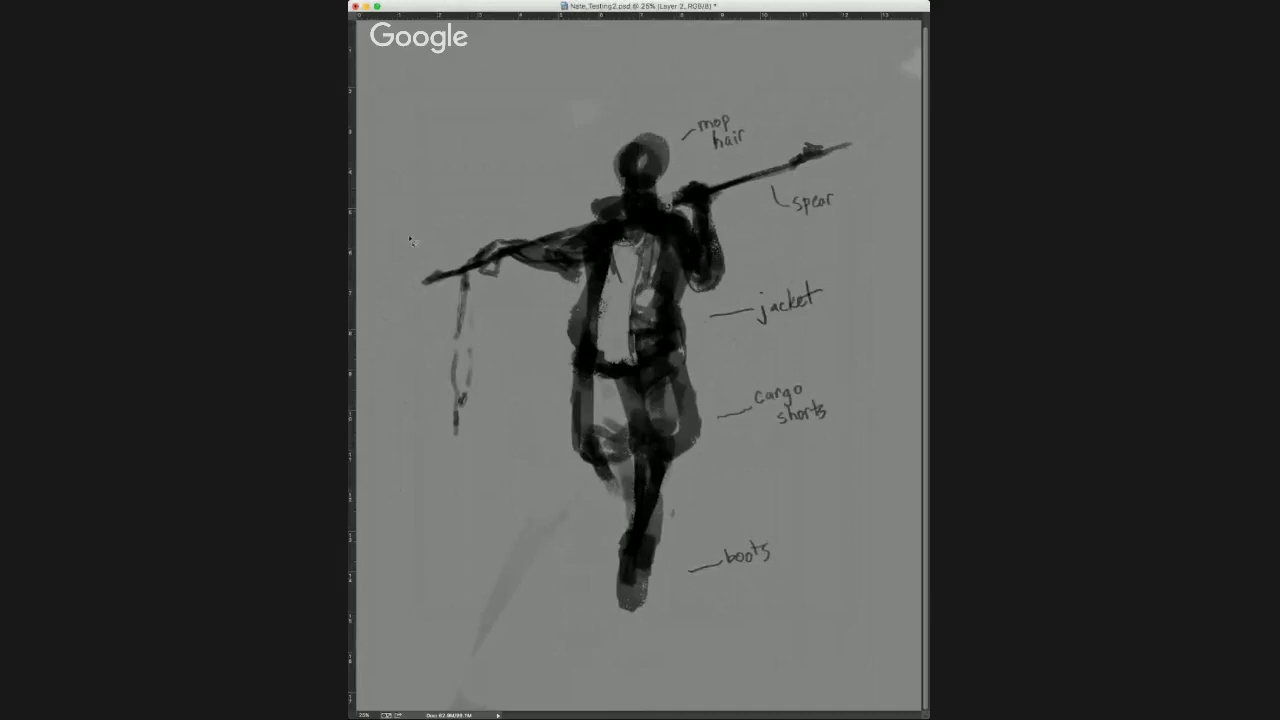
key("super+z")
left_click_drag(480, 302, 462, 218)
key("v")
key("BackSpace")
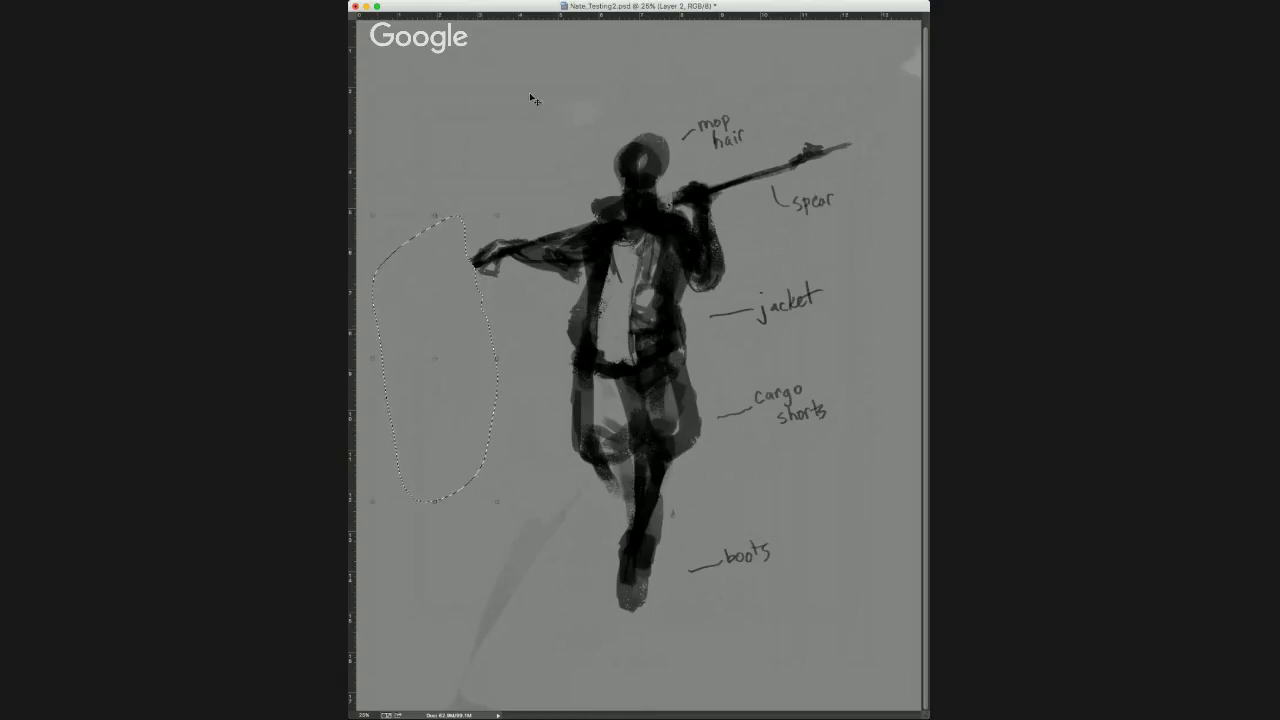
key("super+d")
key("super+Tab")
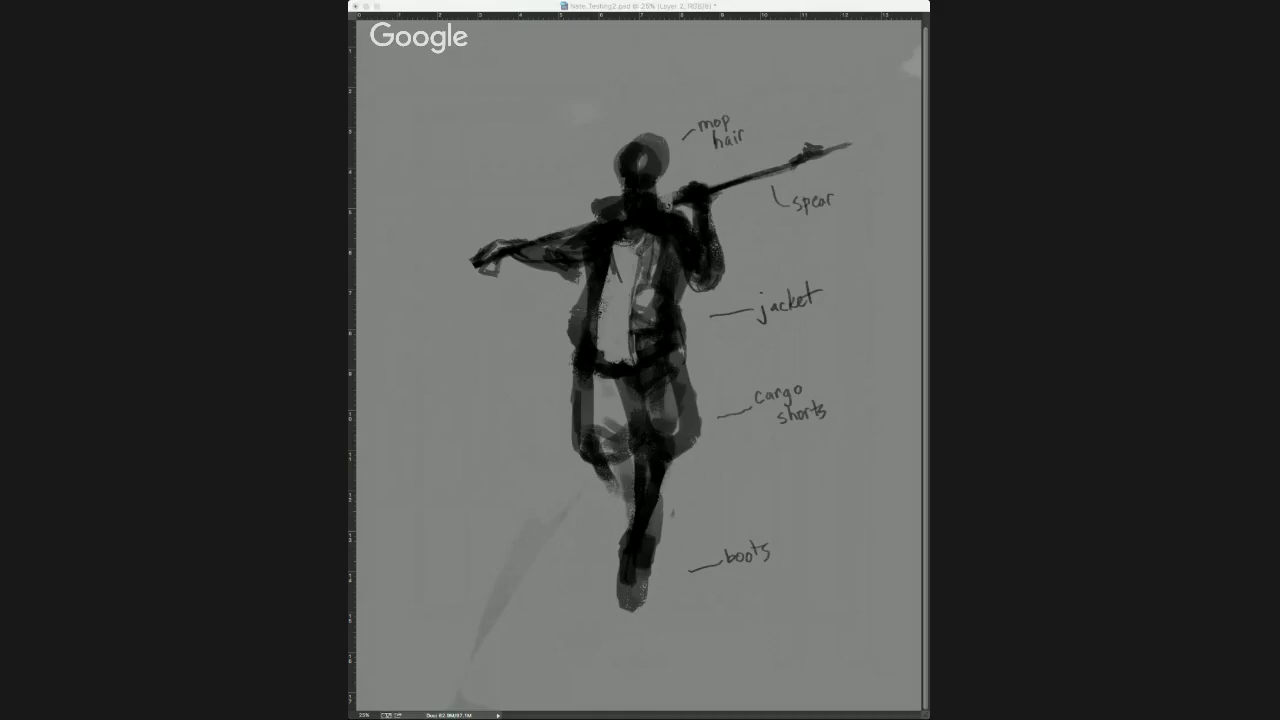
left_click(415, 222)
key("super+Tab")
left_click(514, 350)
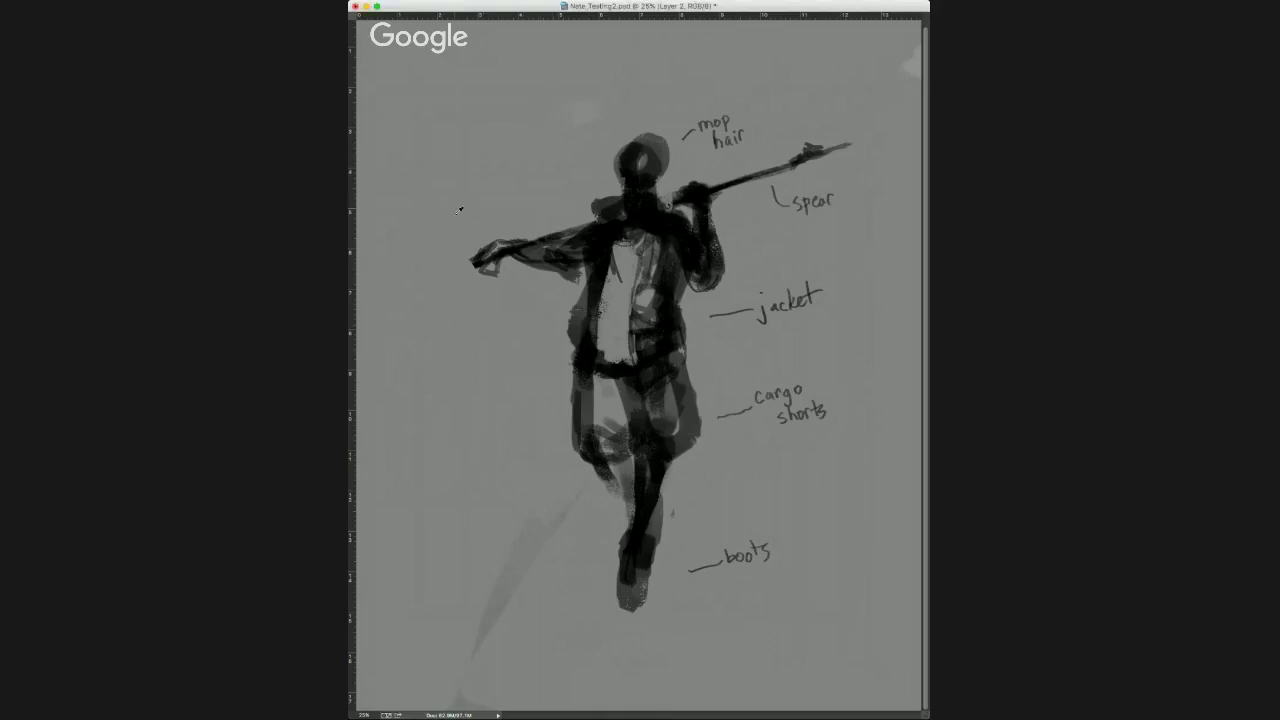
Redraw the spear shaft past the outstretched hand, then scale the whole labelled sketch down slightly.
mouse_move(476, 264)
left_mouse_down()
mouse_move(426, 280)
mouse_move(478, 264)
mouse_move(362, 302)
left_mouse_up()
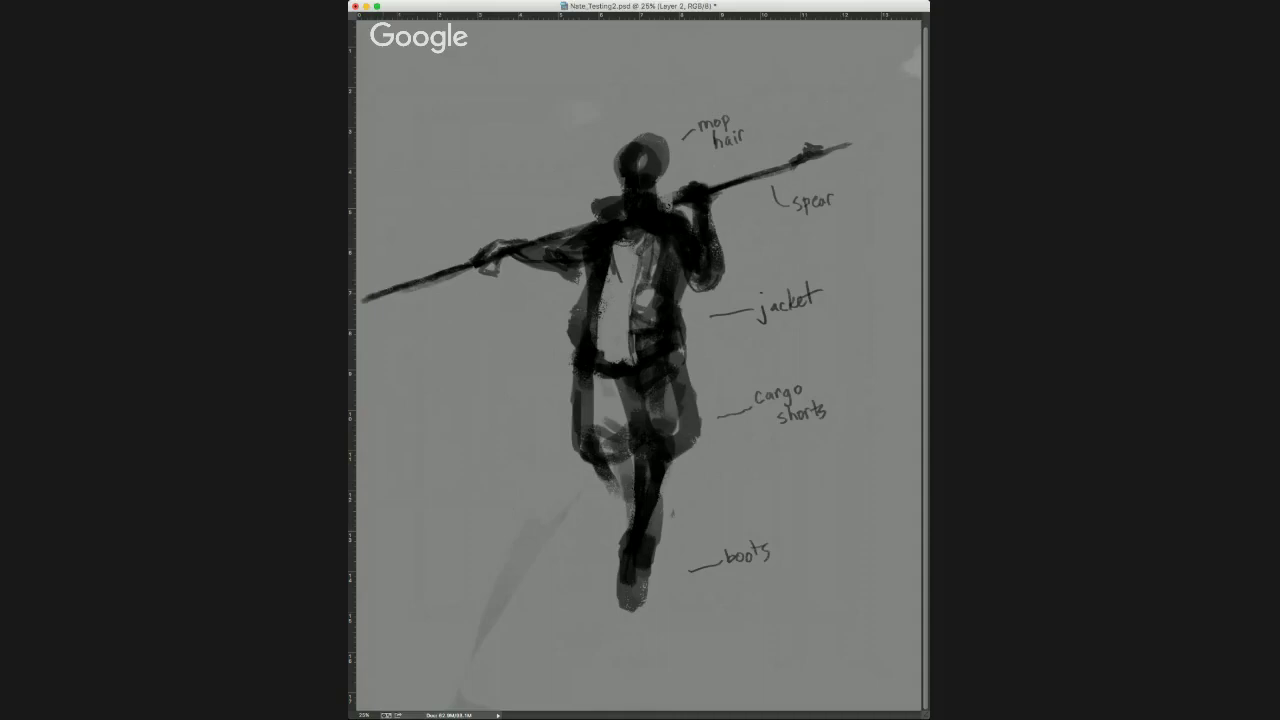
key("super+t")
left_click_drag(837, 132, 824, 142)
left_click_drag(688, 238, 723, 210)
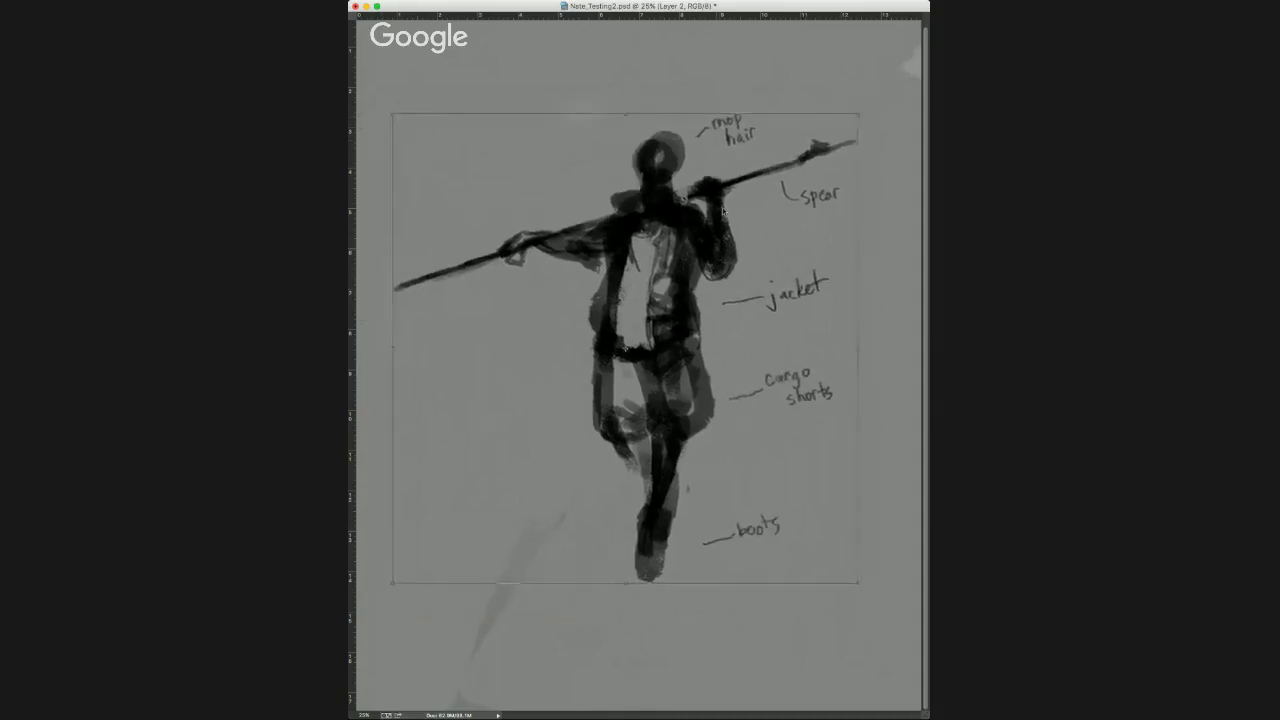
key("Return")
Lengthen the spear's rear end and draw thin cords with a small ornament hanging from it.
key("super+0")
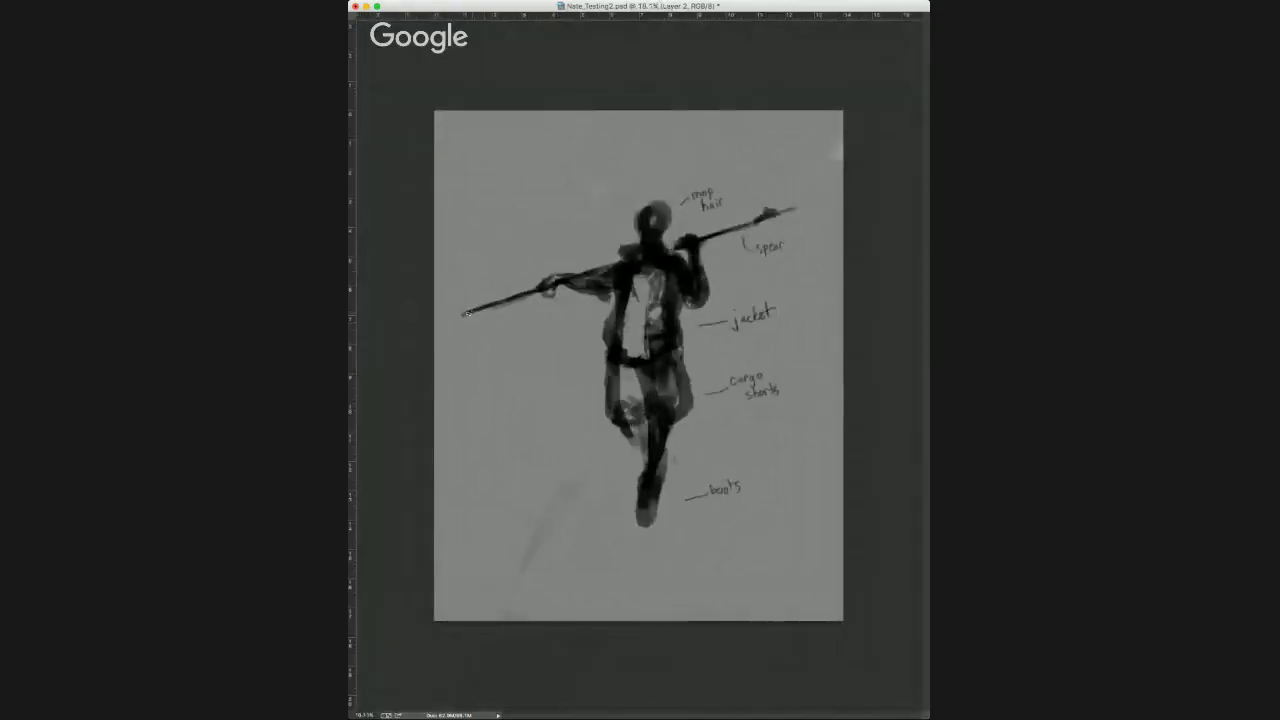
mouse_move(470, 312)
left_mouse_down()
mouse_move(449, 322)
mouse_move(461, 332)
mouse_move(463, 438)
left_mouse_up()
key("alt+super+z")
key("alt+super+z")
key("super+z")
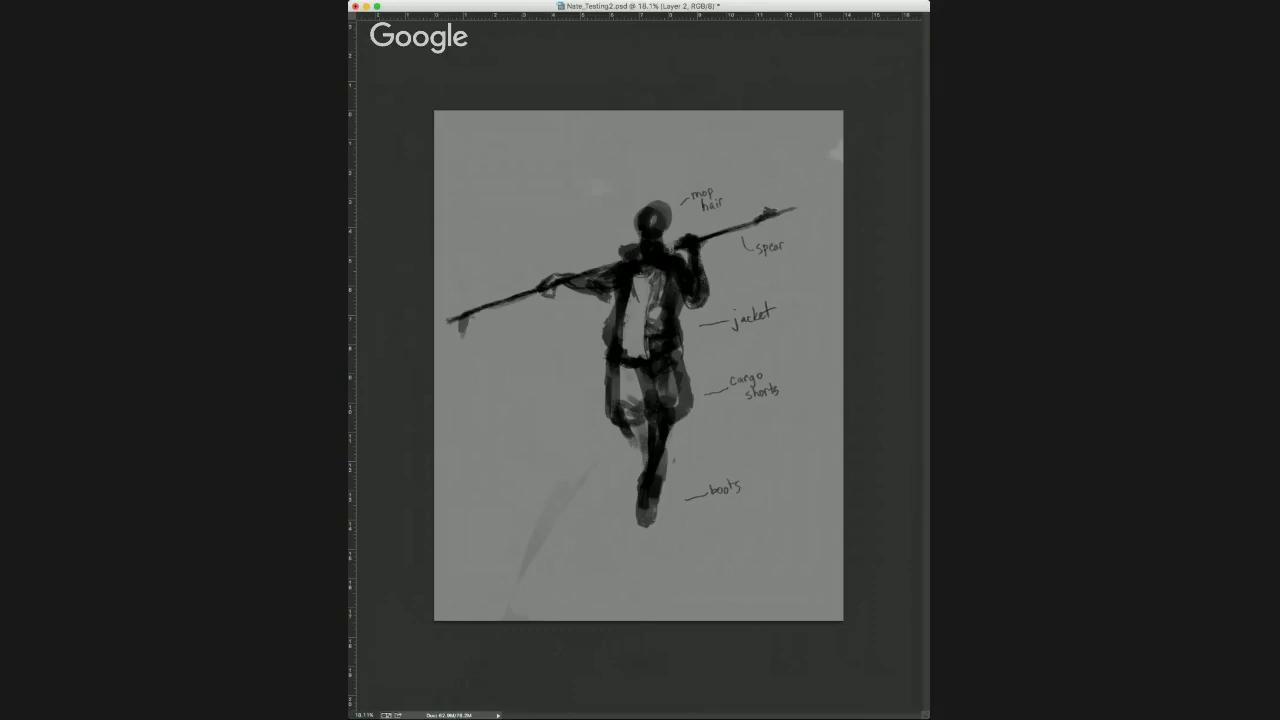
left_click_drag(456, 314, 463, 362)
left_click_drag(460, 434, 466, 450)
left_click_drag(469, 326, 472, 376)
Darken the rear end of the spear shaft and extend the spear's tip farther past the raised hand.
left_click_drag(498, 302, 538, 284)
key("super+z")
left_click_drag(450, 320, 470, 315)
left_click_drag(664, 250, 814, 202)
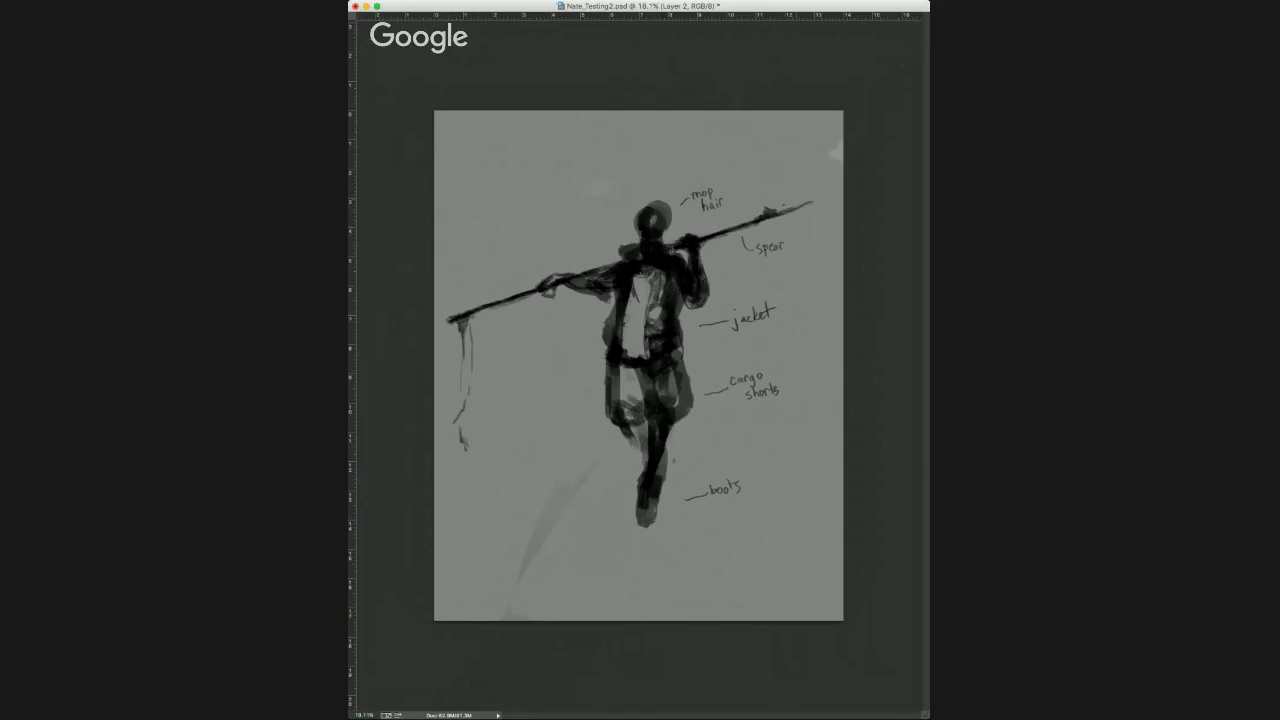
Draw a dark barbed spearhead at the front end of the spear, beyond the raised hand.
left_click_drag(760, 212, 822, 199)
left_click_drag(670, 260, 690, 255)
key("super+minus")
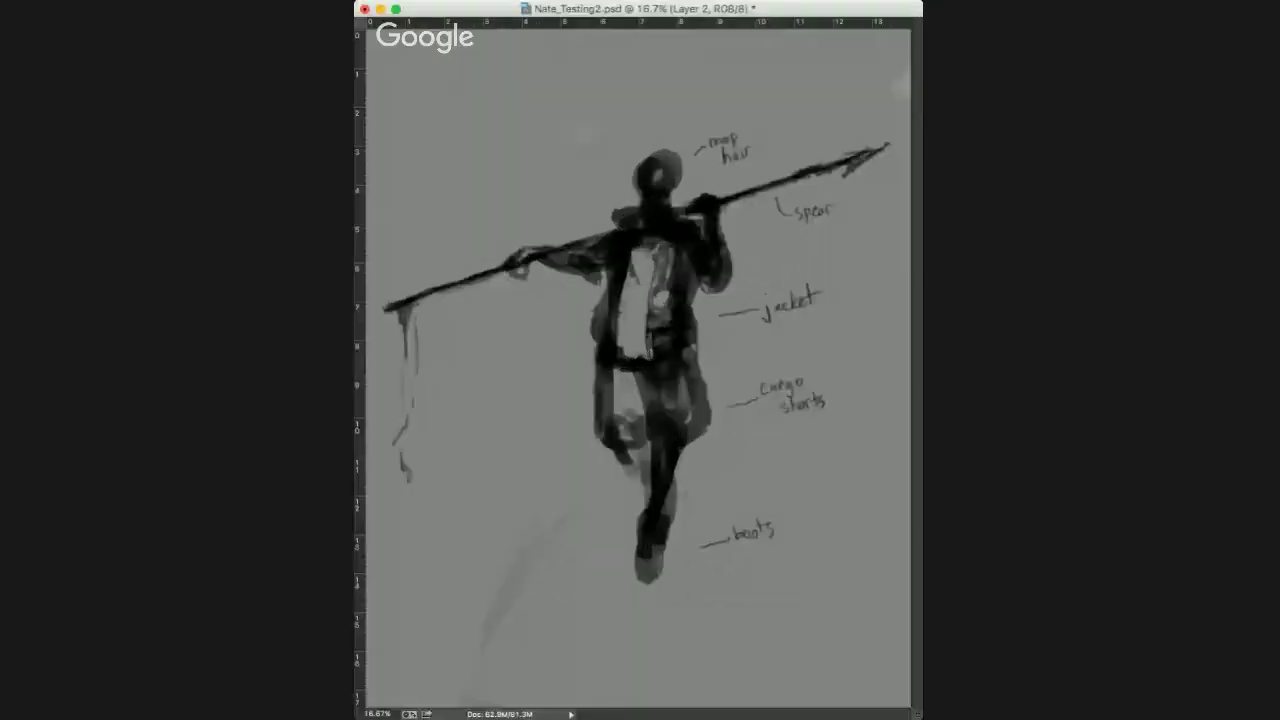
key("super+plus")
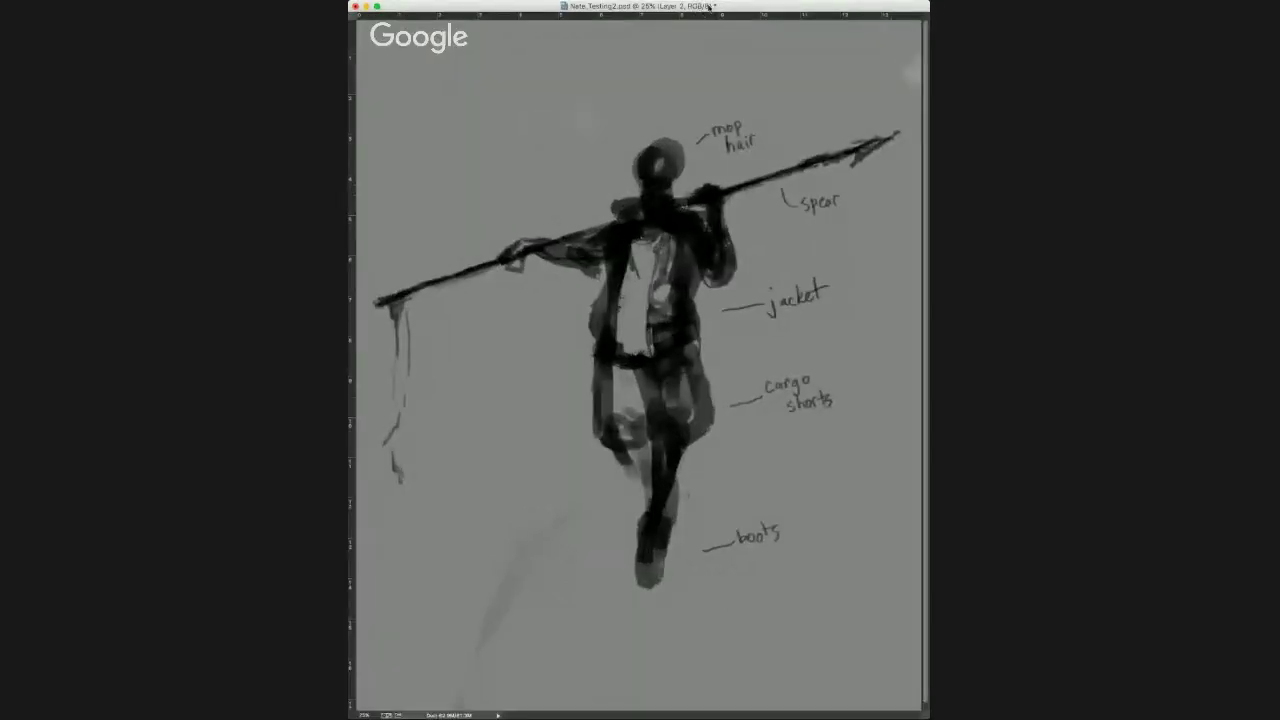
key("super+Tab")
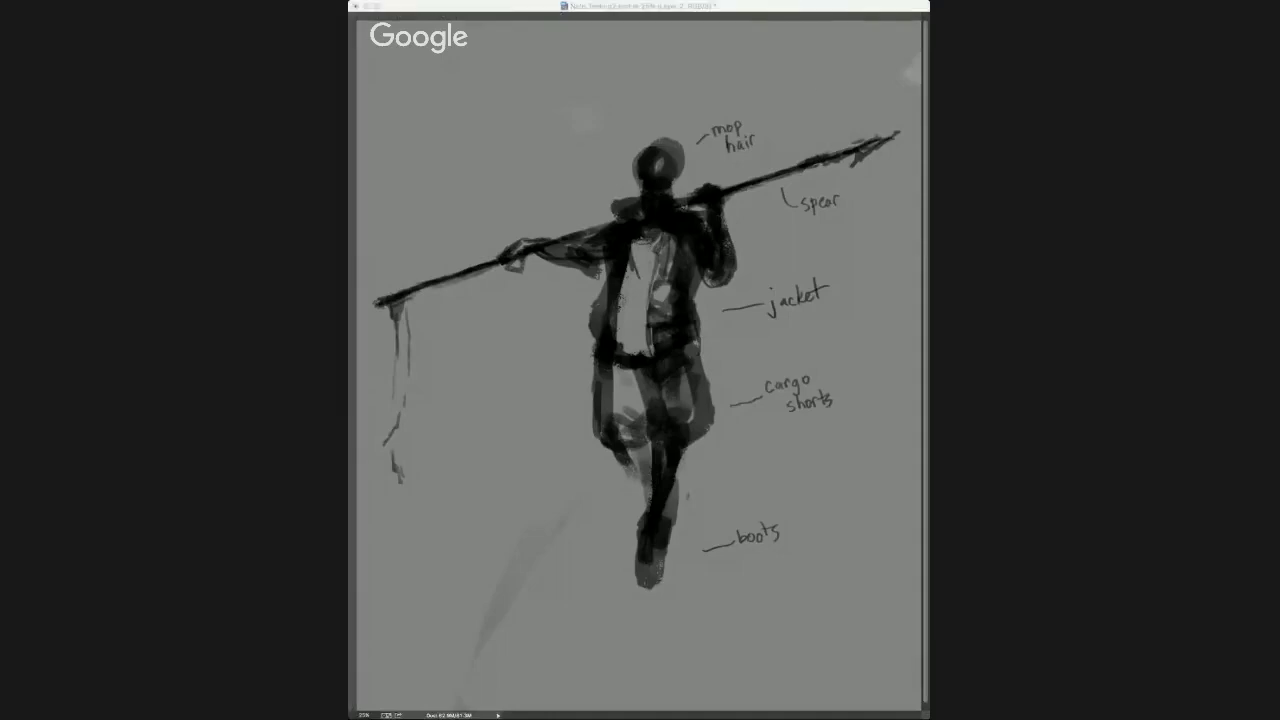
key("super+Tab")
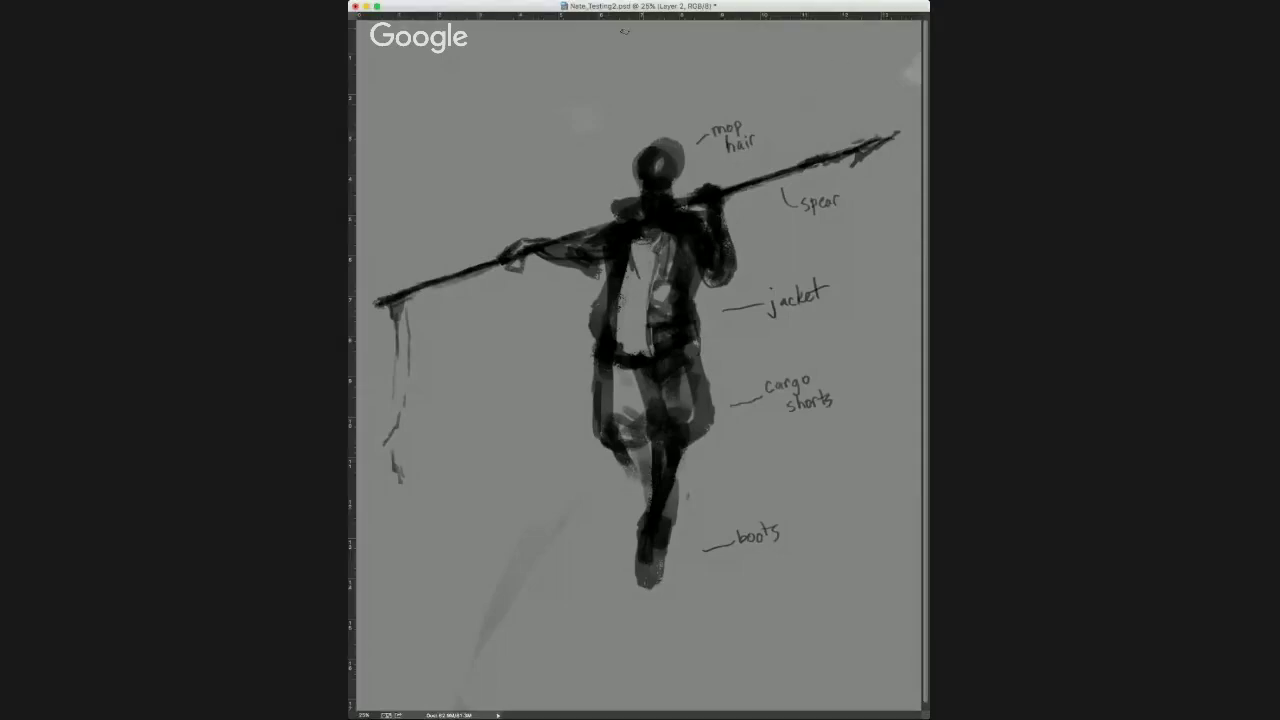
Darken the raised arm and the outstretched sleeve, and try a looser outline along the jacket's side below that sleeve.
mouse_move(730, 286)
left_mouse_down()
mouse_move(728, 200)
mouse_move(728, 265)
left_mouse_up()
mouse_move(712, 214)
left_mouse_down()
mouse_move(730, 288)
mouse_move(700, 210)
mouse_move(592, 230)
mouse_move(562, 260)
mouse_move(594, 272)
mouse_move(570, 330)
left_mouse_up()
mouse_move(583, 284)
left_mouse_down()
mouse_move(572, 352)
mouse_move(590, 358)
left_mouse_up()
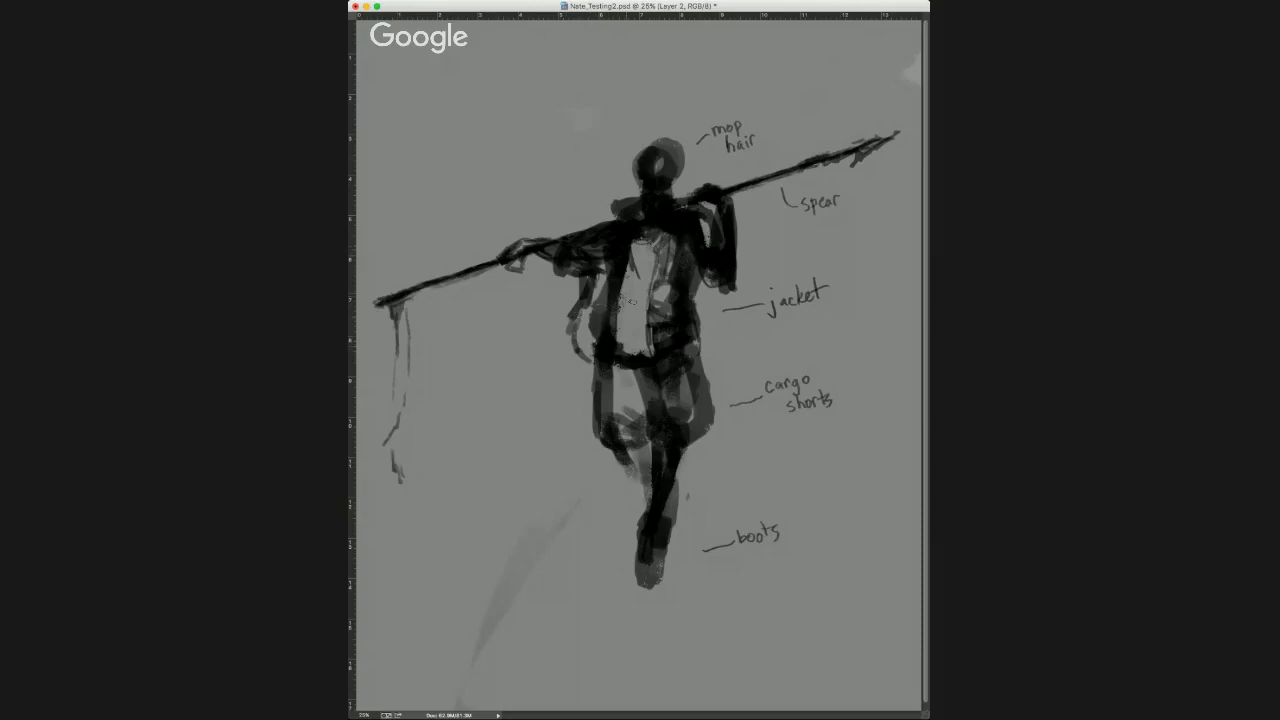
mouse_move(588, 292)
left_mouse_down()
mouse_move(566, 334)
mouse_move(606, 380)
mouse_move(575, 370)
mouse_move(586, 386)
mouse_move(598, 354)
left_mouse_up()
key("super+z")
key("alt+super+z")
key("alt+super+z")
key("super+z")
Repaint the jacket's lower edges with a flared hem and slim the dark cargo shorts below it.
mouse_move(613, 268)
left_mouse_down()
mouse_move(585, 326)
mouse_move(585, 346)
mouse_move(610, 363)
mouse_move(595, 398)
mouse_move(601, 441)
mouse_move(629, 448)
mouse_move(642, 411)
mouse_move(620, 380)
mouse_move(635, 384)
mouse_move(639, 360)
mouse_move(613, 354)
mouse_move(660, 346)
mouse_move(626, 356)
mouse_move(632, 378)
mouse_move(642, 371)
mouse_move(615, 395)
mouse_move(618, 375)
mouse_move(638, 440)
mouse_move(599, 397)
mouse_move(647, 428)
mouse_move(643, 404)
mouse_move(641, 434)
mouse_move(666, 457)
mouse_move(703, 425)
mouse_move(710, 352)
left_mouse_up()
key("b")
mouse_move(694, 296)
left_mouse_down()
mouse_move(708, 335)
mouse_move(704, 356)
mouse_move(682, 360)
mouse_move(693, 313)
left_mouse_up()
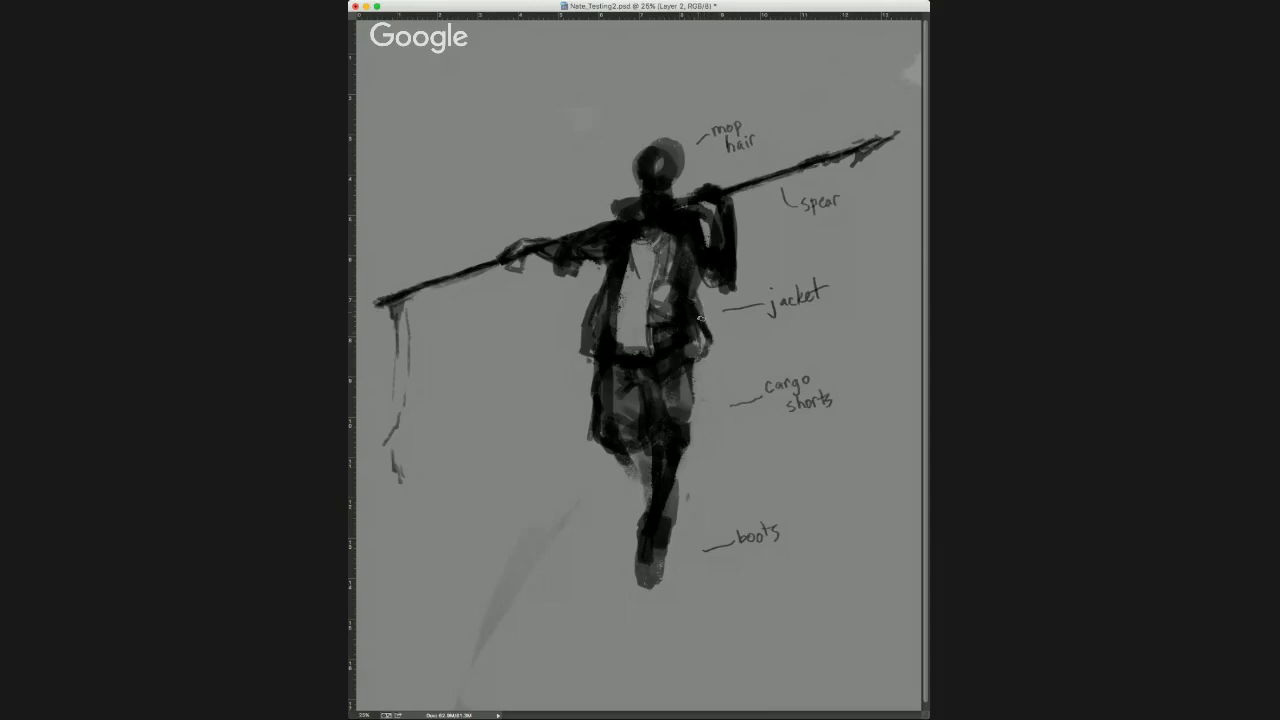
Draw a dark diagonal strap across the chest to the hip and touch up the jacket under the outstretched arm.
mouse_move(626, 224)
left_mouse_down()
mouse_move(676, 302)
mouse_move(633, 256)
mouse_move(689, 331)
left_mouse_up()
key("super+alt+z")
key("super+alt+z")
mouse_move(636, 250)
left_mouse_down()
mouse_move(694, 321)
mouse_move(662, 289)
mouse_move(697, 300)
left_mouse_up()
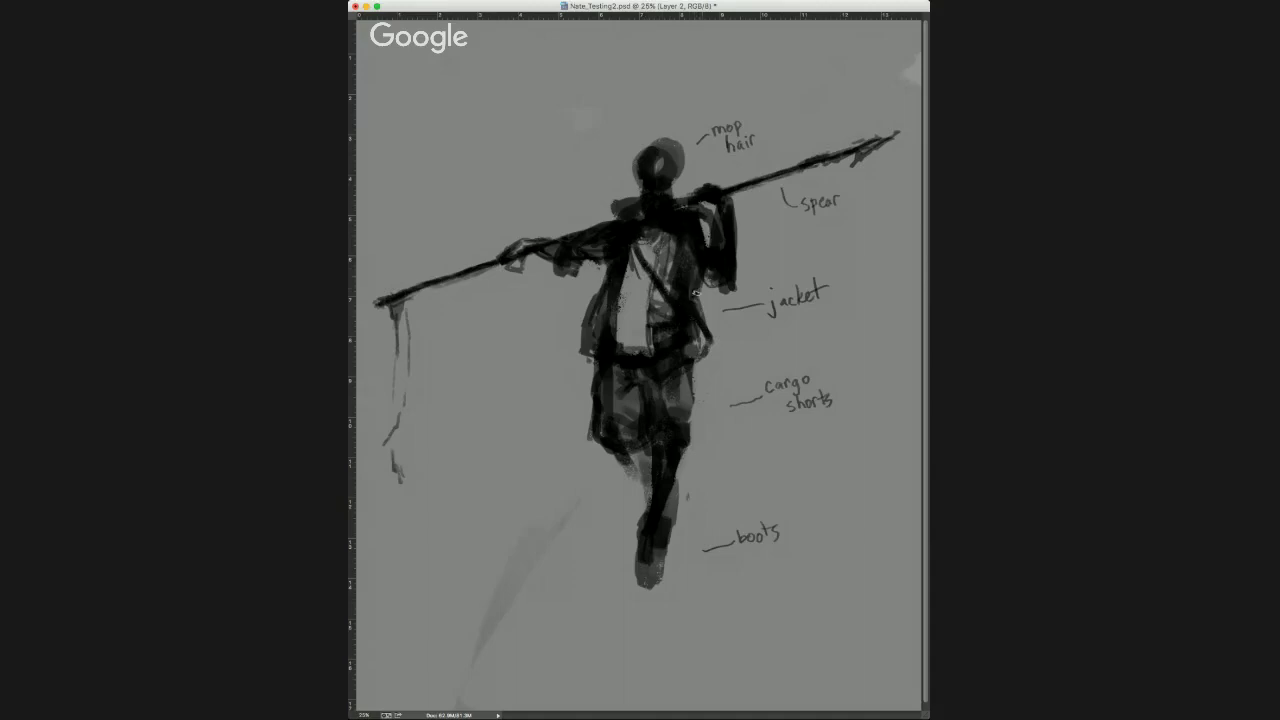
left_click_drag(598, 262, 602, 280)
mouse_move(590, 250)
left_mouse_down()
mouse_move(604, 268)
mouse_move(606, 254)
left_mouse_up()
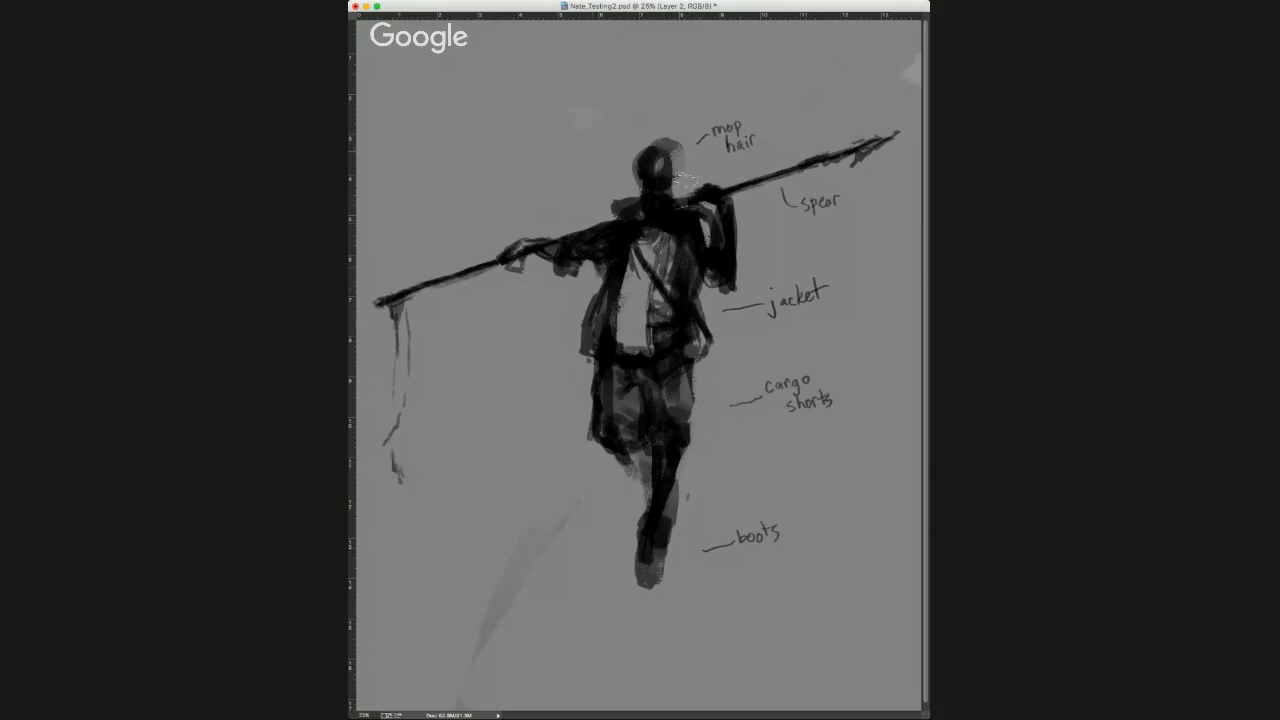
Repaint the head narrower, with a light face and neck, a small mouth and dark hair with a swept fringe.
mouse_move(676, 155)
left_mouse_down()
mouse_move(680, 174)
mouse_move(662, 142)
mouse_move(631, 182)
left_mouse_up()
mouse_move(662, 140)
left_mouse_down()
mouse_move(678, 170)
mouse_move(656, 160)
mouse_move(652, 178)
mouse_move(649, 163)
mouse_move(649, 187)
mouse_move(664, 182)
mouse_move(647, 178)
mouse_move(659, 177)
mouse_move(648, 212)
left_mouse_up()
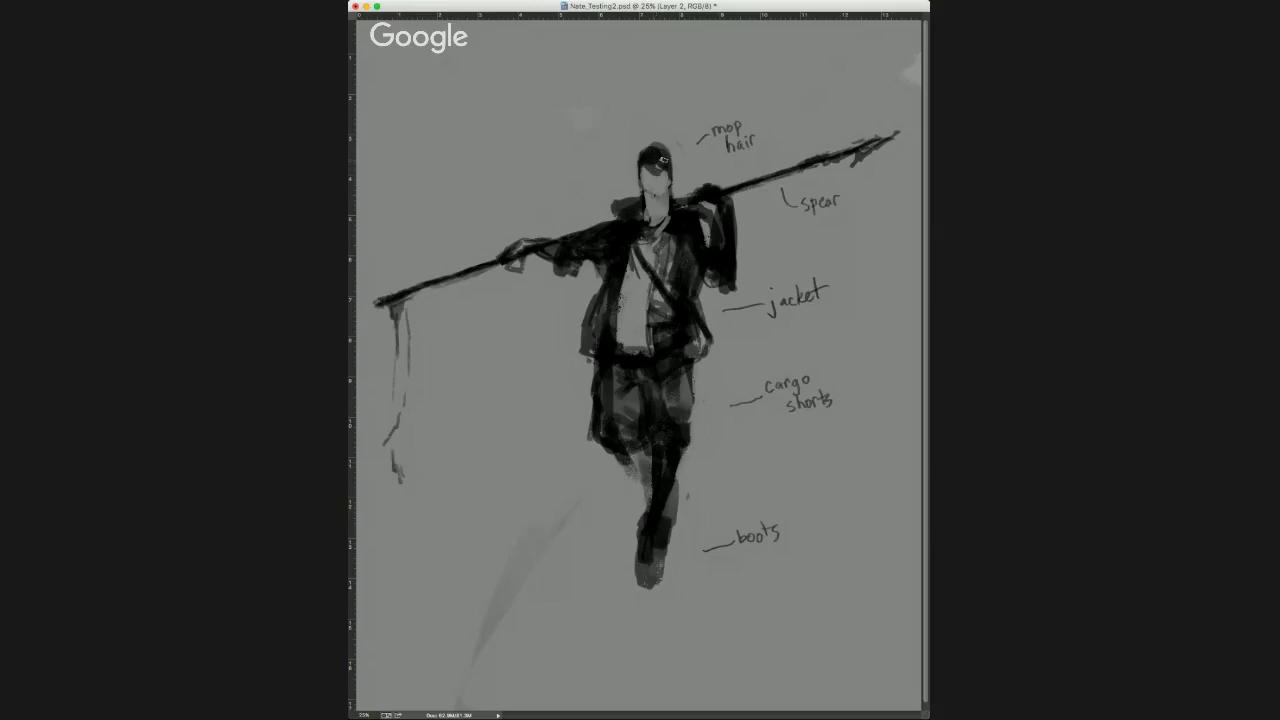
mouse_move(658, 160)
left_mouse_down()
mouse_move(664, 150)
mouse_move(674, 163)
mouse_move(665, 148)
left_mouse_up()
left_click_drag(655, 163, 638, 168)
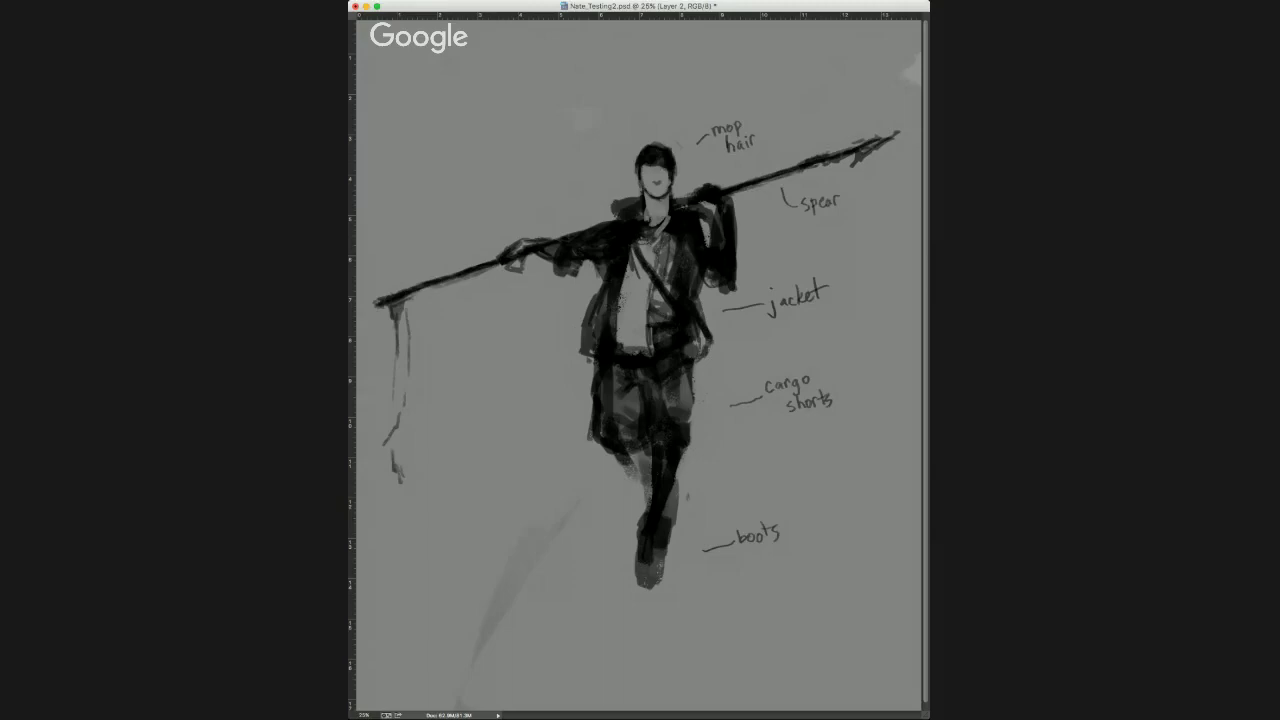
left_click_drag(638, 162, 638, 179)
left_click_drag(666, 171, 662, 167)
Try long pointed hair spikes on the crown and side of the head.
mouse_move(672, 158)
left_mouse_down()
mouse_move(690, 179)
mouse_move(652, 98)
left_mouse_up()
mouse_move(652, 98)
left_mouse_down()
mouse_move(662, 144)
mouse_move(679, 125)
left_mouse_up()
mouse_move(679, 125)
left_mouse_down()
mouse_move(672, 149)
mouse_move(697, 157)
left_mouse_up()
left_click_drag(697, 157, 677, 169)
mouse_move(677, 169)
left_mouse_down()
mouse_move(698, 178)
mouse_move(676, 182)
left_mouse_up()
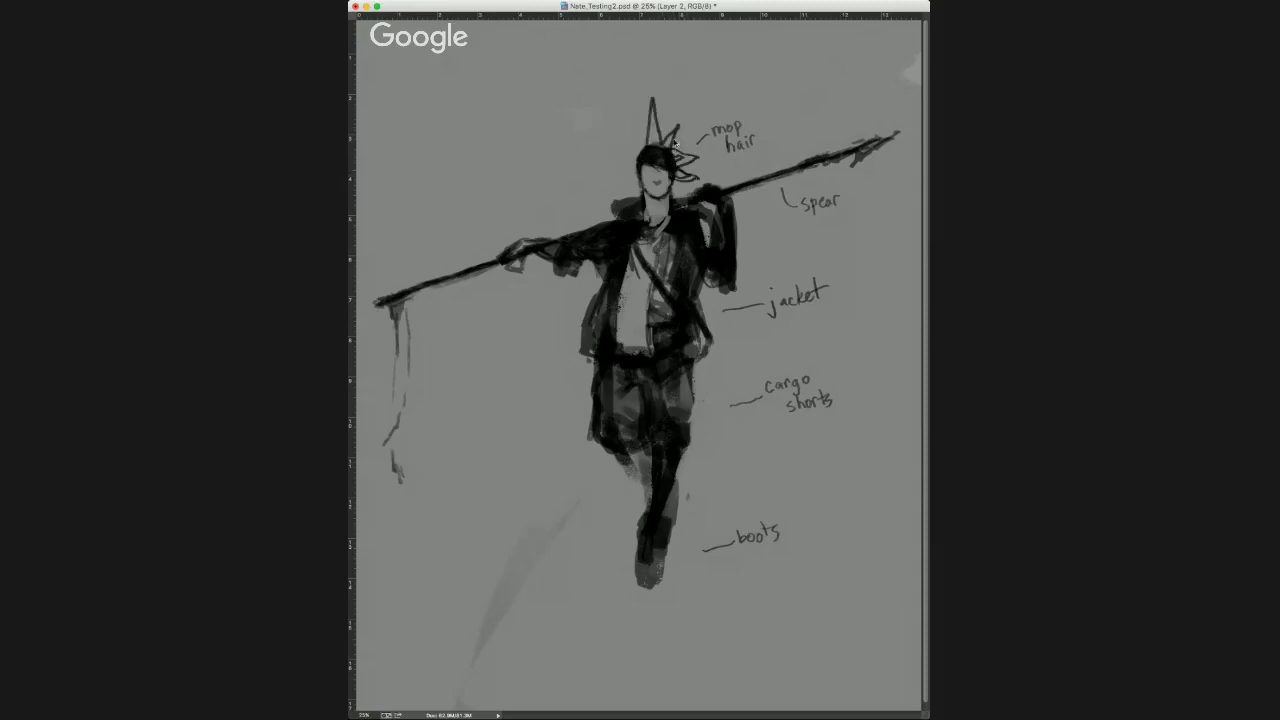
key("ctrl+alt+z")
key("ctrl+alt+z")
key("ctrl+alt+z")
key("ctrl+alt+z")
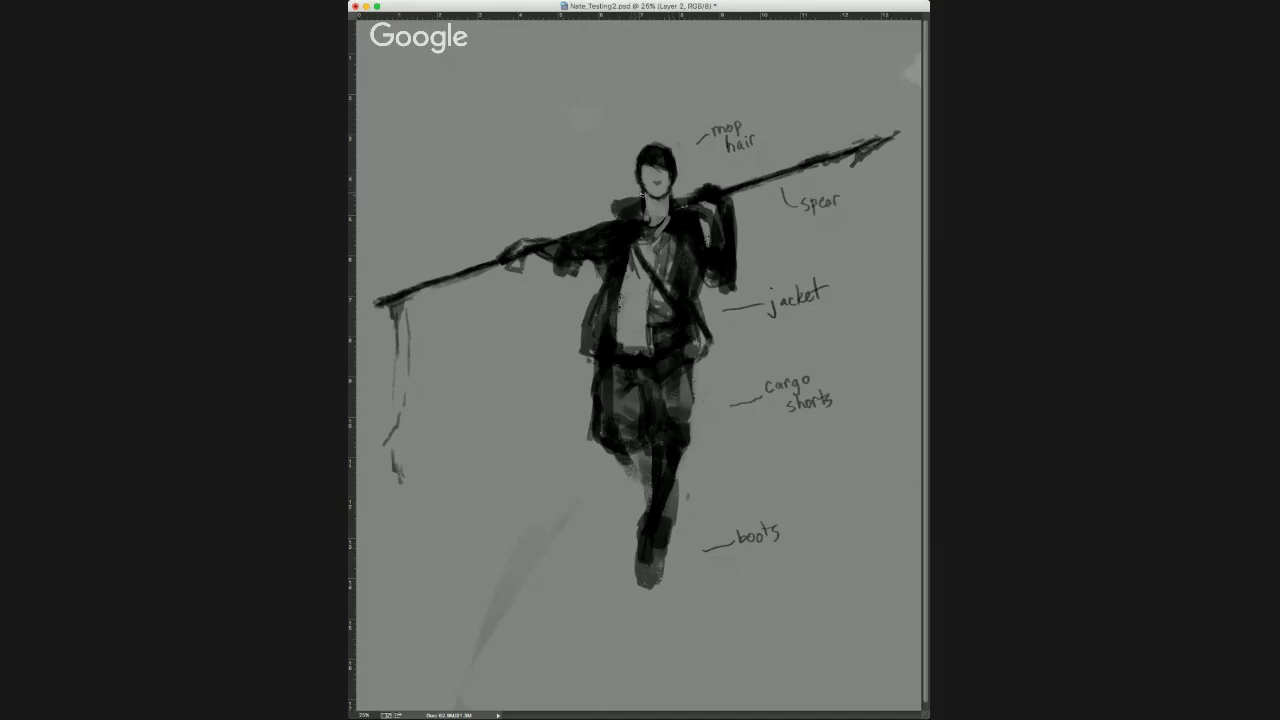
Refine the neck, then lasso the head, scale it up slightly and clear the selection.
left_click_drag(646, 194, 648, 205)
left_click_drag(665, 202, 664, 215)
mouse_move(625, 185)
left_mouse_down()
mouse_move(655, 228)
mouse_move(682, 208)
left_mouse_up()
key("super+t")
left_click_drag(610, 104, 594, 80)
left_click_drag(658, 141, 668, 150)
left_click_drag(722, 80, 729, 87)
left_click_drag(688, 140, 690, 137)
key("Return")
key("Return")
key("super+d")
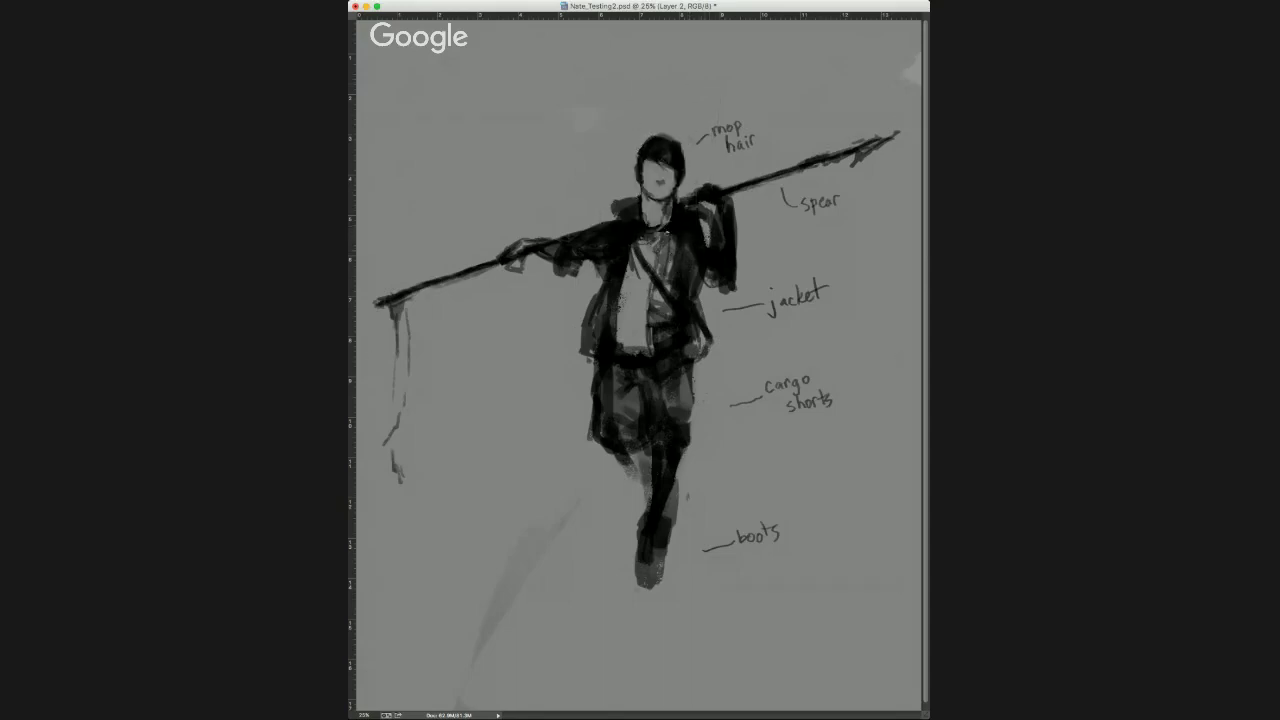
Repaint the raised arm farther out from the body, with a grey forearm and a fist gripping the spear.
mouse_move(694, 210)
left_mouse_down()
mouse_move(715, 273)
mouse_move(709, 225)
mouse_move(732, 251)
mouse_move(722, 208)
mouse_move(733, 218)
mouse_move(739, 203)
mouse_move(723, 205)
mouse_move(745, 199)
mouse_move(710, 186)
mouse_move(733, 178)
mouse_move(705, 187)
mouse_move(710, 205)
mouse_move(744, 218)
mouse_move(730, 260)
left_mouse_up()
mouse_move(742, 206)
left_mouse_down()
mouse_move(734, 265)
mouse_move(732, 180)
mouse_move(744, 181)
mouse_move(742, 285)
mouse_move(717, 270)
mouse_move(738, 262)
mouse_move(731, 232)
mouse_move(725, 255)
left_mouse_up()
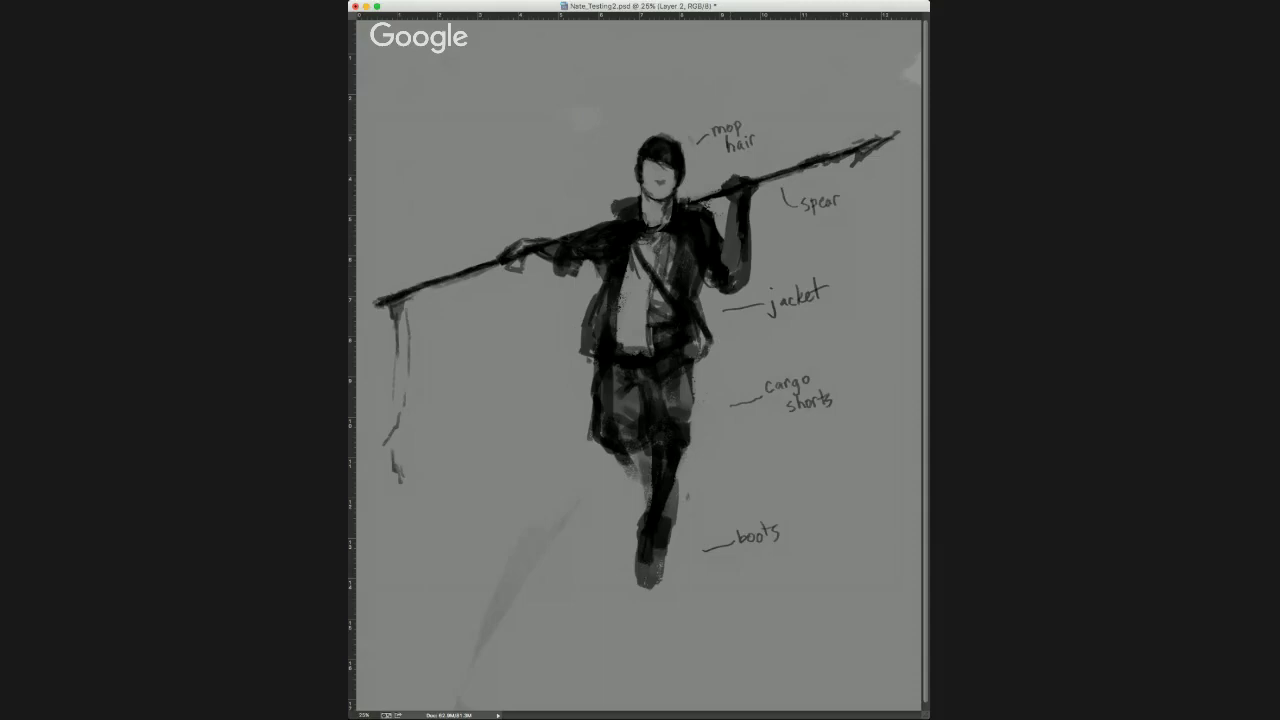
left_click_drag(742, 206, 742, 254)
left_click_drag(744, 204, 743, 254)
left_click_drag(741, 204, 725, 188)
left_click(742, 187, "alt")
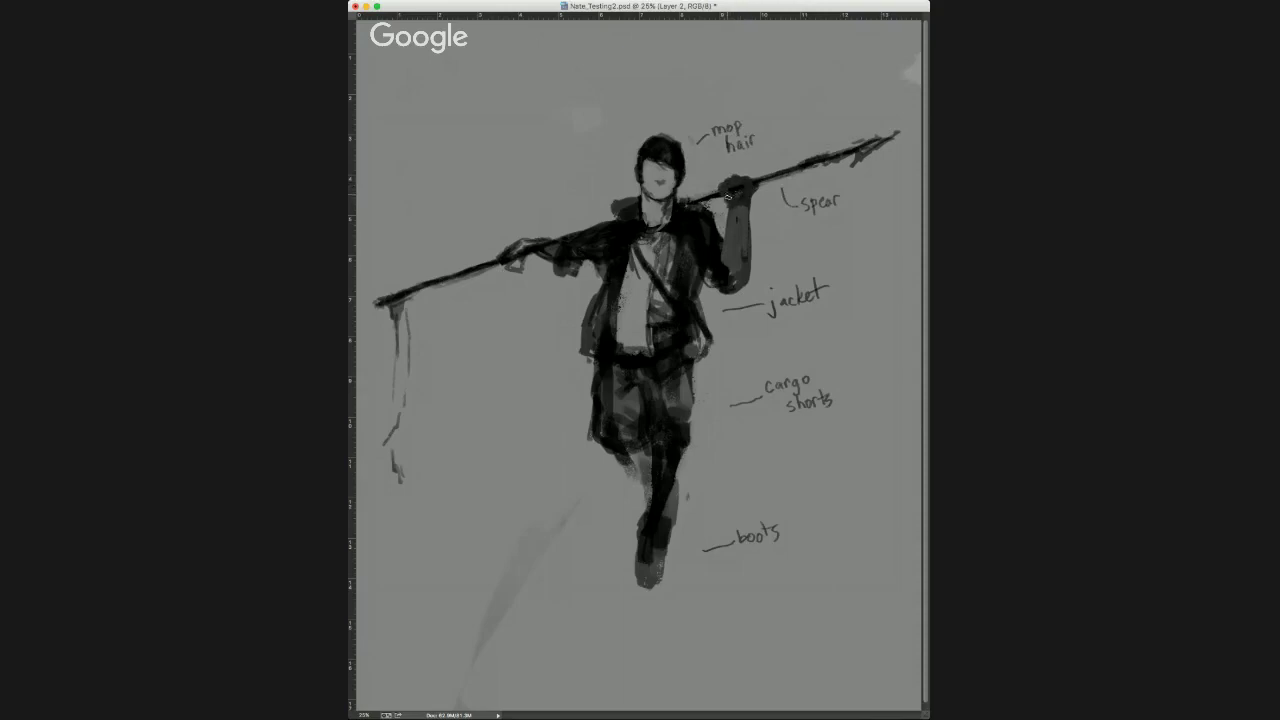
left_click(736, 188, "alt")
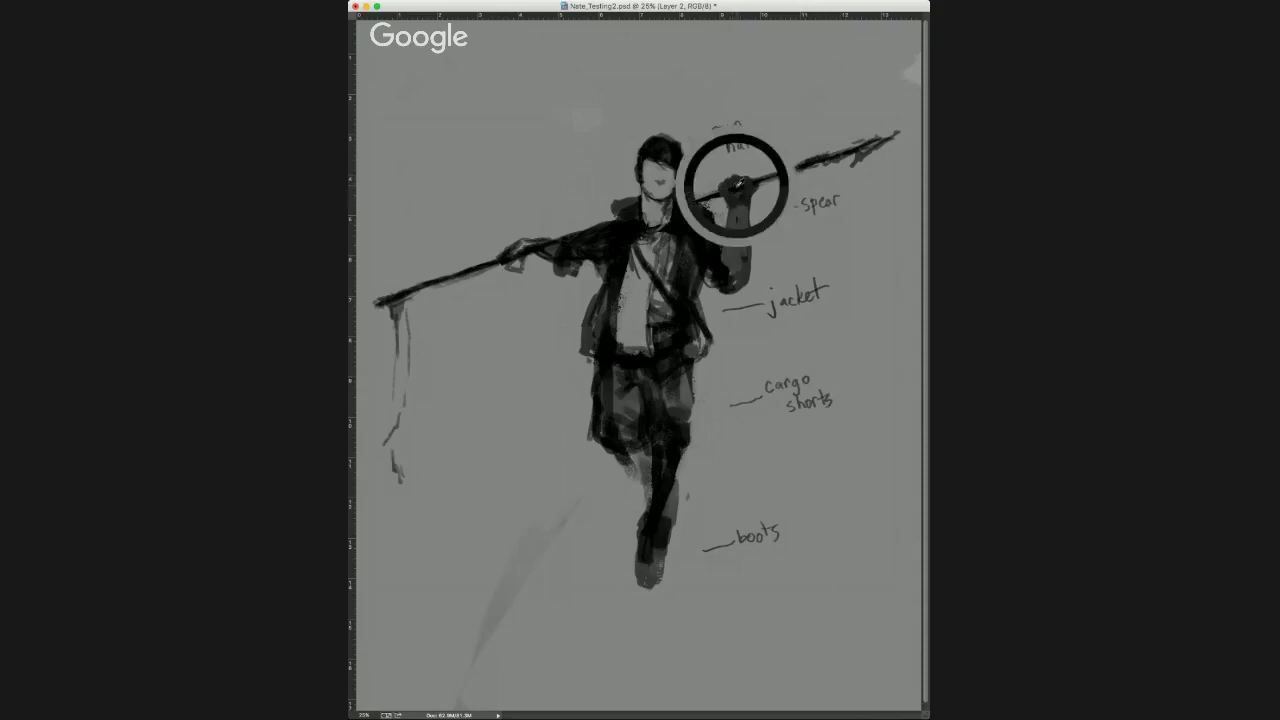
mouse_move(686, 204)
left_mouse_down()
mouse_move(730, 190)
mouse_move(745, 256)
left_mouse_up()
Darken the jacket's edge at the hip and repaint the shirt as a wider light shape with a rounded hem.
left_click_drag(694, 304, 699, 266)
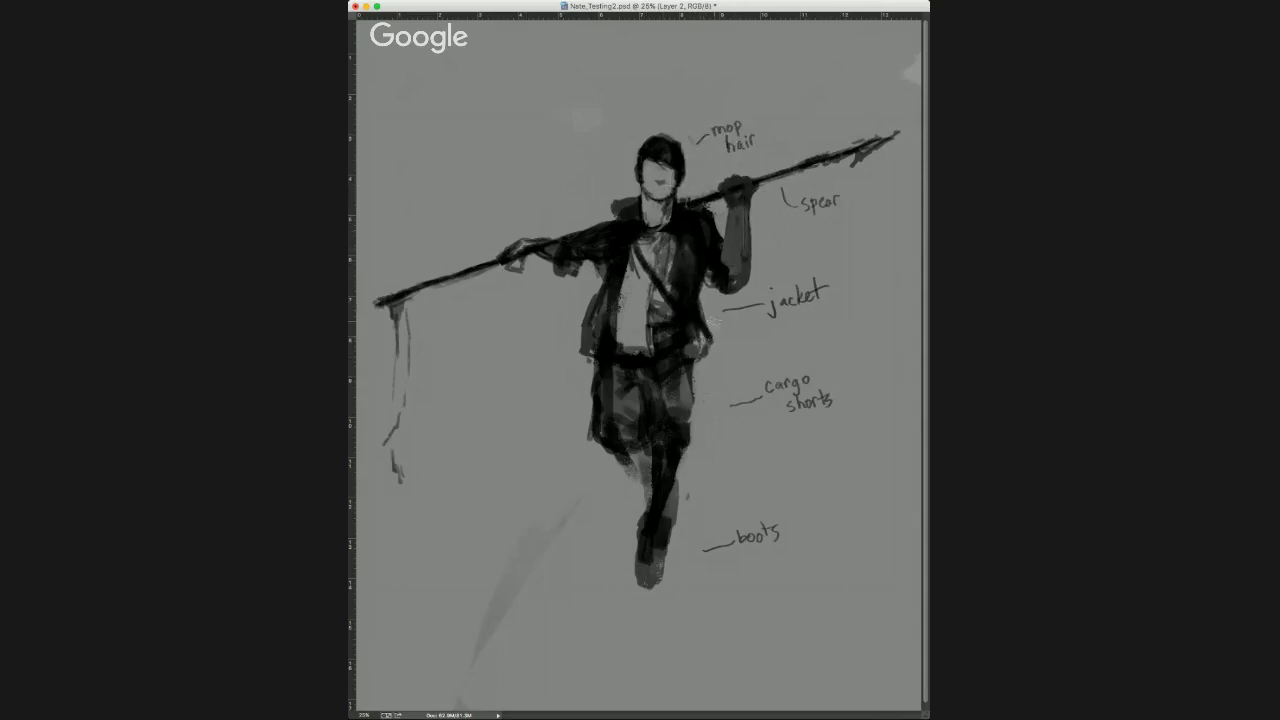
left_click_drag(704, 314, 697, 363)
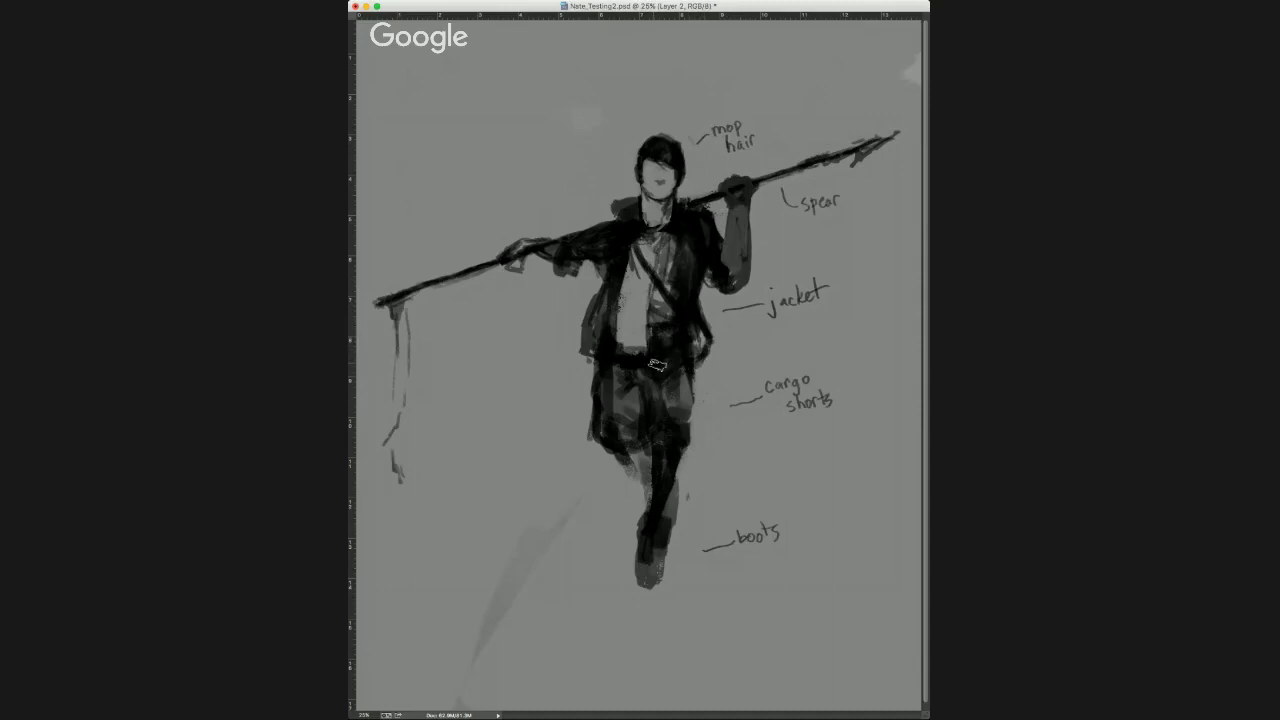
left_click(641, 349, "alt")
mouse_move(650, 282)
left_mouse_down()
mouse_move(661, 312)
mouse_move(649, 318)
mouse_move(648, 290)
mouse_move(656, 342)
mouse_move(622, 302)
mouse_move(643, 363)
mouse_move(668, 258)
left_mouse_up()
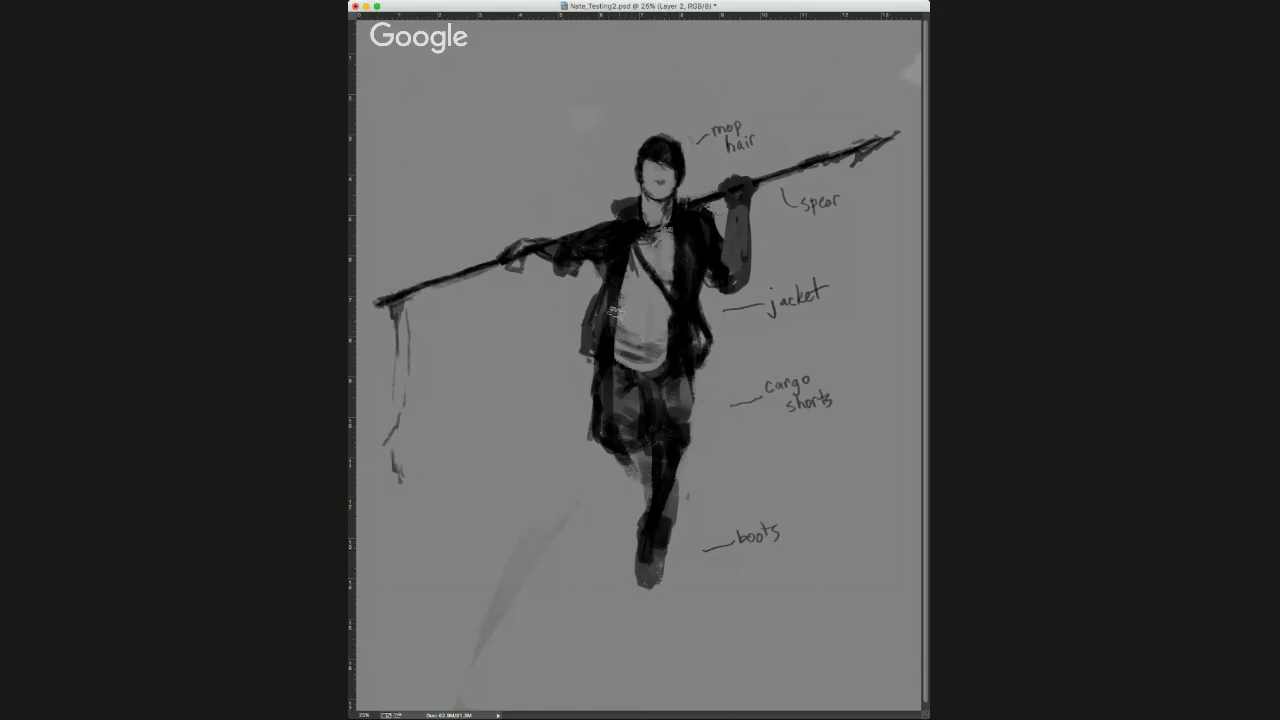
Repaint the cargo shorts longer and wider in dark grey and paint out the old lower legs.
mouse_move(595, 346)
left_mouse_down()
mouse_move(578, 466)
mouse_move(596, 500)
mouse_move(626, 468)
mouse_move(610, 442)
mouse_move(598, 464)
left_mouse_up()
left_click(611, 385, "alt")
key("super+z")
mouse_move(595, 366)
left_mouse_down()
mouse_move(569, 430)
mouse_move(588, 468)
mouse_move(624, 458)
mouse_move(636, 482)
mouse_move(637, 580)
left_mouse_up()
left_click(670, 432, "alt")
mouse_move(643, 470)
left_mouse_down()
mouse_move(639, 431)
mouse_move(634, 486)
mouse_move(664, 490)
mouse_move(690, 430)
mouse_move(662, 494)
mouse_move(636, 490)
mouse_move(636, 512)
mouse_move(686, 512)
mouse_move(664, 538)
mouse_move(660, 512)
mouse_move(650, 586)
left_mouse_up()
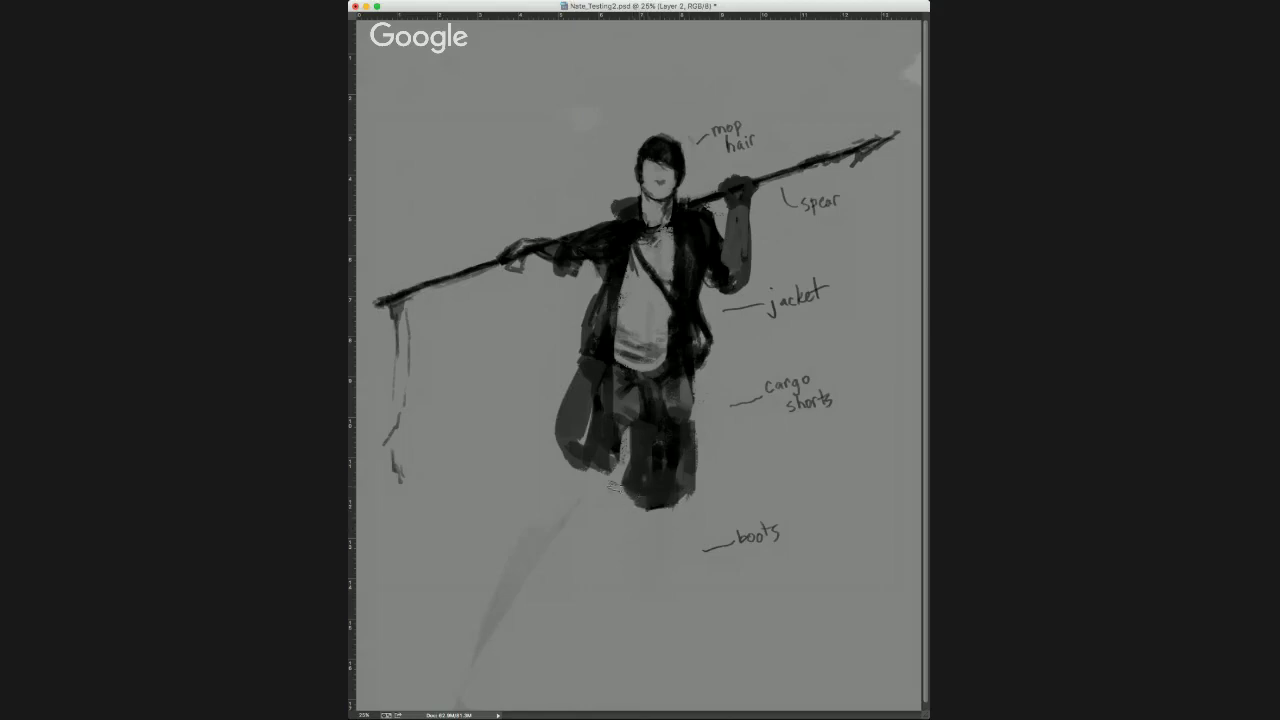
Paint the forward leg with a dark boot and block in the rear lower leg below the shorts.
mouse_move(630, 488)
left_mouse_down()
mouse_move(623, 547)
mouse_move(630, 487)
mouse_move(643, 501)
mouse_move(601, 608)
mouse_move(617, 576)
mouse_move(614, 616)
mouse_move(630, 556)
left_mouse_up()
mouse_move(590, 470)
left_mouse_down()
mouse_move(602, 512)
mouse_move(572, 462)
left_mouse_up()
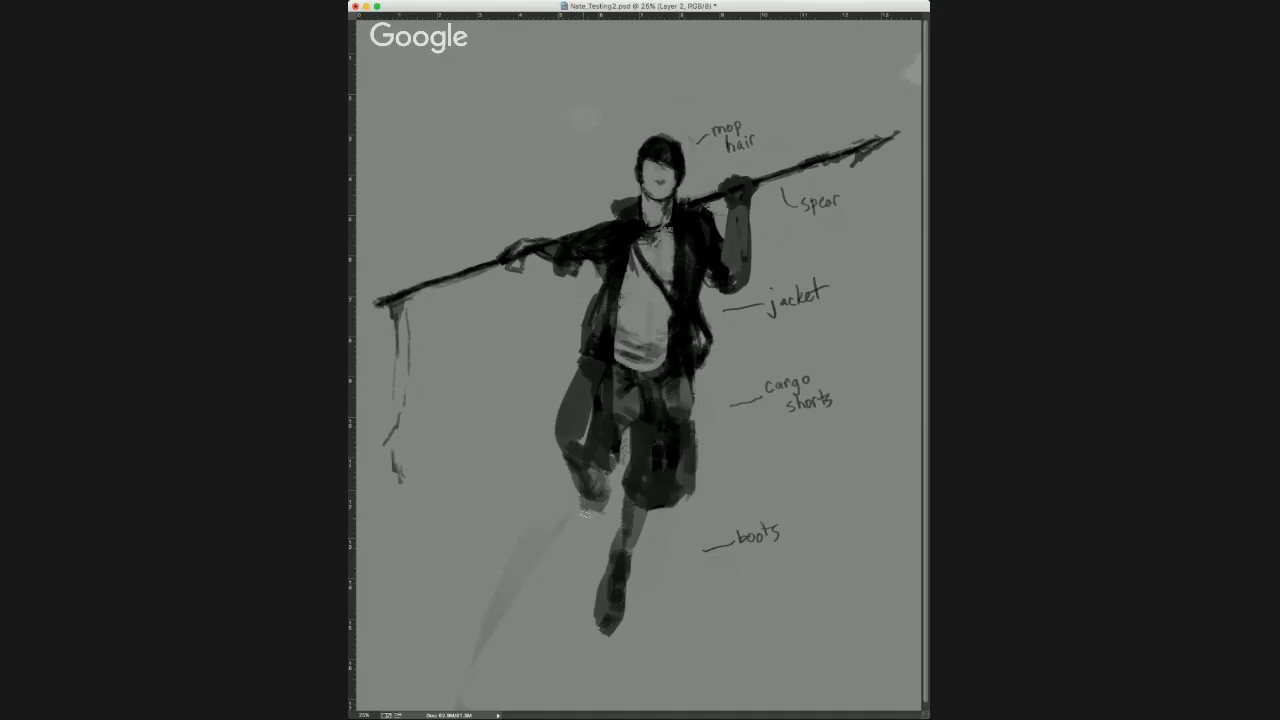
left_click_drag(584, 505, 592, 535)
left_click_drag(585, 503, 604, 543)
mouse_move(603, 481)
left_mouse_down()
mouse_move(597, 462)
mouse_move(550, 445)
mouse_move(562, 462)
mouse_move(578, 386)
mouse_move(550, 440)
mouse_move(576, 472)
left_mouse_up()
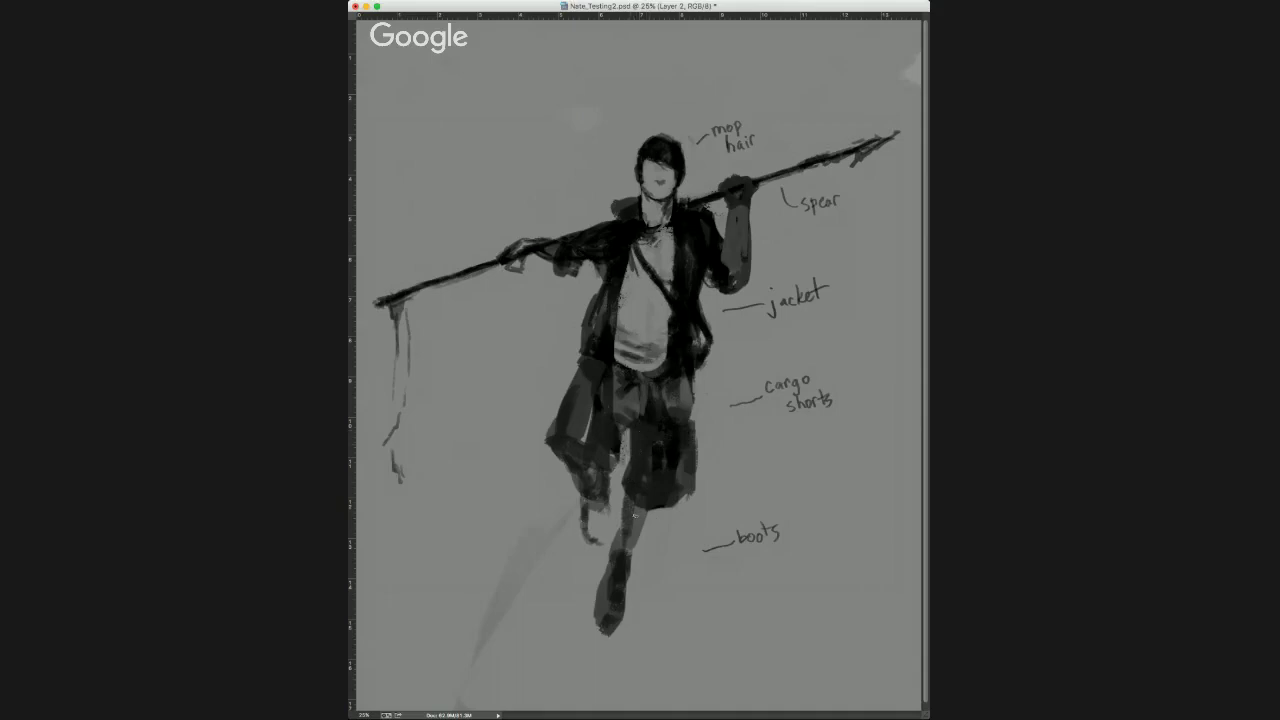
Strengthen the forward shin and rear foot, and round off the outer edge of the rear shorts leg.
left_click_drag(650, 511, 634, 553)
left_click_drag(627, 487, 612, 574)
left_click_drag(618, 534, 622, 555)
left_click_drag(603, 507, 606, 548)
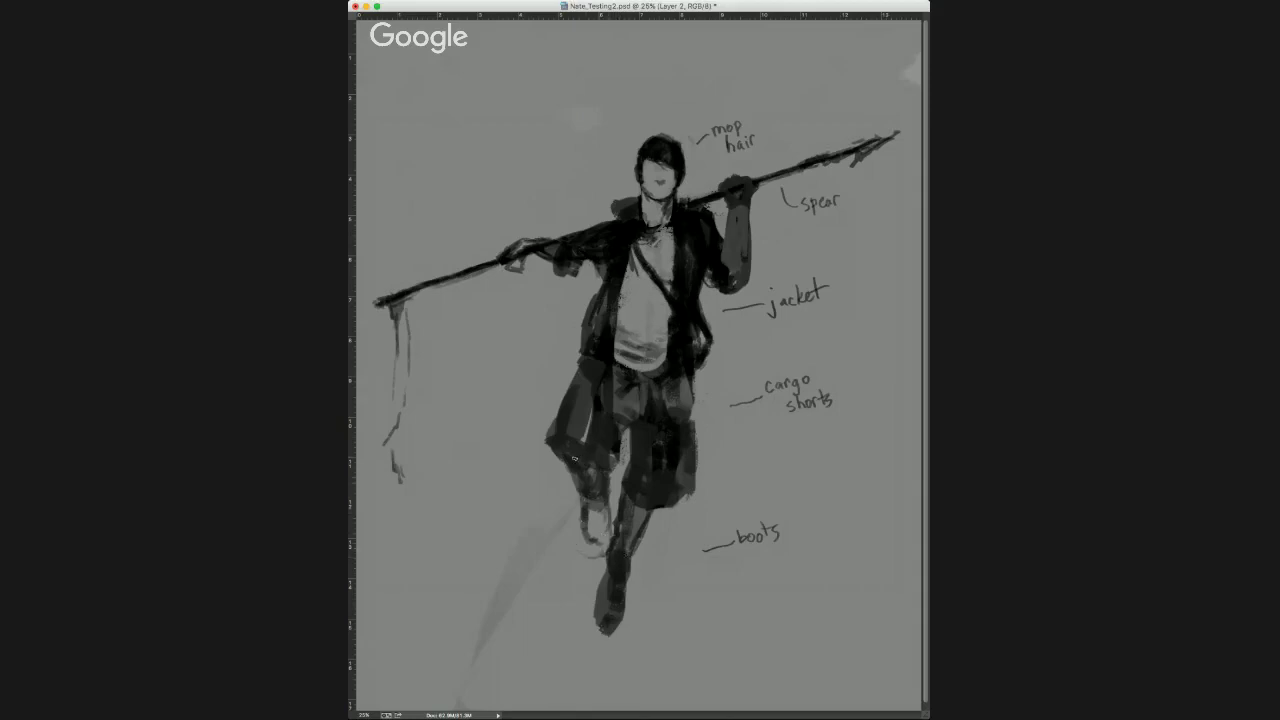
mouse_move(557, 452)
left_mouse_down()
mouse_move(572, 462)
mouse_move(570, 440)
mouse_move(550, 462)
left_mouse_up()
left_click_drag(555, 414, 554, 466)
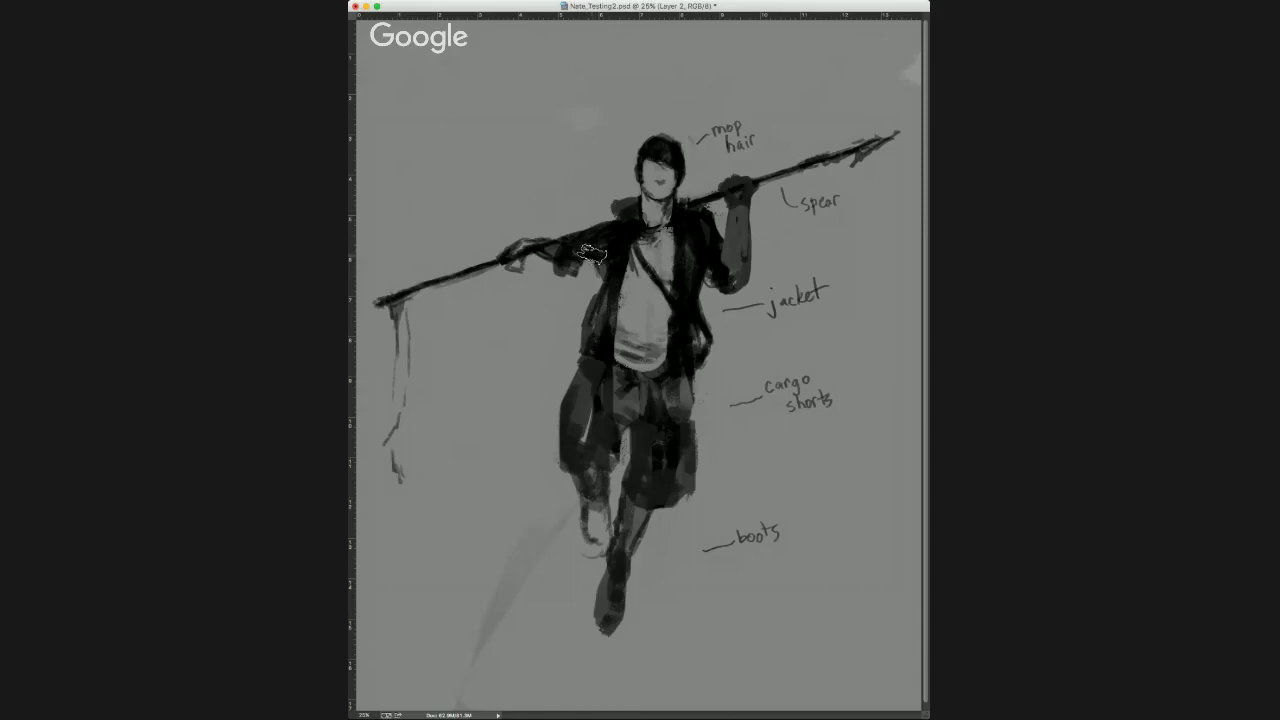
Fill the outstretched arm in dark grey, then flip the canvas horizontally to lighten the raised forearm and flip it back.
mouse_move(592, 253)
left_mouse_down()
mouse_move(605, 242)
mouse_move(456, 266)
mouse_move(516, 258)
mouse_move(497, 274)
left_mouse_up()
key("super+shift+h")
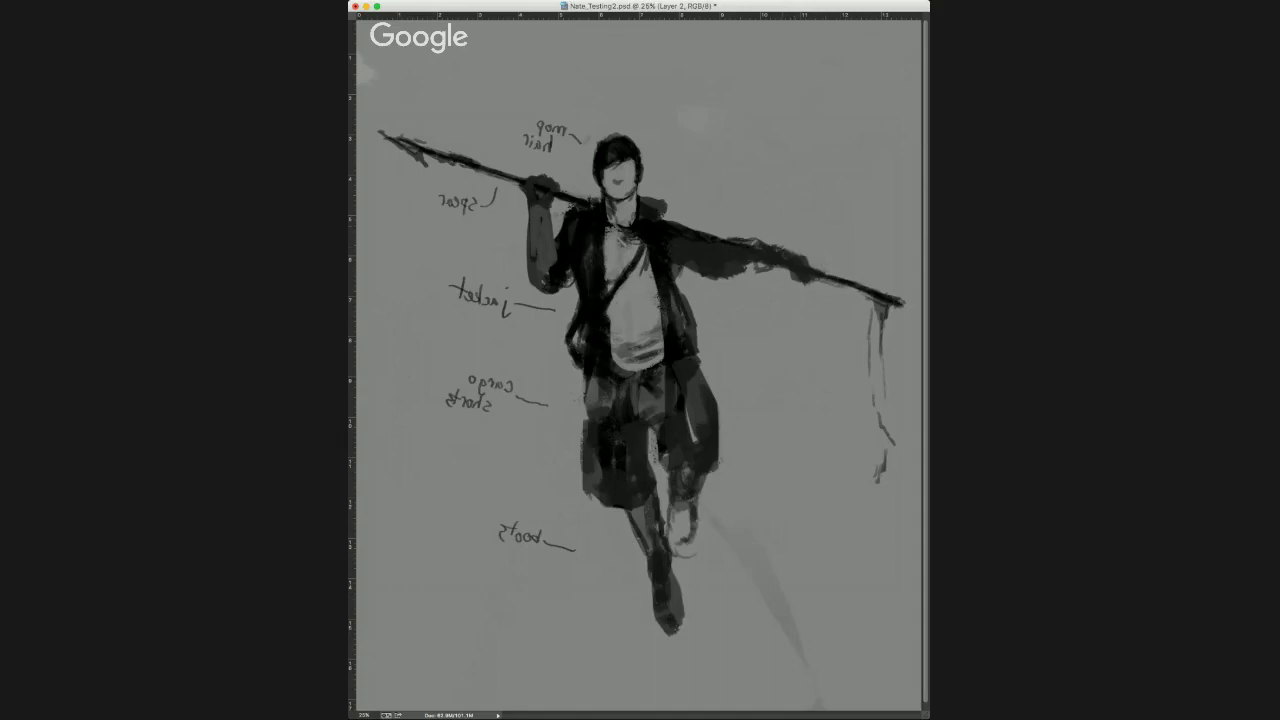
mouse_move(537, 214)
left_mouse_down()
mouse_move(540, 270)
mouse_move(570, 206)
mouse_move(550, 282)
left_mouse_up()
left_click(559, 268, "alt")
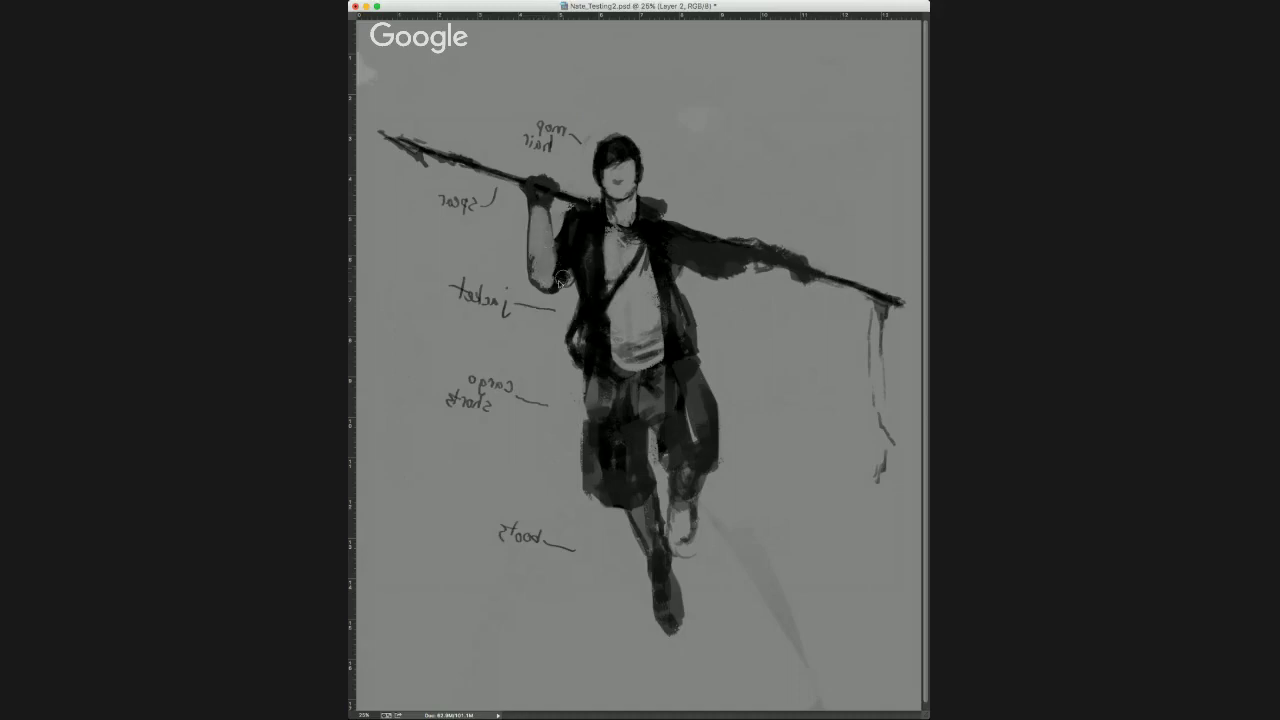
left_click_drag(555, 268, 553, 284)
key("super+shift+h")
Touch up the jacket's side at the hip and paint lighter grey fold streaks down both legs of the shorts.
left_click_drag(697, 306, 689, 360)
left_click_drag(583, 388, 584, 444)
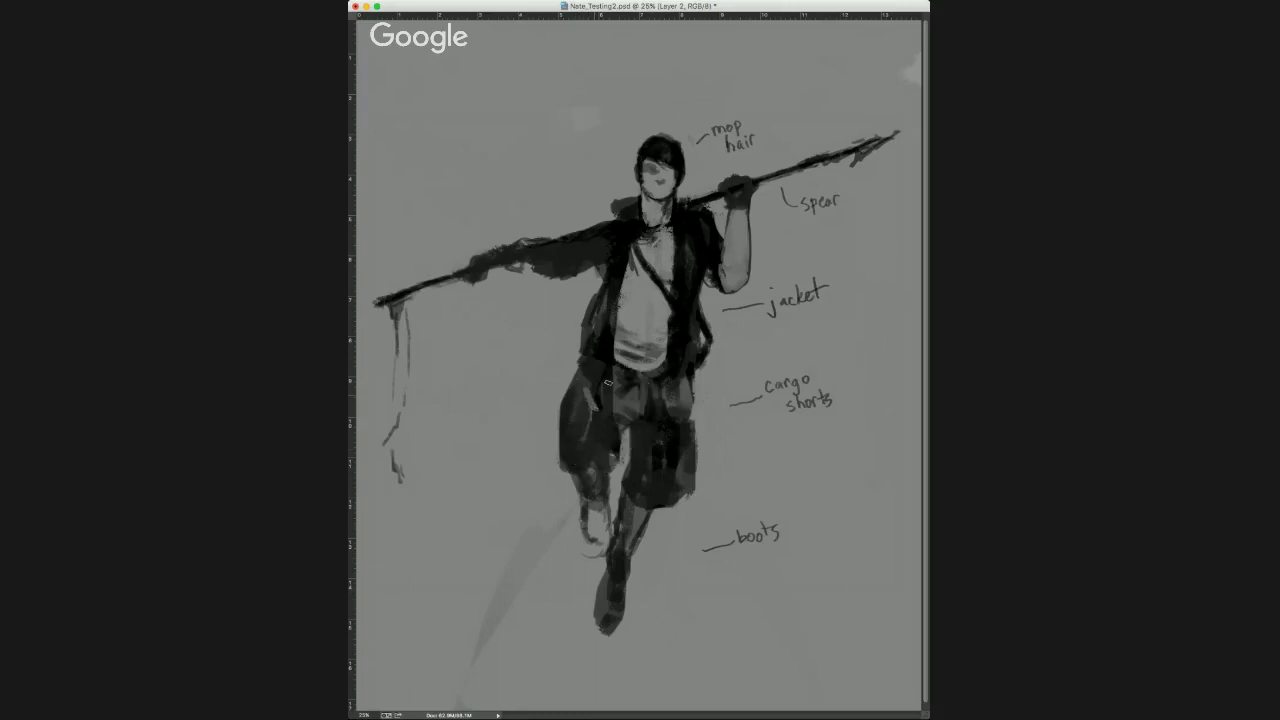
mouse_move(631, 374)
left_mouse_down()
mouse_move(624, 402)
mouse_move(617, 380)
mouse_move(606, 440)
left_mouse_up()
mouse_move(651, 382)
left_mouse_down()
mouse_move(656, 471)
mouse_move(656, 423)
mouse_move(682, 467)
mouse_move(666, 505)
mouse_move(675, 443)
mouse_move(668, 476)
left_mouse_up()
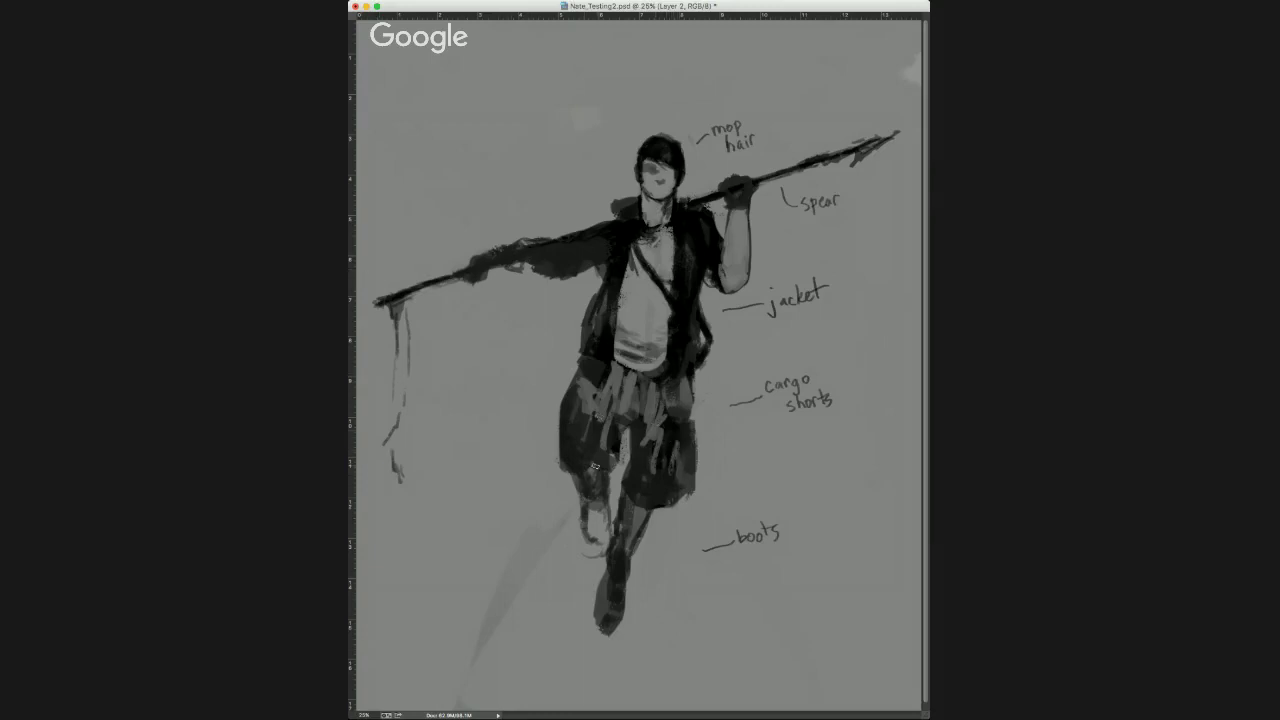
Reshape the rear shorts leg with a gathered cuff at the knee and a loose flap on its outer side.
left_click_drag(587, 466, 585, 480)
mouse_move(609, 483)
left_mouse_down()
mouse_move(606, 470)
mouse_move(608, 486)
left_mouse_up()
left_click(617, 447, "alt")
mouse_move(614, 447)
left_mouse_down()
mouse_move(602, 478)
mouse_move(580, 460)
mouse_move(568, 497)
left_mouse_up()
left_click_drag(552, 438, 556, 454)
left_click_drag(570, 408, 582, 422)
Darken and straighten the jacket's side below the outstretched arm and widen the light shirt at the waist.
left_click_drag(606, 262, 576, 376)
left_click_drag(598, 312, 592, 342)
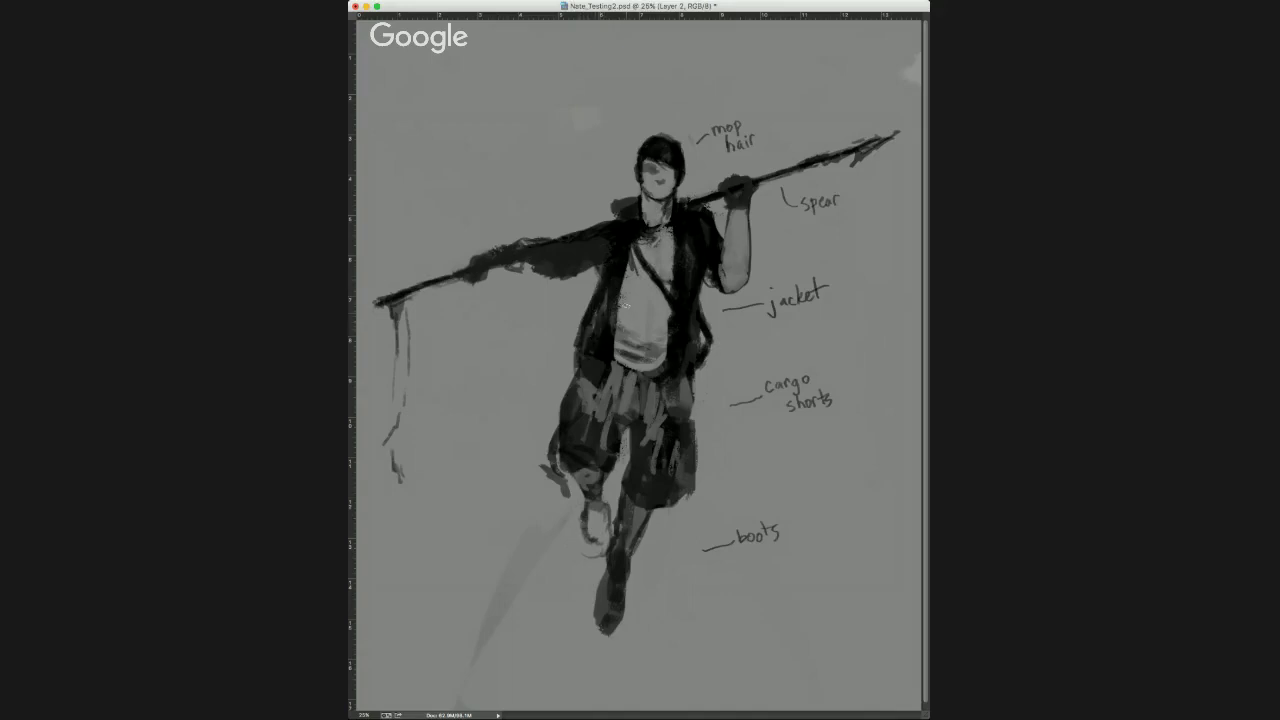
mouse_move(612, 345)
left_mouse_down()
mouse_move(636, 368)
mouse_move(656, 365)
mouse_move(618, 374)
mouse_move(604, 358)
left_mouse_up()
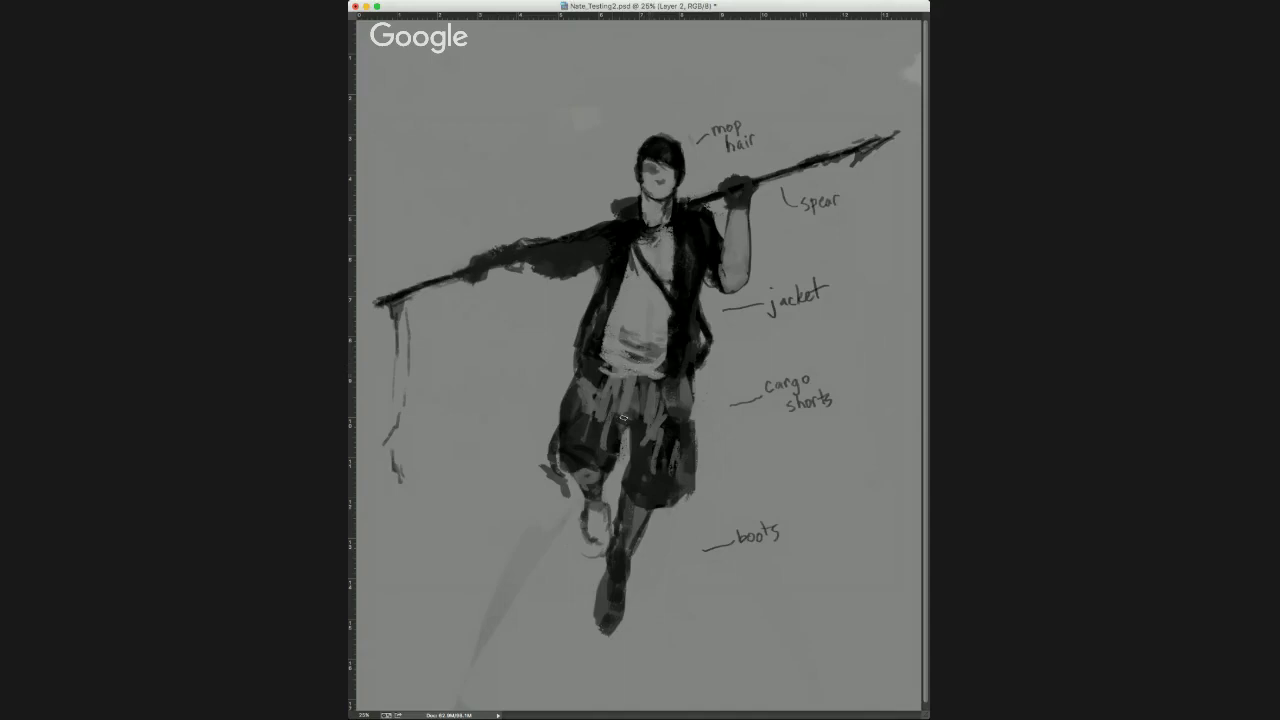
Repaint both legs of the cargo shorts in a more even mid grey, covering the streaks.
mouse_move(644, 428)
left_mouse_down()
mouse_move(638, 465)
mouse_move(672, 440)
mouse_move(660, 462)
mouse_move(628, 450)
mouse_move(632, 490)
mouse_move(680, 468)
mouse_move(653, 477)
mouse_move(650, 386)
mouse_move(657, 411)
left_mouse_up()
left_click(673, 420, "alt")
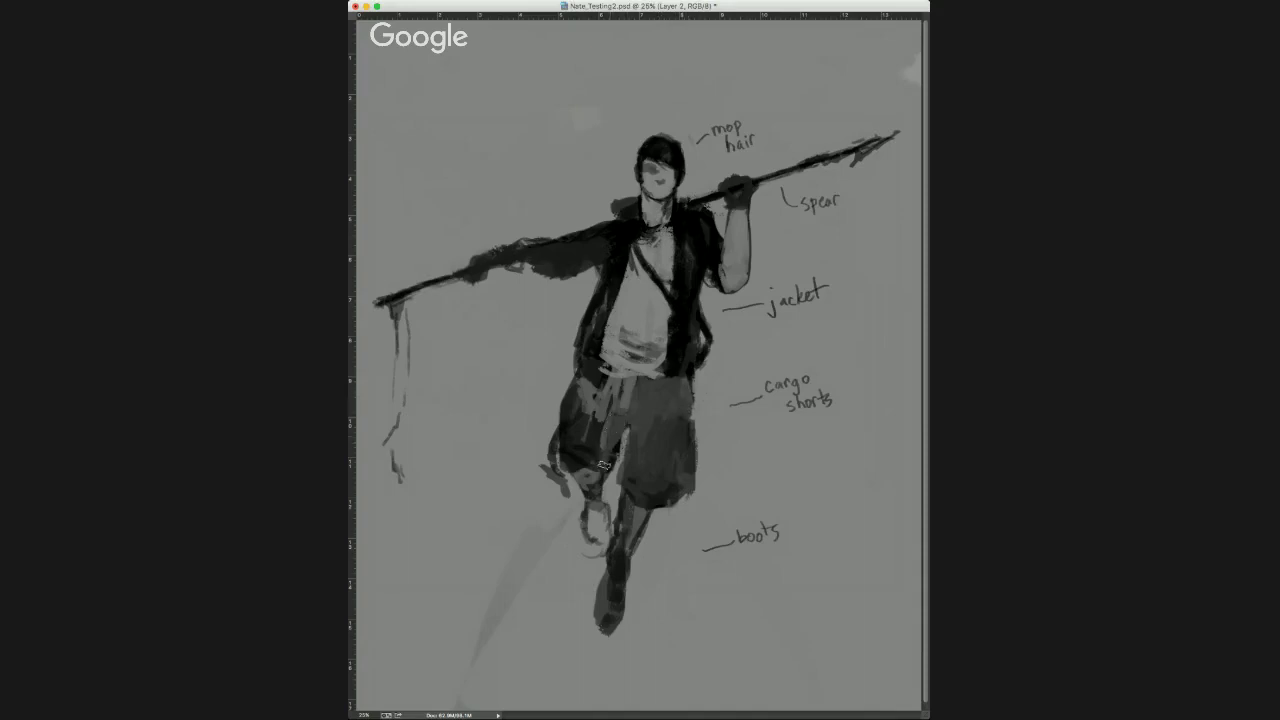
mouse_move(585, 472)
left_mouse_down()
mouse_move(568, 476)
mouse_move(560, 436)
mouse_move(566, 459)
mouse_move(588, 440)
mouse_move(599, 452)
left_mouse_up()
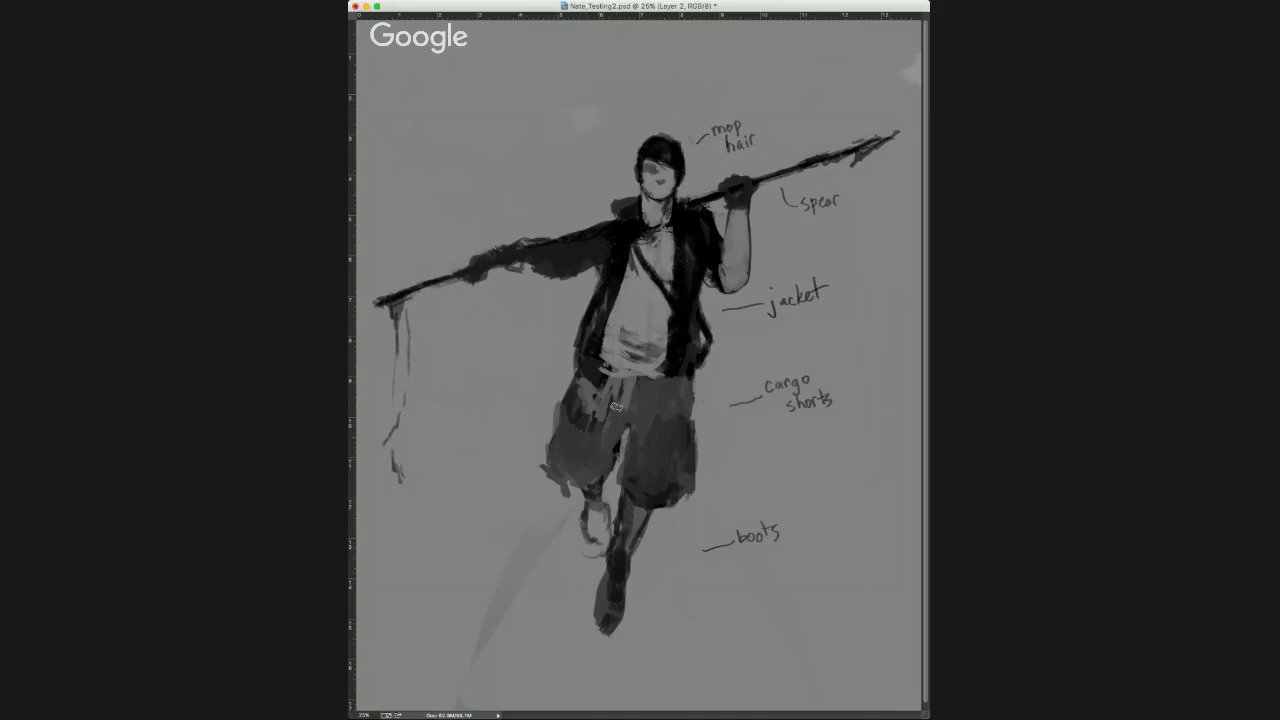
left_click(611, 416, "alt")
left_click_drag(614, 385, 592, 427)
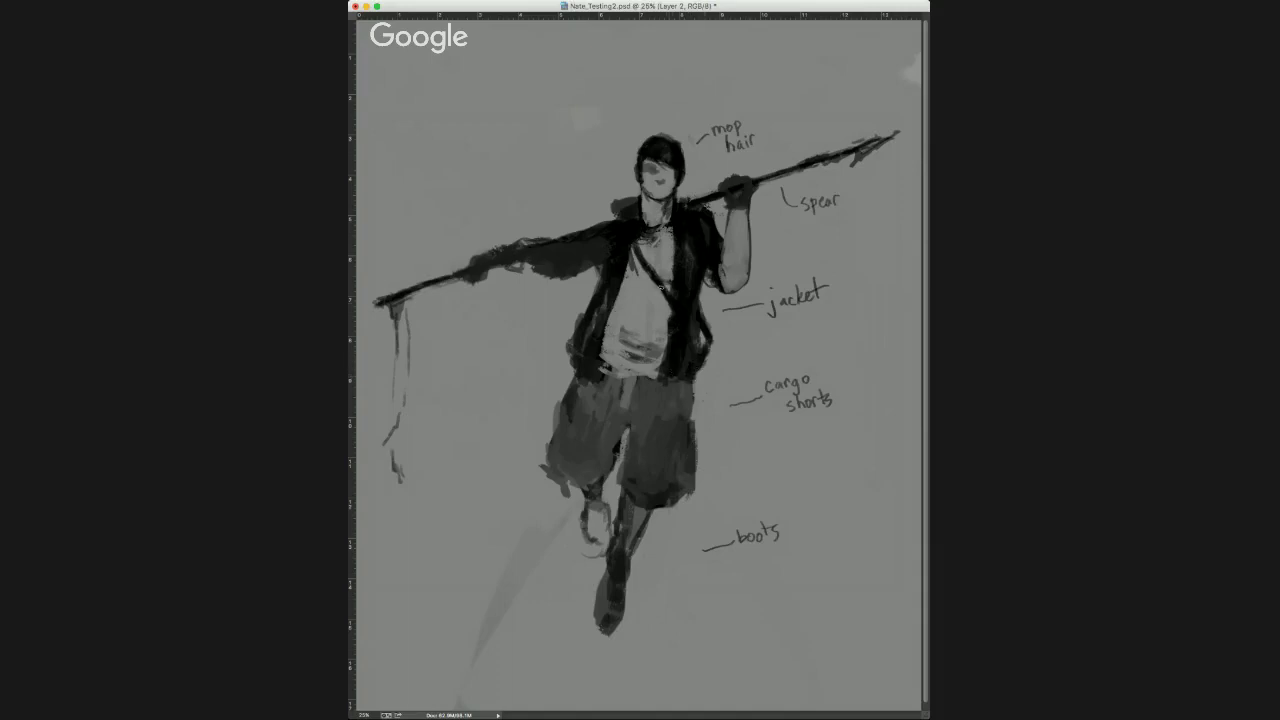
Paint out the dark shape at the hip, draw the strap's thin loop there and refine the raised forearm.
left_click_drag(700, 332, 706, 383)
mouse_move(714, 346)
left_mouse_down()
mouse_move(714, 368)
mouse_move(694, 374)
left_mouse_up()
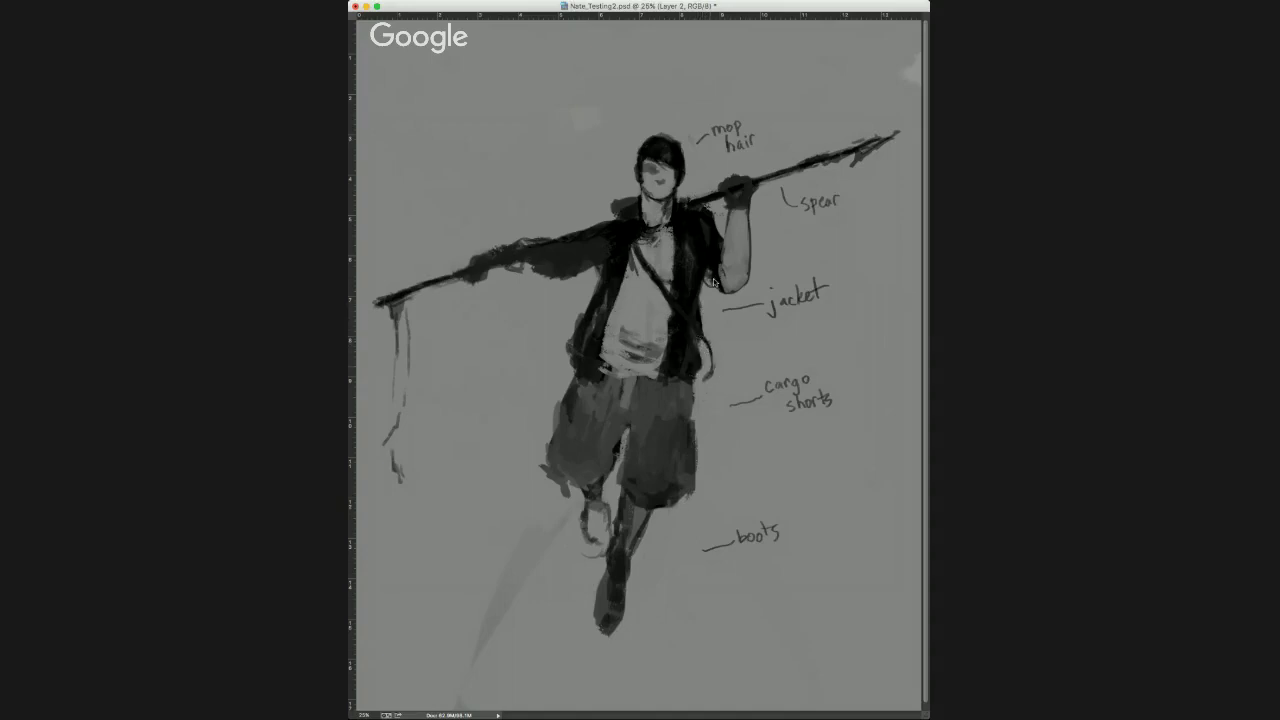
mouse_move(712, 372)
left_mouse_down()
mouse_move(681, 380)
mouse_move(709, 374)
left_mouse_up()
left_click_drag(728, 214, 728, 246)
key("super+Tab")
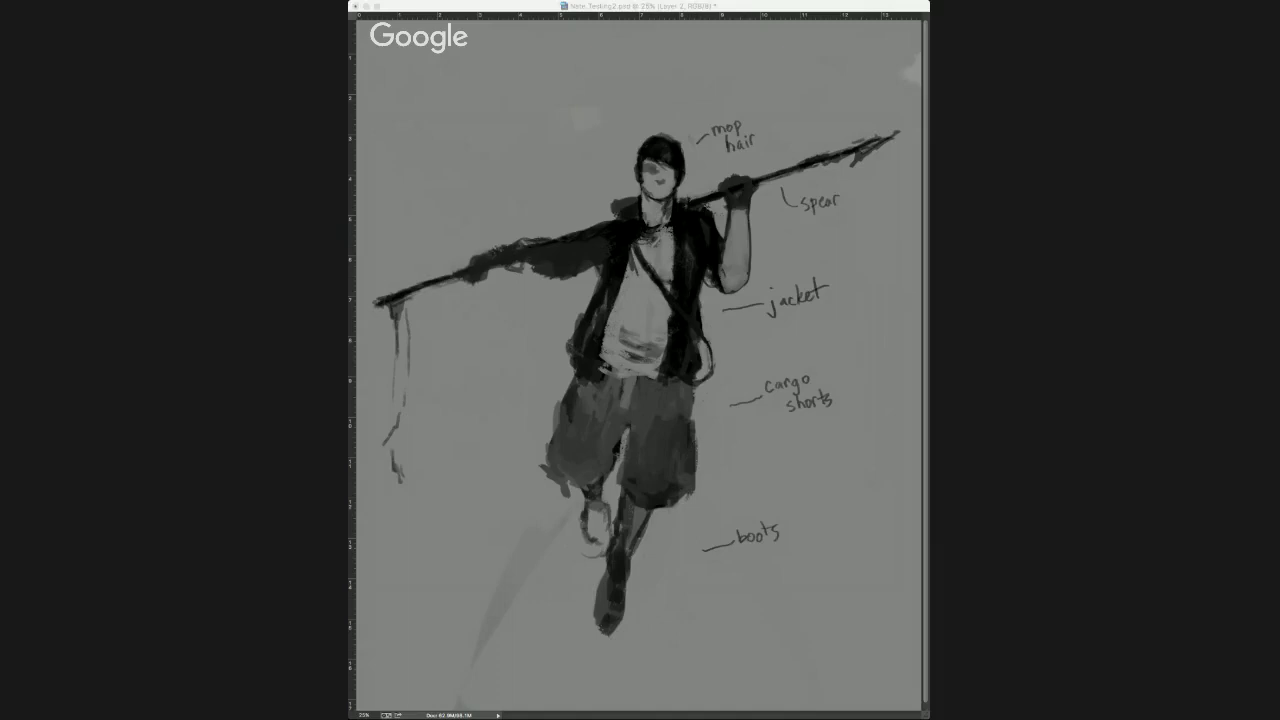
With the canvas temporarily mirrored, refine the raised arm's short sleeve and paint the shorts' waistband over the shirt hem.
left_click(619, 54)
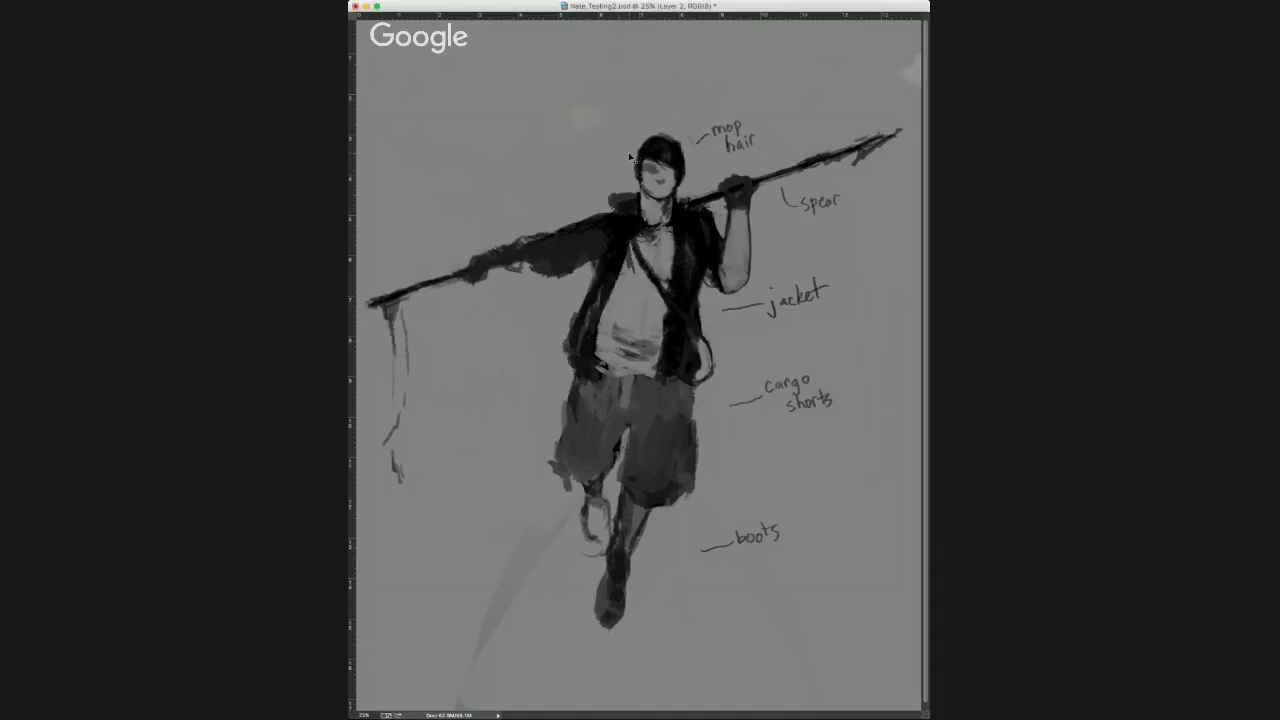
key("super+shift+h")
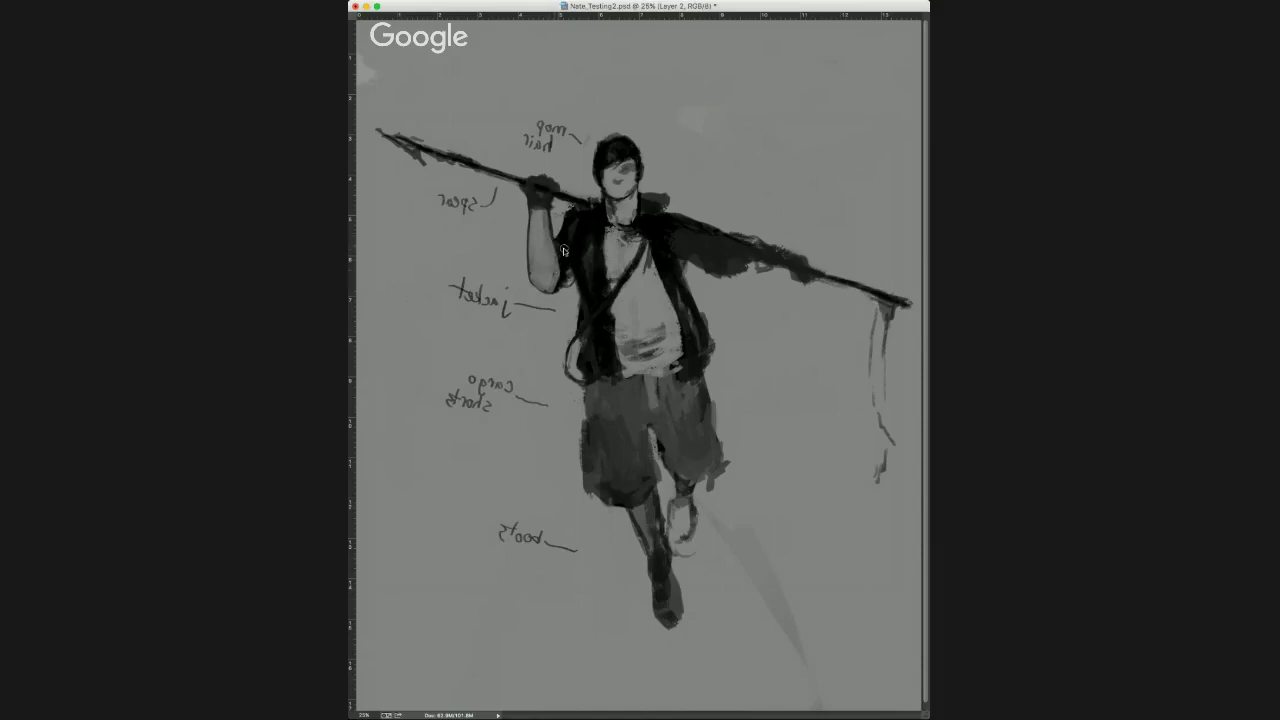
left_click_drag(563, 236, 564, 217)
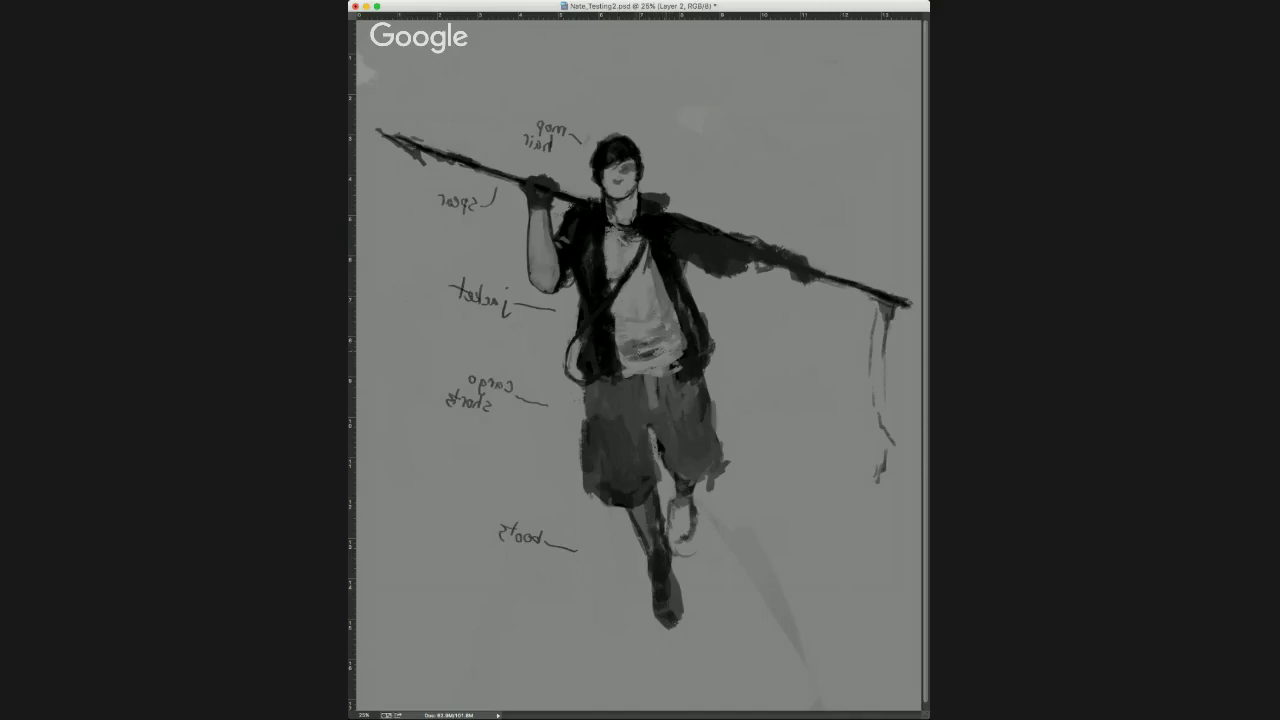
mouse_move(626, 368)
left_mouse_down()
mouse_move(648, 374)
mouse_move(652, 406)
left_mouse_up()
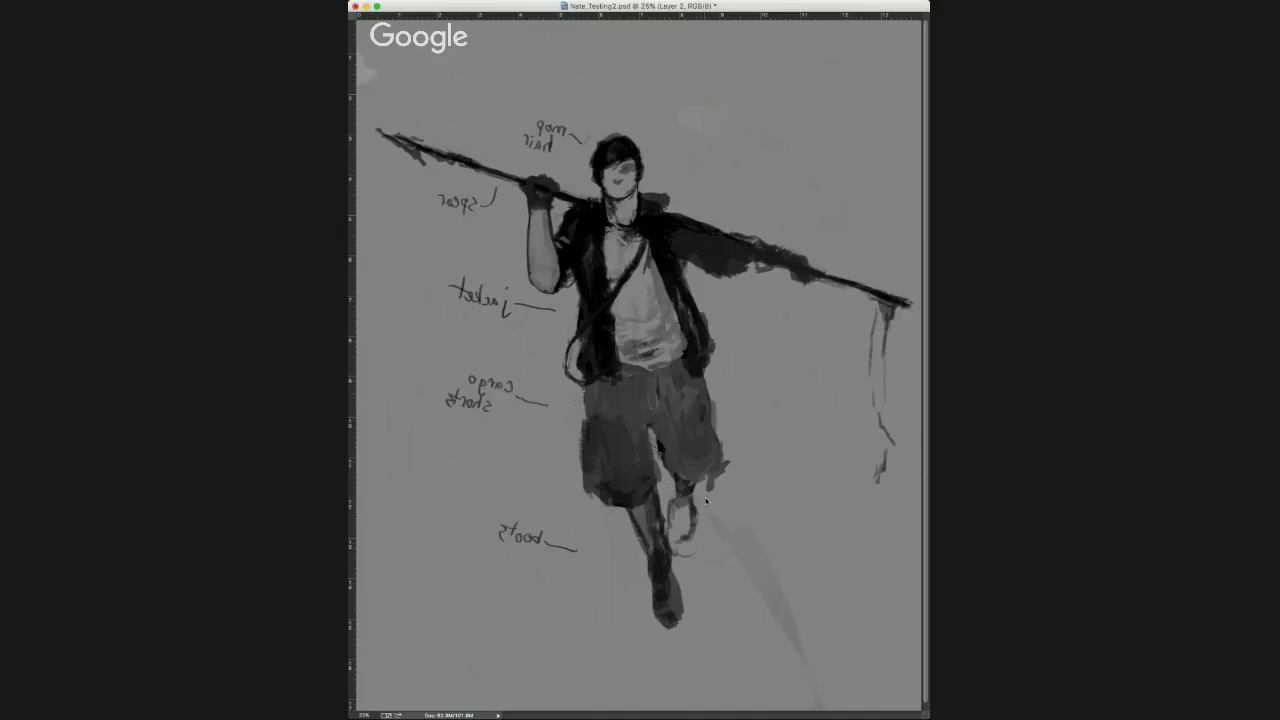
left_click_drag(669, 469, 674, 520)
key("super+shift+h")
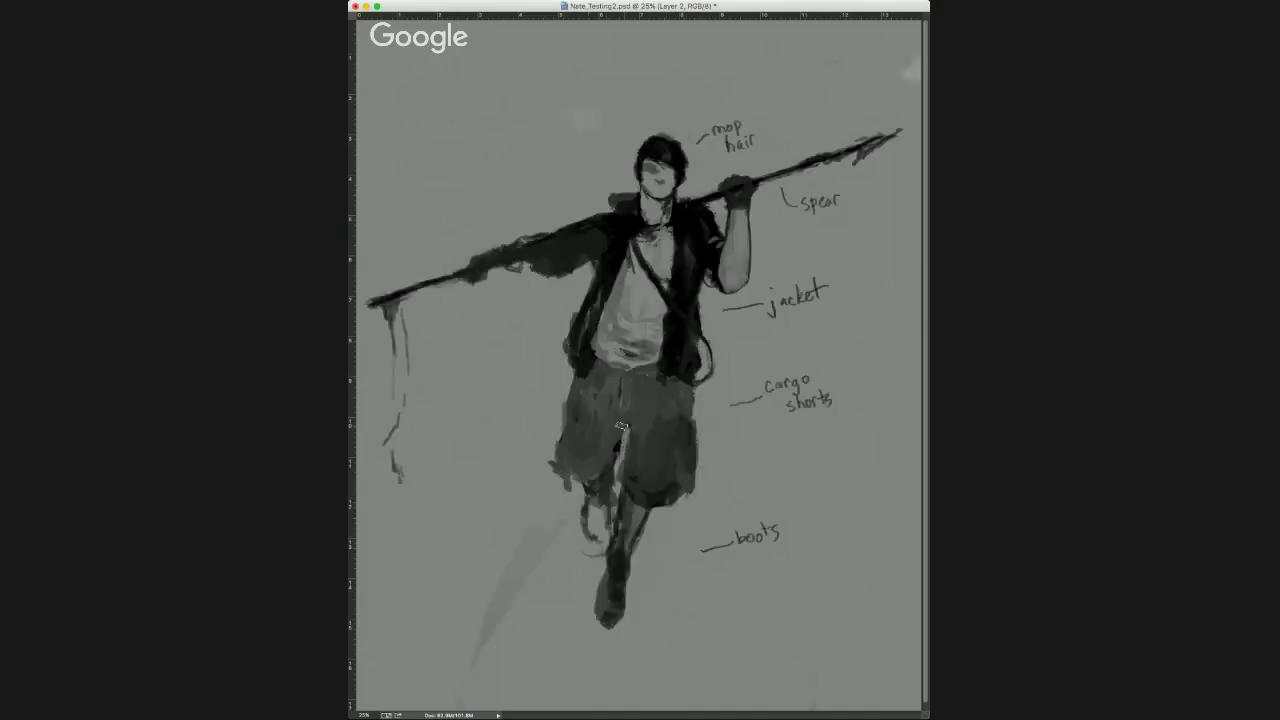
Clear the dark patch between the legs, then re-outline the rear calf and widen the front boot at the ankle.
left_click(596, 482, "alt")
left_click_drag(608, 476, 612, 498)
mouse_move(623, 439)
left_mouse_down()
mouse_move(606, 510)
mouse_move(576, 505)
left_mouse_up()
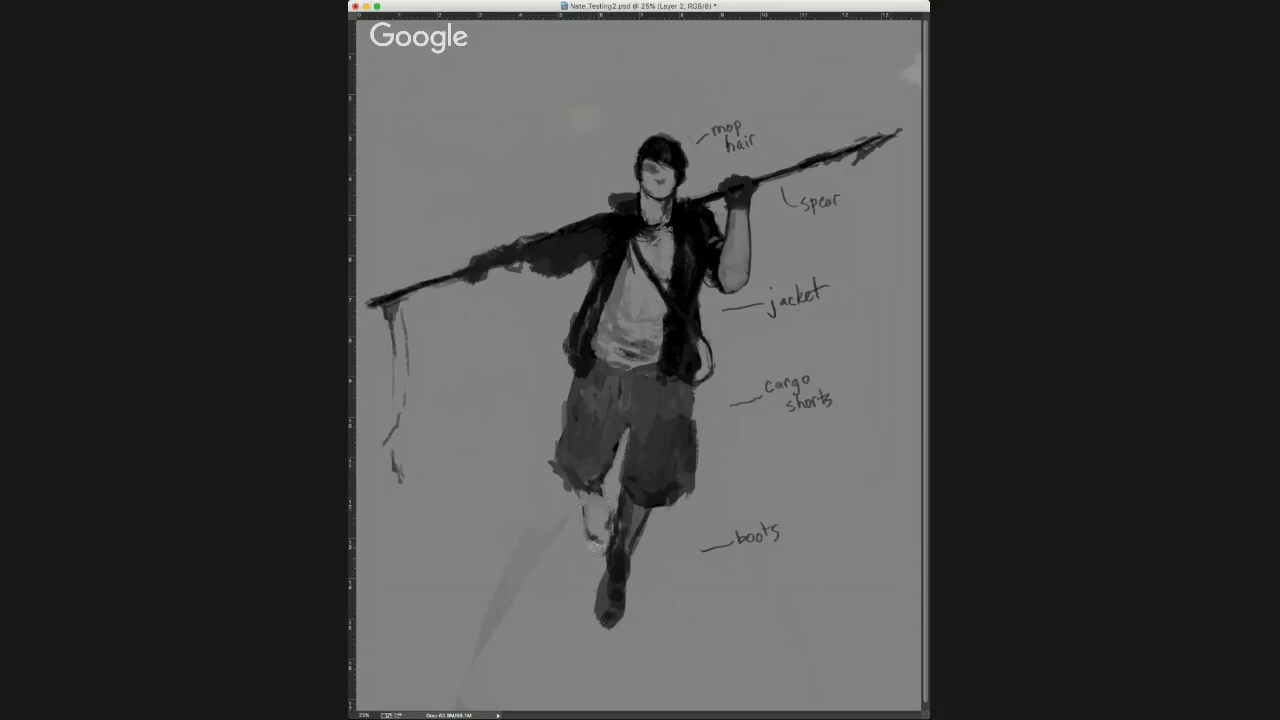
mouse_move(609, 546)
left_mouse_down()
mouse_move(605, 578)
mouse_move(607, 562)
mouse_move(634, 568)
mouse_move(624, 585)
left_mouse_up()
mouse_move(586, 506)
left_mouse_down()
mouse_move(587, 544)
mouse_move(607, 488)
mouse_move(606, 522)
left_mouse_up()
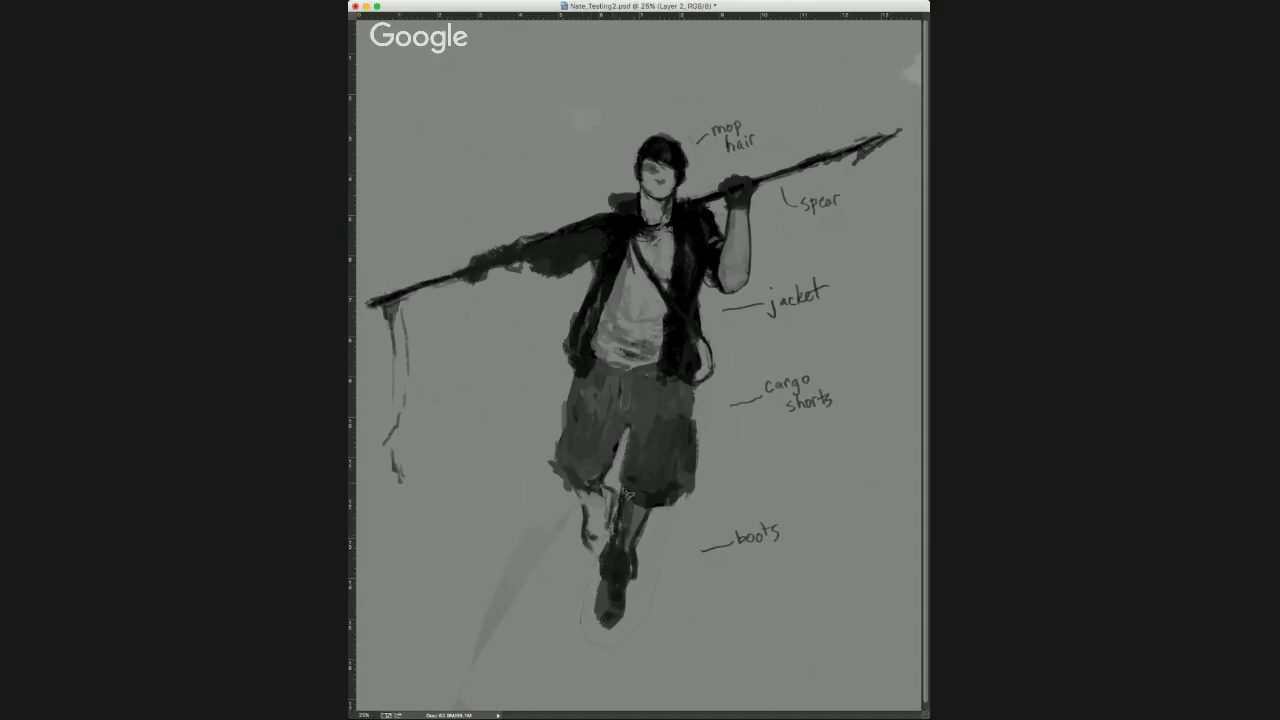
Select the front lower leg, shift it slightly down and outward, and repaint the shin to rejoin the shorts.
left_click_drag(680, 519, 676, 521)
left_click_drag(690, 492, 677, 481)
mouse_move(648, 537)
left_mouse_down()
mouse_move(663, 531)
mouse_move(657, 553)
left_mouse_up()
key("Return")
key("super+d")
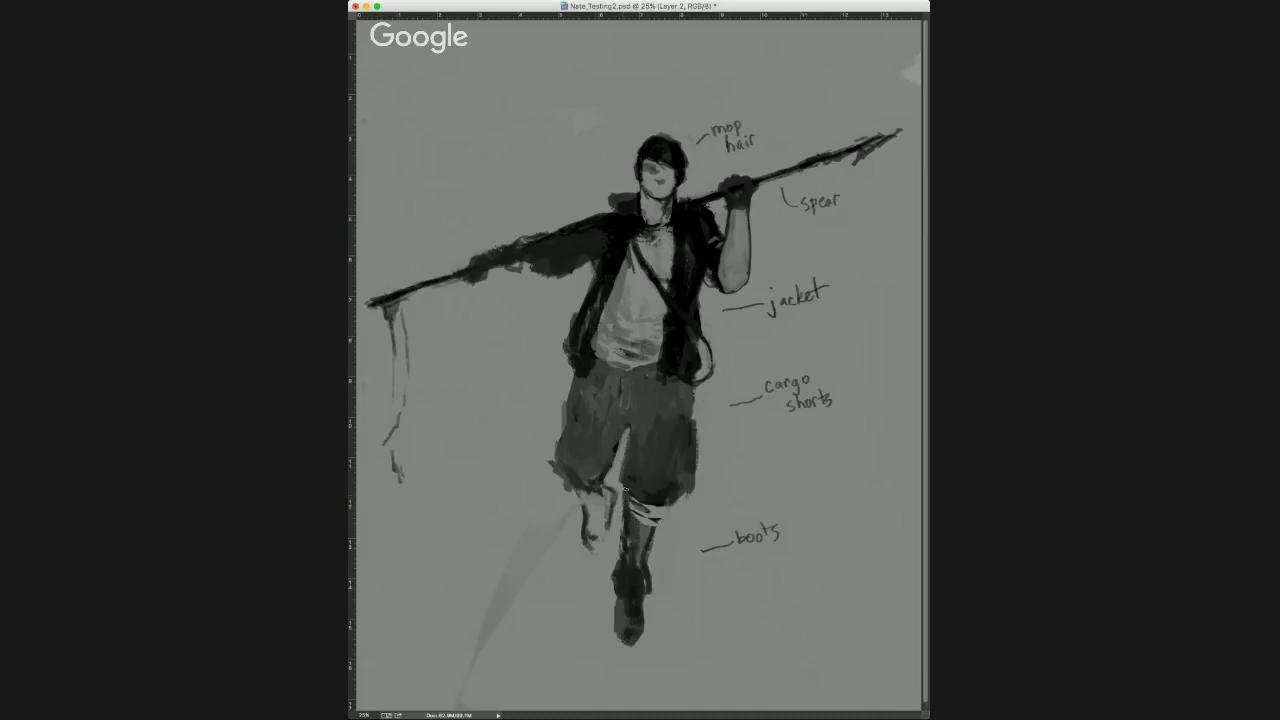
mouse_move(628, 499)
left_mouse_down()
mouse_move(659, 512)
mouse_move(645, 549)
mouse_move(632, 550)
mouse_move(634, 525)
mouse_move(625, 535)
mouse_move(634, 566)
left_mouse_up()
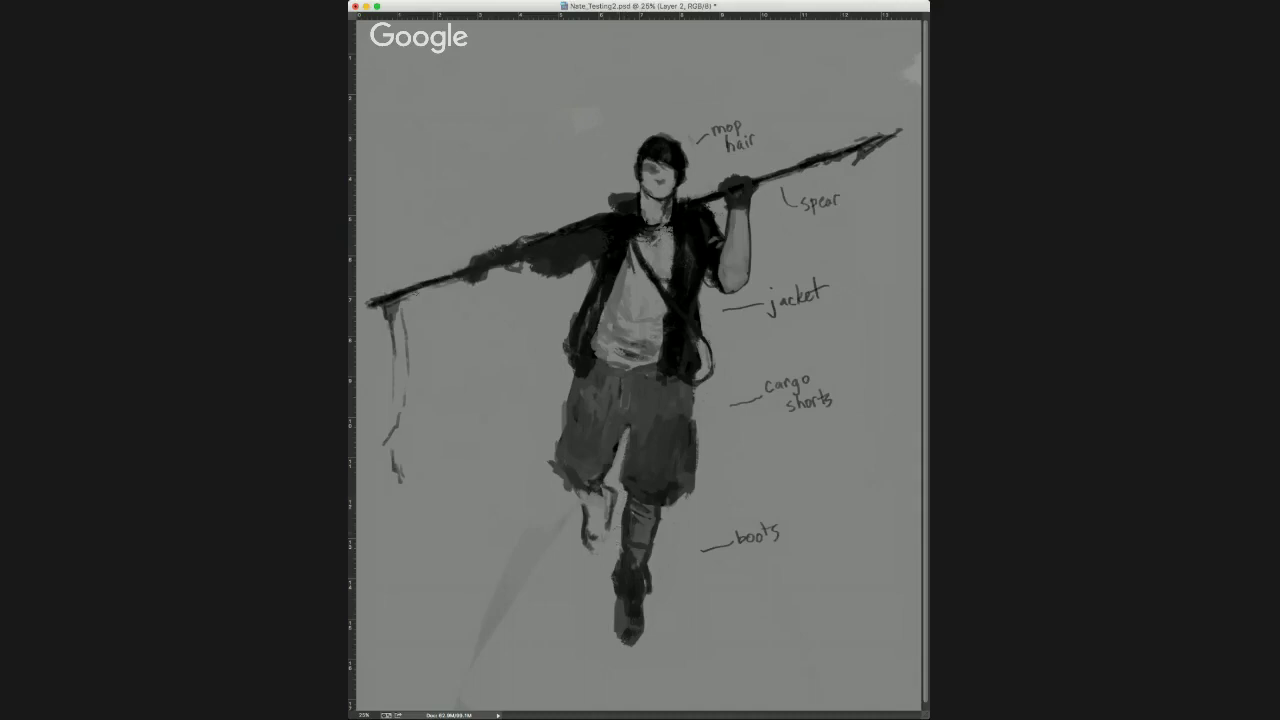
Try rotating the rear foot outward below a tidied shorts hem and painting a knee and calf to join it.
left_click_drag(614, 480, 570, 464)
left_click_drag(606, 482, 557, 481)
left_click_drag(613, 536, 622, 482)
key("super+t")
left_click_drag(633, 470, 578, 520)
key("Return")
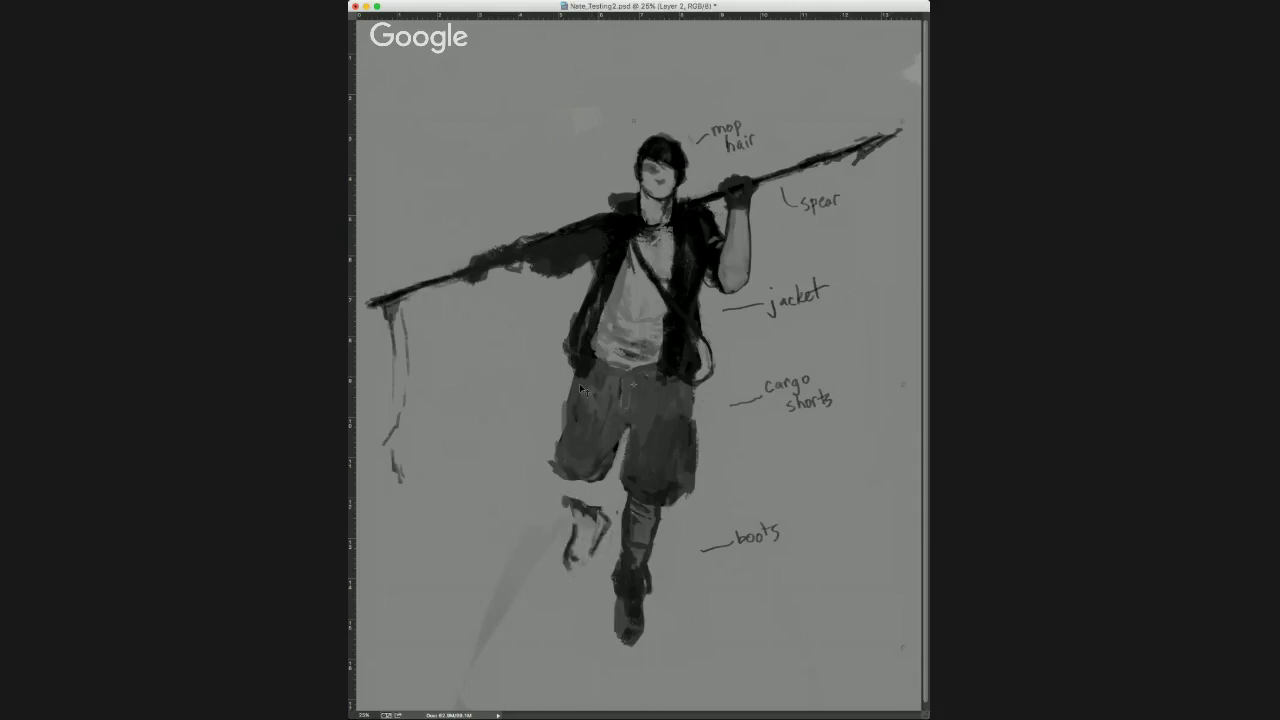
left_click(572, 476, "alt")
mouse_move(569, 500)
left_mouse_down()
mouse_move(558, 464)
mouse_move(575, 485)
mouse_move(582, 472)
mouse_move(572, 505)
left_mouse_up()
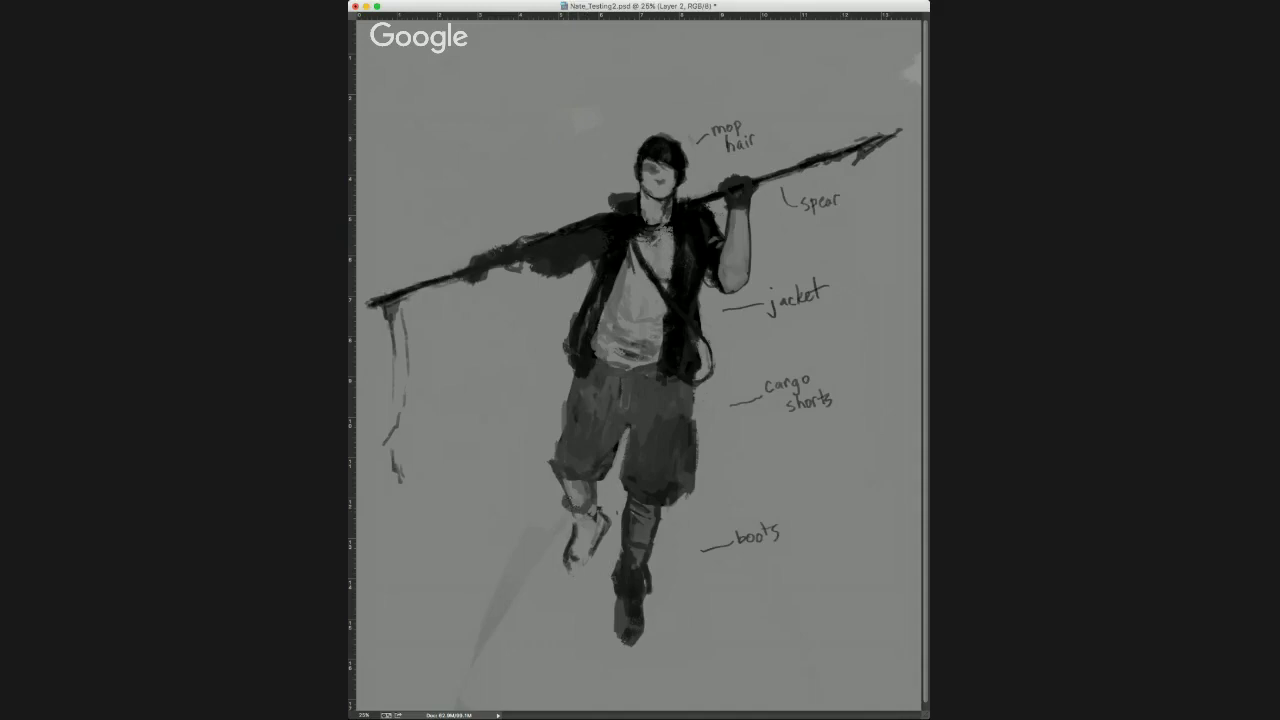
mouse_move(572, 516)
left_mouse_down()
mouse_move(571, 566)
mouse_move(576, 576)
mouse_move(594, 564)
mouse_move(586, 580)
left_mouse_up()
Step back through the latest changes to the rear knee, calf and foot.
key("alt+super+z")
key("alt+super+z")
key("alt+super+z")
key("alt+super+z")
key("alt+super+z")
key("alt+super+z")
key("alt+super+z")
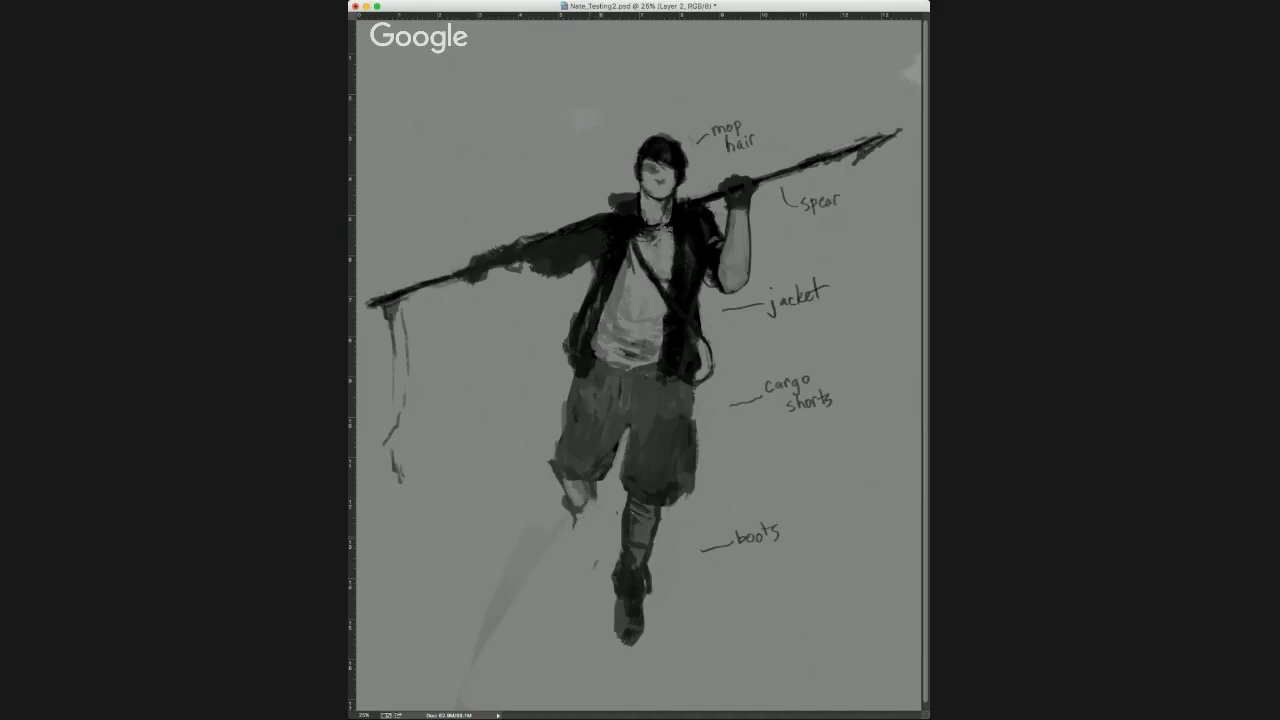
key("alt+super+z")
key("alt+super+z")
key("alt+super+z")
key("alt+super+z")
key("alt+super+z")
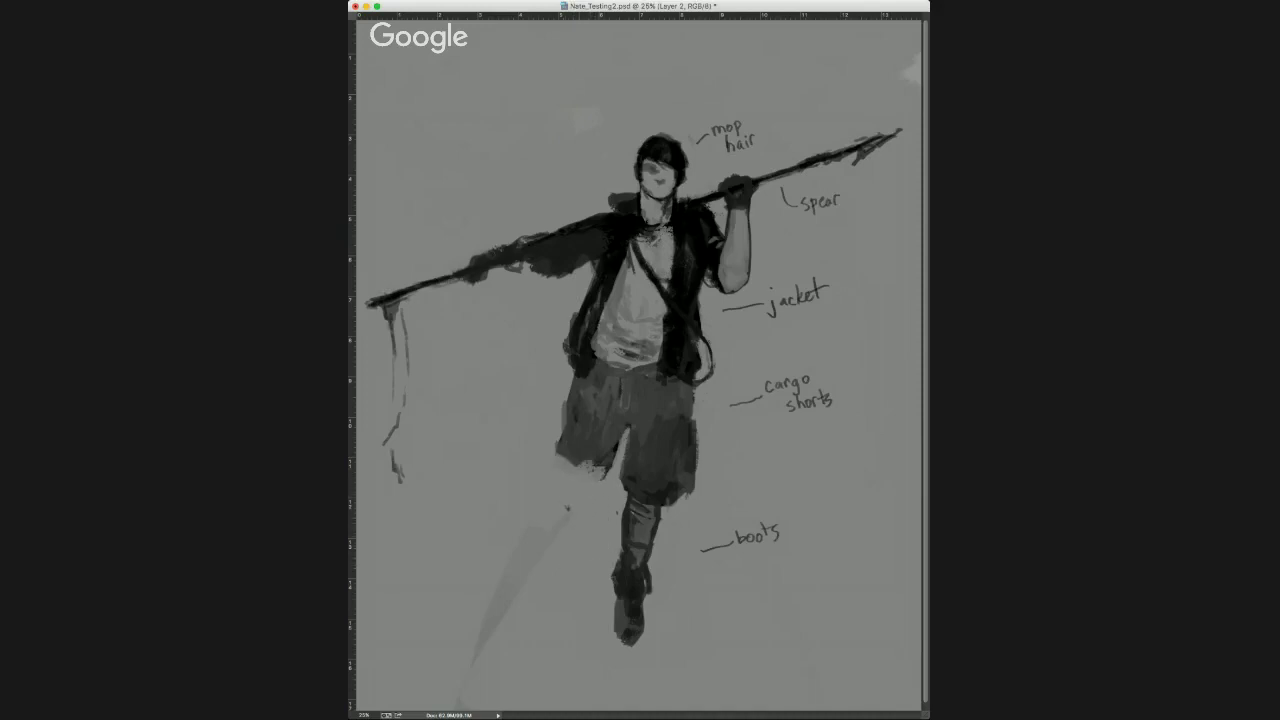
Redraw the rear shorts hem and outline the rear lower leg with loose dark strokes down to the foot.
mouse_move(572, 474)
left_mouse_down()
mouse_move(594, 470)
mouse_move(576, 474)
mouse_move(561, 457)
mouse_move(564, 478)
mouse_move(556, 463)
mouse_move(573, 522)
mouse_move(596, 492)
mouse_move(582, 518)
mouse_move(598, 512)
mouse_move(588, 486)
mouse_move(578, 525)
left_mouse_up()
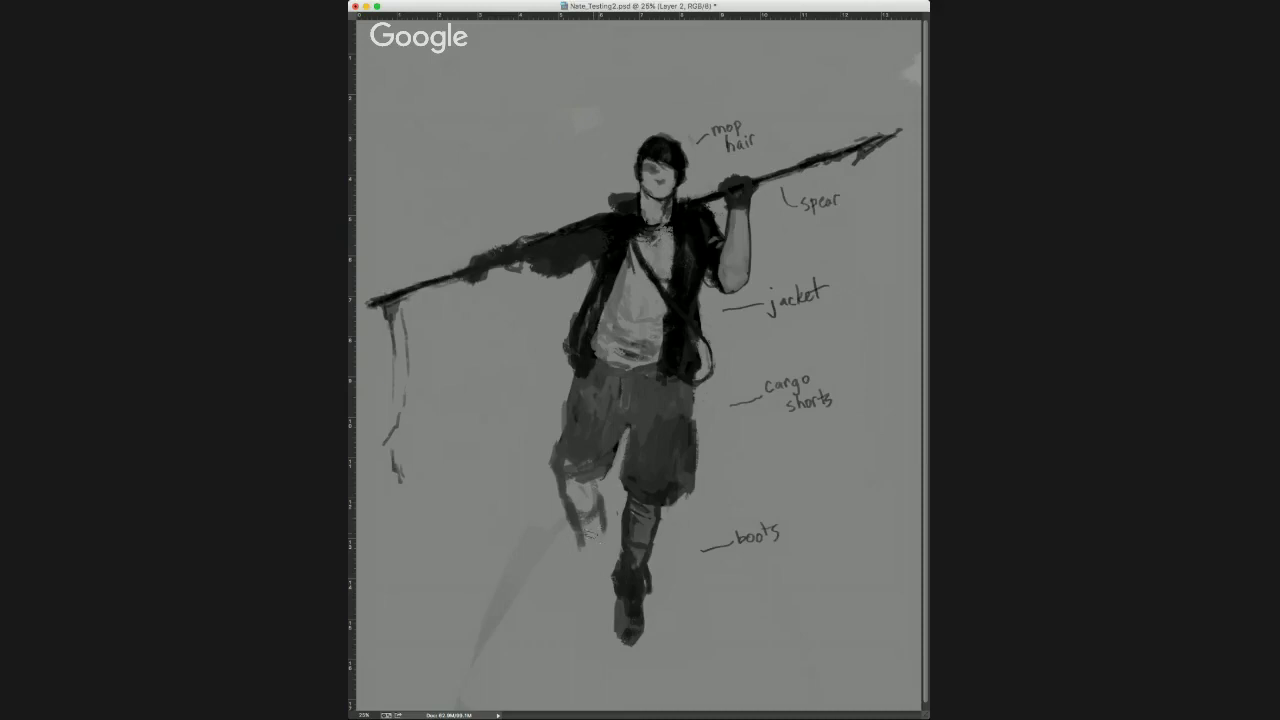
left_click_drag(578, 538, 586, 601)
left_click_drag(612, 525, 604, 565)
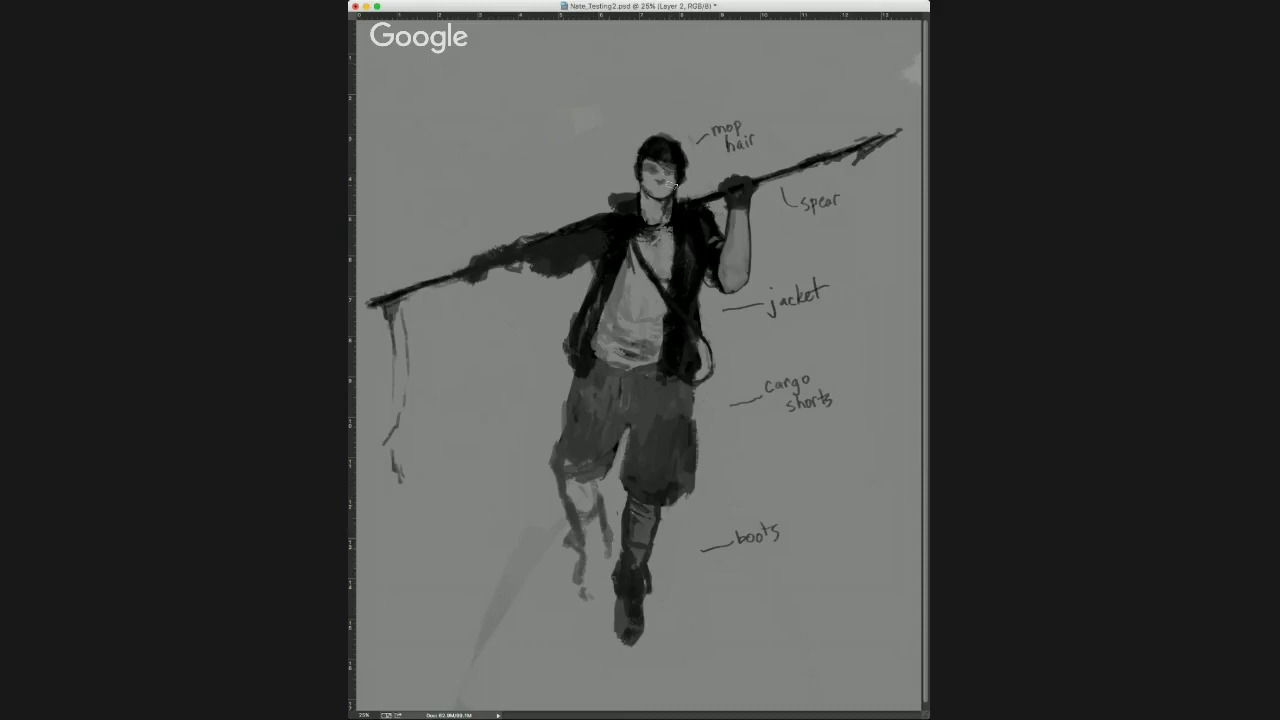
Mark the mouth corners and the shadow under the lower lip with small grey strokes on the face.
left_click_drag(654, 185, 630, 211)
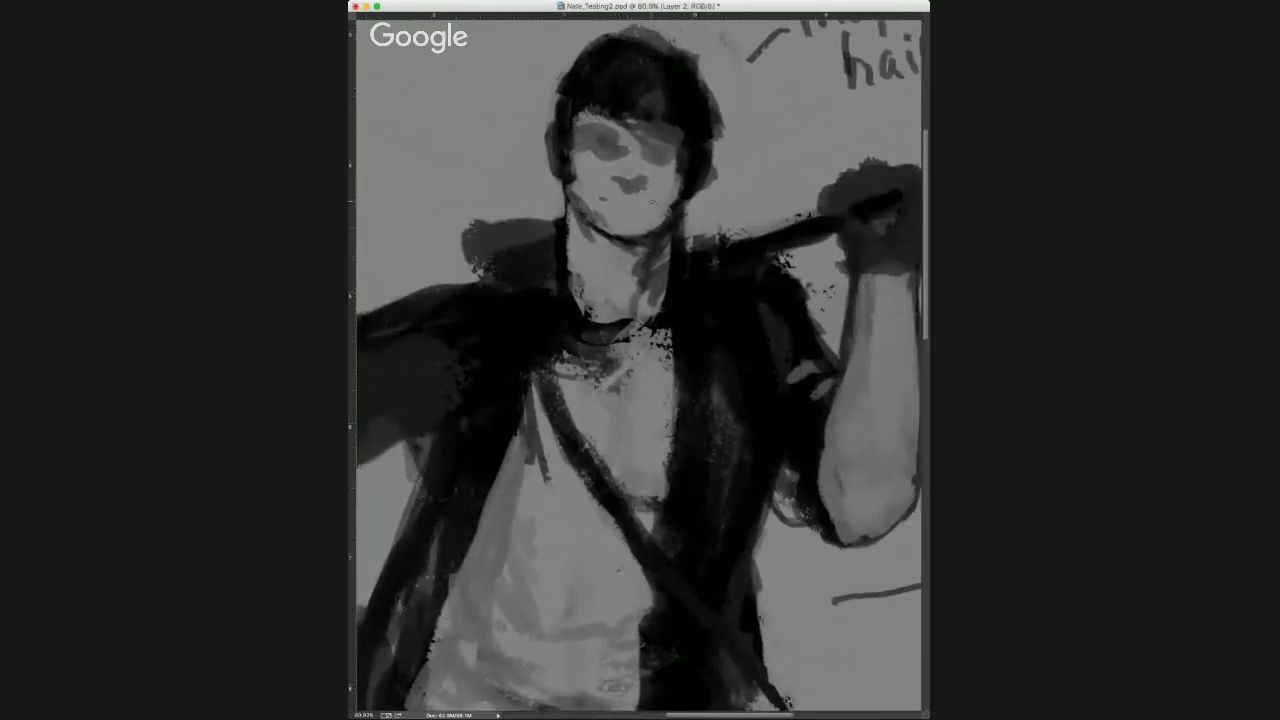
left_click_drag(618, 207, 636, 209)
left_click(621, 162, "alt")
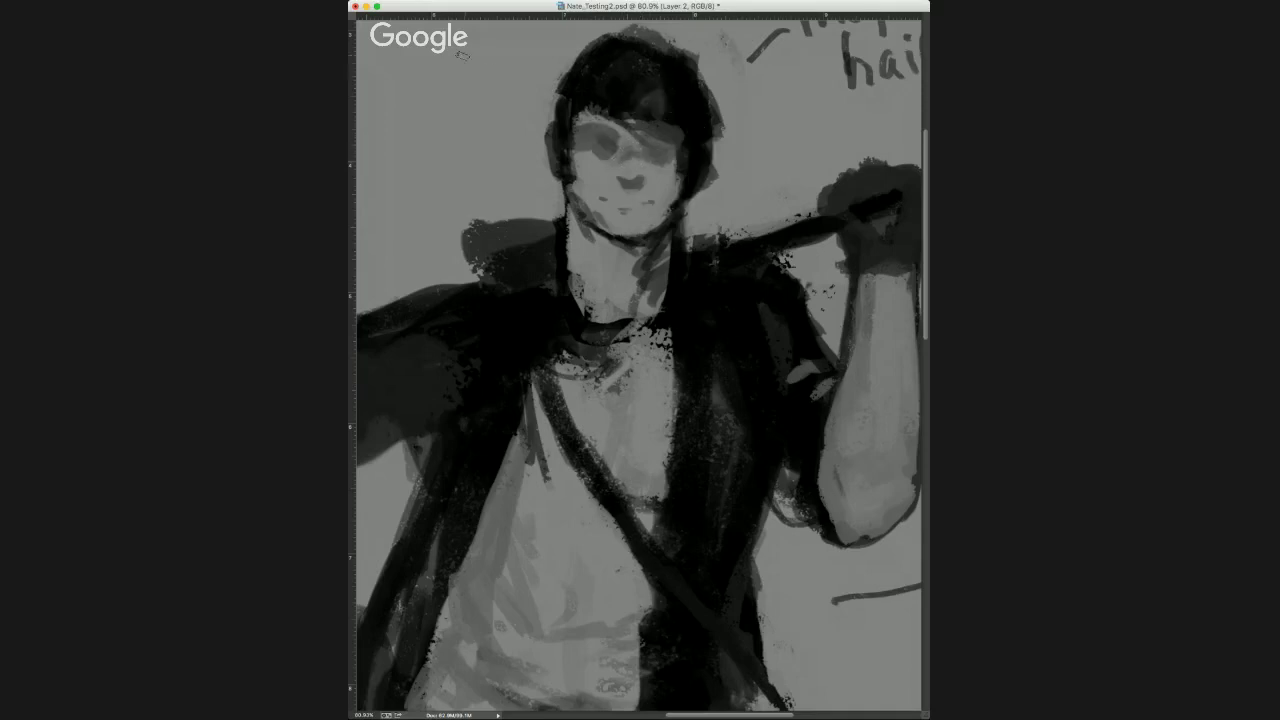
left_click_drag(605, 171, 581, 234)
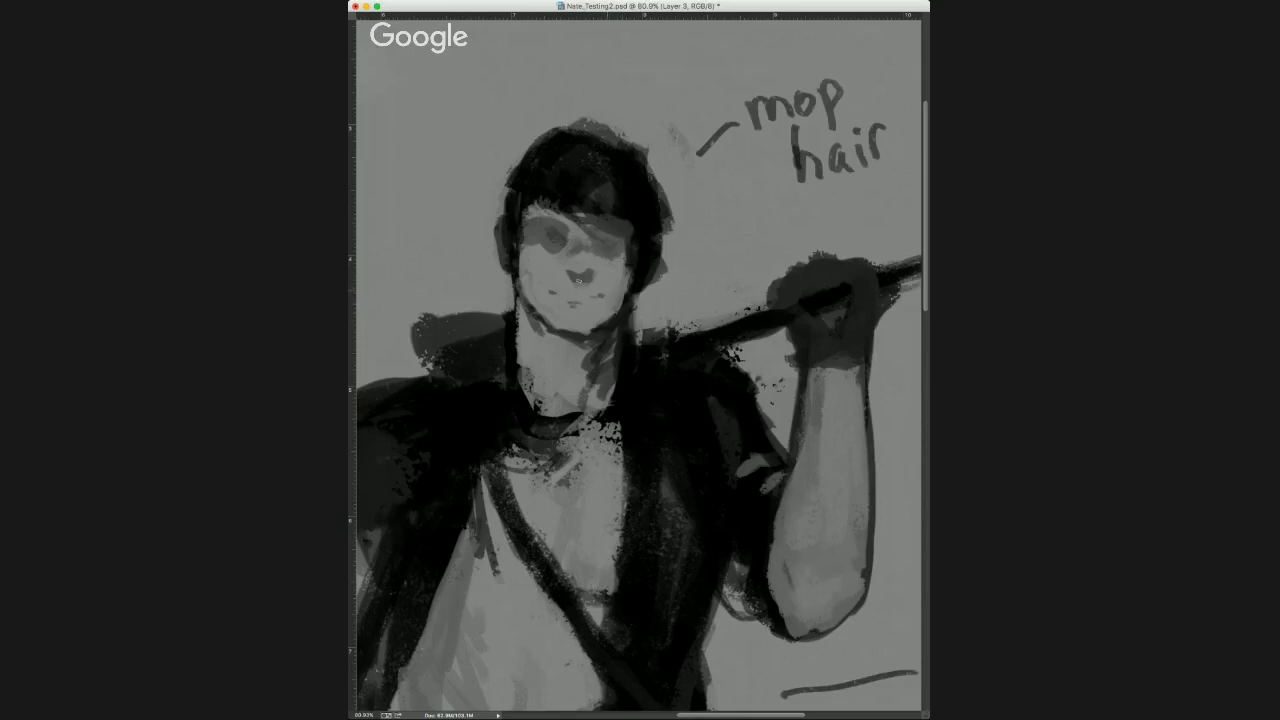
Paint the ear beside the hair in light grey with dark inner lines, and define the eye shadows and mouth line.
mouse_move(503, 226)
left_mouse_down()
mouse_move(509, 236)
mouse_move(506, 225)
mouse_move(497, 236)
left_mouse_up()
mouse_move(511, 240)
left_mouse_down()
mouse_move(508, 262)
mouse_move(500, 244)
mouse_move(513, 272)
left_mouse_up()
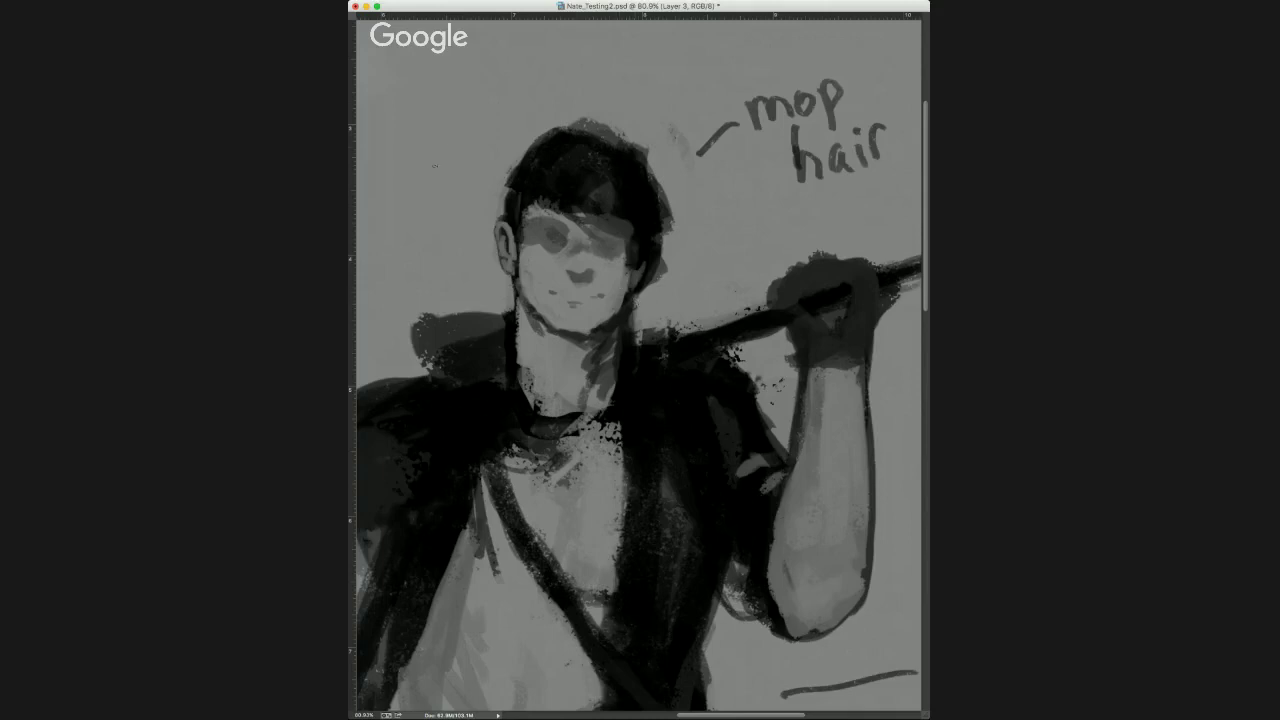
left_click(522, 240, "alt")
left_click_drag(525, 222, 521, 240)
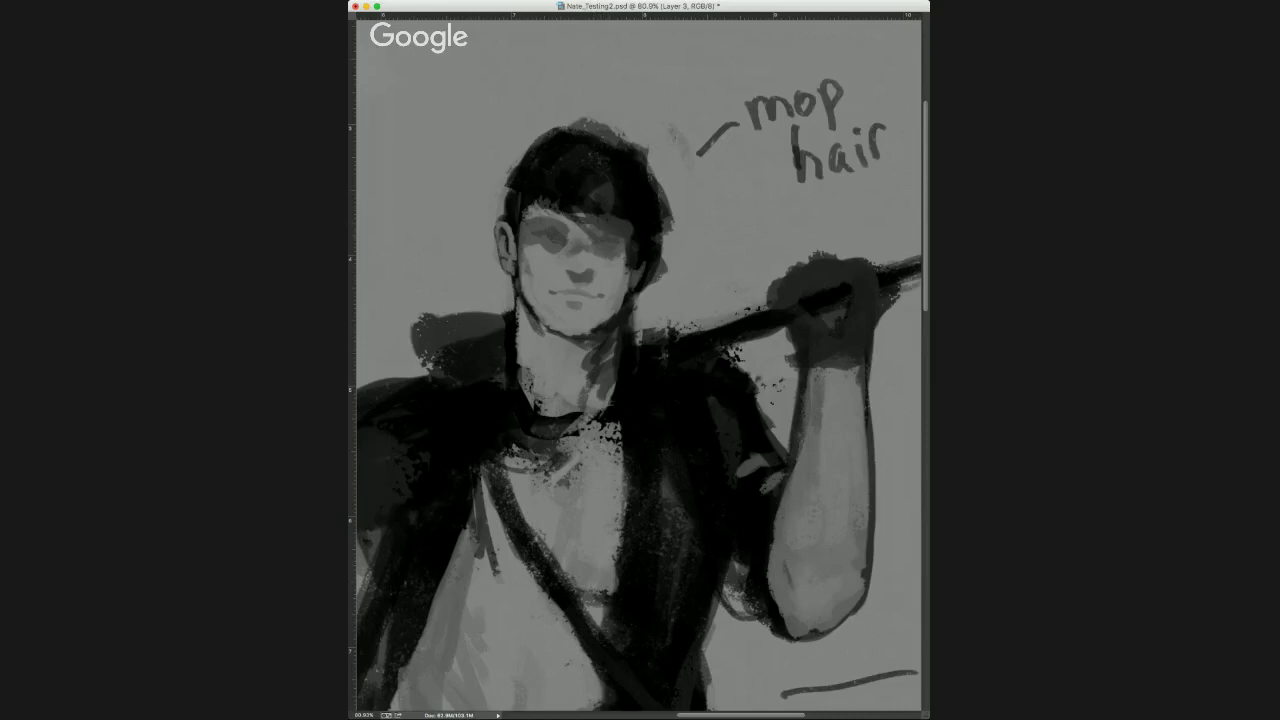
Merge the face layer down, then select the facial features and nudge them four steps left and two steps up.
key("ctrl+e")
mouse_move(545, 287)
left_mouse_down()
mouse_move(544, 302)
mouse_move(606, 314)
mouse_move(615, 289)
mouse_move(580, 252)
left_mouse_up()
key("ctrl+t")
key("Left")
key("Left")
key("Left")
key("Left")
key("Up")
key("Up")
key("Return")
key("ctrl+d")
Clean the cheek and jaw edges and shape the second ear below the hair on the far side of the face.
left_click_drag(550, 234, 583, 220)
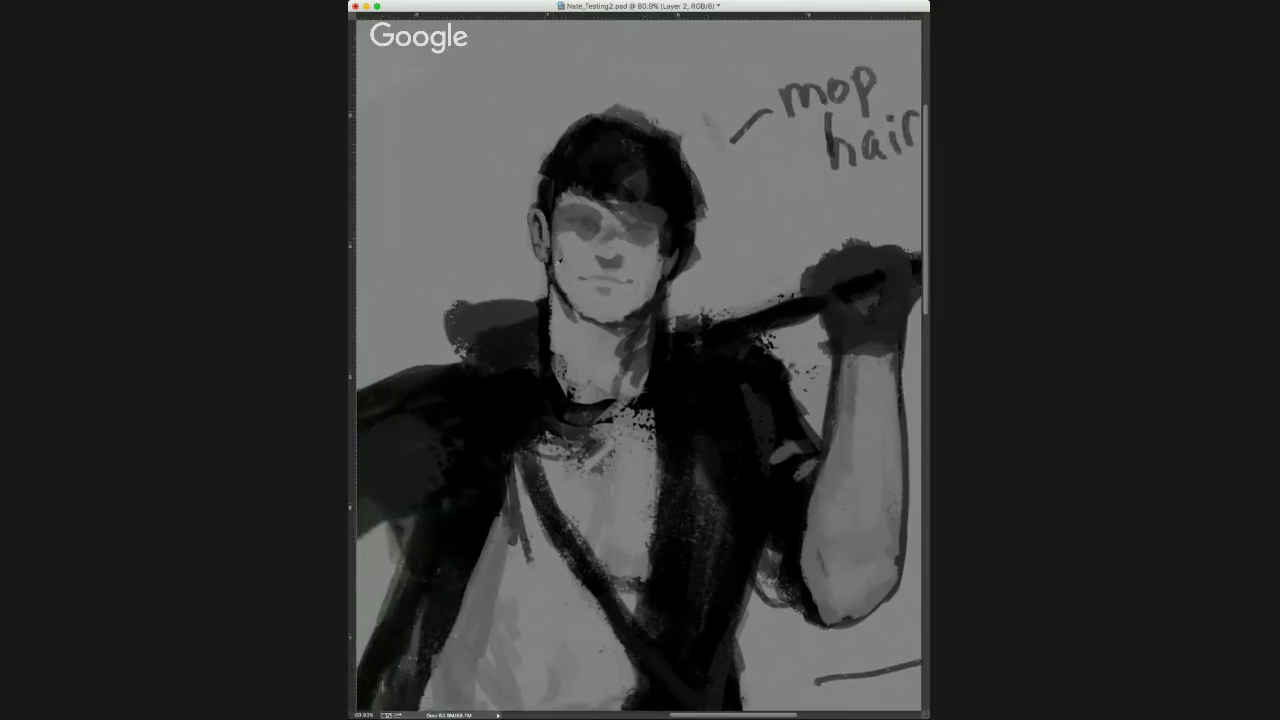
left_click(556, 261, "alt")
left_click_drag(558, 272, 556, 276)
key("super+comma")
key("super+comma")
left_click(662, 284)
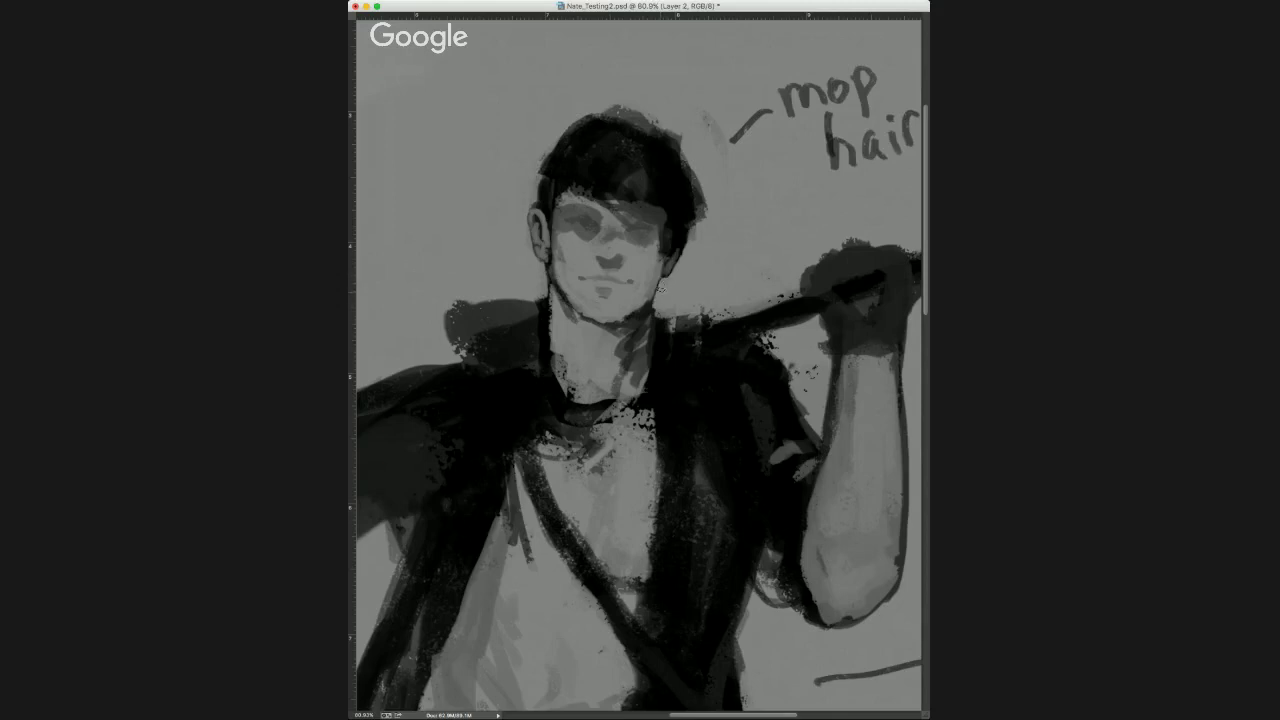
Clean up the edge of the face between the near ear and the jaw with a sampled grey.
scroll(664, 273, "down", 3)
scroll(662, 270, "up", 3)
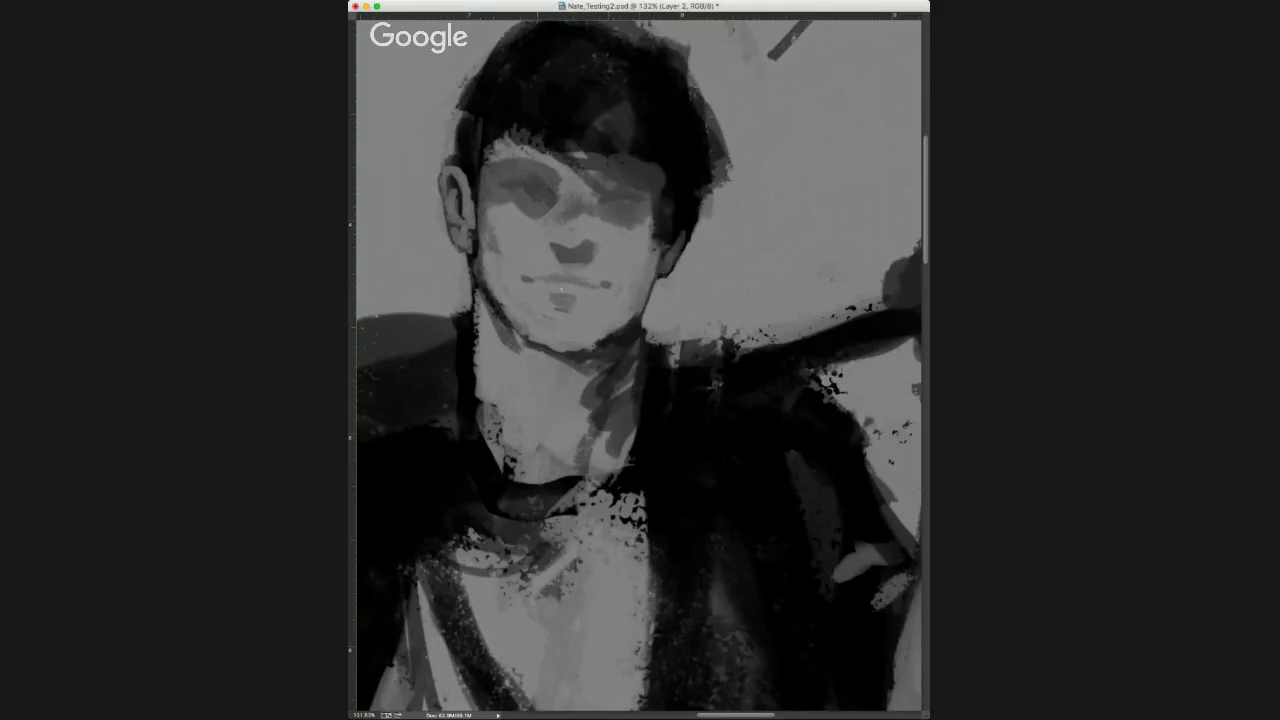
scroll(610, 300, "down", 3)
scroll(630, 315, "up", 2)
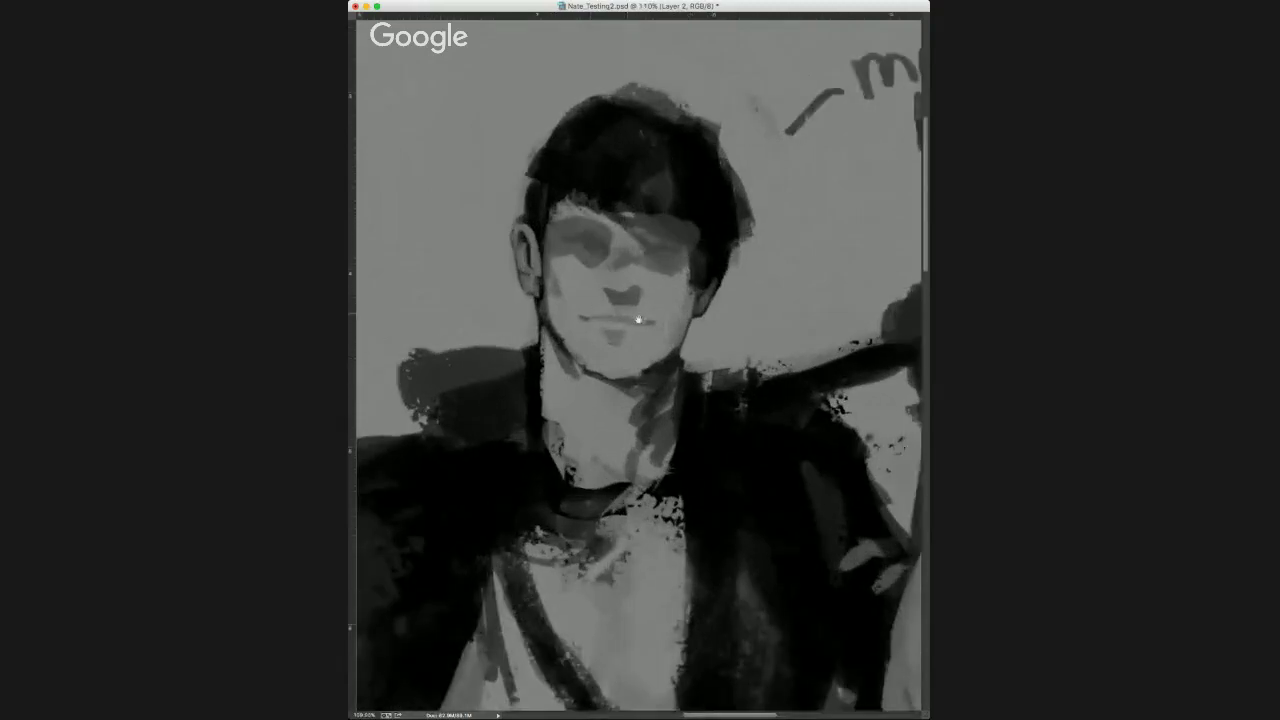
left_click_drag(639, 319, 664, 330)
left_click(569, 251, "alt")
left_click_drag(563, 253, 563, 278)
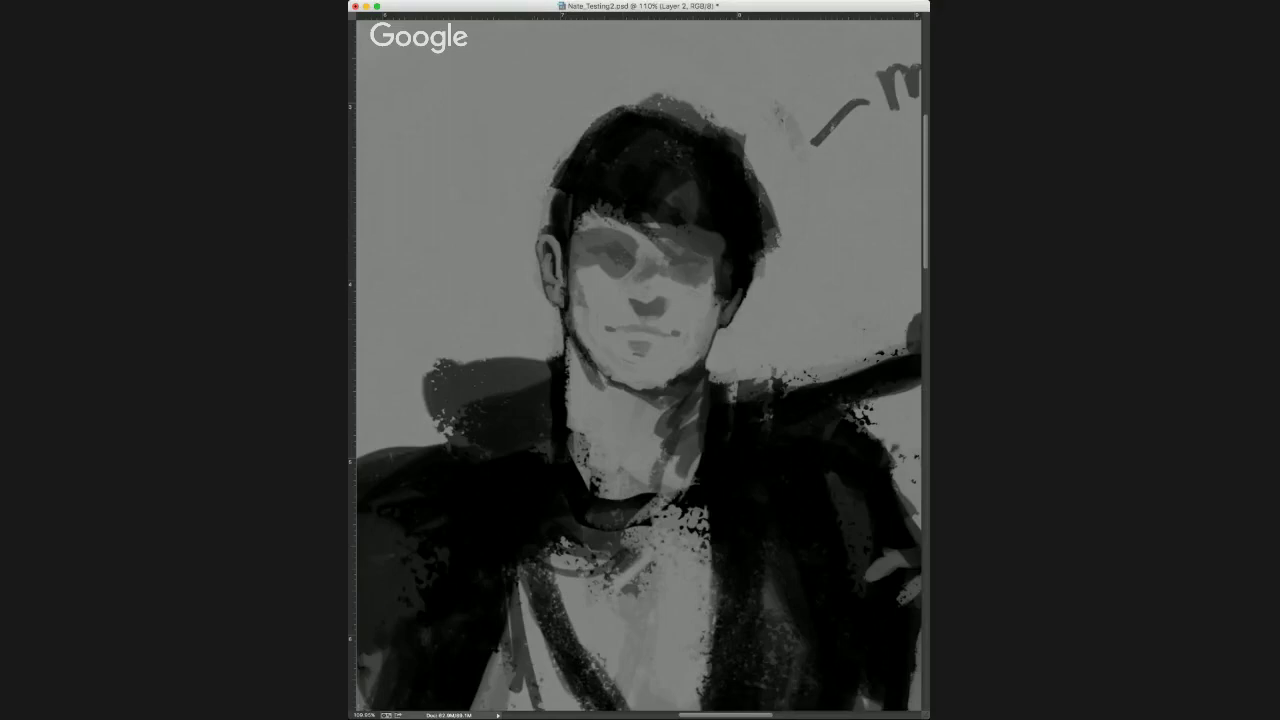
Shade the neck with sampled mid greys, suggesting the neck muscles and a soft shadow below the jaw.
mouse_move(567, 340)
left_mouse_down()
mouse_move(570, 382)
mouse_move(603, 428)
left_mouse_up()
left_click_drag(636, 476, 616, 491)
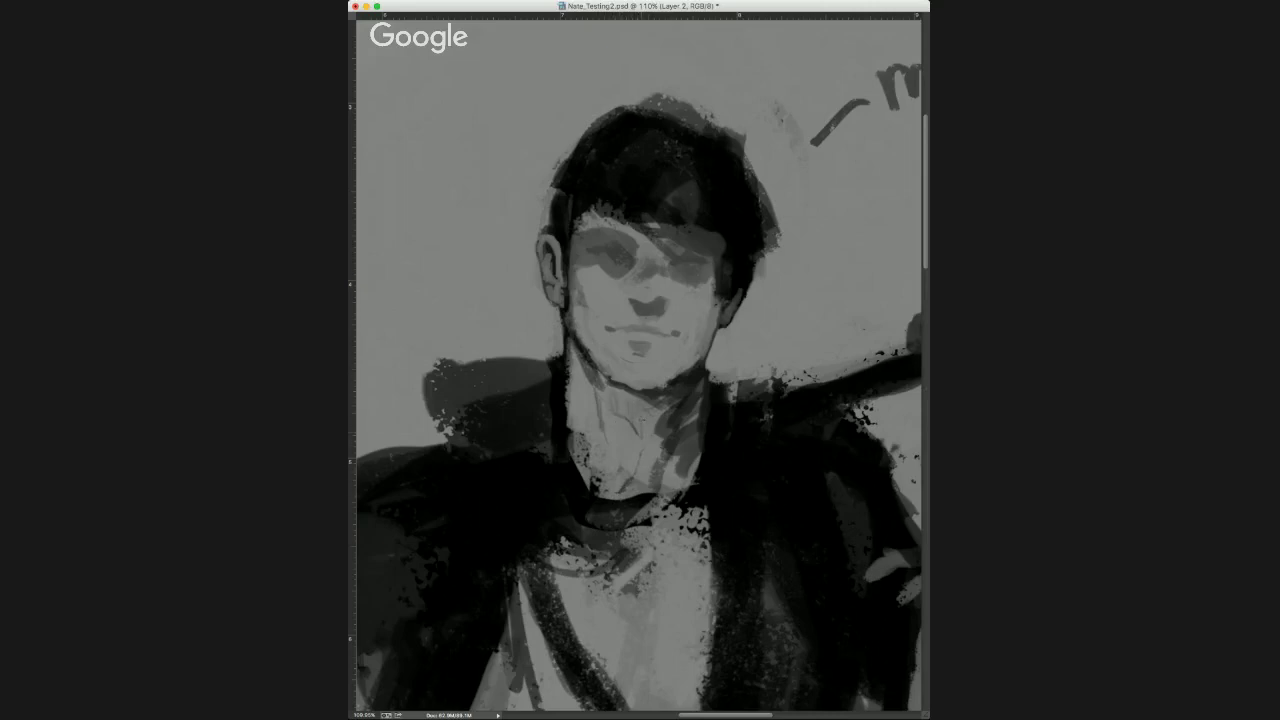
left_click(648, 398, "alt")
mouse_move(598, 374)
left_mouse_down()
mouse_move(620, 410)
mouse_move(606, 400)
mouse_move(620, 394)
mouse_move(674, 428)
mouse_move(642, 476)
mouse_move(686, 446)
mouse_move(682, 482)
mouse_move(665, 480)
left_mouse_up()
left_click(617, 394, "alt")
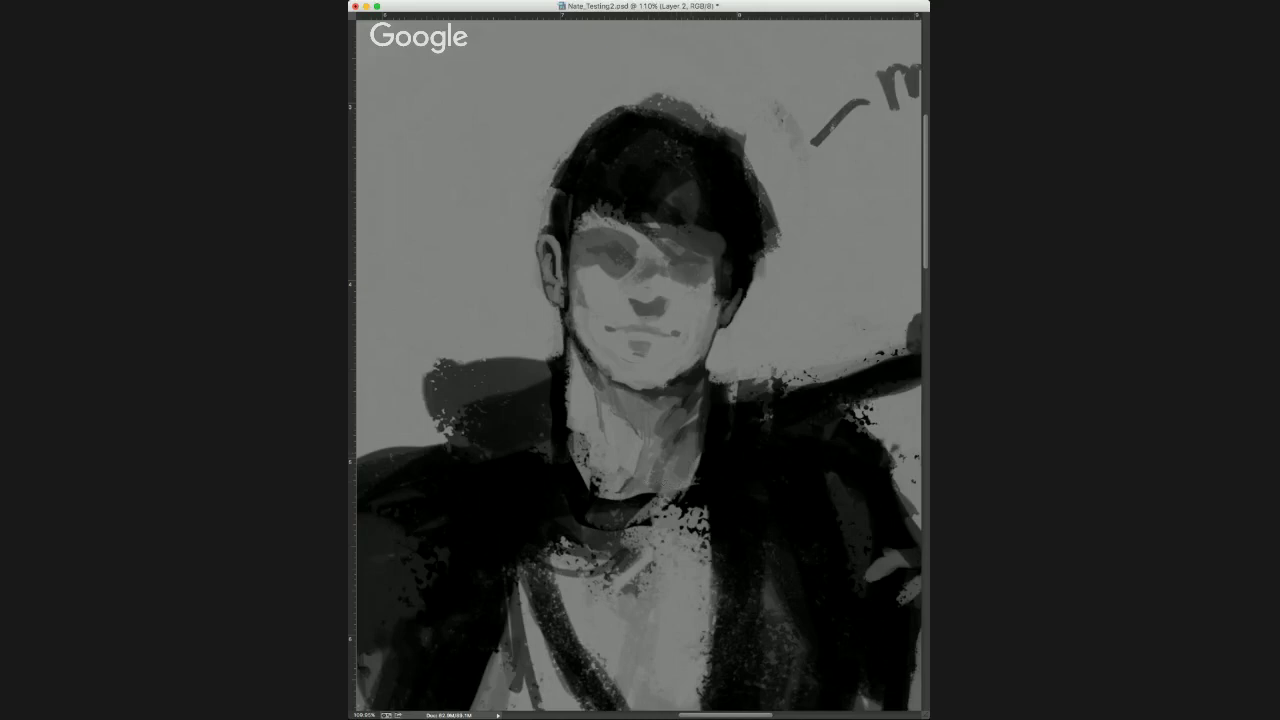
left_click(692, 402)
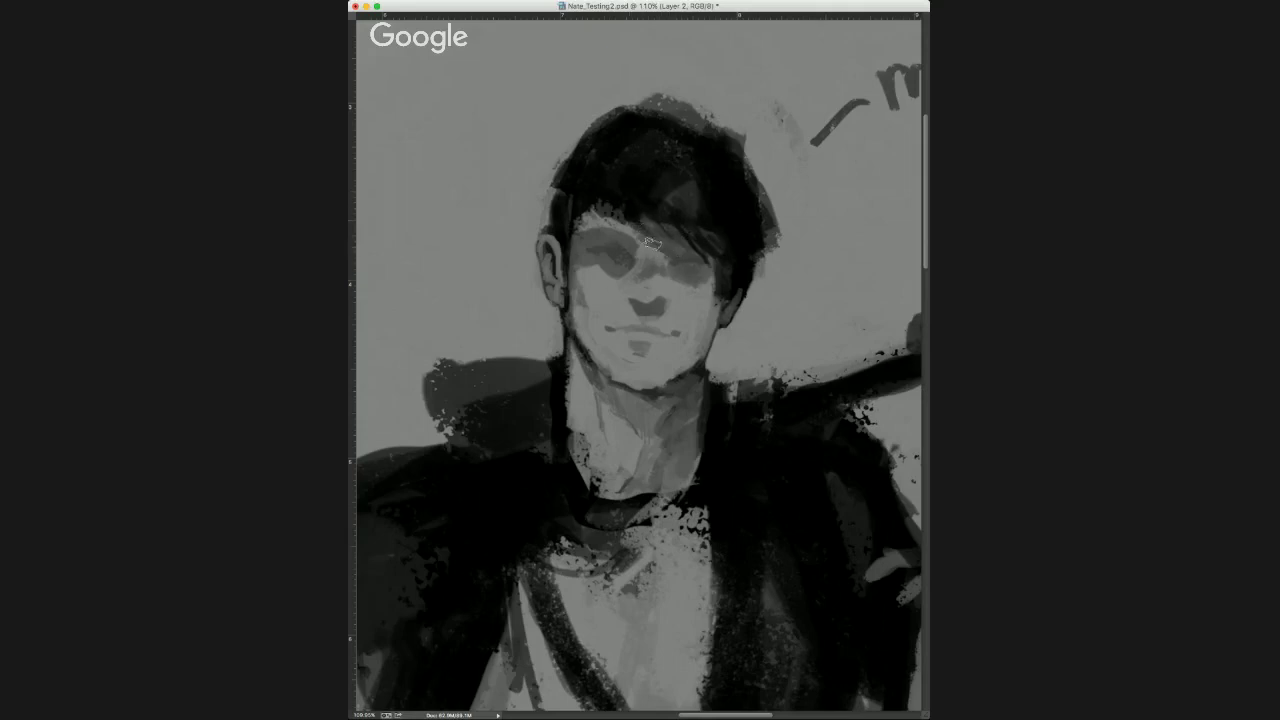
Paint dark fringe strands with light forehead gaps between them, and thin the mouth into a finer line.
mouse_move(632, 222)
left_mouse_down()
mouse_move(590, 211)
mouse_move(702, 243)
mouse_move(698, 228)
mouse_move(712, 258)
mouse_move(731, 245)
mouse_move(721, 280)
left_mouse_up()
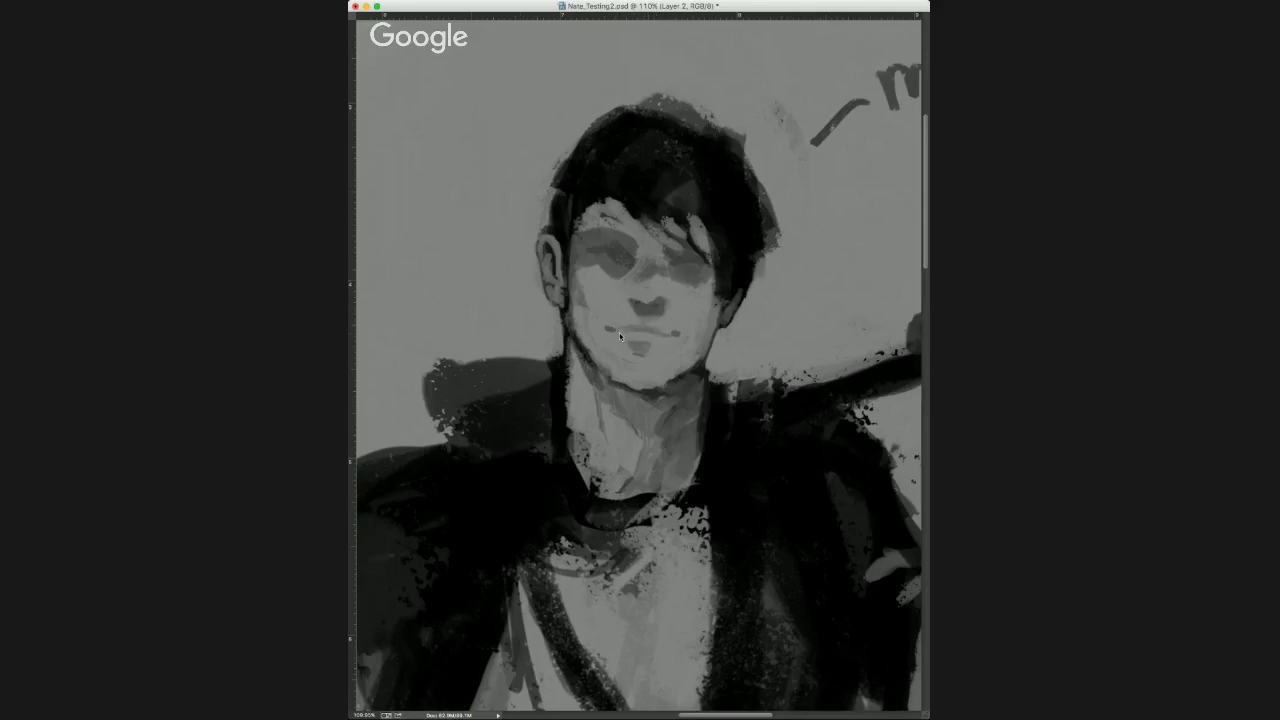
left_click_drag(619, 331, 608, 328)
left_click(637, 304, "alt")
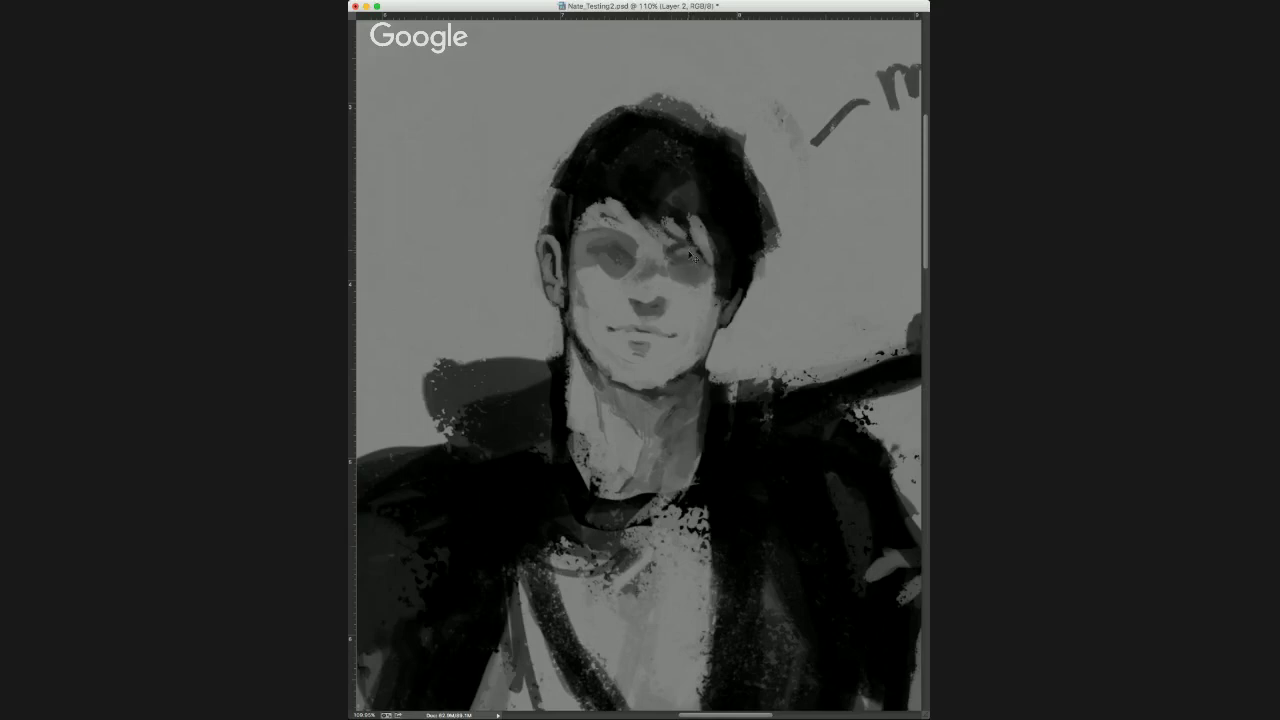
Draw dark angled eyebrows above both shadowed eyes.
scroll(687, 245, "down", 5)
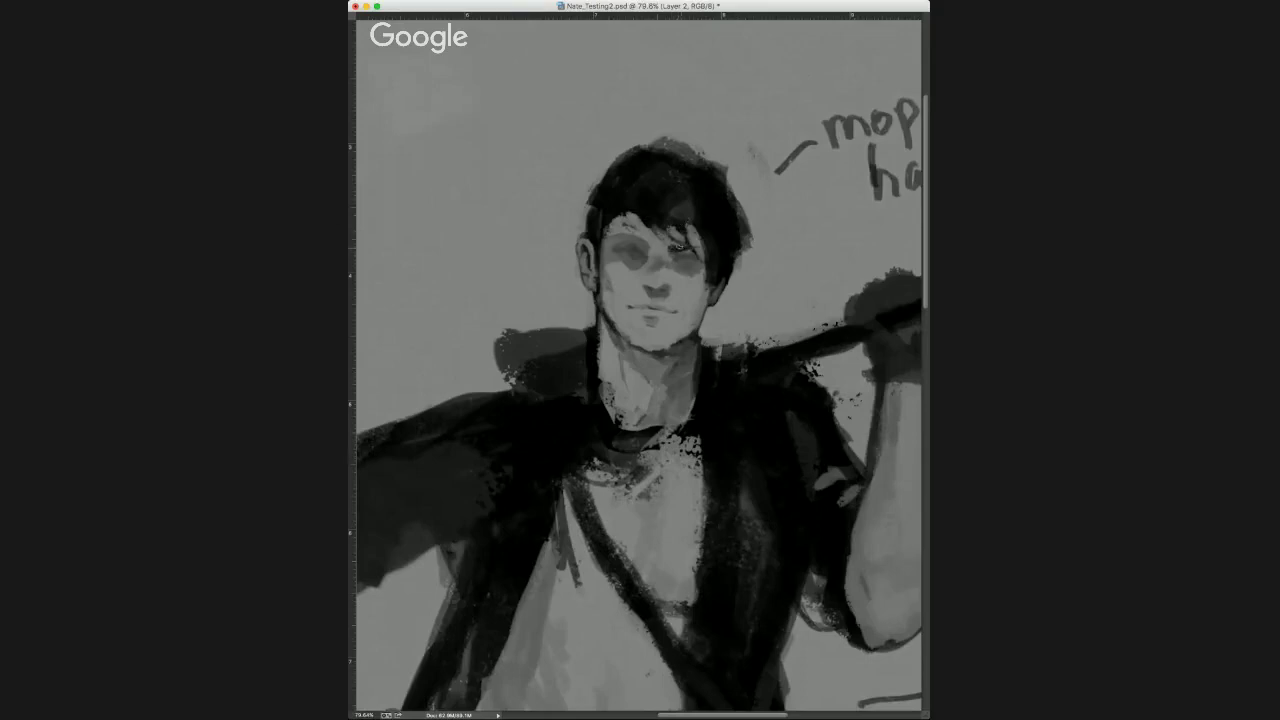
left_click_drag(500, 129, 563, 157)
left_click_drag(637, 235, 673, 275)
mouse_move(728, 313)
left_mouse_down()
mouse_move(568, 244)
mouse_move(578, 192)
mouse_move(600, 197)
mouse_move(556, 186)
mouse_move(582, 185)
left_mouse_up()
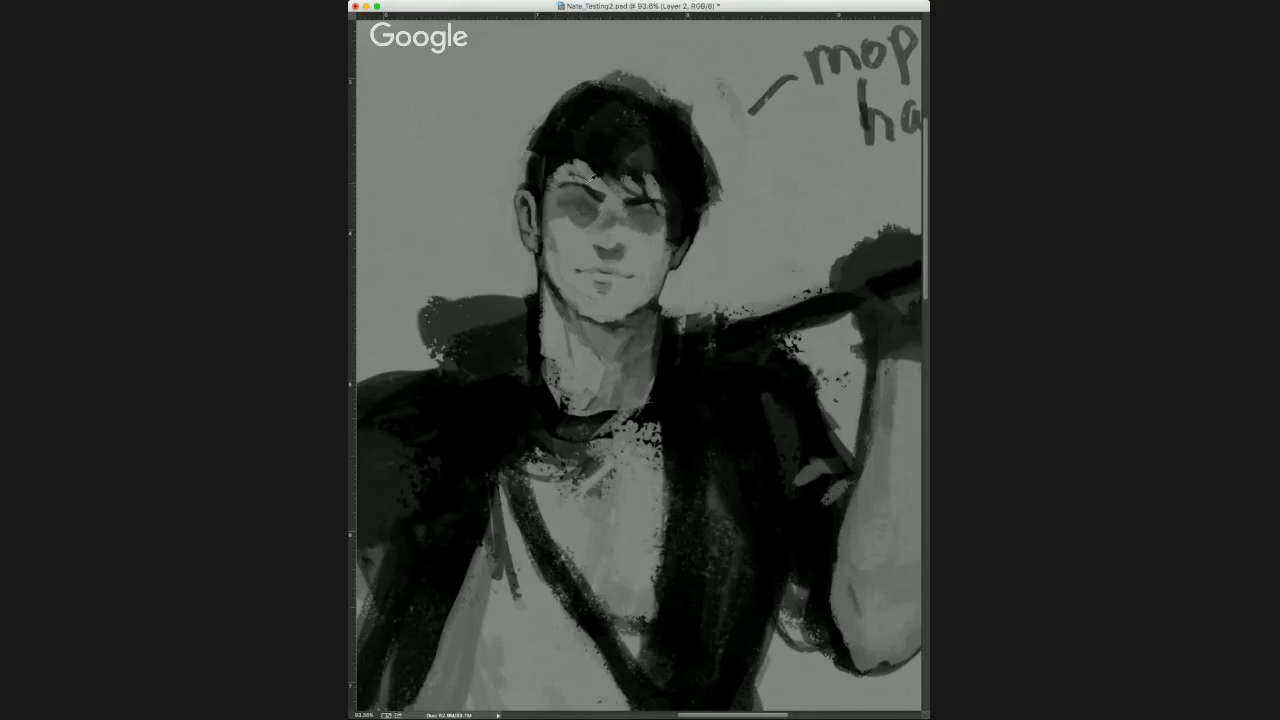
Refine the fringe strands over the forehead and trim the outer contour of the hair on the far side.
left_click(586, 147, "alt")
left_click_drag(658, 190, 642, 168)
left_click_drag(722, 174, 699, 230)
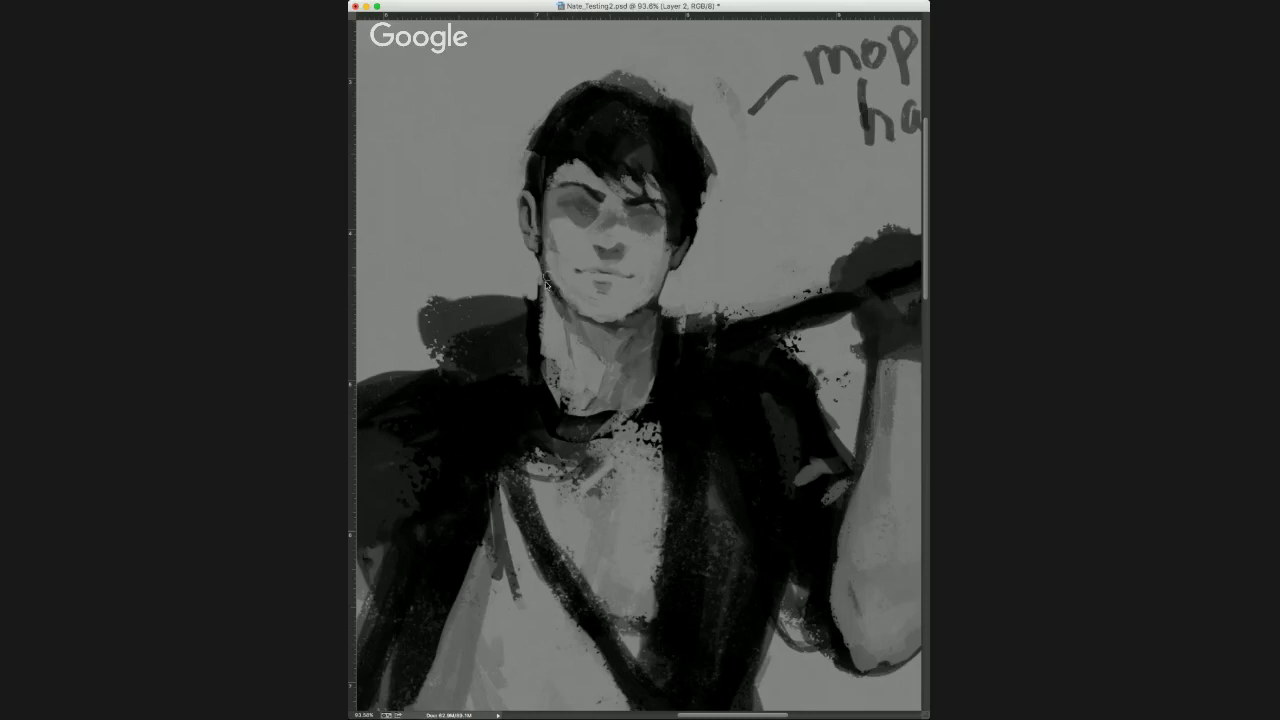
Clean the jaw edge, shape both sides of the jacket collar, and define the shirt neckline with shading below it.
left_click_drag(542, 284, 539, 267)
left_click(549, 286, "alt")
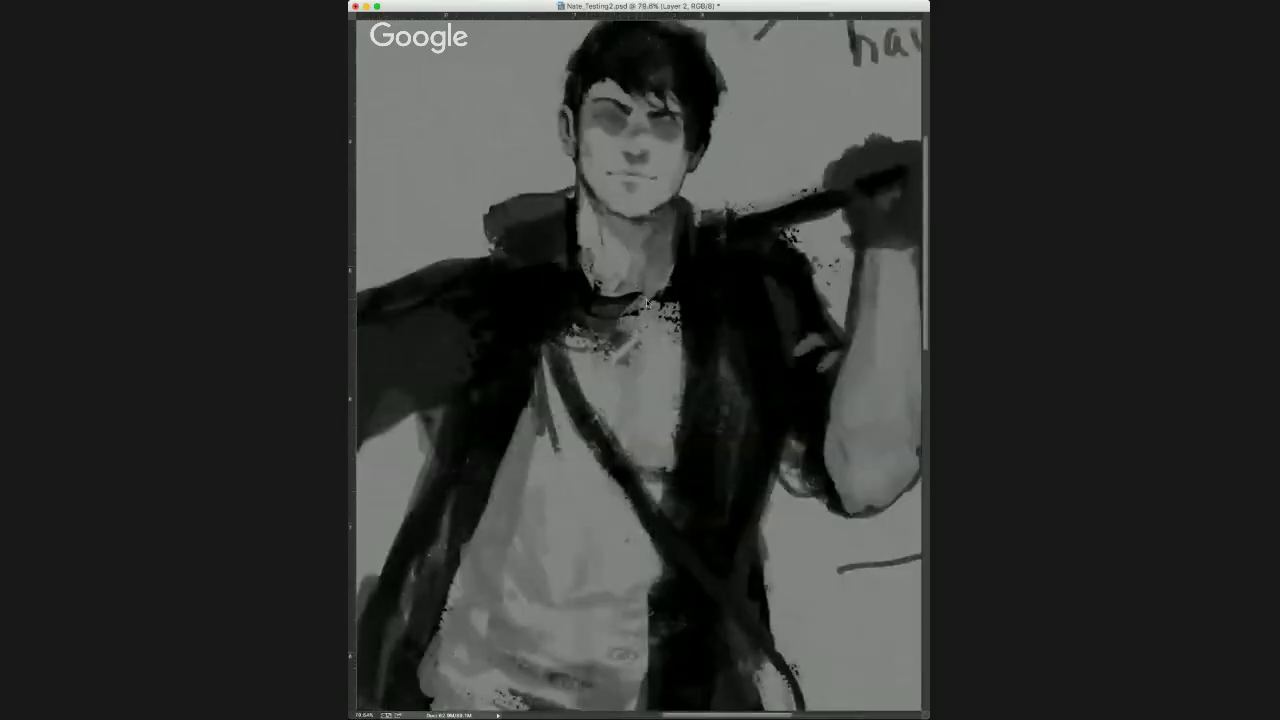
mouse_move(680, 280)
left_mouse_down()
mouse_move(634, 296)
mouse_move(652, 330)
mouse_move(676, 304)
mouse_move(664, 376)
left_mouse_up()
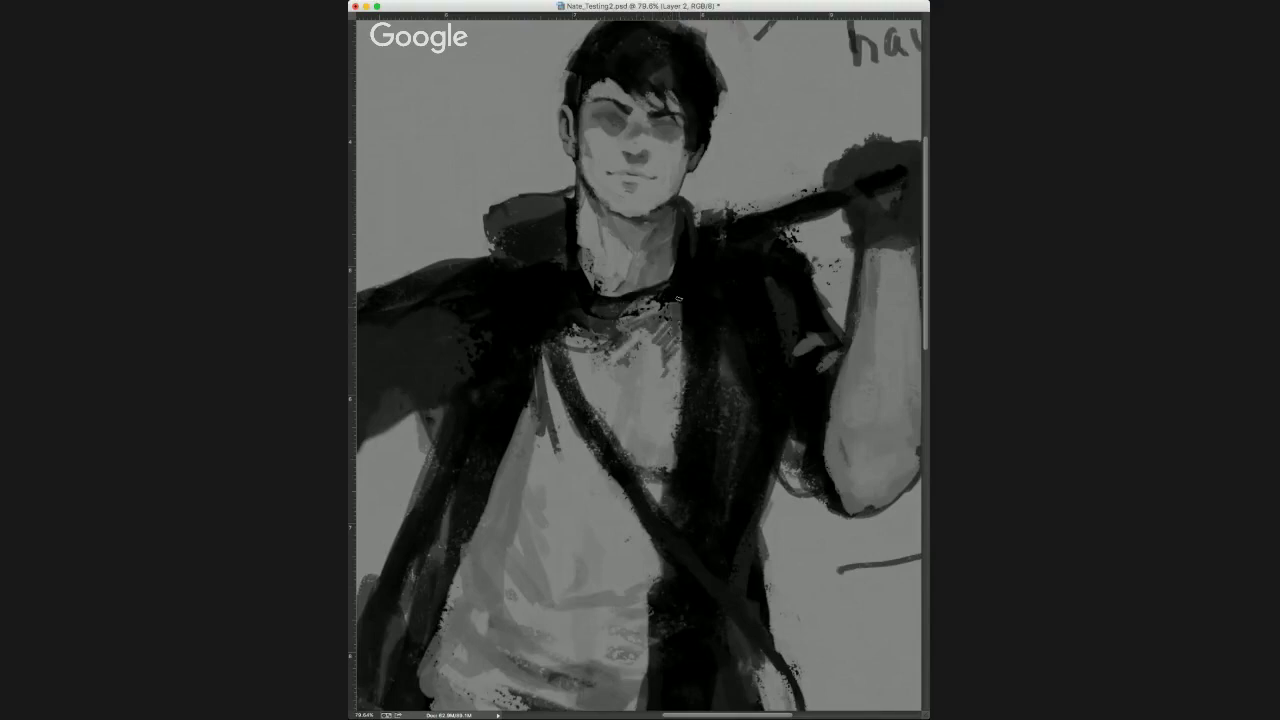
Refine the shirt edge along the jacket opening, tidy the neckline, and repaint the side of the neck up to the jaw.
mouse_move(672, 298)
left_mouse_down()
mouse_move(661, 369)
mouse_move(649, 337)
mouse_move(653, 352)
mouse_move(673, 322)
mouse_move(666, 394)
left_mouse_up()
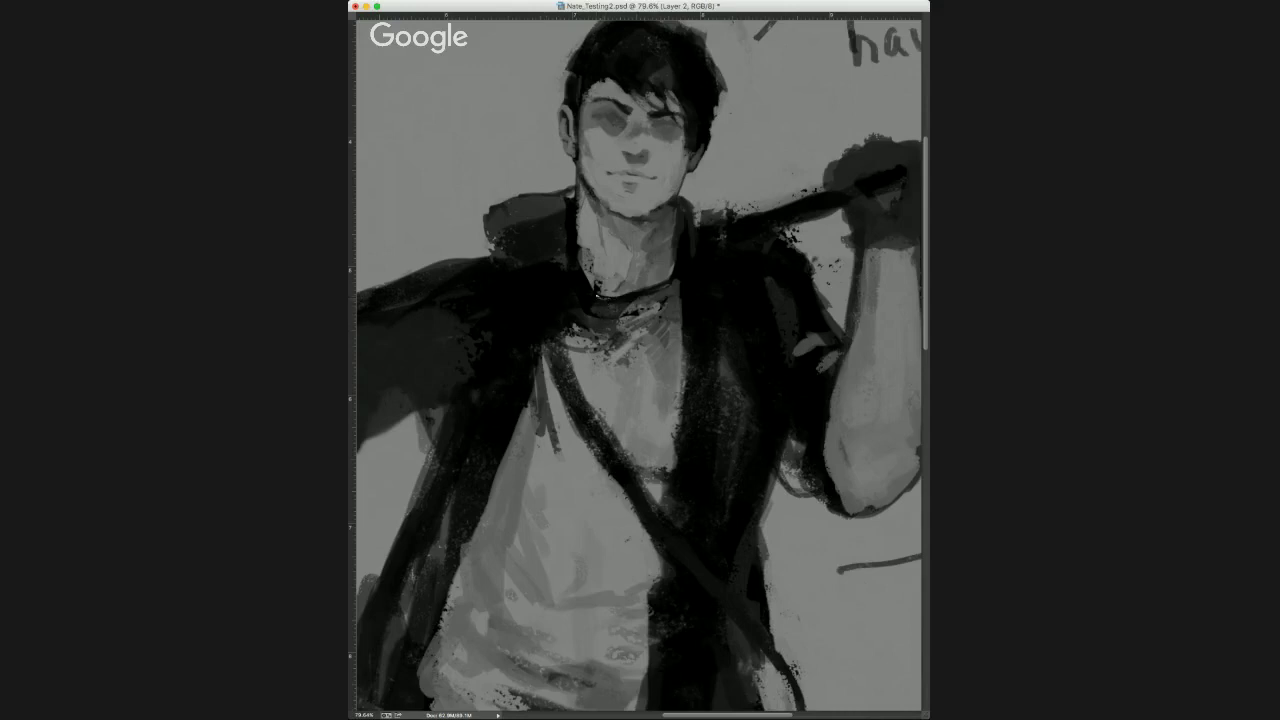
left_click(614, 305)
left_click(594, 302)
left_click(598, 268, "alt")
left_click_drag(594, 264, 598, 292)
left_click_drag(581, 245, 581, 263)
mouse_move(581, 190)
left_mouse_down()
mouse_move(579, 248)
mouse_move(641, 235)
left_mouse_up()
Add shading to the shirt below the neckline and clean the contour of the near jacket collar.
scroll(598, 267, "down", 3)
left_click(637, 288, "alt")
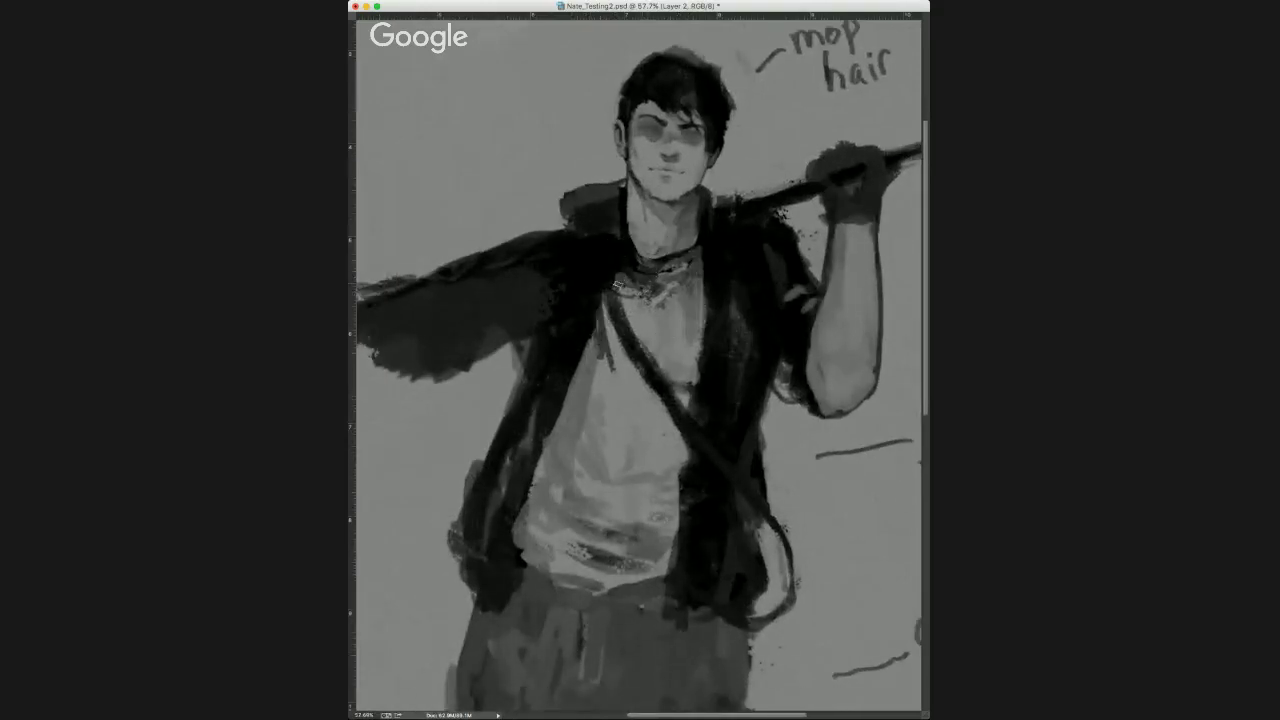
left_click_drag(626, 291, 628, 318)
left_click_drag(562, 218, 582, 233)
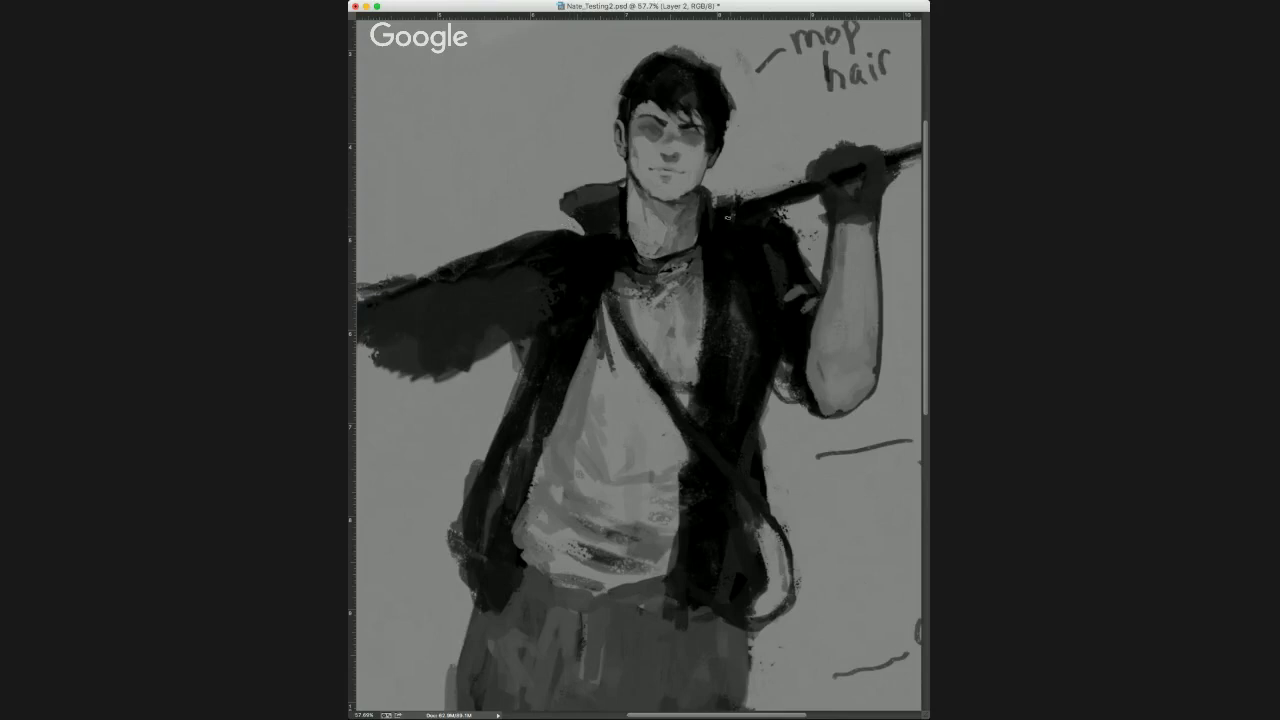
mouse_move(566, 228)
left_mouse_down()
mouse_move(586, 237)
mouse_move(556, 236)
mouse_move(580, 226)
left_mouse_up()
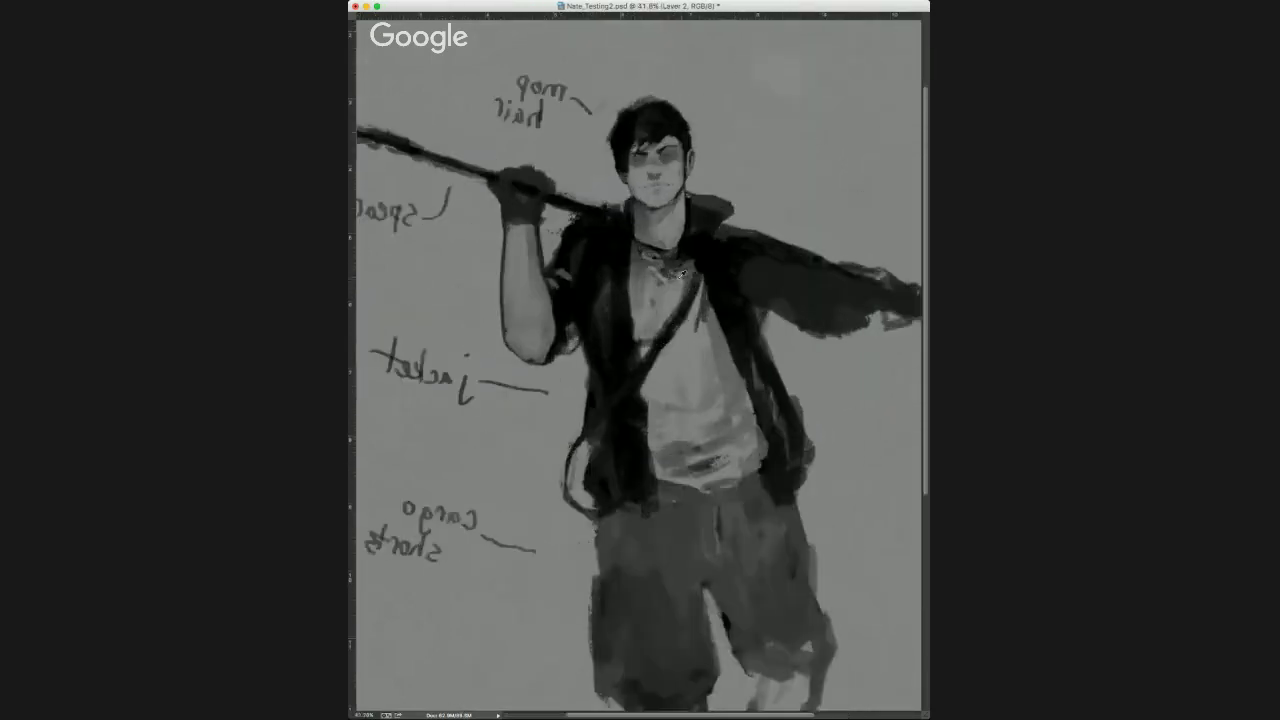
On the mirrored figure, extend the chest strap up over the shoulder and rework the jacket edge under the outstretched arm.
mouse_move(608, 284)
left_mouse_down()
mouse_move(568, 286)
mouse_move(579, 282)
left_mouse_up()
left_click(591, 269, "alt")
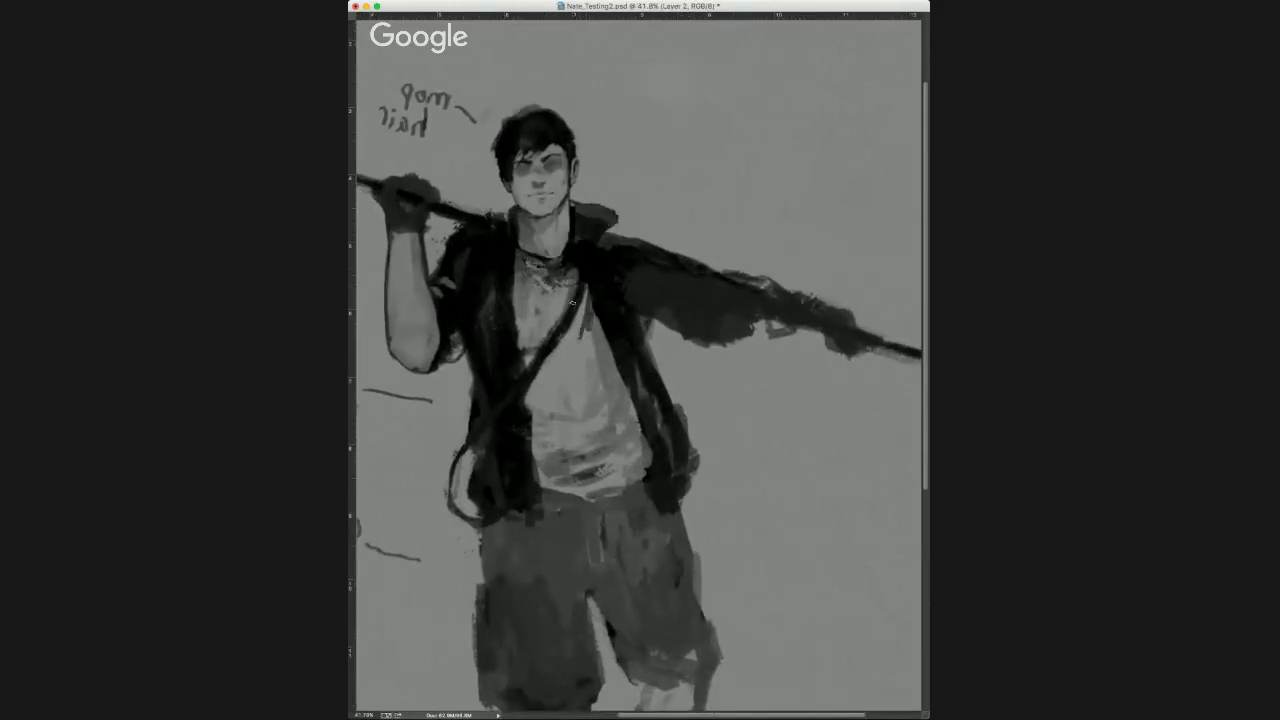
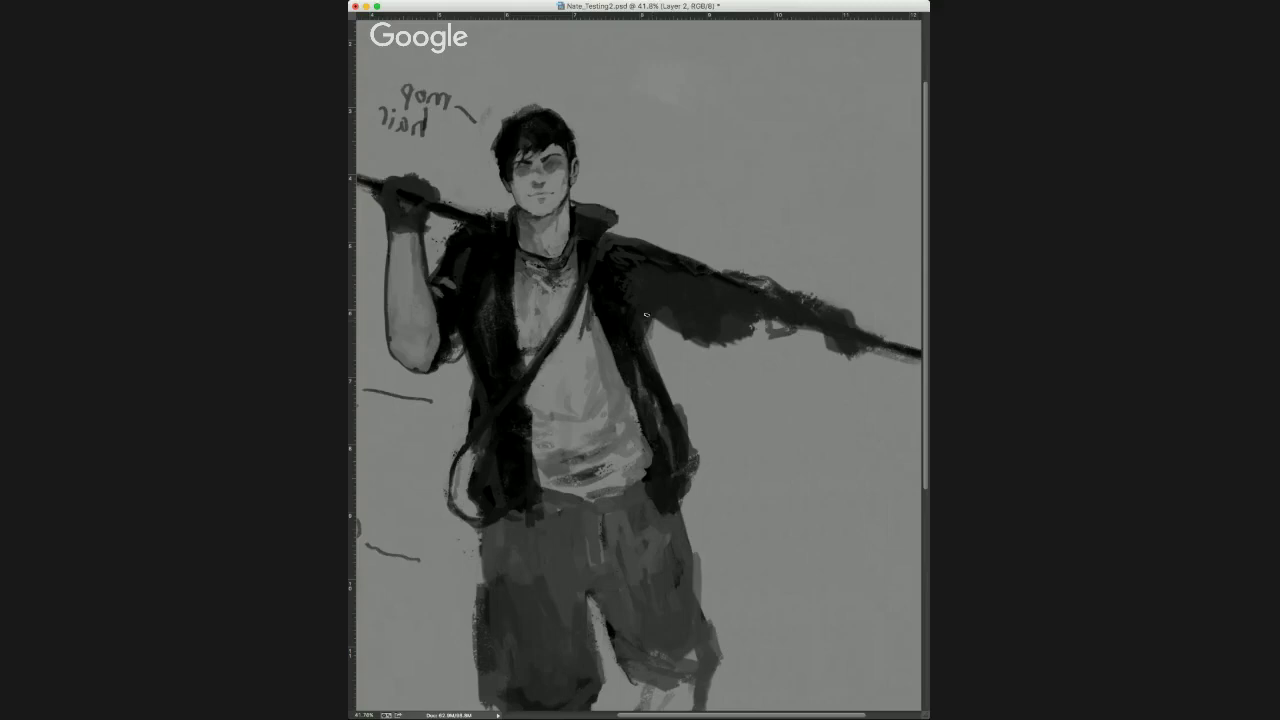
left_click_drag(643, 318, 664, 325)
scroll(556, 337, "down", 5)
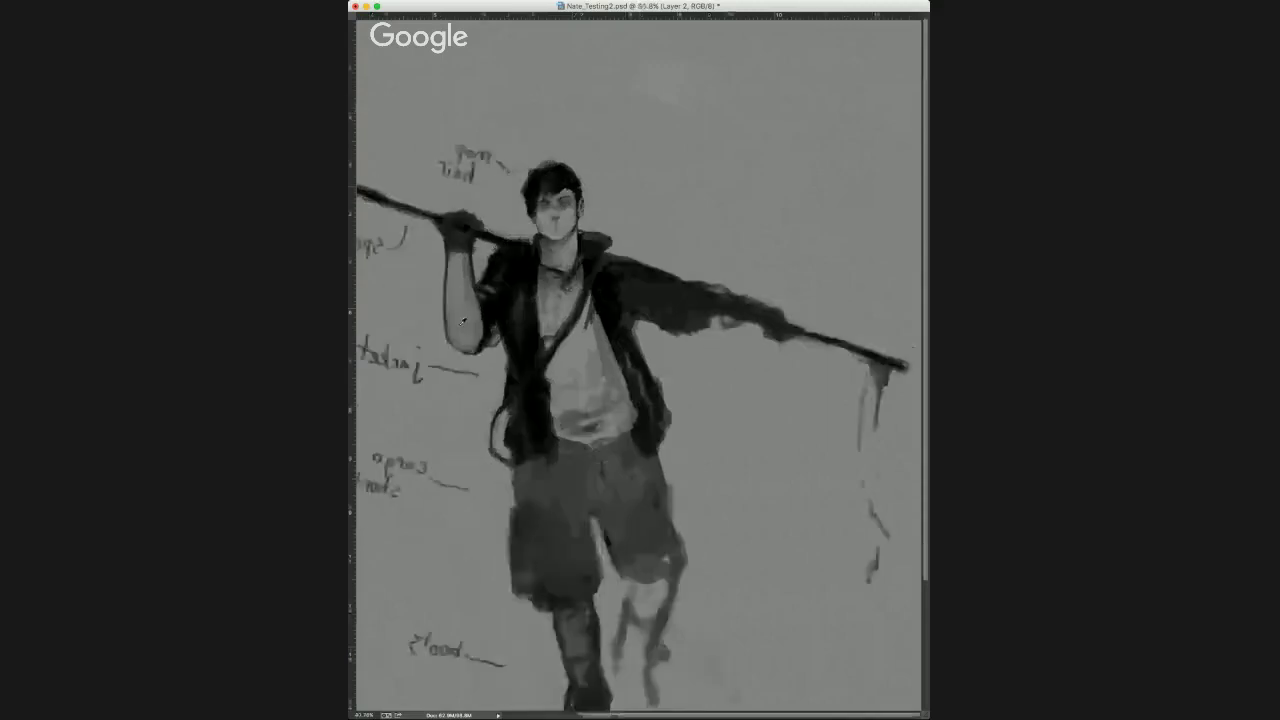
scroll(603, 297, "up", 3)
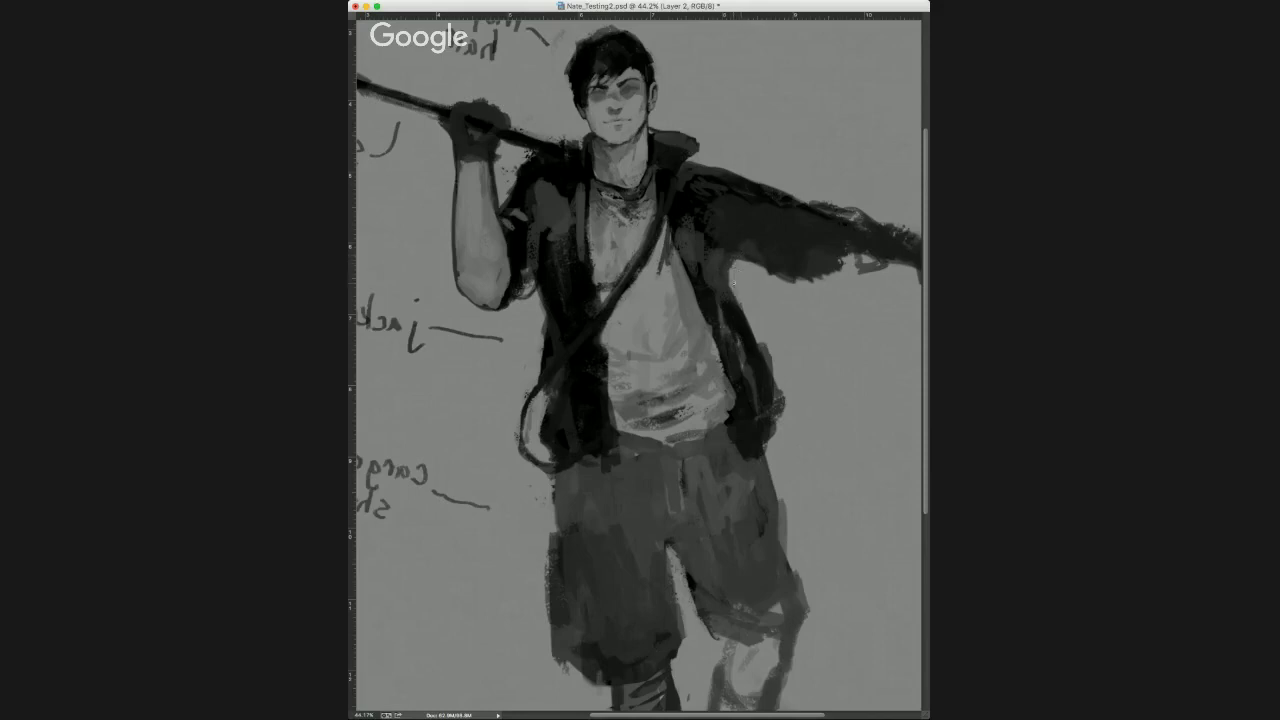
Lasso the raised forearm and hand, transform them closer to the torso, and flip the canvas back horizontally.
mouse_move(543, 184)
left_mouse_down()
mouse_move(510, 254)
mouse_move(418, 205)
mouse_move(398, 300)
mouse_move(465, 408)
mouse_move(505, 308)
mouse_move(473, 228)
mouse_move(518, 204)
left_mouse_up()
left_click_drag(478, 270, 461, 258)
key("super+minus")
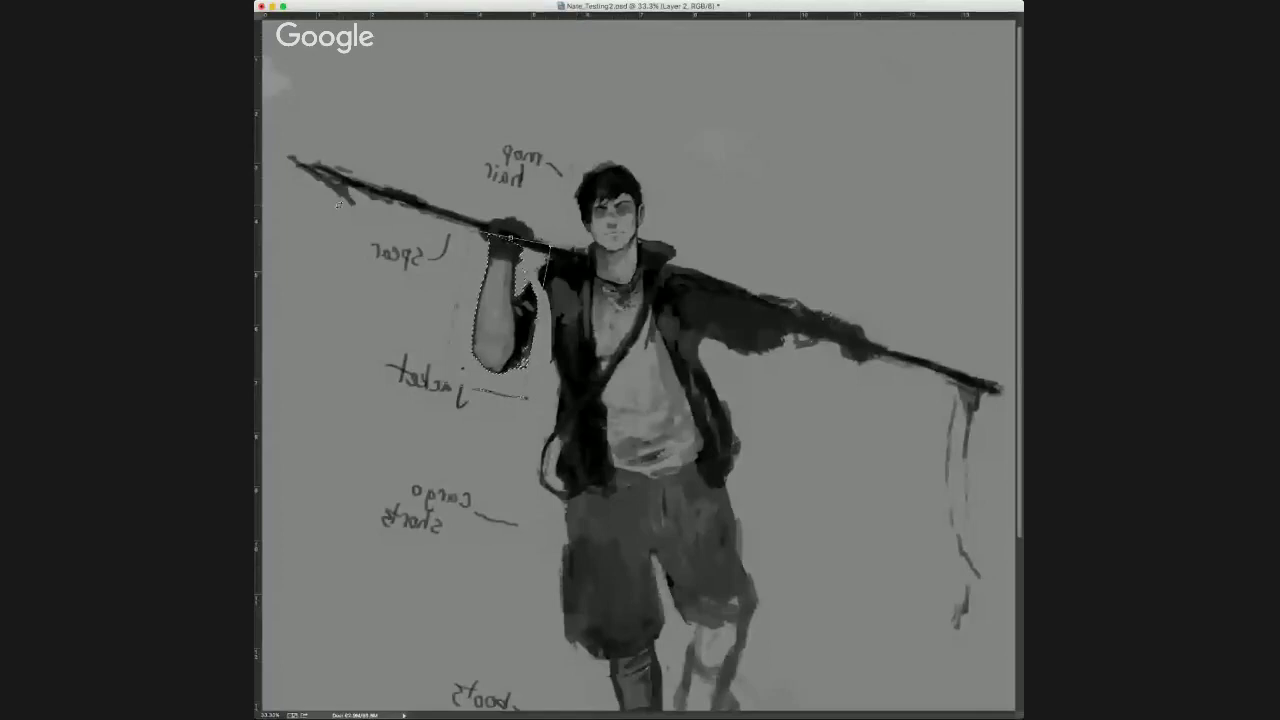
key("super+minus")
left_click_drag(549, 241, 553, 241)
left_click_drag(530, 306, 554, 305)
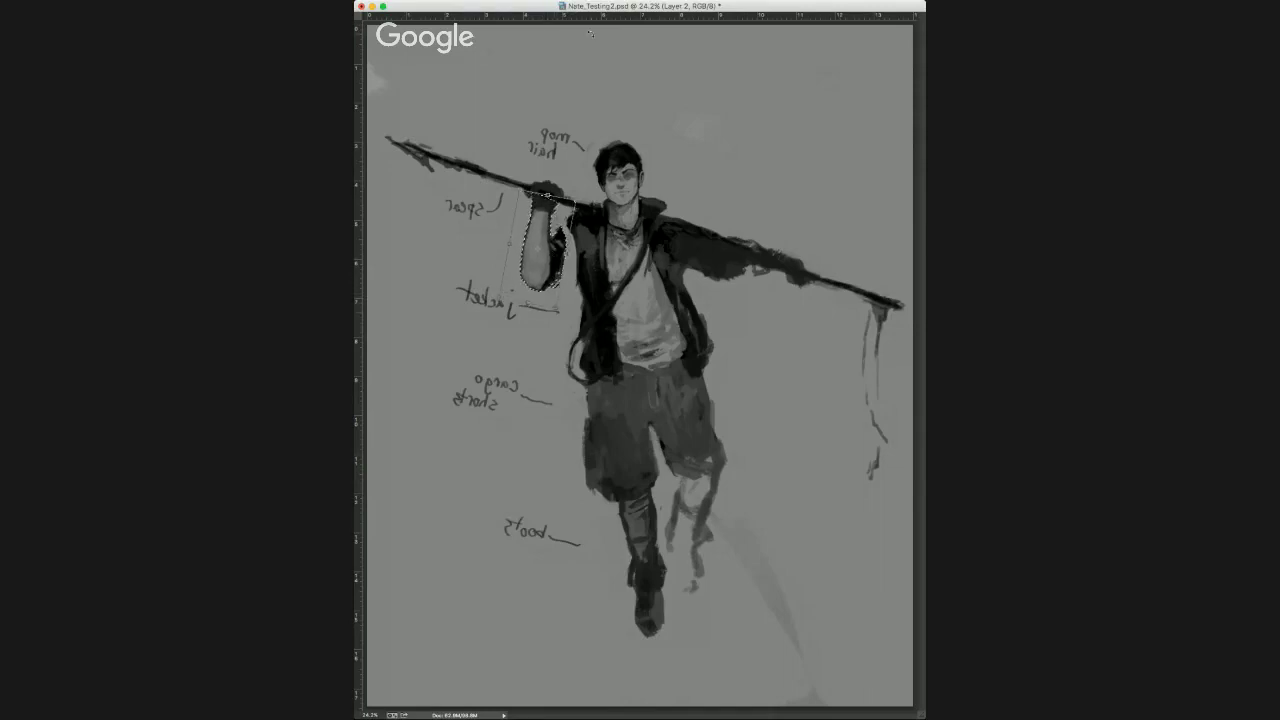
key("Return")
key("super+shift+h")
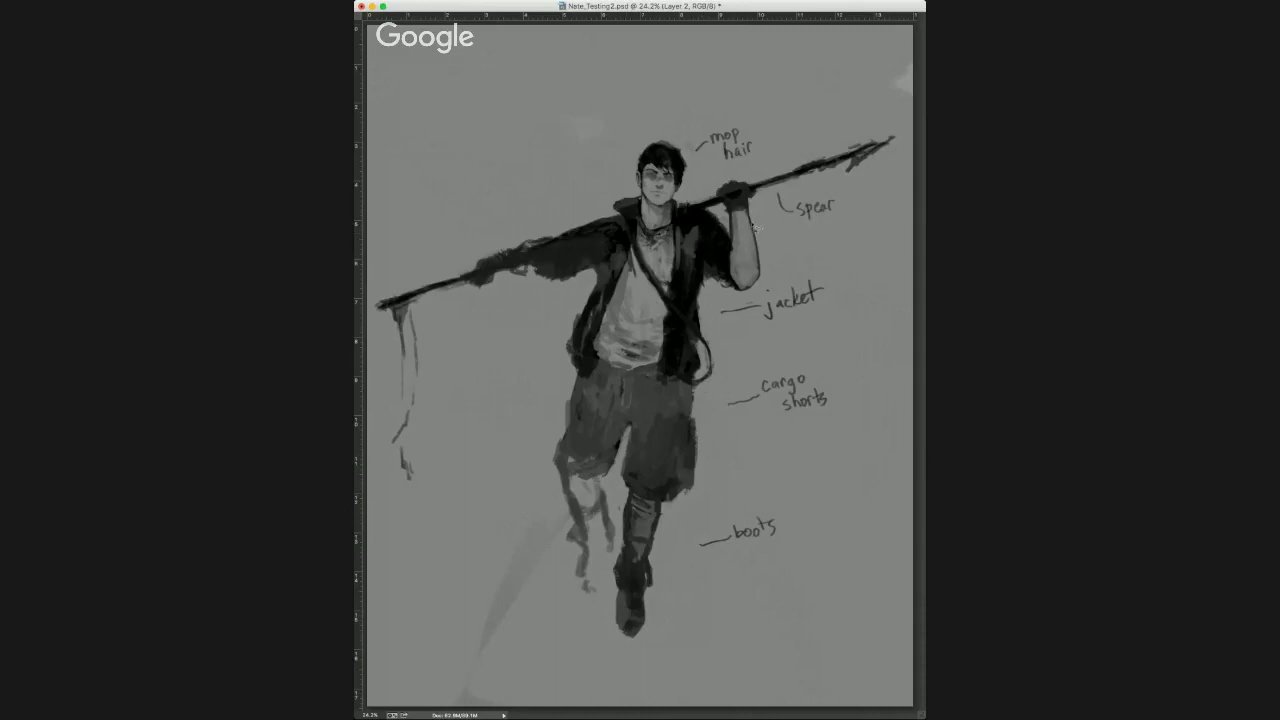
Reselect the raised forearm and gloved hand, reposition them against the sleeve and spear with Free Transform, and deselect.
mouse_move(729, 224)
left_mouse_down()
mouse_move(729, 264)
mouse_move(760, 288)
mouse_move(756, 210)
left_mouse_up()
left_click_drag(744, 264, 730, 271)
key("super+t")
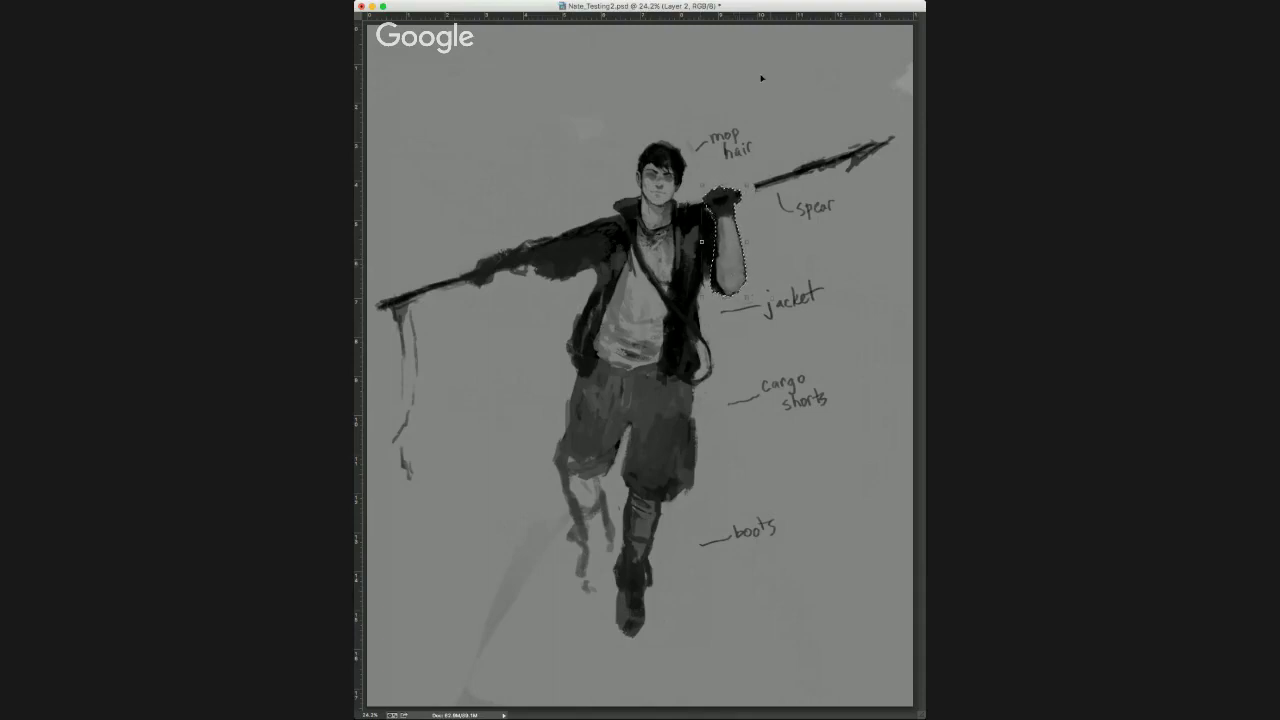
key("ctrl+t")
left_click_drag(729, 243, 736, 260)
key("Return")
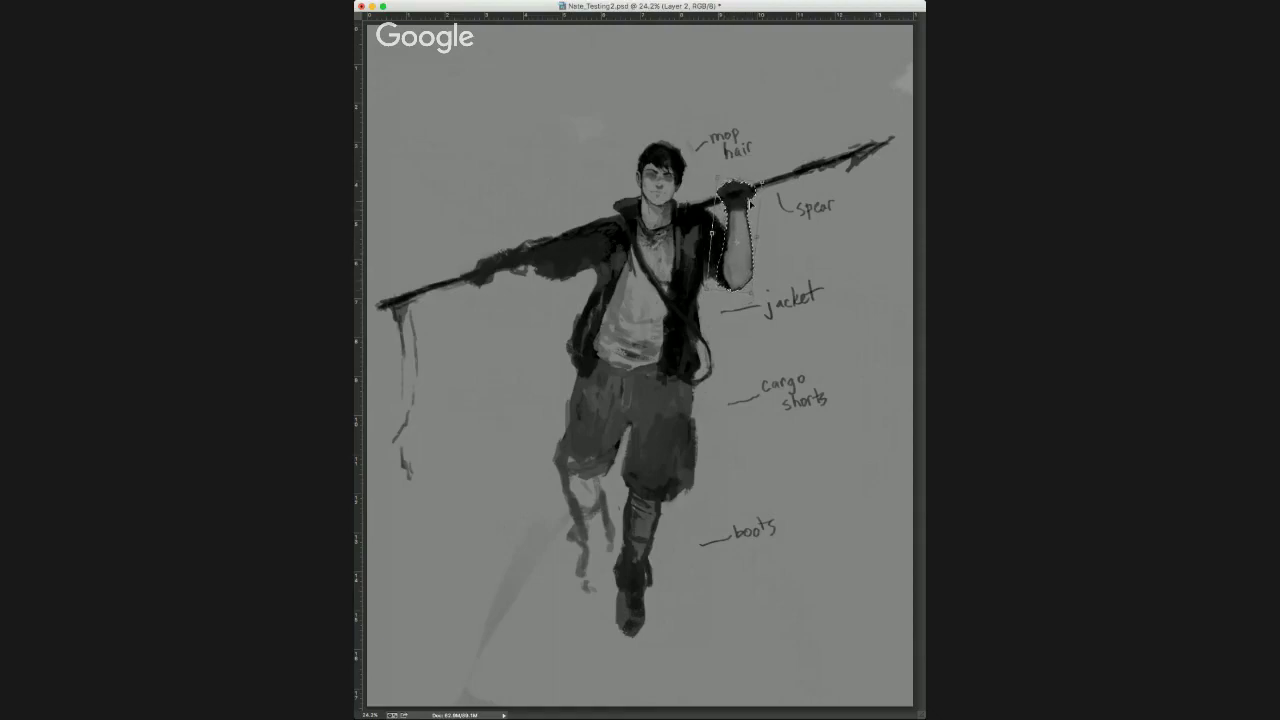
key("ctrl+d")
key("ctrl+t")
left_click_drag(636, 195, 652, 232)
key("super+alt+z")
key("super+alt+z")
Select the head and neck, stretch them slightly upward with Free Transform, and deselect.
left_click_drag(683, 190, 690, 172)
key("super+t")
left_click_drag(621, 102, 614, 89)
left_click_drag(663, 160, 668, 162)
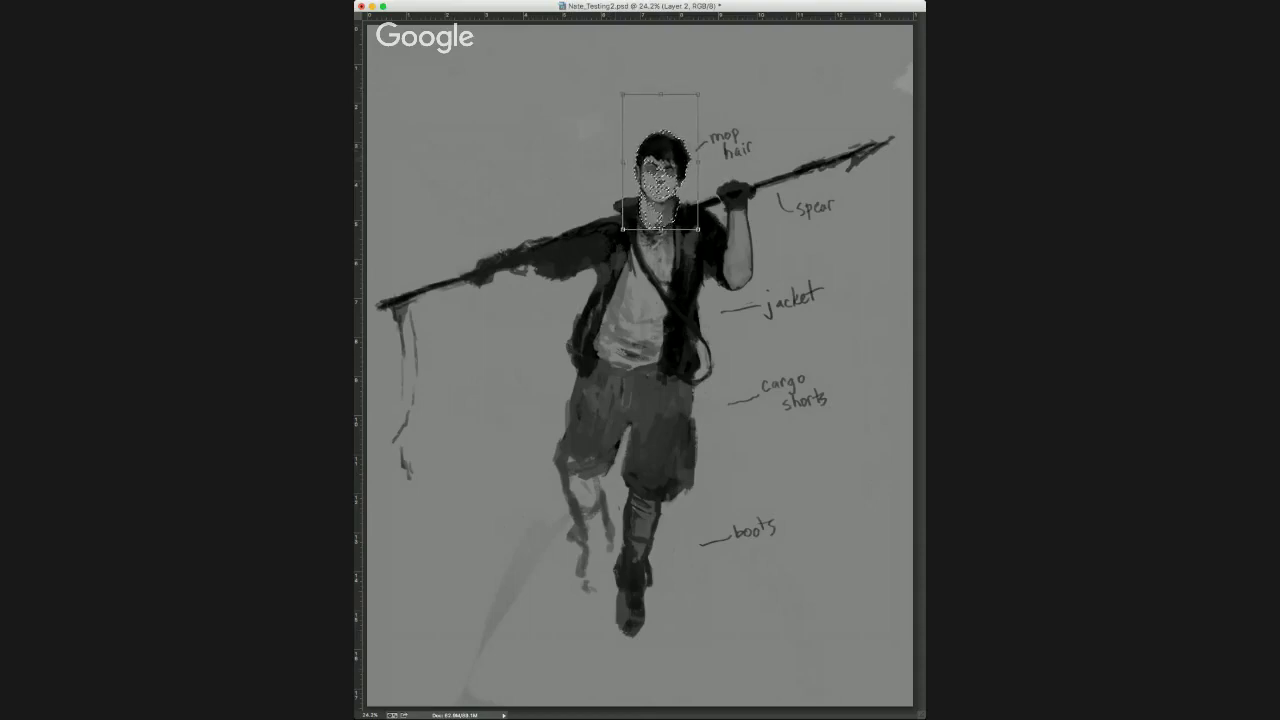
key("Return")
key("super+d")
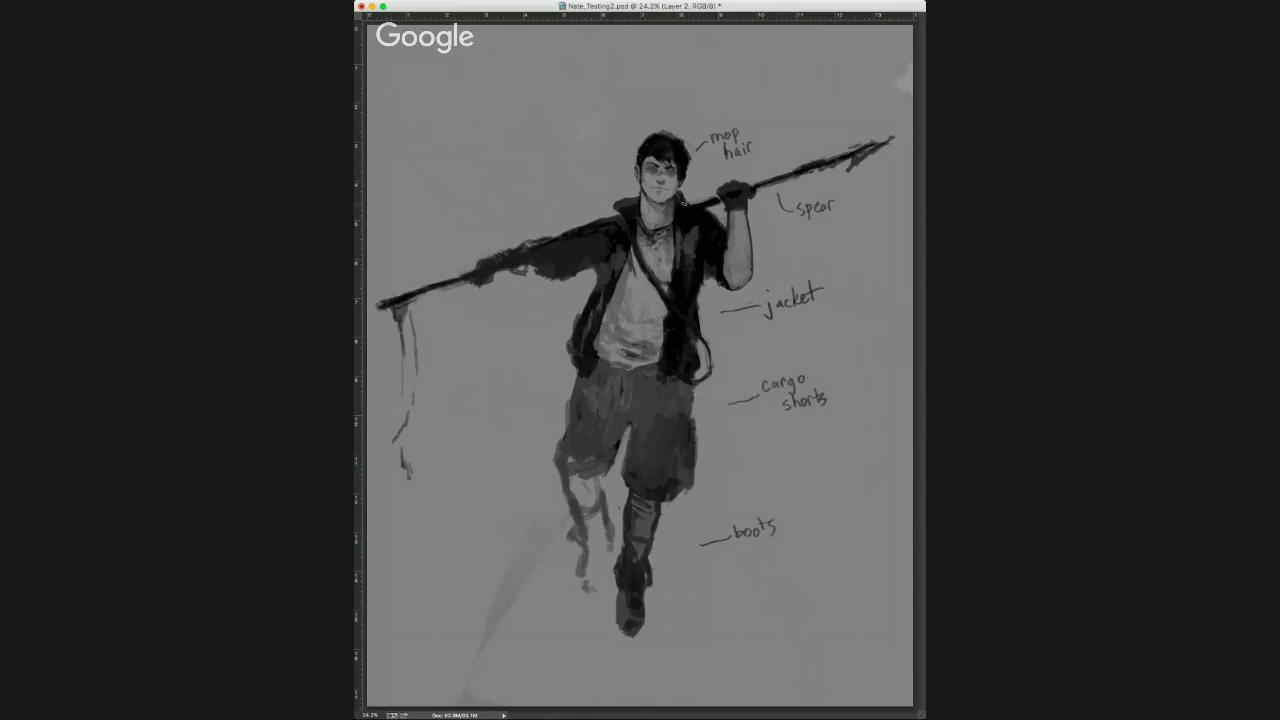
Tidy the neck and shoulder line, then paint out the spear shaft beyond the raised-arm shoulder and the word "hair".
left_click(642, 210)
left_click_drag(612, 215, 528, 242)
left_click_drag(712, 207, 893, 138)
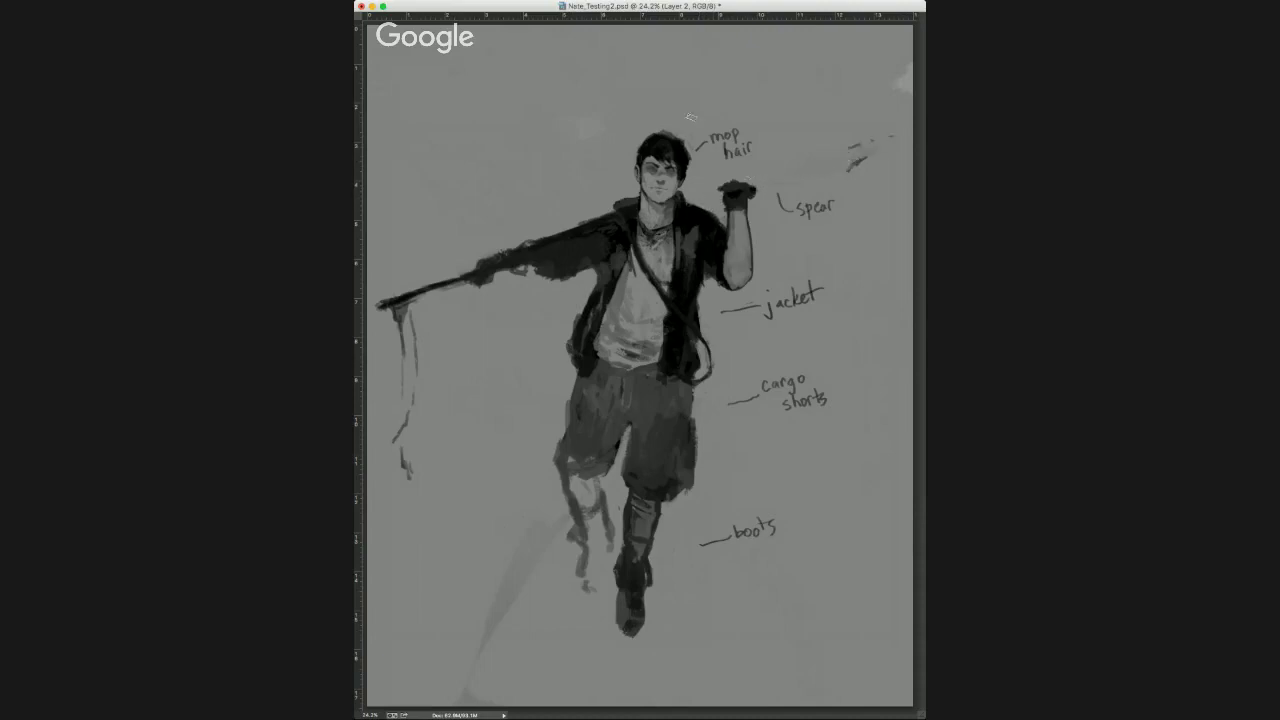
left_click_drag(730, 156, 715, 148)
Redraw the spear shaft in dark strokes from behind the neck outward at a steeper angle, ending in a pointed head.
left_click(682, 195, "alt")
left_click_drag(682, 196, 757, 166)
left_click_drag(681, 195, 782, 163)
key("super+z")
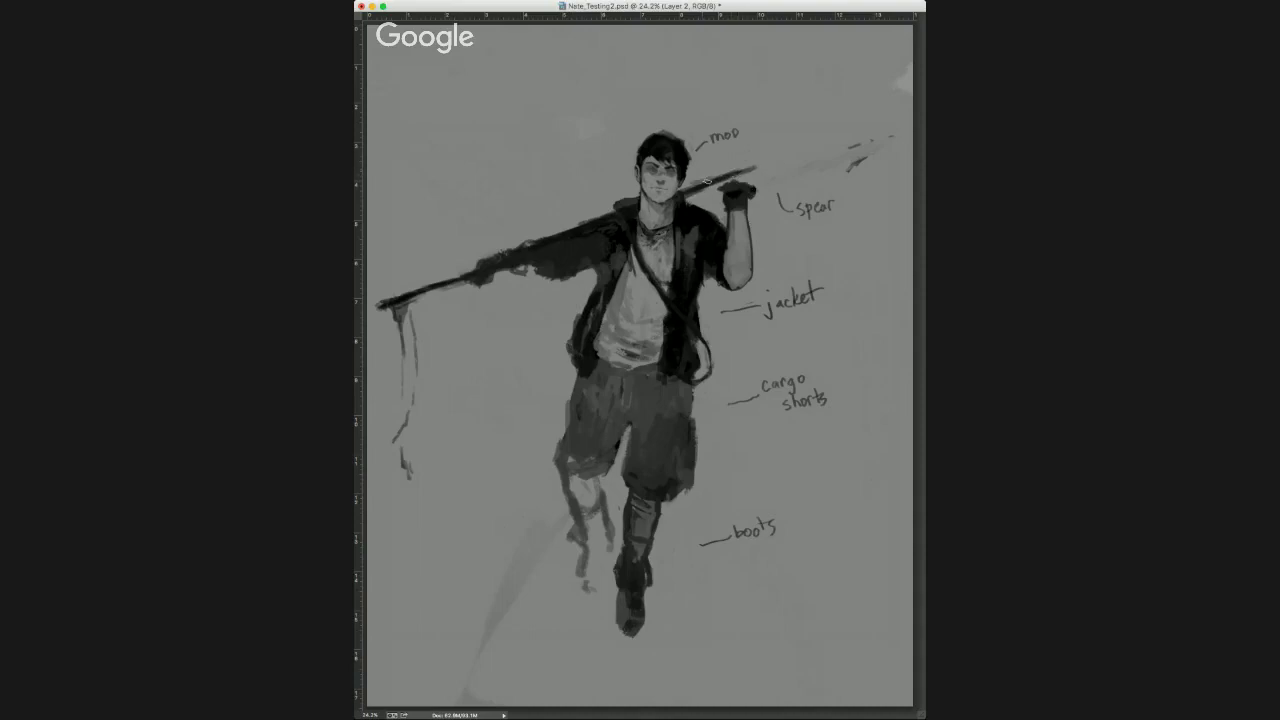
key("v")
mouse_move(706, 183)
left_mouse_down()
mouse_move(647, 205)
mouse_move(822, 141)
left_mouse_up()
key("super+z")
key("b")
mouse_move(748, 167)
left_mouse_down()
mouse_move(900, 114)
mouse_move(838, 141)
left_mouse_up()
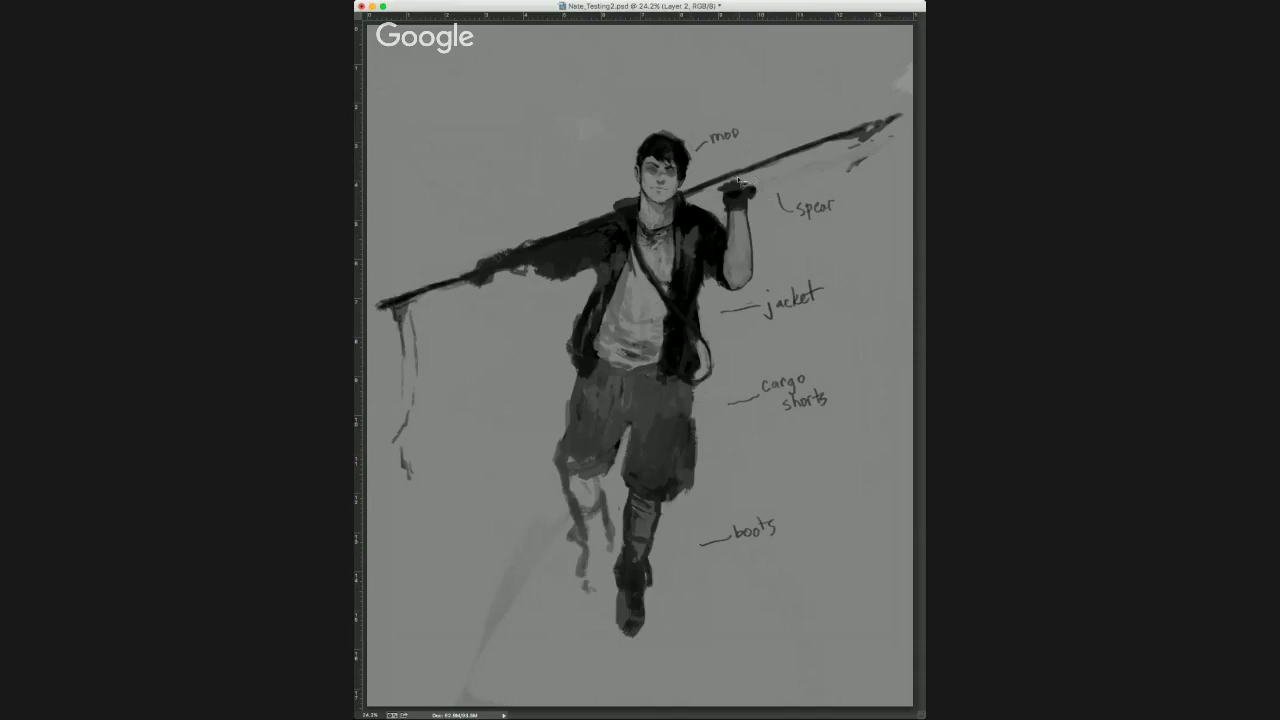
Select the raised forearm and hand, rotate and move them up so the hand grips the new spear shaft, and deselect.
mouse_move(727, 211)
left_mouse_down()
mouse_move(721, 284)
mouse_move(757, 296)
mouse_move(764, 220)
mouse_move(714, 192)
left_mouse_up()
key("v")
left_click_drag(789, 182, 764, 158)
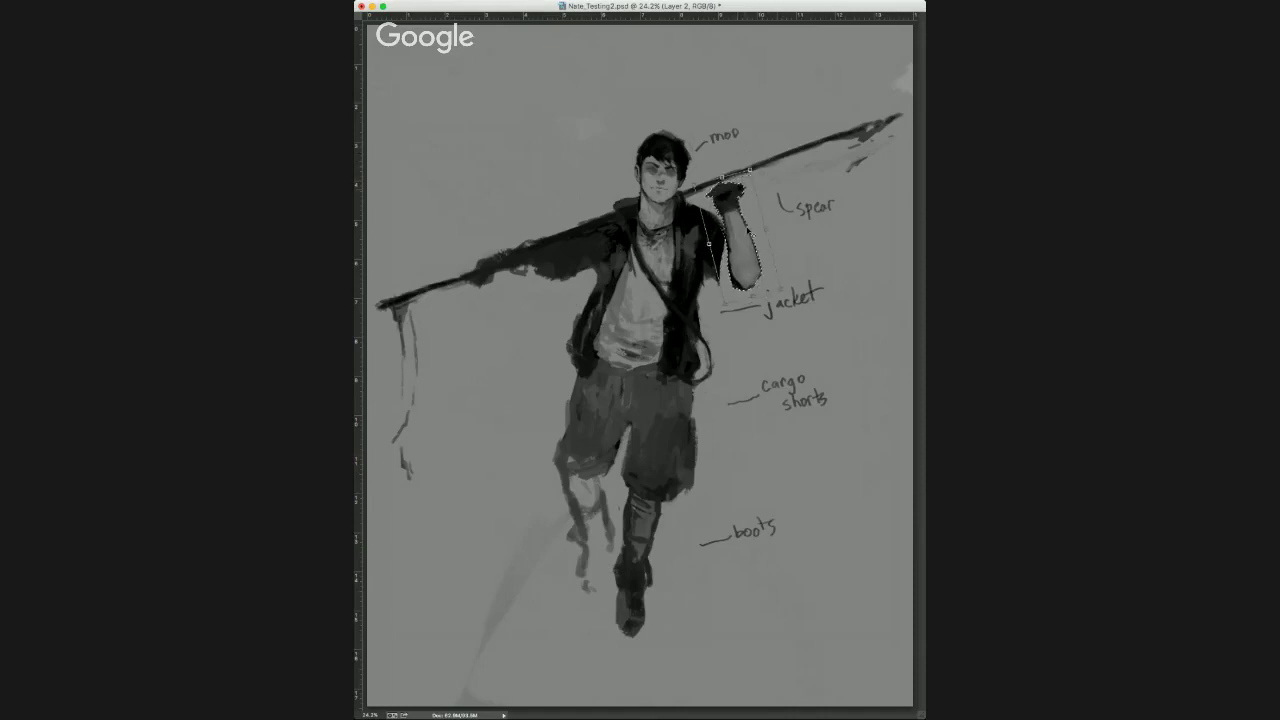
mouse_move(746, 240)
left_mouse_down()
mouse_move(780, 258)
mouse_move(769, 251)
left_mouse_up()
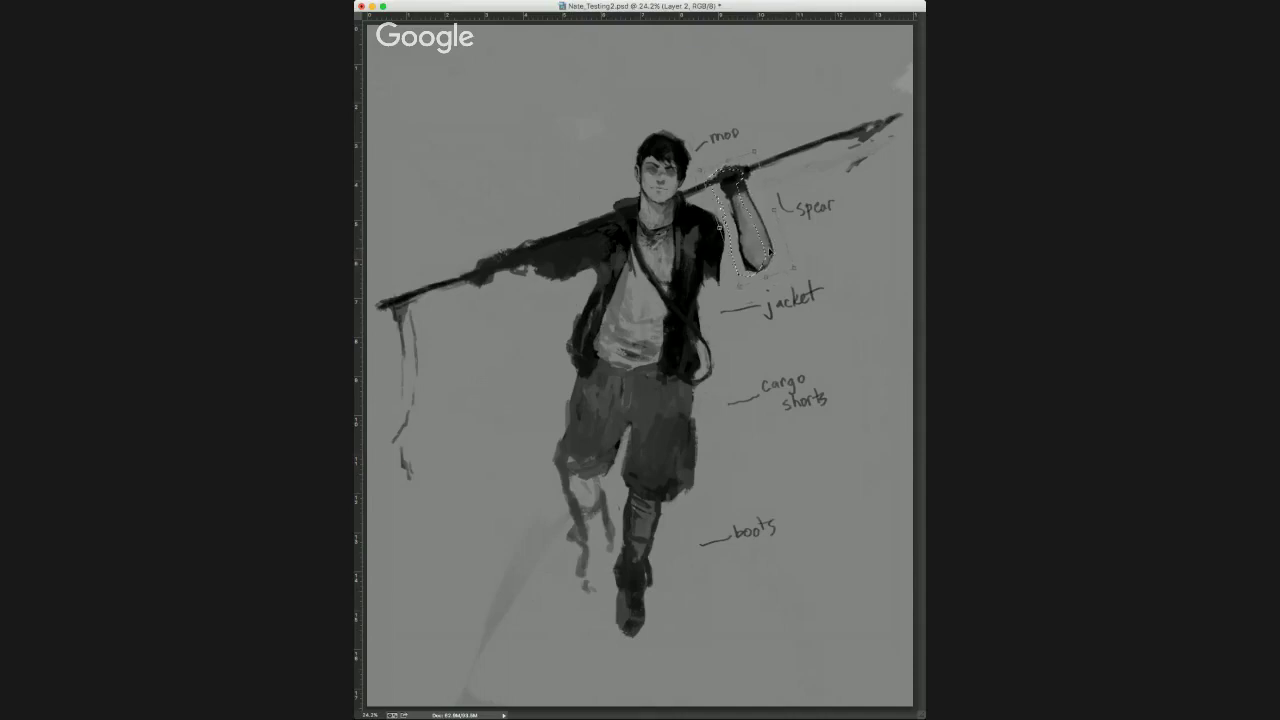
key("Left")
key("Left")
key("Left")
key("Left")
key("Return")
key("super+d")
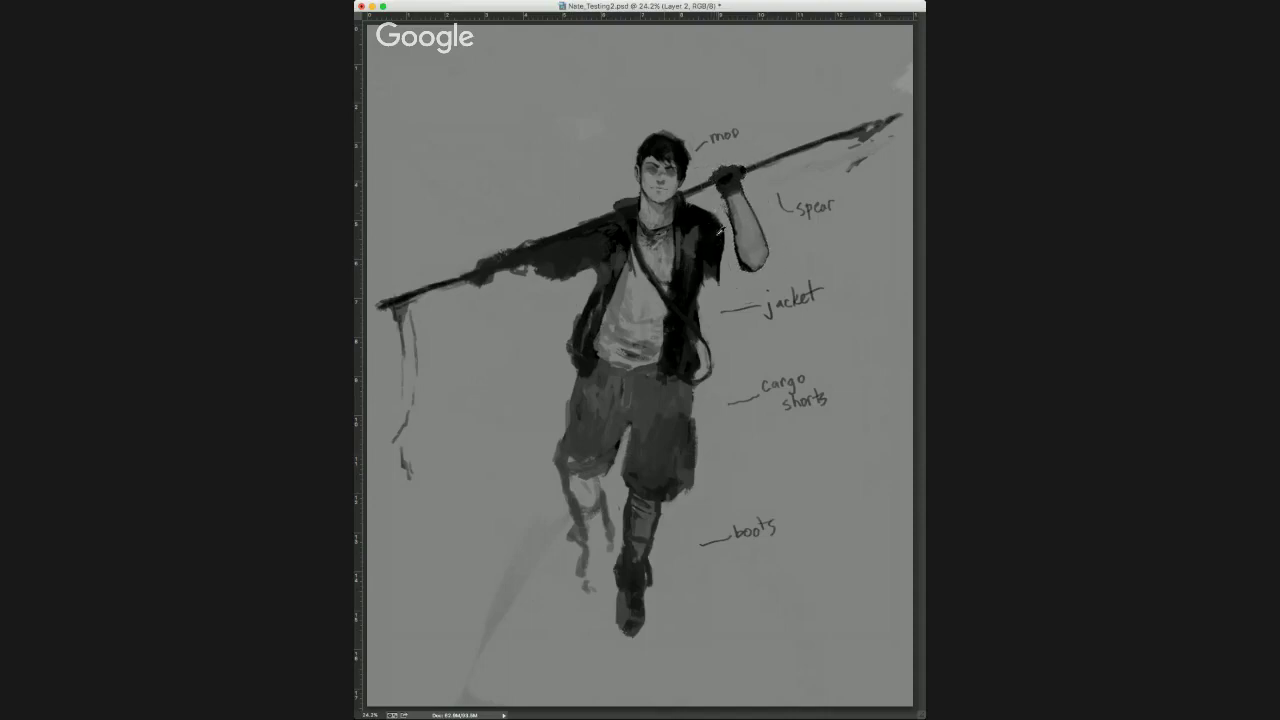
Paint the jacket sleeve out to the raised elbow and reshape the jacket's outer contours on both sides of the torso.
mouse_move(722, 225)
left_mouse_down()
mouse_move(742, 270)
mouse_move(760, 270)
mouse_move(708, 272)
mouse_move(726, 238)
mouse_move(730, 252)
mouse_move(722, 220)
left_mouse_up()
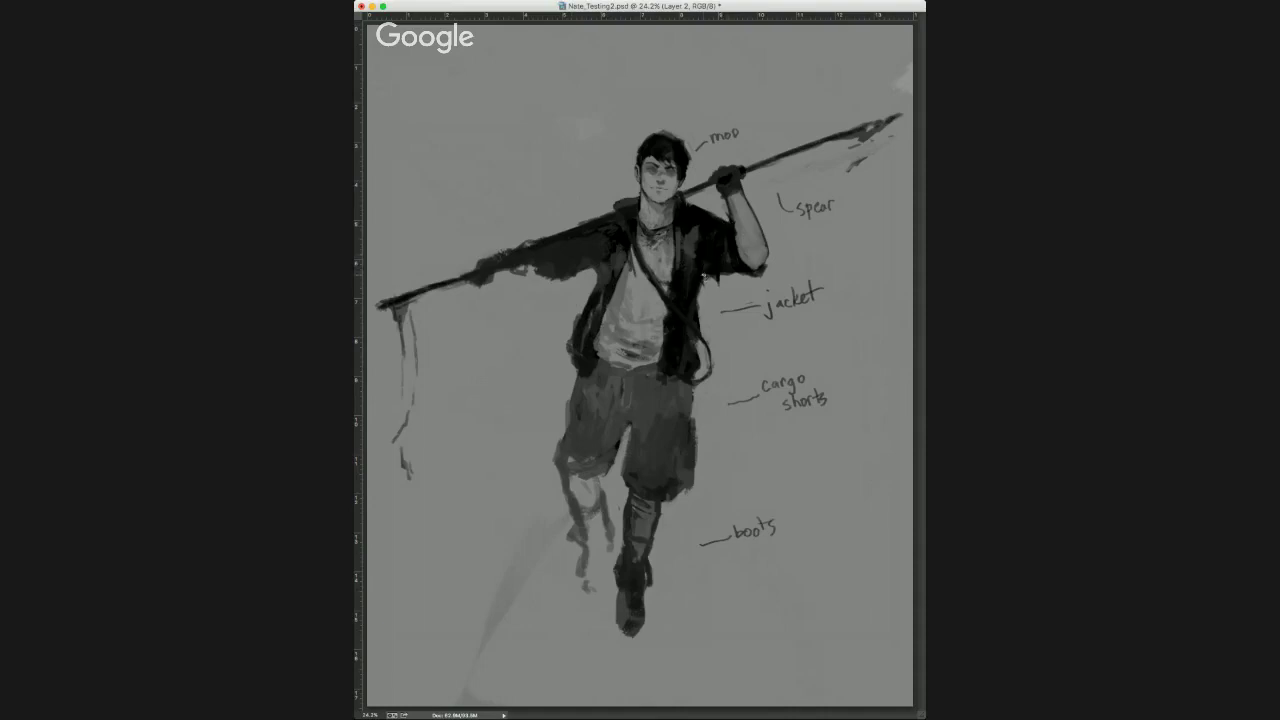
mouse_move(703, 274)
left_mouse_down()
mouse_move(705, 310)
mouse_move(702, 297)
left_mouse_up()
left_click_drag(594, 291, 598, 278)
left_click_drag(567, 345, 563, 364)
mouse_move(581, 314)
left_mouse_down()
mouse_move(590, 290)
mouse_move(570, 334)
mouse_move(573, 312)
mouse_move(574, 372)
left_mouse_up()
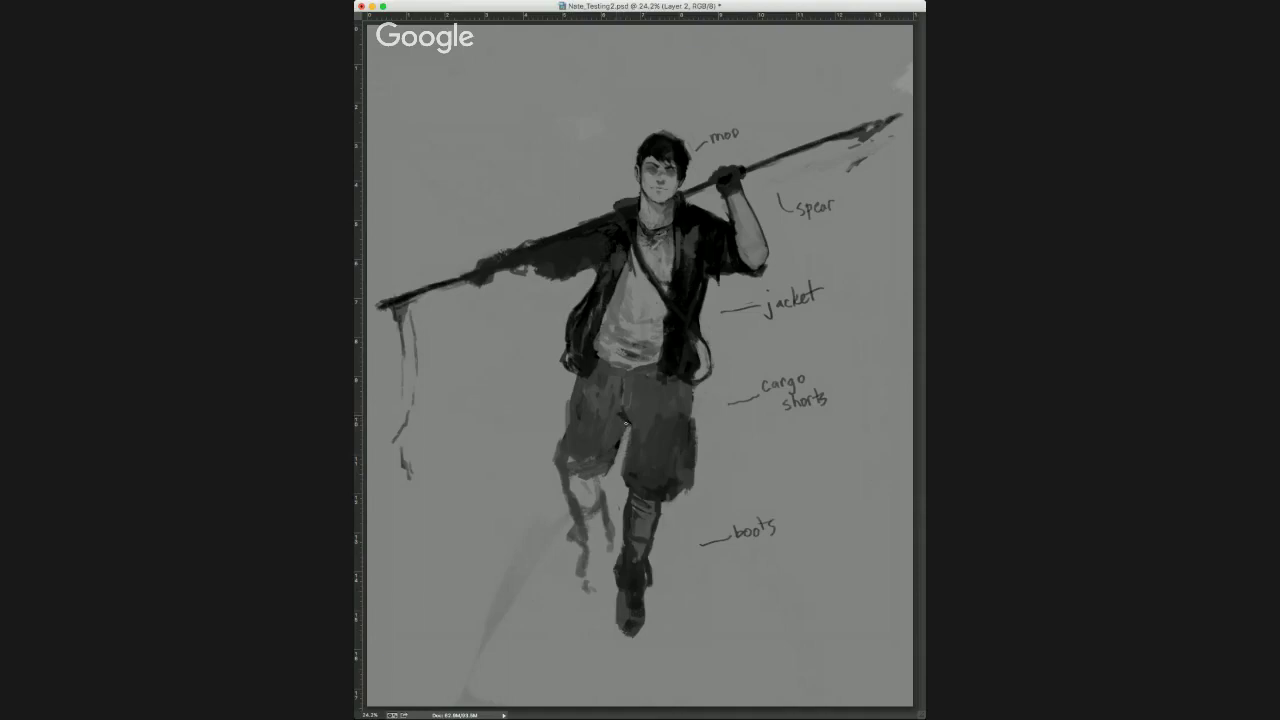
Darken the inner edge of the shorts and paint the front shin in the light skin tone sampled from the forearm.
left_click_drag(627, 420, 628, 486)
left_click(688, 250, "alt")
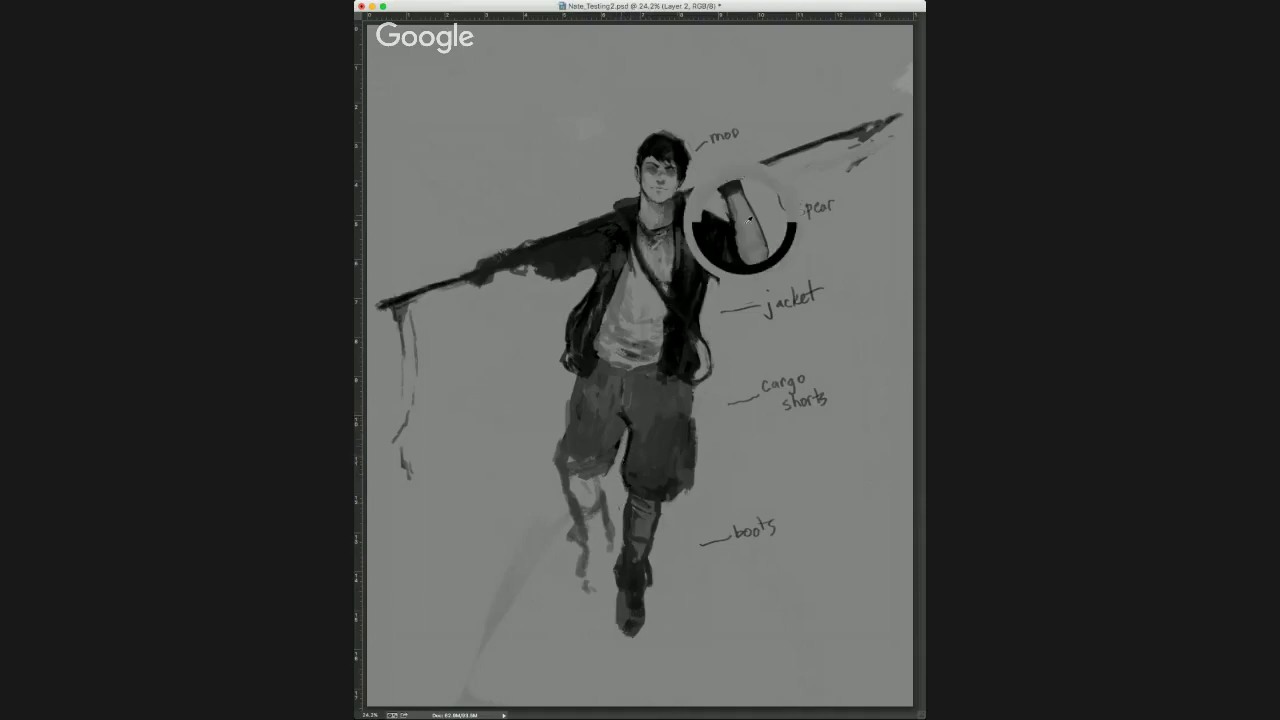
mouse_move(634, 505)
left_mouse_down()
mouse_move(630, 518)
mouse_move(636, 500)
mouse_move(652, 502)
mouse_move(638, 538)
mouse_move(632, 512)
mouse_move(635, 530)
left_mouse_up()
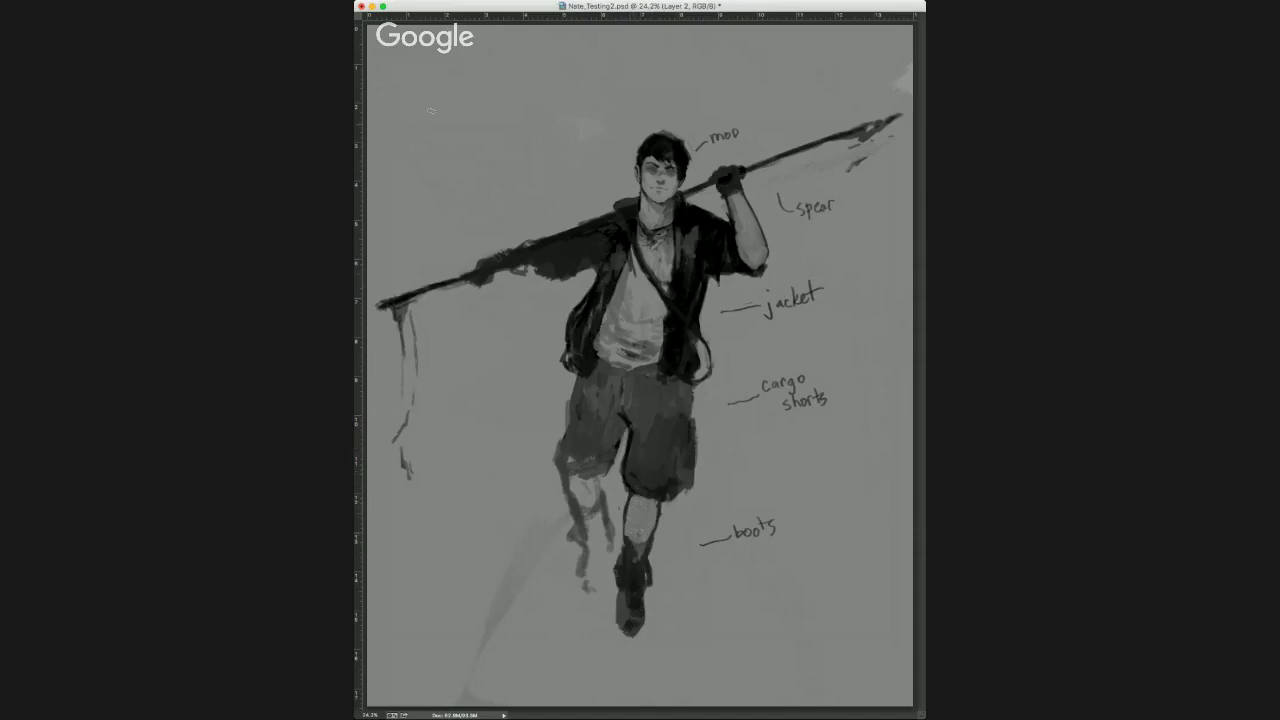
Shade the front shin below the shorts and add ragged dark strands to the outer hem.
left_click(642, 501, "alt")
left_click(650, 511, "alt")
left_click(633, 505, "alt")
mouse_move(637, 506)
left_mouse_down()
mouse_move(631, 531)
mouse_move(678, 498)
left_mouse_up()
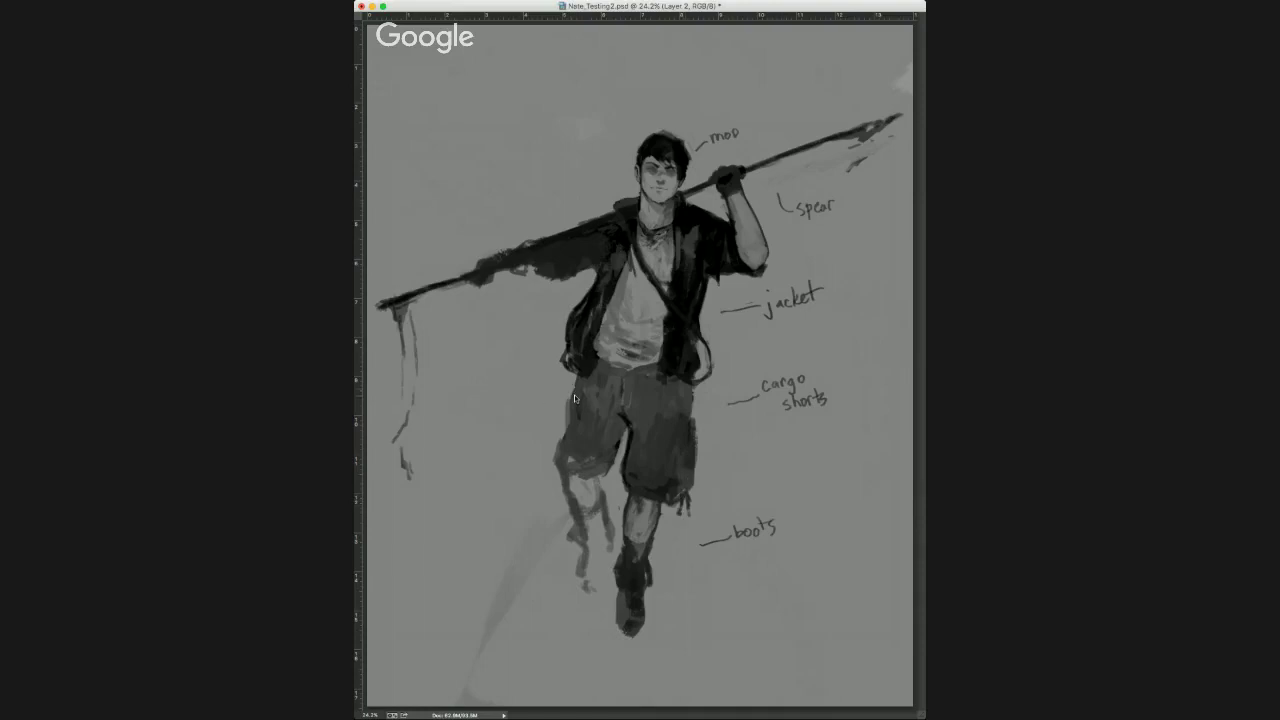
Widen and lengthen the rear leg of the shorts, and reshape the front boot with its toe angled inward.
mouse_move(571, 391)
left_mouse_down()
mouse_move(550, 458)
mouse_move(558, 478)
mouse_move(590, 490)
mouse_move(600, 470)
mouse_move(585, 488)
mouse_move(558, 478)
mouse_move(578, 460)
mouse_move(565, 496)
left_mouse_up()
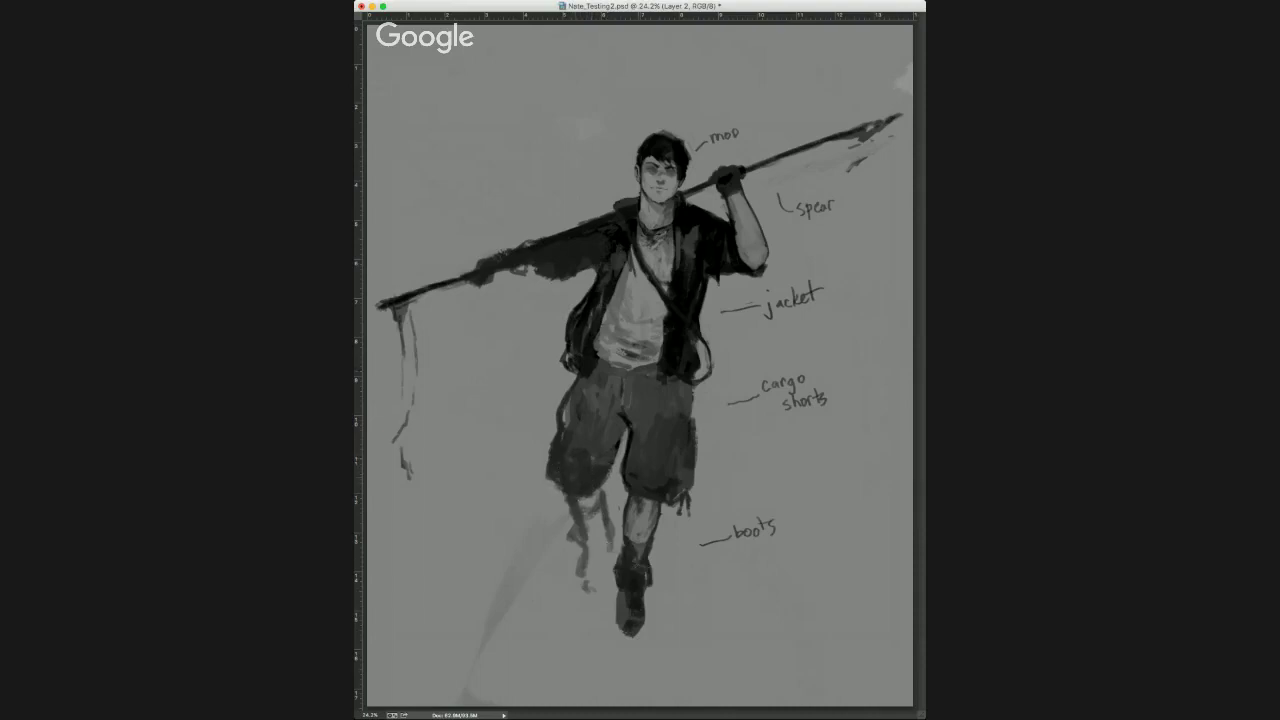
mouse_move(656, 590)
left_mouse_down()
mouse_move(633, 640)
mouse_move(638, 582)
mouse_move(623, 604)
mouse_move(619, 590)
mouse_move(609, 632)
mouse_move(631, 592)
mouse_move(606, 634)
left_mouse_up()
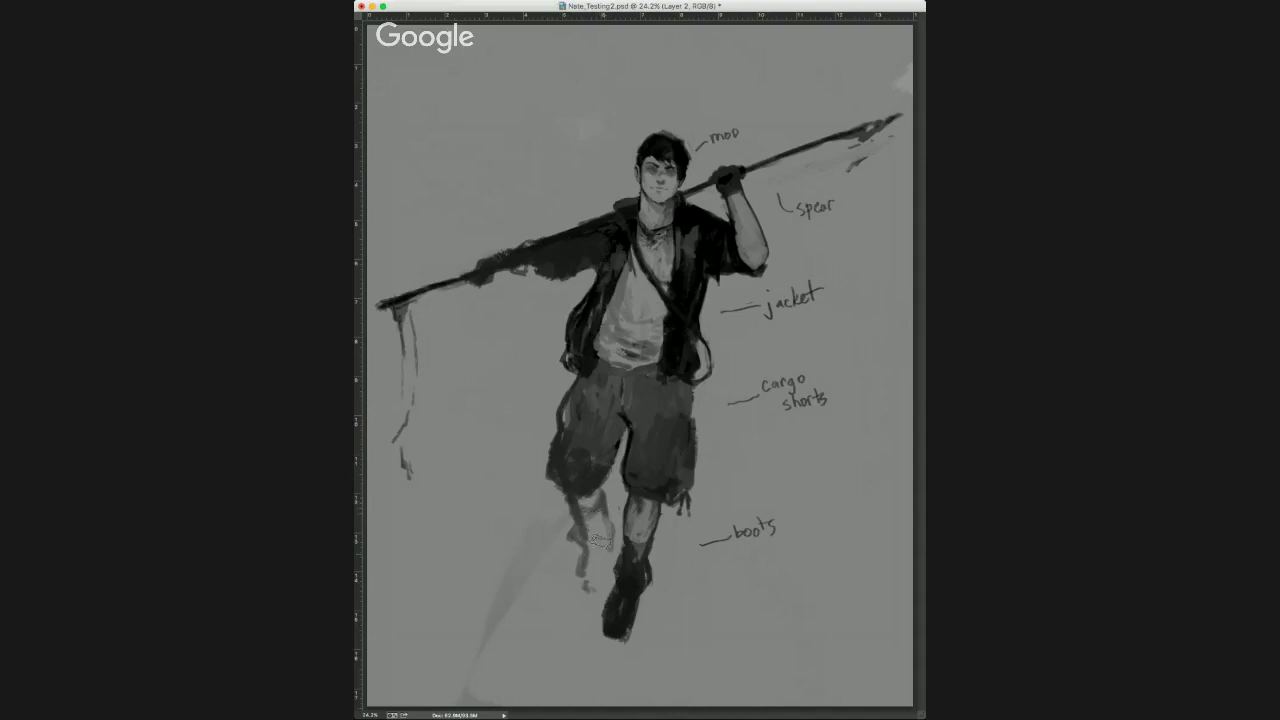
mouse_move(608, 530)
left_mouse_down()
mouse_move(578, 575)
mouse_move(586, 584)
left_mouse_up()
Beside the character's head, sketch a large demonstration oval and add dark cheek lines running down from both sides.
left_click_drag(636, 259, 605, 495)
left_click_drag(685, 235, 700, 334)
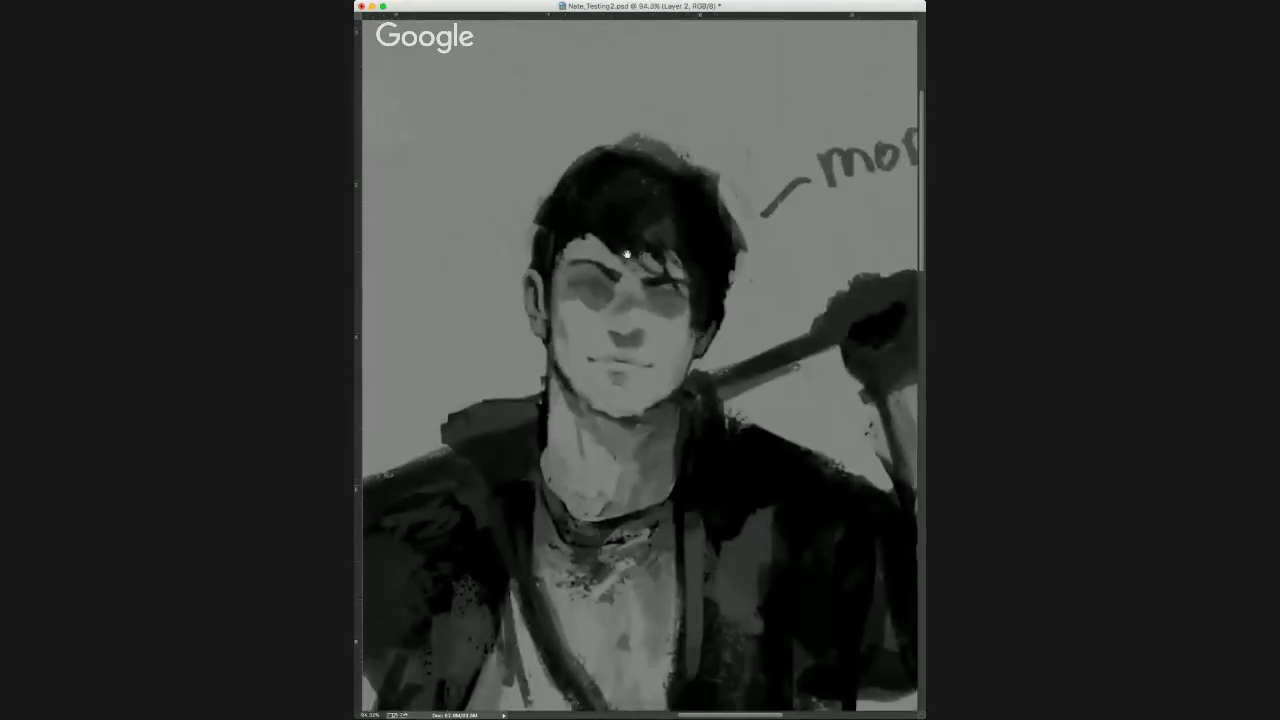
left_click_drag(628, 254, 716, 270)
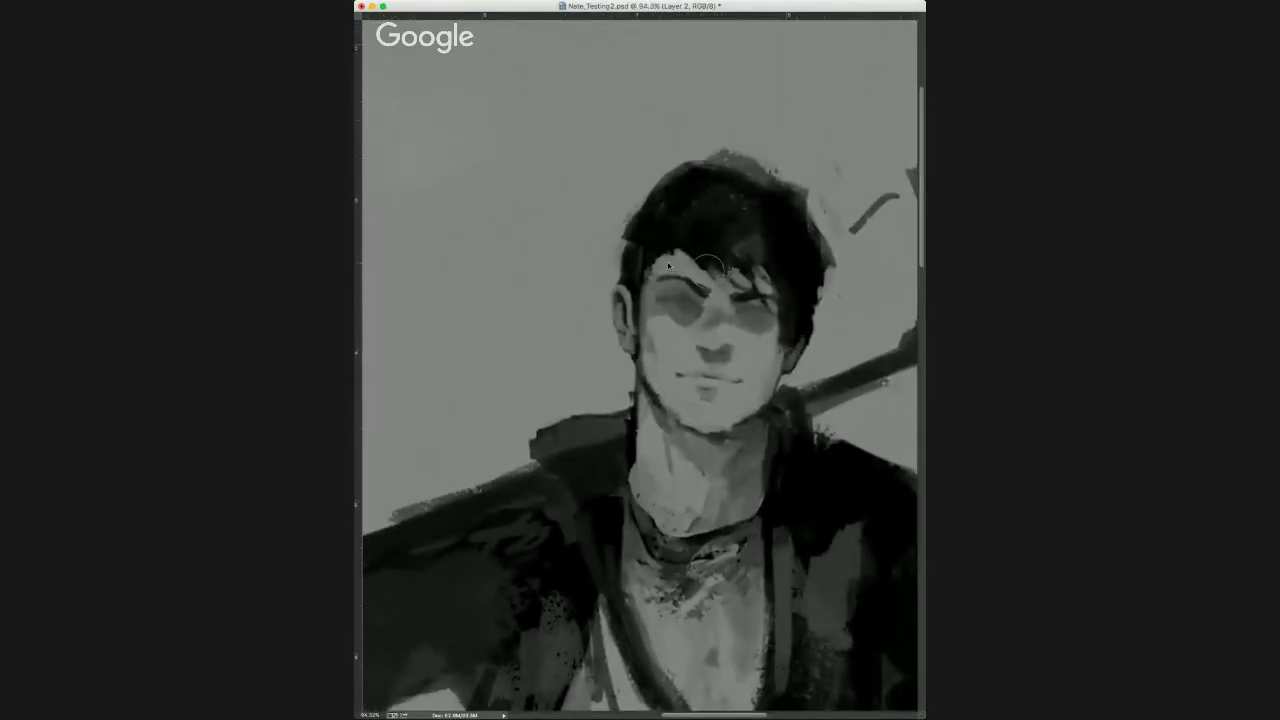
mouse_move(432, 304)
left_mouse_down()
mouse_move(600, 266)
mouse_move(557, 313)
mouse_move(455, 291)
mouse_move(455, 340)
left_mouse_up()
left_click_drag(452, 254, 454, 341)
left_click_drag(455, 272, 458, 342)
mouse_move(591, 277)
left_mouse_down()
mouse_move(571, 326)
mouse_move(590, 279)
mouse_move(556, 360)
left_mouse_up()
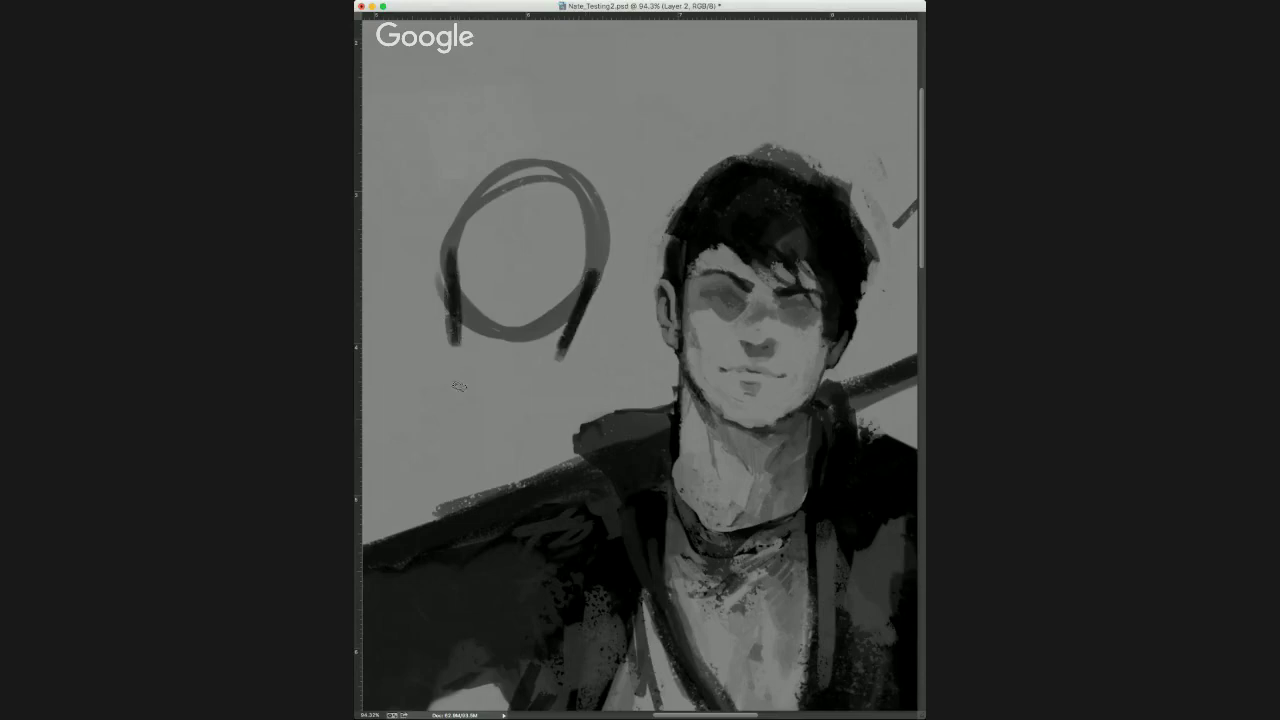
Block in an angular jaw and flat chin below the oval with short straight strokes.
mouse_move(453, 264)
left_mouse_down()
mouse_move(456, 315)
mouse_move(505, 378)
mouse_move(519, 377)
left_mouse_up()
key("super+z")
left_click_drag(456, 332, 475, 367)
mouse_move(562, 353)
left_mouse_down()
mouse_move(519, 389)
mouse_move(506, 384)
left_mouse_up()
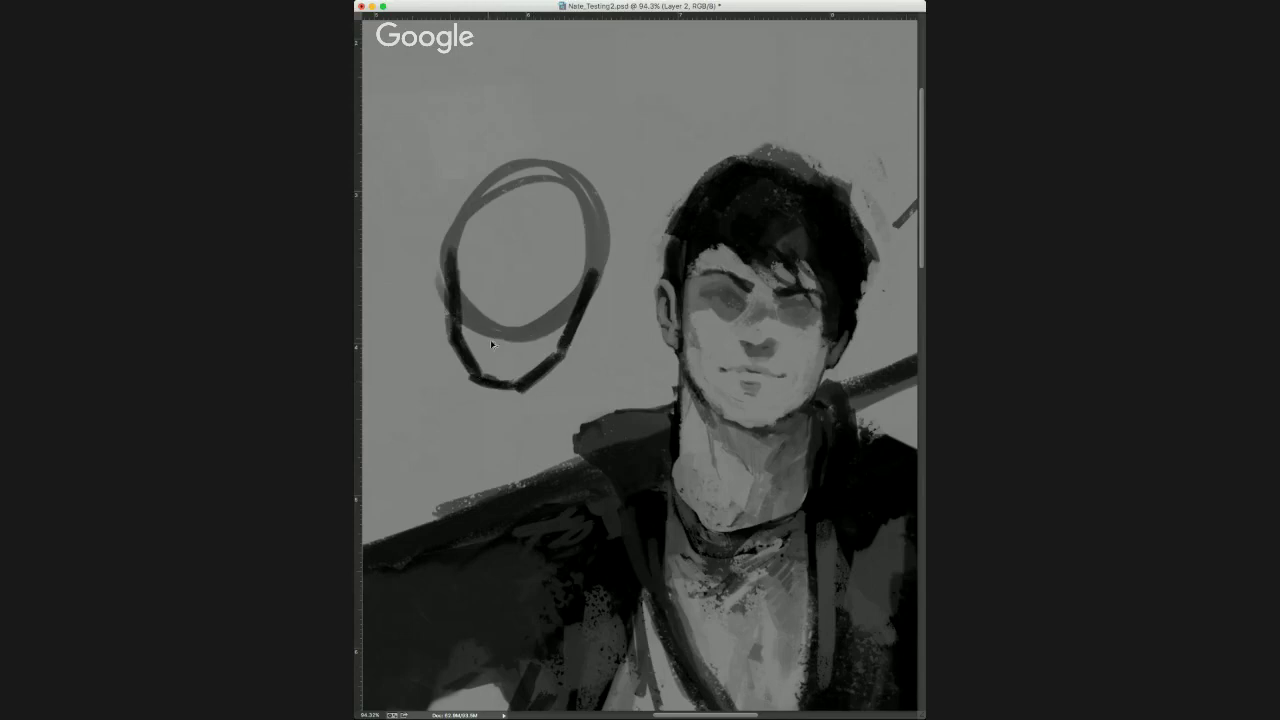
Undo the angular jaw strokes and try a smoothly rounded jaw curve between the cheek lines.
key("alt+super+z")
left_click_drag(537, 302, 496, 386)
key("alt+super+z")
key("alt+super+z")
key("alt+super+z")
key("alt+super+z")
key("alt+super+z")
key("alt+super+z")
key("alt+super+z")
mouse_move(454, 316)
left_mouse_down()
mouse_move(490, 385)
mouse_move(514, 386)
mouse_move(569, 335)
mouse_move(604, 265)
left_mouse_up()
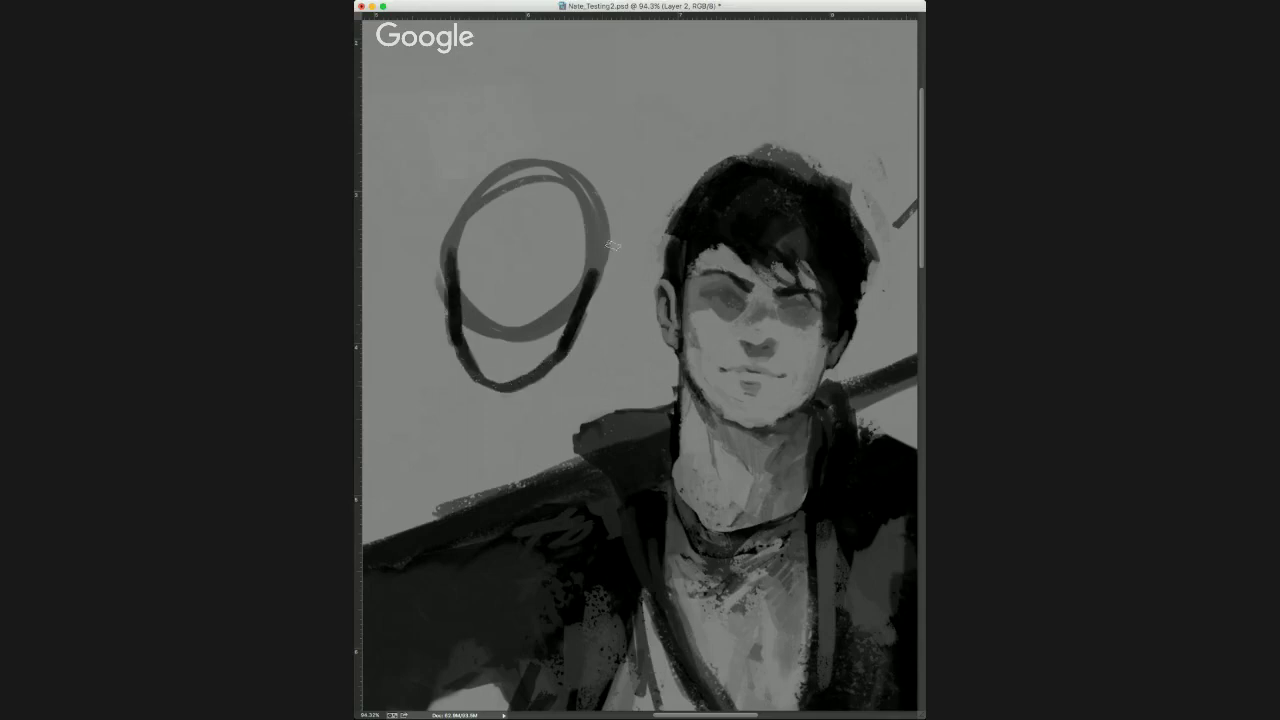
key("super+alt+z")
key("super+alt+z")
key("super+alt+z")
key("super+alt+z")
Redraw the angular jaw on the demonstration head and add an outer skull contour above the near temple.
left_click_drag(452, 326, 475, 373)
mouse_move(572, 356)
left_mouse_down()
mouse_move(516, 388)
mouse_move(448, 232)
left_mouse_up()
left_click_drag(443, 298, 476, 173)
left_click_drag(450, 246, 480, 186)
Block in the shadowed eye sockets, brows and nose over a light face on the demonstration head.
mouse_move(458, 272)
left_mouse_down()
mouse_move(599, 300)
mouse_move(532, 276)
mouse_move(562, 273)
mouse_move(542, 294)
mouse_move(465, 262)
mouse_move(489, 295)
mouse_move(453, 280)
mouse_move(456, 265)
mouse_move(472, 342)
mouse_move(540, 322)
mouse_move(562, 293)
mouse_move(539, 353)
mouse_move(496, 368)
mouse_move(472, 342)
mouse_move(487, 371)
mouse_move(506, 374)
mouse_move(495, 328)
mouse_move(514, 327)
mouse_move(497, 323)
mouse_move(508, 262)
mouse_move(511, 321)
left_mouse_up()
key("alt+super+z")
key("alt+super+z")
key("e")
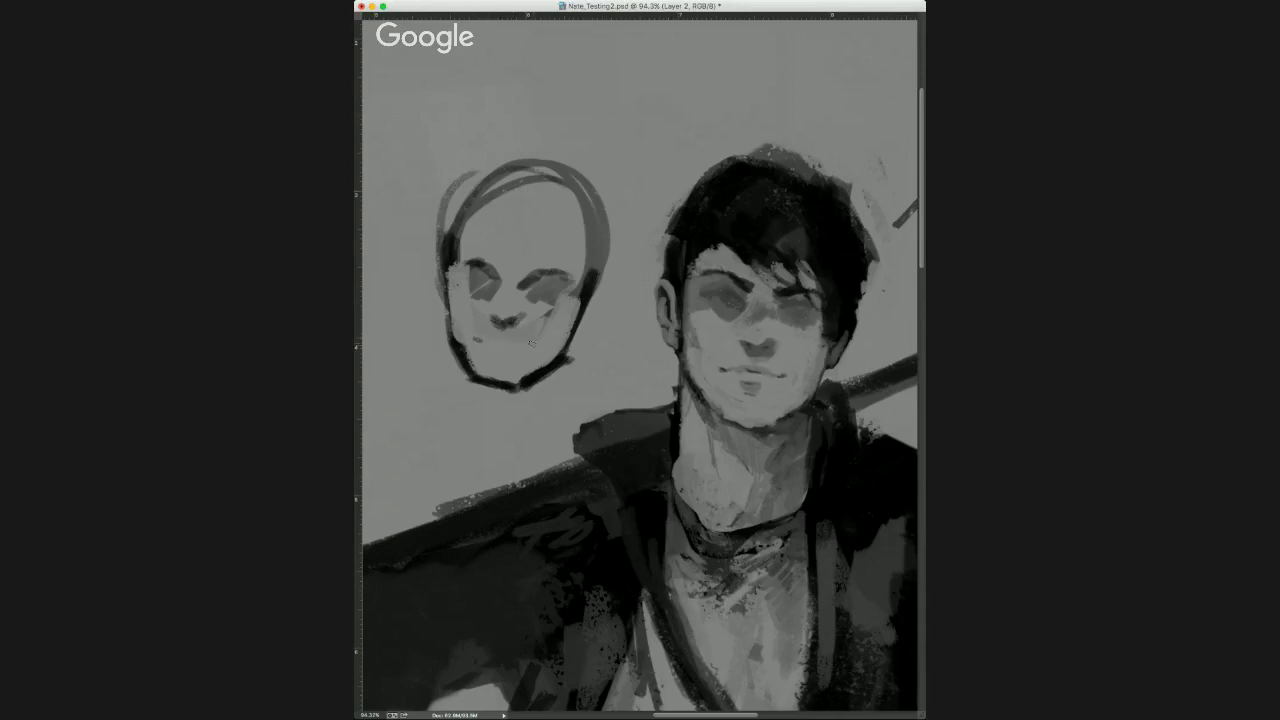
left_click(532, 346)
left_click_drag(648, 180, 652, 142)
key("super+z")
left_click_drag(531, 347, 544, 302)
left_click_drag(475, 340, 481, 288)
key("super+alt+z")
key("super+alt+z")
key("super+shift+z")
key("super+shift+z")
key("super+alt+z")
key("super+alt+z")
Draw a thin mouth line on the demonstration head and trim its jaw outline into a finer angular edge.
mouse_move(482, 337)
left_mouse_down()
mouse_move(541, 328)
mouse_move(531, 322)
mouse_move(481, 365)
mouse_move(473, 357)
mouse_move(483, 372)
mouse_move(498, 380)
mouse_move(542, 362)
left_mouse_up()
left_click_drag(462, 342, 460, 372)
left_click_drag(568, 361, 524, 388)
mouse_move(500, 356)
left_mouse_down()
mouse_move(476, 330)
mouse_move(517, 342)
left_mouse_up()
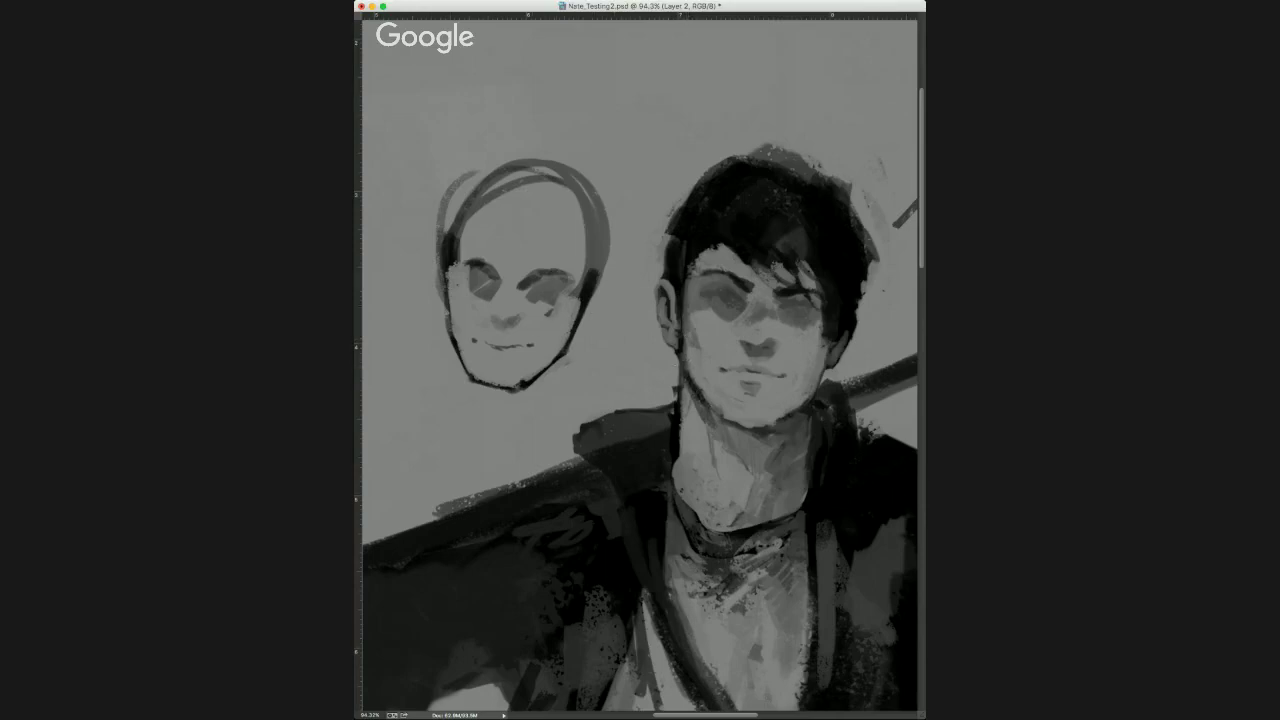
Paint the light background tone over the demonstration head until it is completely covered.
mouse_move(590, 290)
left_mouse_down()
mouse_move(500, 385)
mouse_move(596, 205)
mouse_move(460, 315)
mouse_move(480, 200)
mouse_move(438, 246)
left_mouse_up()
left_click_drag(607, 330, 494, 251)
left_click_drag(730, 258, 655, 275)
scroll(655, 275, "right", 3)
scroll(655, 275, "up", 2)
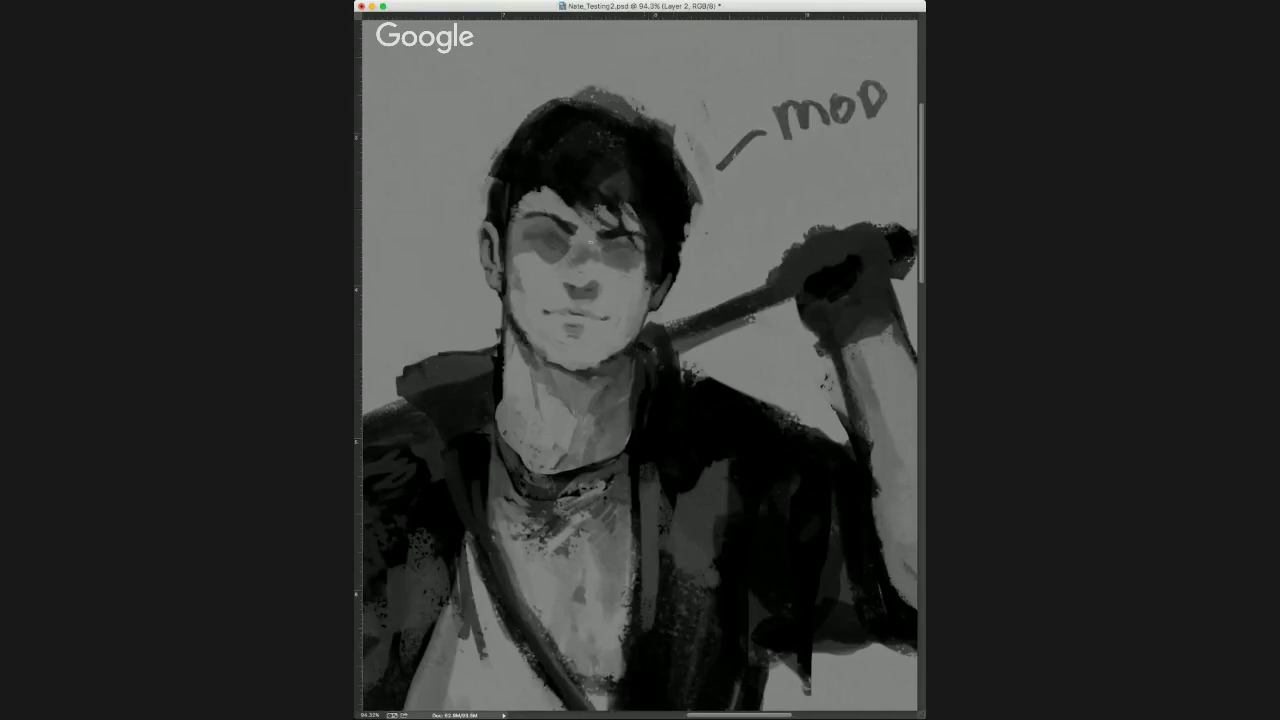
scroll(622, 236, "left", 3)
scroll(622, 236, "down", 2)
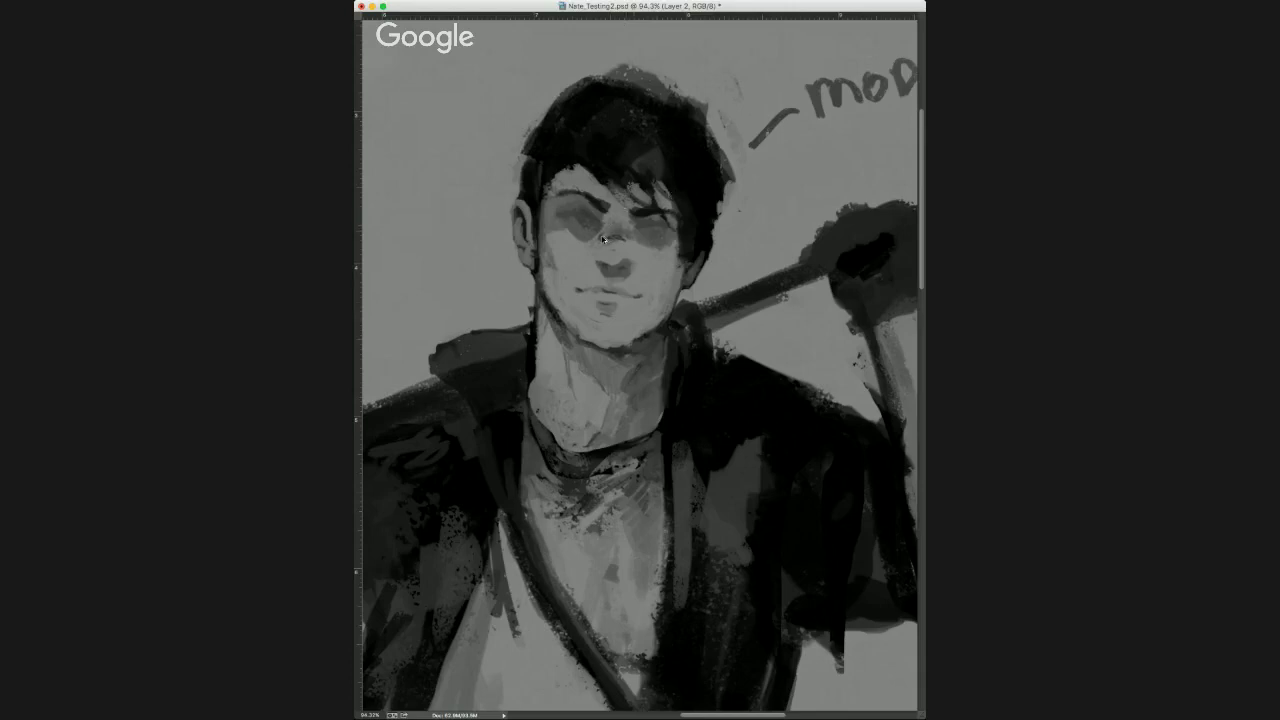
Refine the dark shadow shape across the bridge of the nose between the eyes.
scroll(628, 232, "up", 4)
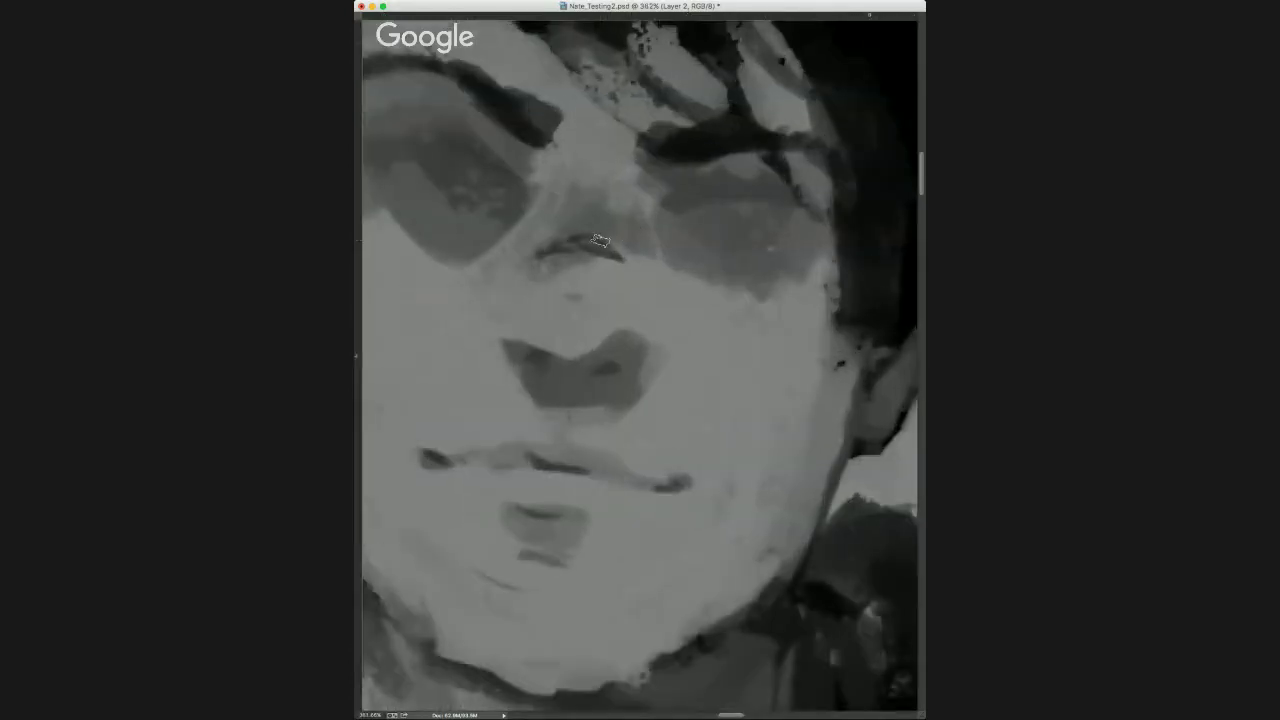
scroll(602, 234, "down", 2)
left_click_drag(580, 244, 563, 249)
left_click_drag(615, 242, 622, 257)
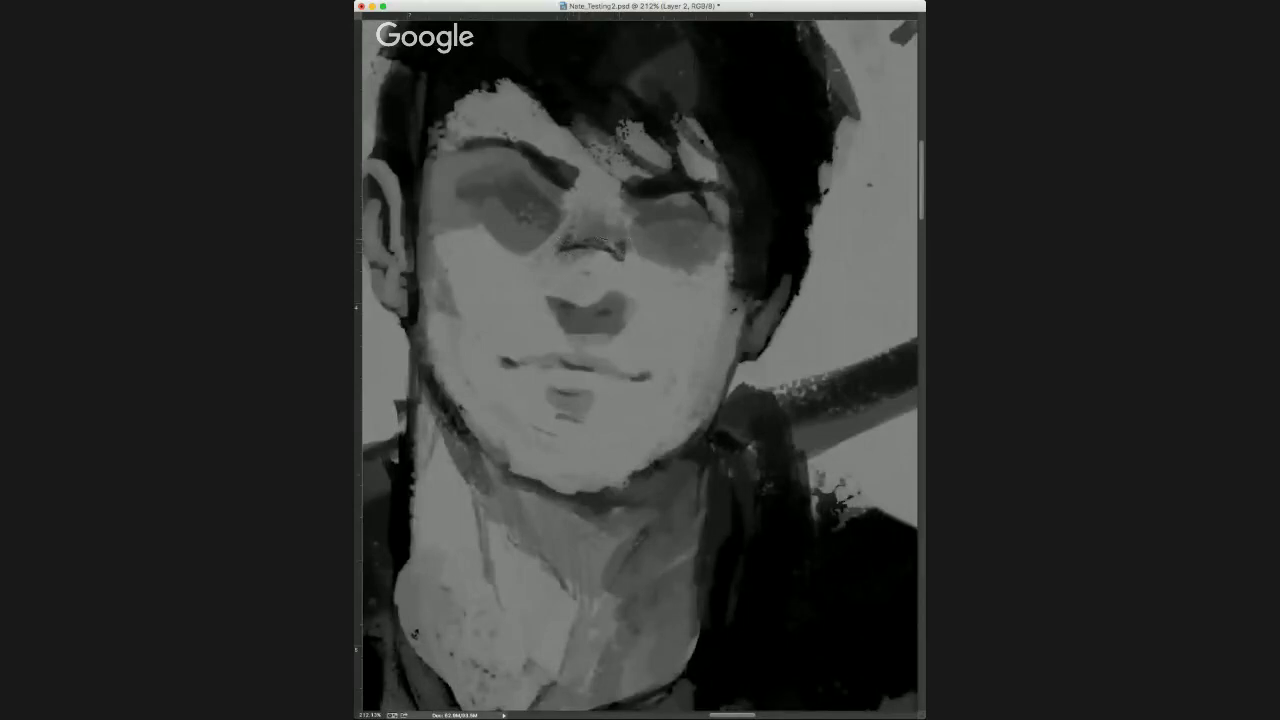
Draw upper and lower eyelid contours inside both shadowed eye sockets and clean up the outer eye corner.
left_click_drag(642, 233, 692, 247)
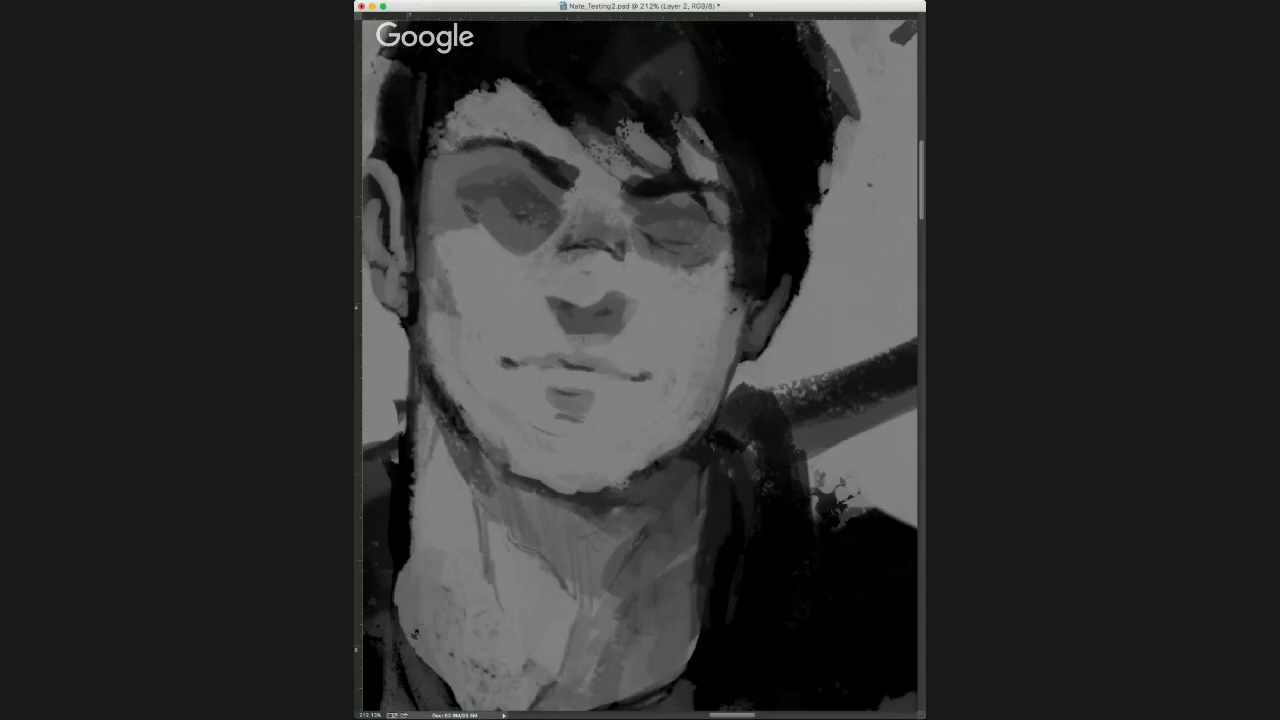
mouse_move(508, 227)
left_mouse_down()
mouse_move(532, 227)
mouse_move(469, 213)
mouse_move(480, 218)
left_mouse_up()
mouse_move(652, 237)
left_mouse_down()
mouse_move(717, 256)
mouse_move(714, 235)
mouse_move(692, 242)
mouse_move(714, 232)
mouse_move(700, 218)
mouse_move(660, 205)
mouse_move(649, 217)
mouse_move(697, 222)
left_mouse_up()
mouse_move(525, 187)
left_mouse_down()
mouse_move(538, 199)
mouse_move(497, 182)
mouse_move(512, 184)
mouse_move(466, 188)
mouse_move(525, 187)
mouse_move(470, 192)
mouse_move(482, 189)
left_mouse_up()
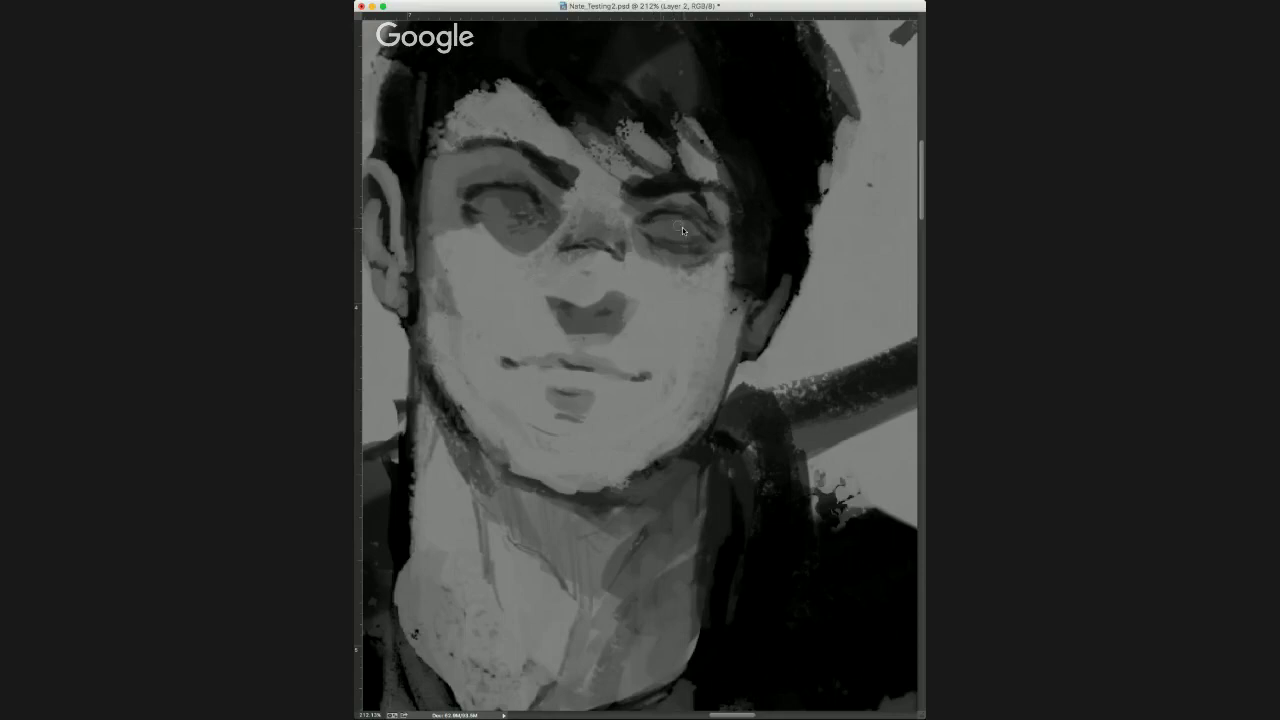
left_click_drag(668, 216, 690, 221)
mouse_move(530, 195)
left_mouse_down()
mouse_move(499, 188)
mouse_move(474, 201)
left_mouse_up()
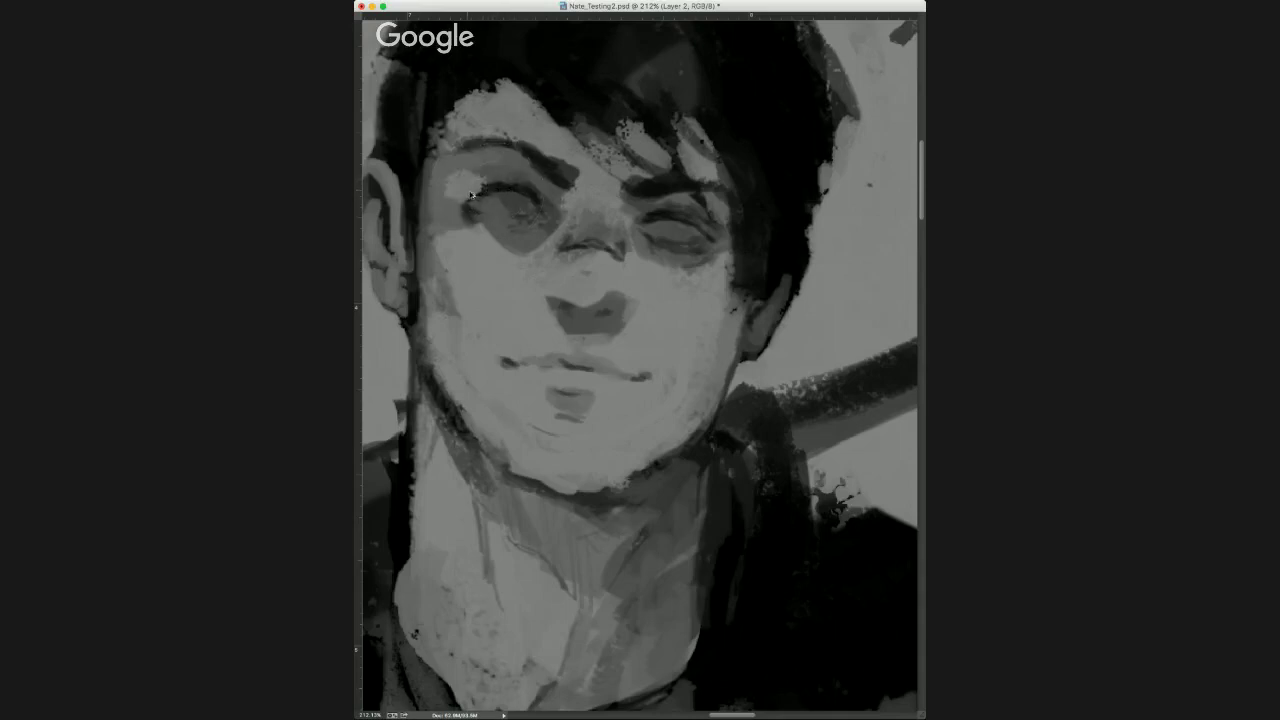
left_click_drag(448, 200, 448, 228)
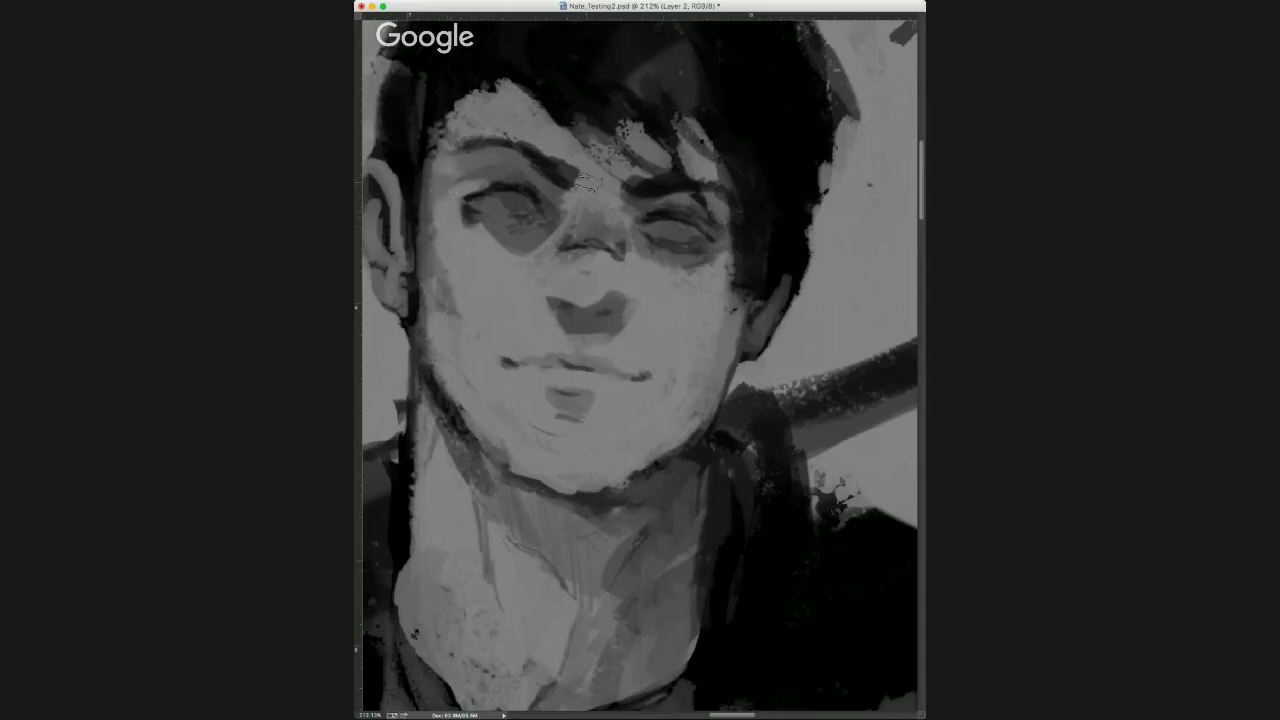
scroll(708, 278, "down", 3)
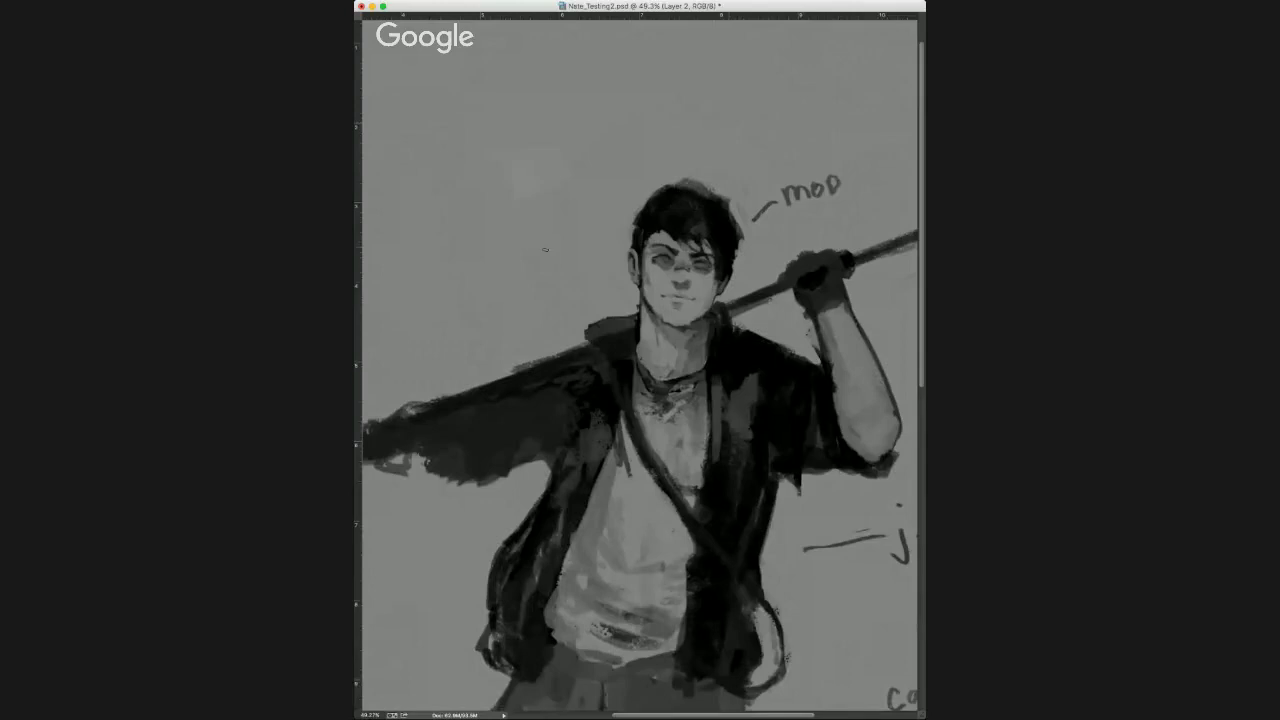
Sketch round irises between the eyelids of both eyes.
scroll(545, 249, "up", 6)
left_click_drag(638, 199, 544, 410)
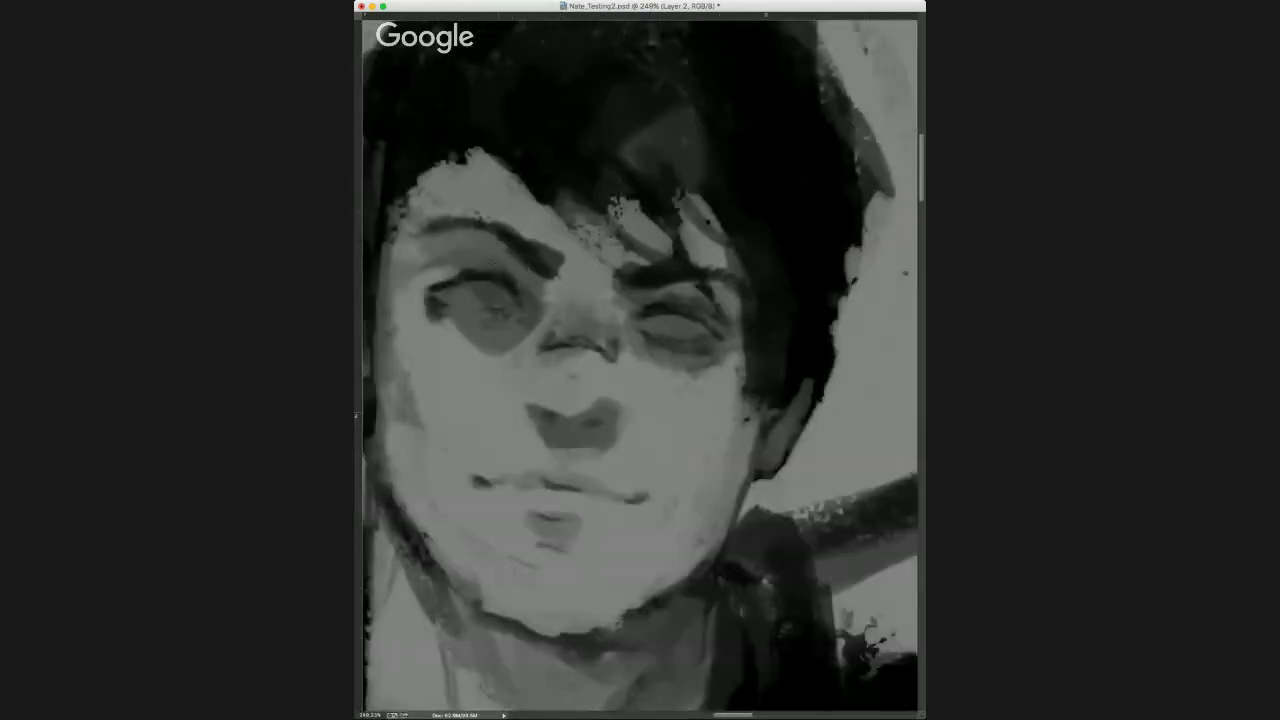
scroll(511, 272, "left", 2)
scroll(511, 272, "down", 1)
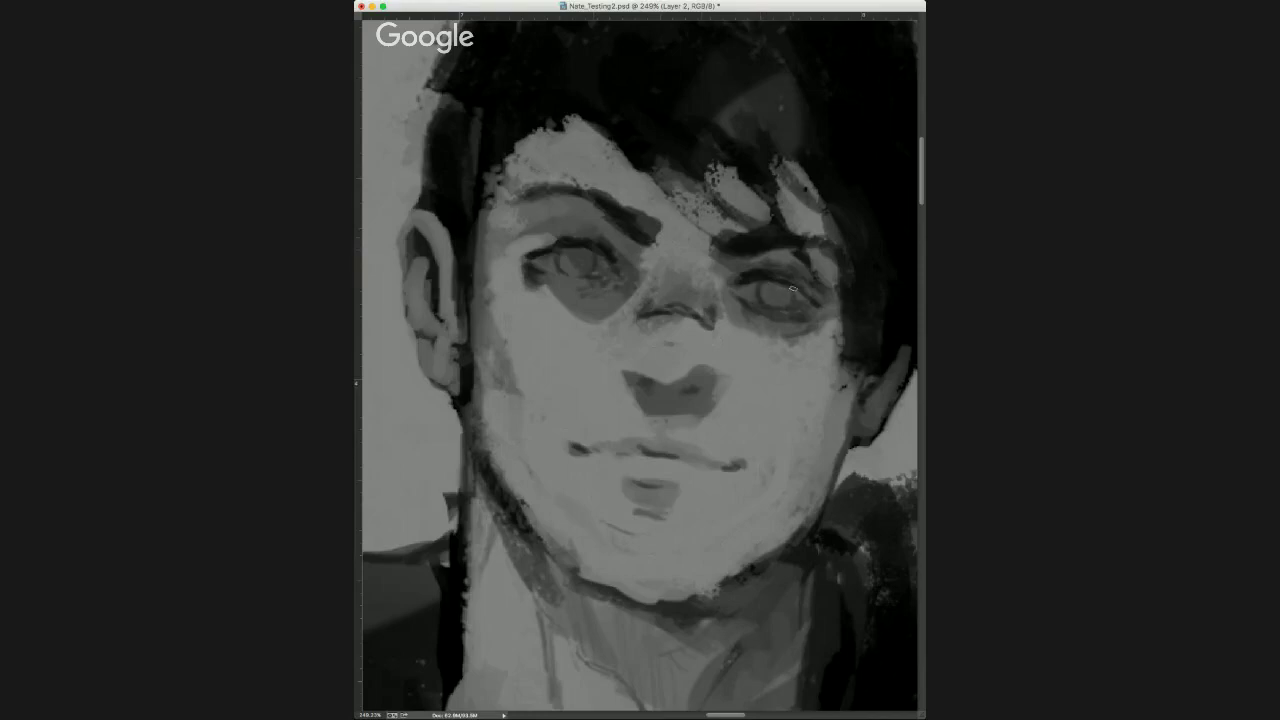
scroll(790, 288, "down", 5)
scroll(655, 175, "up", 5)
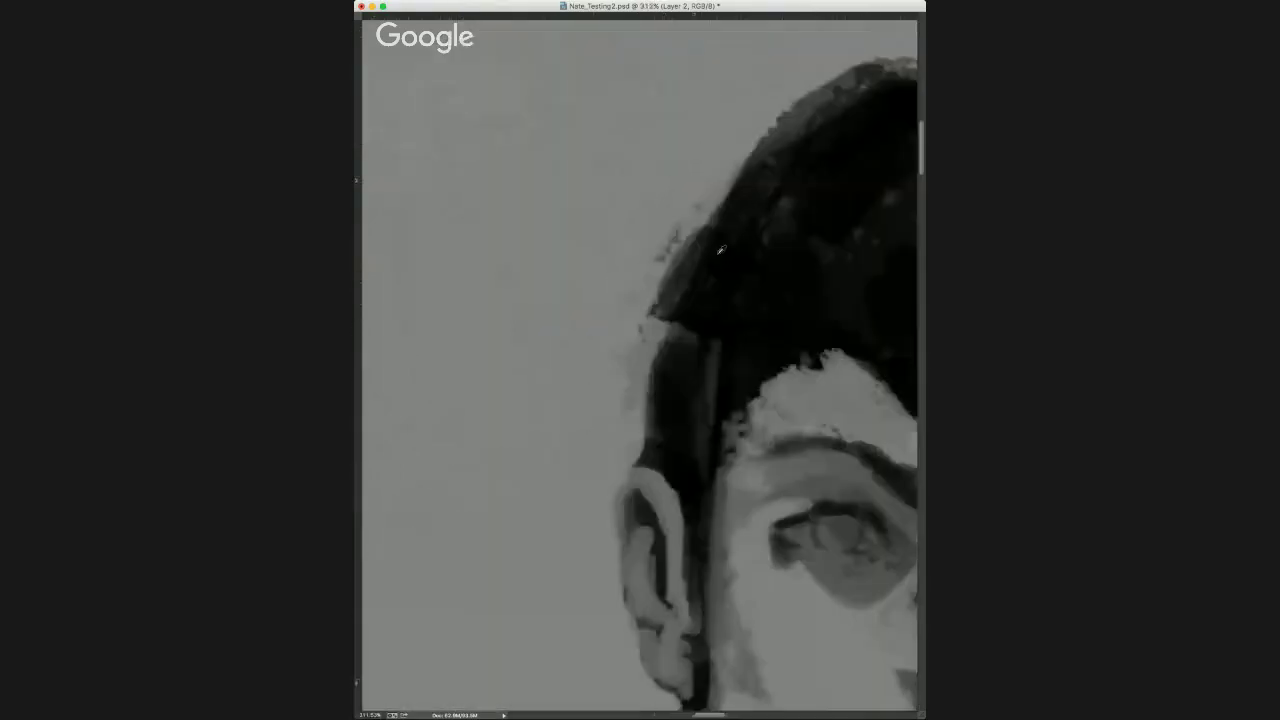
scroll(781, 301, "down", 5)
left_click_drag(800, 328, 677, 295)
scroll(677, 296, "up", 4)
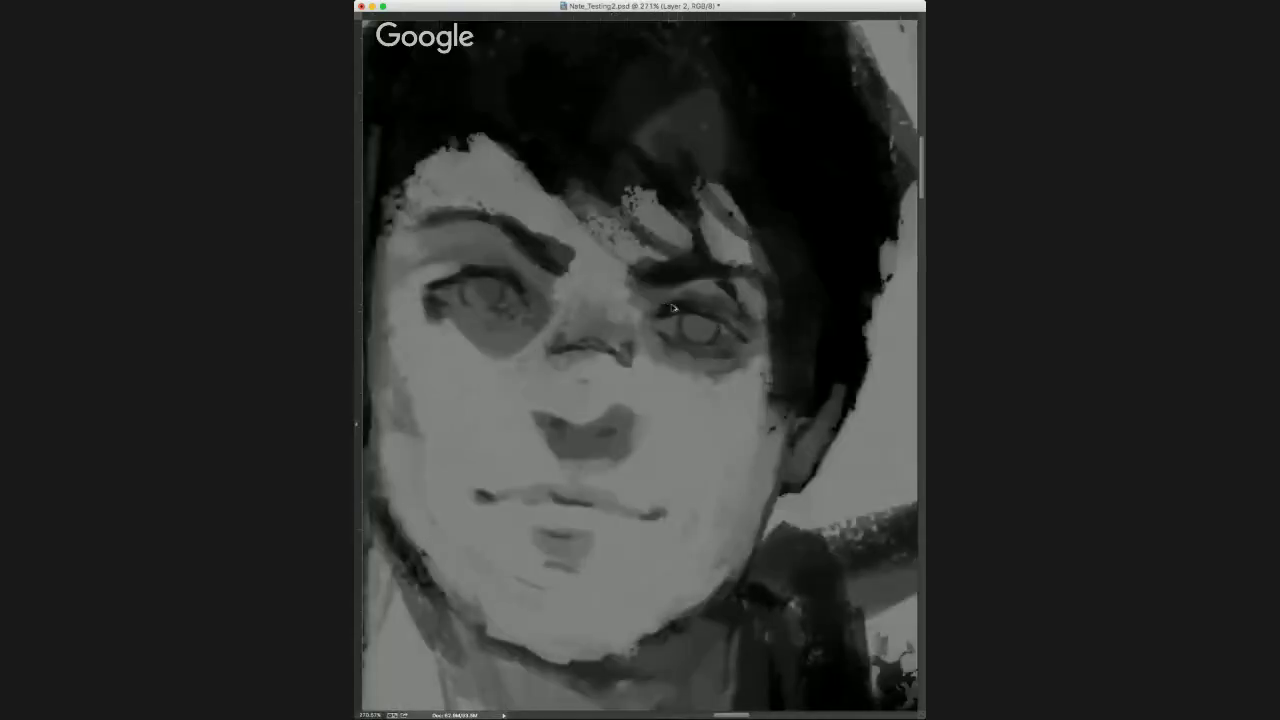
Add pupils and lighter iris tones to both eyes and sharpen the surrounding lid lines.
left_click_drag(716, 342, 684, 317)
left_click_drag(450, 298, 441, 290)
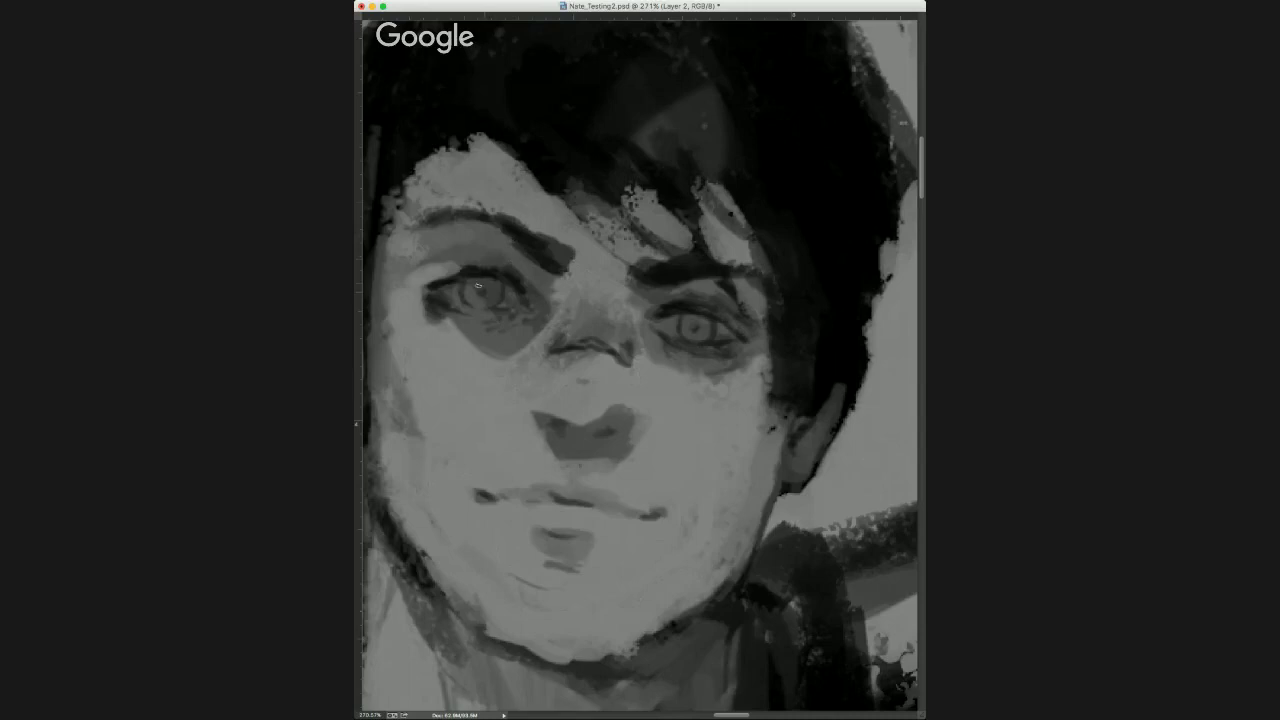
left_click(570, 286, "alt")
mouse_move(479, 301)
left_mouse_down()
mouse_move(470, 294)
mouse_move(496, 297)
left_mouse_up()
key("super+0")
scroll(718, 331, "down", 4)
scroll(734, 359, "up", 4)
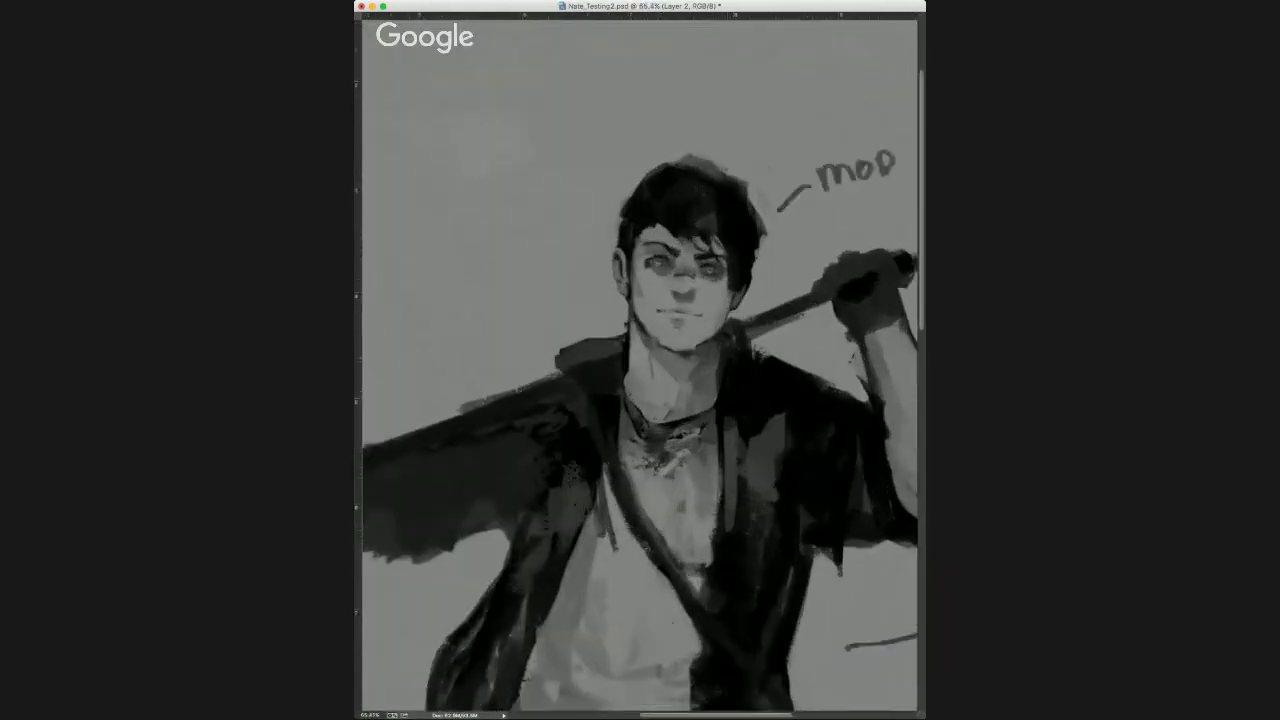
Refine the face shading around the nose tip, beneath the eyes and along the shadowed cheek beside the ear.
scroll(597, 331, "up", 5)
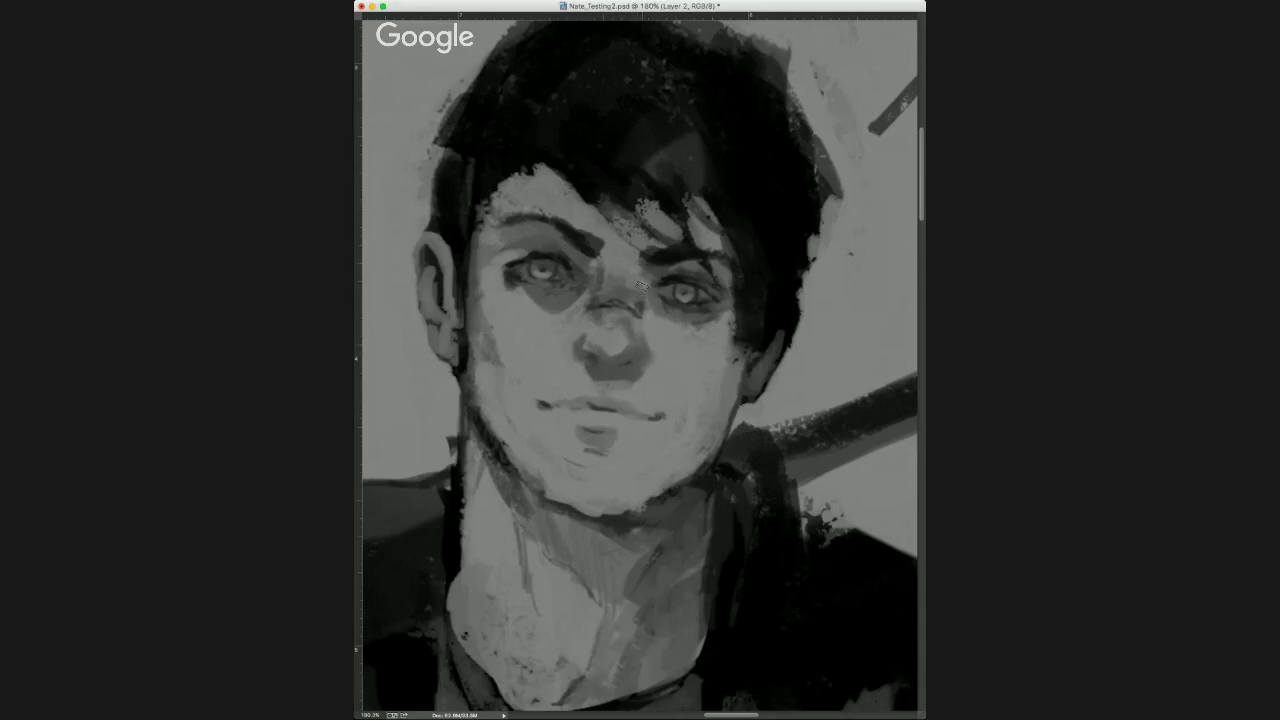
left_click(558, 315, "alt")
left_click(571, 314, "alt")
left_click_drag(576, 310, 542, 297)
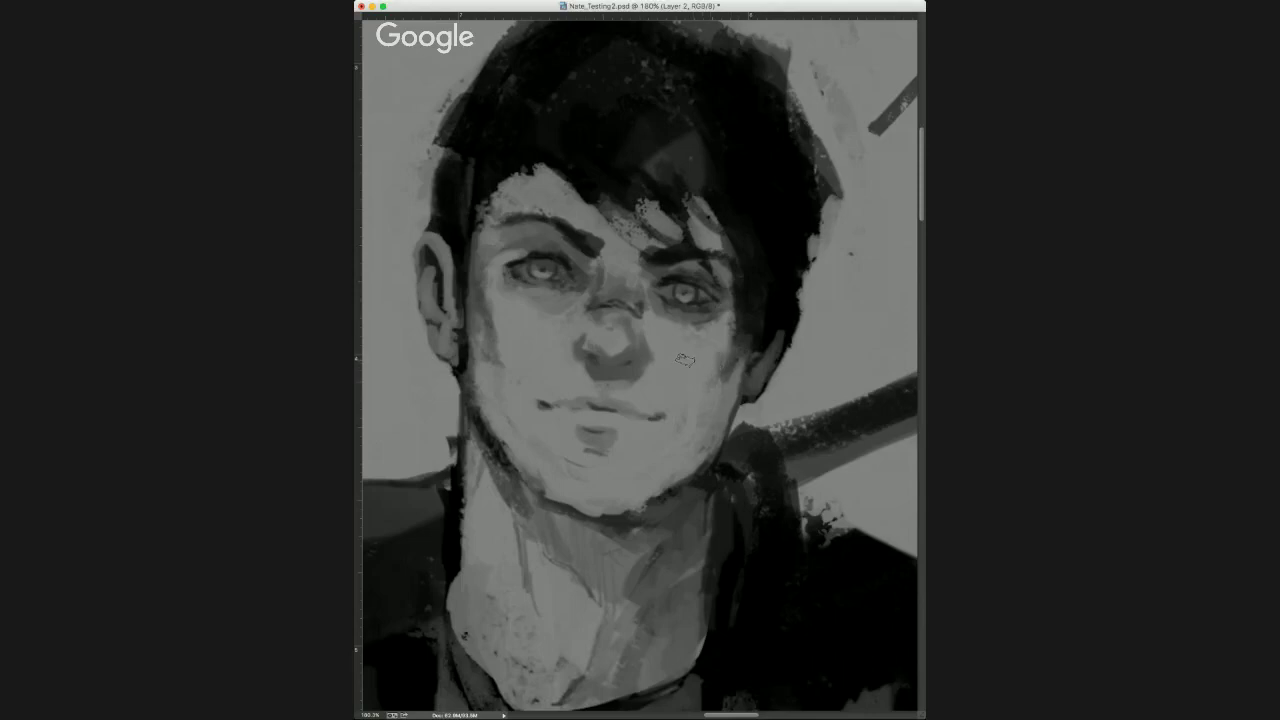
scroll(684, 365, "down", 2)
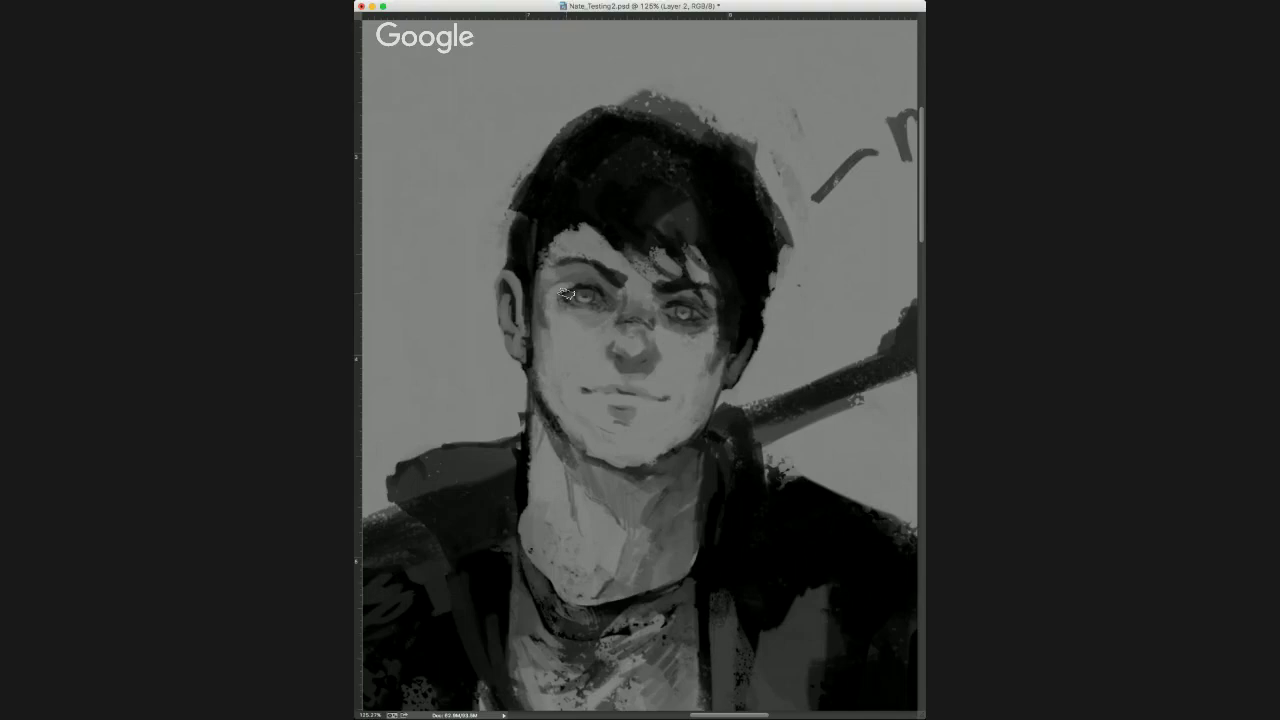
scroll(621, 412, "down", 5)
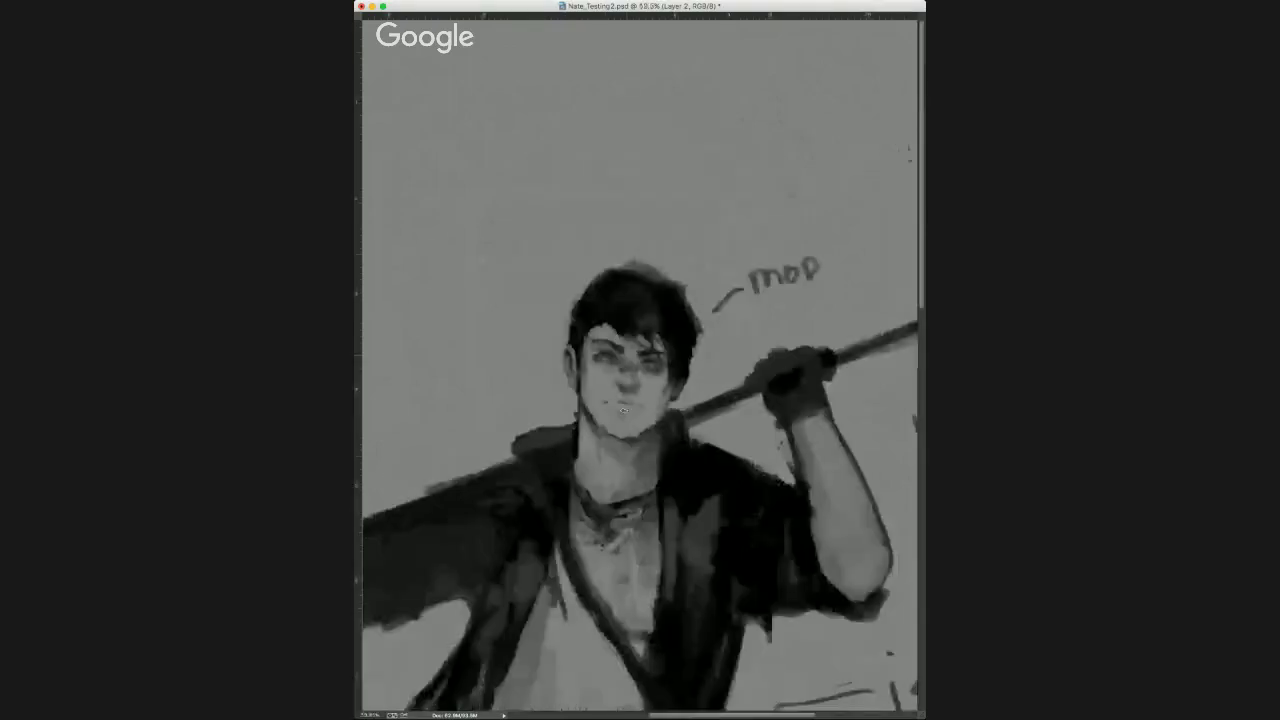
left_click_drag(659, 397, 662, 334)
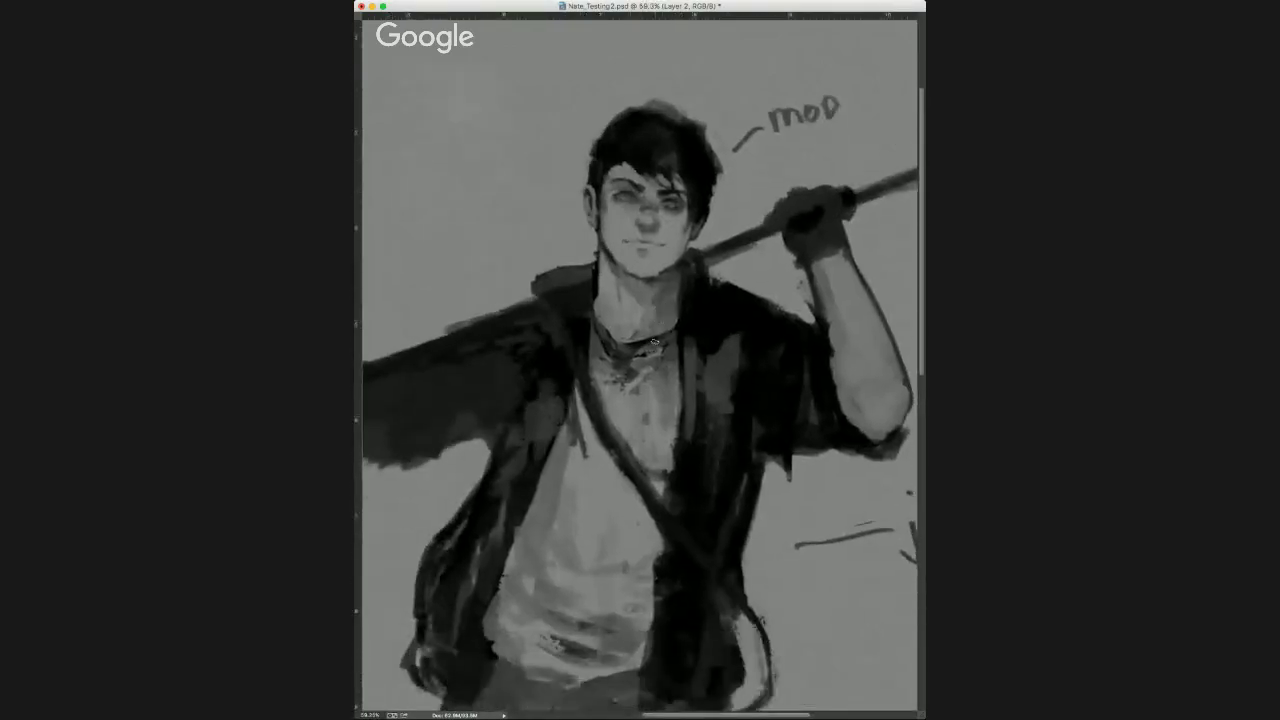
Shade light stubble along the jawline and around the chin.
scroll(688, 240, "up", 5)
scroll(692, 152, "up", 3)
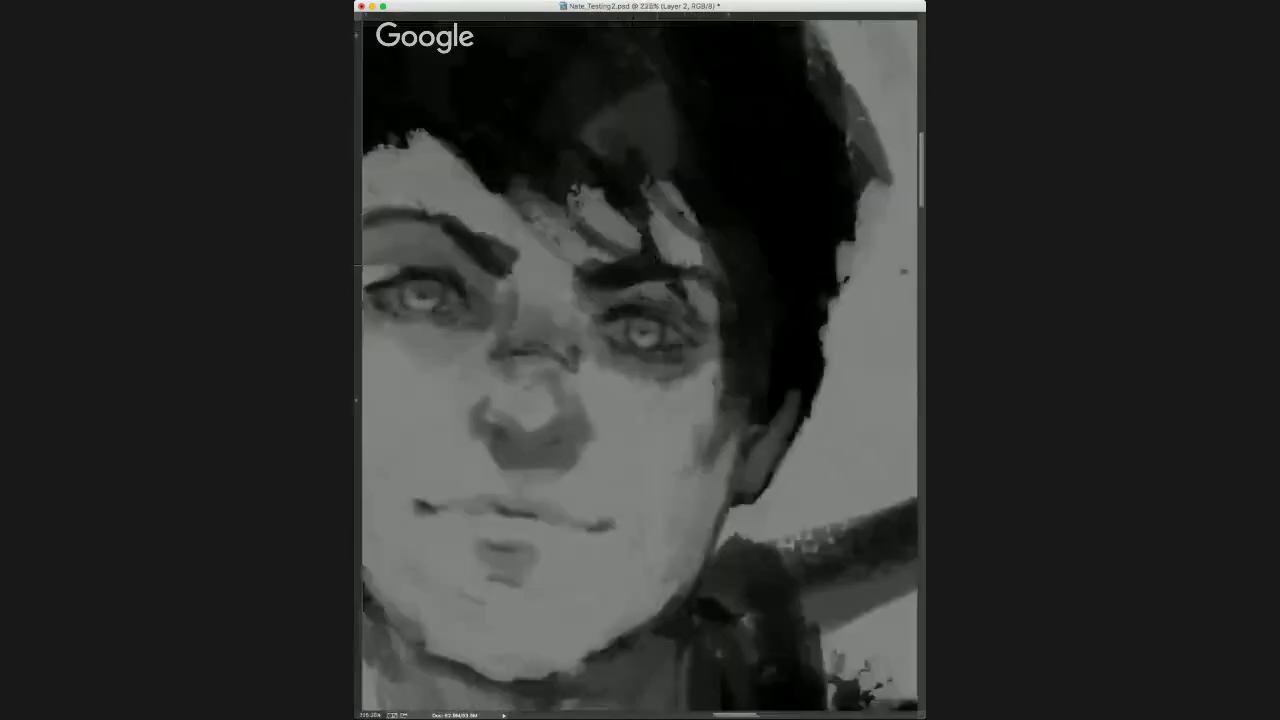
left_click_drag(620, 348, 714, 358)
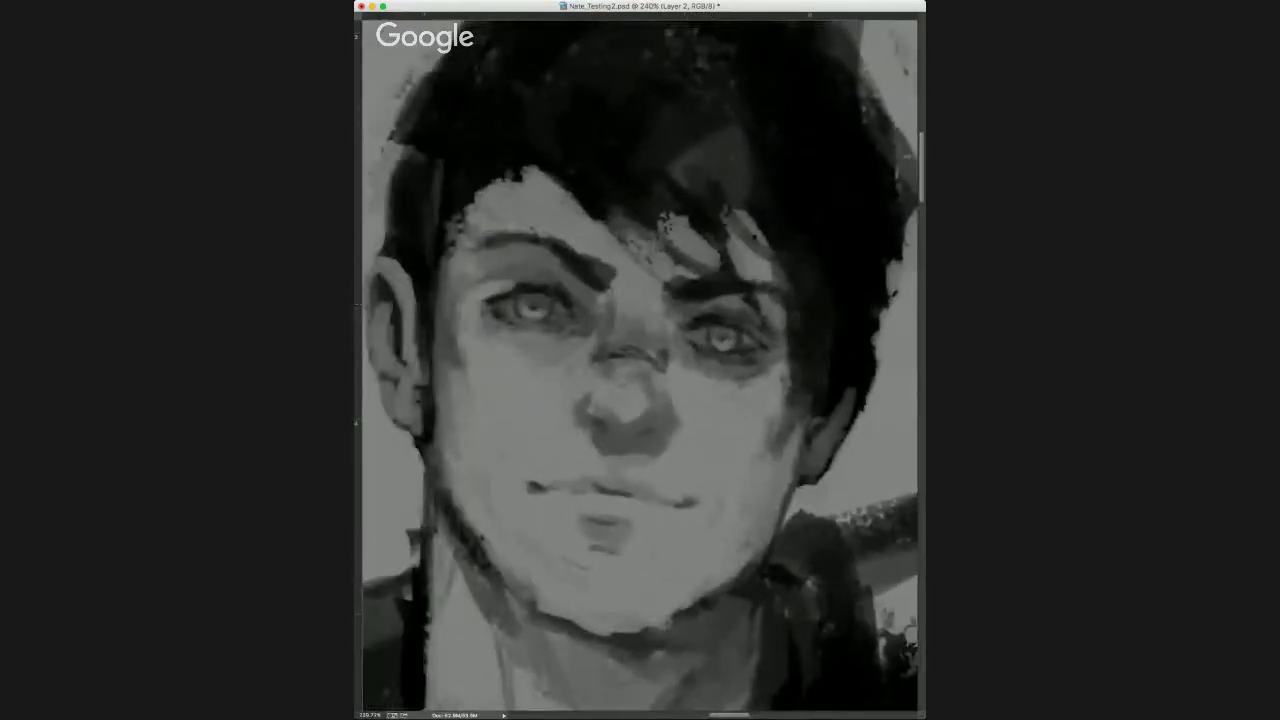
left_click(707, 290, "alt")
scroll(539, 203, "down", 2)
scroll(511, 302, "down", 3)
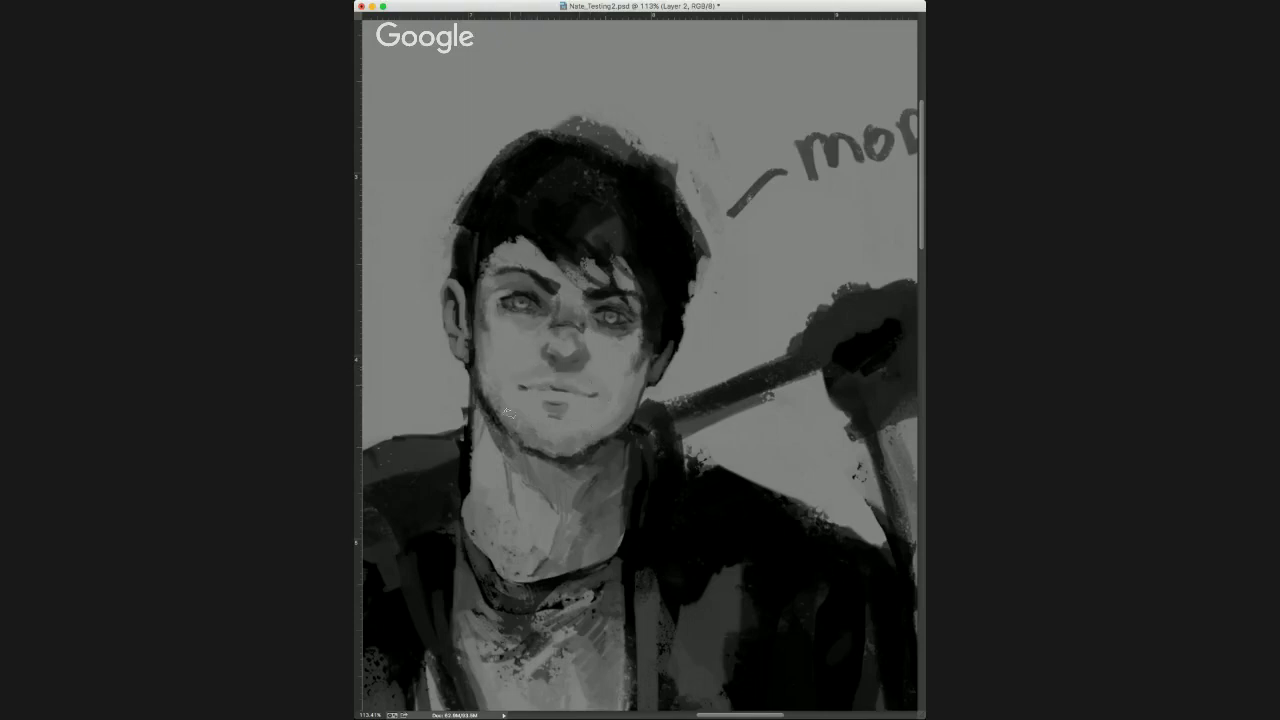
left_click_drag(552, 376, 381, 155)
mouse_move(569, 404)
left_mouse_down()
mouse_move(605, 335)
mouse_move(650, 298)
mouse_move(648, 258)
left_mouse_up()
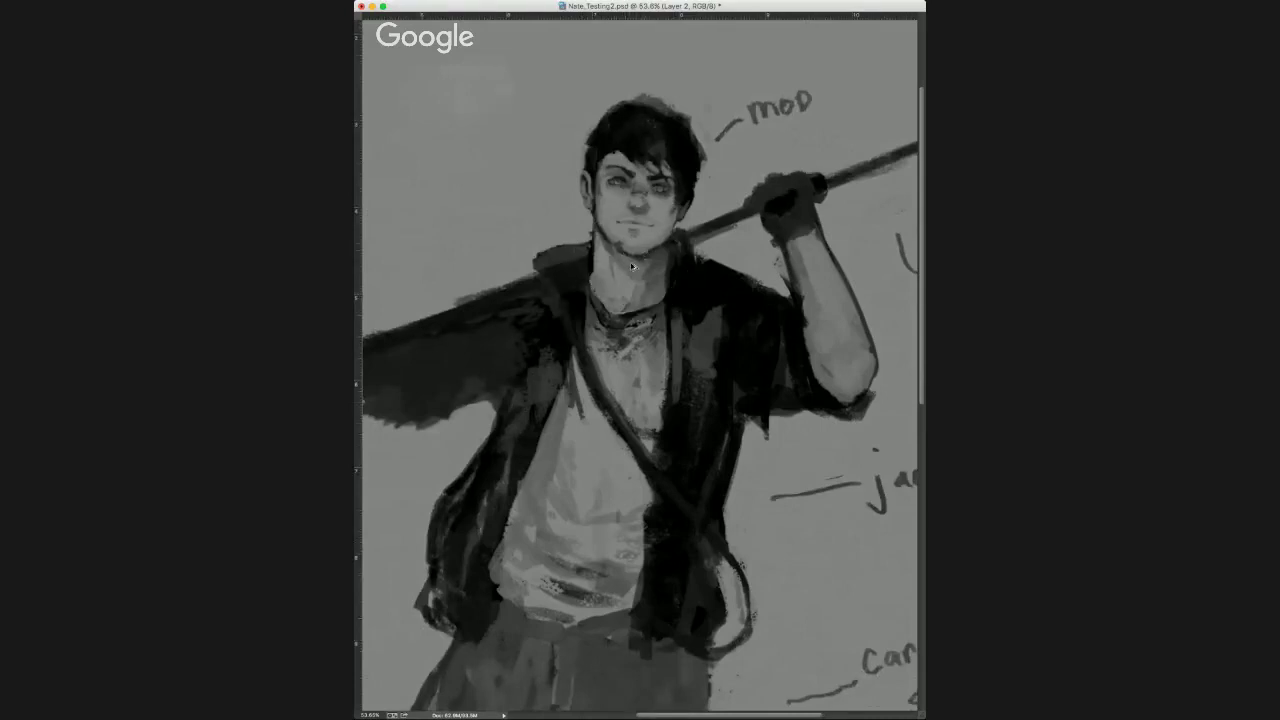
Build up a darker short beard under the chin and add a faint moustache tone above the upper lip.
left_click_drag(623, 250, 630, 251)
scroll(622, 253, "up", 8)
left_click_drag(624, 243, 598, 305)
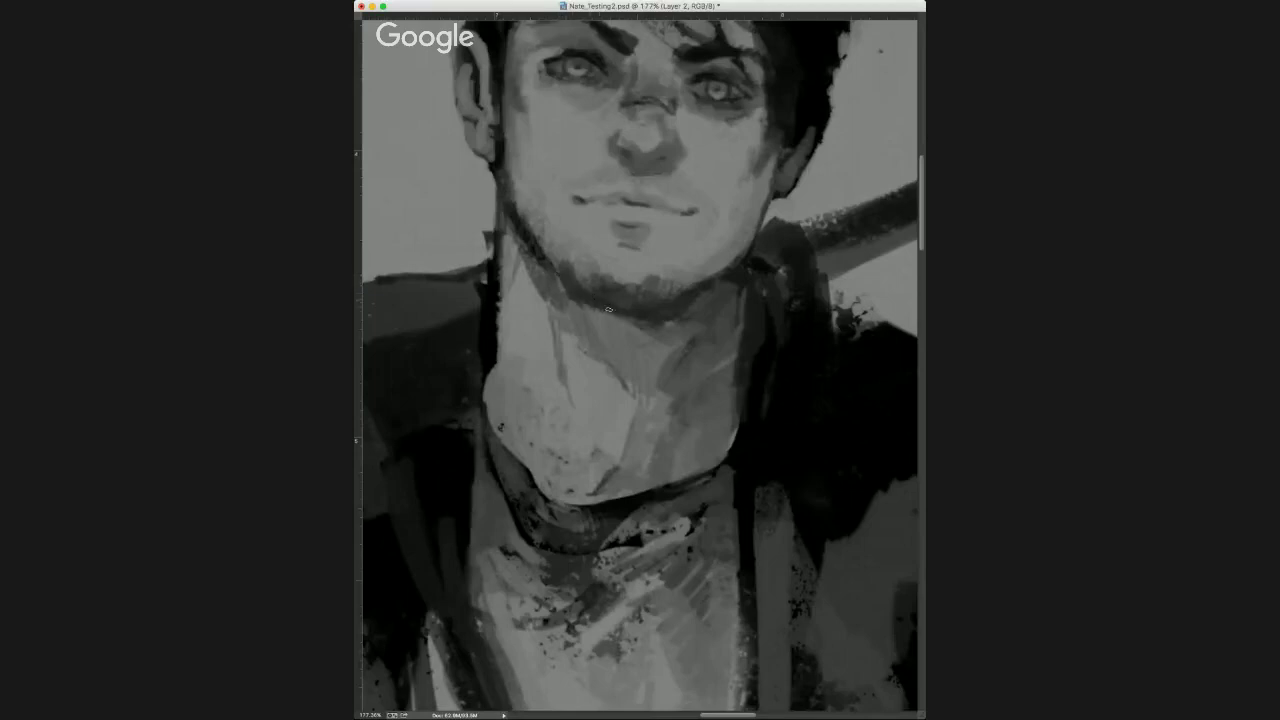
left_click(759, 296)
left_click_drag(639, 231, 612, 296)
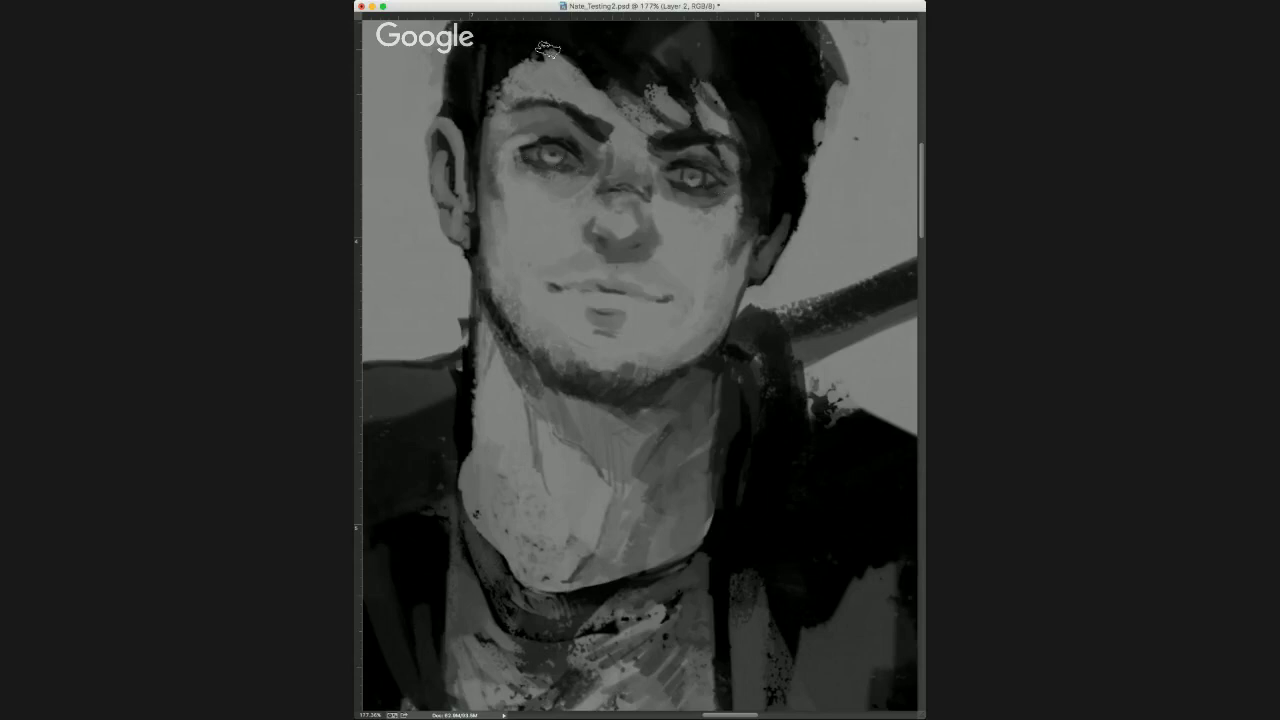
scroll(600, 165, "down", 10)
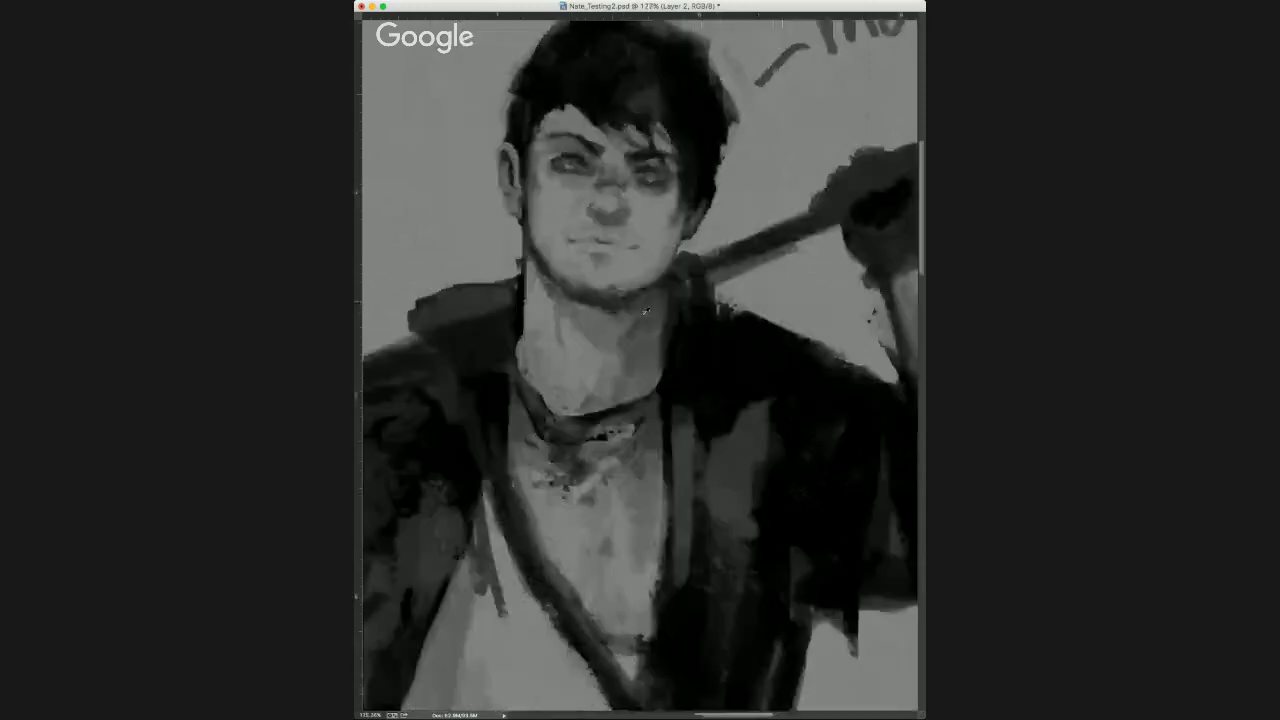
scroll(580, 200, "up", 2)
scroll(575, 200, "up", 3)
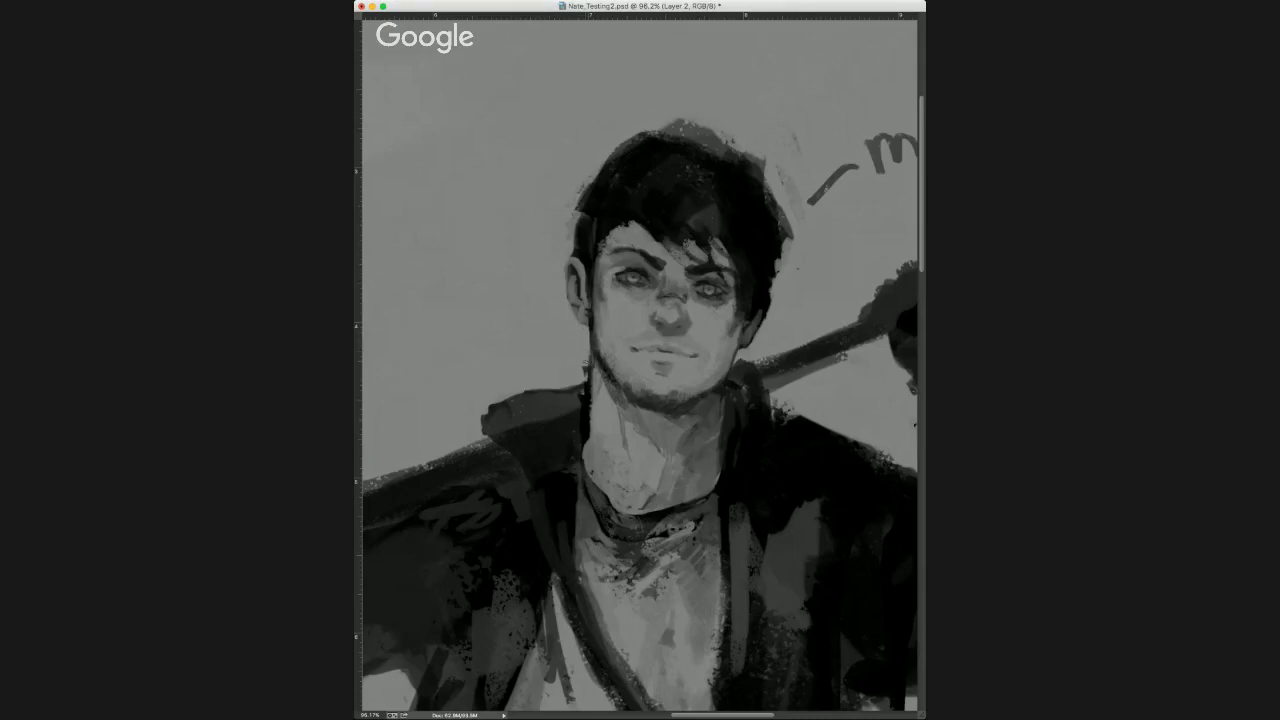
Touch up the jaw edge below the ear and trim the hair silhouette with the background tone.
mouse_move(587, 356)
left_mouse_down()
mouse_move(586, 382)
mouse_move(599, 364)
left_mouse_up()
left_click(596, 351, "alt")
left_click(596, 360, "alt")
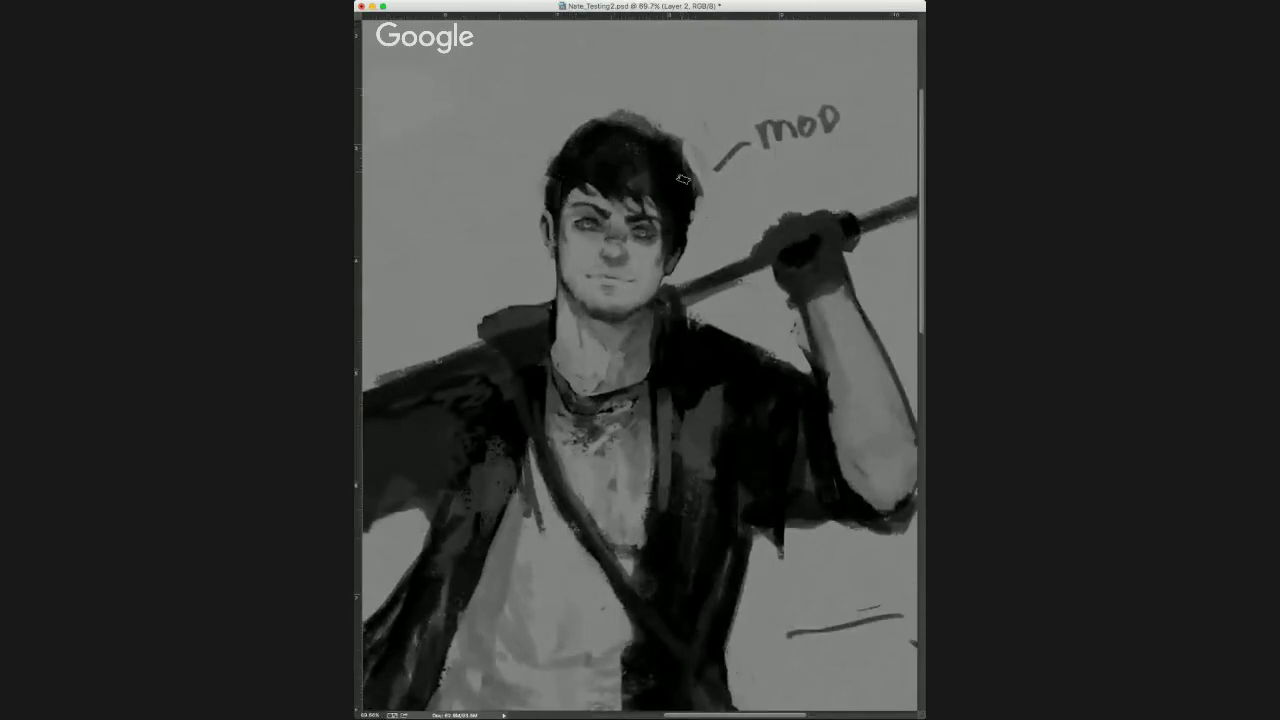
mouse_move(686, 150)
left_mouse_down()
mouse_move(700, 203)
mouse_move(640, 114)
mouse_move(578, 116)
mouse_move(545, 144)
mouse_move(530, 189)
left_mouse_up()
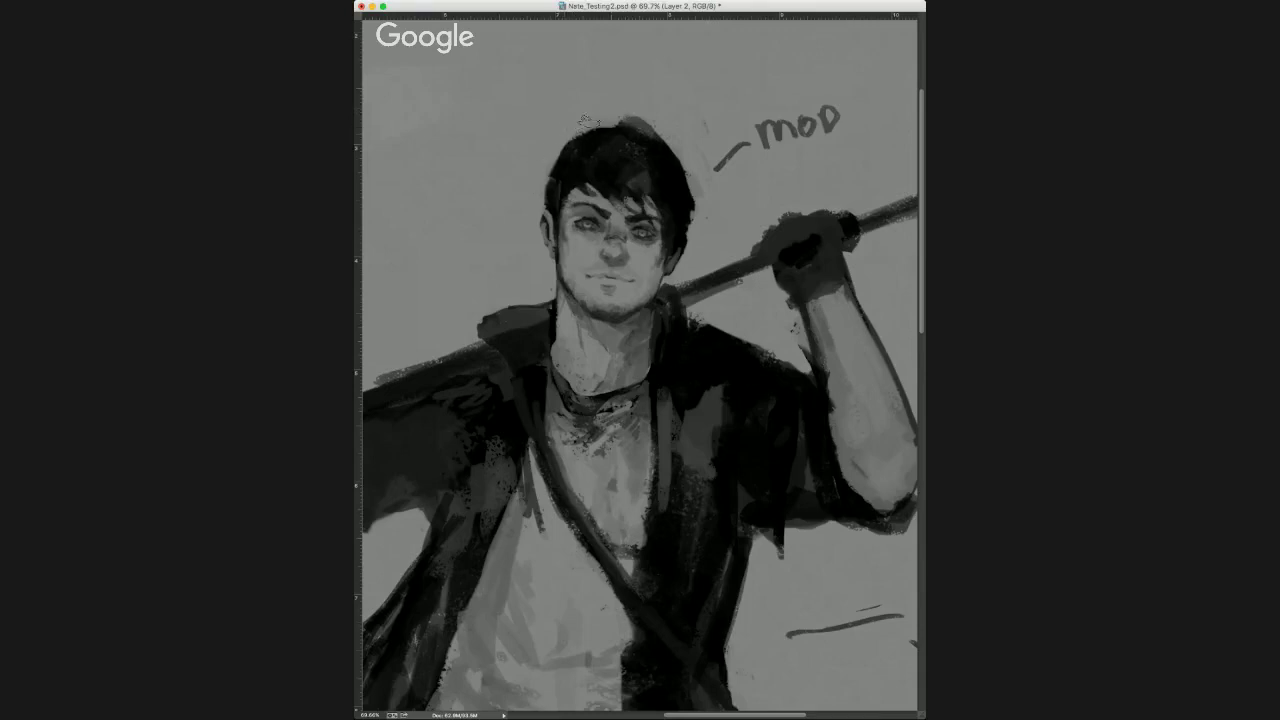
scroll(628, 140, "down", 3)
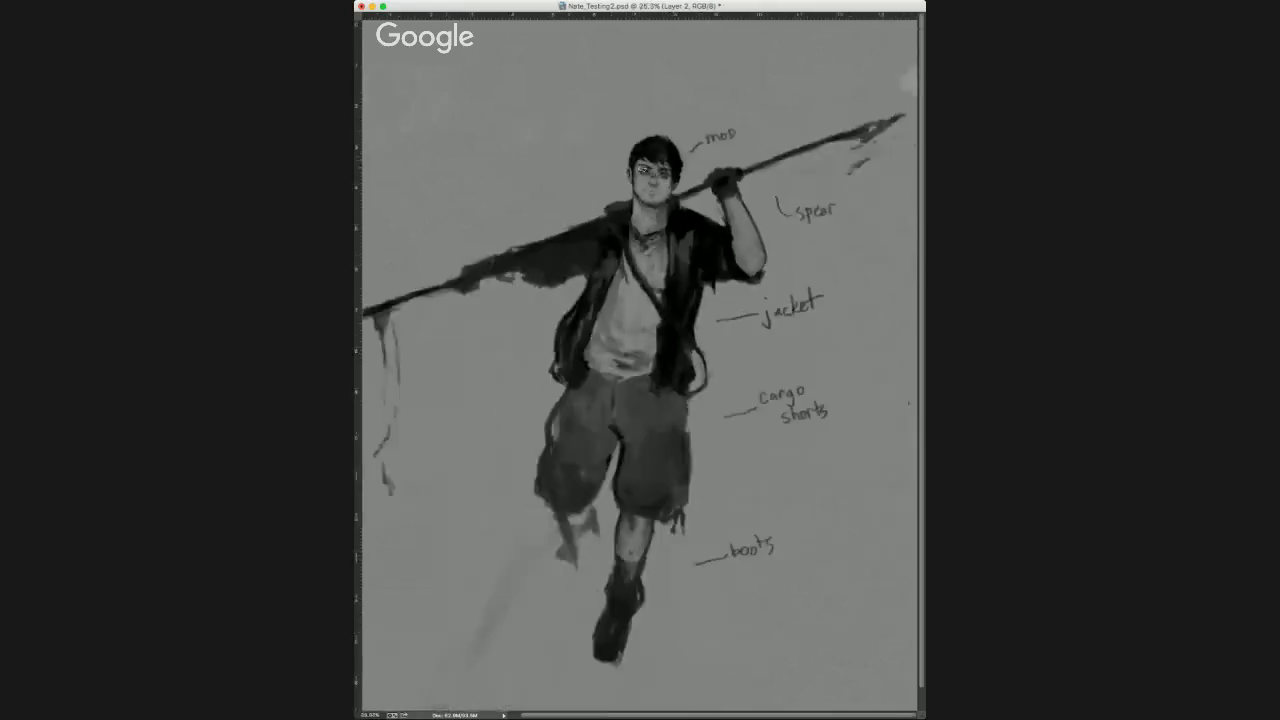
scroll(630, 165, "up", 2)
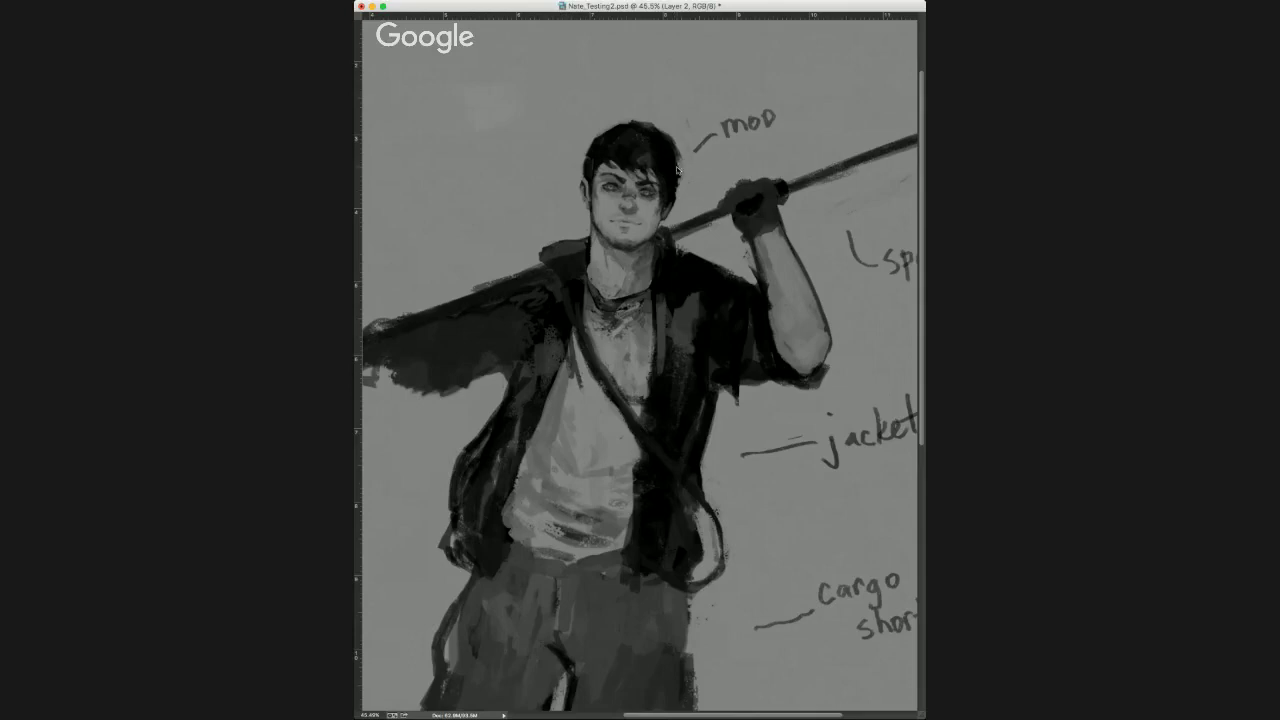
Paint pointed dark locks along the side of the hair, the crown edge and the fringe.
left_click_drag(680, 172, 676, 195)
left_click_drag(627, 123, 612, 127)
left_click_drag(632, 170, 652, 172)
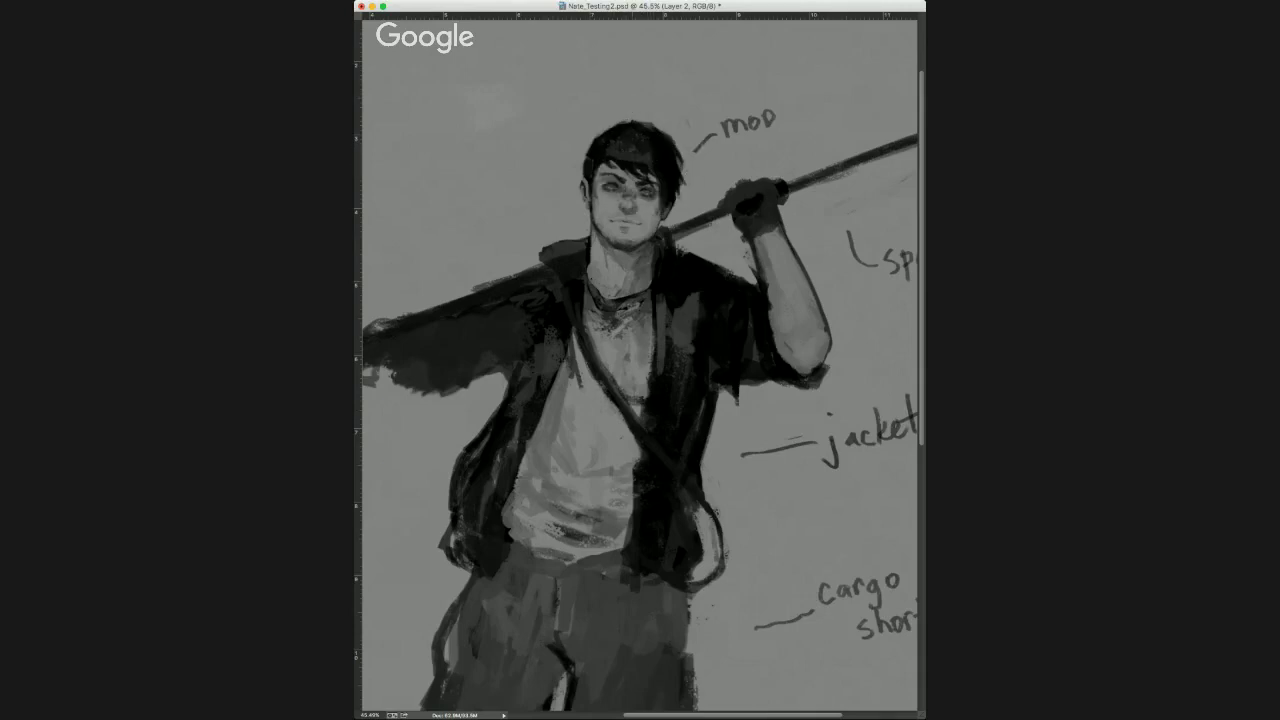
Fill the crown of the hair with a sampled dark grey midtone above the black fringe.
left_click(648, 159, "alt")
left_click_drag(654, 152, 667, 177)
left_click(659, 163, "alt")
scroll(663, 170, "down", 3)
scroll(648, 153, "down", 3)
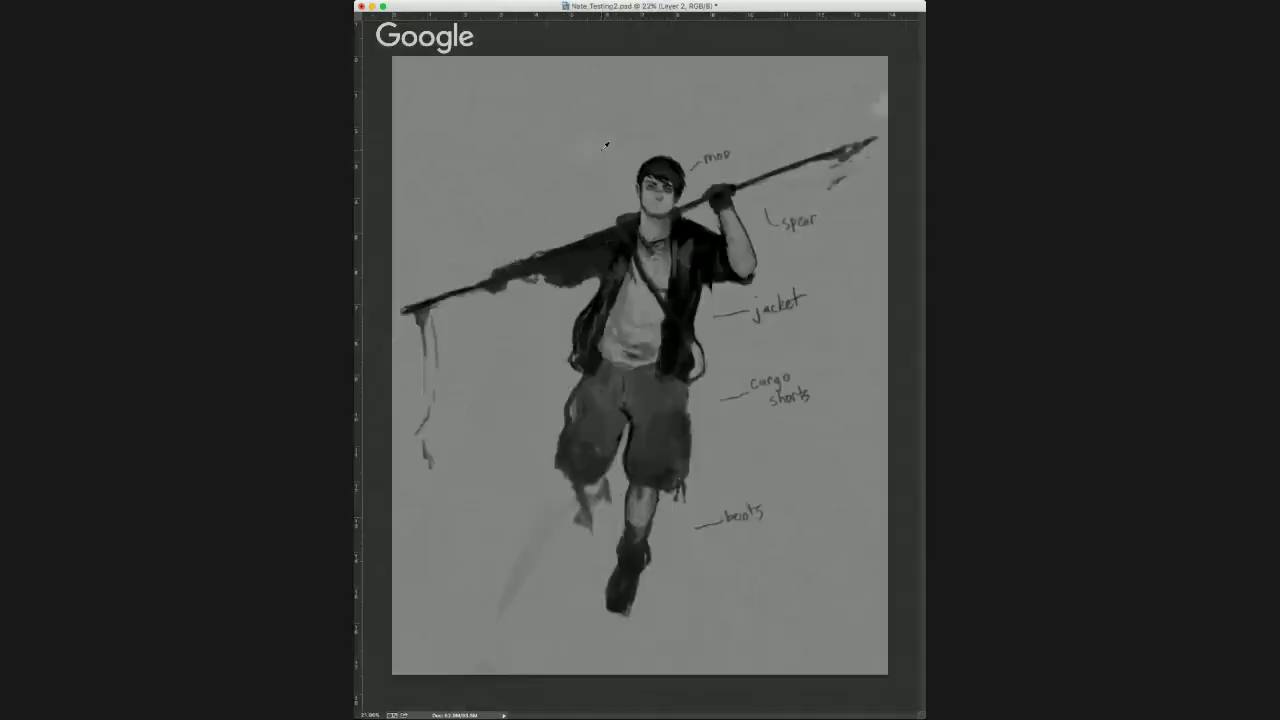
Extend the dark hair down over the temple and upper ear on the character's right side.
scroll(606, 146, "up", 2)
left_click_drag(603, 158, 576, 177)
scroll(567, 170, "right", 3)
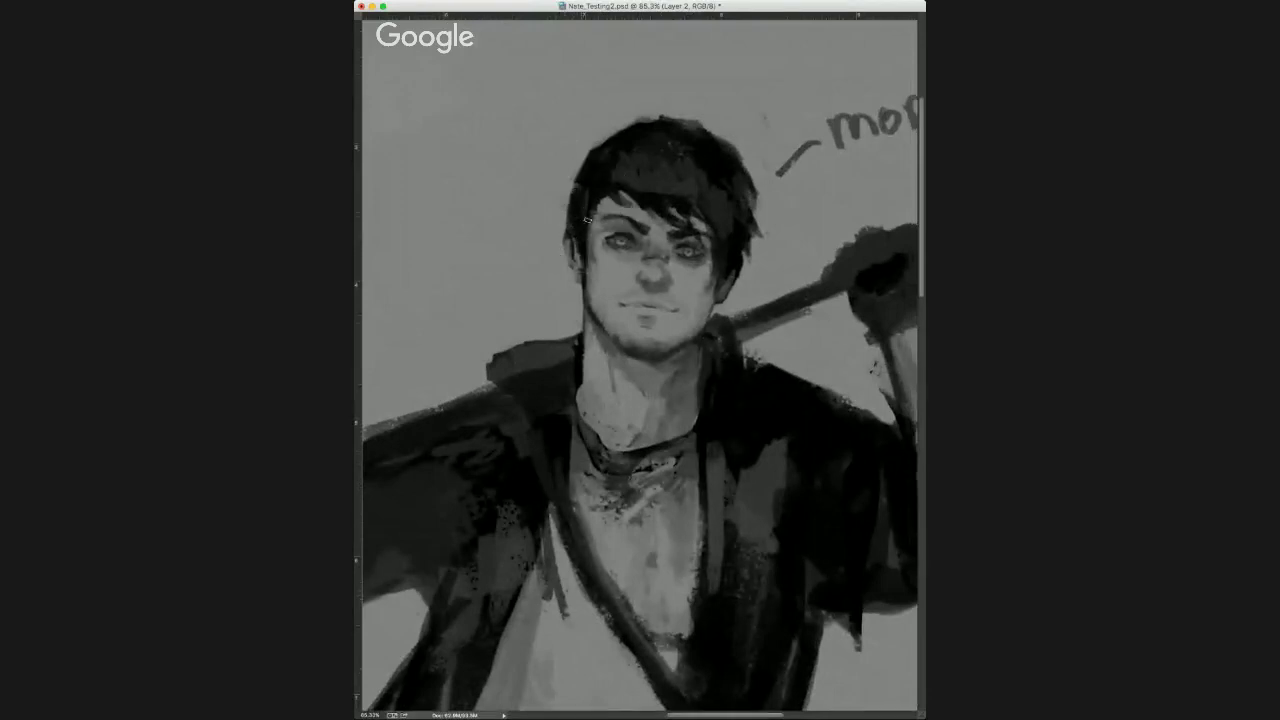
Adjust the lasso-selected eye on the character's right side, apply the transform and clear the selection.
mouse_move(601, 208)
left_mouse_down()
mouse_move(606, 192)
mouse_move(602, 204)
left_mouse_up()
left_click_drag(704, 238, 630, 240)
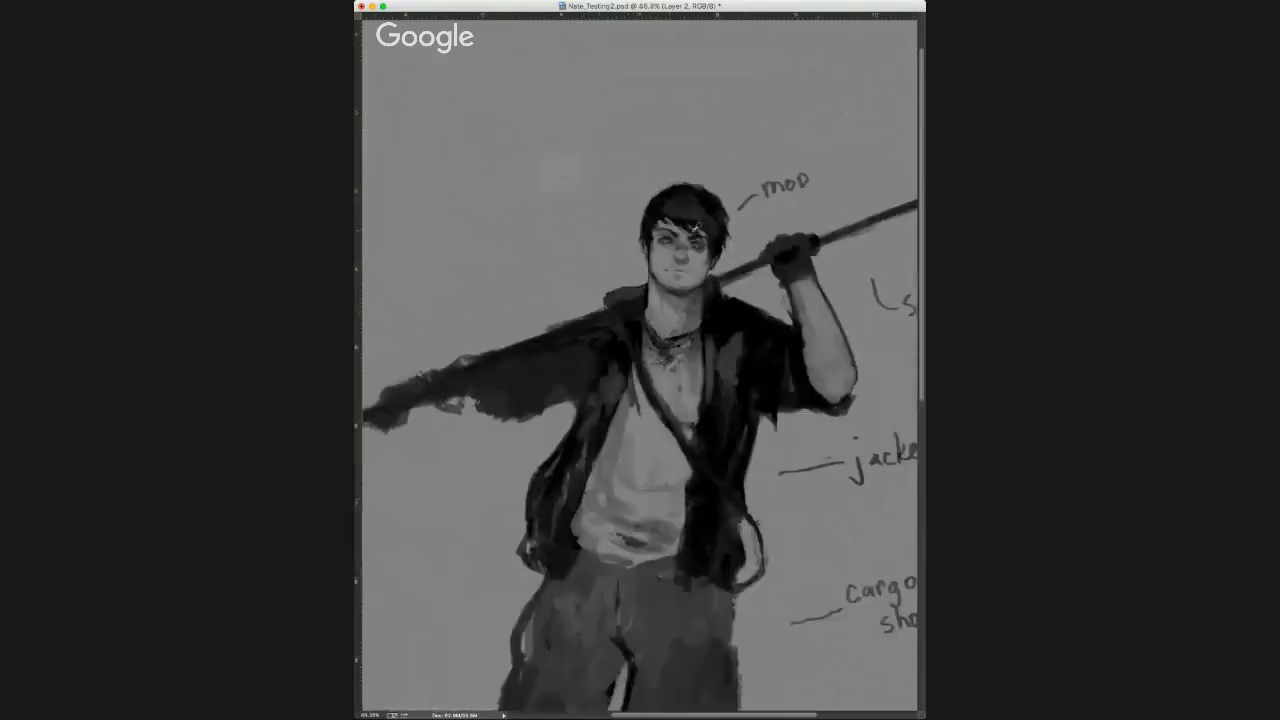
scroll(684, 245, "up", 4)
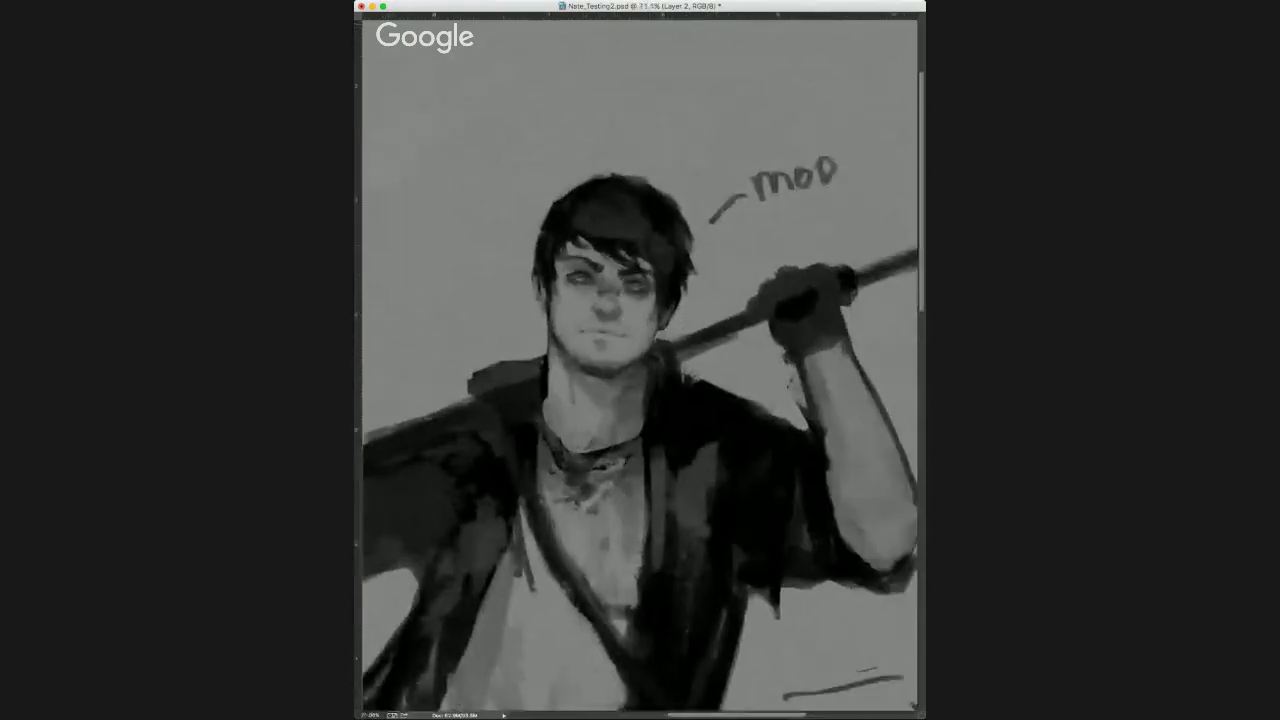
scroll(628, 258, "up", 2)
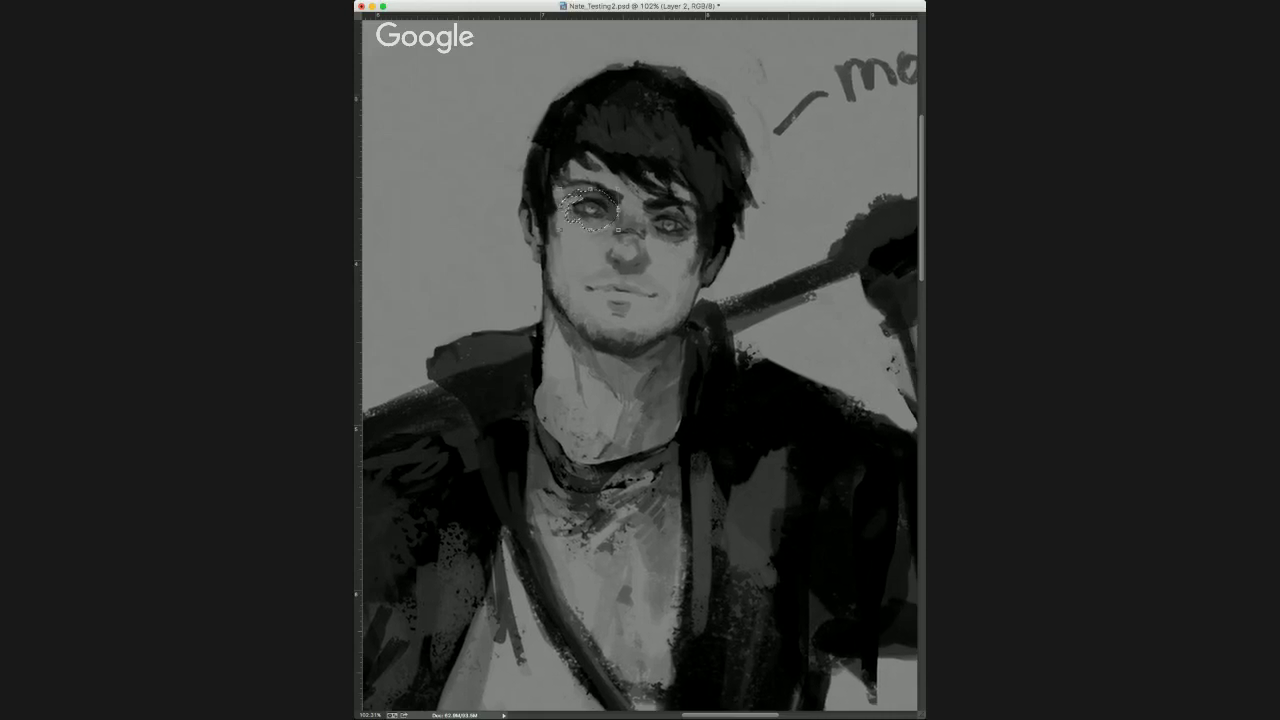
key("Return")
key("super+d")
Lasso the character's left eye, nudge it up slightly with Free Transform, apply it and deselect.
mouse_move(652, 255)
left_mouse_down()
mouse_move(692, 248)
mouse_move(697, 233)
mouse_move(685, 213)
mouse_move(645, 222)
left_mouse_up()
key("super+t")
key("Up")
key("Up")
key("Up")
key("Up")
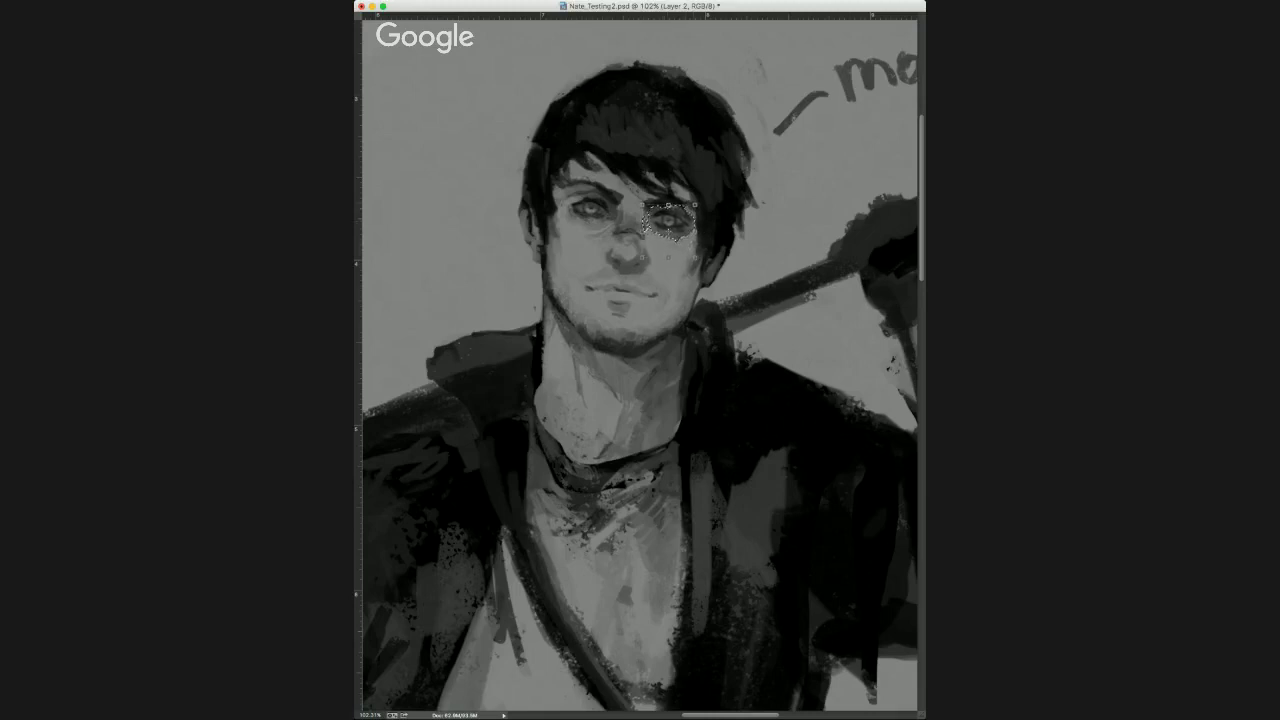
key("Return")
key("super+d")
left_click_drag(648, 277, 644, 237)
scroll(620, 246, "down", 10)
scroll(620, 248, "up", 2)
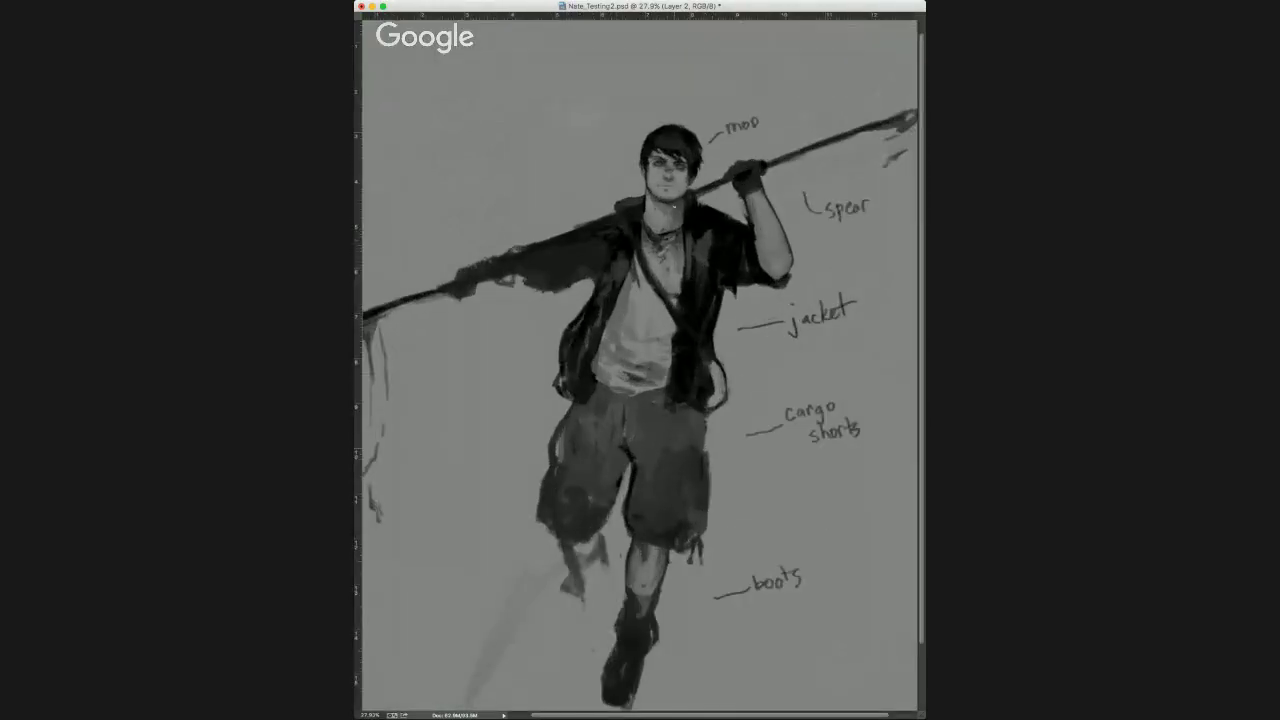
Paint the open jacket front beside the shirt down to the waist with a sampled tone.
mouse_move(792, 275)
left_mouse_down()
mouse_move(607, 71)
mouse_move(387, 383)
left_mouse_up()
key("super+z")
left_click(692, 250, "alt")
left_click_drag(685, 281, 669, 382)
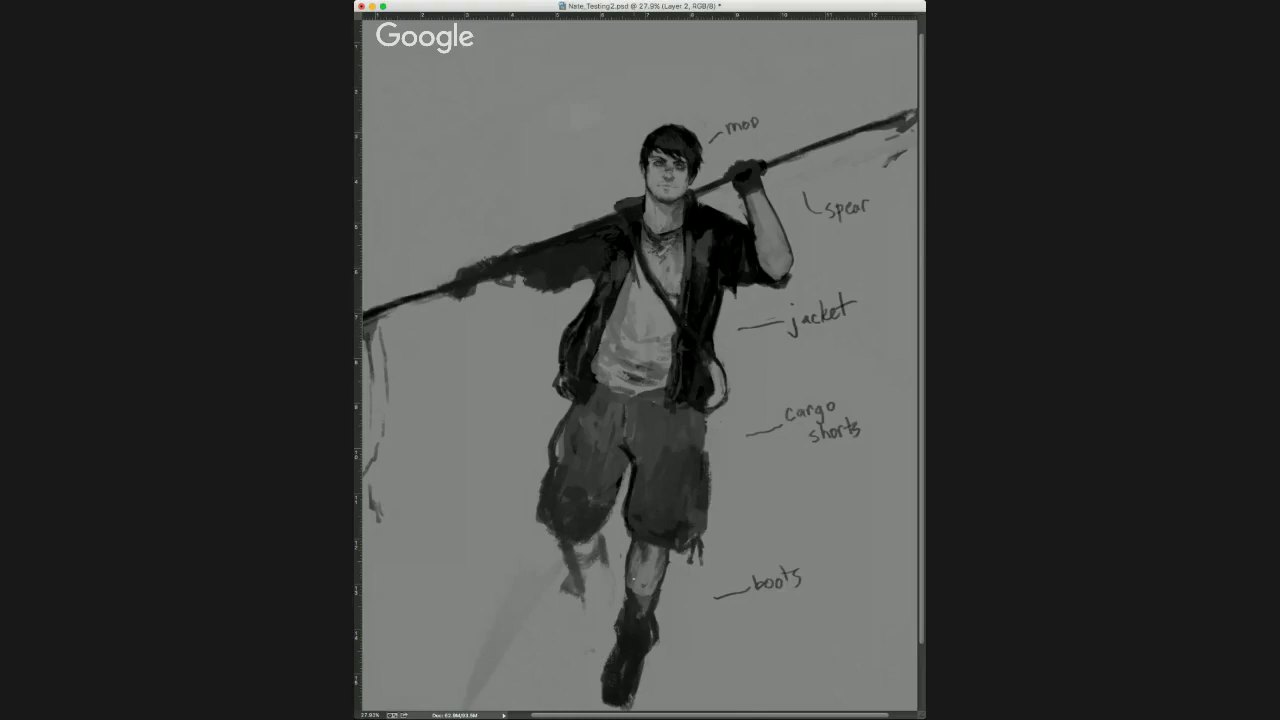
Darken the crotch of the shorts and shade the folds on the character's right short leg.
left_click(627, 450)
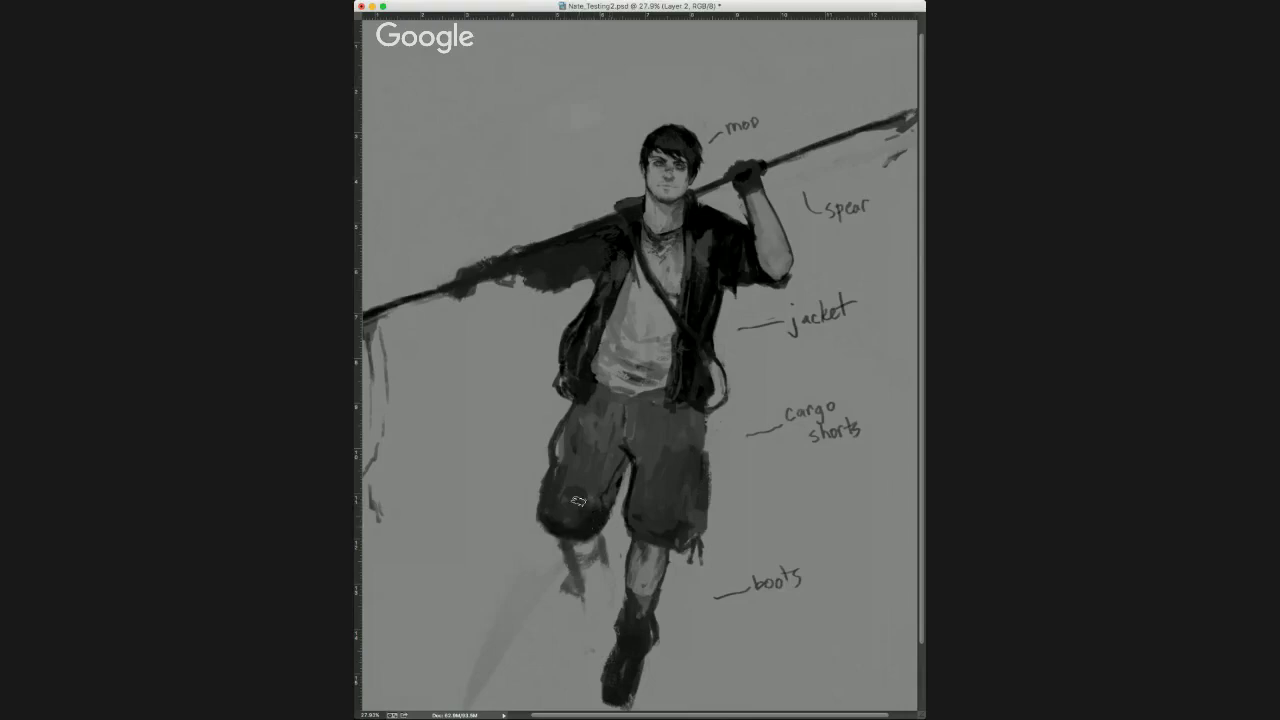
left_click_drag(566, 485, 561, 511)
mouse_move(566, 436)
left_mouse_down()
mouse_move(557, 455)
mouse_move(570, 424)
mouse_move(556, 462)
left_mouse_up()
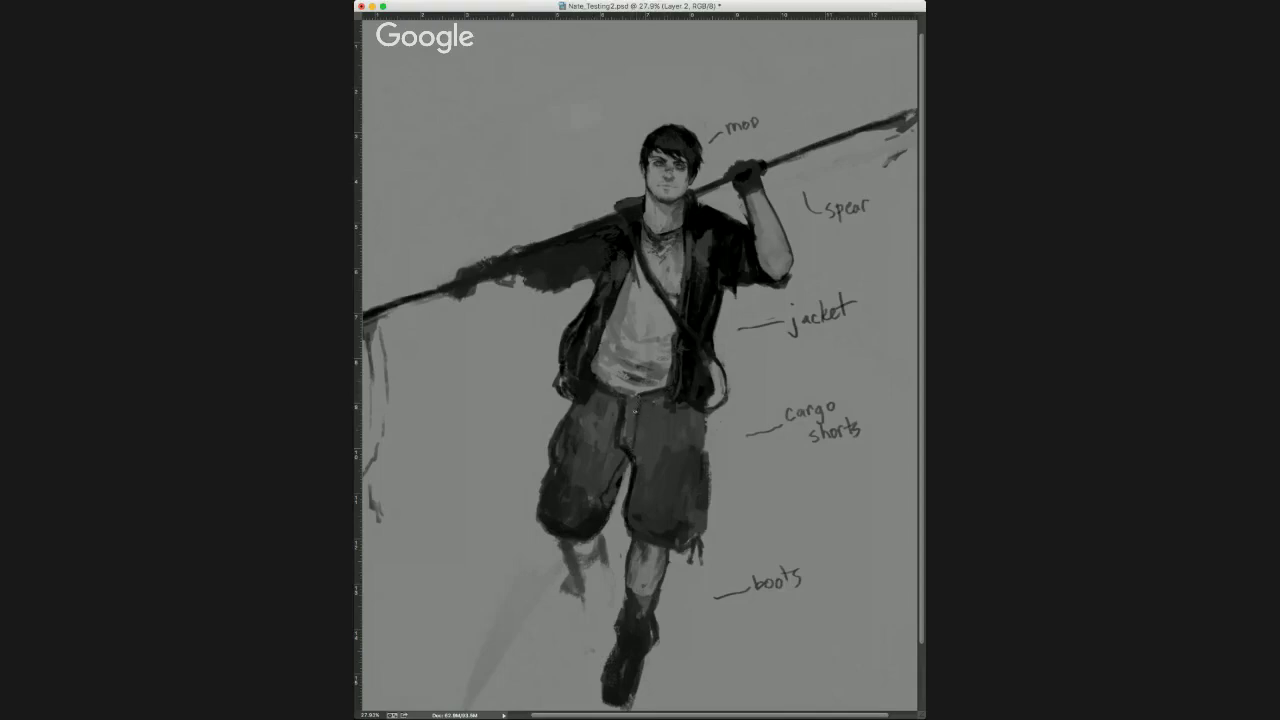
Define the fly and waistband of the shorts and paint a cargo pocket on the outer side of the character's left leg.
left_click(638, 414)
left_click(645, 393)
left_click_drag(706, 426, 706, 452)
left_click_drag(693, 495, 694, 522)
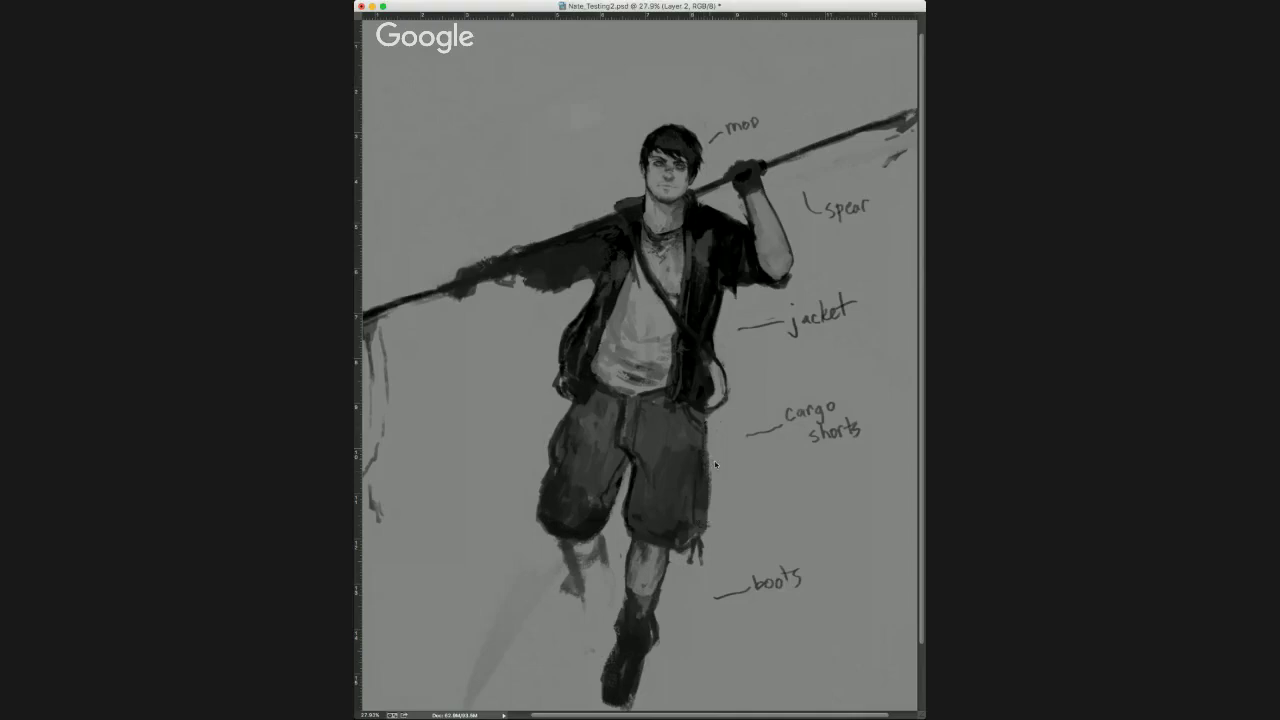
mouse_move(706, 454)
left_mouse_down()
mouse_move(708, 520)
mouse_move(706, 490)
mouse_move(696, 542)
mouse_move(668, 546)
left_mouse_up()
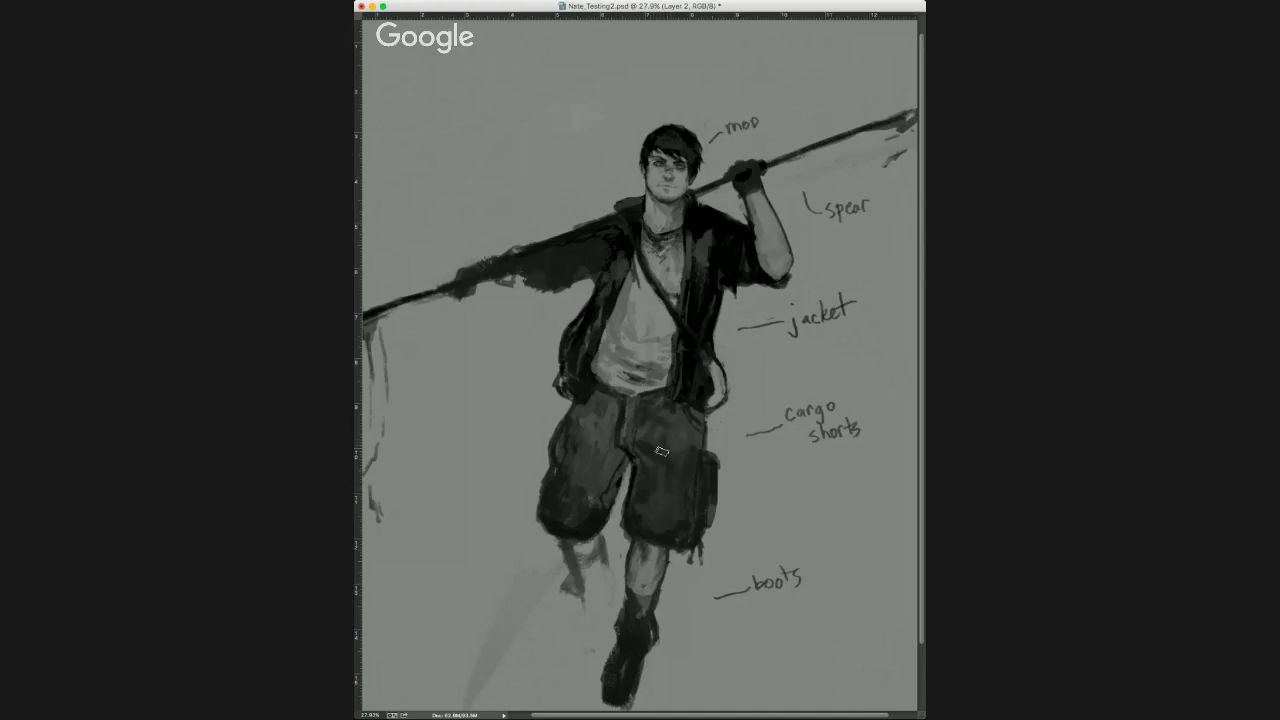
Paint the knee and calf of the trailing leg with skin tones sampled from the front leg.
scroll(661, 317, "down", 2)
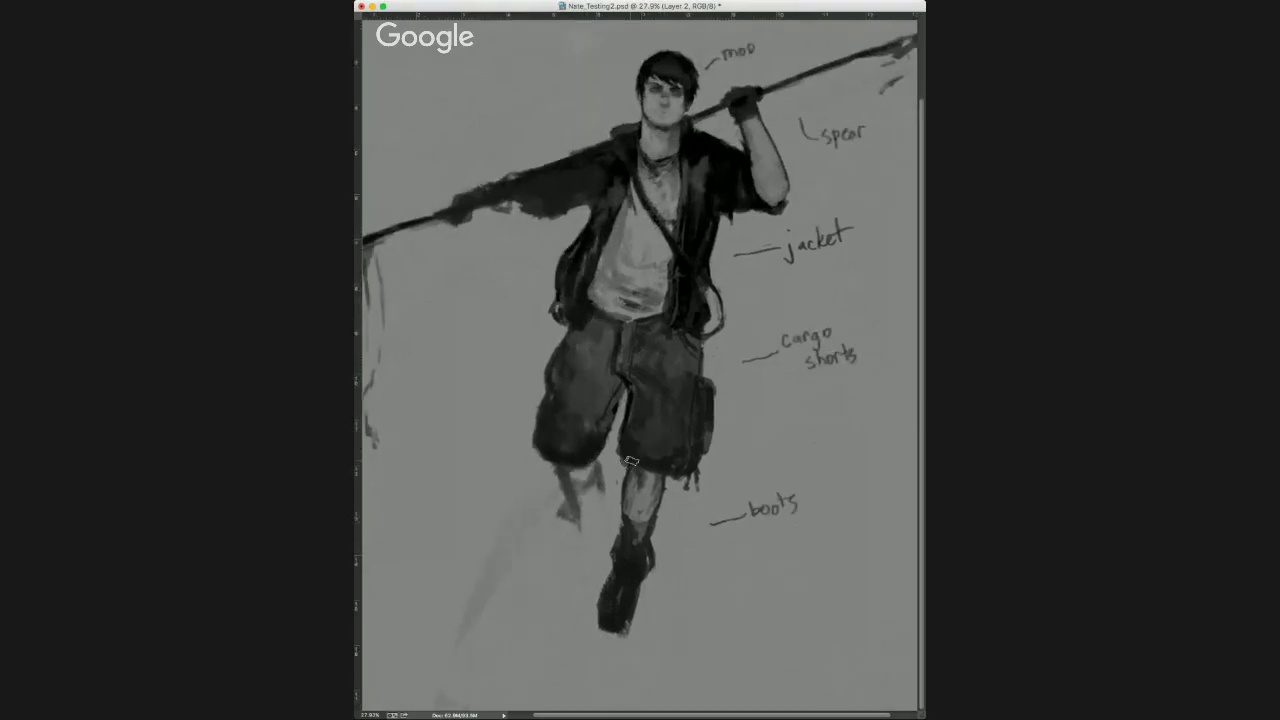
left_click(642, 494, "alt")
left_click_drag(628, 498, 618, 508)
mouse_move(578, 480)
left_mouse_down()
mouse_move(588, 494)
mouse_move(577, 491)
left_mouse_up()
left_click(629, 494, "alt")
left_click_drag(577, 476, 561, 483)
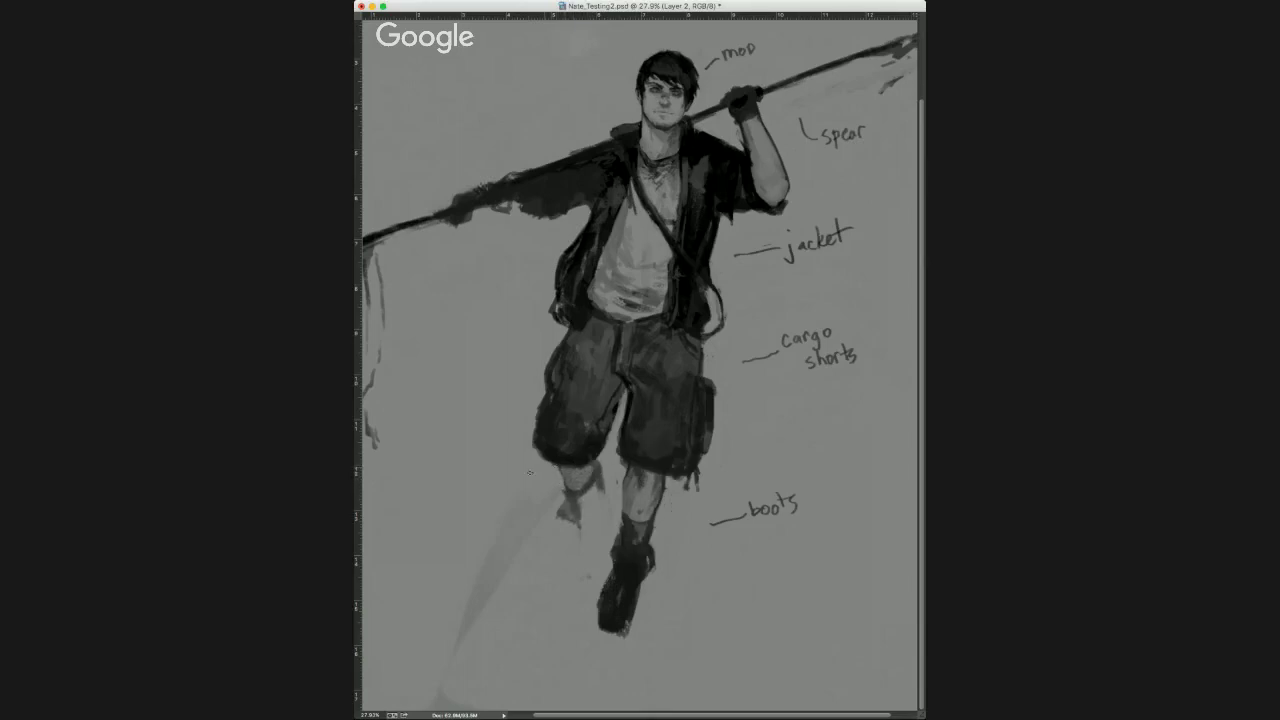
Block in the trailing leg's boot with rough dark strokes in a tone sampled from the shorts.
left_click(558, 446, "alt")
mouse_move(598, 469)
left_mouse_down()
mouse_move(599, 486)
mouse_move(550, 502)
mouse_move(575, 550)
mouse_move(572, 521)
left_mouse_up()
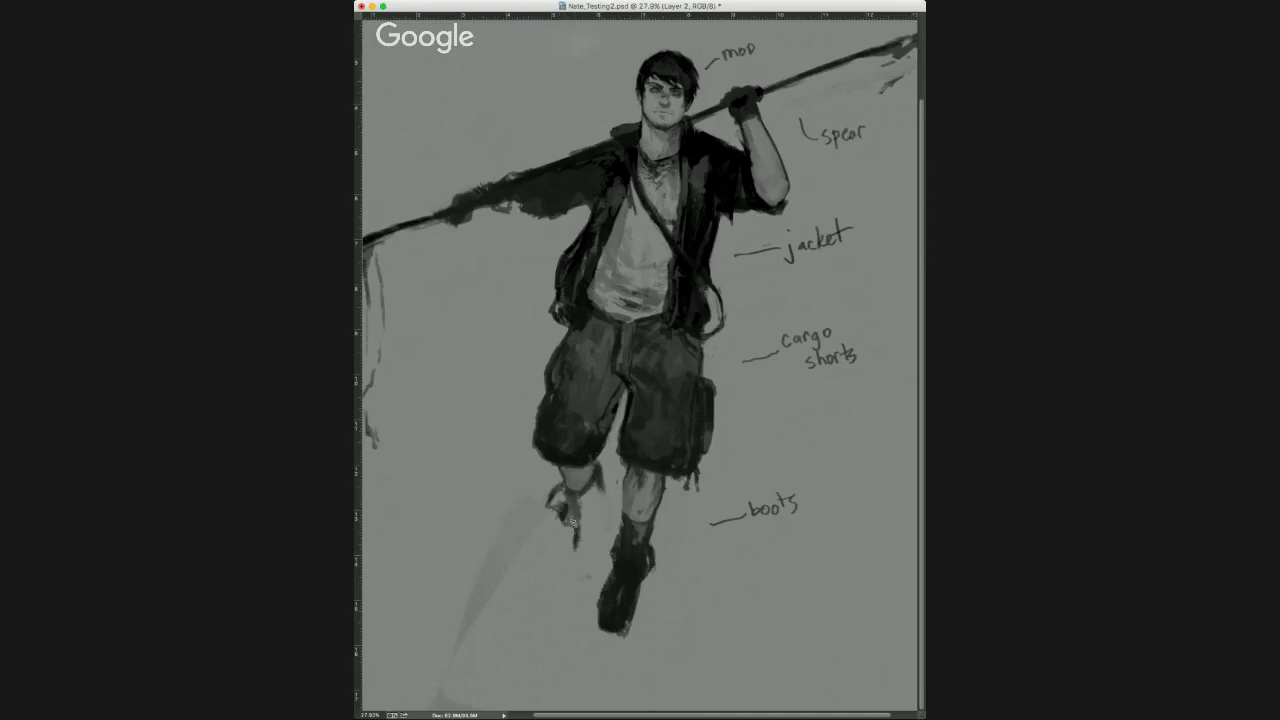
mouse_move(598, 470)
left_mouse_down()
mouse_move(573, 490)
mouse_move(602, 487)
mouse_move(610, 528)
left_mouse_up()
mouse_move(596, 476)
left_mouse_down()
mouse_move(592, 500)
mouse_move(608, 518)
mouse_move(578, 552)
mouse_move(582, 538)
mouse_move(593, 573)
left_mouse_up()
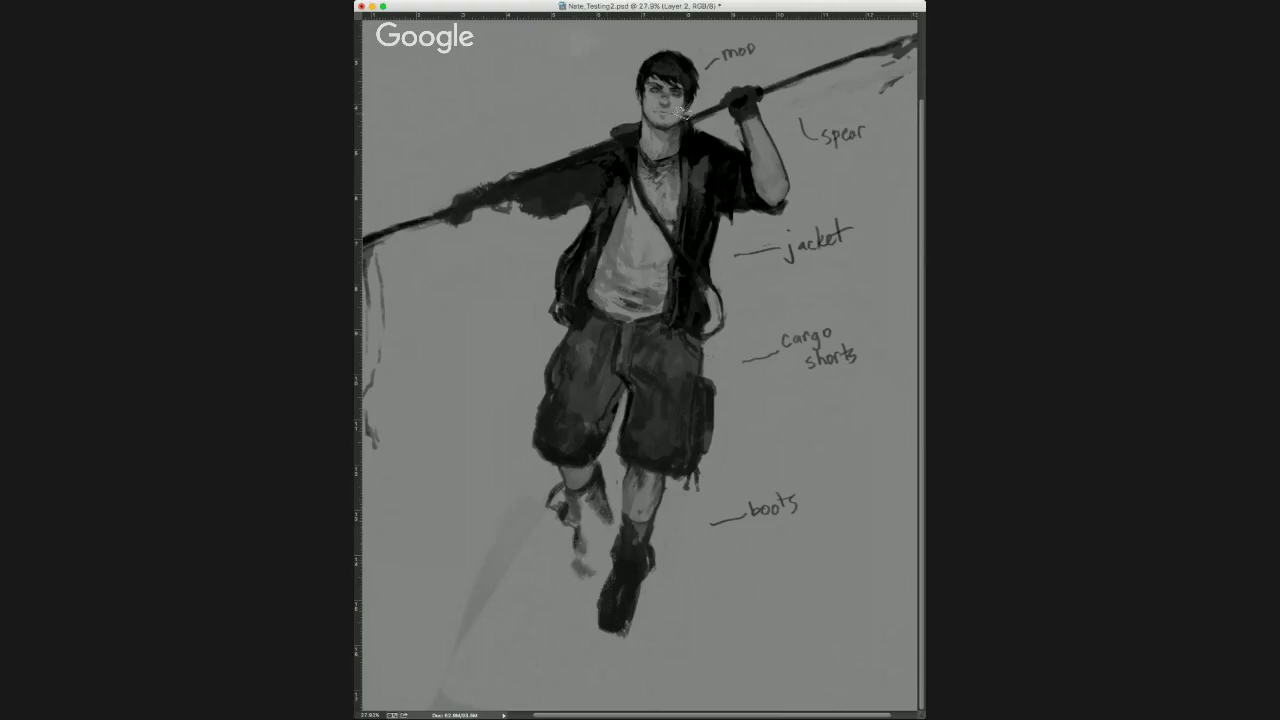
Paint bare skin and a dark glove on the outstretched forearm, shortening the jacket sleeve toward the elbow.
left_click_drag(798, 334, 781, 382)
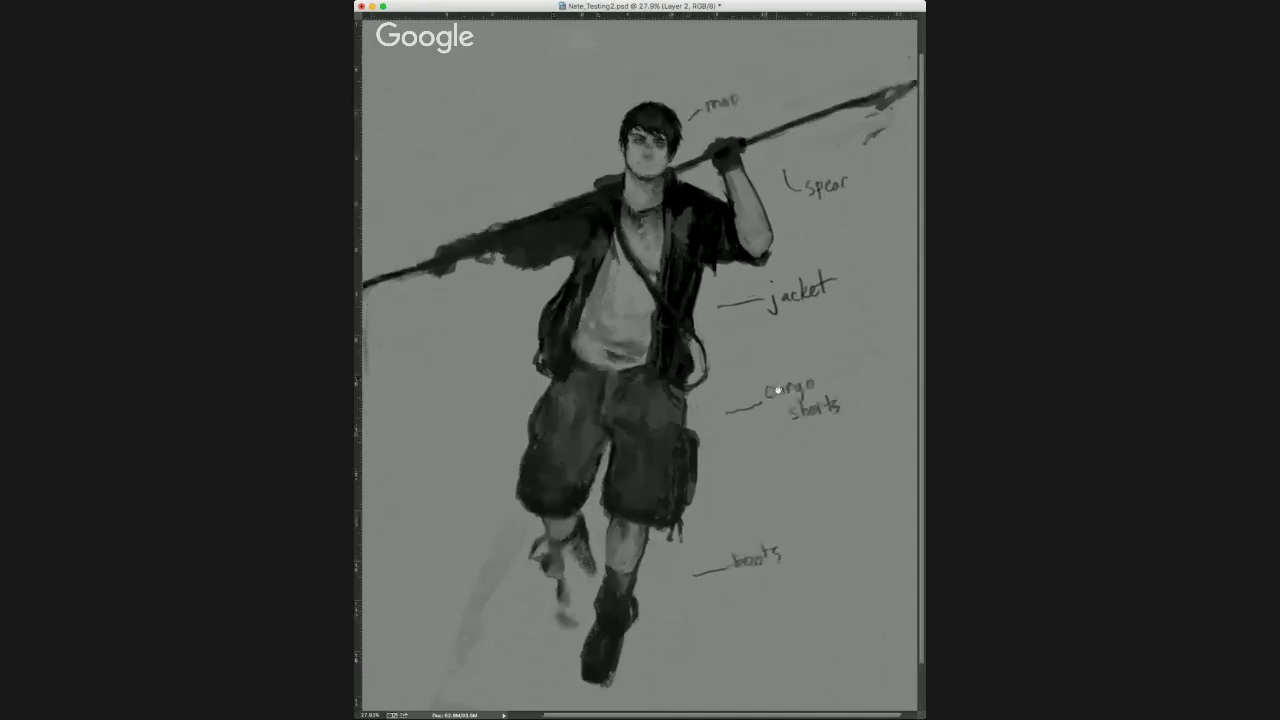
mouse_move(792, 245)
left_mouse_down()
mouse_move(472, 258)
mouse_move(686, 95)
left_mouse_up()
key("super+z")
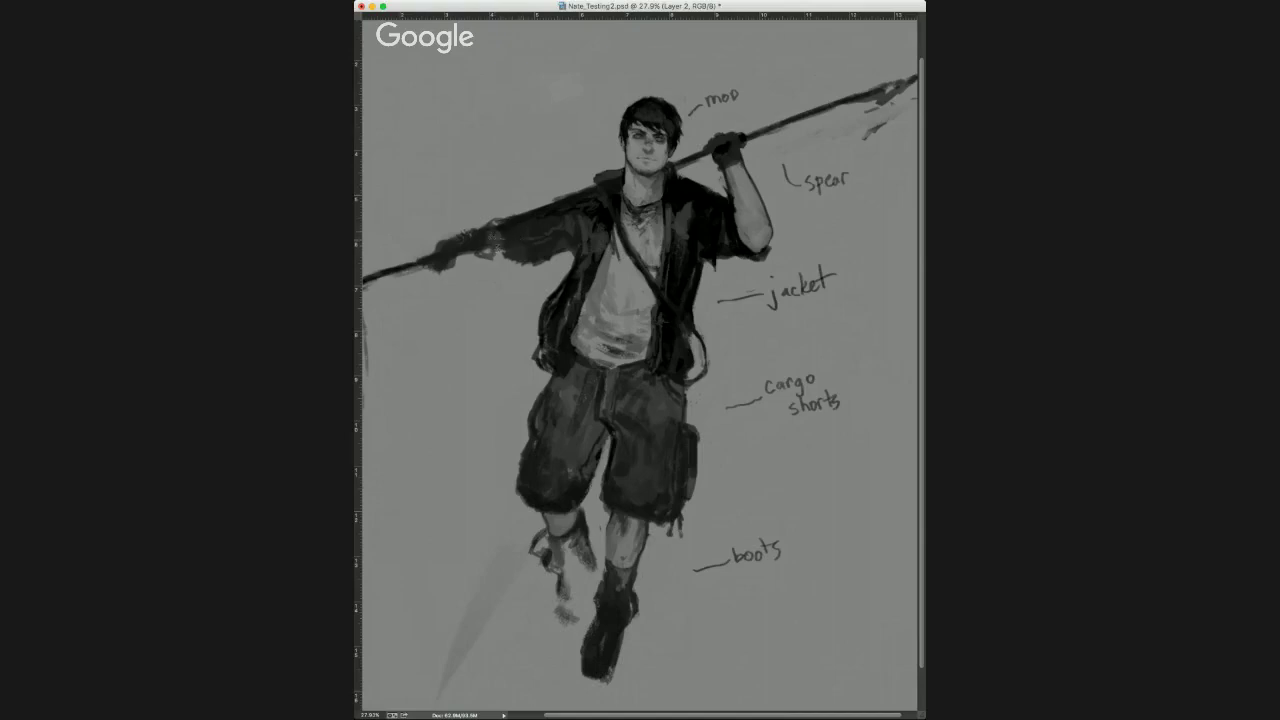
left_click(750, 178, "alt")
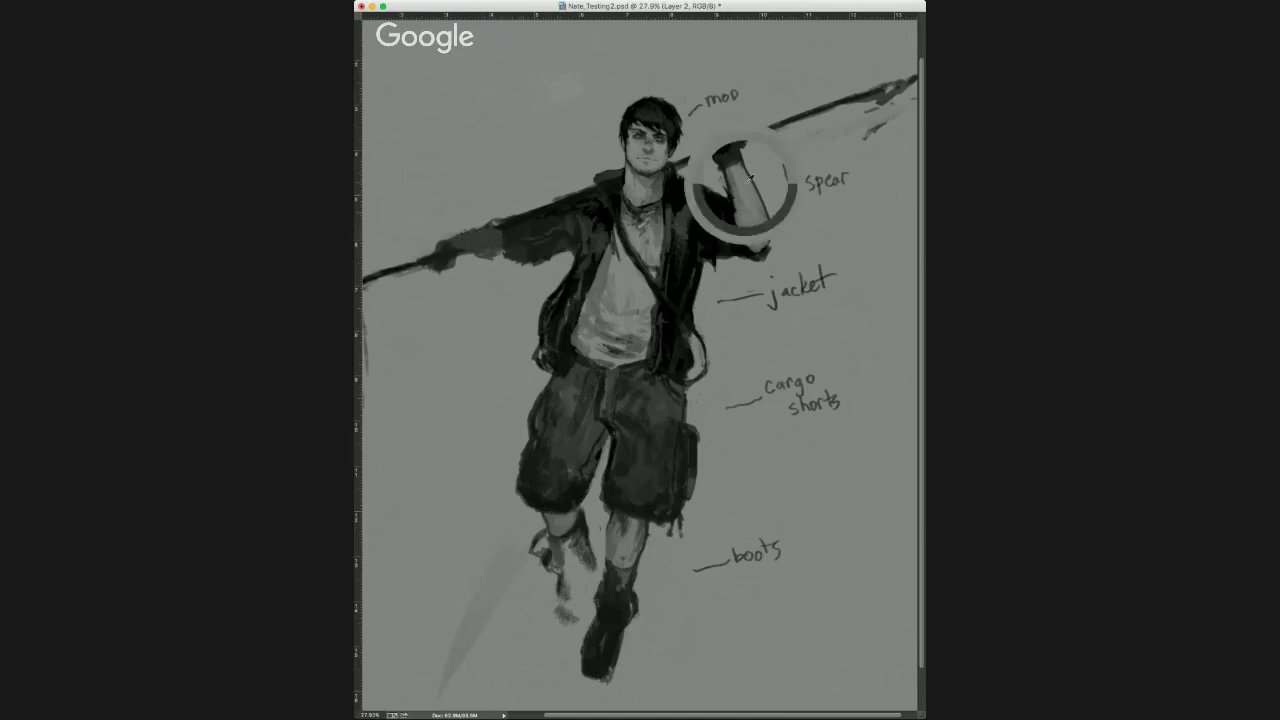
left_click(465, 231, "alt")
mouse_move(474, 234)
left_mouse_down()
mouse_move(437, 238)
mouse_move(421, 258)
mouse_move(518, 231)
mouse_move(425, 263)
left_mouse_up()
left_click(516, 233, "alt")
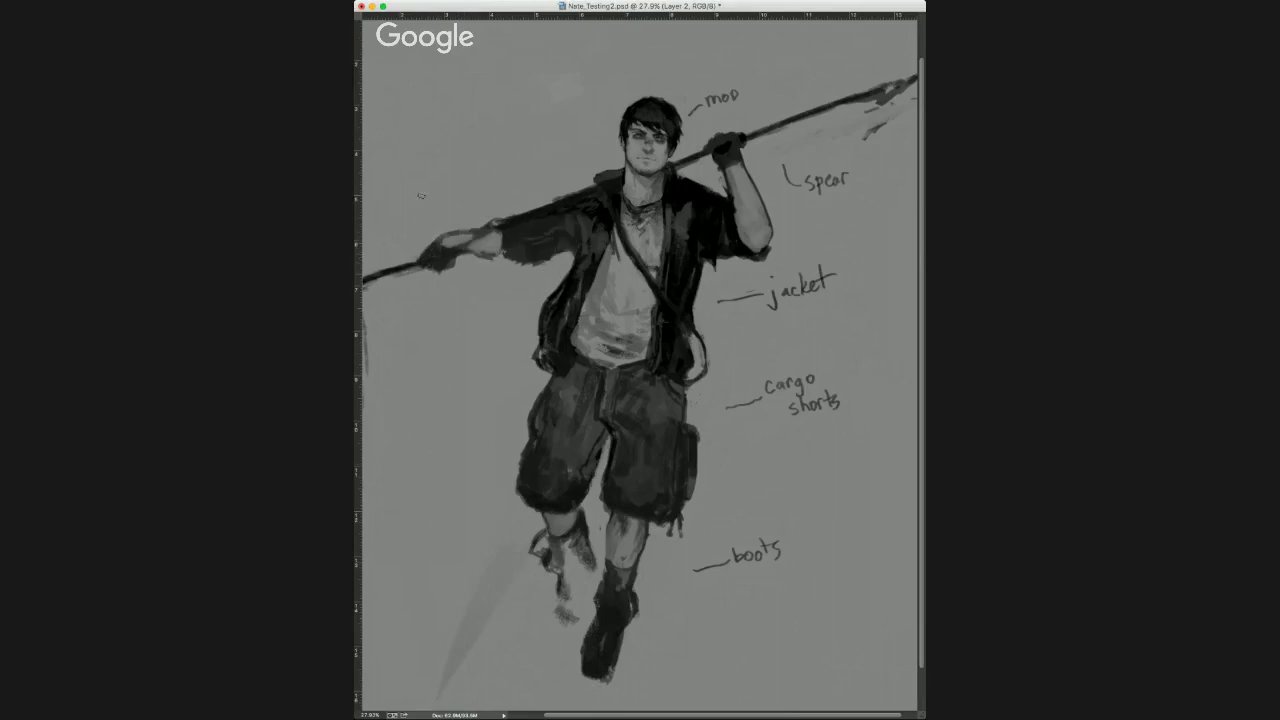
Paint the dark spear shaft across the outstretched forearm and rework the forearm's skin tones.
left_click_drag(545, 247, 598, 245)
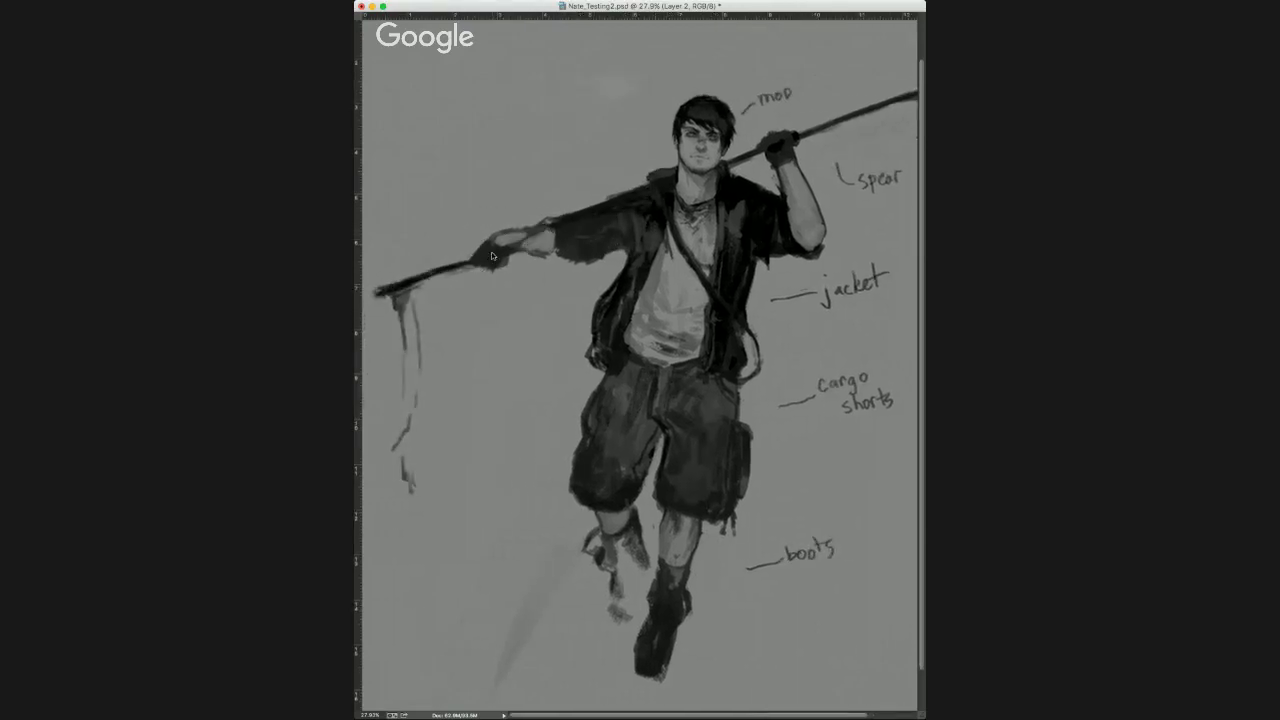
mouse_move(540, 234)
left_mouse_down()
mouse_move(495, 244)
mouse_move(589, 212)
left_mouse_up()
key("super+alt+z")
key("super+alt+z")
left_click(523, 249, "alt")
left_click_drag(515, 251, 548, 251)
key("super+z")
left_click(527, 254, "alt")
left_click(529, 243, "alt")
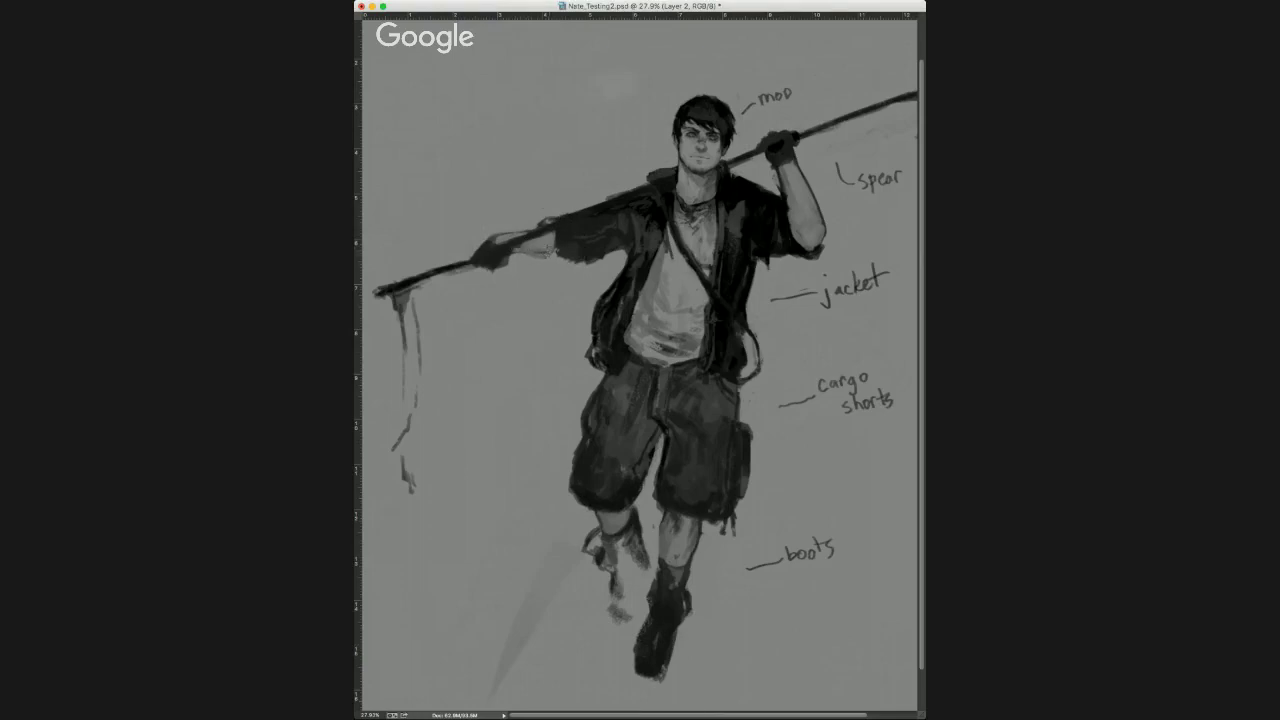
Touch up the glove and extend the ragged dark sleeve hem below the outstretched forearm.
mouse_move(507, 252)
left_mouse_down()
mouse_move(536, 241)
mouse_move(508, 251)
left_mouse_up()
left_click(562, 243, "alt")
mouse_move(562, 243)
left_mouse_down()
mouse_move(549, 261)
mouse_move(585, 252)
mouse_move(545, 280)
mouse_move(586, 264)
mouse_move(570, 258)
left_mouse_up()
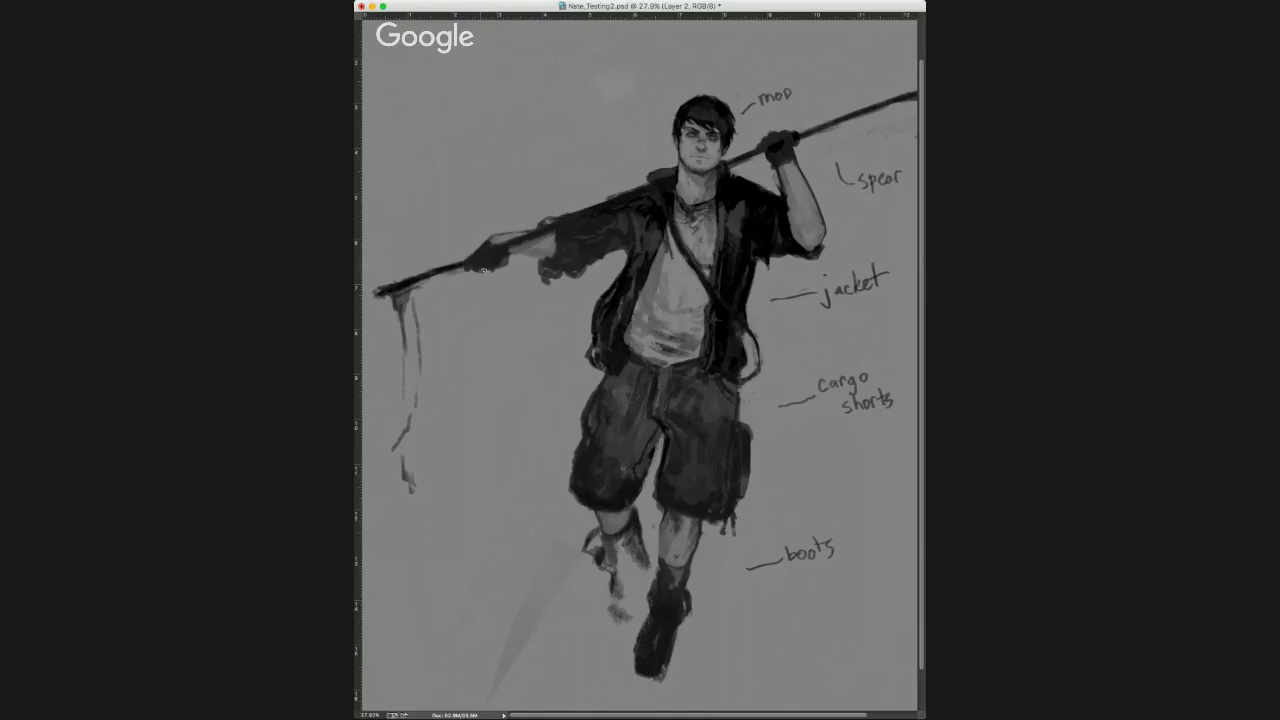
Refine the inner edge and elbow of the raised arm with a tone sampled from the forearm.
left_click(786, 200, "alt")
left_click_drag(786, 222, 790, 203)
left_click(822, 245)
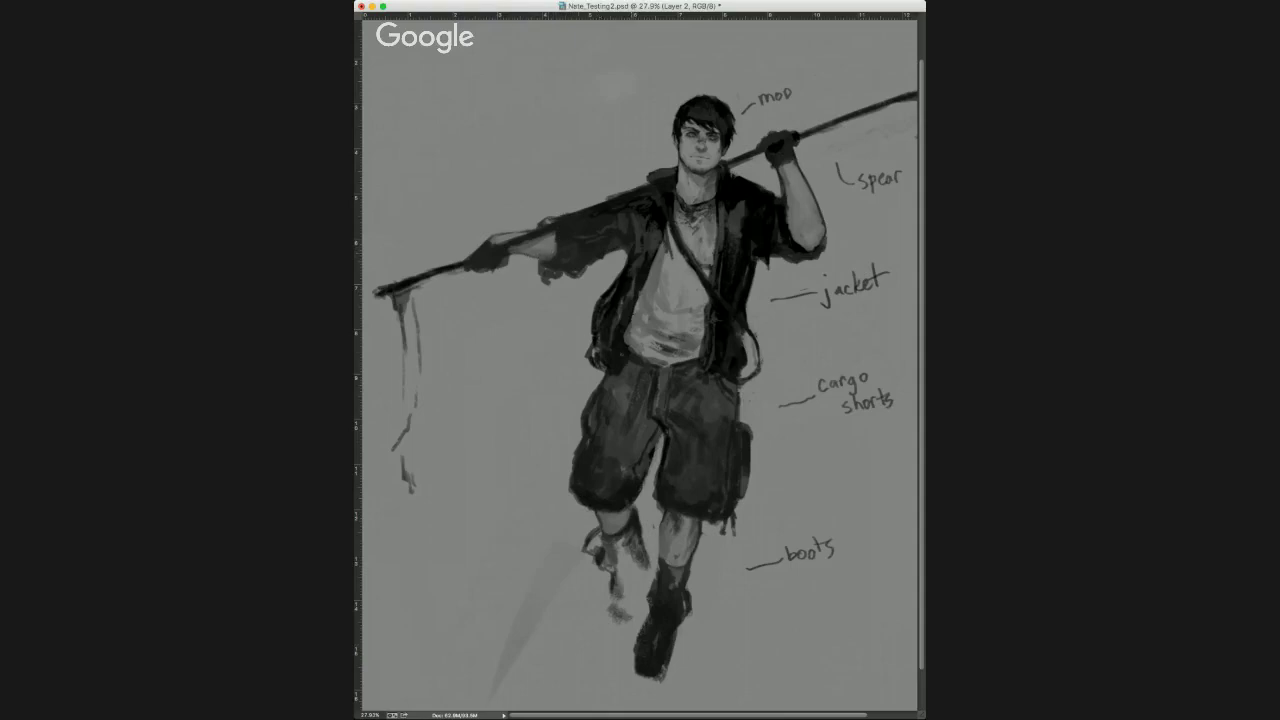
Paint out the faint diagonal smear beside the trailing leg with the background tone.
left_click_drag(665, 430, 695, 386)
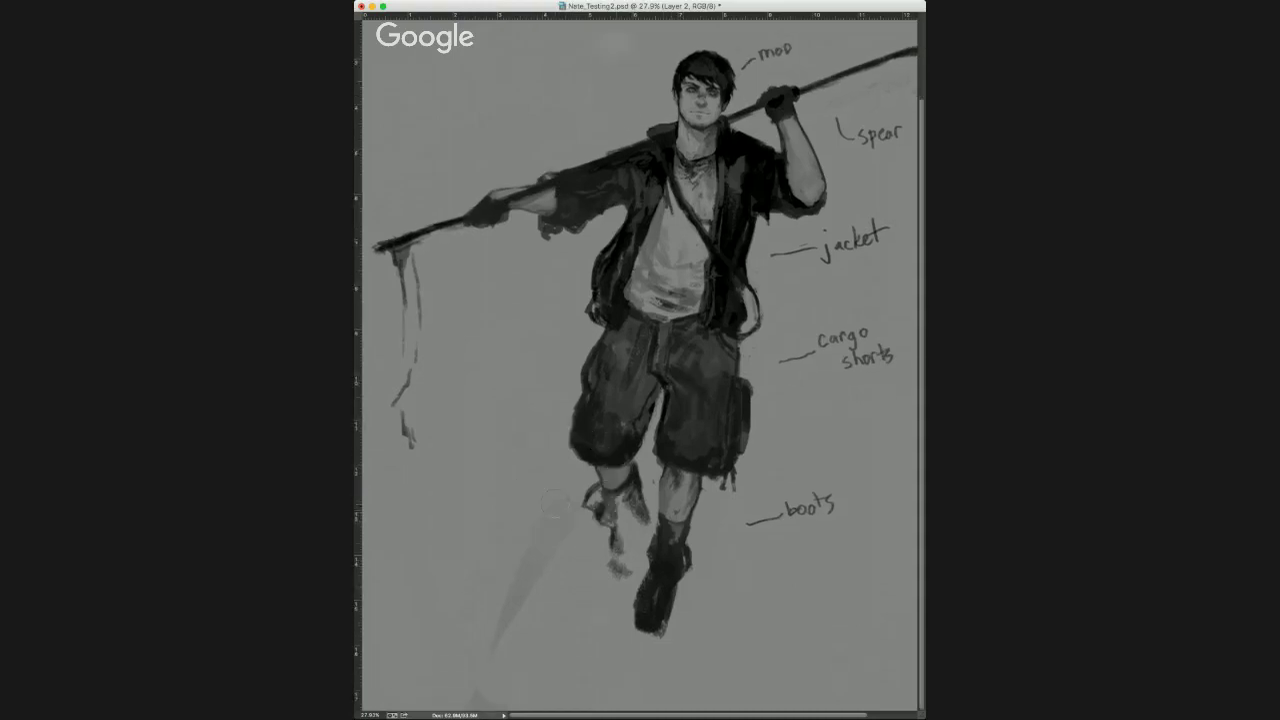
left_click_drag(517, 582, 491, 652)
left_click(674, 213, "alt")
Touch up the shirt neckline and the jacket collar on the character's right side with sampled tones.
left_click_drag(609, 209, 587, 289)
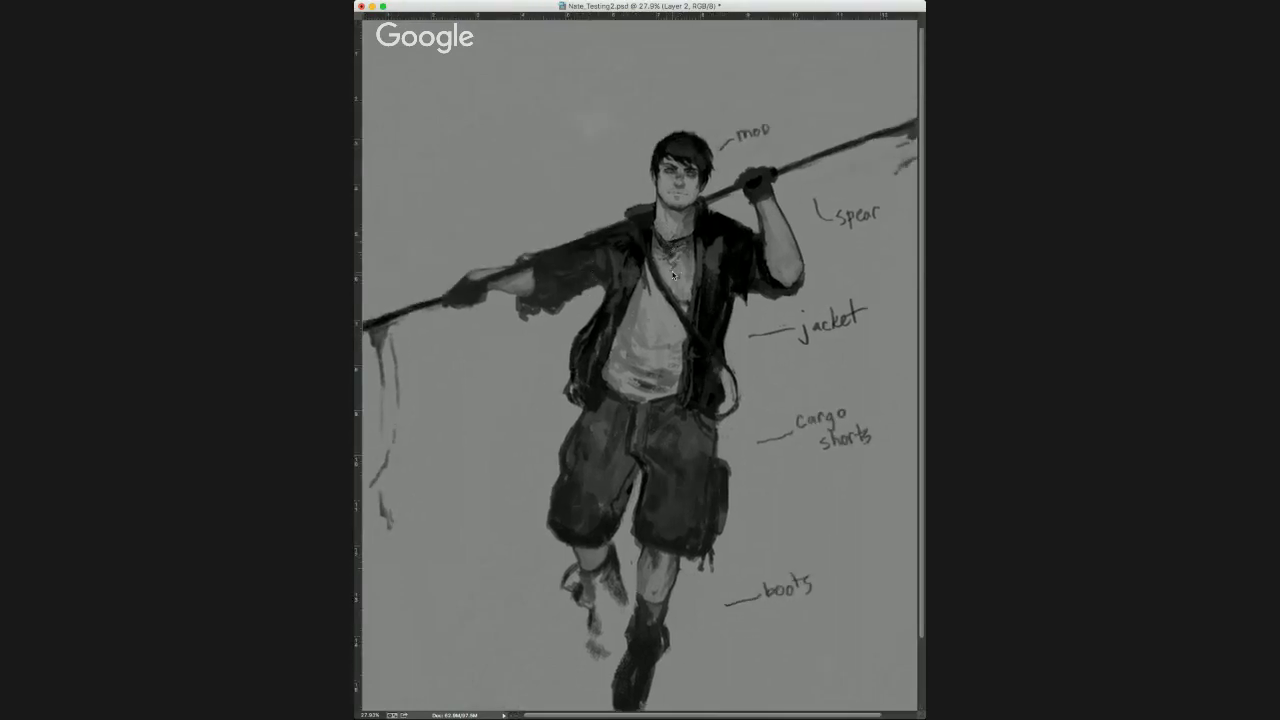
mouse_move(674, 259)
left_mouse_down()
mouse_move(665, 265)
mouse_move(665, 245)
left_mouse_up()
left_click(661, 242, "alt")
left_click(682, 243, "alt")
left_click(656, 243, "alt")
left_click_drag(638, 206, 652, 204)
Paint the lapel, collar and shoulder folds of the jacket on the character's left side with sampled greys.
left_click(718, 259, "alt")
mouse_move(720, 260)
left_mouse_down()
mouse_move(730, 245)
mouse_move(729, 256)
left_mouse_up()
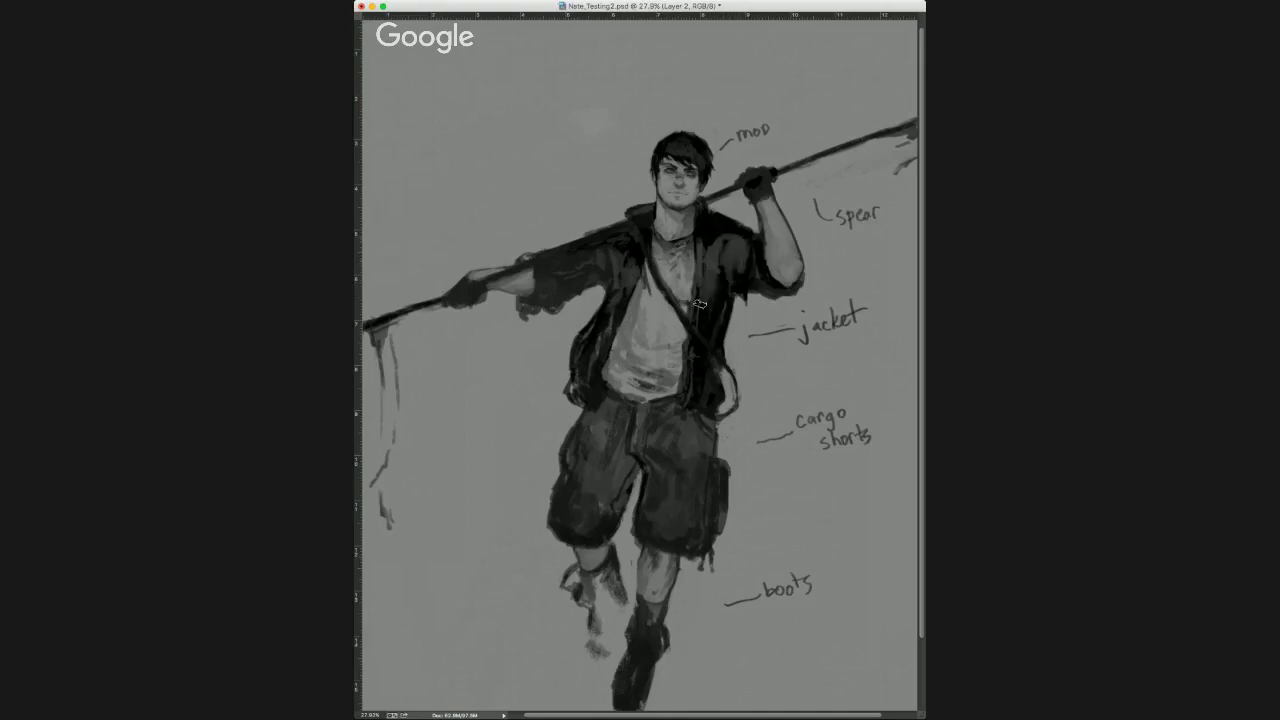
left_click(706, 259, "alt")
left_click(704, 270, "alt")
left_click_drag(706, 250, 707, 226)
left_click(718, 241, "alt")
left_click(714, 265, "alt")
left_click_drag(738, 228, 743, 240)
left_click(772, 223, "alt")
left_click(716, 245, "alt")
left_click(722, 255, "alt")
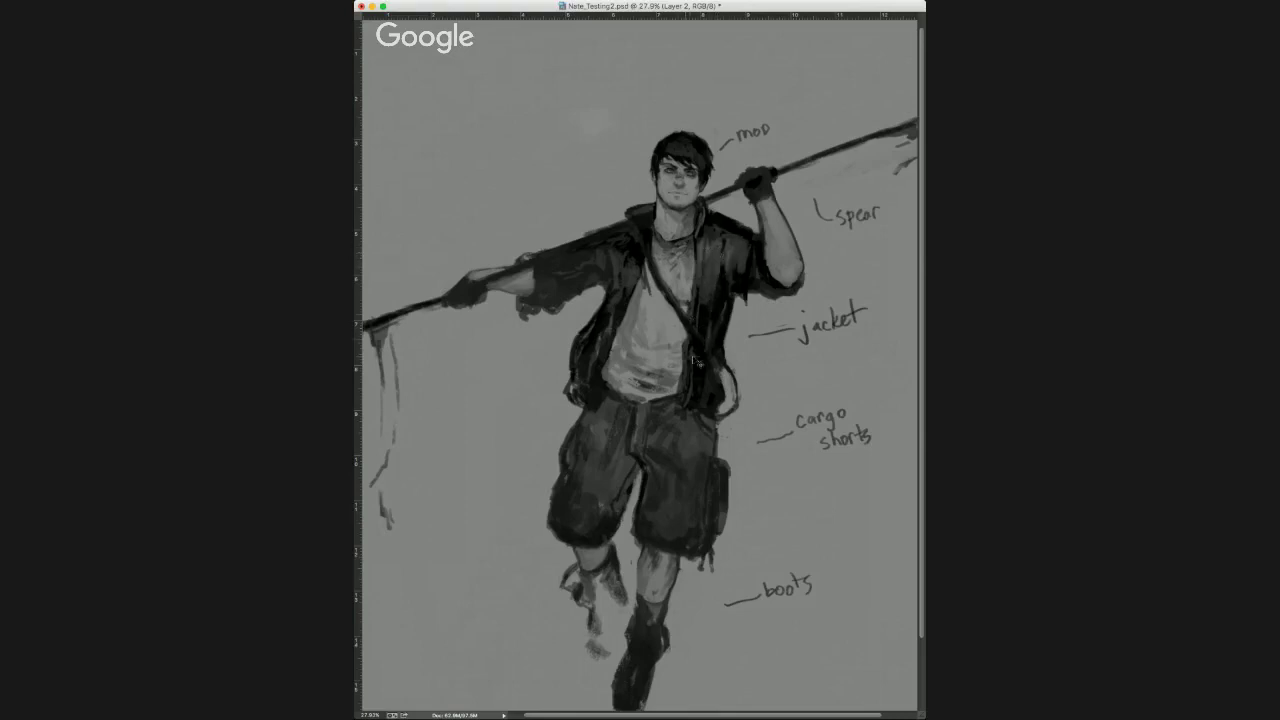
Repaint the bag strap's loop at the hip and add small pocket details to the jacket's chest.
mouse_move(723, 369)
left_mouse_down()
mouse_move(735, 398)
mouse_move(713, 424)
left_mouse_up()
left_click_drag(729, 363, 732, 406)
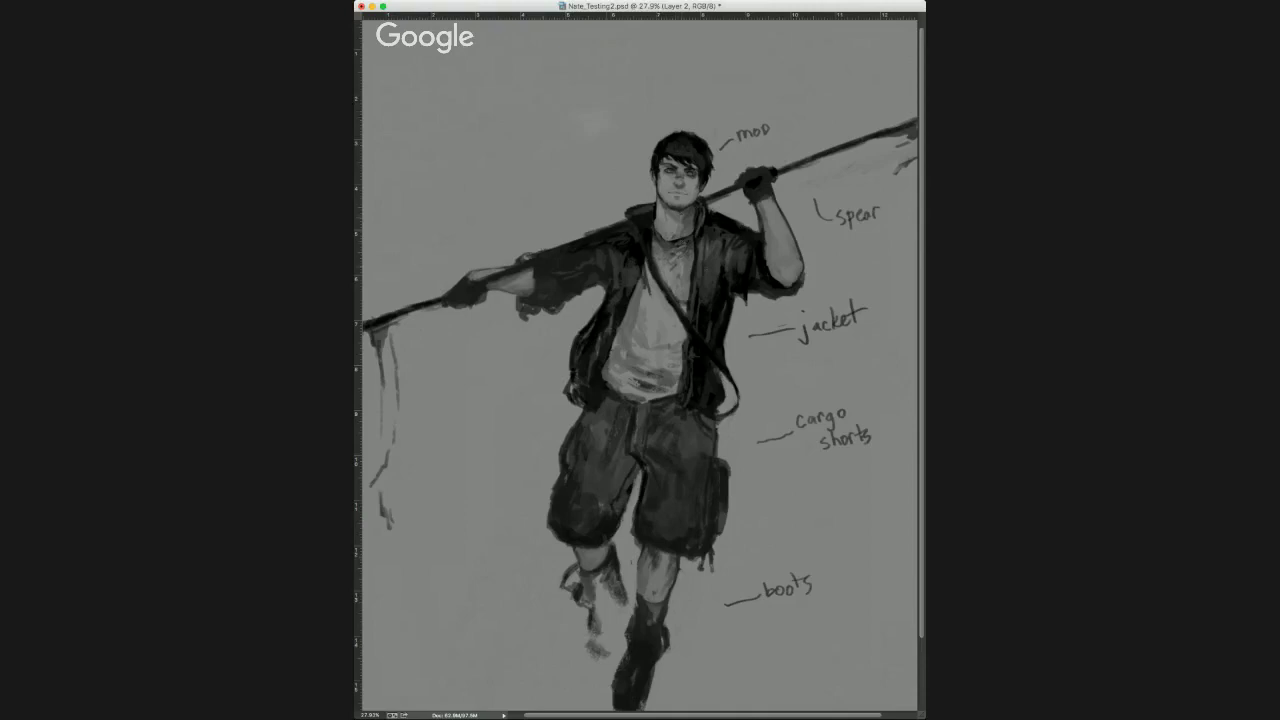
left_click(706, 250)
left_click(721, 288, "alt")
Handwrite the notes "fun", "technical" and "fun" in the empty background above the outstretched arm.
mouse_move(410, 108)
left_mouse_down()
mouse_move(401, 149)
mouse_move(432, 146)
left_mouse_up()
mouse_move(481, 63)
left_mouse_down()
mouse_move(482, 91)
mouse_move(497, 79)
left_mouse_up()
left_click_drag(489, 85, 504, 91)
mouse_move(513, 63)
left_mouse_down()
mouse_move(513, 91)
mouse_move(533, 94)
left_mouse_up()
left_click(527, 88)
mouse_move(537, 82)
left_mouse_down()
mouse_move(538, 94)
mouse_move(566, 95)
left_mouse_up()
mouse_move(571, 66)
left_mouse_down()
mouse_move(572, 95)
mouse_move(603, 133)
mouse_move(614, 121)
left_mouse_up()
left_click_drag(613, 121, 625, 133)
mouse_move(629, 132)
left_mouse_down()
mouse_move(636, 121)
mouse_move(640, 134)
left_mouse_up()
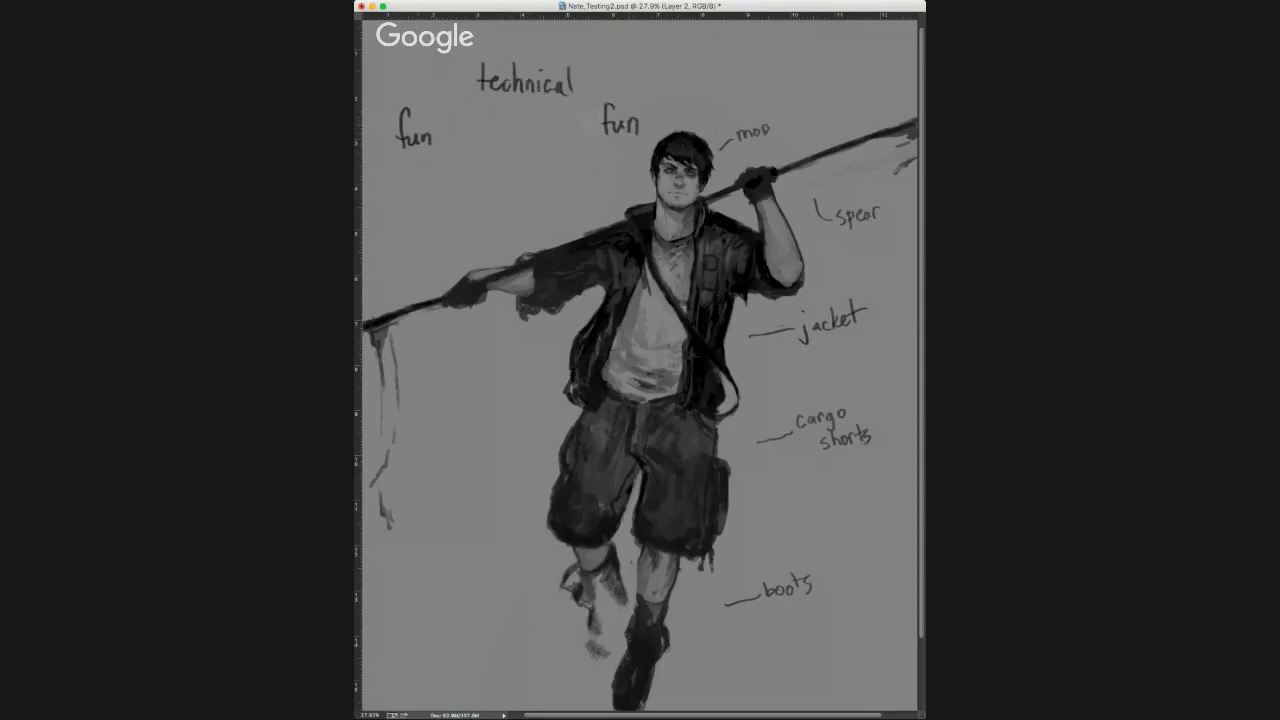
Circle the three handwritten notes, link them with short lines and add a small circled mark beside "technical".
mouse_move(430, 151)
left_mouse_down()
mouse_move(399, 155)
mouse_move(440, 134)
mouse_move(418, 95)
mouse_move(429, 170)
left_mouse_up()
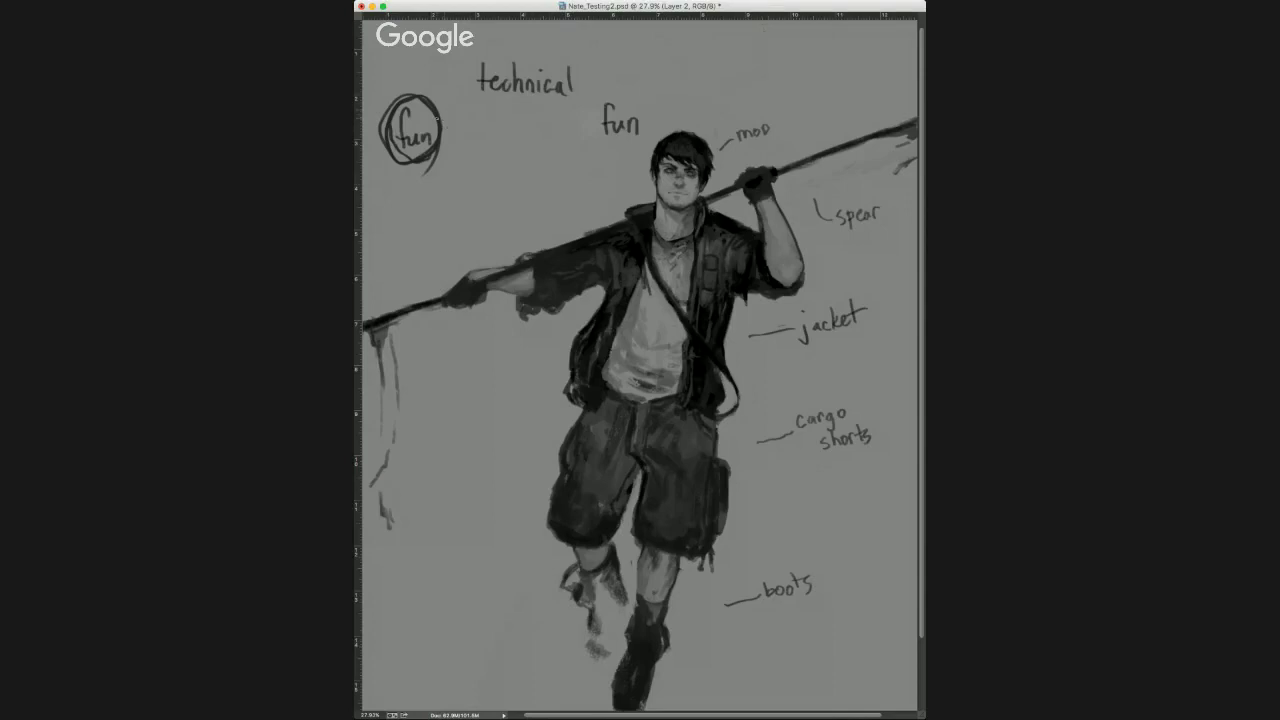
left_click_drag(443, 111, 462, 96)
mouse_move(486, 44)
left_mouse_down()
mouse_move(466, 95)
mouse_move(496, 108)
mouse_move(579, 84)
mouse_move(566, 50)
mouse_move(508, 40)
mouse_move(491, 104)
mouse_move(570, 98)
left_mouse_up()
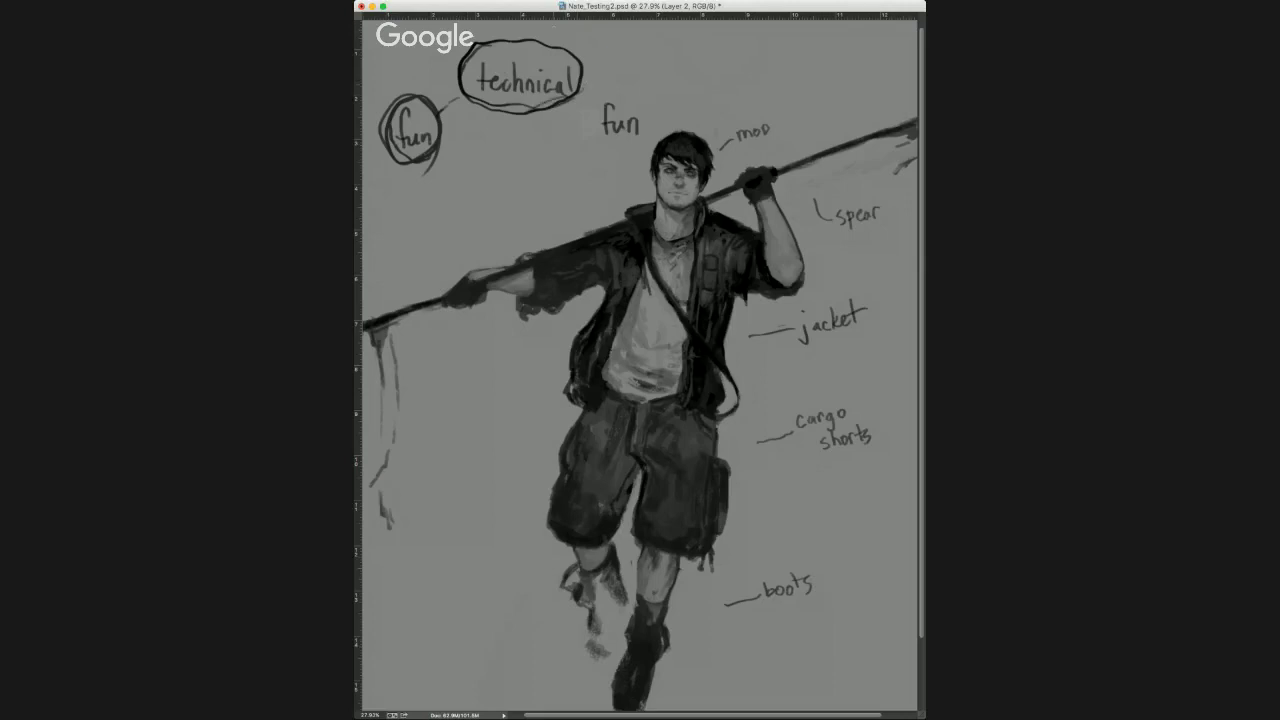
mouse_move(587, 57)
left_mouse_down()
mouse_move(604, 54)
mouse_move(588, 70)
mouse_move(600, 78)
left_mouse_up()
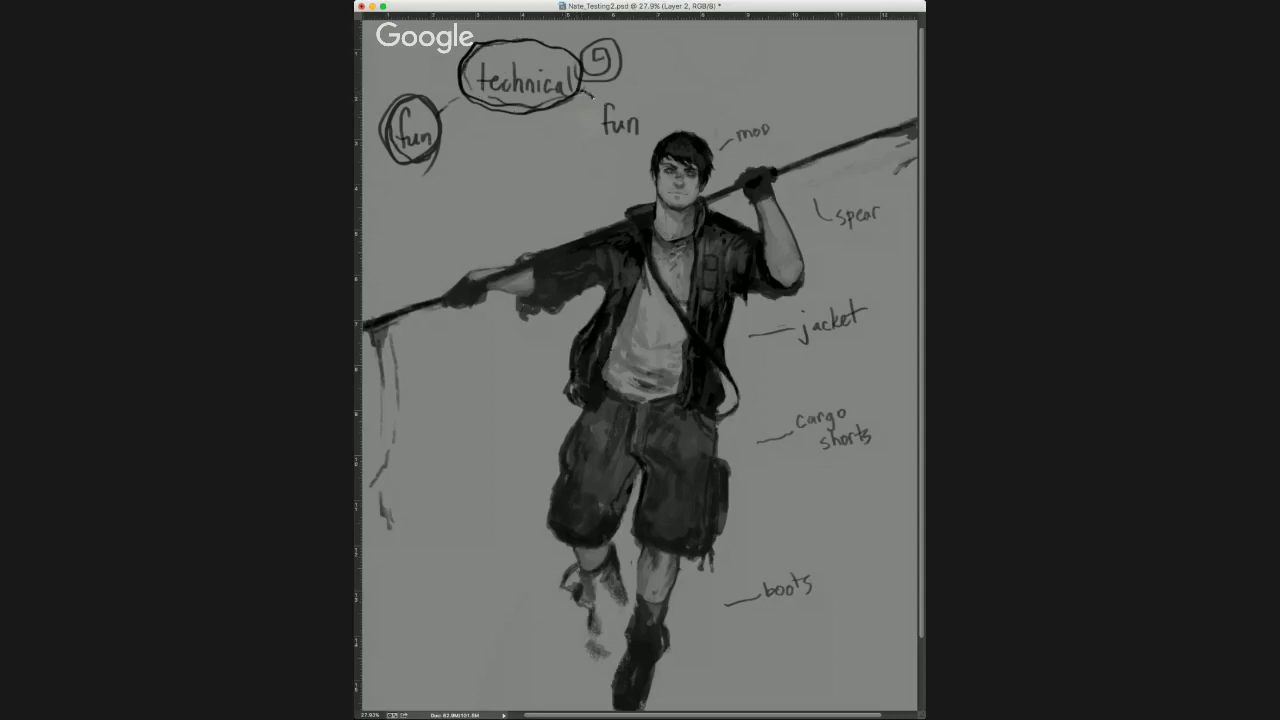
mouse_move(606, 90)
left_mouse_down()
mouse_move(598, 156)
mouse_move(660, 120)
mouse_move(592, 100)
mouse_move(640, 152)
mouse_move(600, 84)
mouse_move(582, 104)
left_mouse_up()
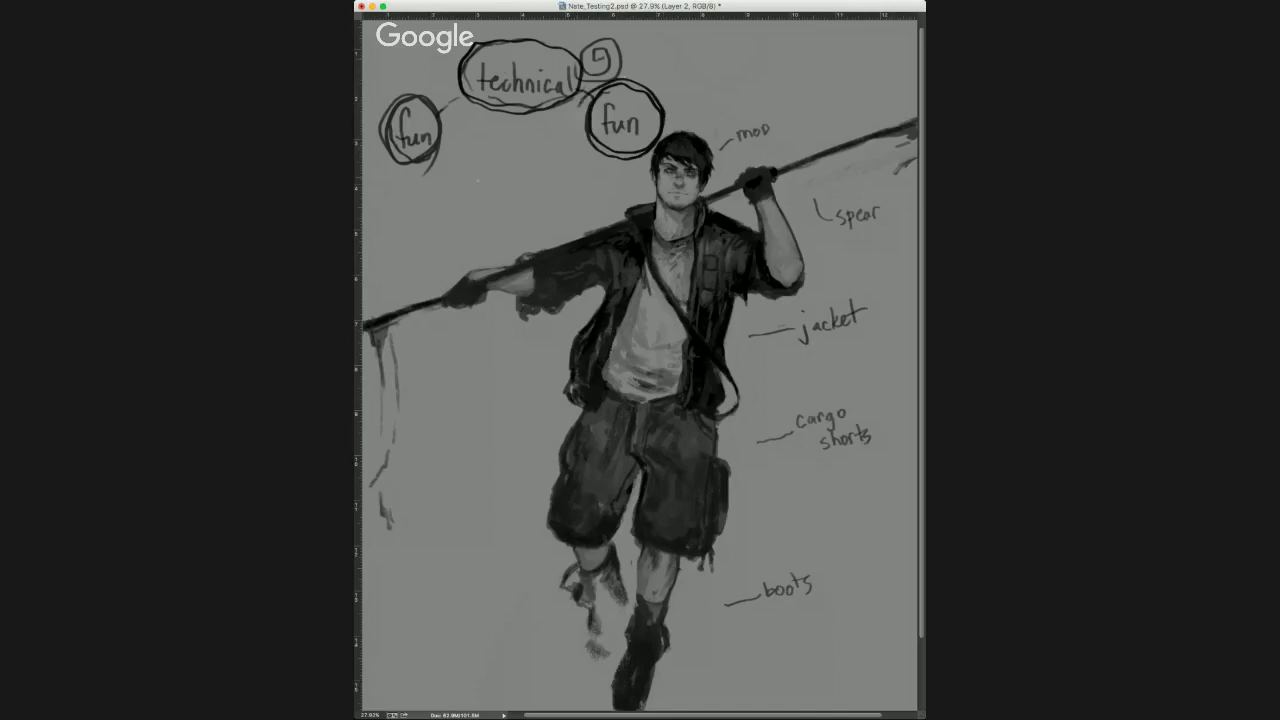
Draw arrows pointing at the circled notes and remove the whole note diagram from the background.
left_click_drag(502, 205, 448, 174)
mouse_move(557, 185)
left_mouse_down()
mouse_move(590, 160)
mouse_move(598, 168)
mouse_move(540, 120)
mouse_move(549, 131)
left_mouse_up()
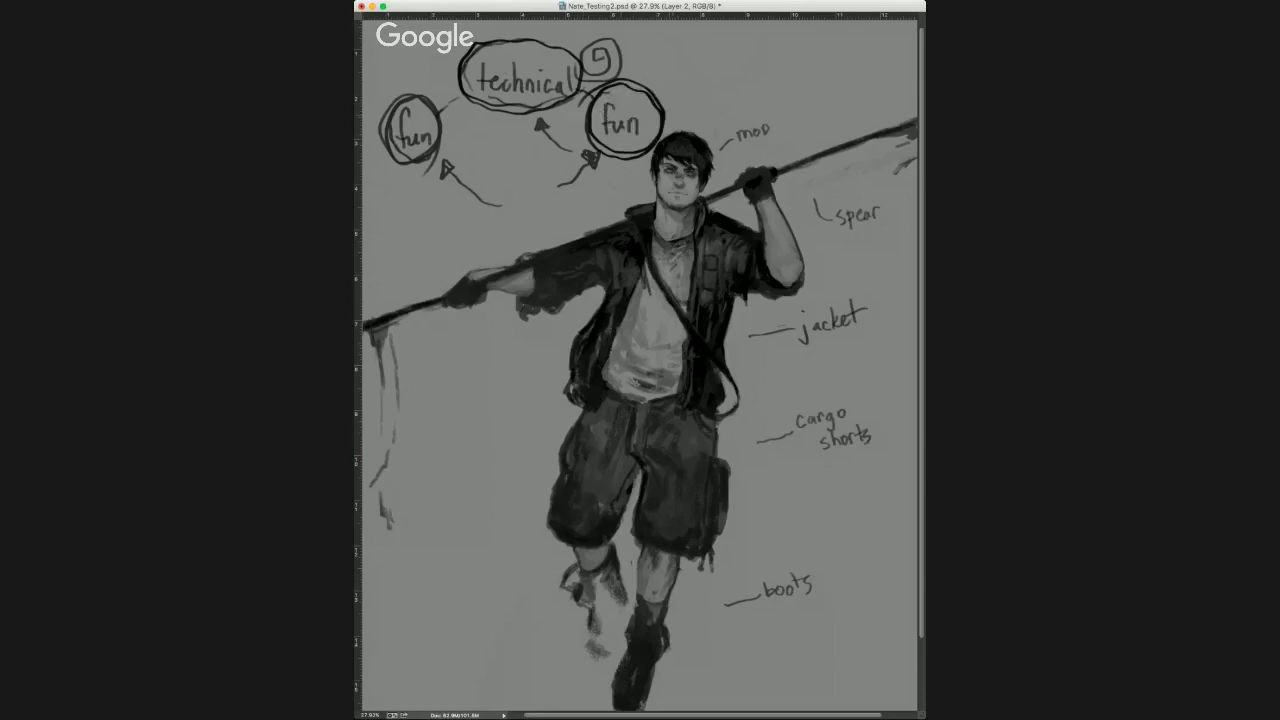
mouse_move(662, 118)
left_mouse_down()
mouse_move(629, 155)
mouse_move(665, 93)
mouse_move(660, 76)
mouse_move(434, 211)
mouse_move(469, 156)
mouse_move(584, 42)
mouse_move(392, 110)
left_mouse_up()
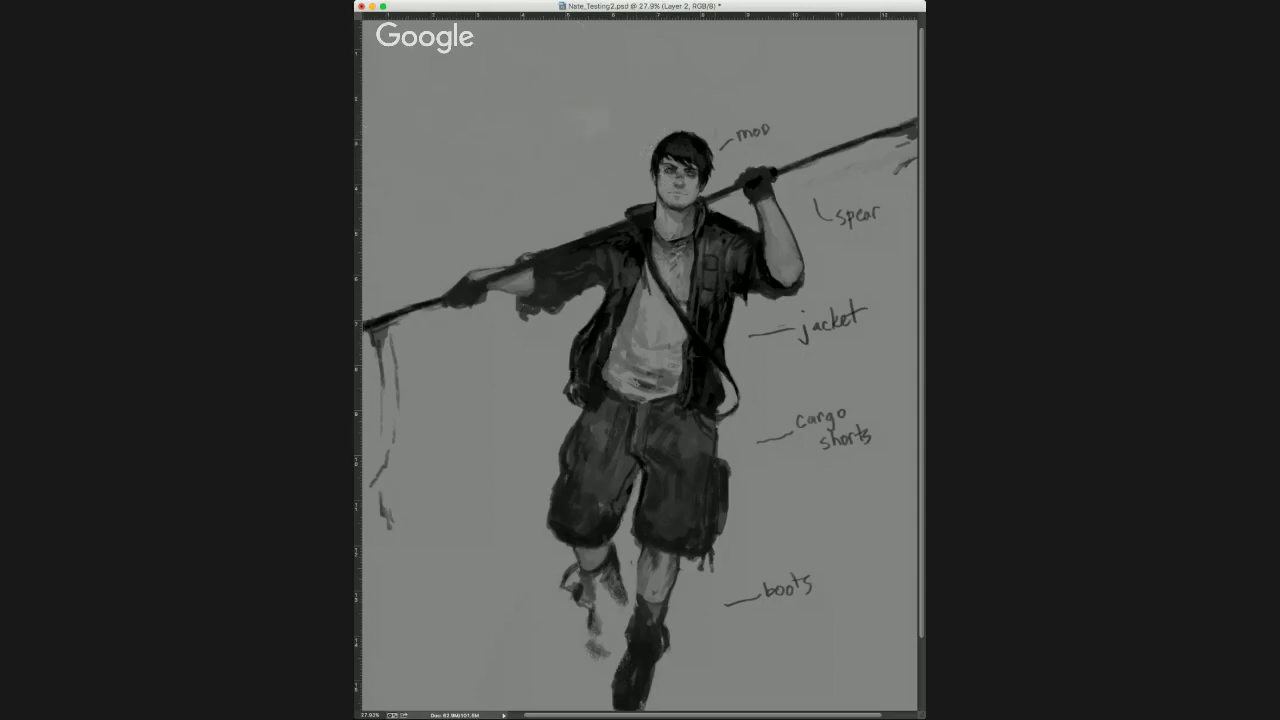
Repaint the upper chest of the shirt on Layer 3 with light greys sampled from the fabric.
left_click(629, 335, "alt")
left_click(655, 313, "alt")
mouse_move(656, 256)
left_mouse_down()
mouse_move(684, 276)
mouse_move(680, 298)
mouse_move(648, 288)
mouse_move(662, 302)
mouse_move(644, 300)
mouse_move(646, 314)
left_mouse_up()
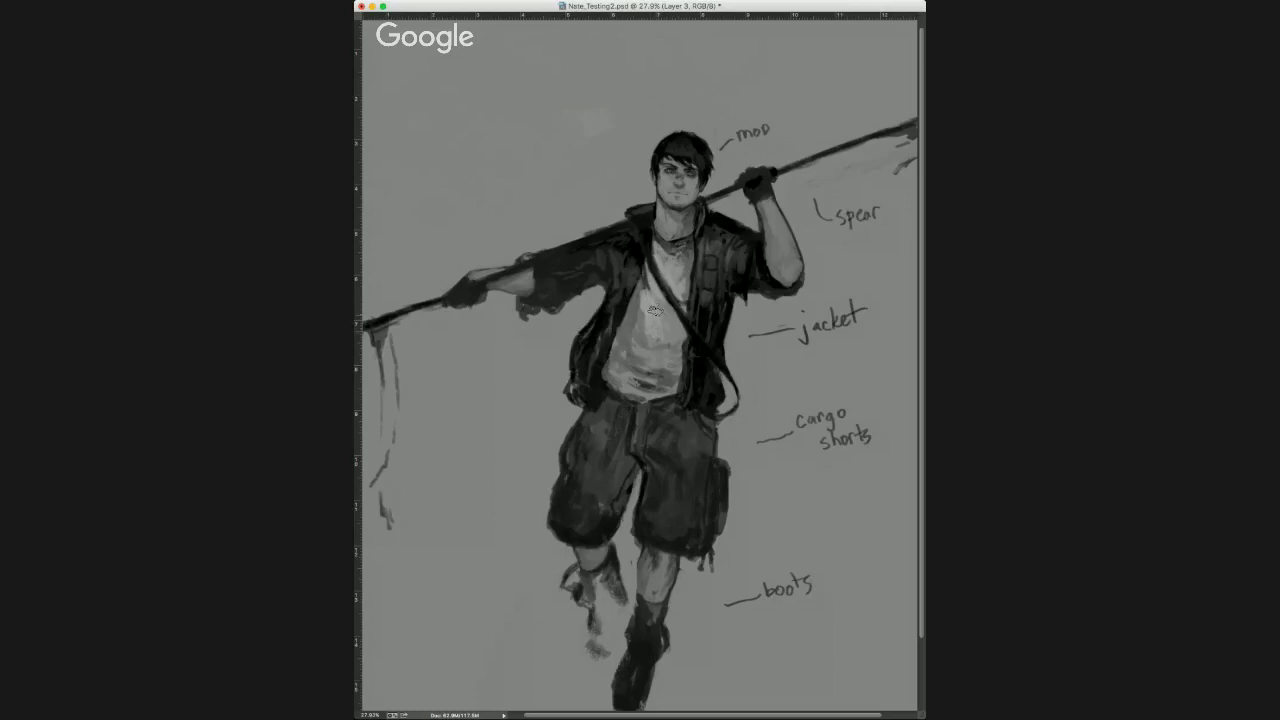
Blend the shirt front beside the chest strap and below the neckline with greys sampled from the fabric.
left_click(646, 298, "alt")
left_click_drag(643, 314, 634, 323)
left_click(643, 286, "alt")
left_click(649, 249)
Sketch a tilted oval with two slanted side lines in the empty background above the outstretched arm, redoing strokes as needed.
mouse_move(472, 91)
left_mouse_down()
mouse_move(458, 161)
mouse_move(529, 176)
mouse_move(530, 113)
mouse_move(448, 75)
mouse_move(414, 178)
left_mouse_up()
left_click_drag(544, 150, 505, 238)
key("ctrl+z")
key("ctrl+z")
mouse_move(437, 95)
left_mouse_down()
mouse_move(402, 195)
mouse_move(434, 134)
mouse_move(536, 152)
mouse_move(426, 96)
mouse_move(434, 130)
mouse_move(405, 184)
left_mouse_up()
left_click_drag(531, 182, 496, 250)
key("super+alt+z")
key("super+alt+z")
left_click_drag(532, 190, 502, 242)
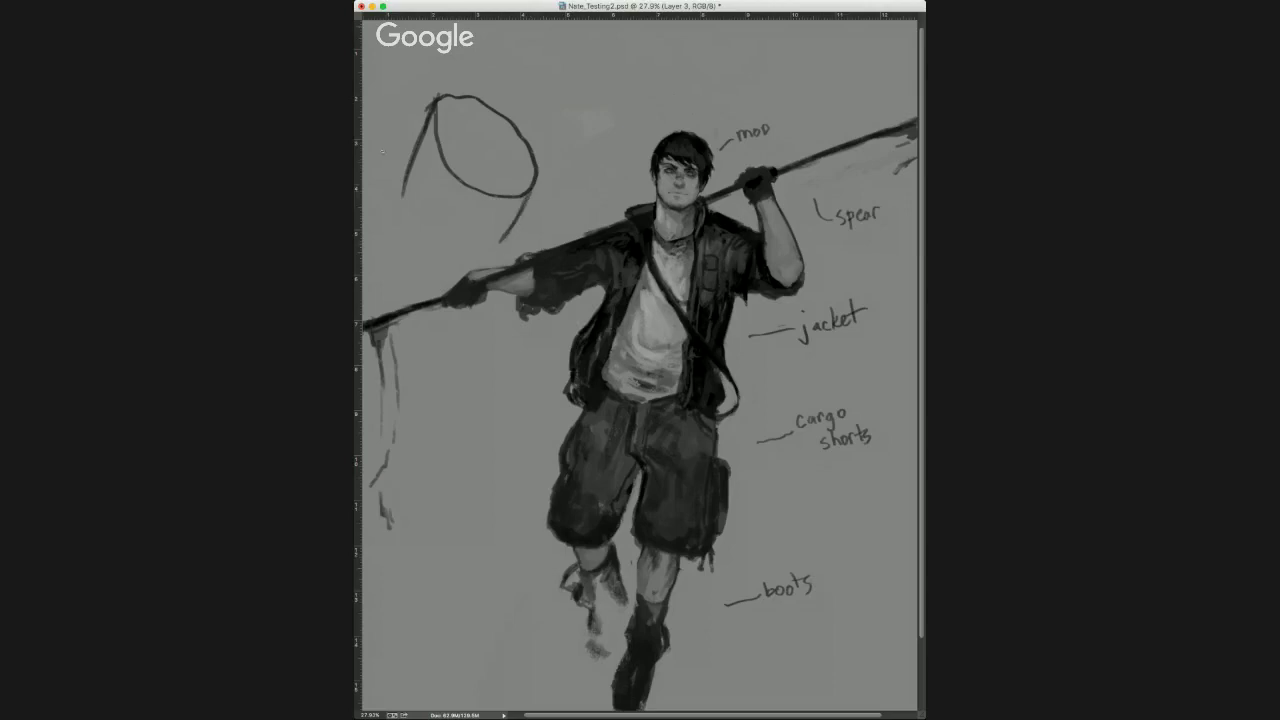
Add two pointer lines and an irregular inner shape to the oval sketch, undo the extra loops, and erase the whole diagram.
left_click_drag(541, 70, 490, 135)
mouse_move(533, 97)
left_mouse_down()
mouse_move(489, 133)
mouse_move(453, 122)
mouse_move(463, 174)
mouse_move(484, 158)
mouse_move(502, 166)
mouse_move(504, 146)
mouse_move(468, 116)
mouse_move(498, 138)
left_mouse_up()
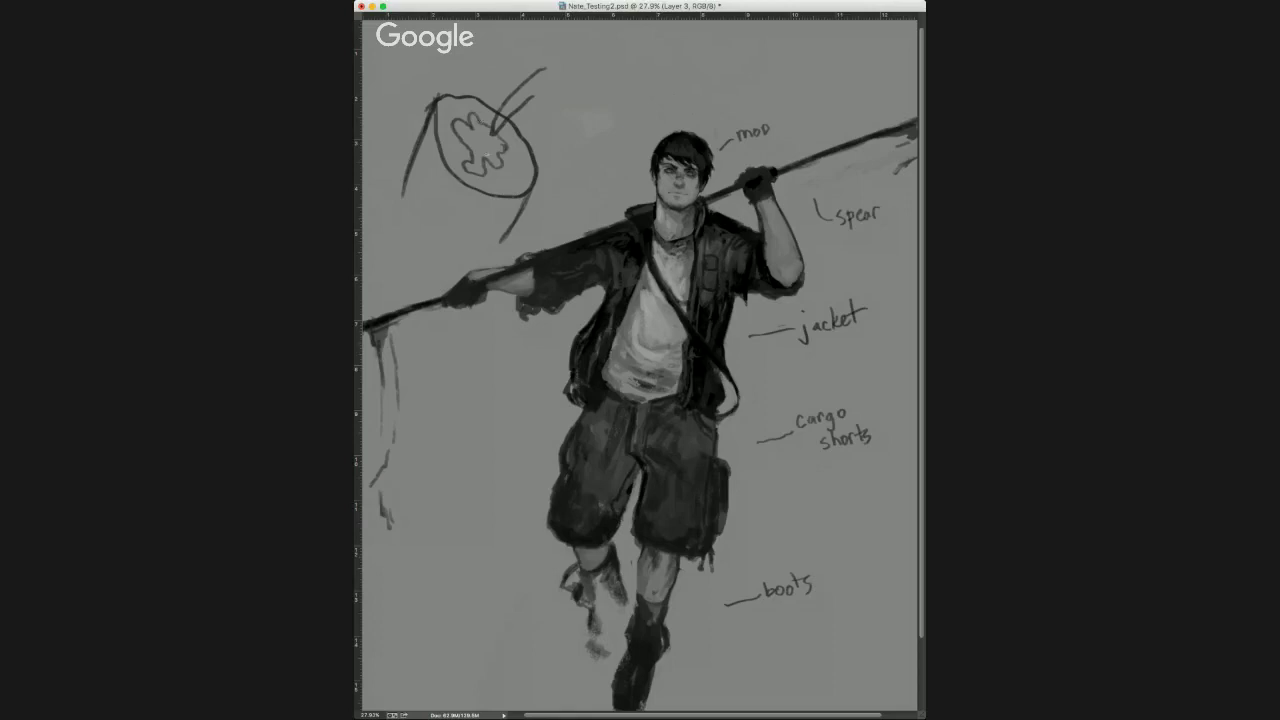
left_click_drag(458, 122, 508, 186)
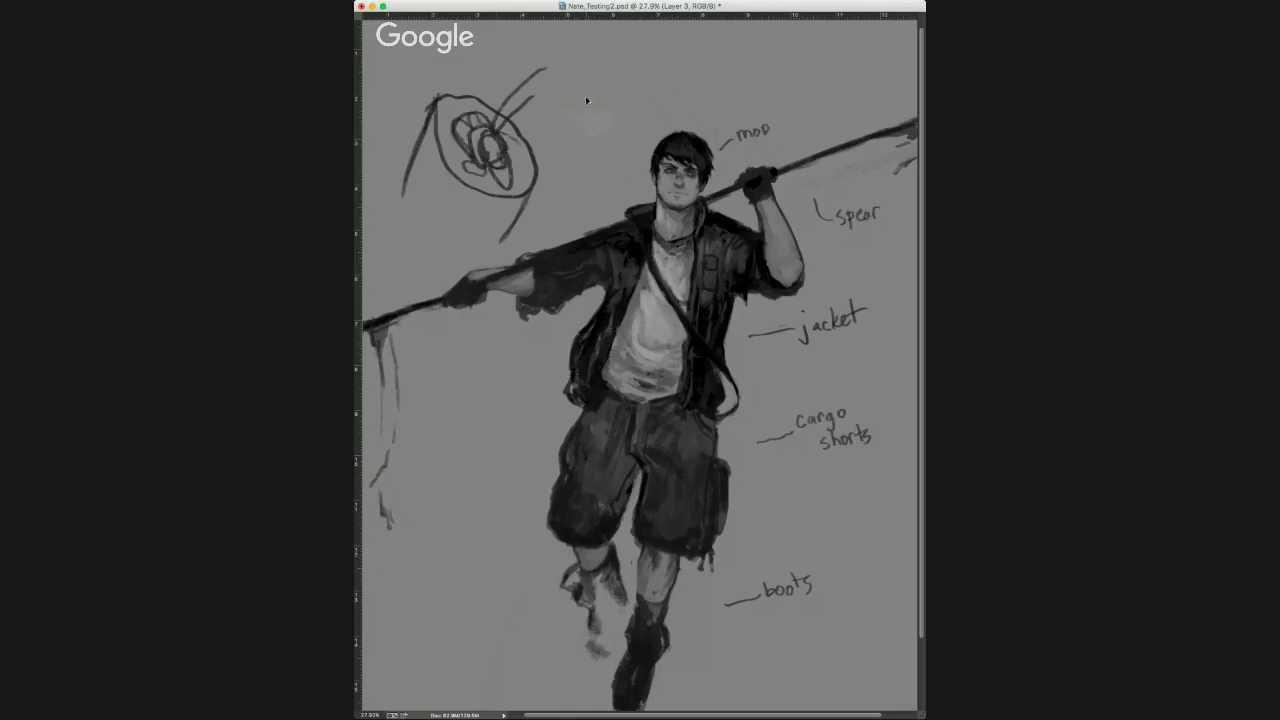
key("super+z")
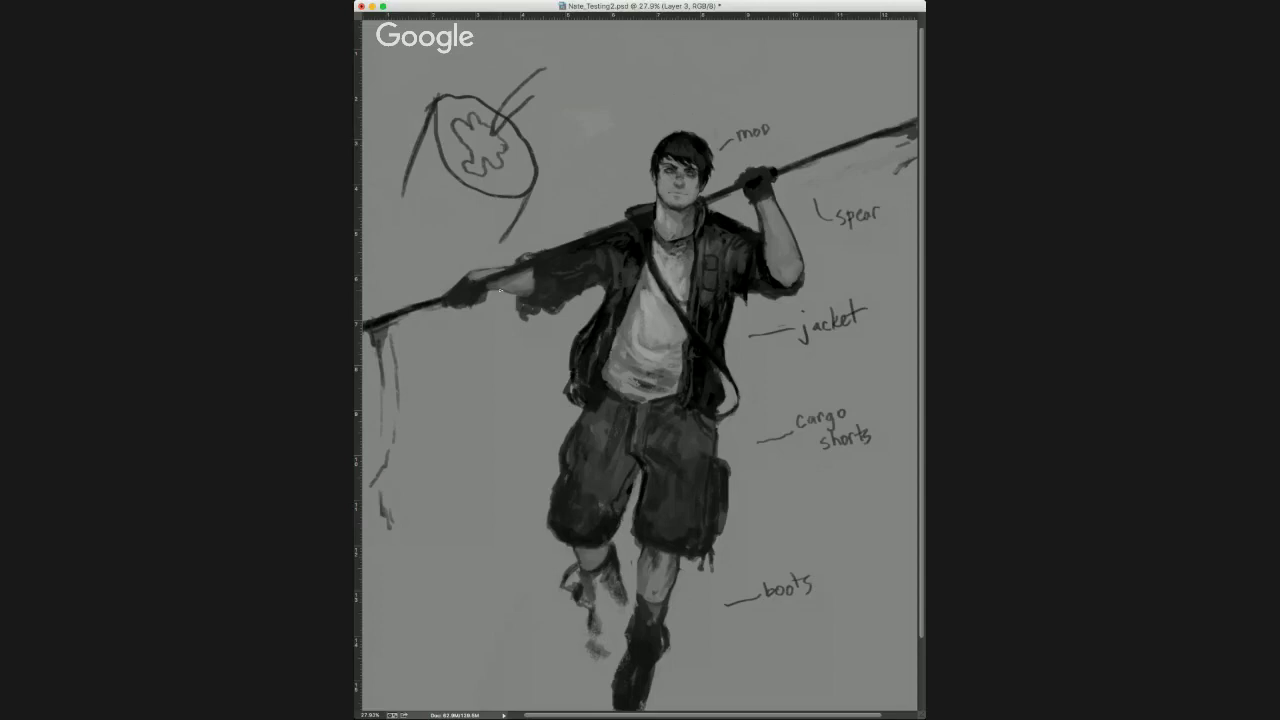
key("e")
mouse_move(502, 240)
left_mouse_down()
mouse_move(524, 206)
mouse_move(512, 197)
mouse_move(530, 140)
mouse_move(478, 186)
mouse_move(410, 180)
mouse_move(440, 102)
left_mouse_up()
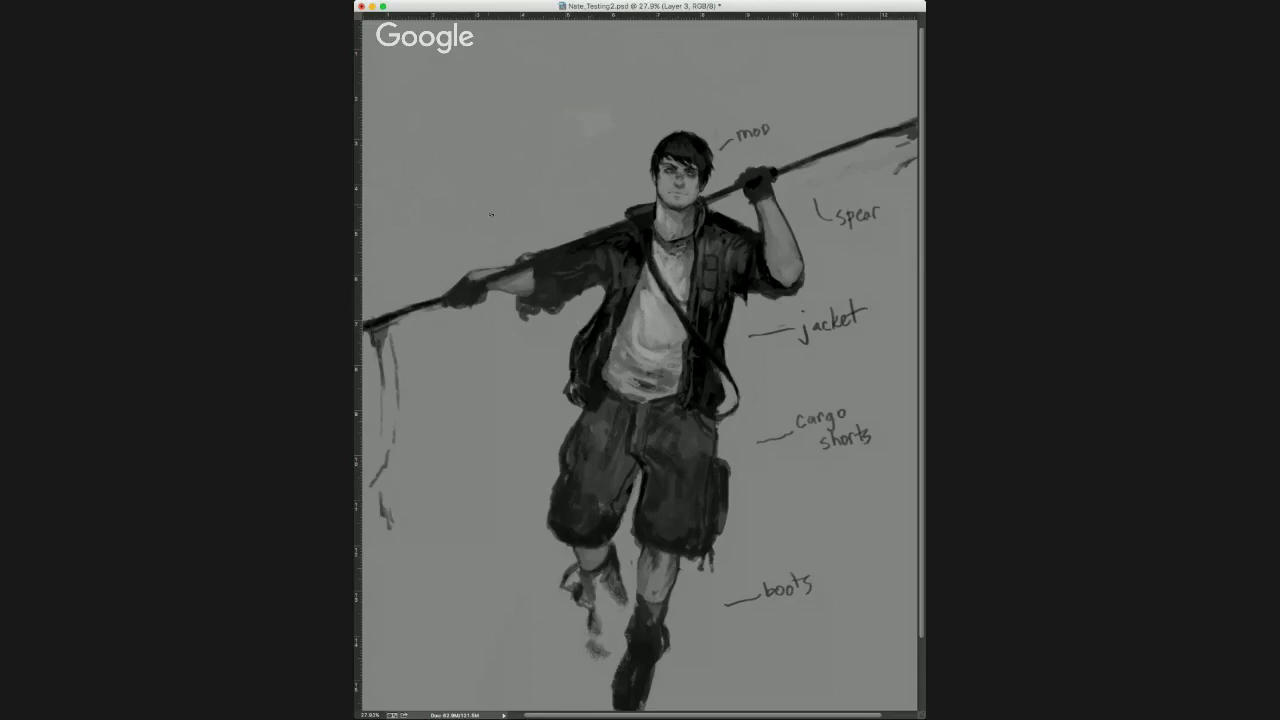
Touch up the ragged sleeve edge on the outstretched arm with a dark grey sampled from the jacket.
left_click_drag(530, 275, 521, 293)
left_click(541, 272, "alt")
key("super+minus")
key("super+minus")
key("super+minus")
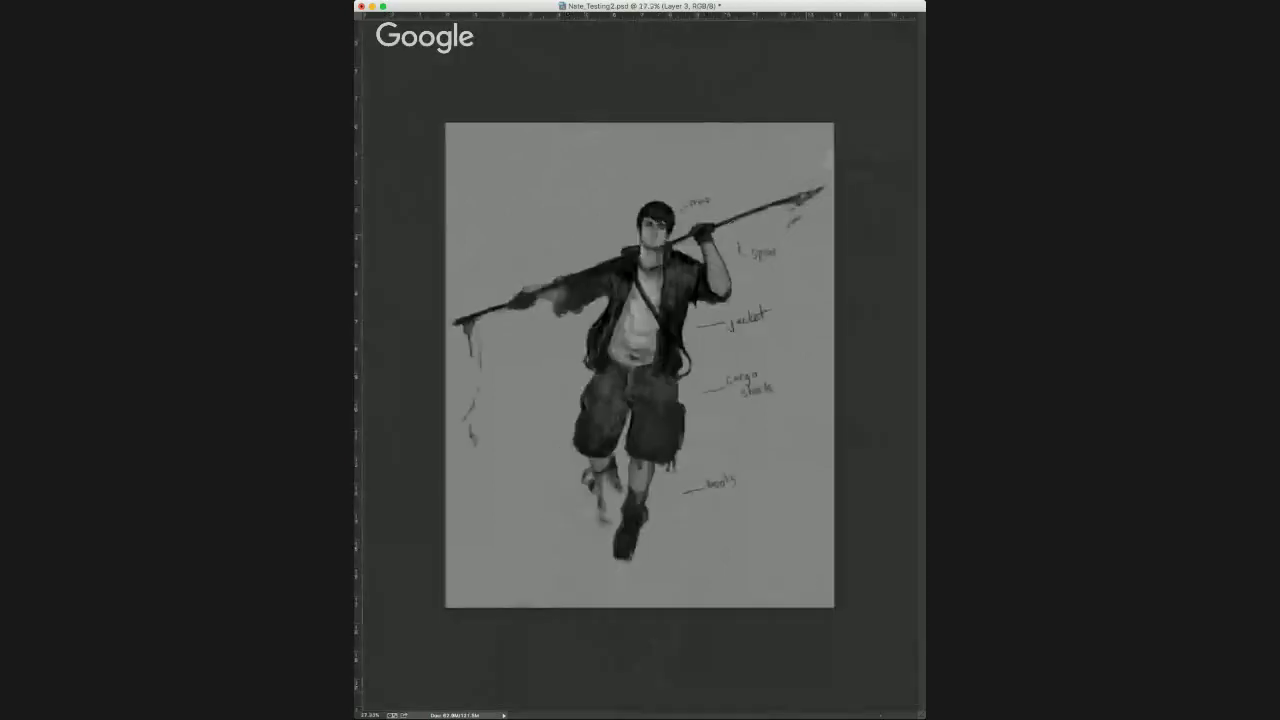
Paint a small strap loop on the jacket shoulder next to the raised arm.
scroll(706, 243, "up", 6)
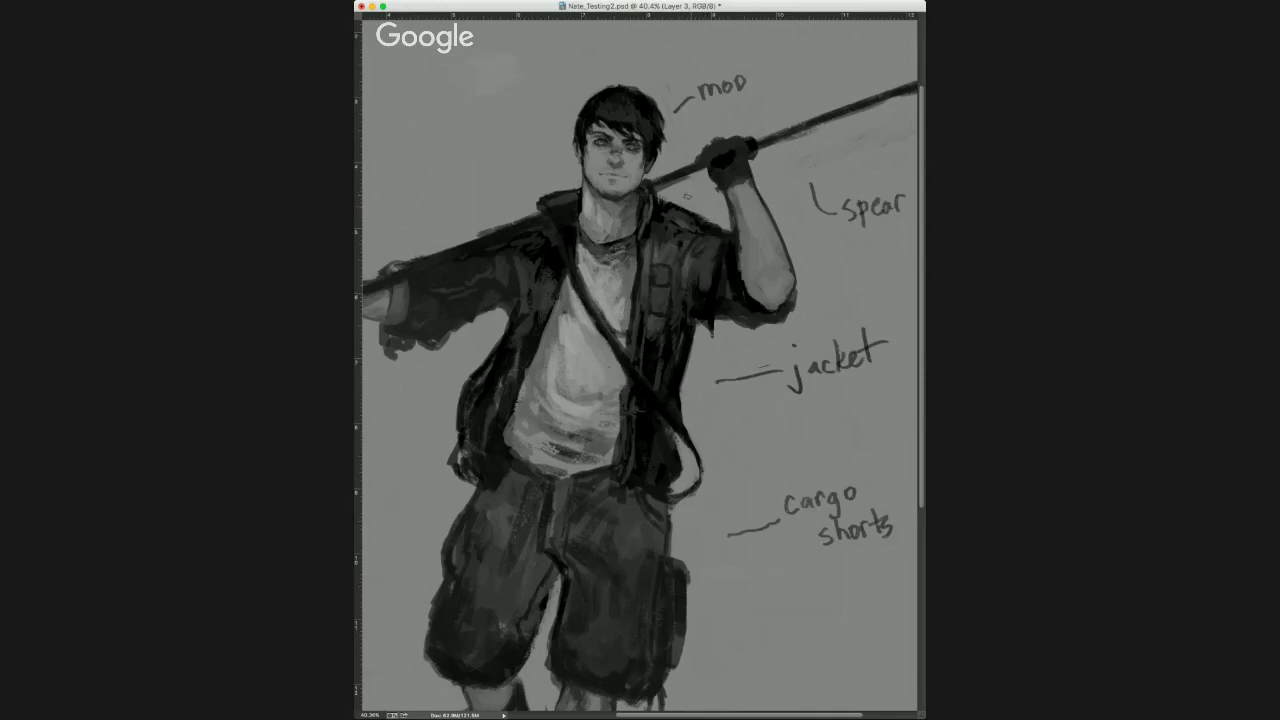
left_click_drag(674, 196, 716, 221)
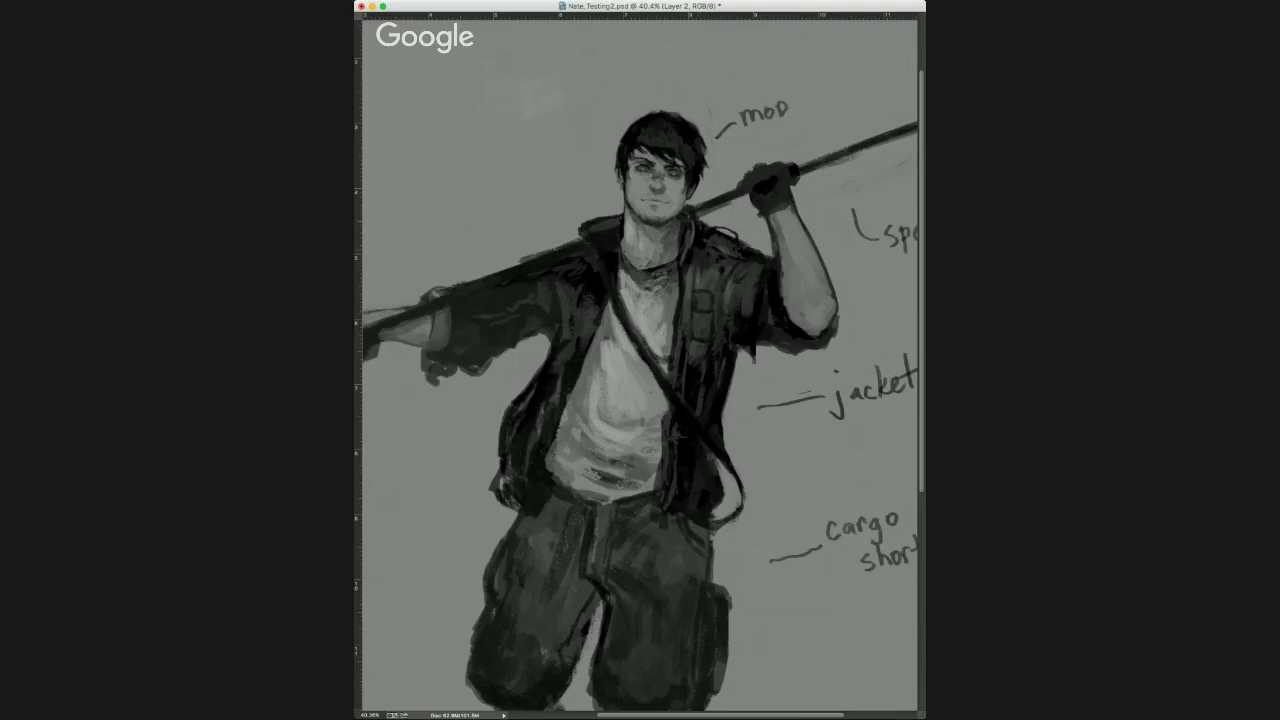
scroll(689, 209, "down", 5)
scroll(689, 209, "up", 3)
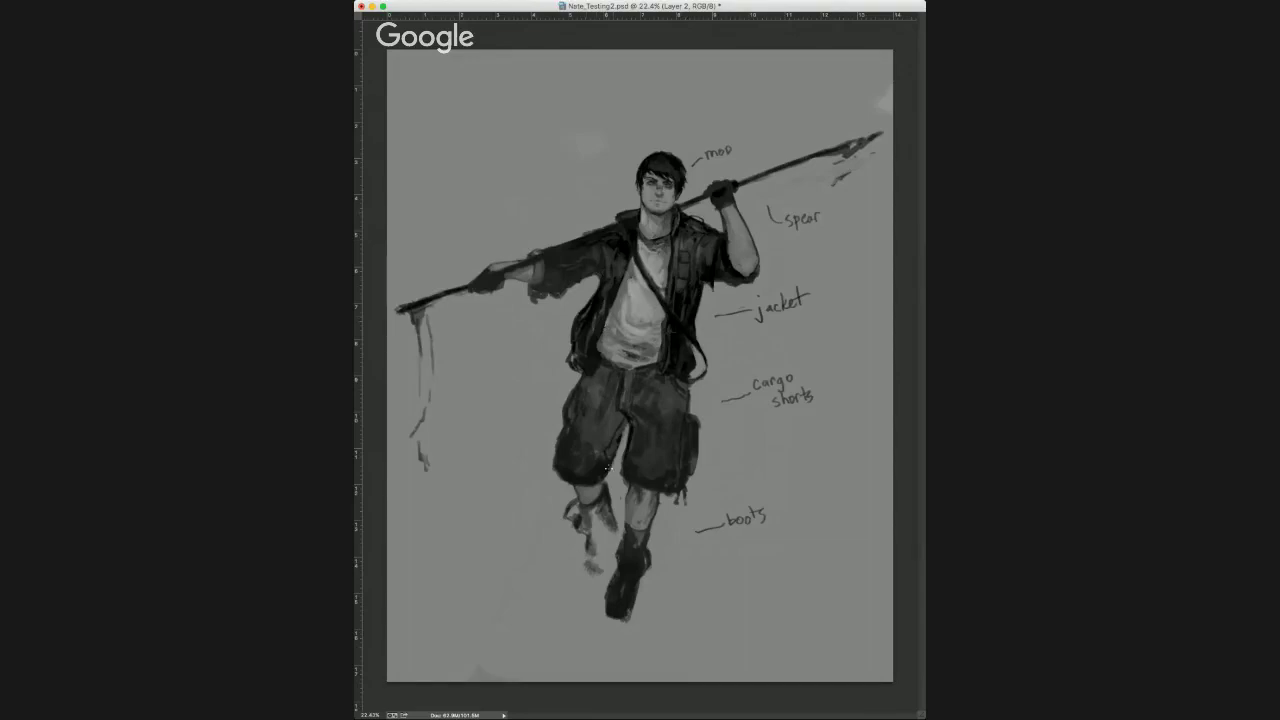
Add small accents to the front knee and refine the shirt's neckline with sampled greys.
left_click(634, 481)
left_click(652, 268)
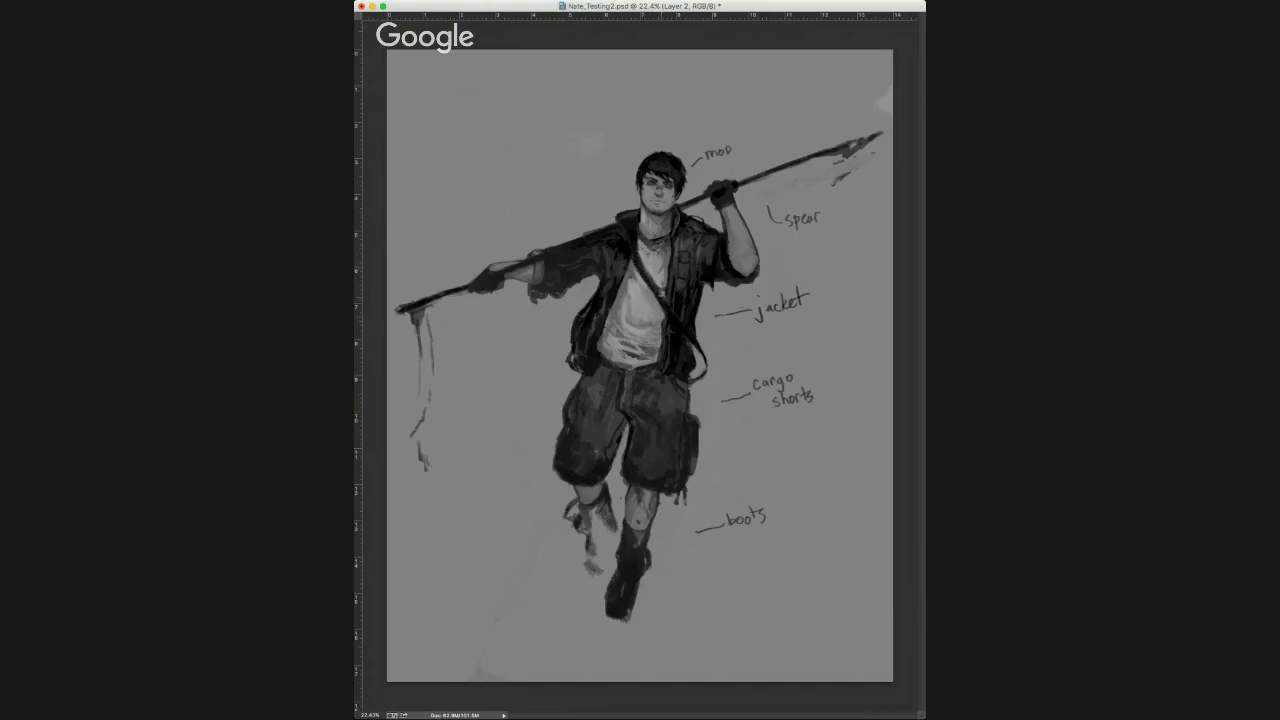
left_click(655, 239)
left_click(646, 250, "alt")
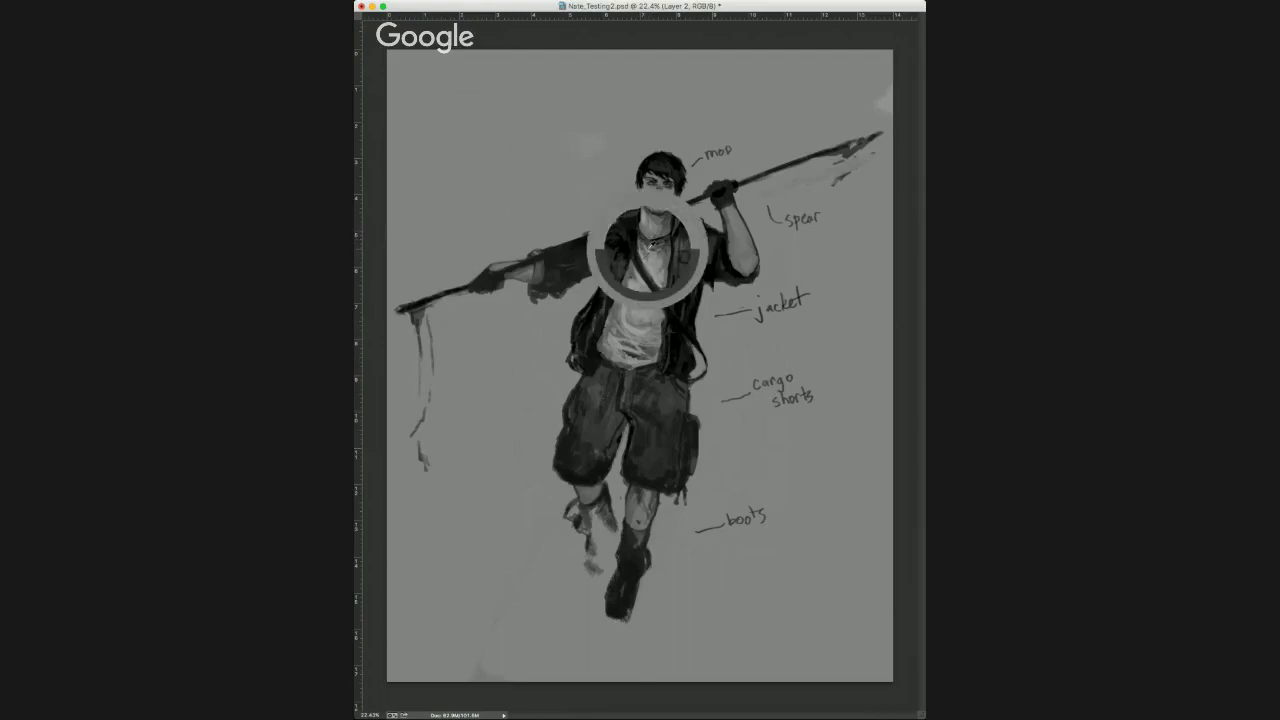
left_click(645, 243)
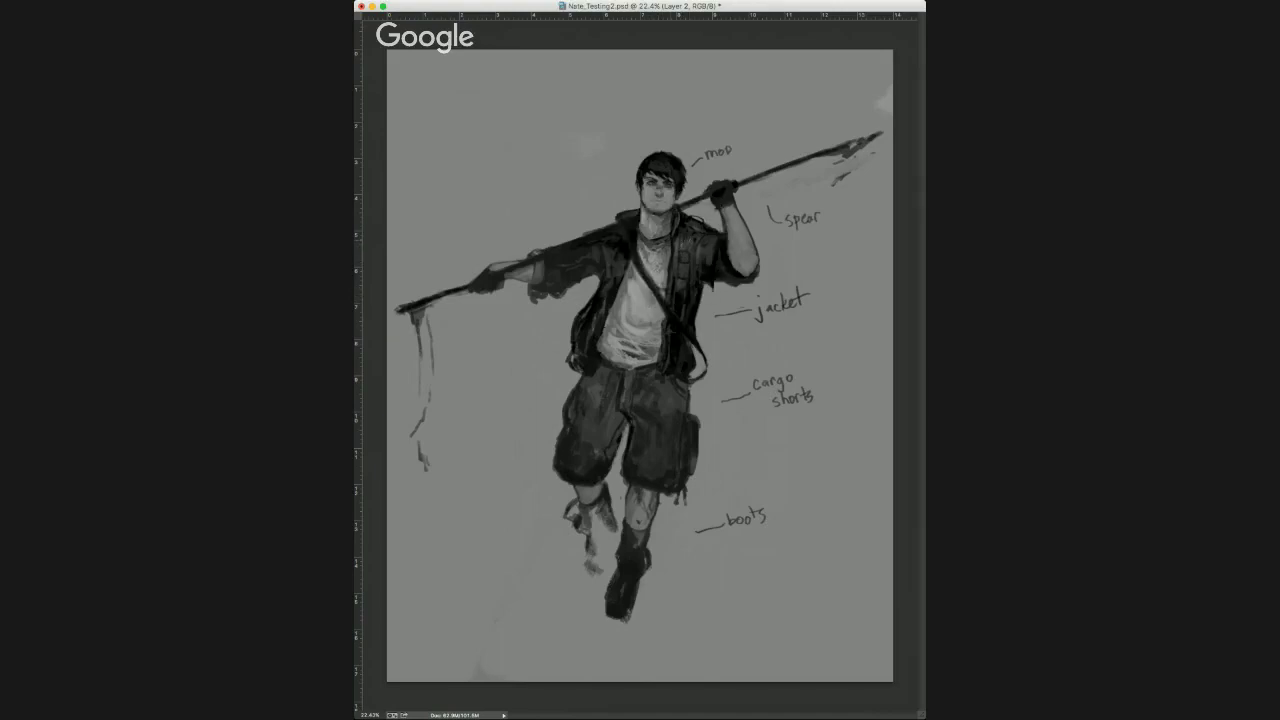
Refine the open jacket front and its outer lower edge on the outstretched-arm side with sampled dark greys.
left_click(620, 266, "alt")
left_click(609, 302, "alt")
left_click_drag(571, 338, 570, 348)
left_click(617, 279, "alt")
left_click(618, 297, "alt")
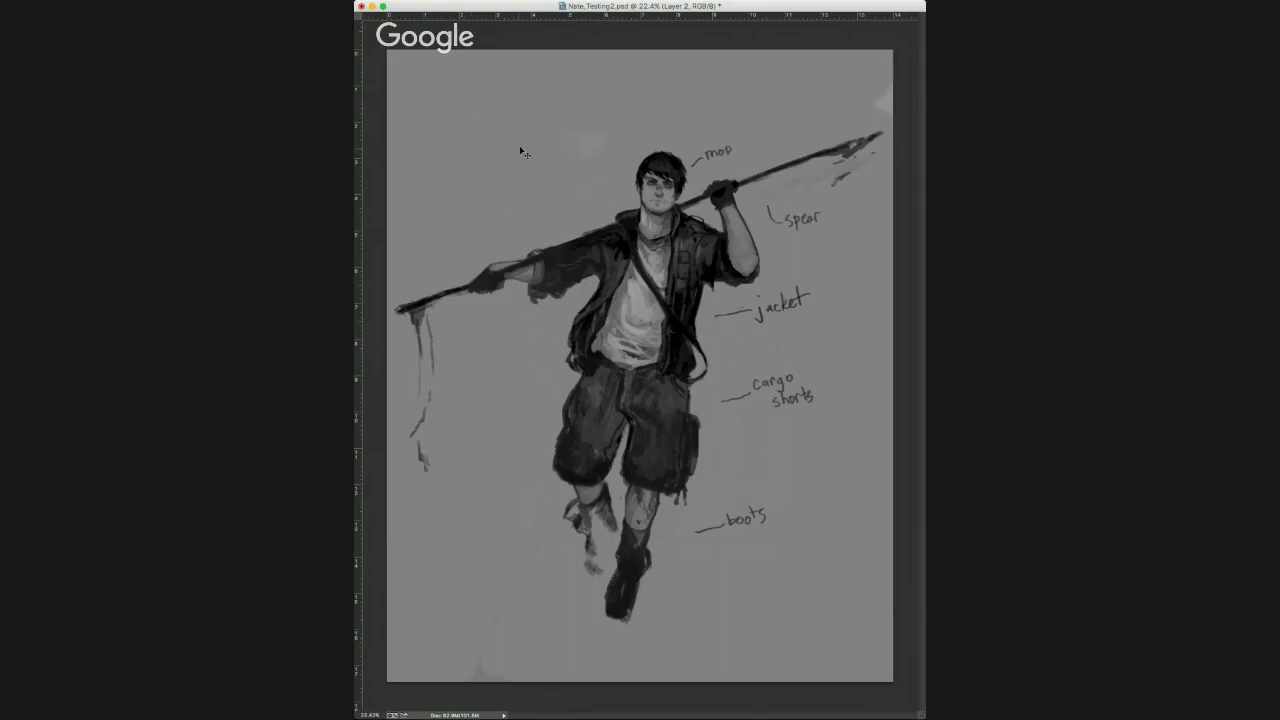
Flip the canvas horizontally and refine the hair around the forehead and temple with a sampled dark tone.
key("super+shift+h")
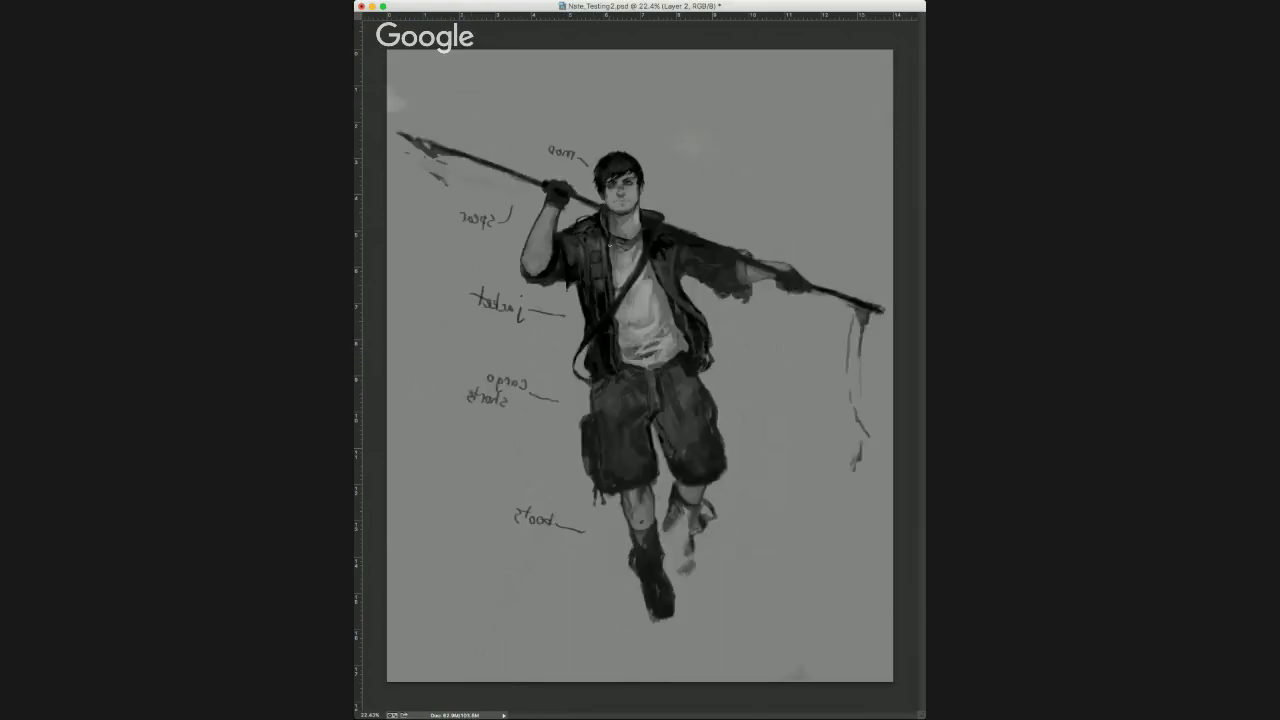
scroll(610, 194, "up", 6)
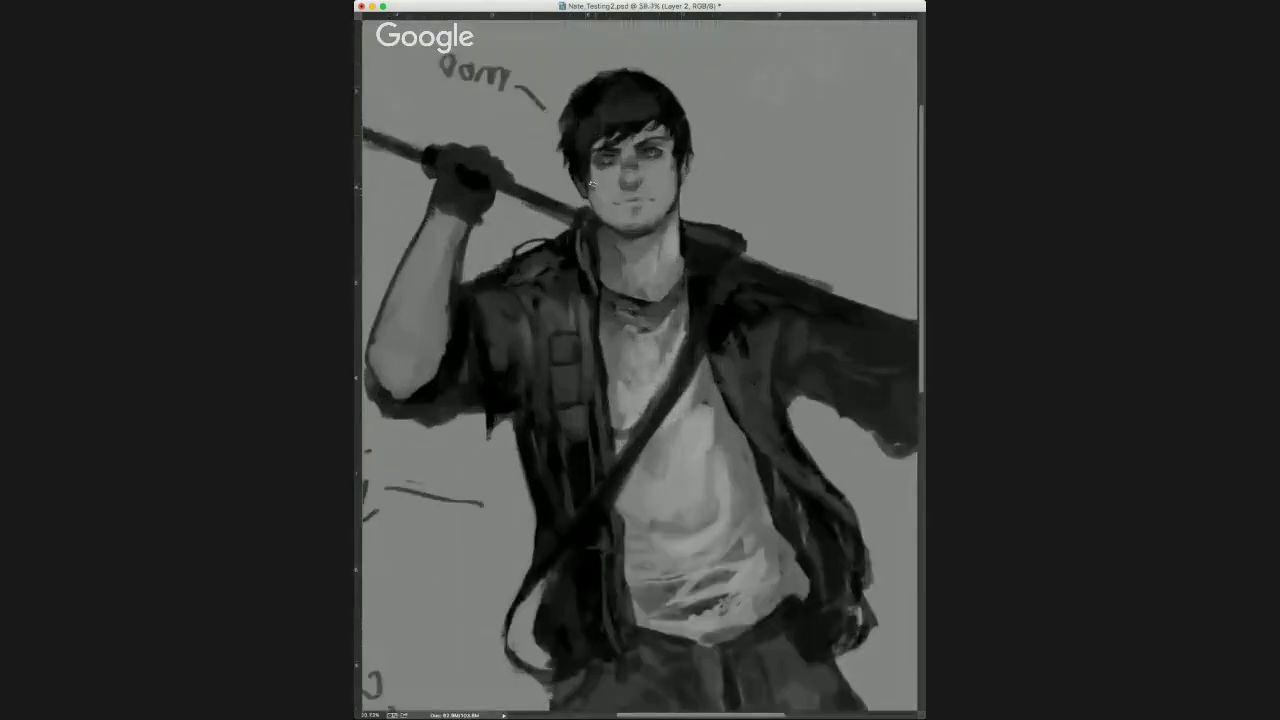
scroll(609, 194, "up", 2)
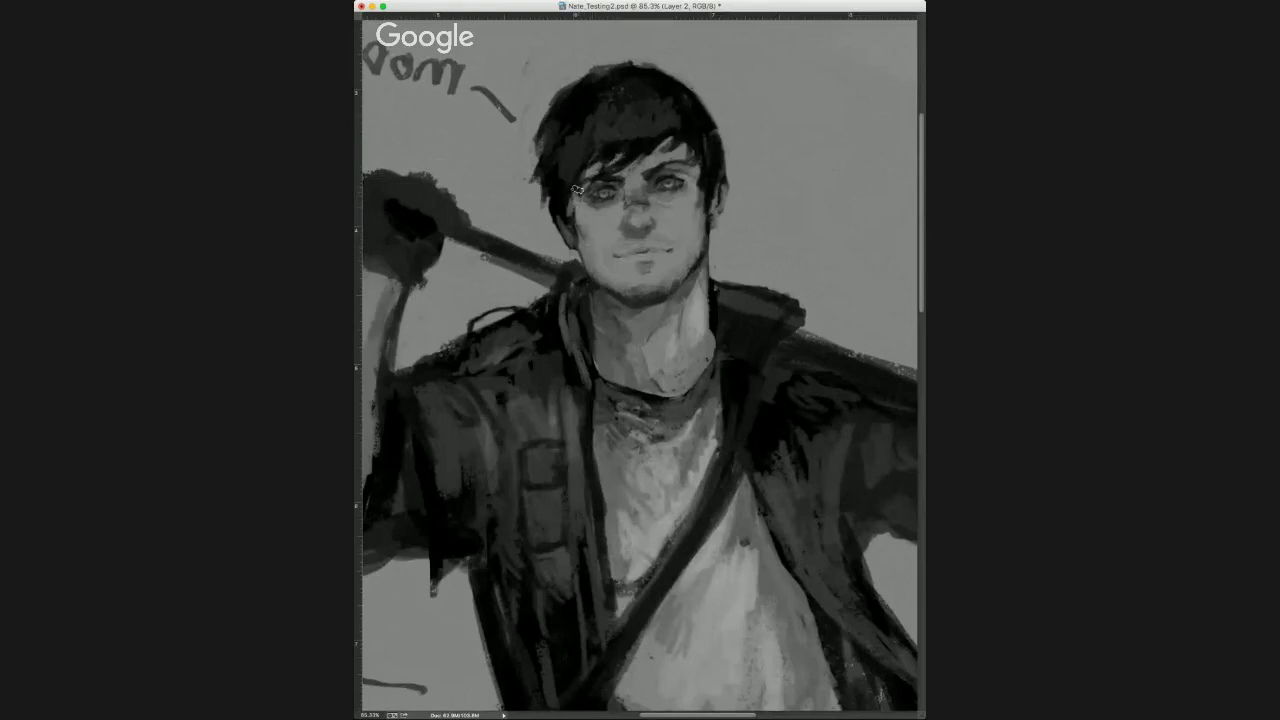
scroll(602, 254, "down", 6)
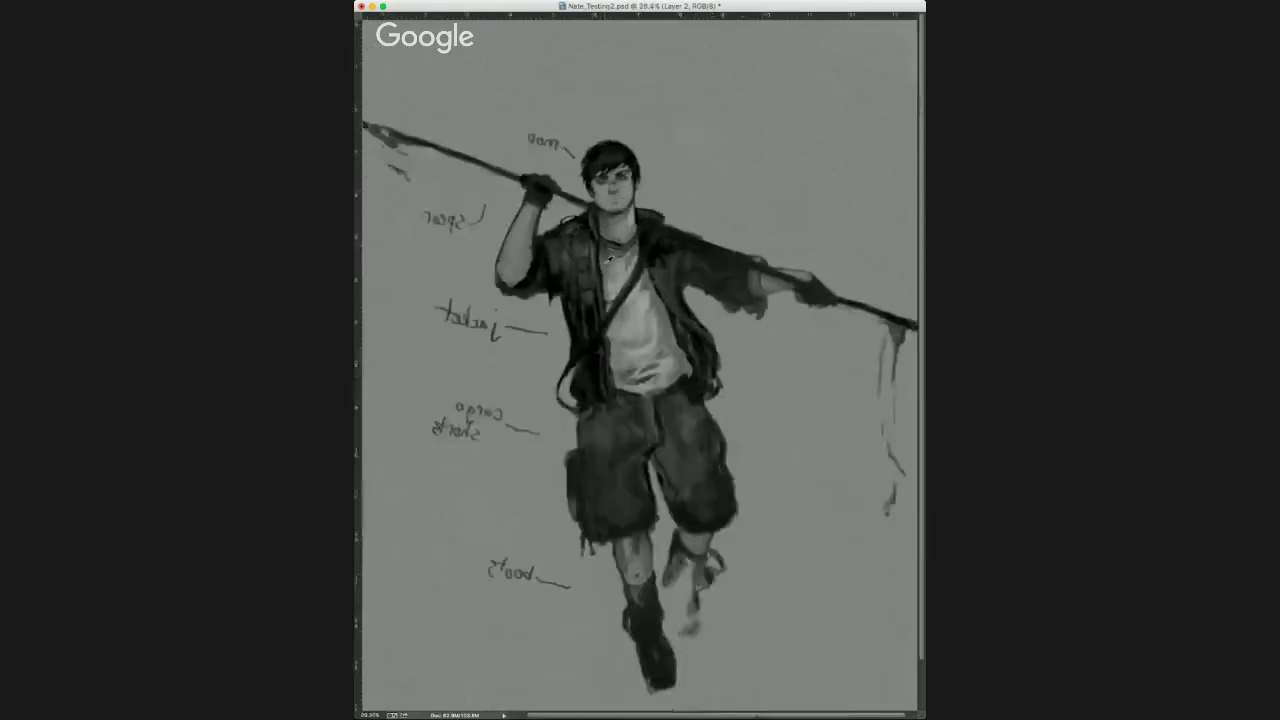
scroll(622, 128, "up", 4)
left_click_drag(623, 128, 585, 246)
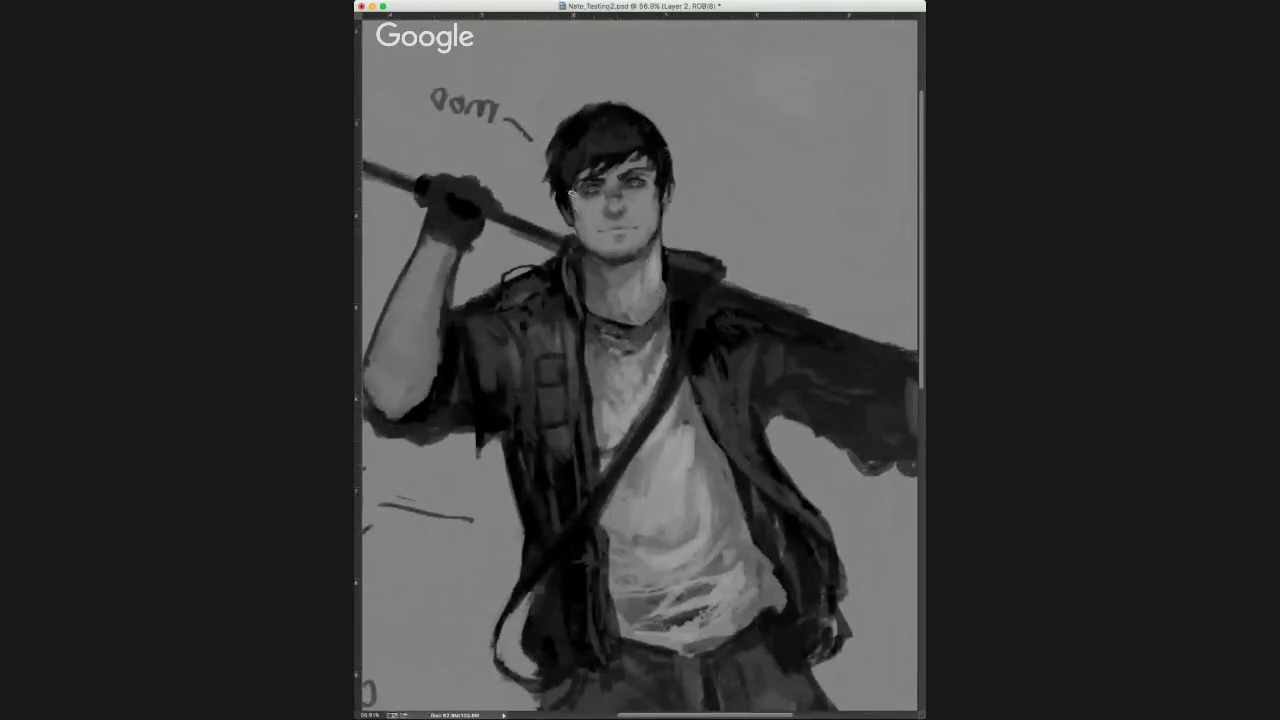
left_click(580, 168, "alt")
mouse_move(622, 106)
left_mouse_down()
mouse_move(638, 104)
mouse_move(662, 138)
mouse_move(502, 148)
left_mouse_up()
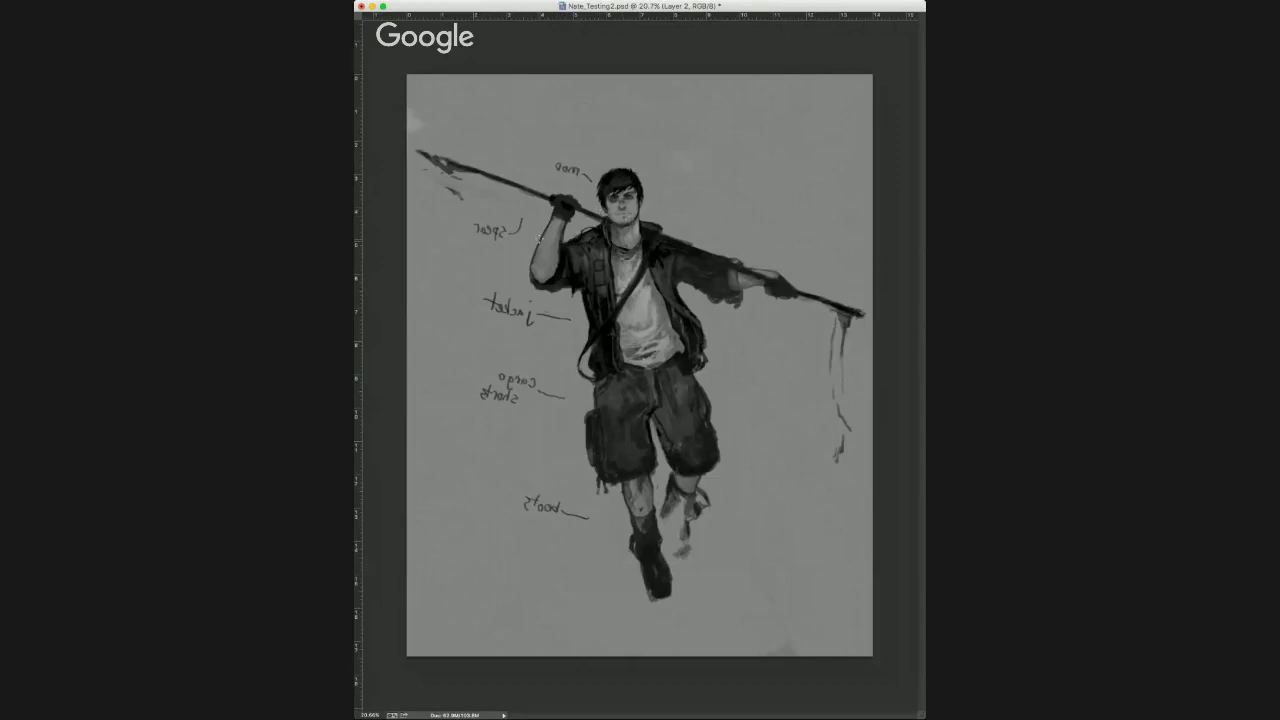
Repaint the raised forearm with sampled greys, thinning its dark contour from the glove down to the elbow.
left_click_drag(573, 228, 638, 234)
left_click(562, 190, "alt")
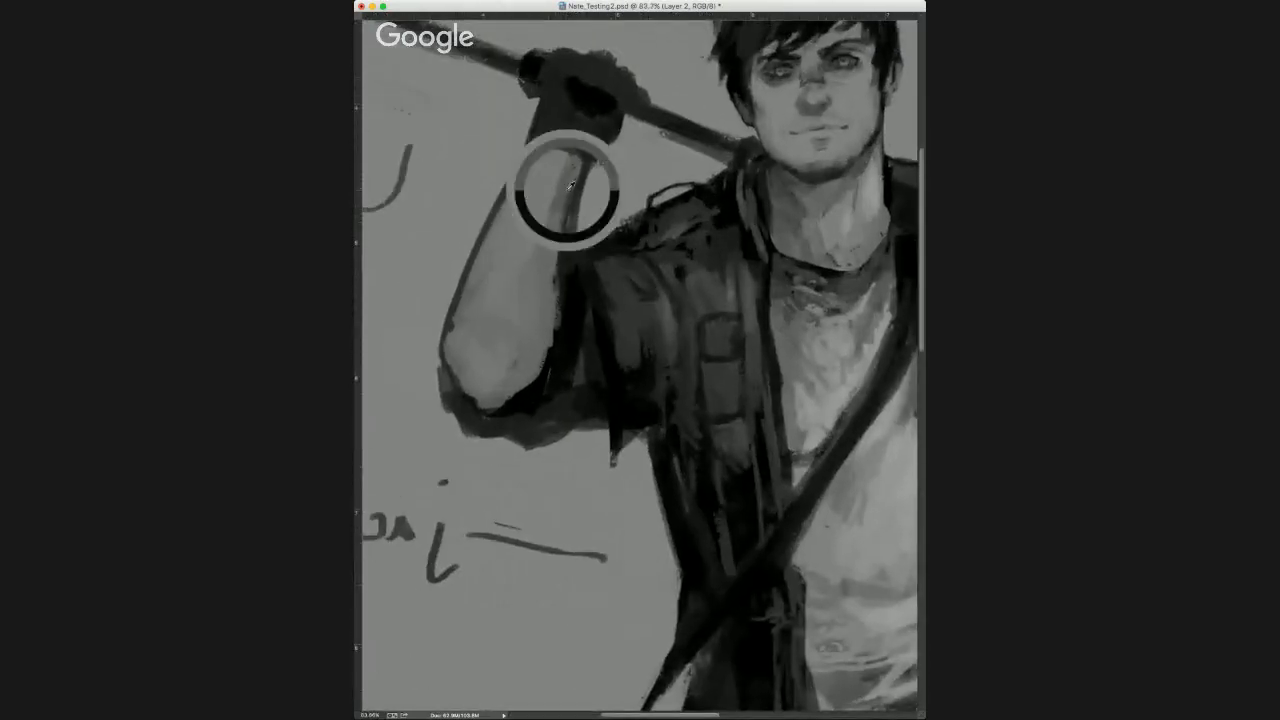
left_click(562, 208, "alt")
mouse_move(586, 161)
left_mouse_down()
mouse_move(553, 330)
mouse_move(530, 367)
left_mouse_up()
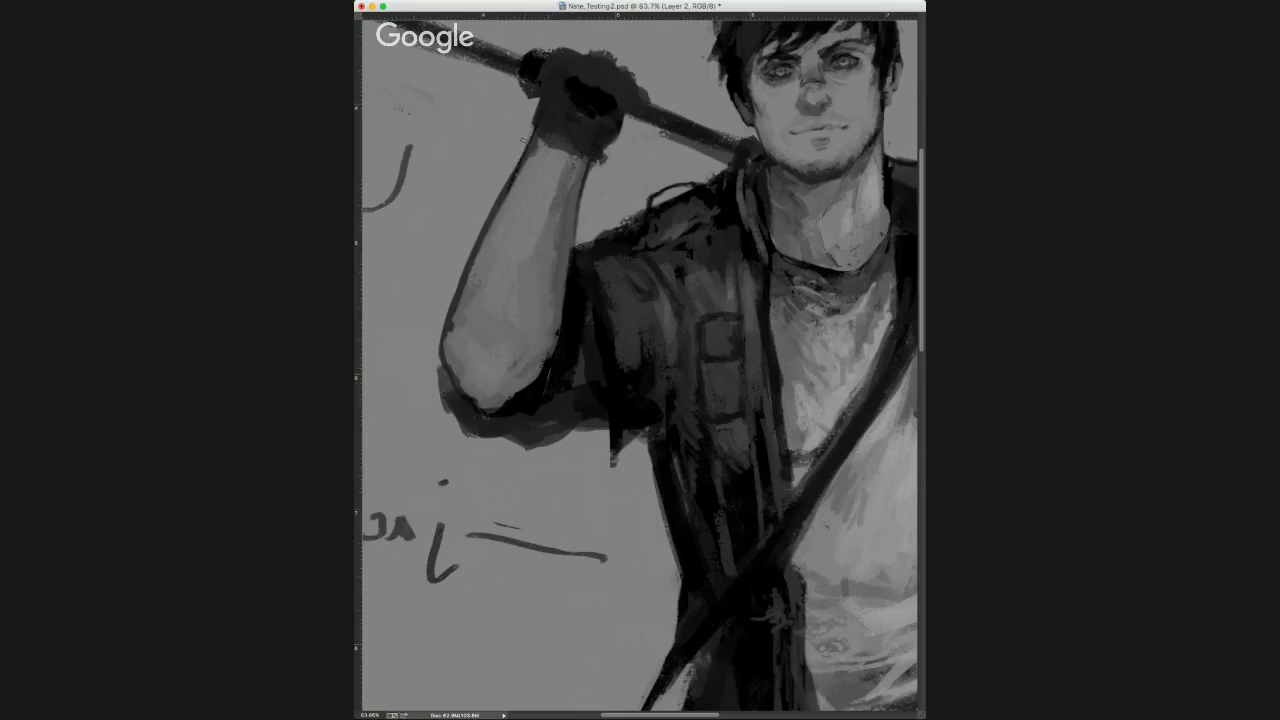
left_click_drag(510, 162, 455, 282)
mouse_move(496, 206)
left_mouse_down()
mouse_move(455, 298)
mouse_move(442, 376)
left_mouse_up()
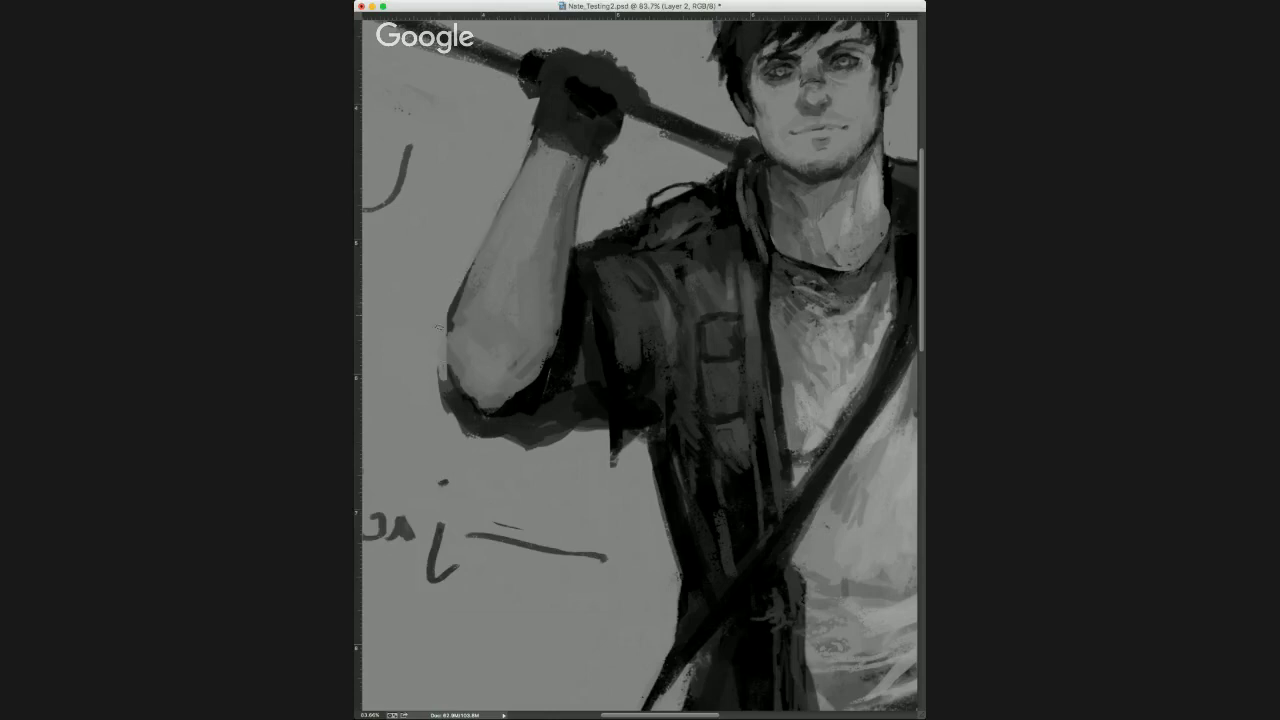
left_click(591, 151, "alt")
left_click_drag(584, 160, 560, 201)
Flip the canvas back to its original orientation and show the whole figure.
scroll(554, 193, "down", 5)
scroll(553, 188, "down", 5)
scroll(509, 174, "up", 8)
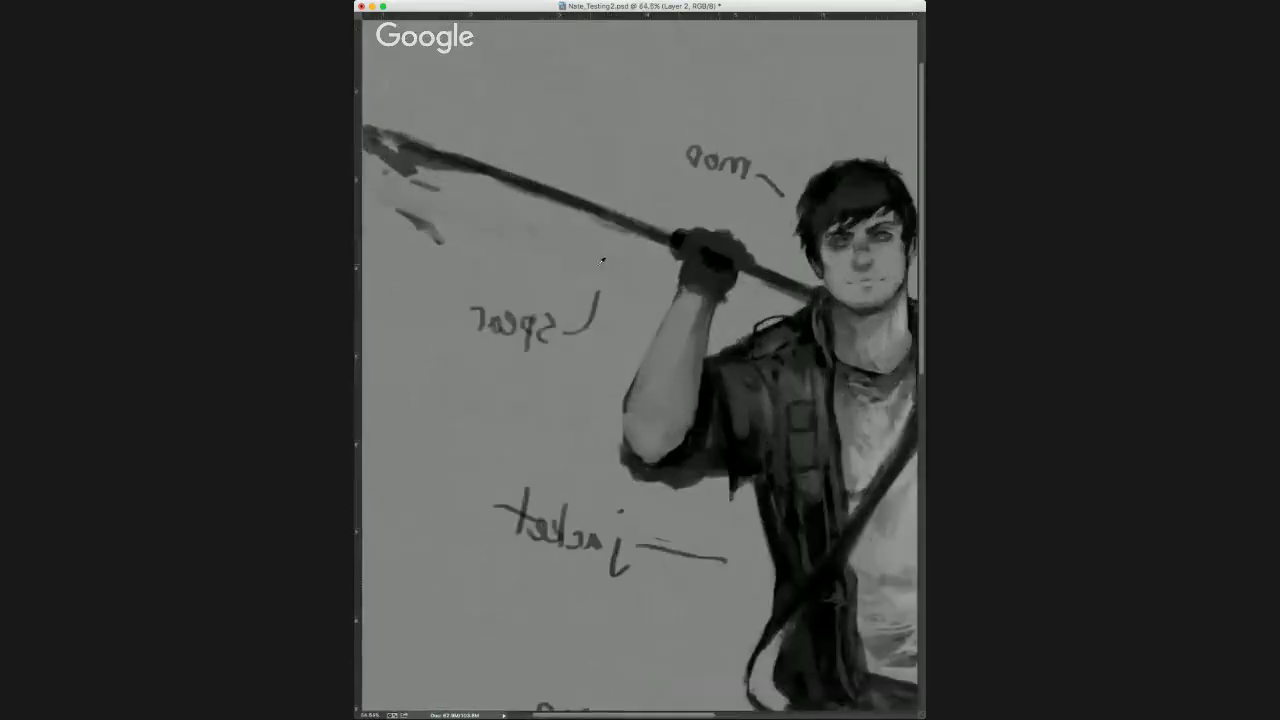
scroll(509, 174, "down", 5)
scroll(643, 284, "right", 3)
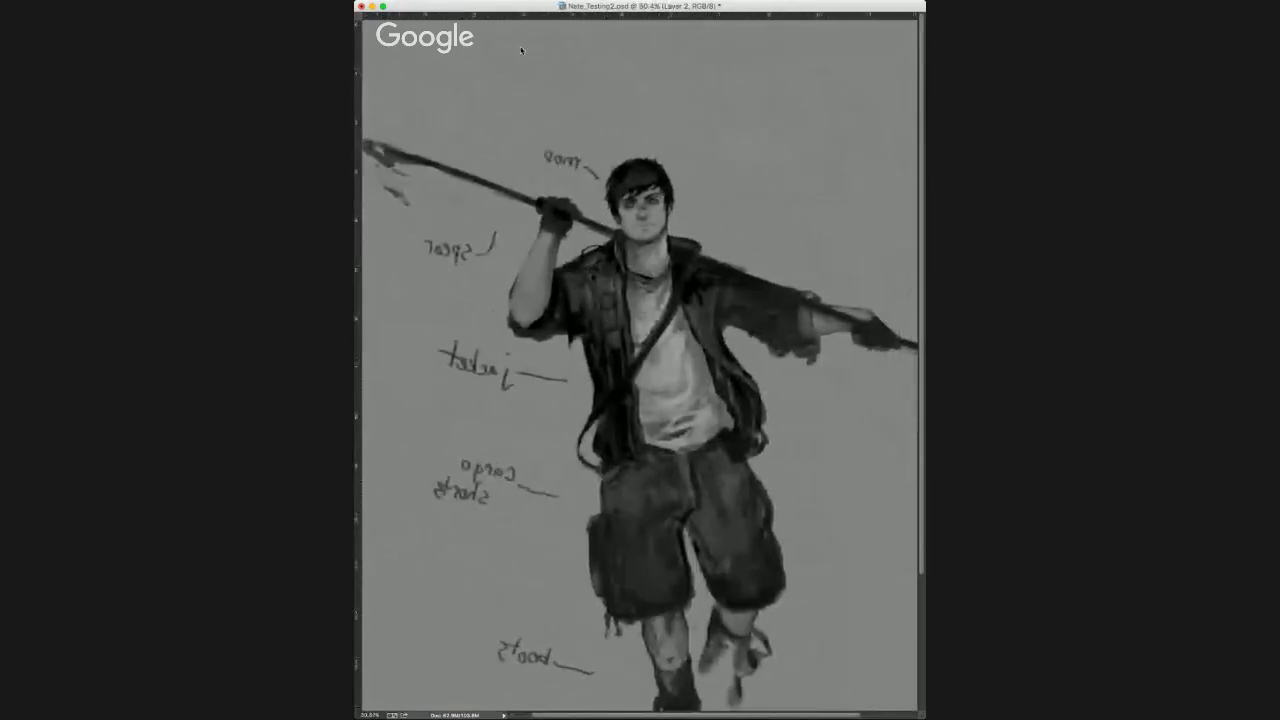
key("super+Tab")
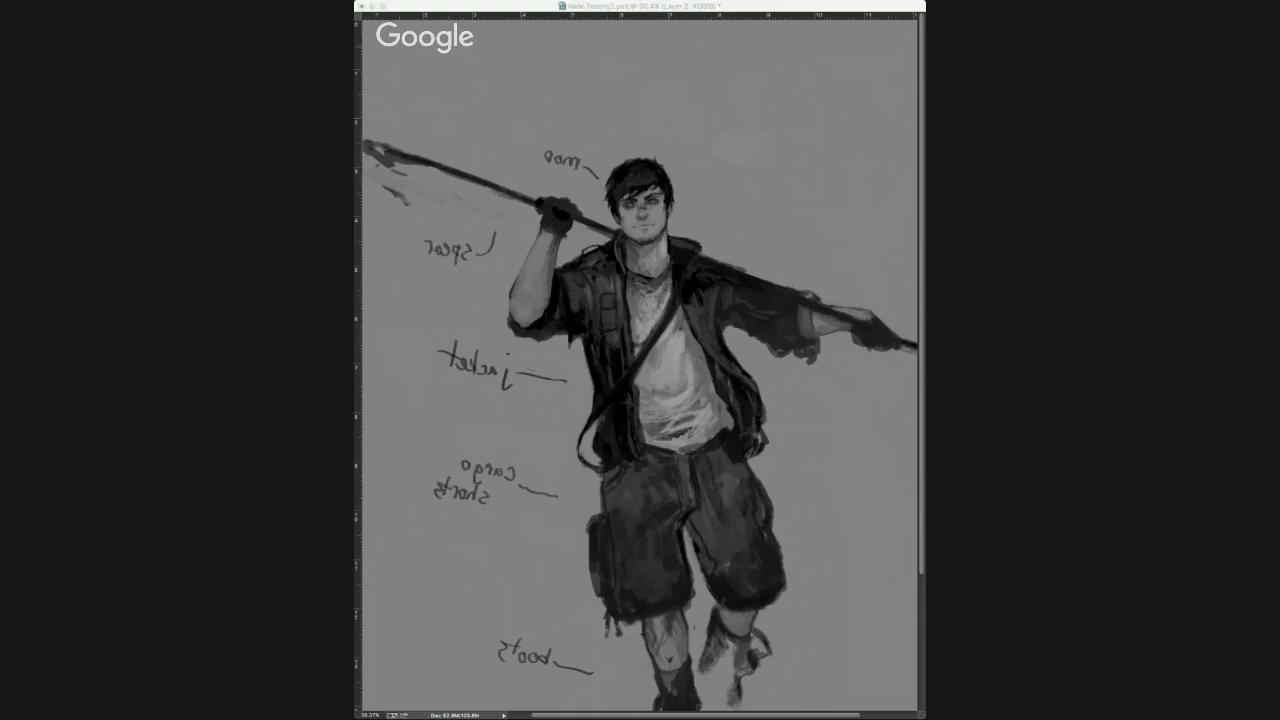
key("super+z")
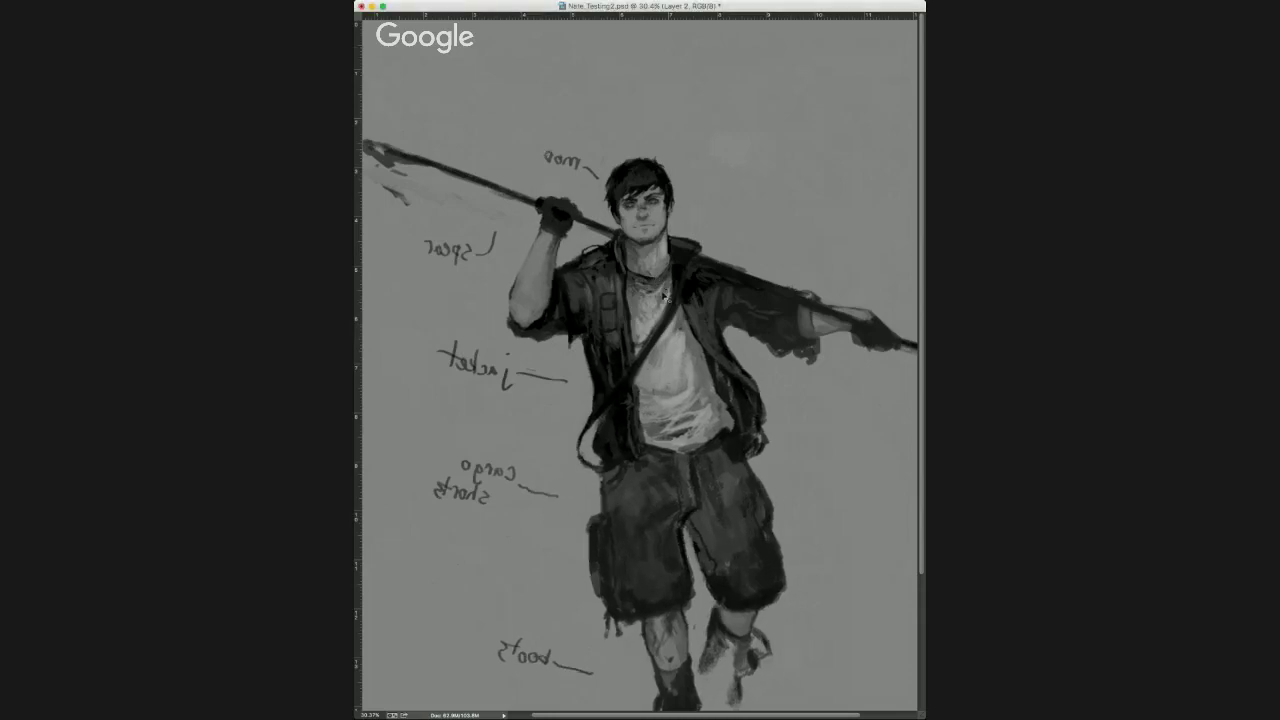
key("super+minus")
key("super+minus")
key("super+shift+h")
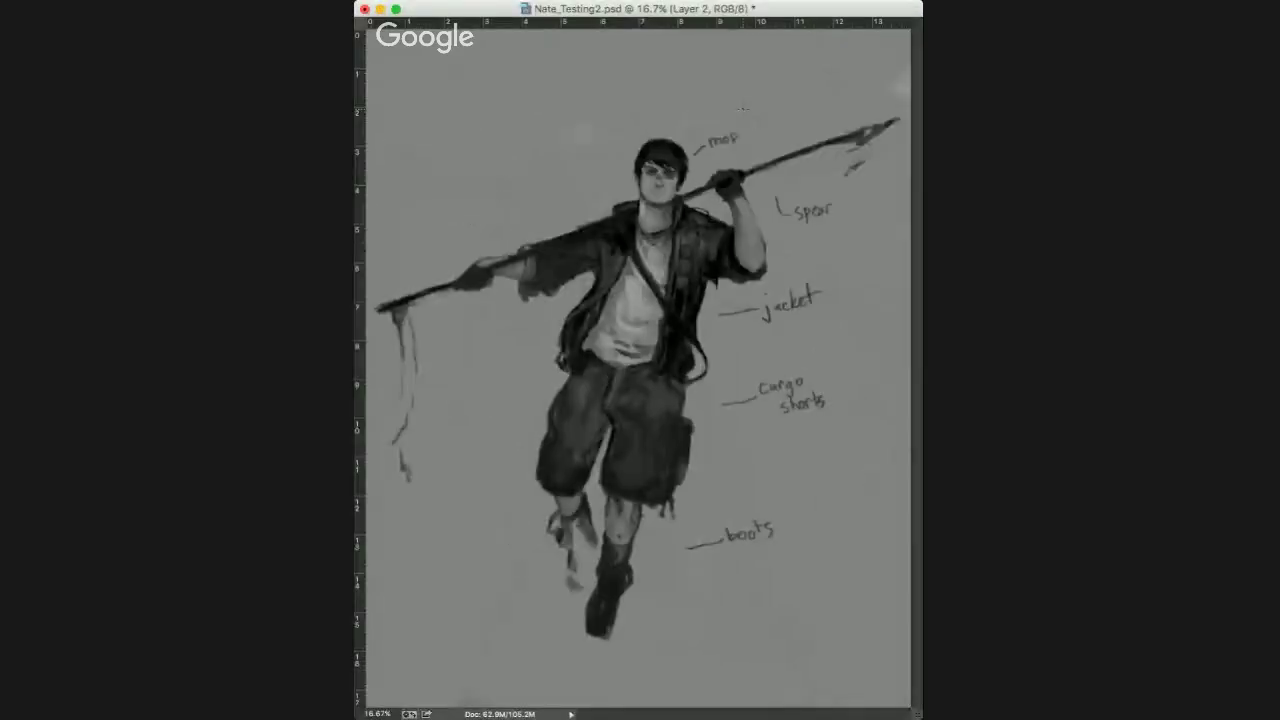
Rescale the character painting on Layer 2 slightly with Free Transform and apply it.
key("super+t")
left_click_drag(902, 50, 879, 24)
left_click_drag(777, 232, 786, 231)
key("Return")
scroll(694, 32, "up", 3)
scroll(694, 42, "down", 3)
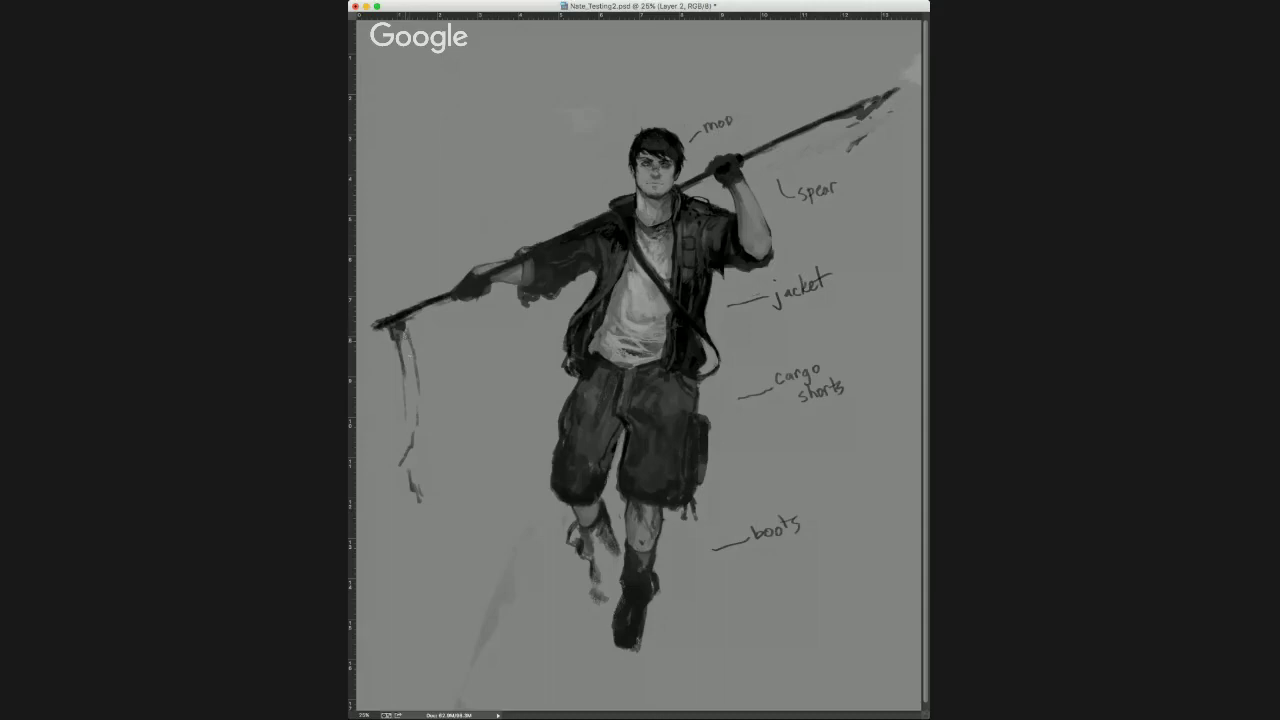
Paint a long dark cloth strip hanging from the spear's rear end and retouch the hem of the shirt.
mouse_move(404, 330)
left_mouse_down()
mouse_move(418, 436)
mouse_move(390, 506)
left_mouse_up()
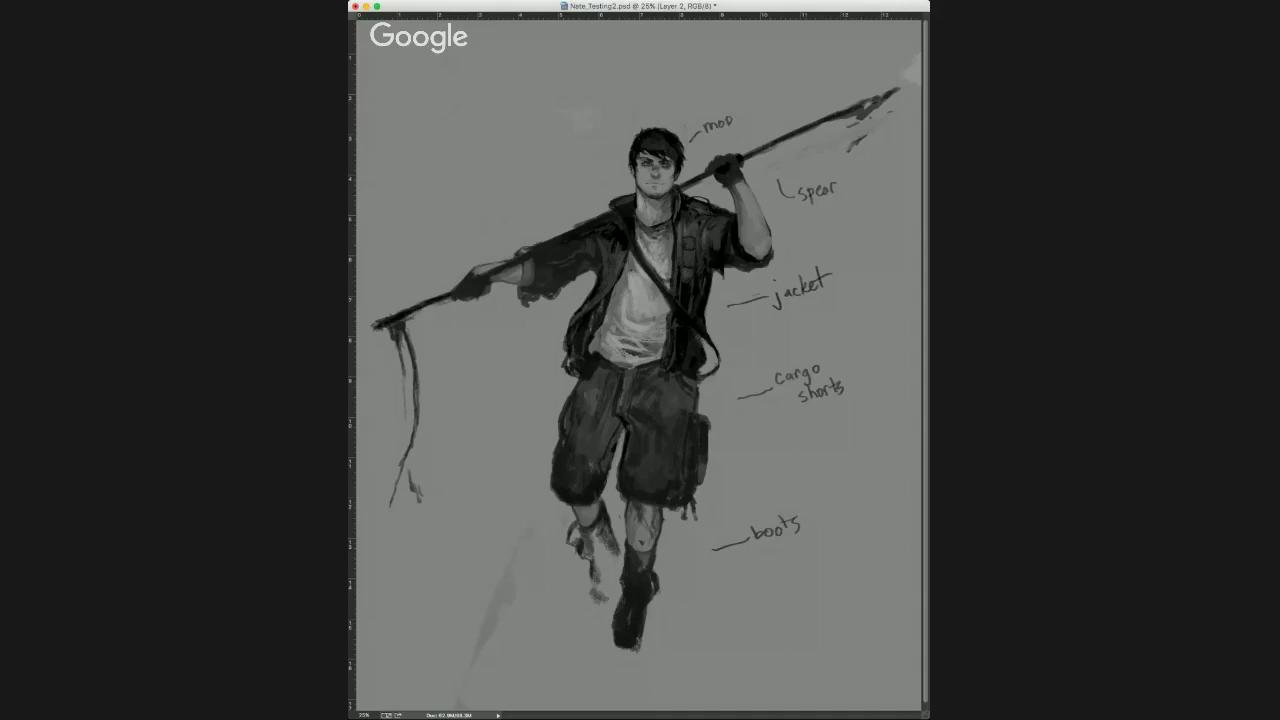
left_click(620, 348, "alt")
left_click_drag(602, 355, 614, 363)
left_click(641, 349, "alt")
Shade the front leg just below the shorts and darken the outer edge of the front boot.
left_click(638, 508)
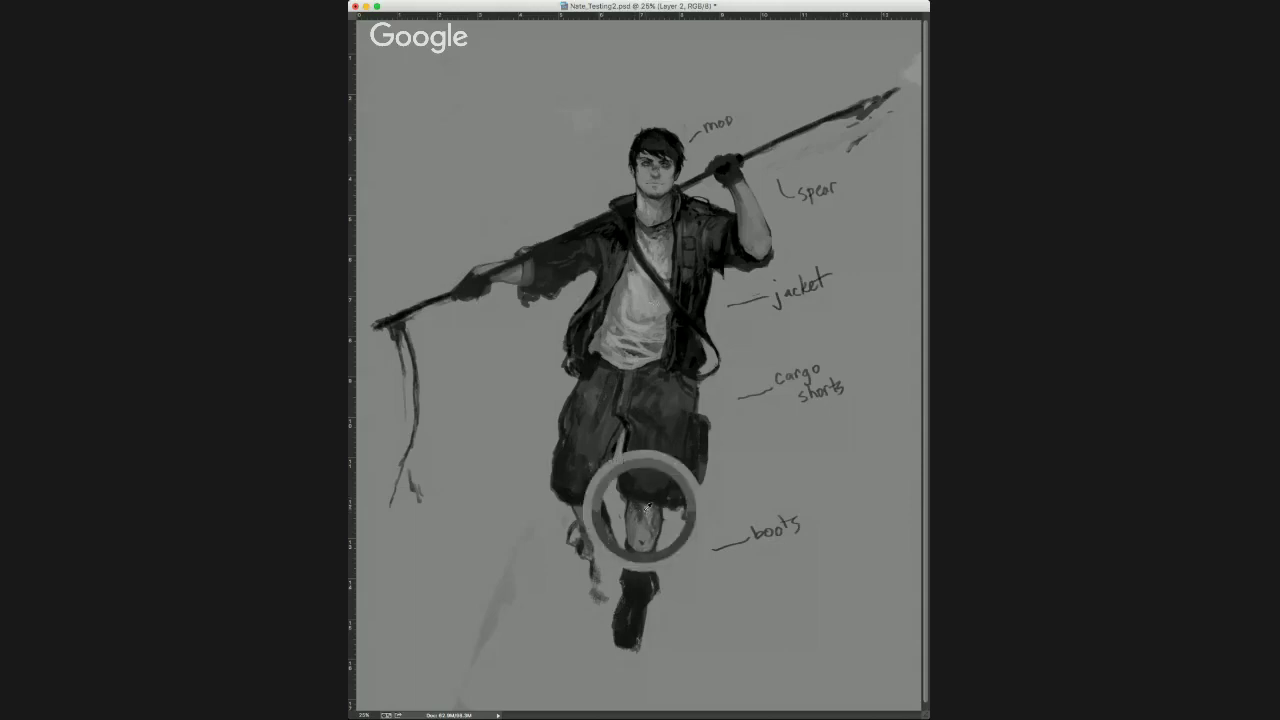
left_click(642, 506)
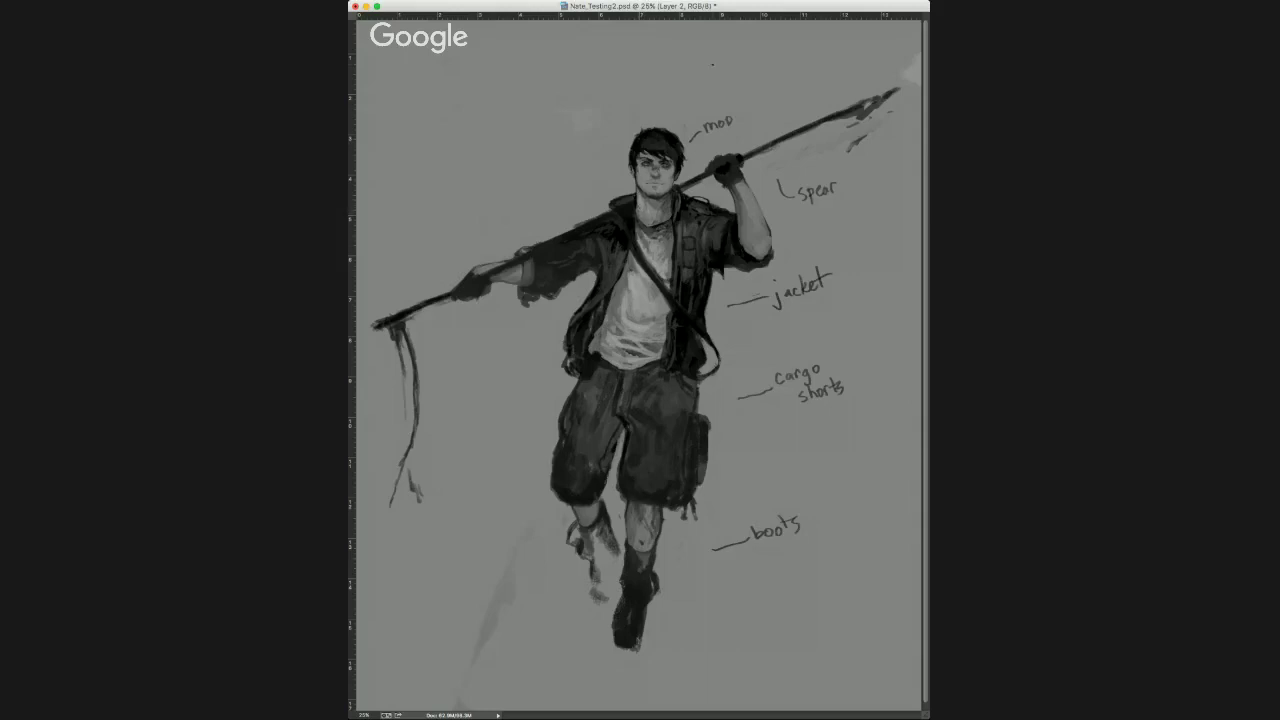
left_click(638, 205, "alt")
left_click_drag(614, 627, 613, 642)
Widen the outer edge of the rear leg of the cargo shorts and add loose threads at its hem.
mouse_move(575, 390)
left_mouse_down()
mouse_move(547, 426)
mouse_move(560, 442)
mouse_move(542, 458)
mouse_move(556, 488)
mouse_move(552, 462)
left_mouse_up()
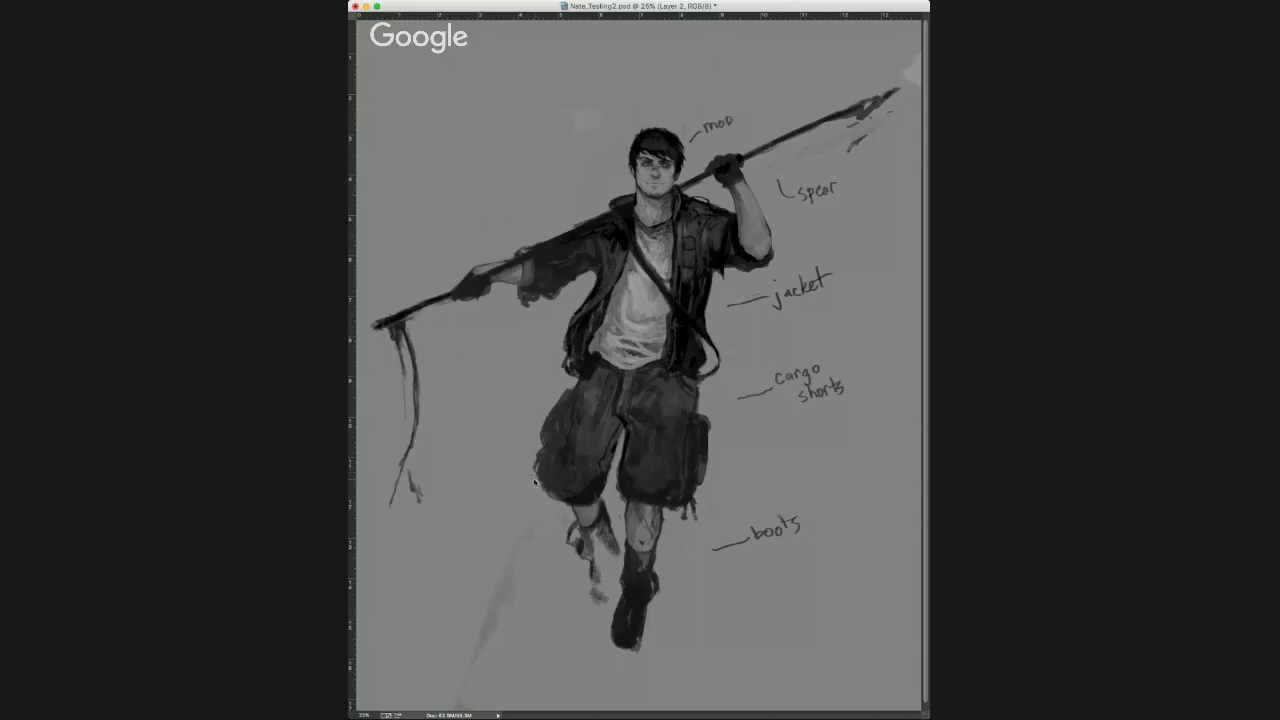
left_click_drag(534, 480, 530, 497)
left_click_drag(537, 473, 523, 480)
Block in the trailing foot's boot and strengthen the adjoining edge of the front boot.
left_click_drag(617, 534, 623, 542)
mouse_move(594, 550)
left_mouse_down()
mouse_move(598, 525)
mouse_move(596, 557)
left_mouse_up()
left_click_drag(592, 580, 584, 604)
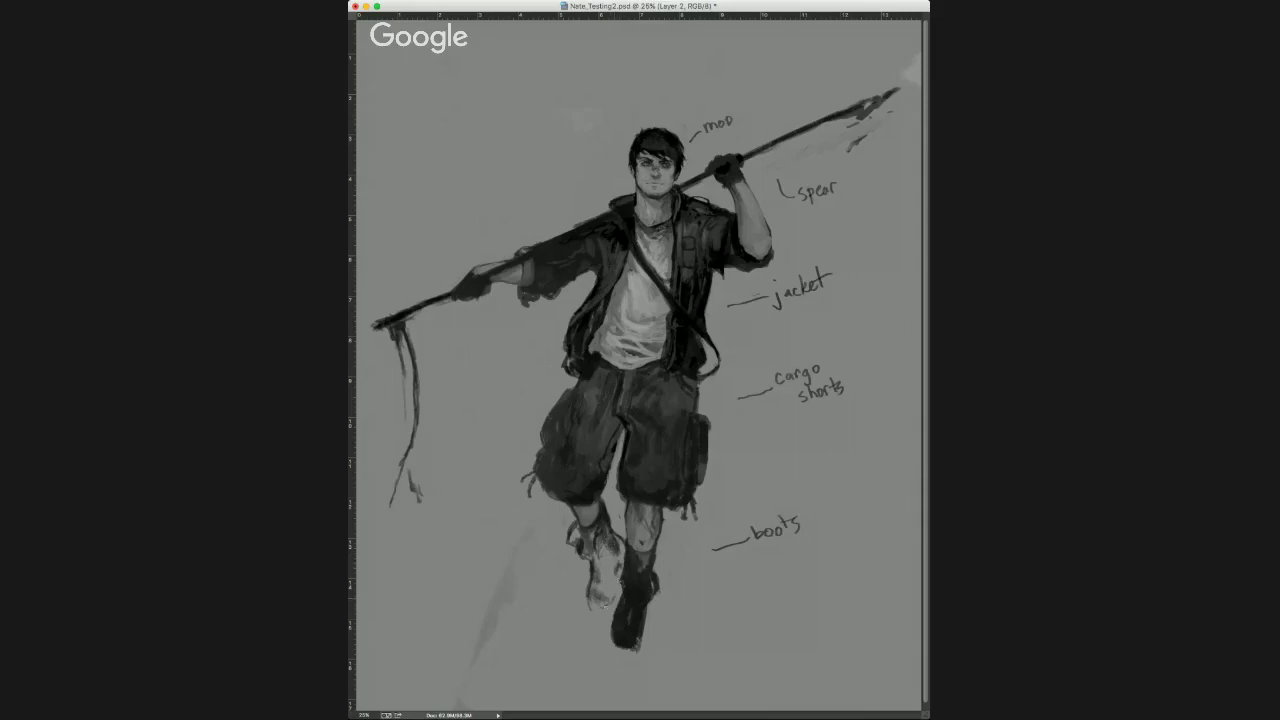
left_click_drag(618, 606, 616, 646)
left_click_drag(620, 556, 622, 598)
Paint darker folds inside the rear leg of the shorts with a grey sampled near the inseam.
left_click(611, 456, "alt")
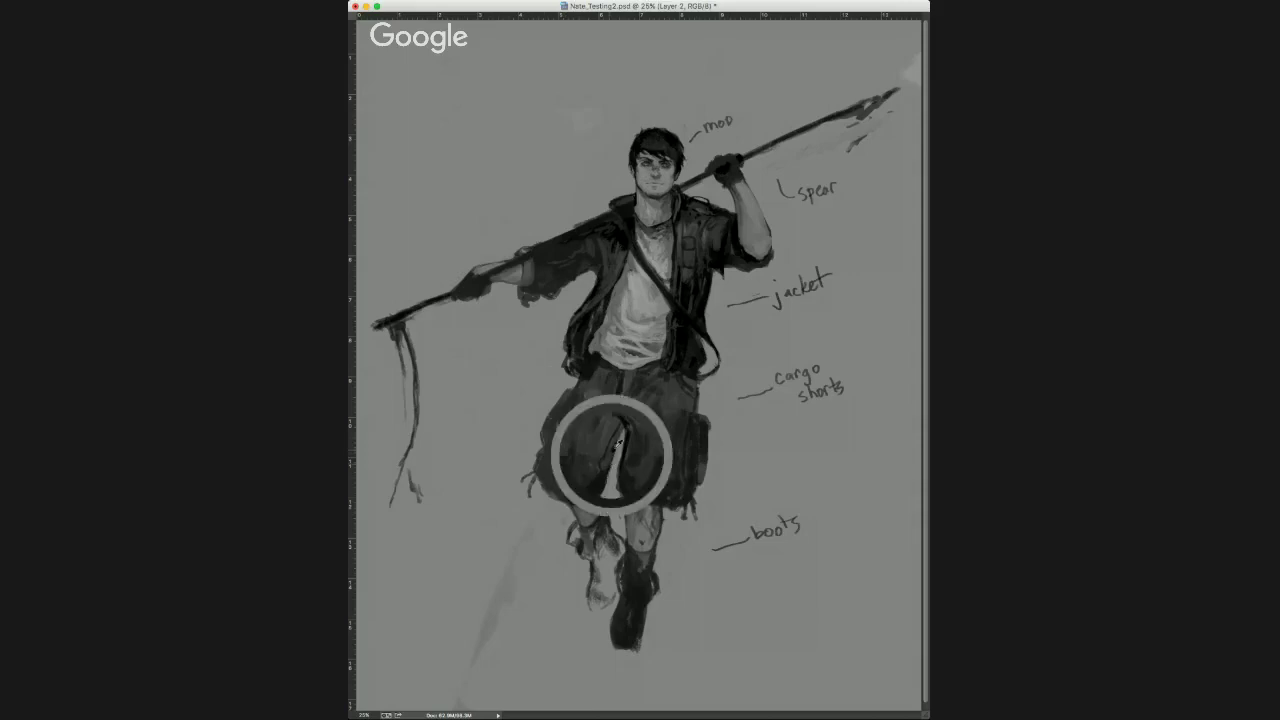
mouse_move(607, 460)
left_mouse_down()
mouse_move(583, 468)
mouse_move(590, 486)
left_mouse_up()
left_click(594, 458)
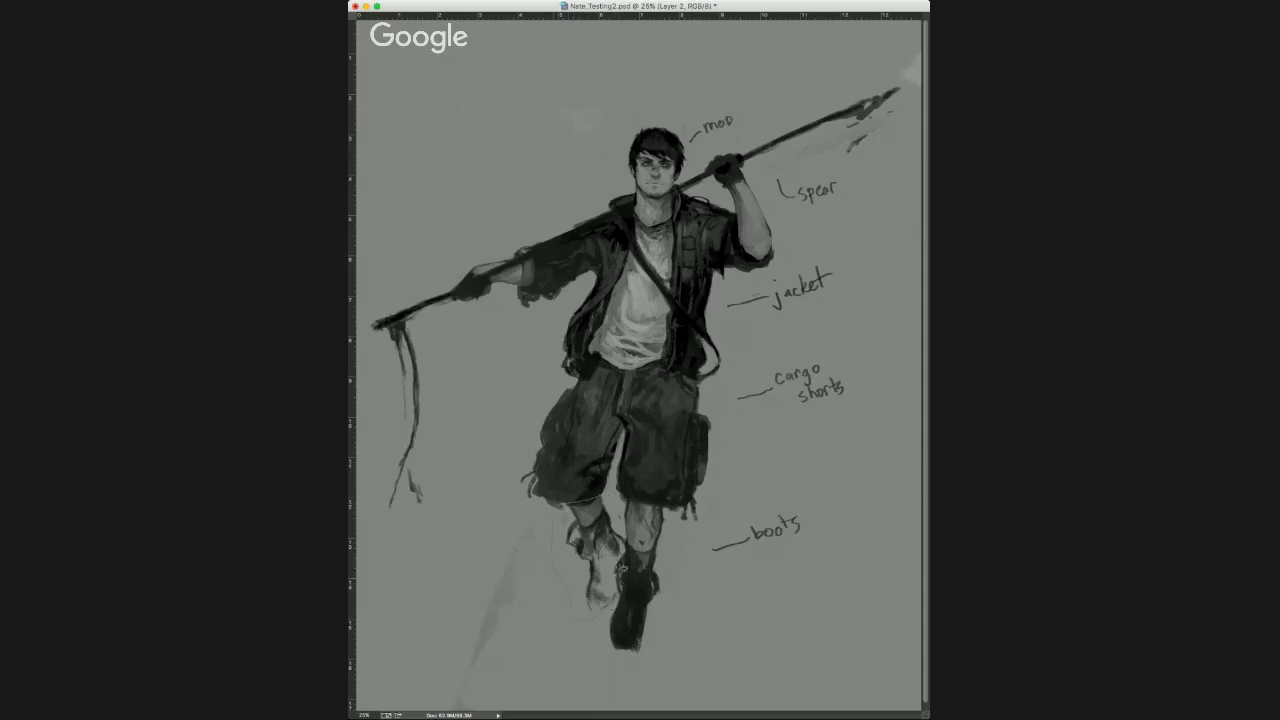
Select the trailing lower leg and boot, and shift and rotate them outward beneath the rear leg of the shorts.
left_click_drag(628, 528, 628, 530)
mouse_move(620, 598)
left_mouse_down()
mouse_move(617, 617)
mouse_move(586, 614)
mouse_move(590, 604)
left_mouse_up()
key("super+t")
left_click_drag(639, 476, 639, 498)
left_click_drag(604, 537, 584, 540)
left_click_drag(638, 486, 626, 476)
left_click_drag(584, 540, 590, 537)
key("Return")
key("super+d")
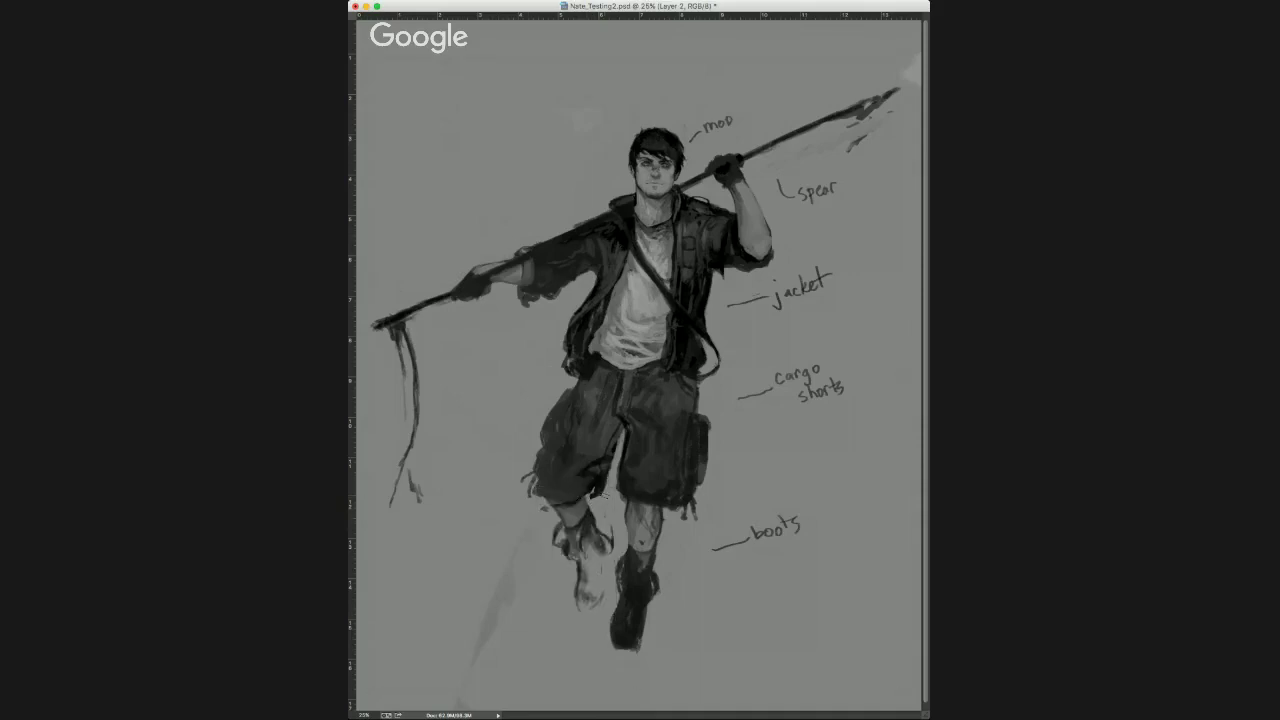
Try to repaint the outer edge of the rear leg of the shorts with a grey sampled near the inseam.
left_click(613, 451, "alt")
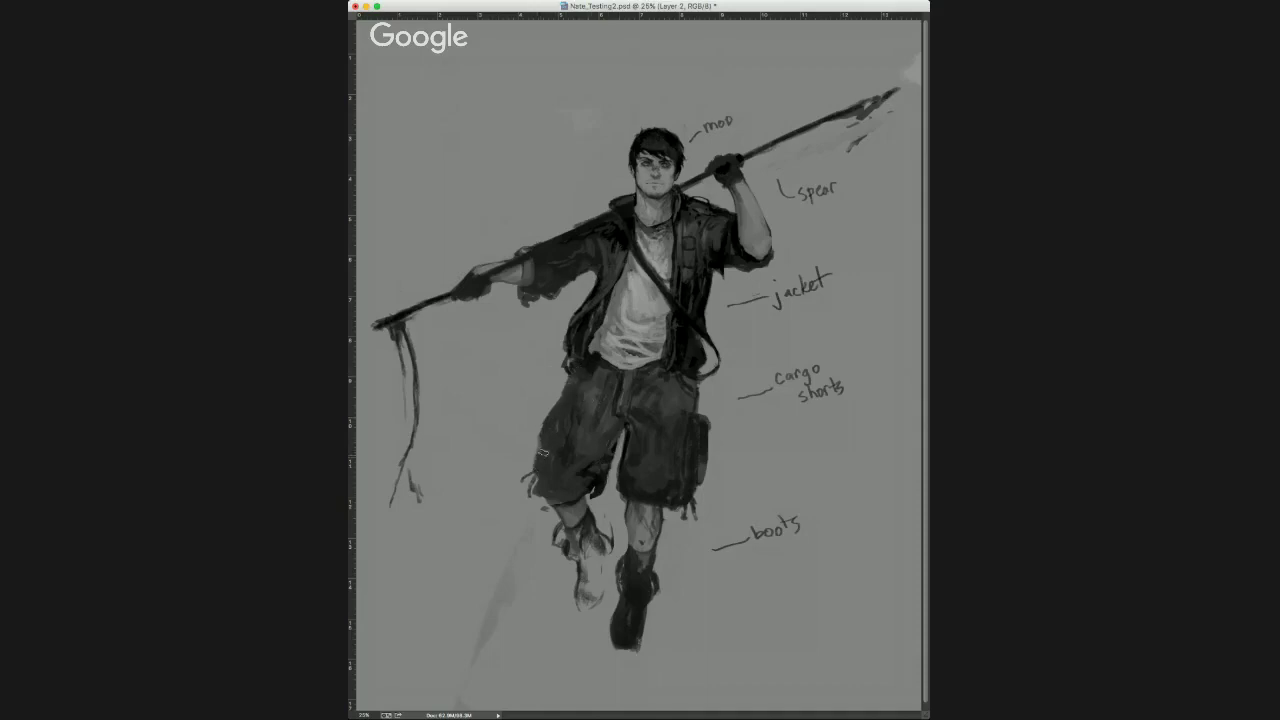
key("super+z")
left_click_drag(556, 405, 530, 472)
key("ctrl+z")
Mirror the canvas and refine the trailing leg below the hem and the edge of its boot with a grey sampled from the leg.
key("super+shift+h")
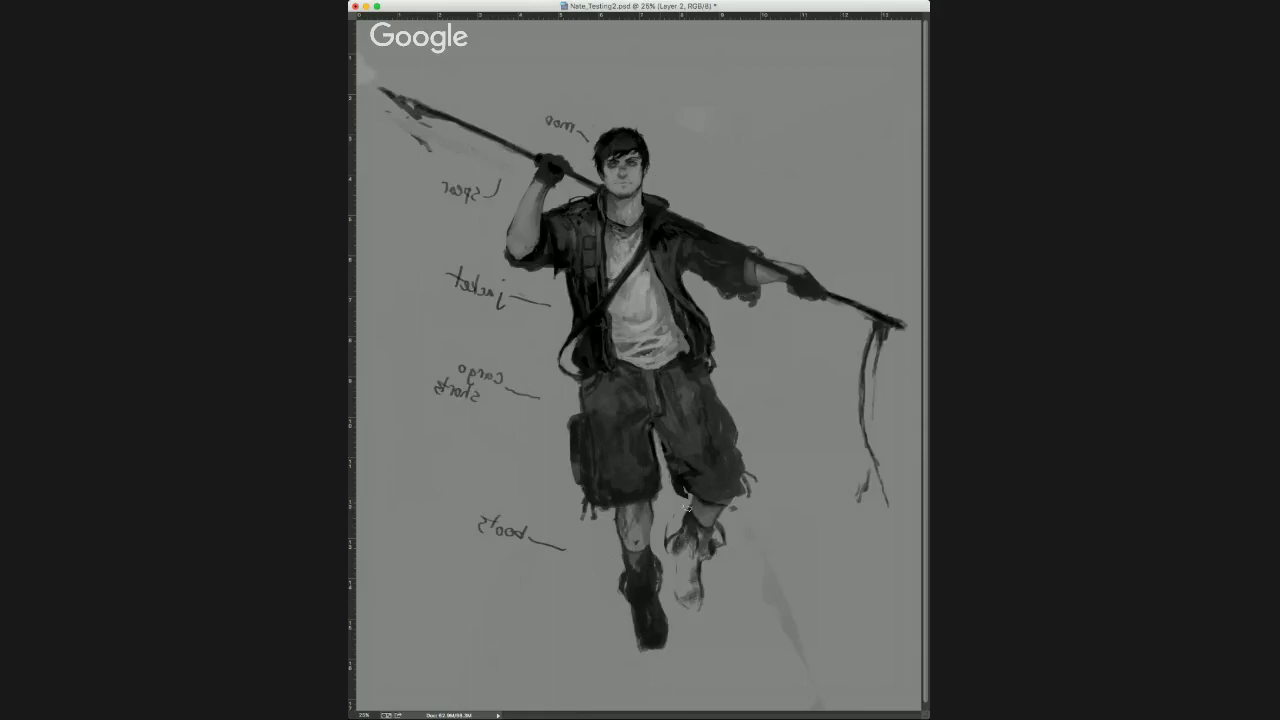
left_click_drag(688, 512, 682, 516)
left_click(708, 519, "alt")
left_click_drag(669, 541, 668, 560)
key("F2")
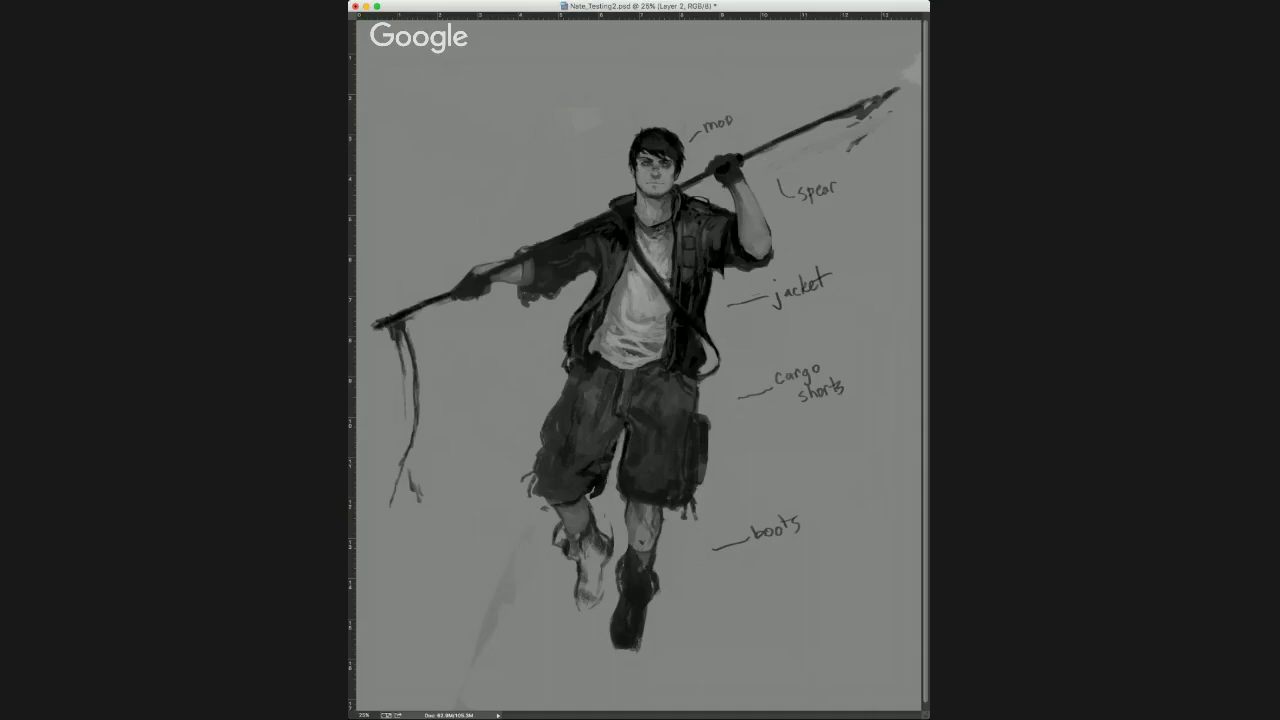
Raise the hem of the rear shorts leg to expose more of the trailing leg, and mirror the canvas.
key("super+Tab")
key("super+z")
key("super+z")
key("super+minus")
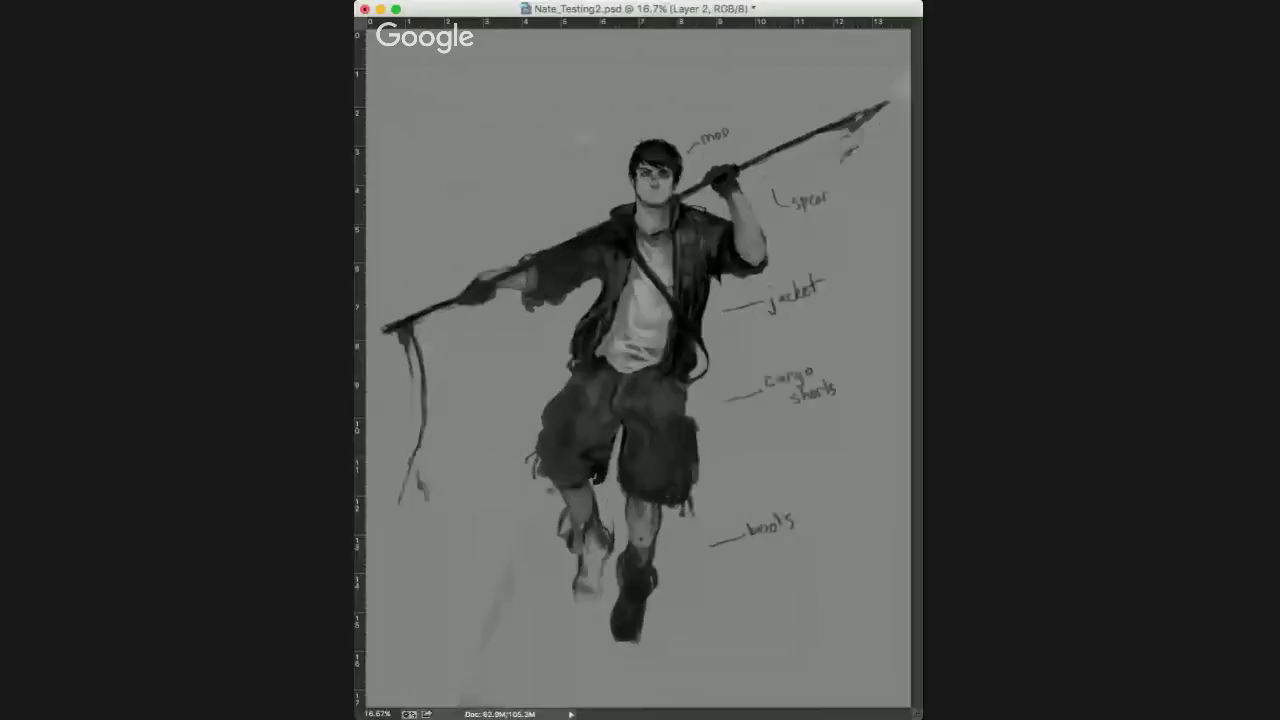
key("shift+super+h")
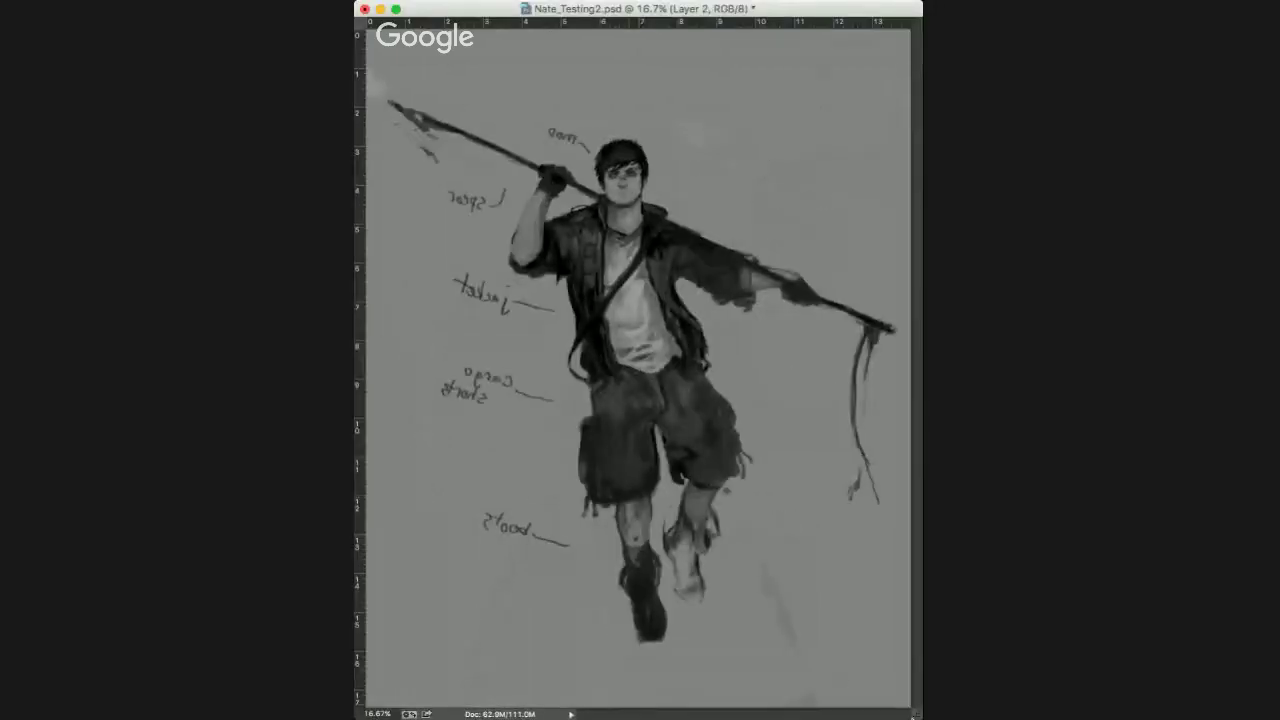
Try to tilt the whole figure slightly counter-clockwise on the mirrored canvas.
key("super+t")
left_click_drag(864, 118, 847, 102)
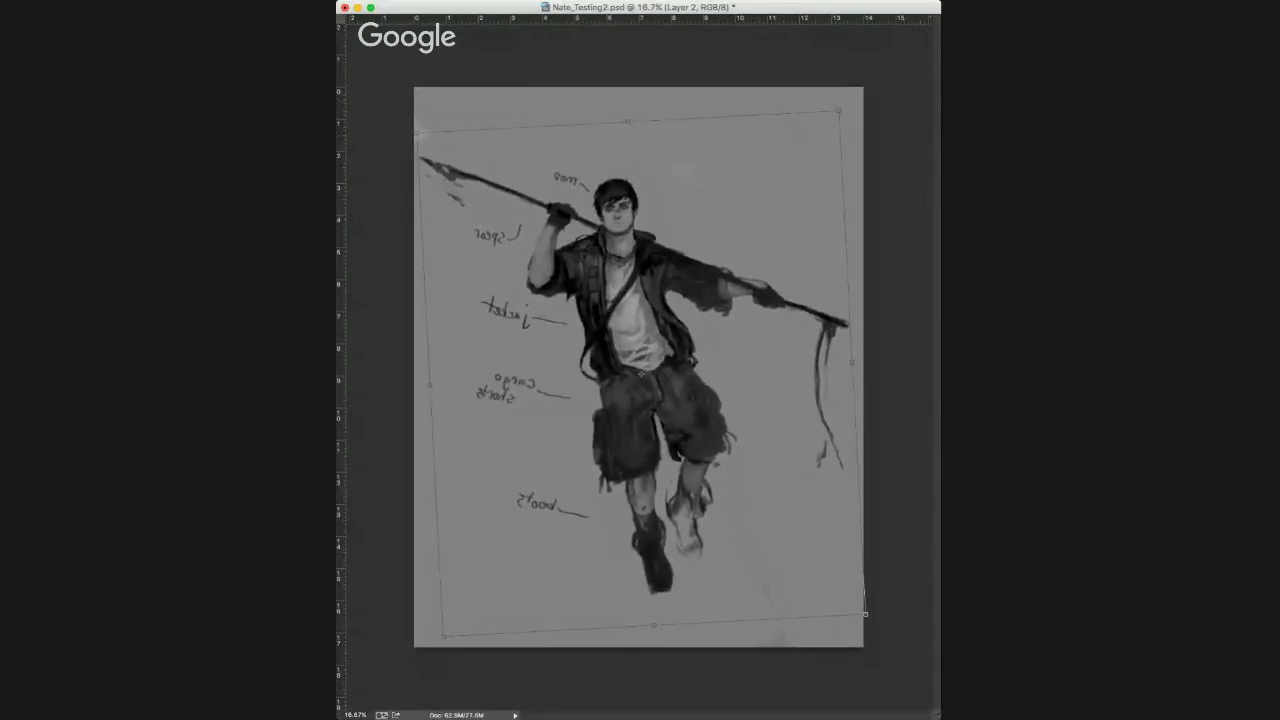
key("Return")
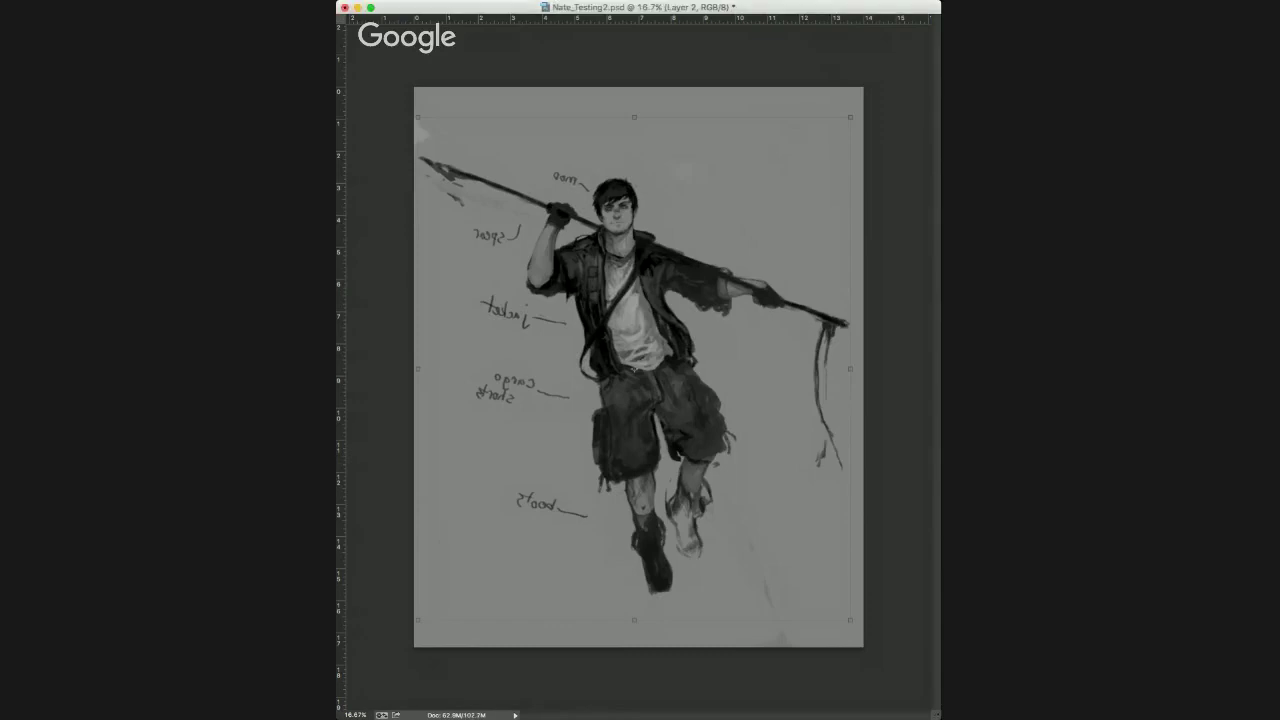
key("super+z")
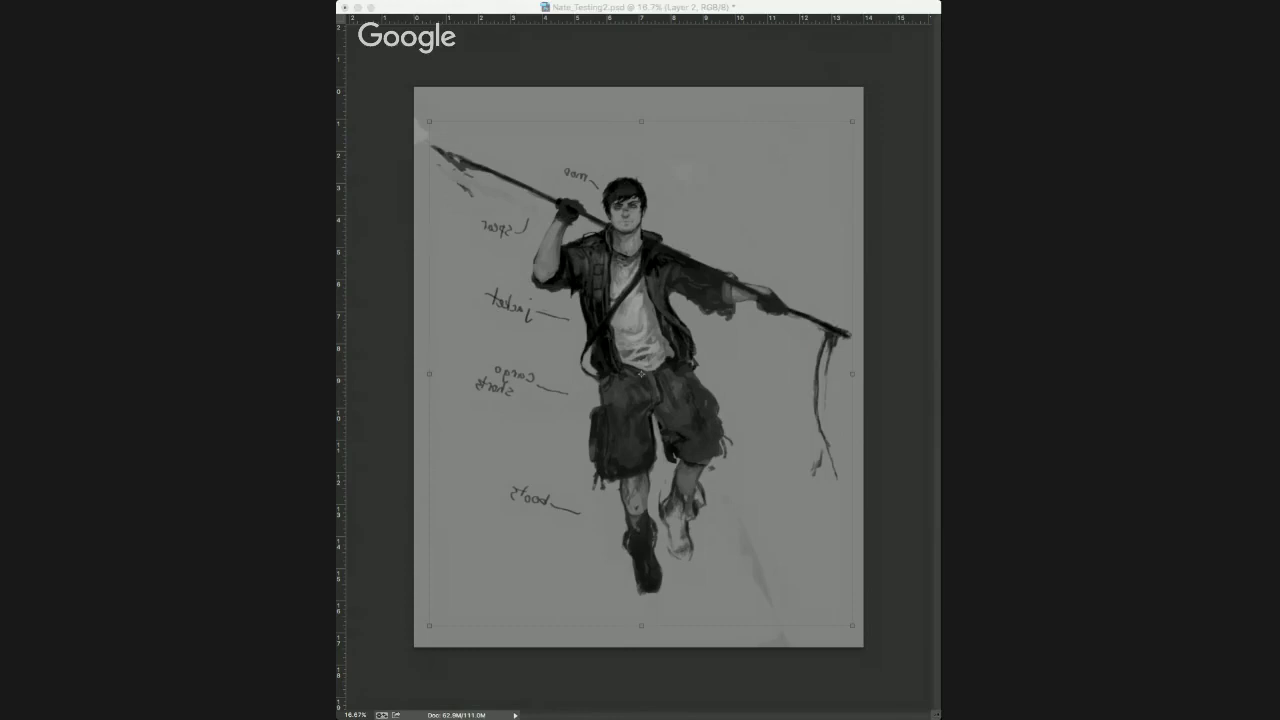
Angle the front boot toward the trailing foot and touch up the lower leg above it.
key("Return")
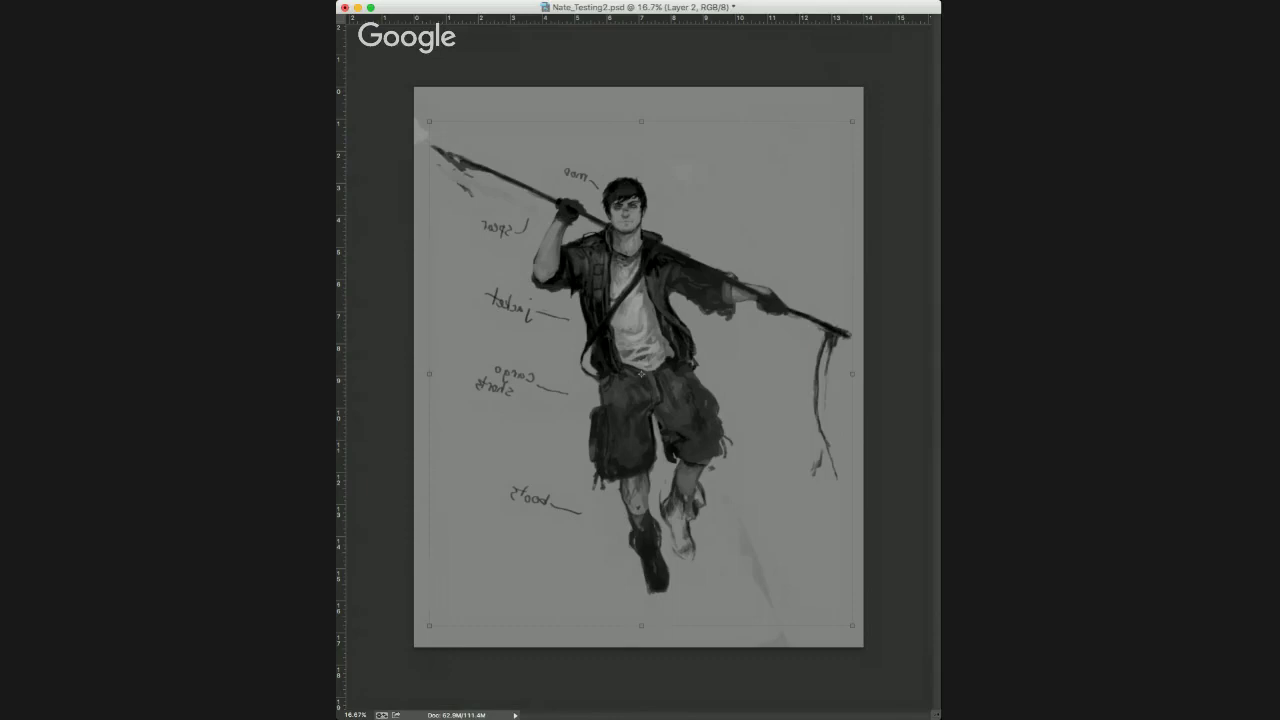
double_click(626, 476)
left_click(630, 491)
left_click(632, 512)
left_click_drag(542, 287, 630, 302)
key("super+plus")
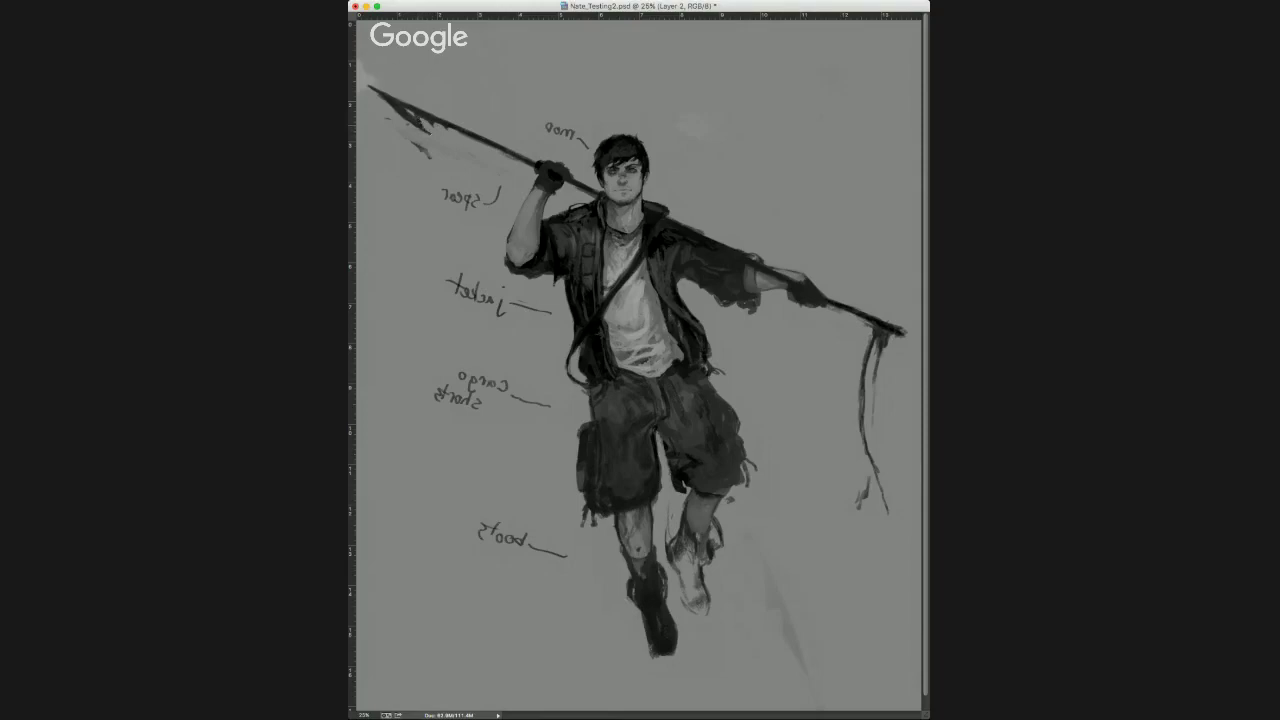
Extend and sharpen the barbed spearhead, and paint over the loose marks beneath it with the background grey.
left_click(430, 124, "alt")
left_click_drag(372, 116, 476, 104)
key("super+z")
key("super+z")
key("super+z")
mouse_move(396, 102)
left_mouse_down()
mouse_move(413, 112)
mouse_move(395, 105)
left_mouse_up()
left_click(443, 124, "alt")
mouse_move(402, 134)
left_mouse_down()
mouse_move(432, 150)
mouse_move(401, 123)
mouse_move(431, 147)
mouse_move(394, 162)
mouse_move(420, 215)
left_mouse_up()
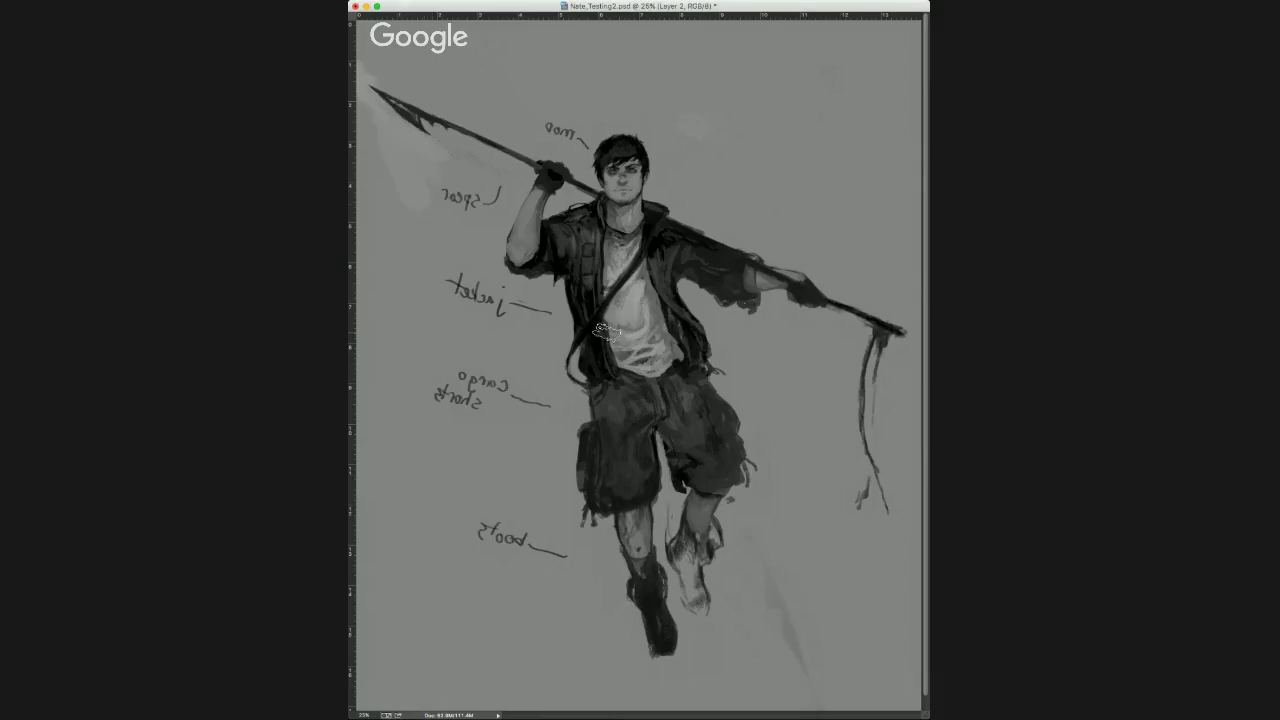
Add a new layer above the merged painting and flip the canvas back to its original orientation.
key("super+e")
key("super+shift+alt+n")
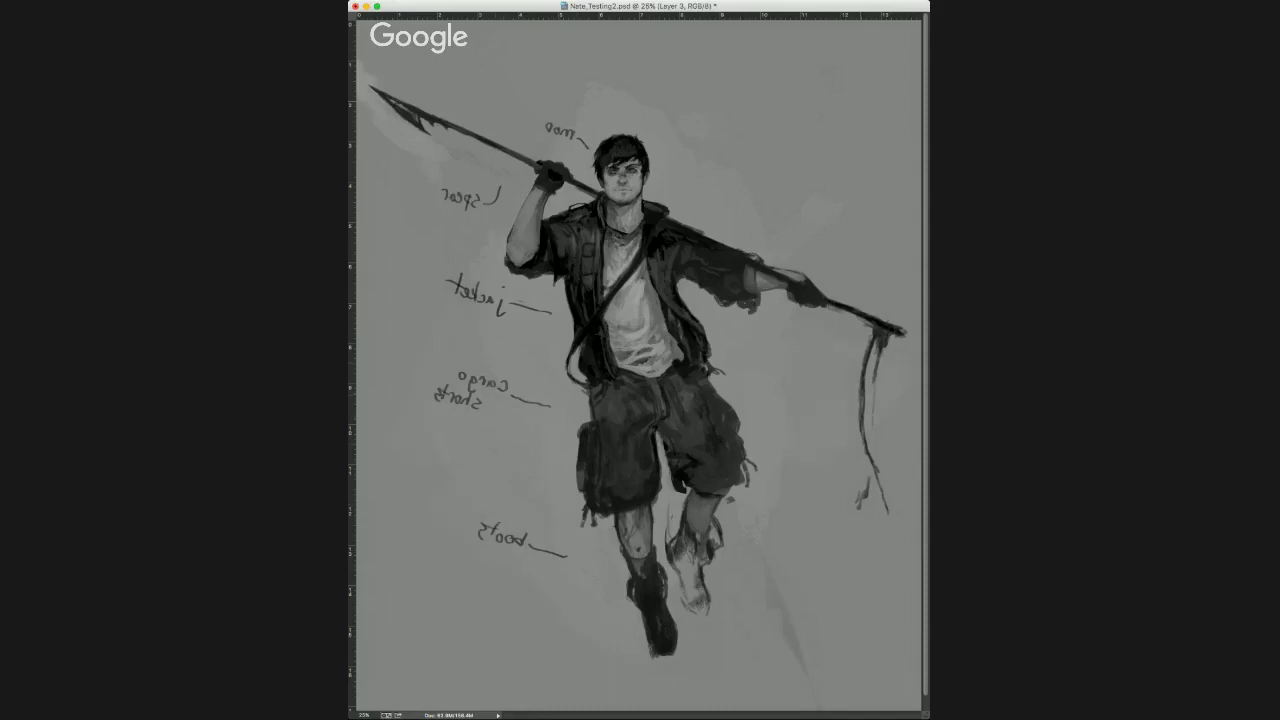
key("super+z")
key("super+minus")
key("super+shift+h")
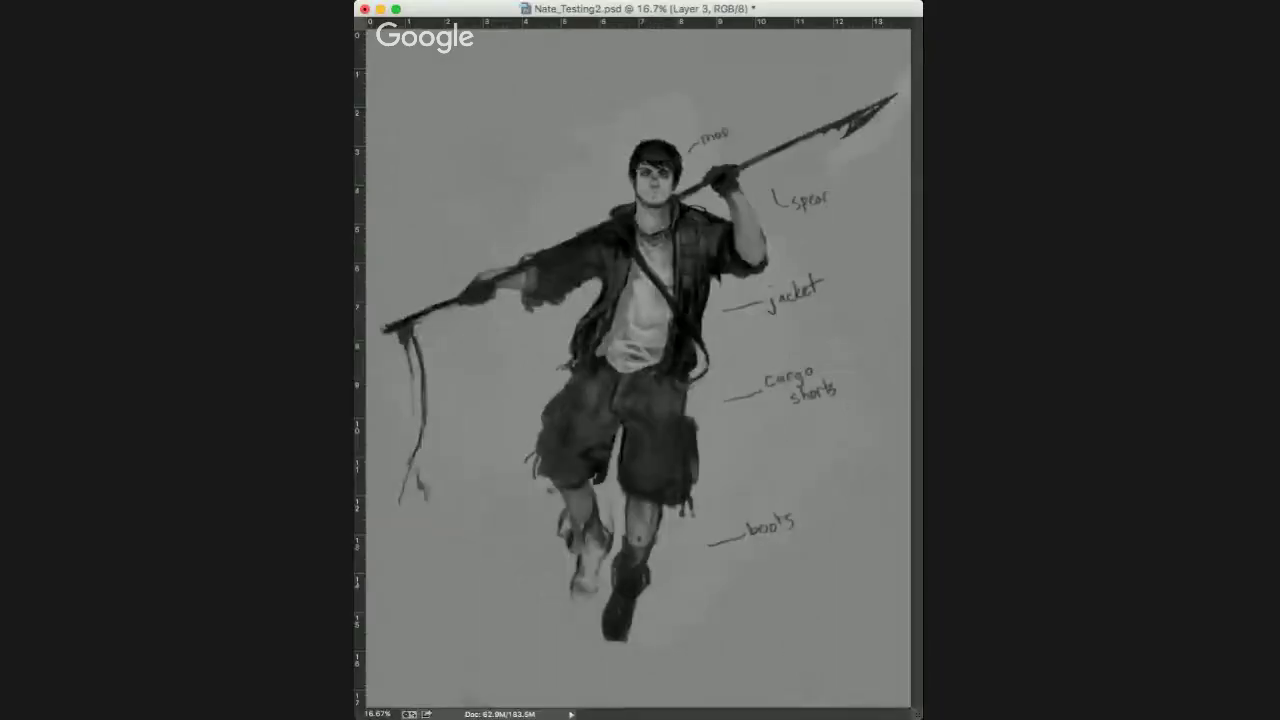
key("super+plus")
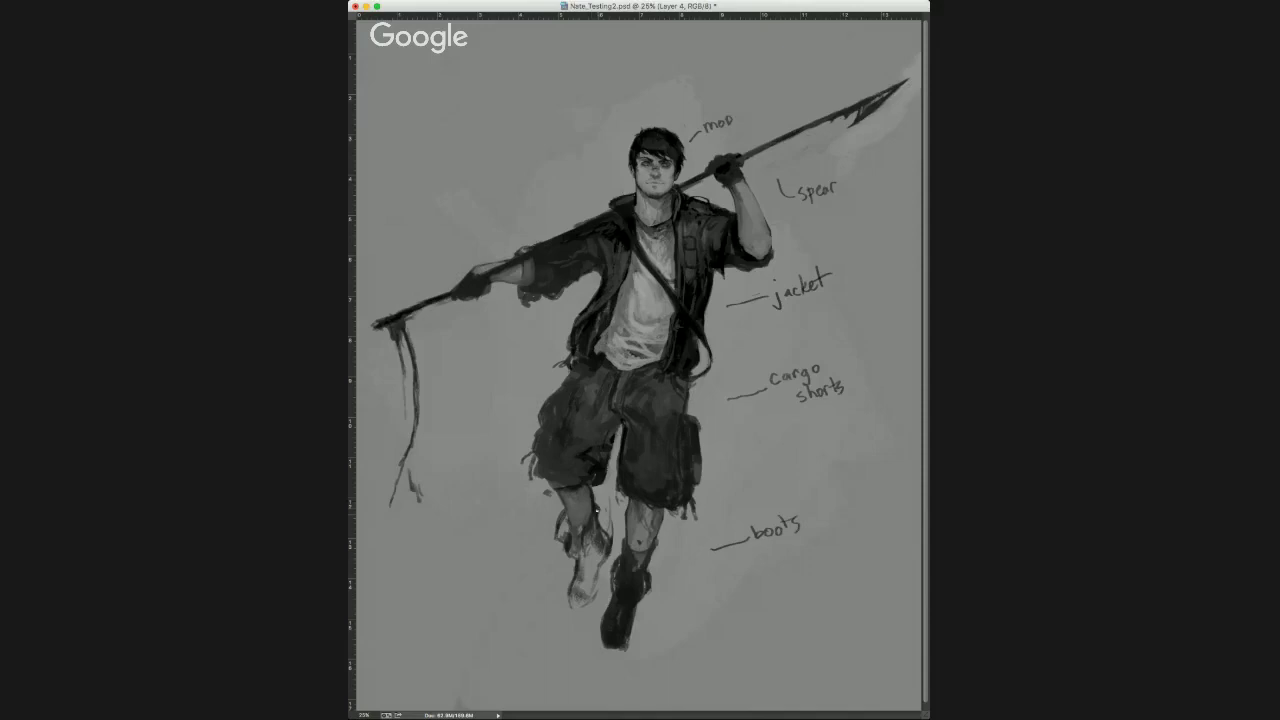
Paint the ragged cuff and upper part of the boot on the character's right foot with tones sampled from the leg and shorts.
mouse_move(567, 513)
left_mouse_down()
mouse_move(588, 517)
mouse_move(576, 527)
left_mouse_up()
left_click(586, 511, "alt")
left_click(588, 511, "alt")
left_click(640, 532, "alt")
left_click(589, 476, "alt")
mouse_move(542, 476)
left_mouse_down()
mouse_move(552, 534)
mouse_move(586, 516)
mouse_move(578, 540)
mouse_move(604, 542)
mouse_move(608, 556)
mouse_move(572, 575)
mouse_move(568, 601)
left_mouse_up()
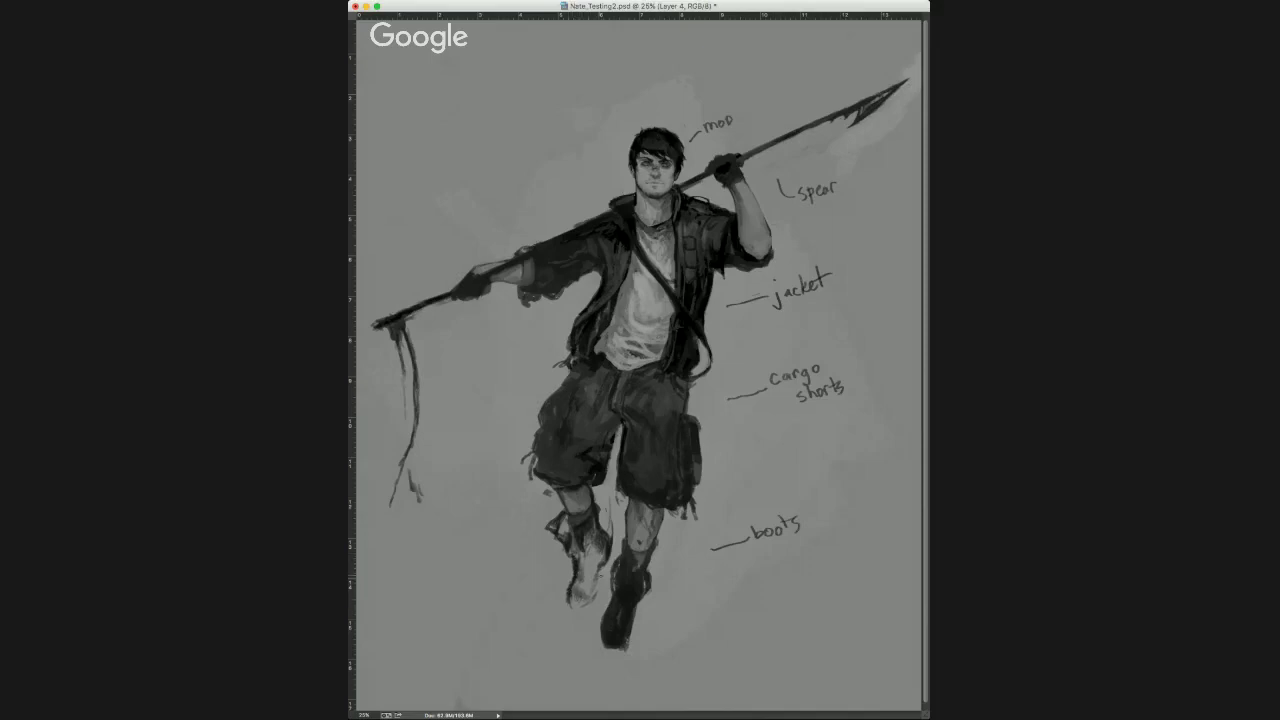
Paint an edge around the right boot's foot, undo the last strokes, and repaint it with softer dark shading.
mouse_move(601, 564)
left_mouse_down()
mouse_move(583, 602)
mouse_move(598, 585)
mouse_move(595, 530)
mouse_move(590, 586)
mouse_move(570, 610)
mouse_move(566, 596)
left_mouse_up()
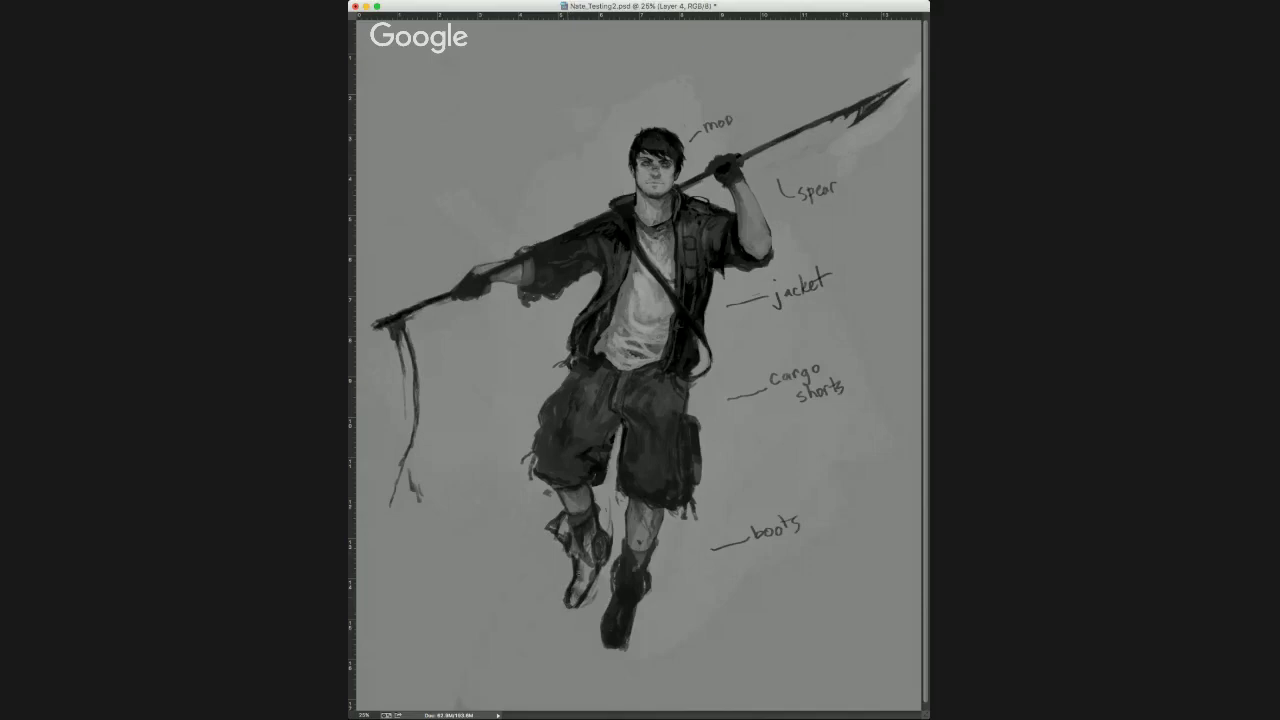
key("super+alt+z")
key("super+alt+z")
key("super+alt+z")
left_click_drag(590, 552, 582, 574)
left_click(603, 477)
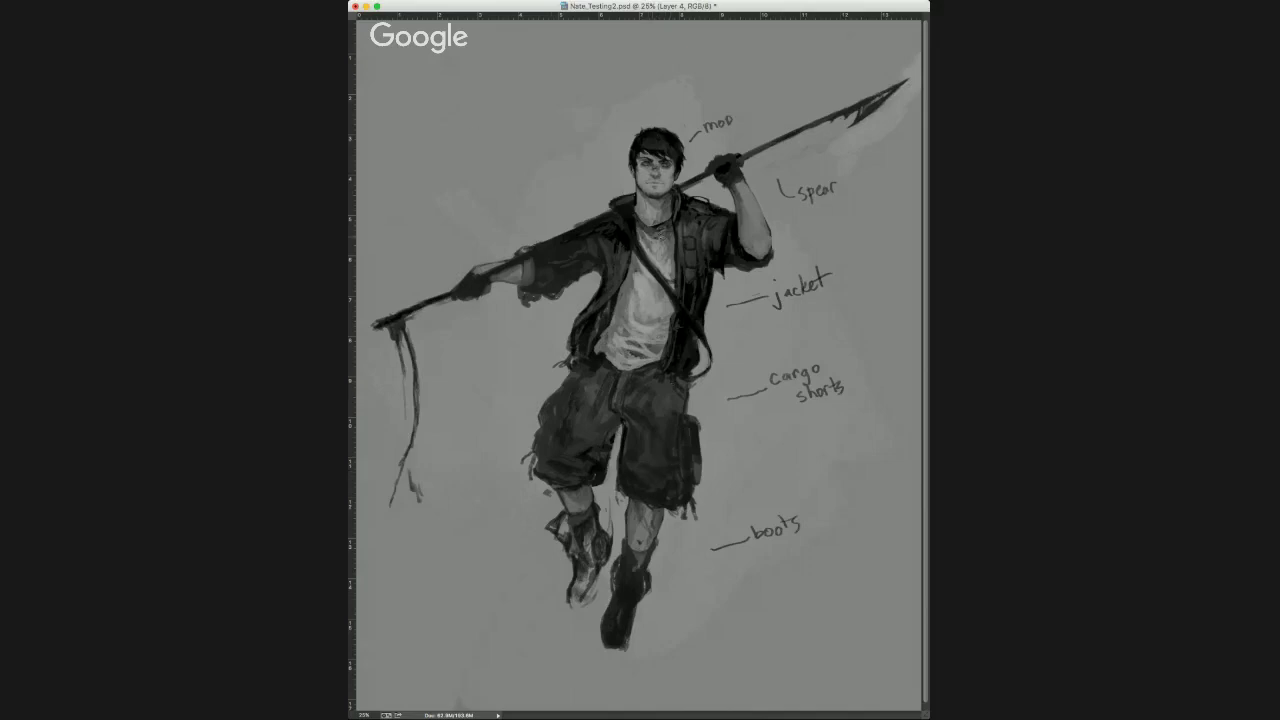
Examine the character's face up close and compare it with the full figure.
left_click_drag(661, 238, 700, 238)
left_click_drag(700, 160, 681, 370)
scroll(663, 307, "up", 4)
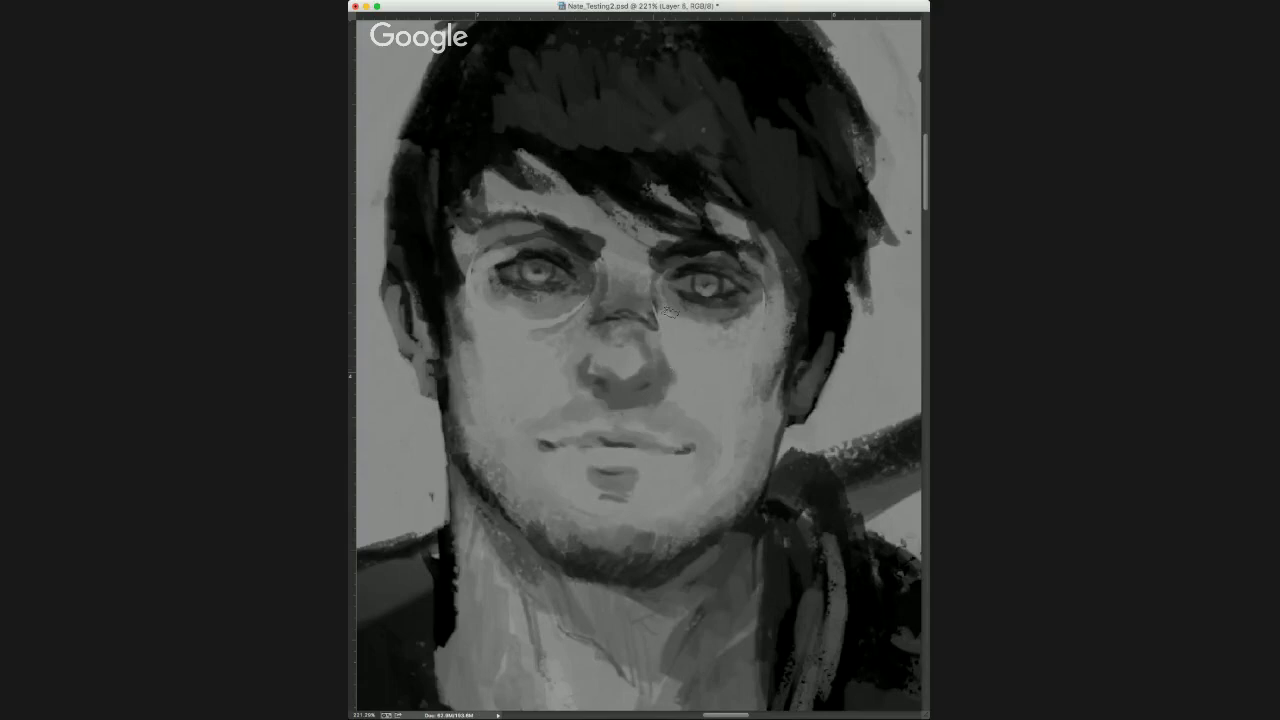
scroll(665, 316, "up", 5)
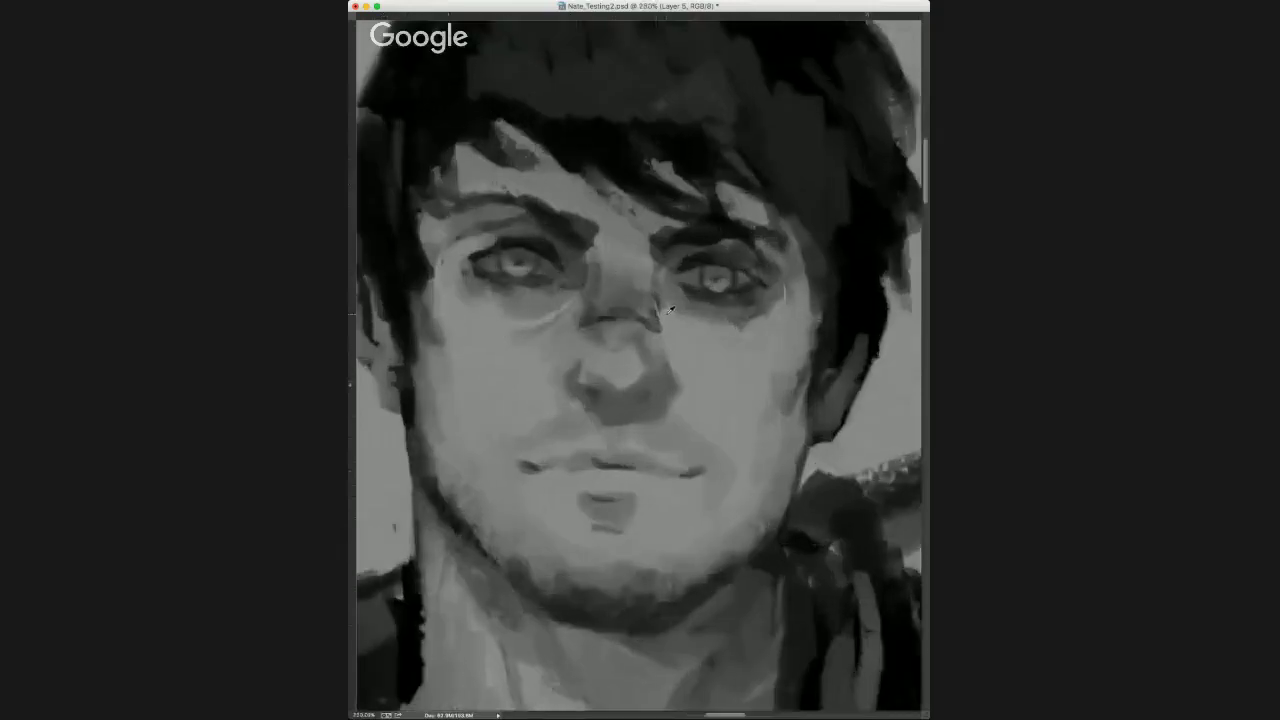
scroll(686, 372, "down", 5)
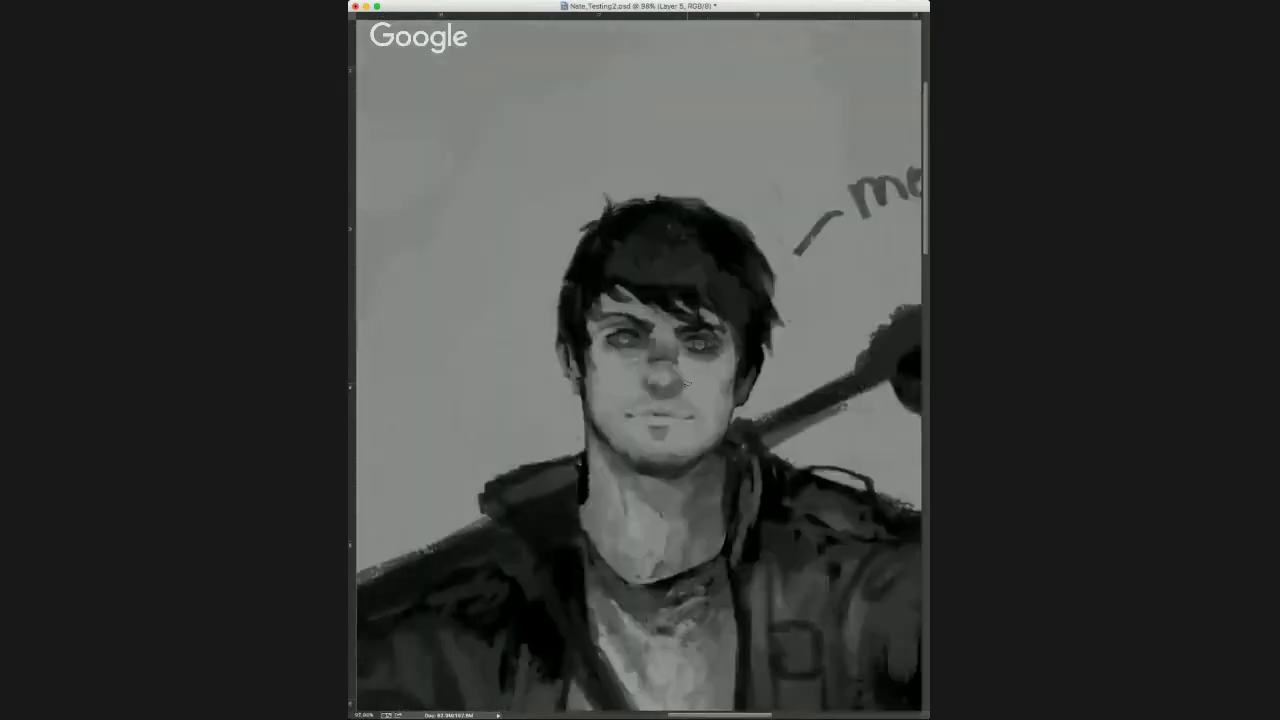
scroll(681, 380, "down", 5)
scroll(680, 377, "up", 3)
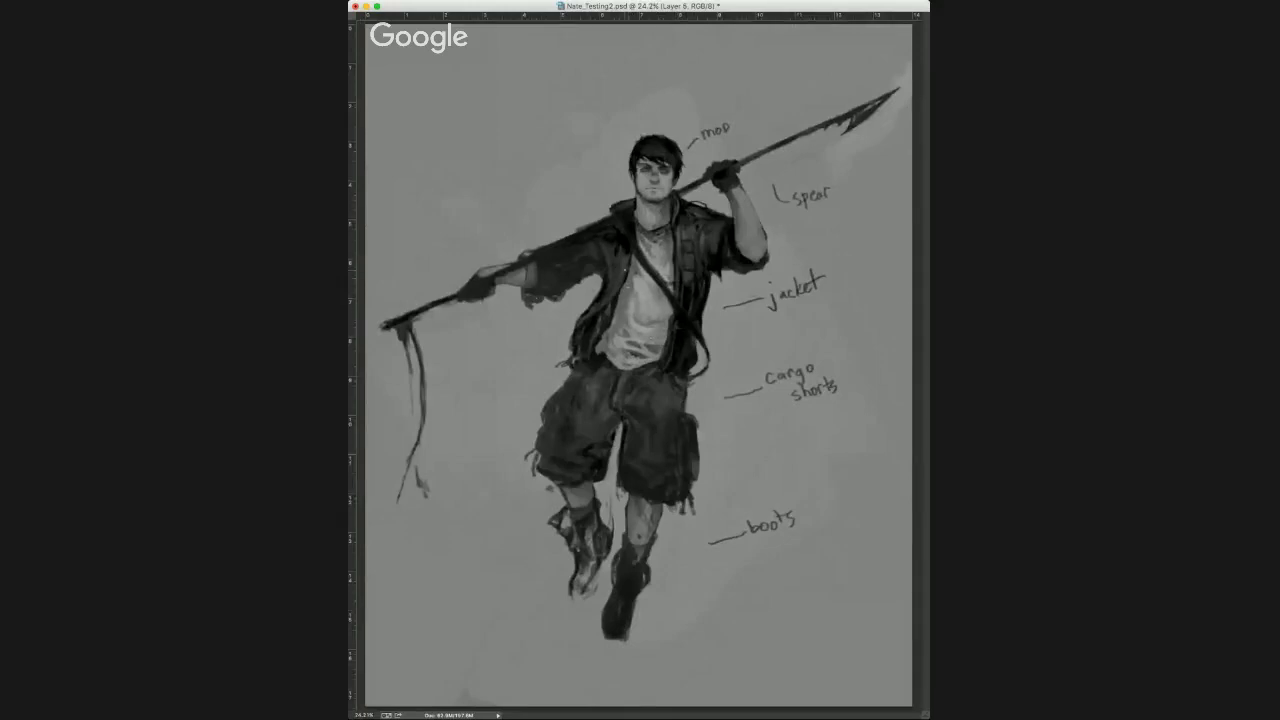
scroll(661, 355, "up", 6)
scroll(661, 355, "down", 5)
scroll(644, 284, "down", 2)
scroll(644, 284, "up", 5)
scroll(620, 340, "down", 3)
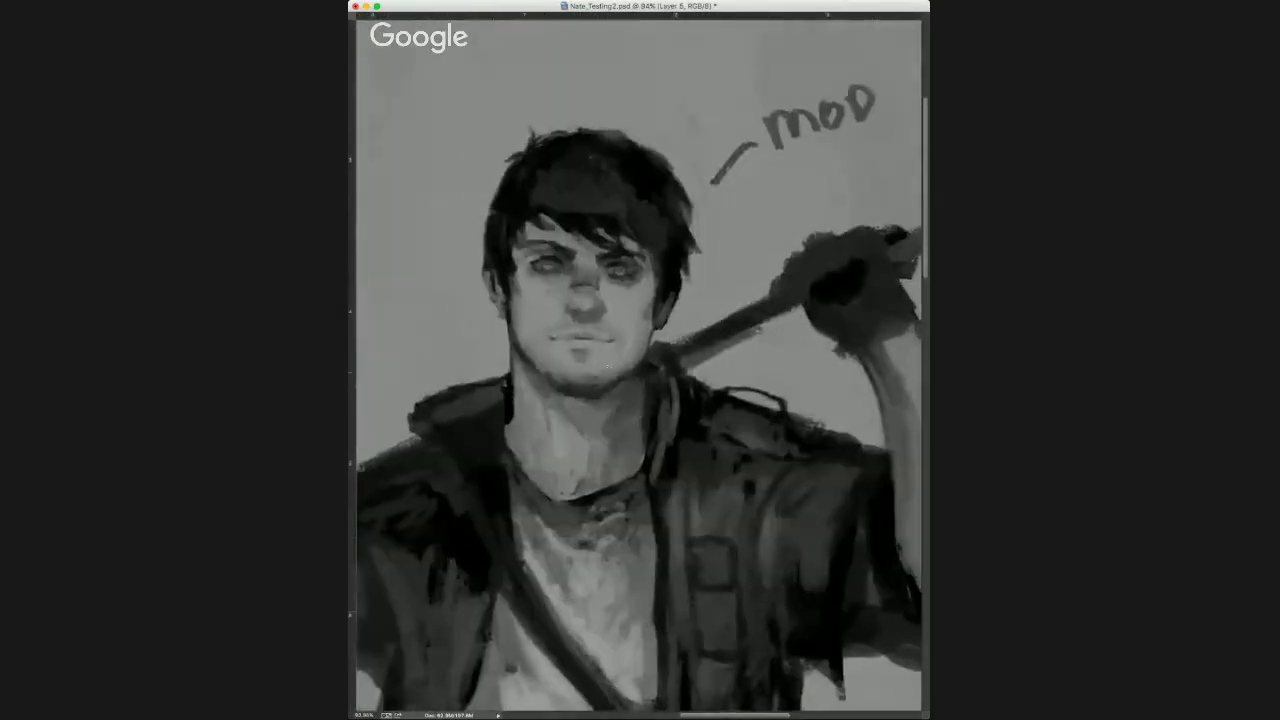
left_click_drag(591, 367, 645, 393)
scroll(598, 358, "up", 3)
scroll(620, 370, "down", 4)
scroll(643, 383, "up", 2)
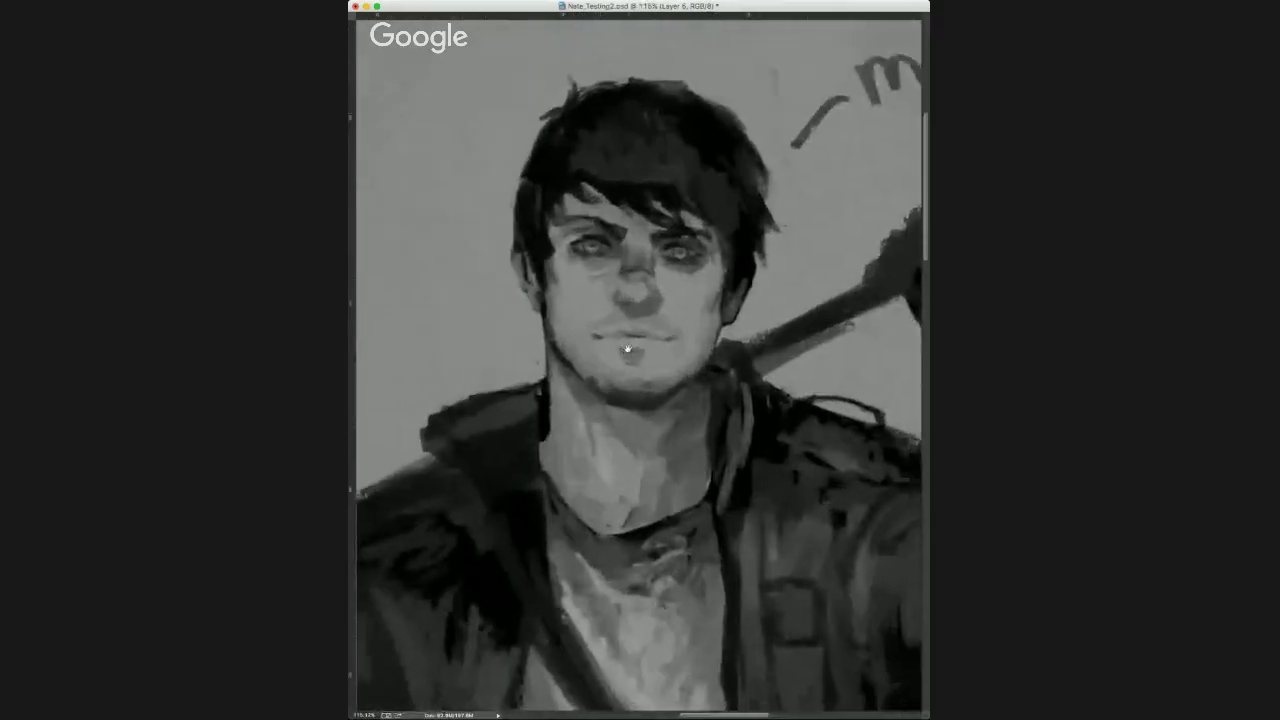
scroll(626, 357, "down", 2)
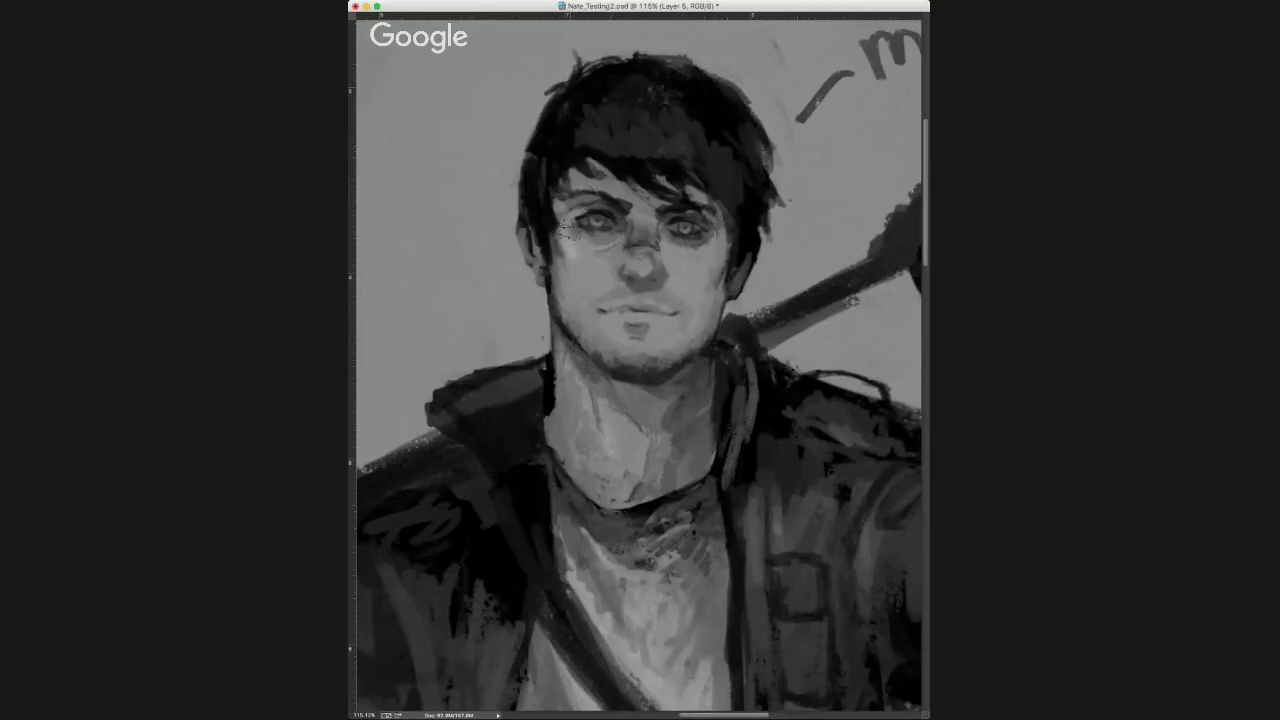
Brighten both cheeks below the eyes with light strokes, sampling nearby skin tones.
mouse_move(590, 250)
left_mouse_down()
mouse_move(583, 281)
mouse_move(606, 250)
mouse_move(638, 264)
mouse_move(642, 282)
mouse_move(638, 270)
left_mouse_up()
mouse_move(664, 250)
left_mouse_down()
mouse_move(697, 264)
mouse_move(686, 274)
mouse_move(704, 262)
mouse_move(701, 273)
left_mouse_up()
mouse_move(590, 290)
left_mouse_down()
mouse_move(582, 283)
mouse_move(600, 275)
left_mouse_up()
left_click(585, 268, "alt")
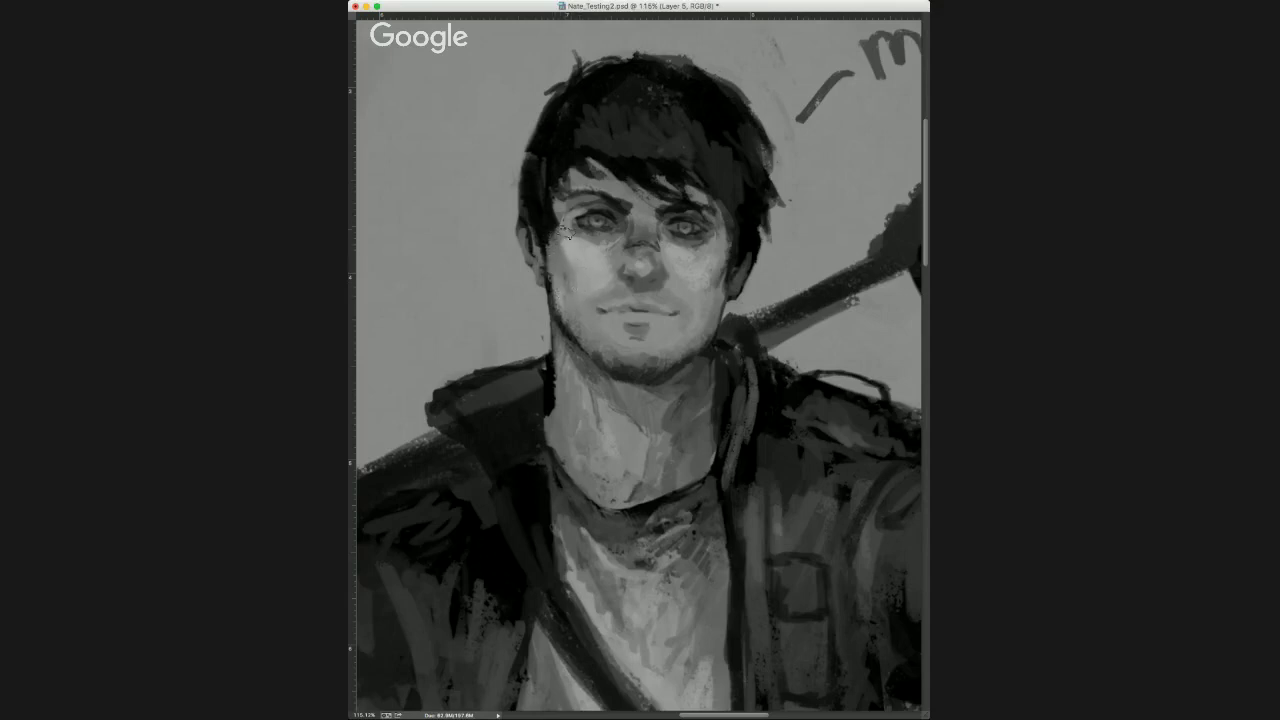
left_click(569, 246, "alt")
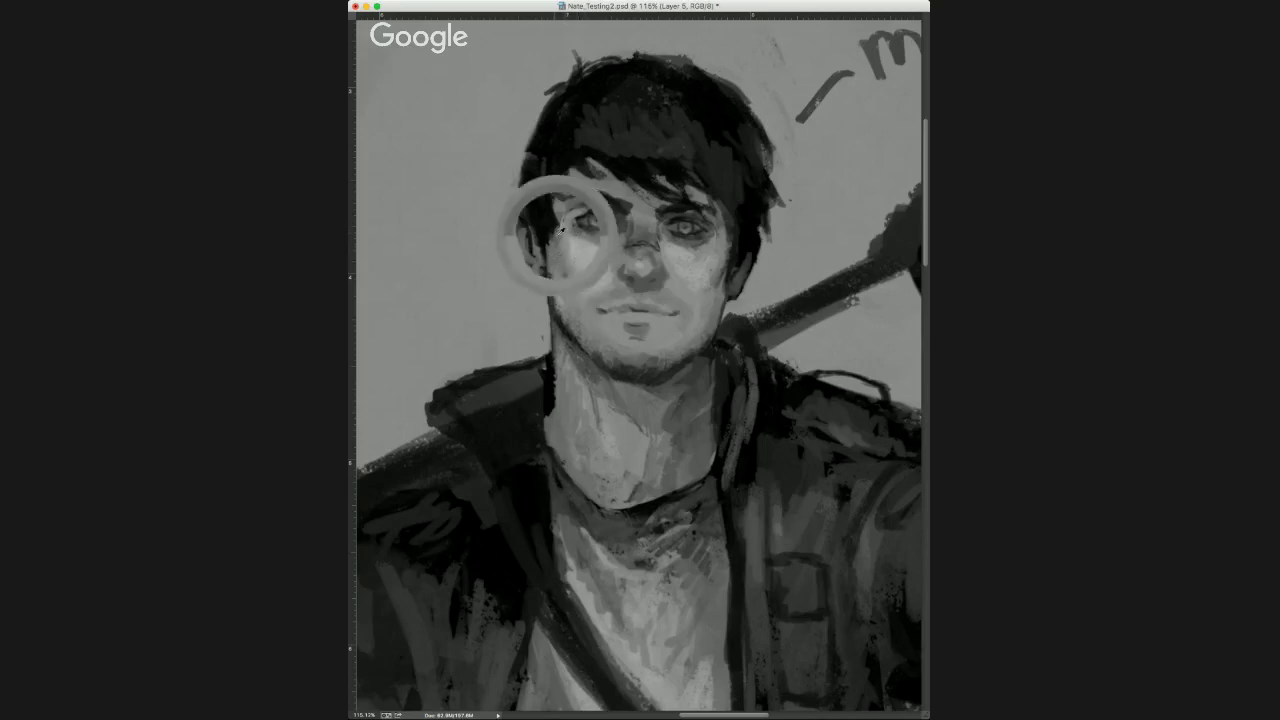
left_click(557, 230)
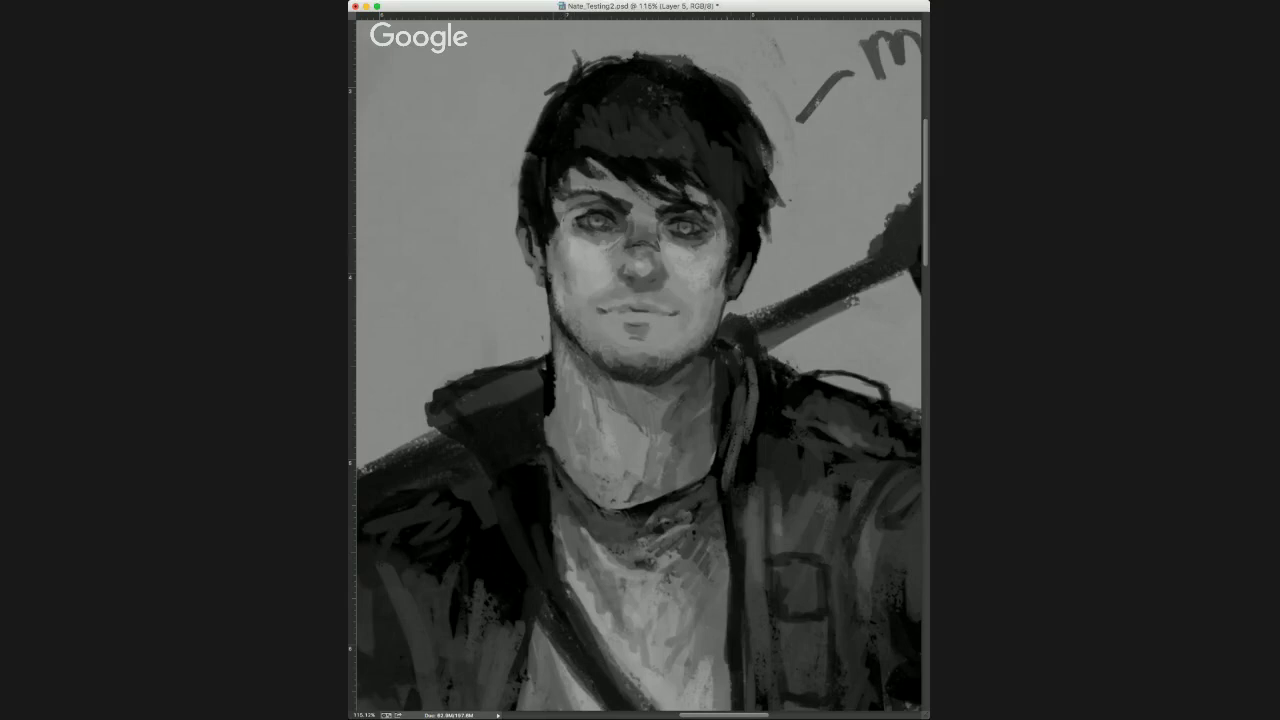
Refine the shading along the sides of the face, the jaw beard and the character's left ear.
left_click_drag(734, 214, 662, 241)
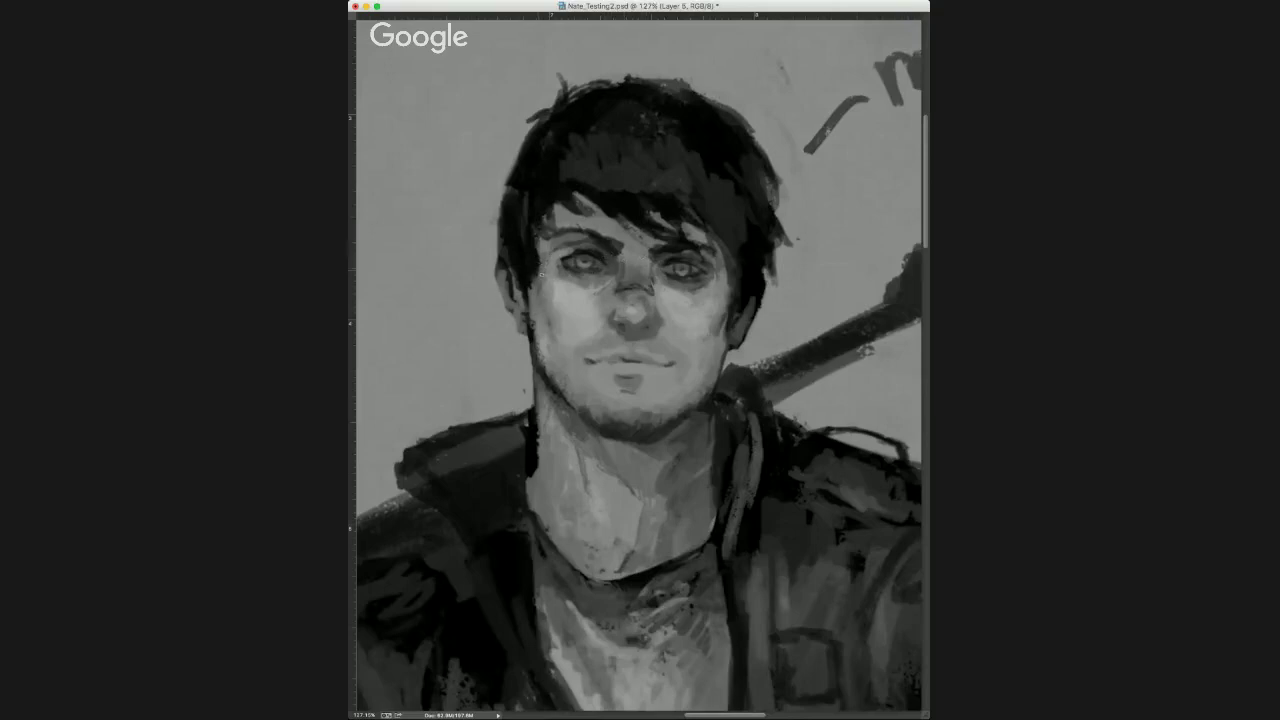
left_click_drag(532, 282, 532, 322)
left_click_drag(737, 318, 716, 374)
left_click(702, 326, "alt")
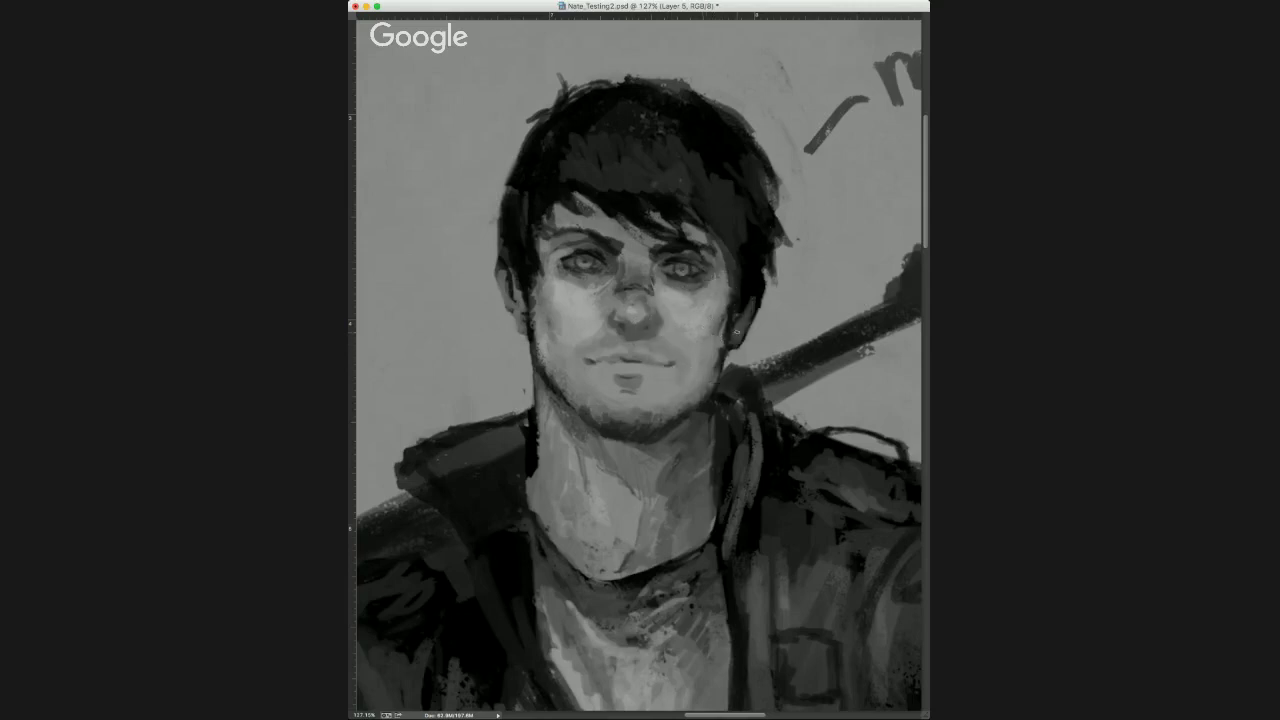
left_click(736, 336, "alt")
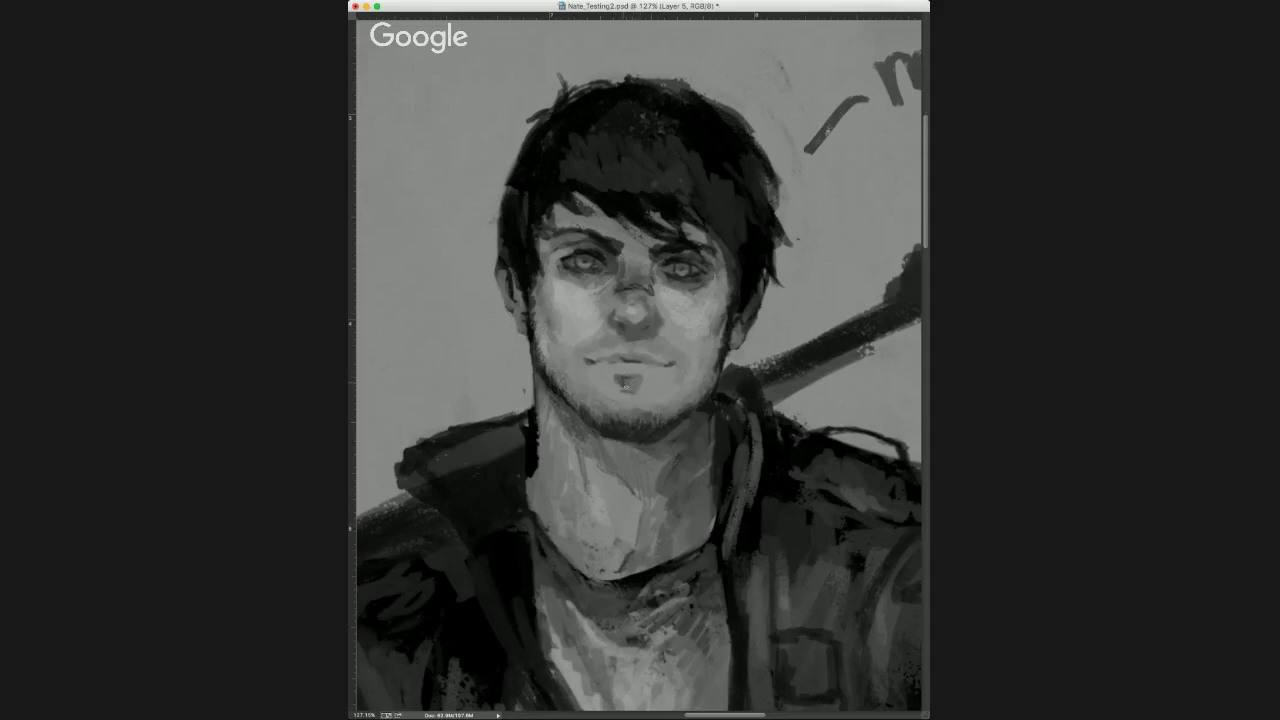
Darken the beard patch under the lower lip and refine the lips and nose with sampled tones.
mouse_move(629, 392)
left_mouse_down()
mouse_move(640, 386)
mouse_move(615, 382)
left_mouse_up()
left_click(573, 292, "alt")
left_click(638, 342, "alt")
left_click(650, 290, "alt")
left_click(637, 311, "alt")
left_click(638, 313, "alt")
left_click(653, 264, "alt")
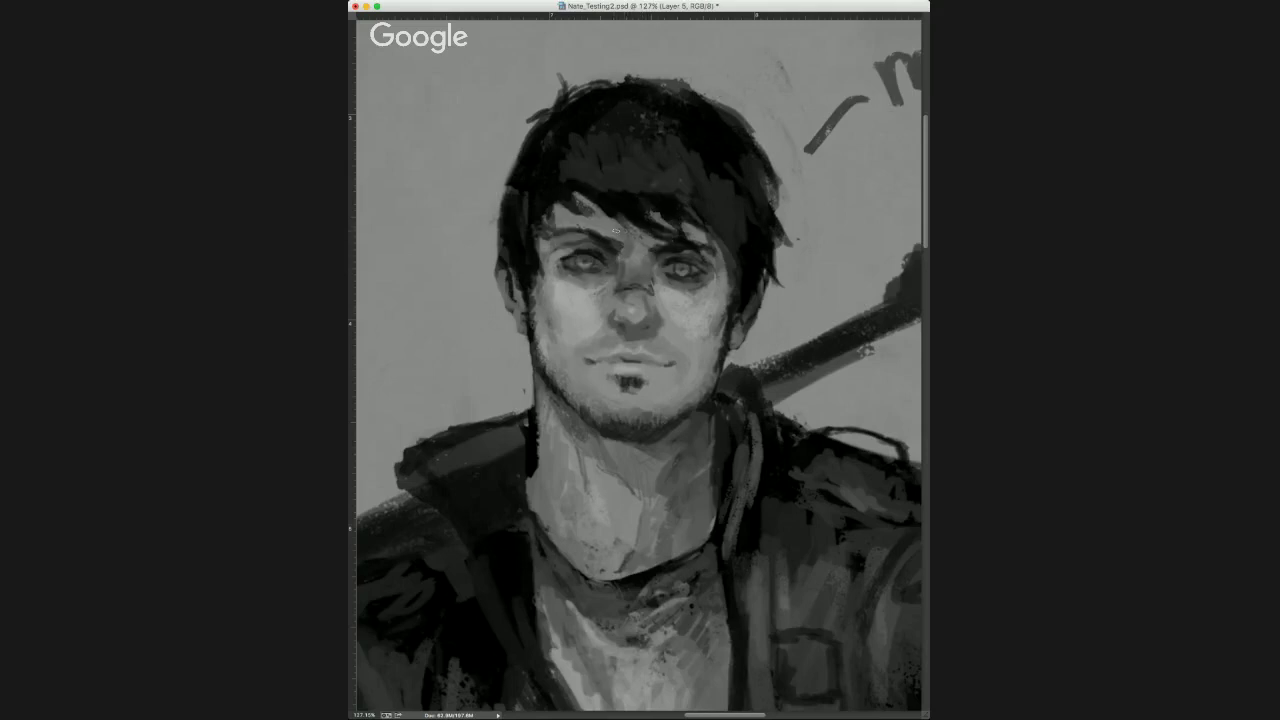
Paint the forehead between hair and brows, and add light and mid tones to the skin under both eyes.
left_click_drag(616, 224, 646, 235)
scroll(710, 261, "up", 5)
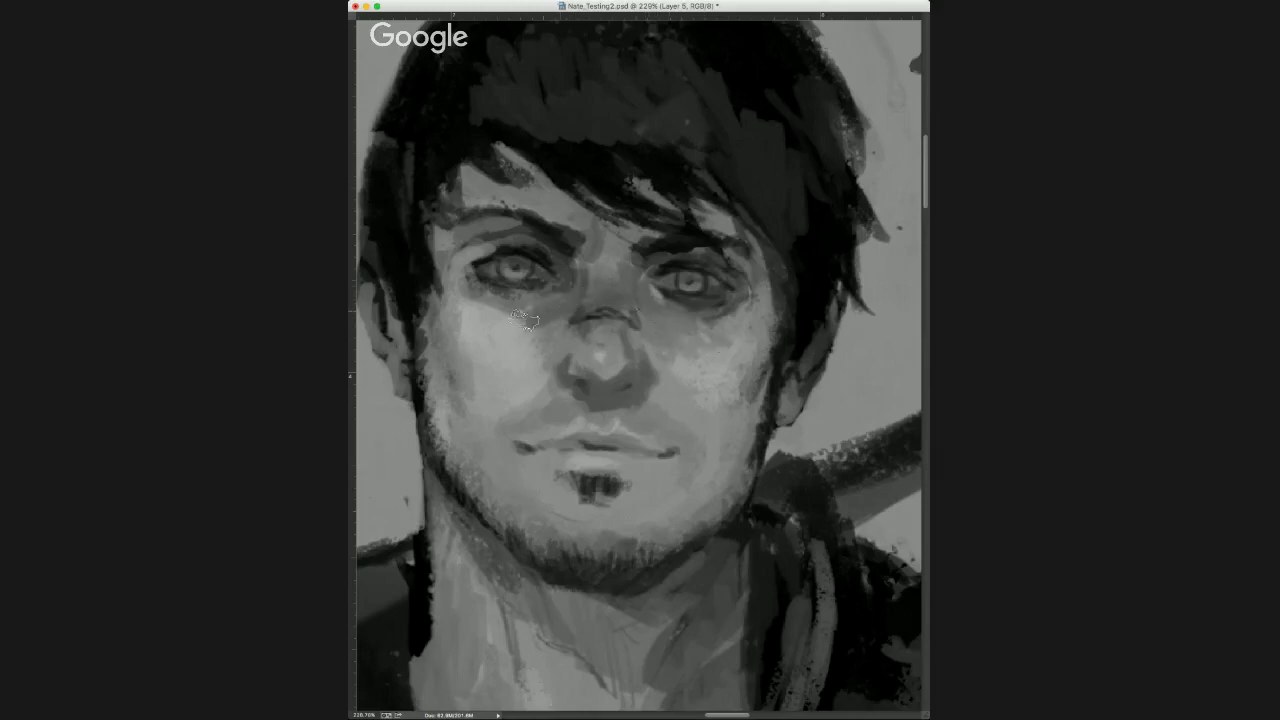
left_click(554, 328, "alt")
left_click(534, 326, "alt")
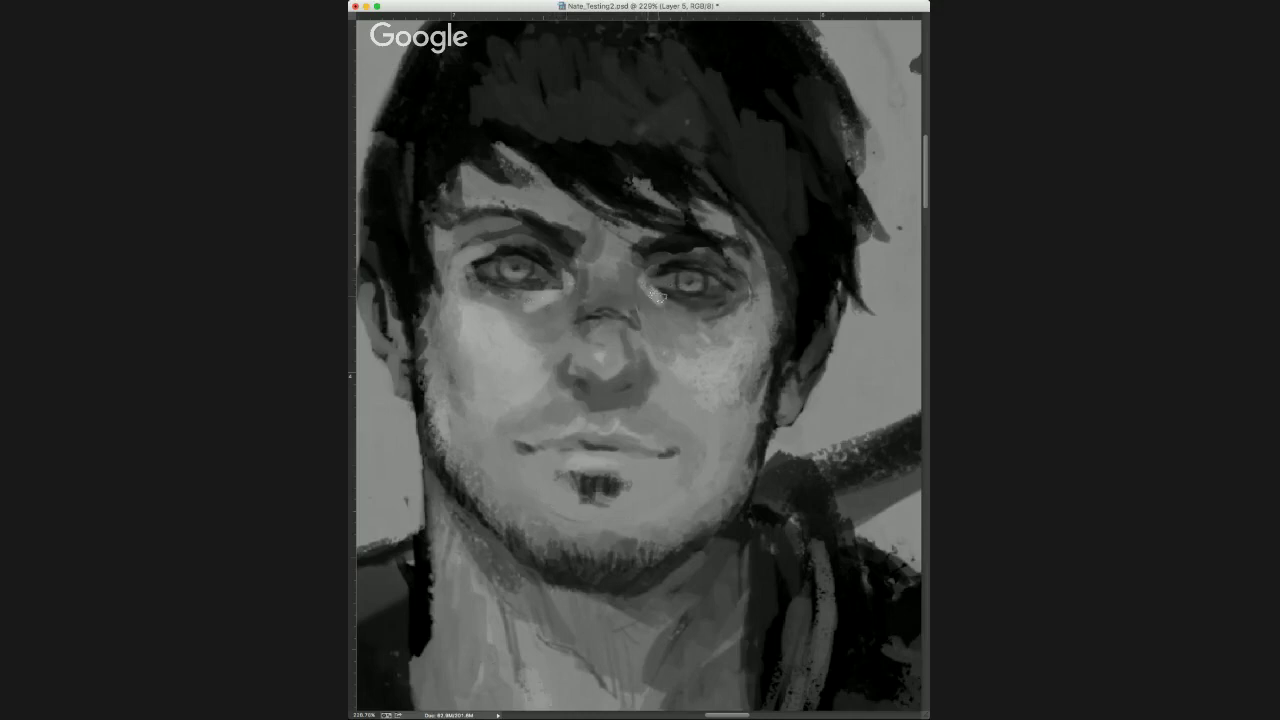
left_click_drag(666, 274, 682, 322)
scroll(682, 320, "down", 3)
scroll(682, 320, "up", 5)
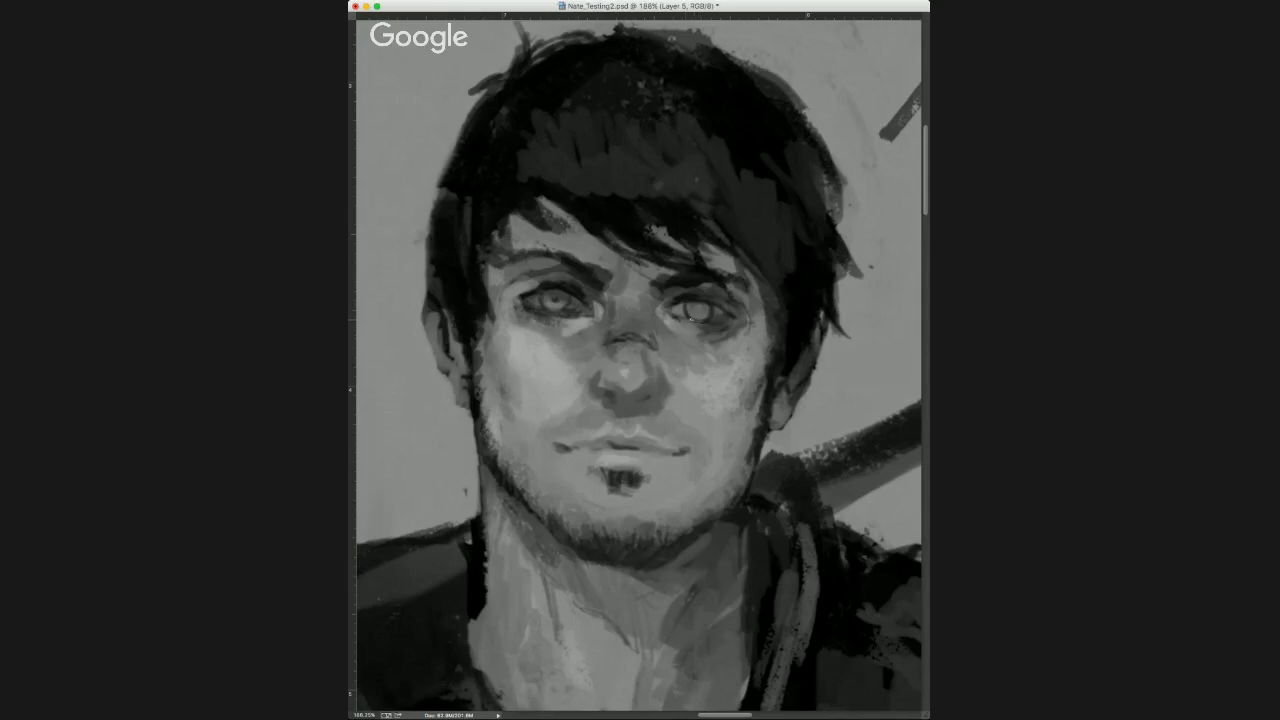
Repaint the character's left eye with a rounder iris and a clearer eye white, using sampled tones.
left_click(697, 304, "alt")
scroll(687, 294, "up", 5)
scroll(733, 348, "down", 3)
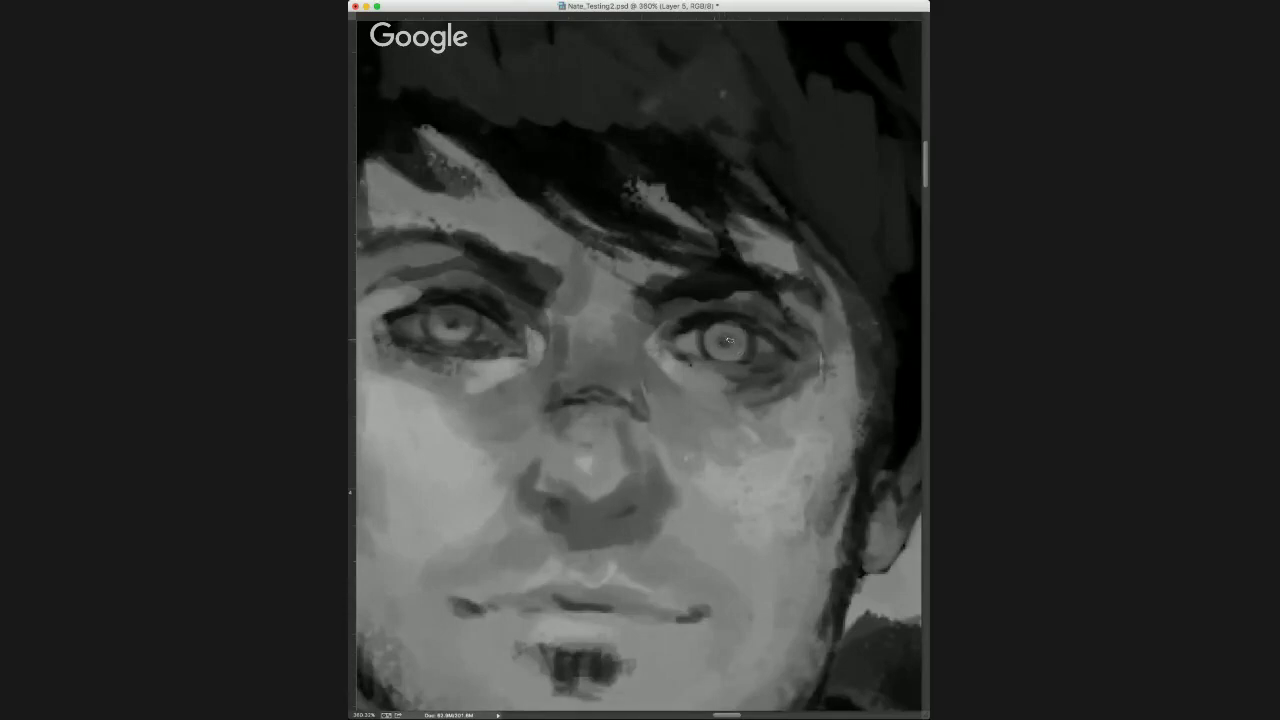
Check the face at several distances, refine the left eye's iris and upper lid, and darken the eyebrow above it.
scroll(729, 317, "down", 5)
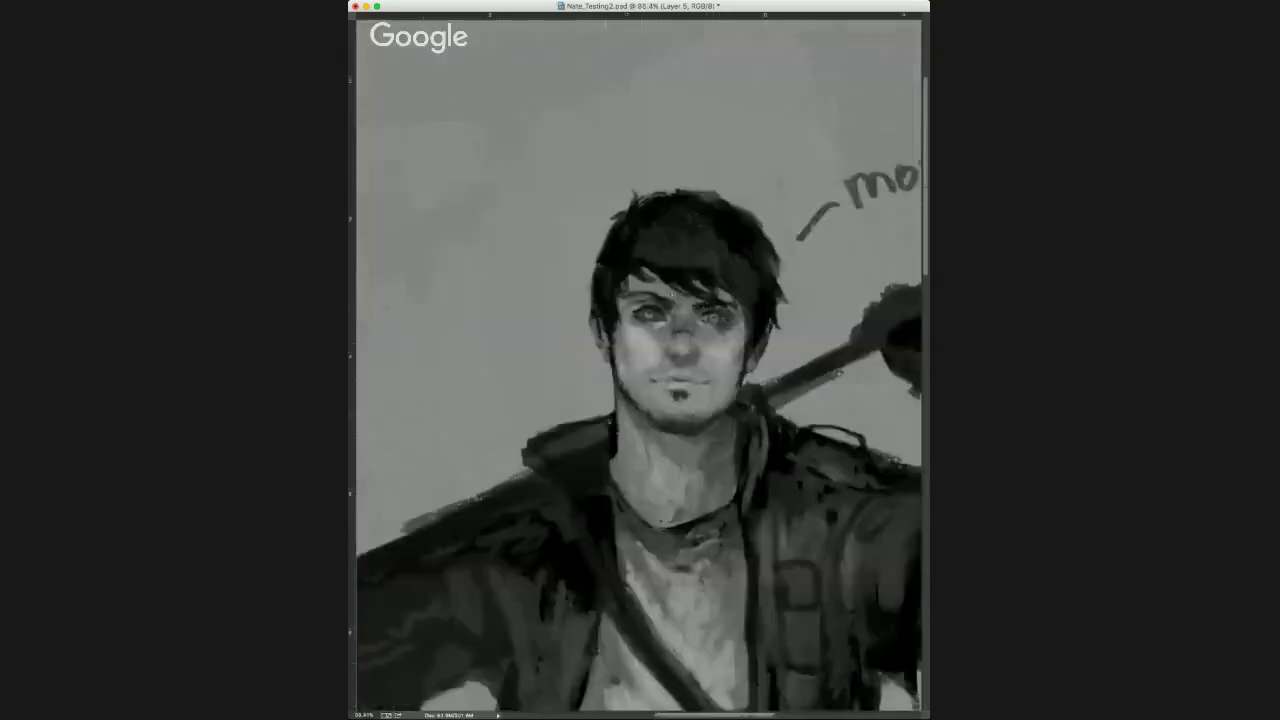
scroll(695, 175, "down", 5)
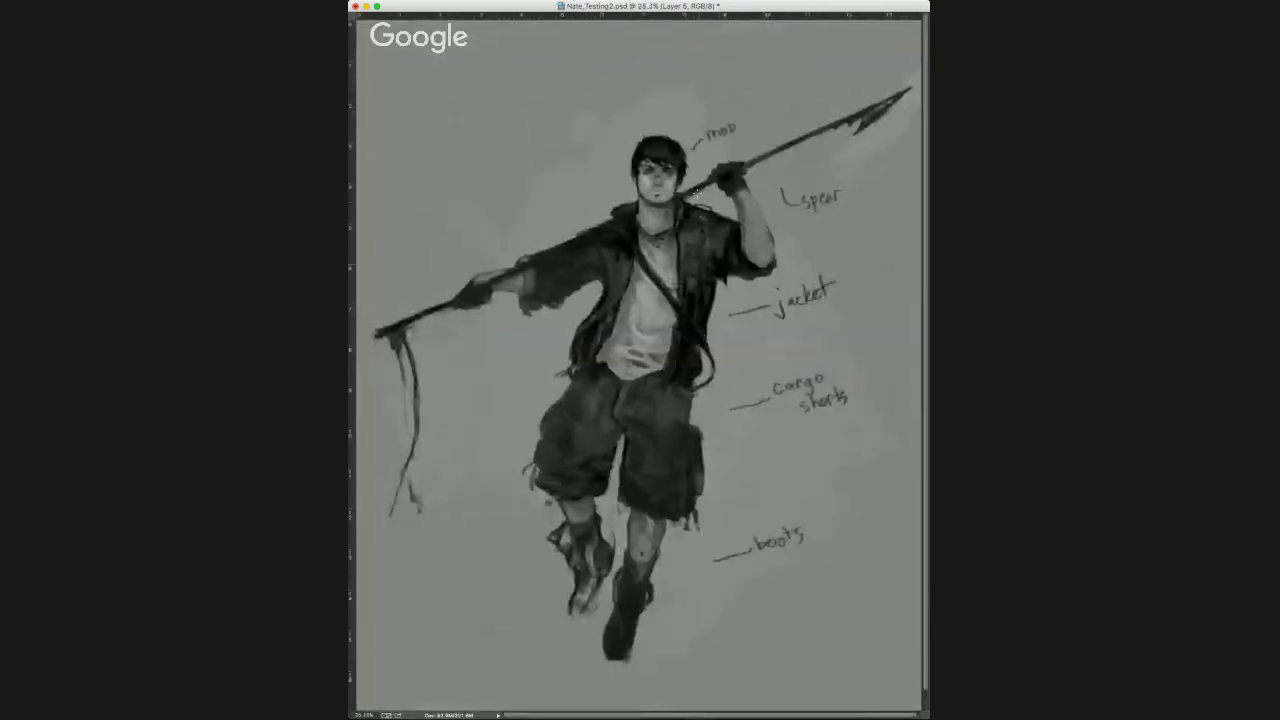
scroll(695, 175, "up", 4)
scroll(646, 148, "up", 5)
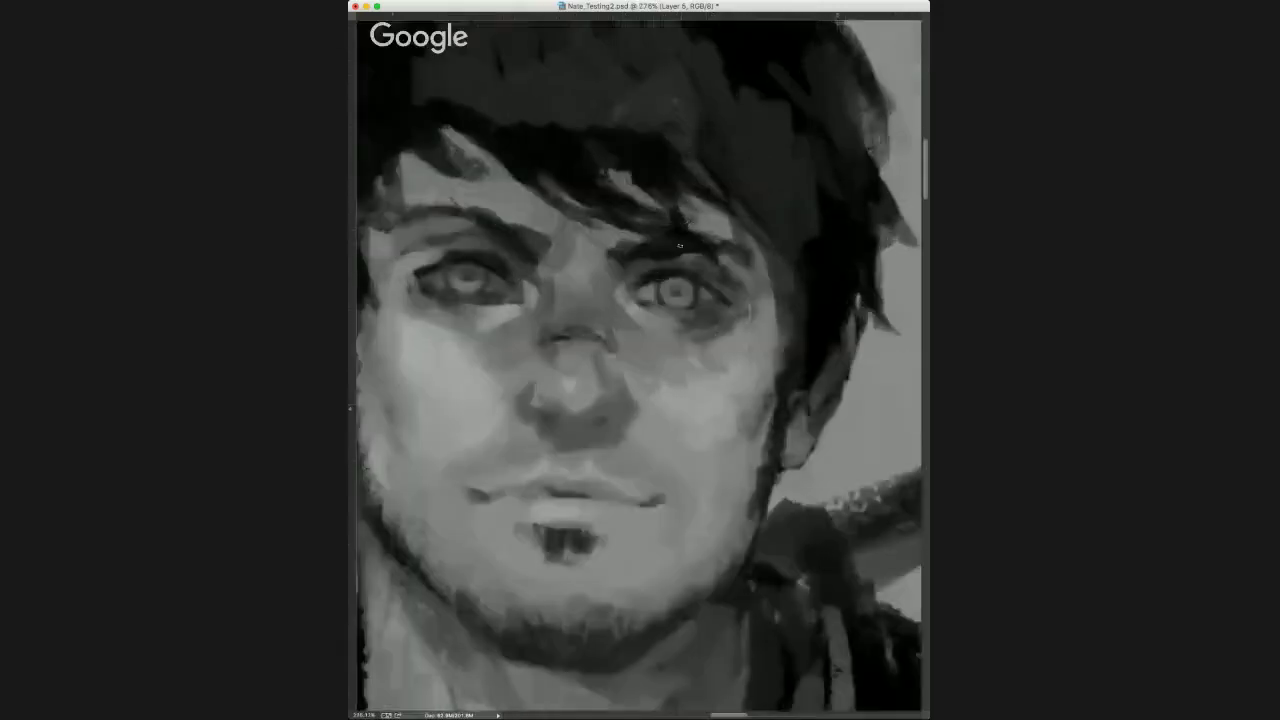
scroll(660, 190, "down", 3)
scroll(670, 220, "up", 2)
scroll(681, 248, "up", 3)
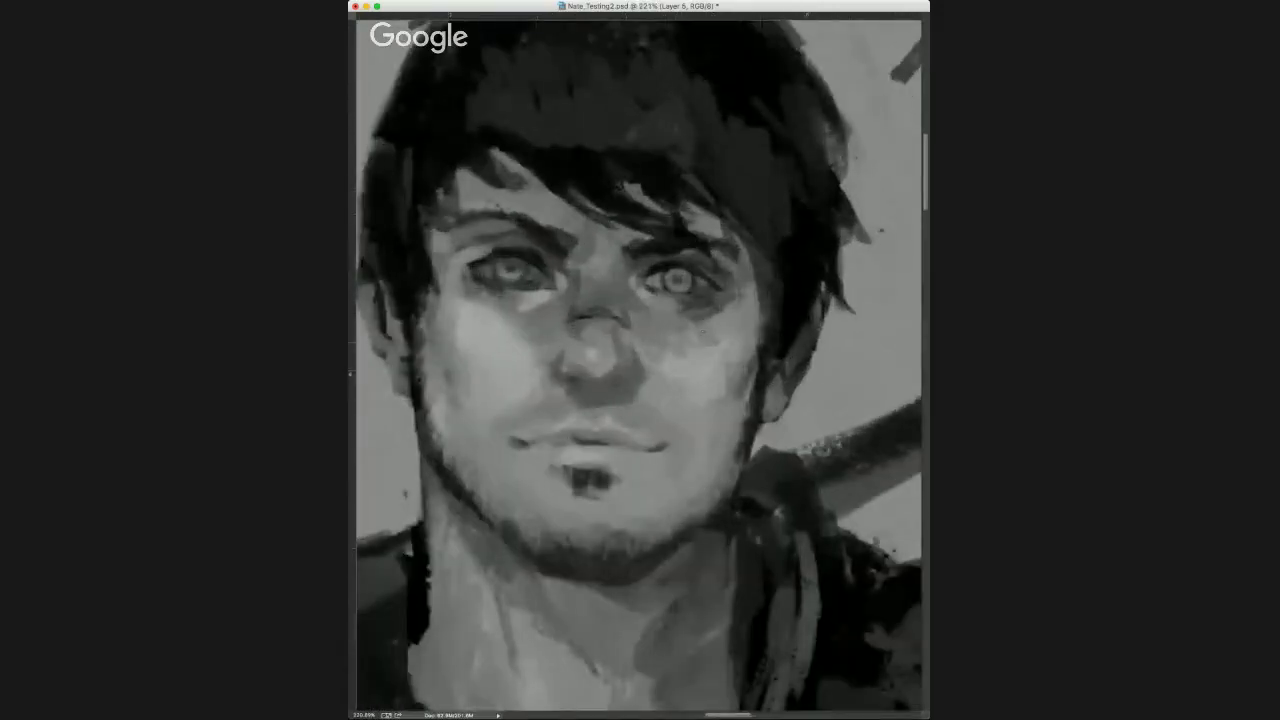
left_click_drag(697, 271, 680, 271)
left_click(678, 278)
left_click(669, 267, "alt")
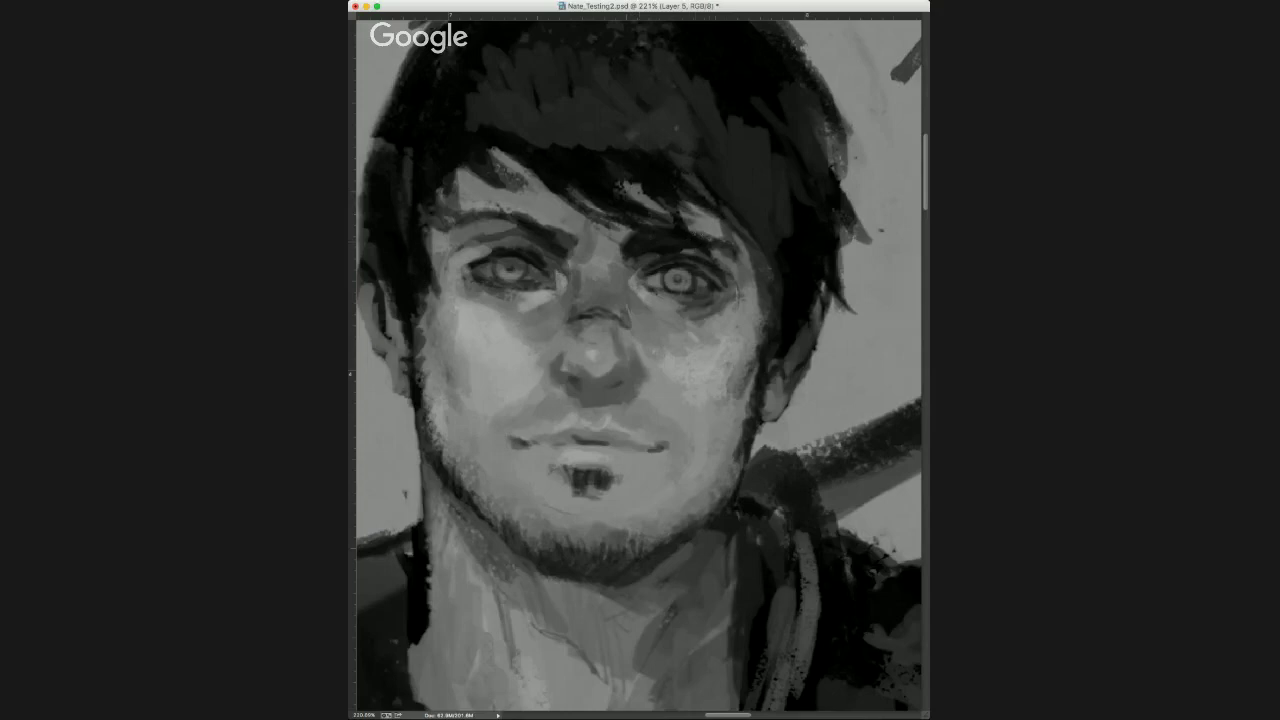
left_click_drag(668, 240, 659, 235)
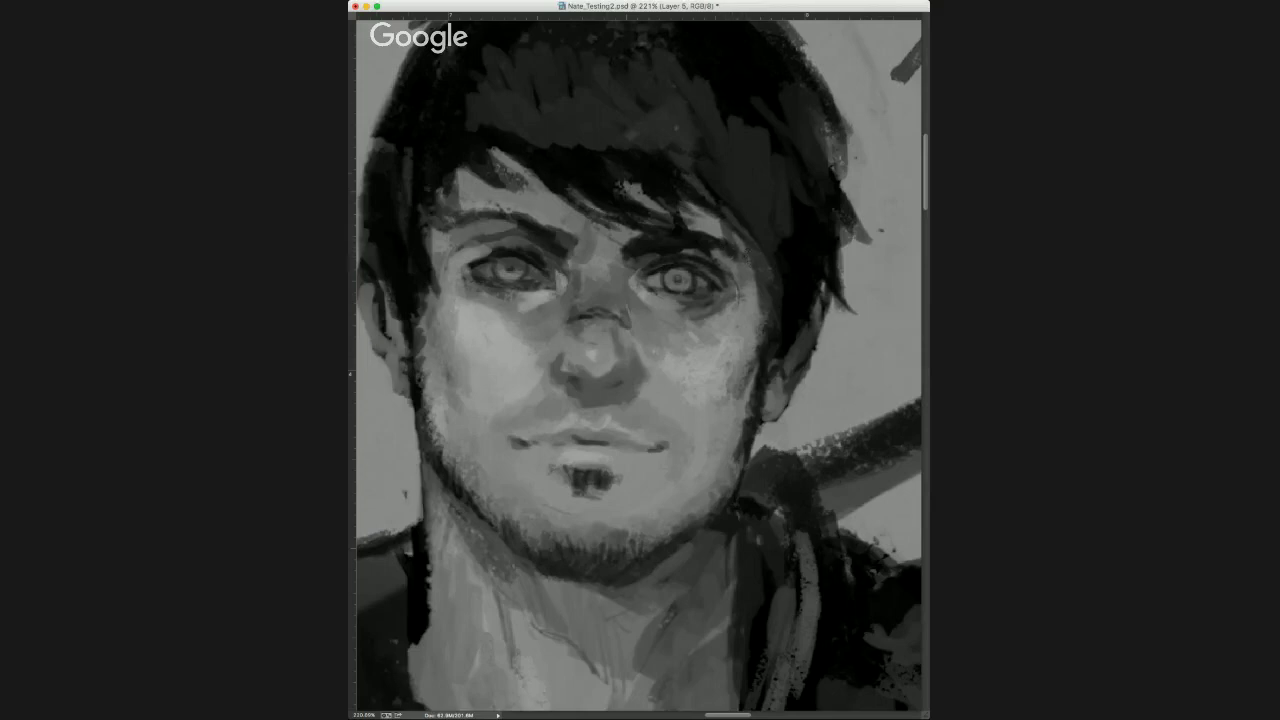
Shade the nose bridge and the inner corner of the character's left eye with sampled skin tones.
left_click(636, 259, "alt")
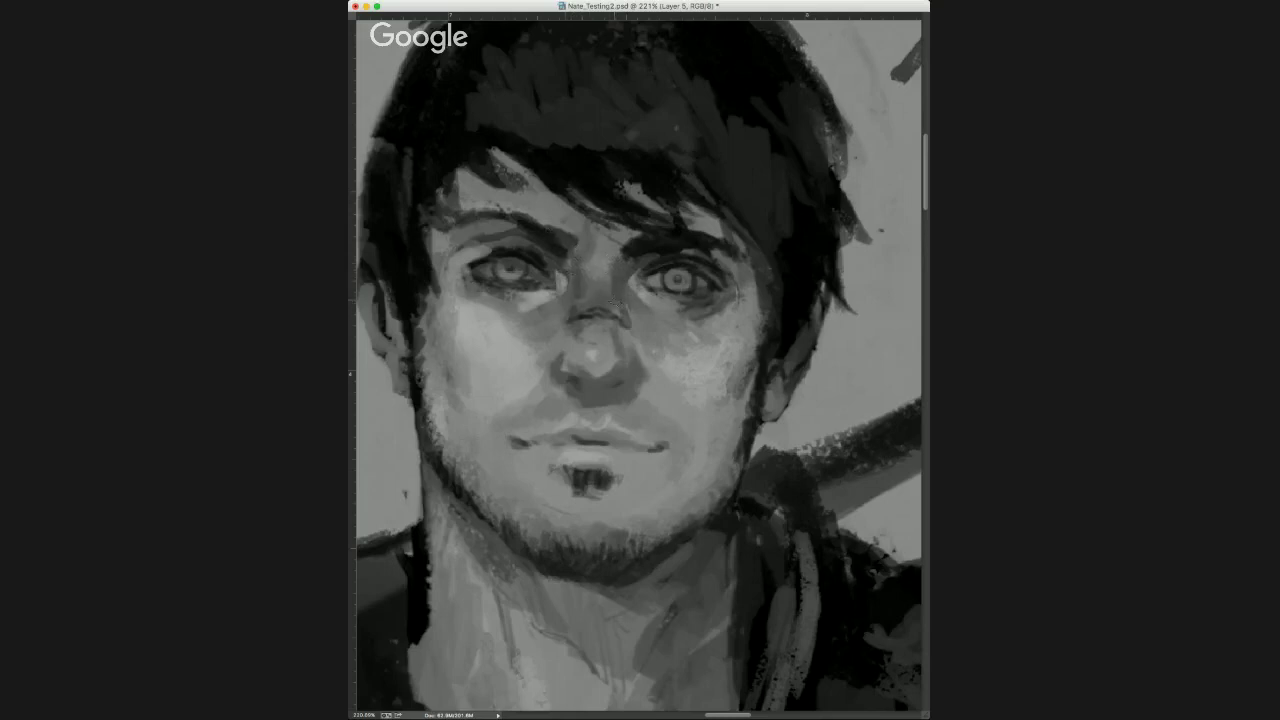
left_click(620, 305, "alt")
left_click(636, 258, "alt")
left_click(641, 290, "alt")
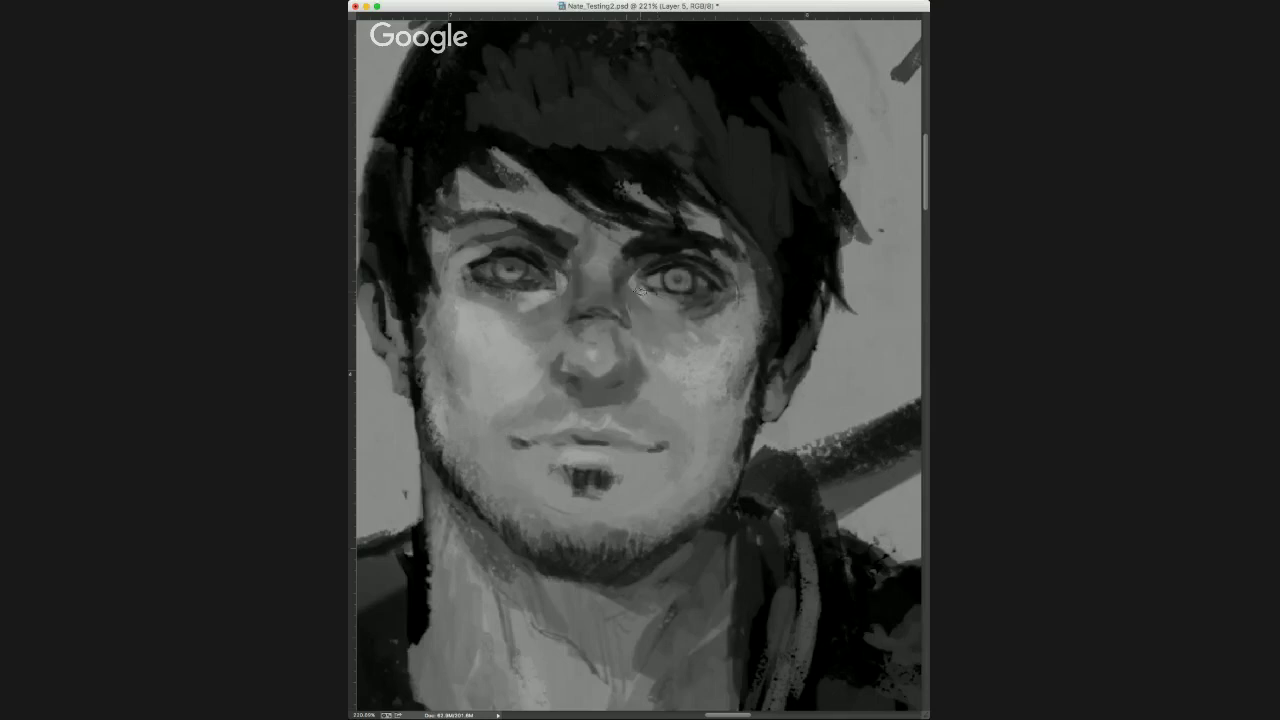
left_click(673, 352, "alt")
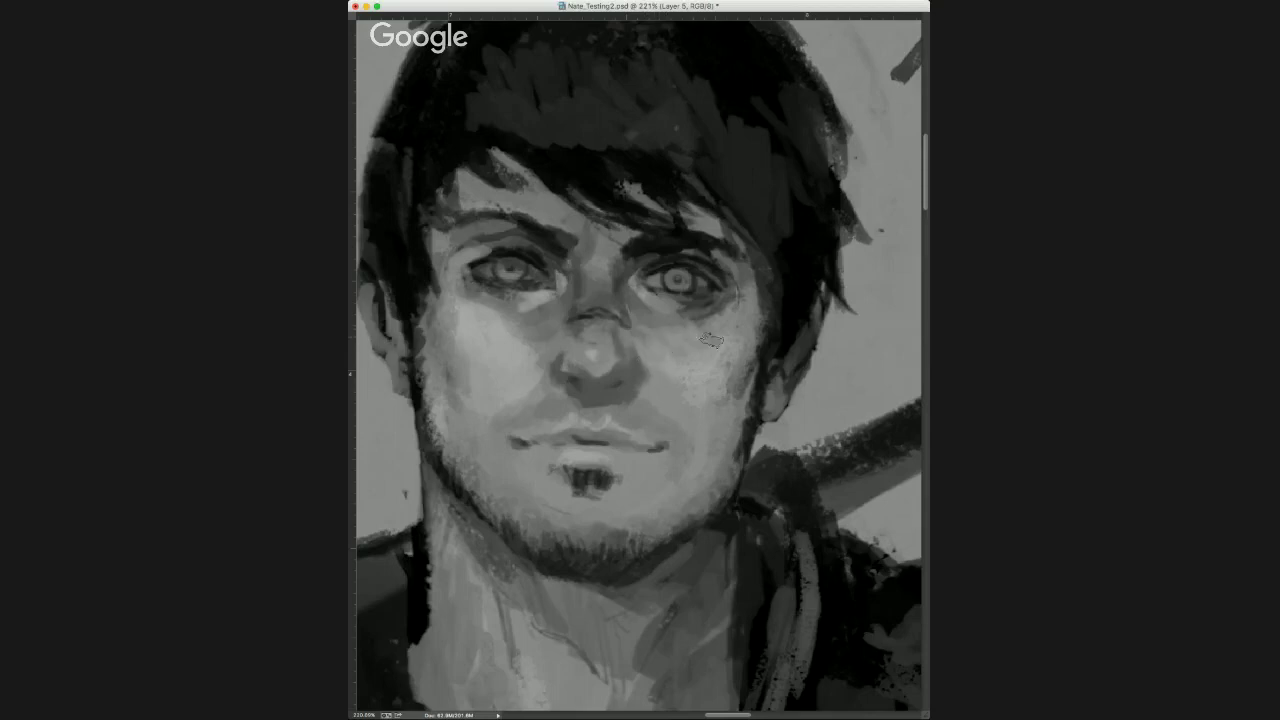
Blend the skin of the character's left cheek and lower eyelid with sampled mid tones.
left_click(699, 339, "alt")
left_click(699, 302, "alt")
left_click(673, 297, "alt")
left_click(658, 292, "alt")
left_click(665, 296, "alt")
left_click(672, 289, "alt")
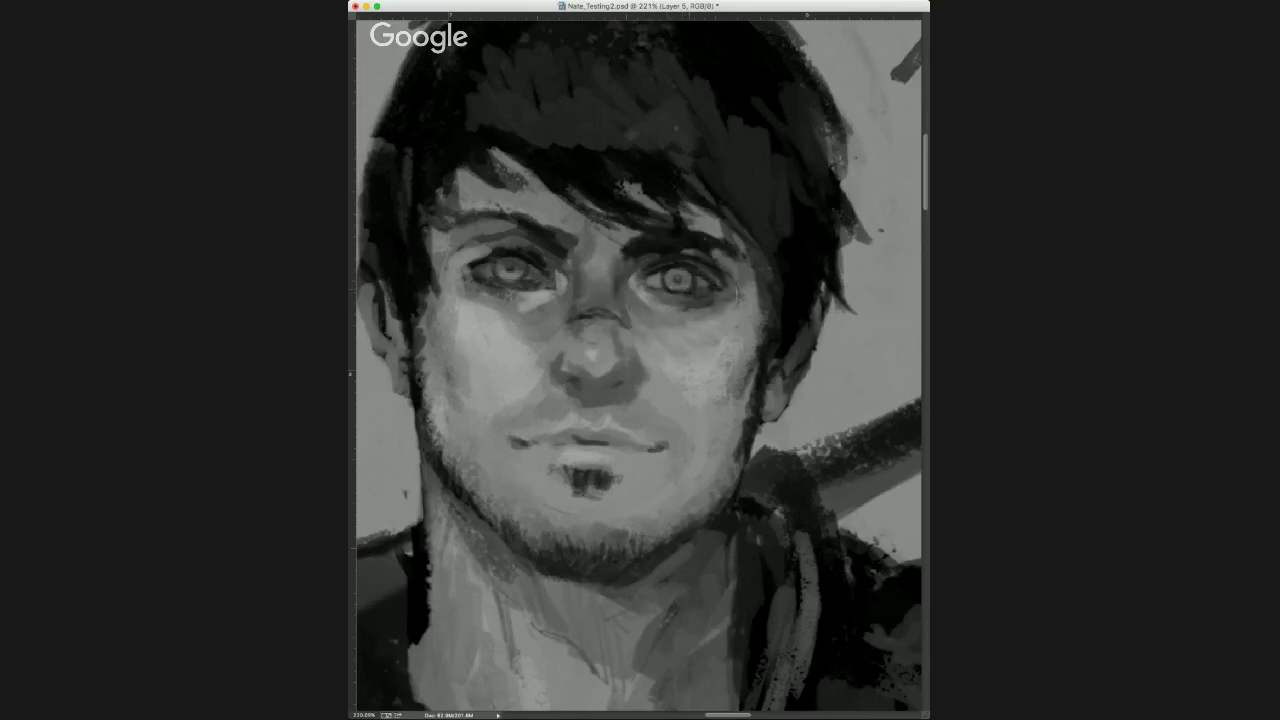
Define the nose tip and nostrils with sampled tones and smooth the shading on the adjoining left cheek.
left_click(656, 315, "alt")
left_click(633, 306, "alt")
left_click(621, 318, "alt")
left_click(645, 276, "alt")
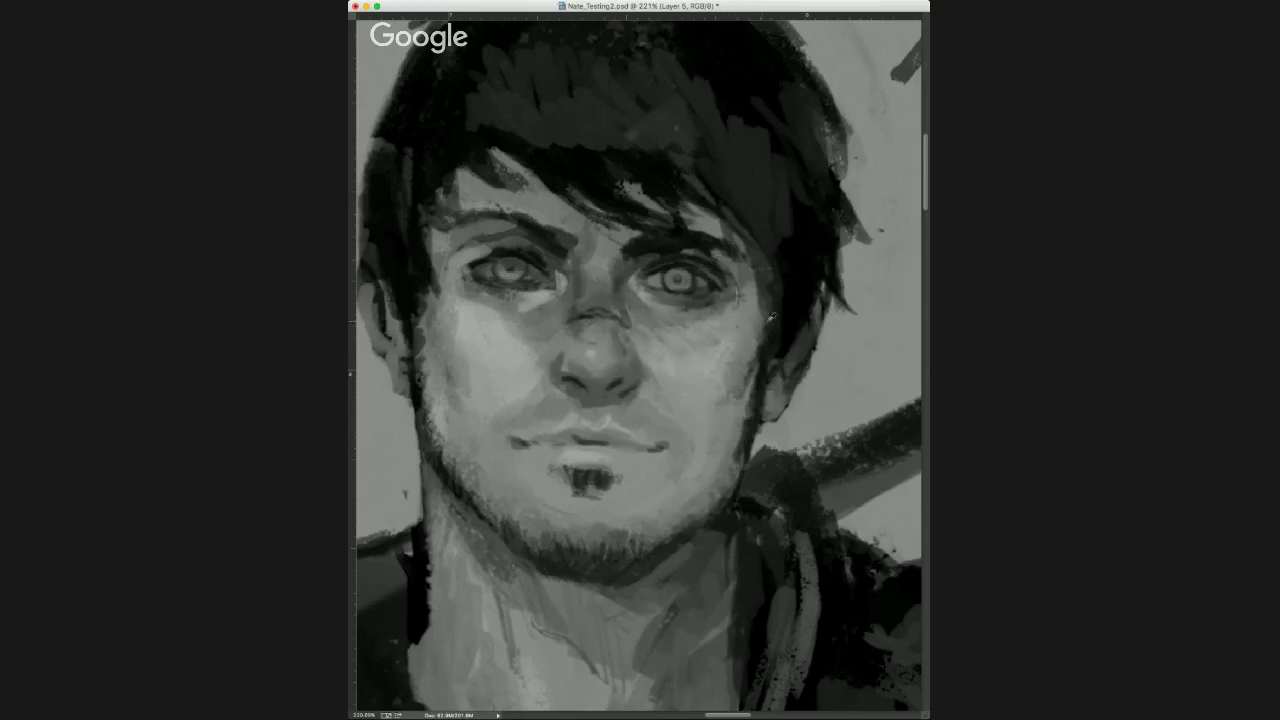
Darken and reshape the eyebrow over the character's right eye and define the upper lid beneath it with sampled tones.
scroll(699, 310, "down", 6)
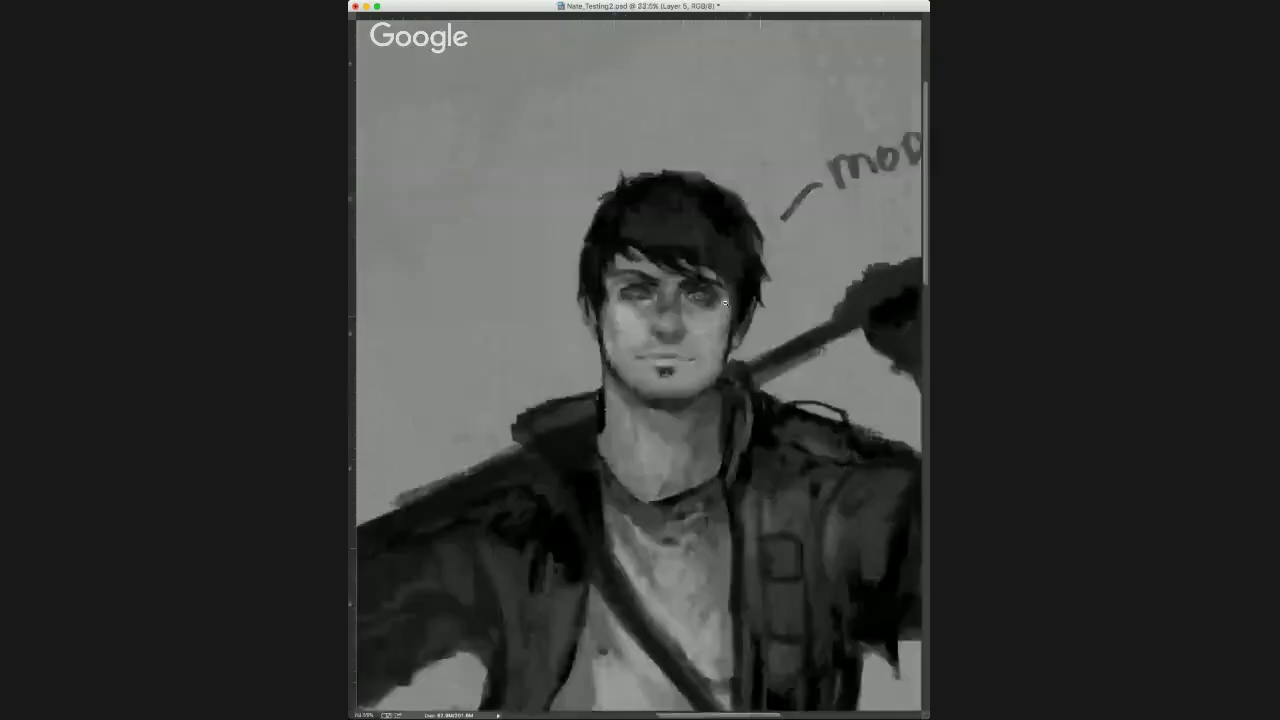
scroll(754, 291, "up", 5)
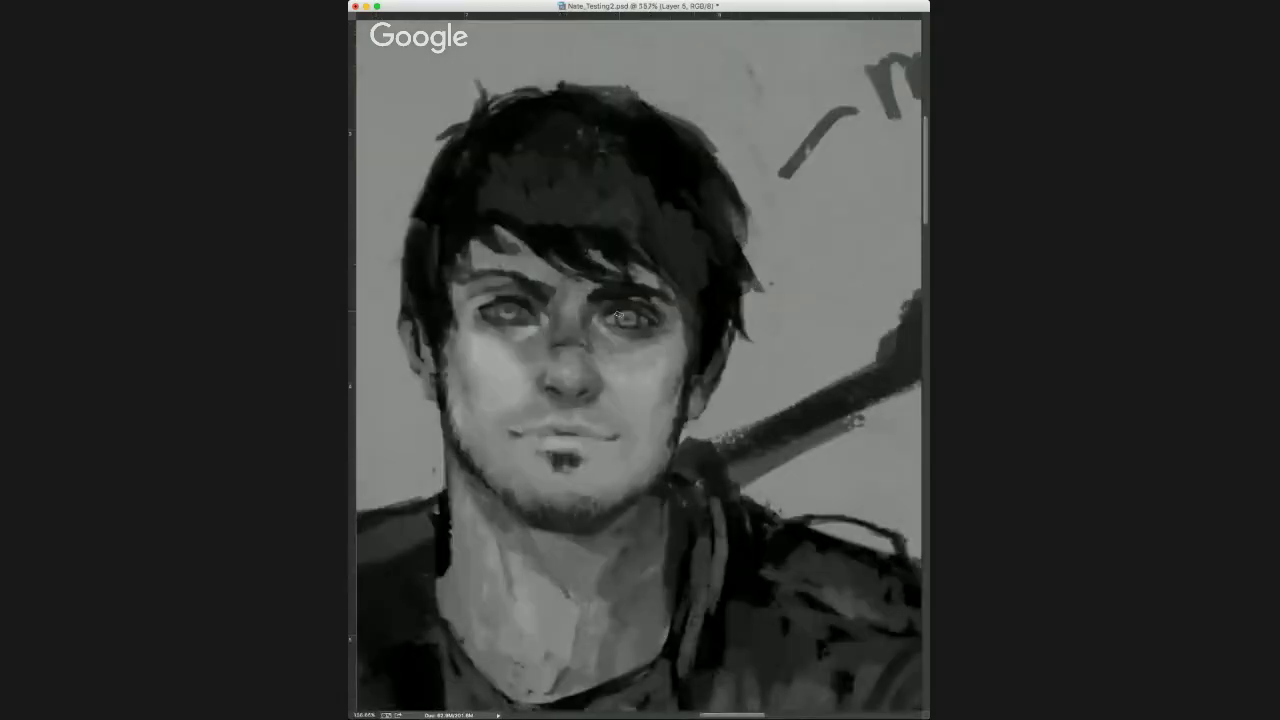
scroll(616, 312, "up", 3)
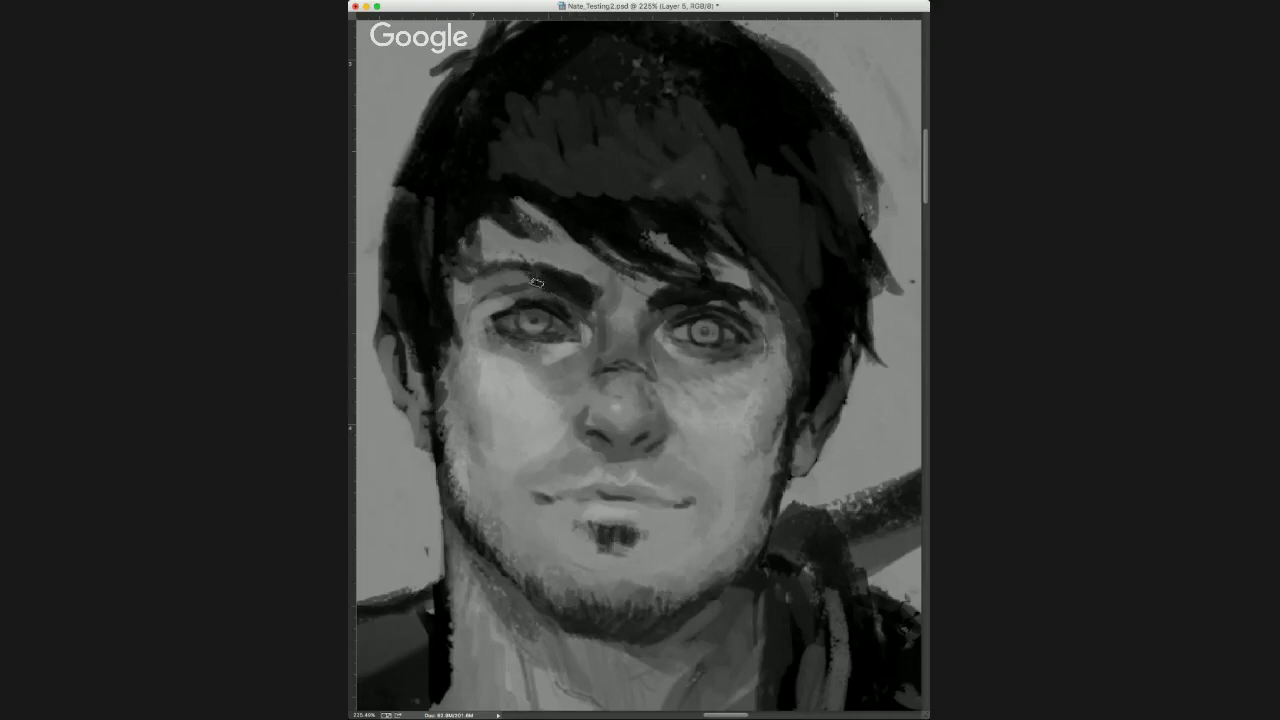
left_click_drag(515, 264, 478, 279)
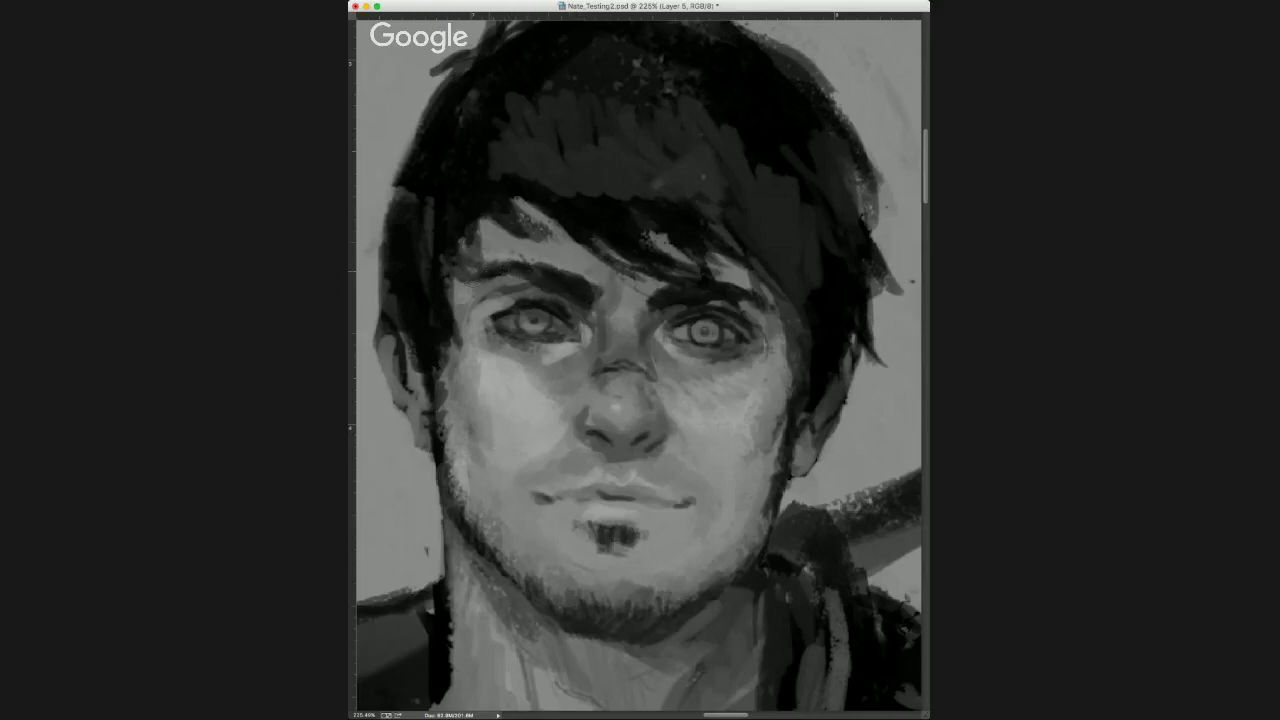
left_click(483, 258, "alt")
left_click(548, 273, "alt")
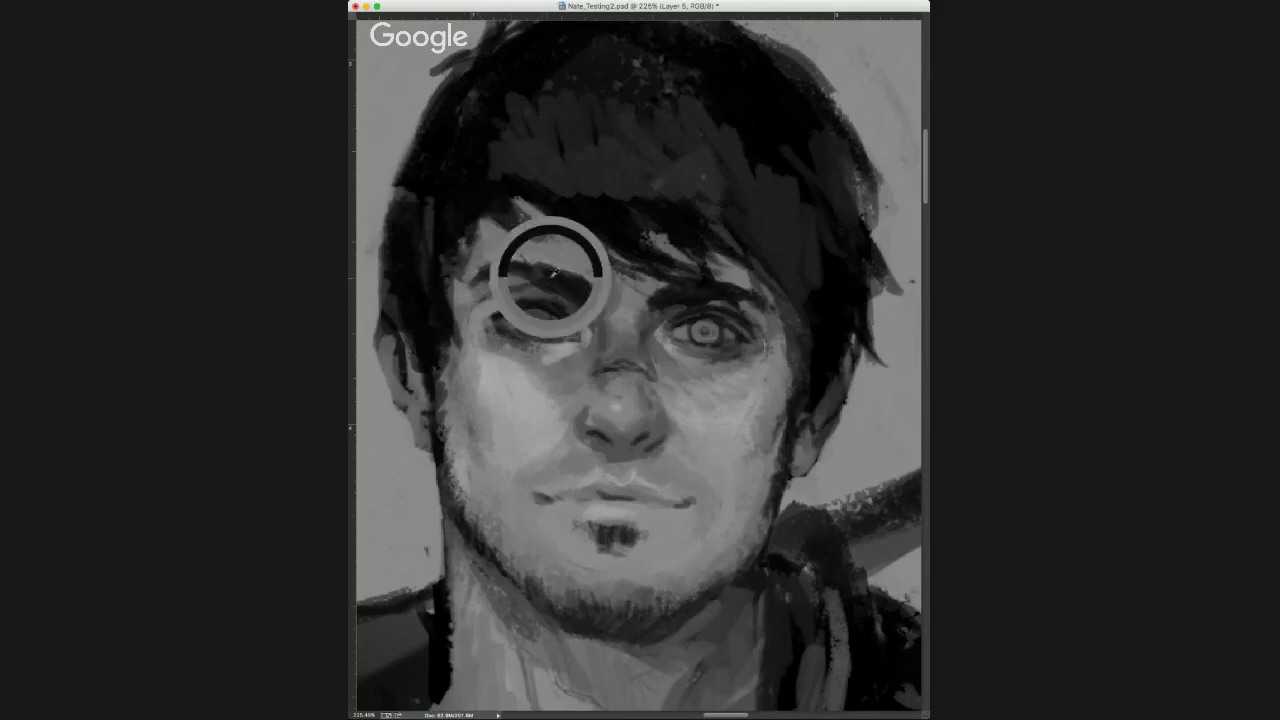
mouse_move(510, 292)
left_mouse_down()
mouse_move(485, 297)
mouse_move(510, 289)
left_mouse_up()
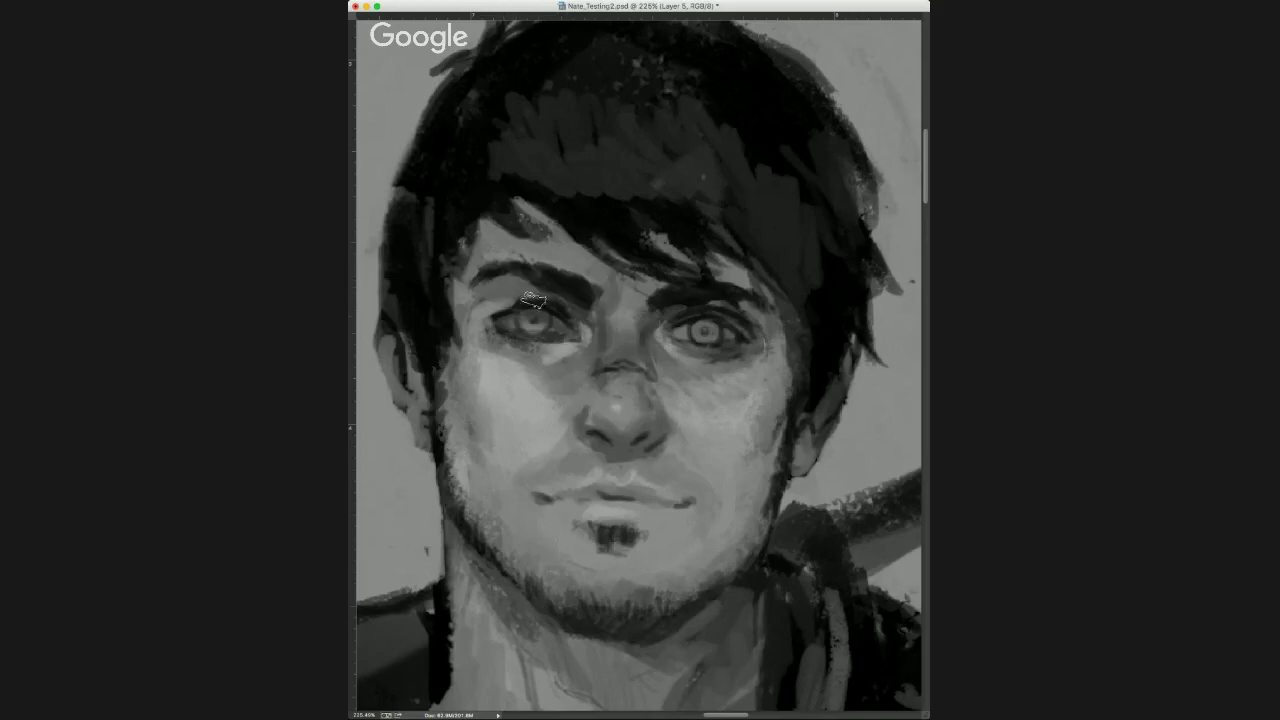
left_click(542, 298, "alt")
left_click_drag(522, 296, 537, 298)
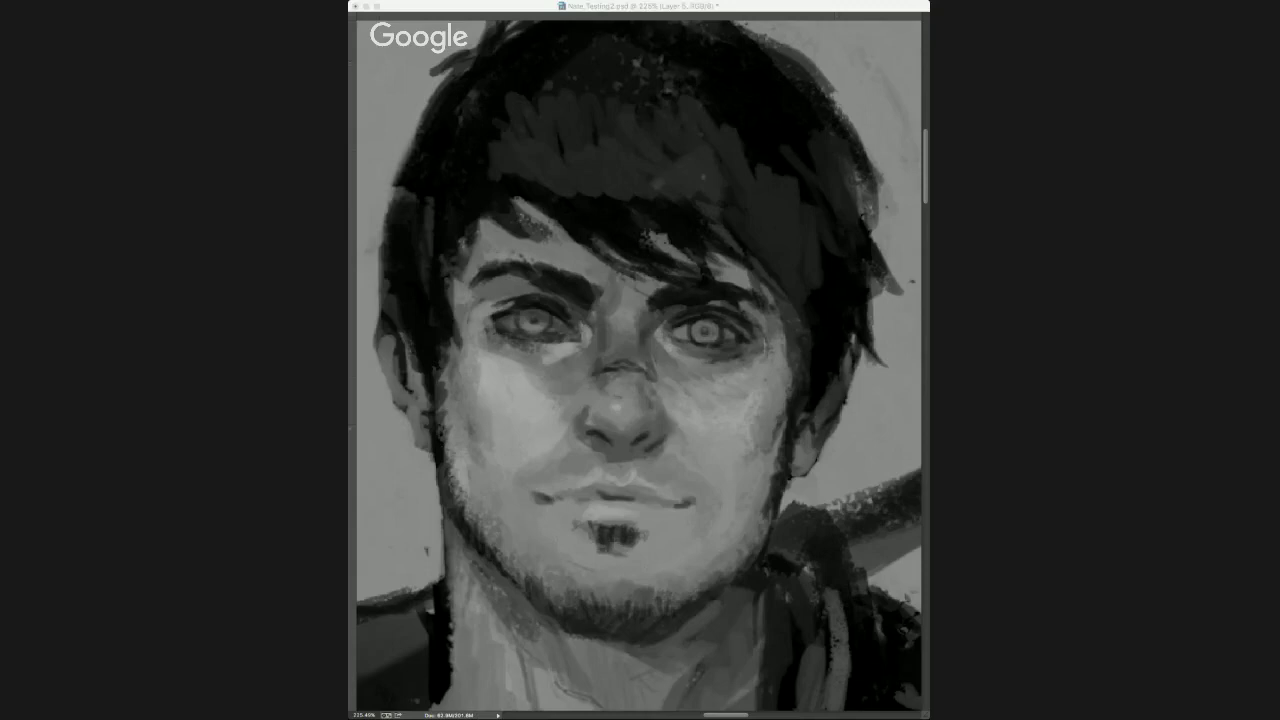
Open RedBackstory.psd, examine its lower panel of the punching woman and shouting man up close, and return to the portrait.
left_click(884, 6)
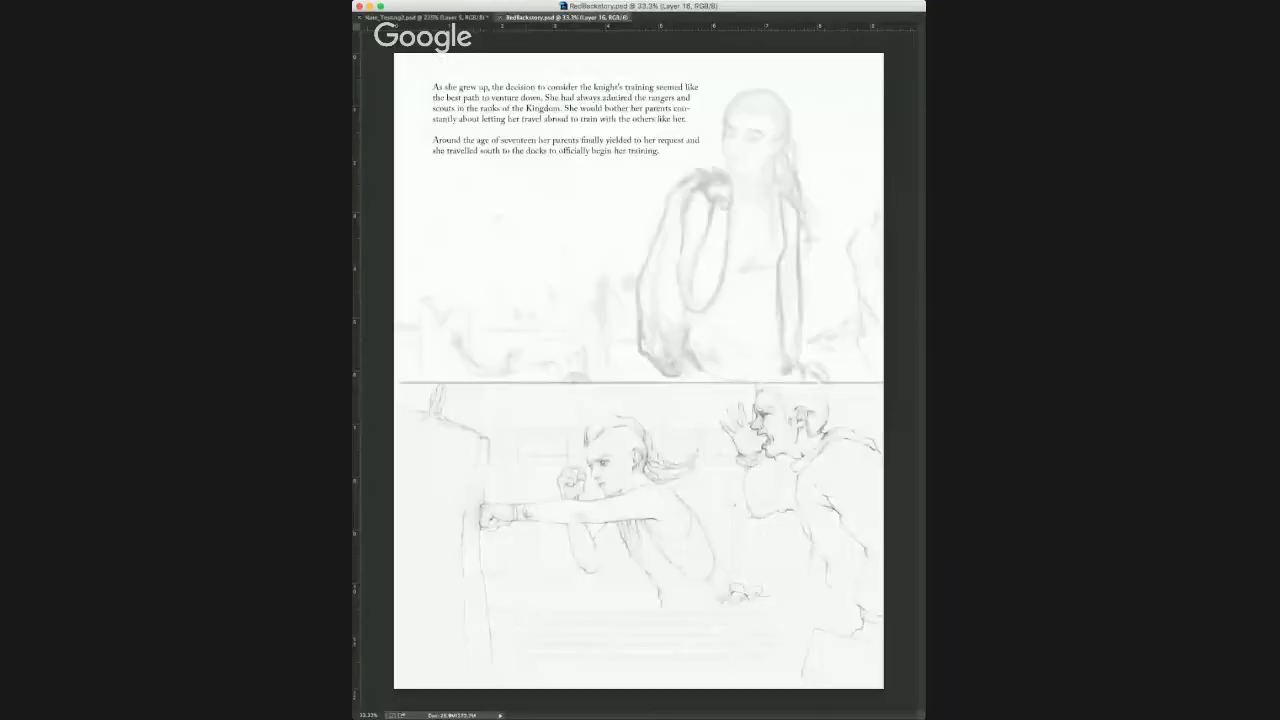
scroll(719, 409, "down", 3)
scroll(718, 410, "up", 8)
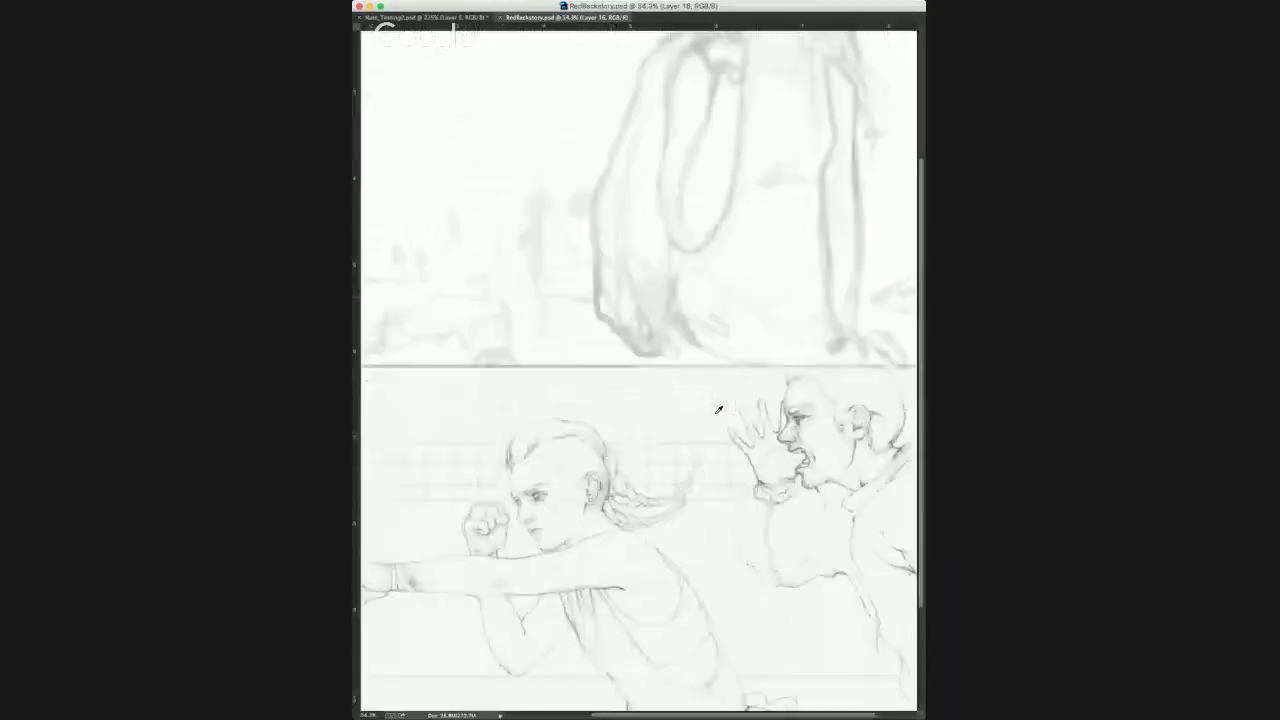
scroll(718, 423, "up", 4)
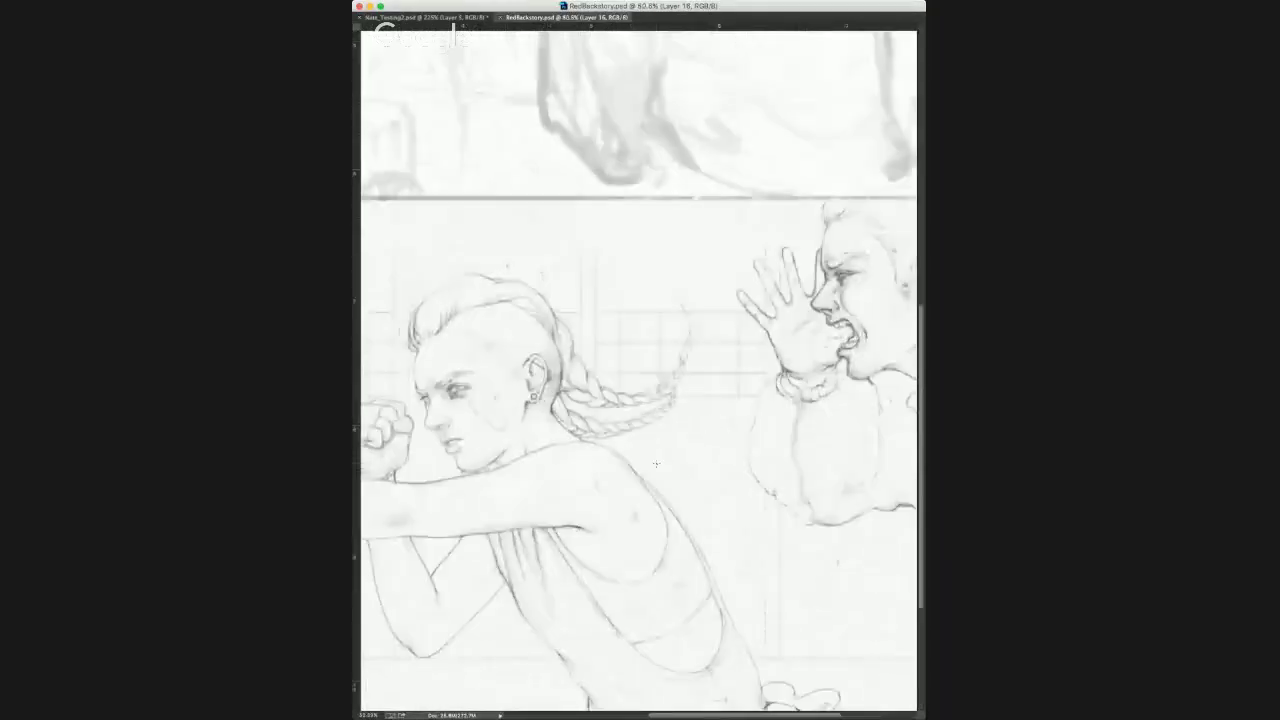
scroll(638, 402, "down", 2)
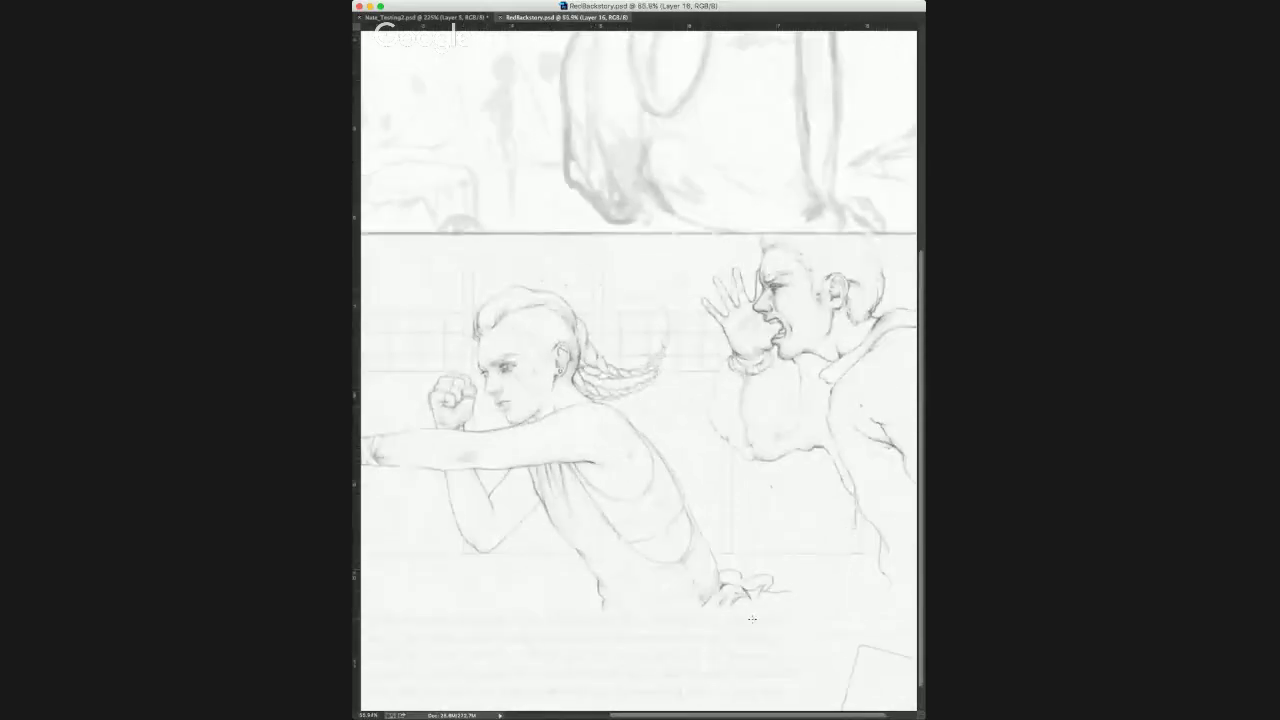
left_click_drag(874, 716, 771, 713)
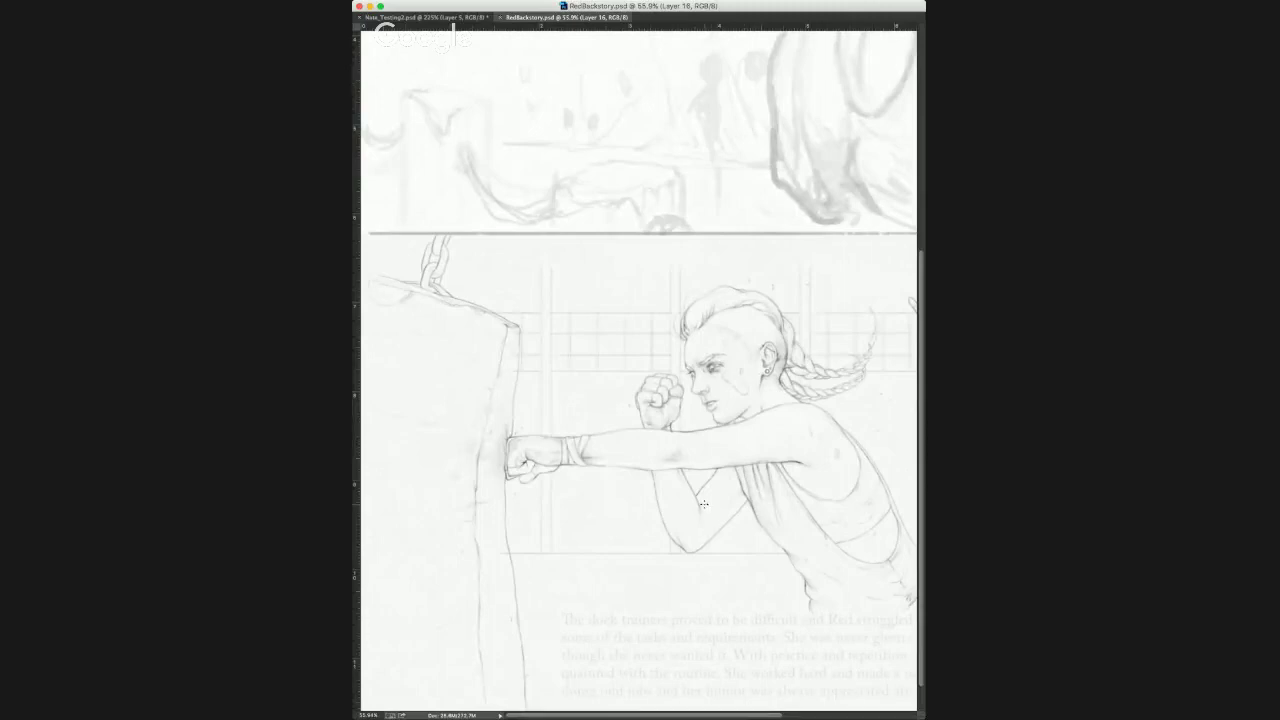
scroll(703, 504, "down", 3)
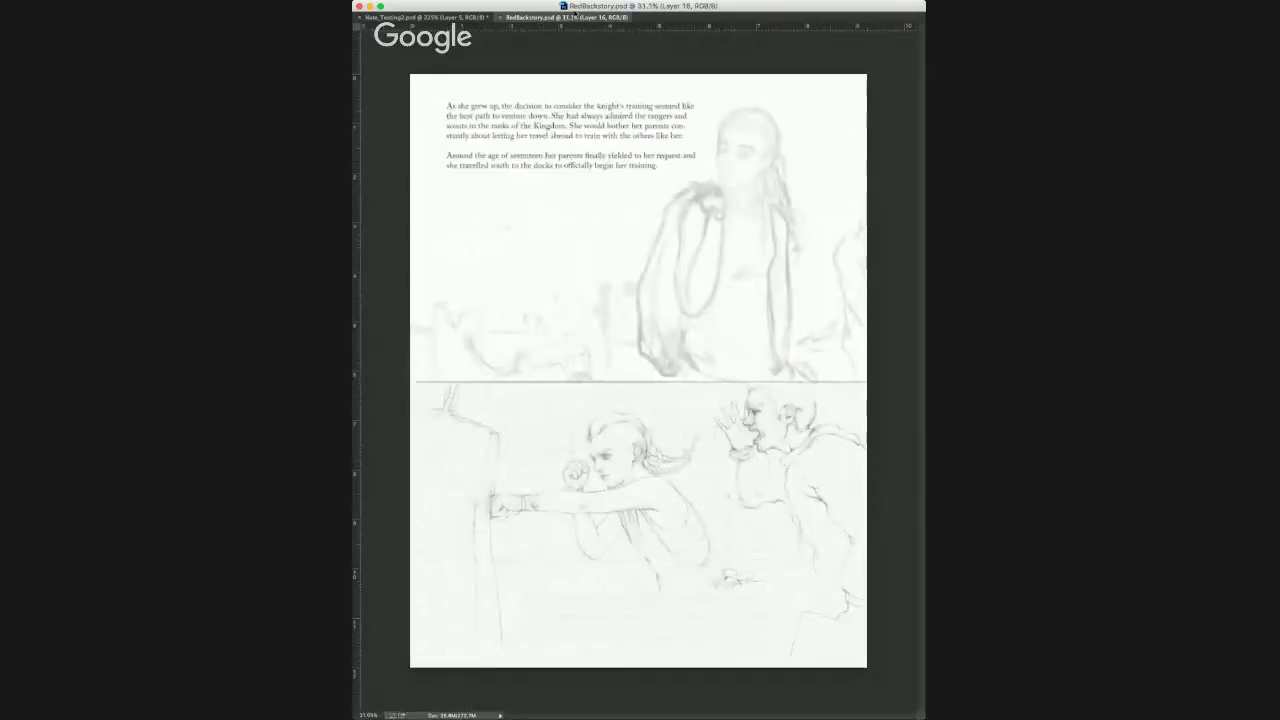
left_click(499, 17)
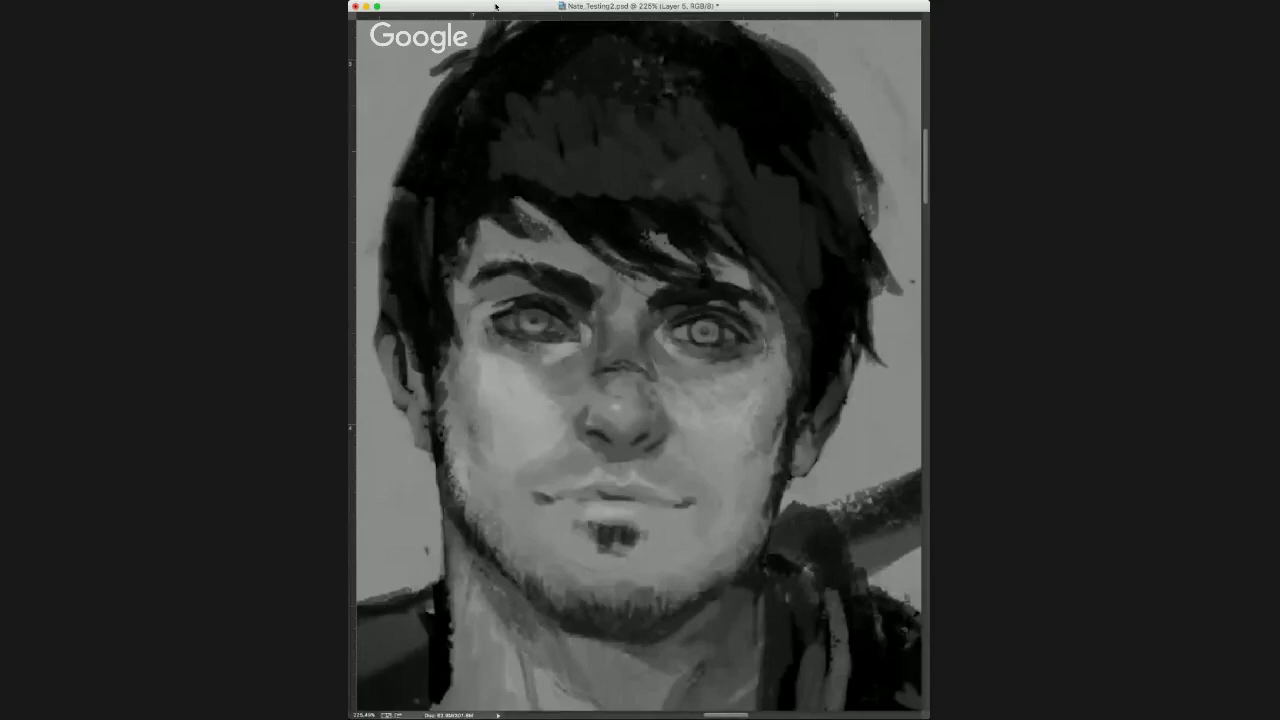
Open the illustration SP_Christina_BackstoryIllustration2.psd.
key("super+Tab")
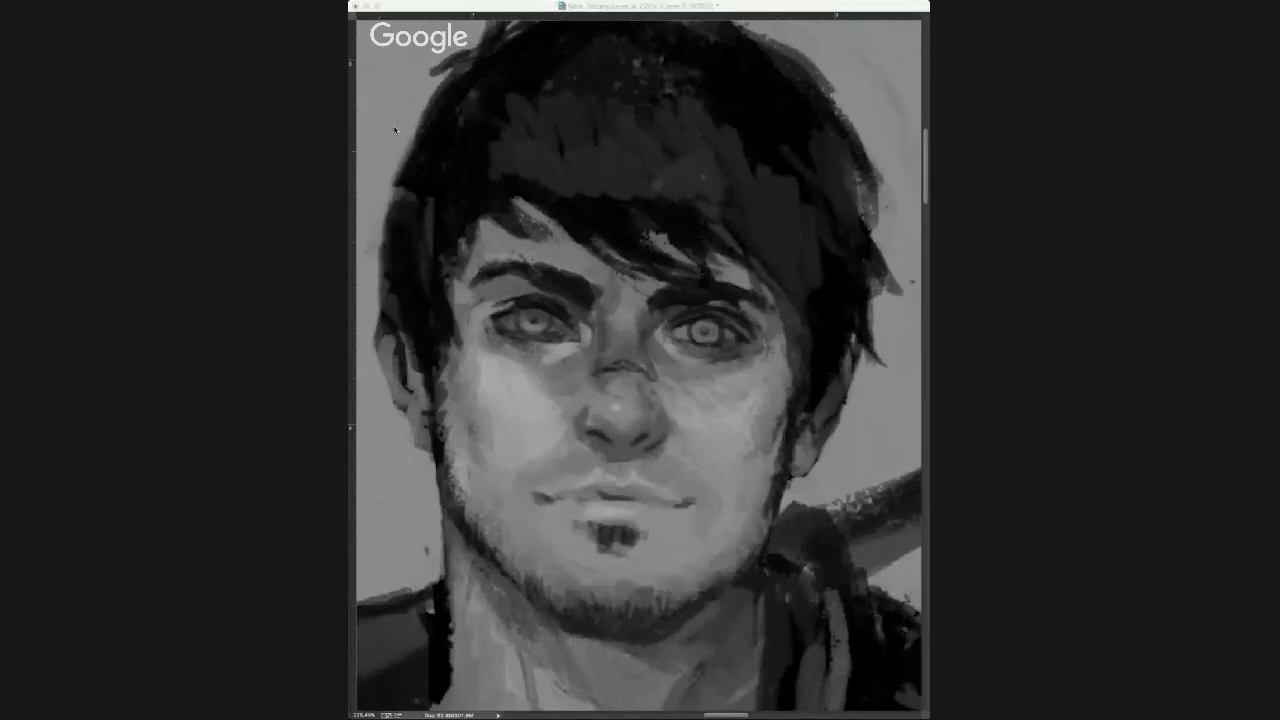
left_click(612, 469)
left_click(670, 325)
left_click(656, 8)
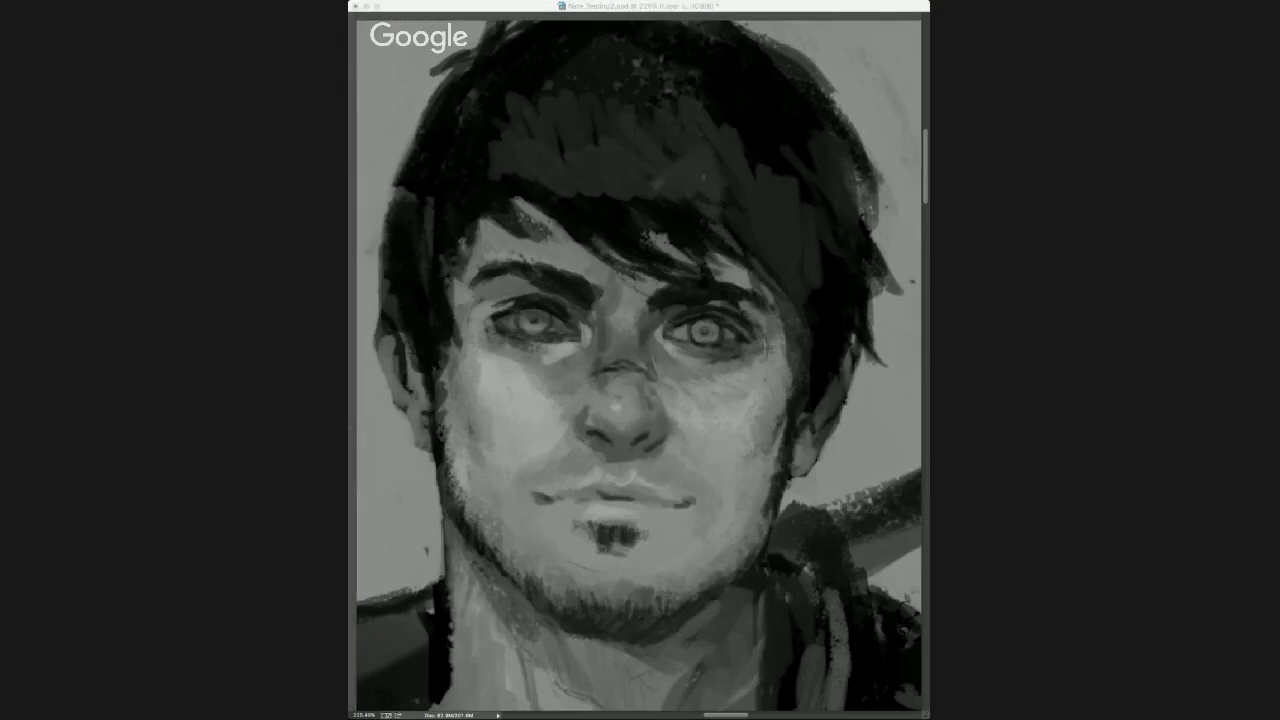
left_click(864, 10)
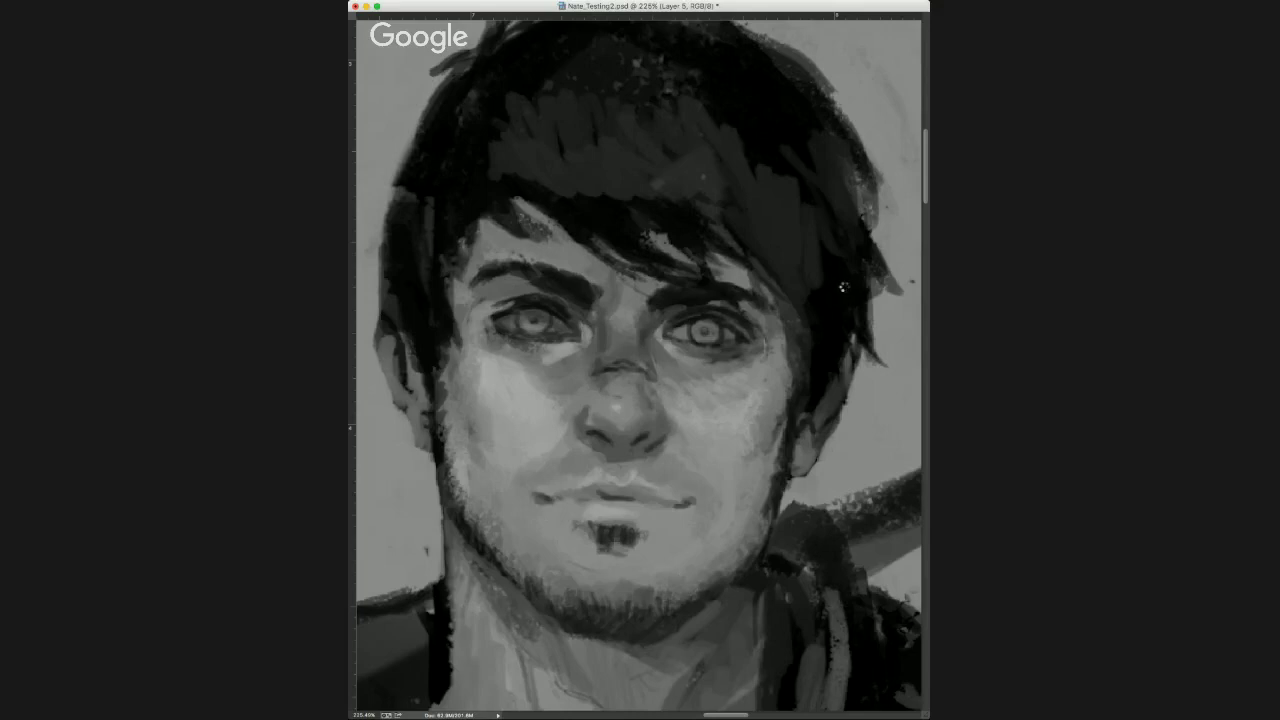
key("ctrl+Tab")
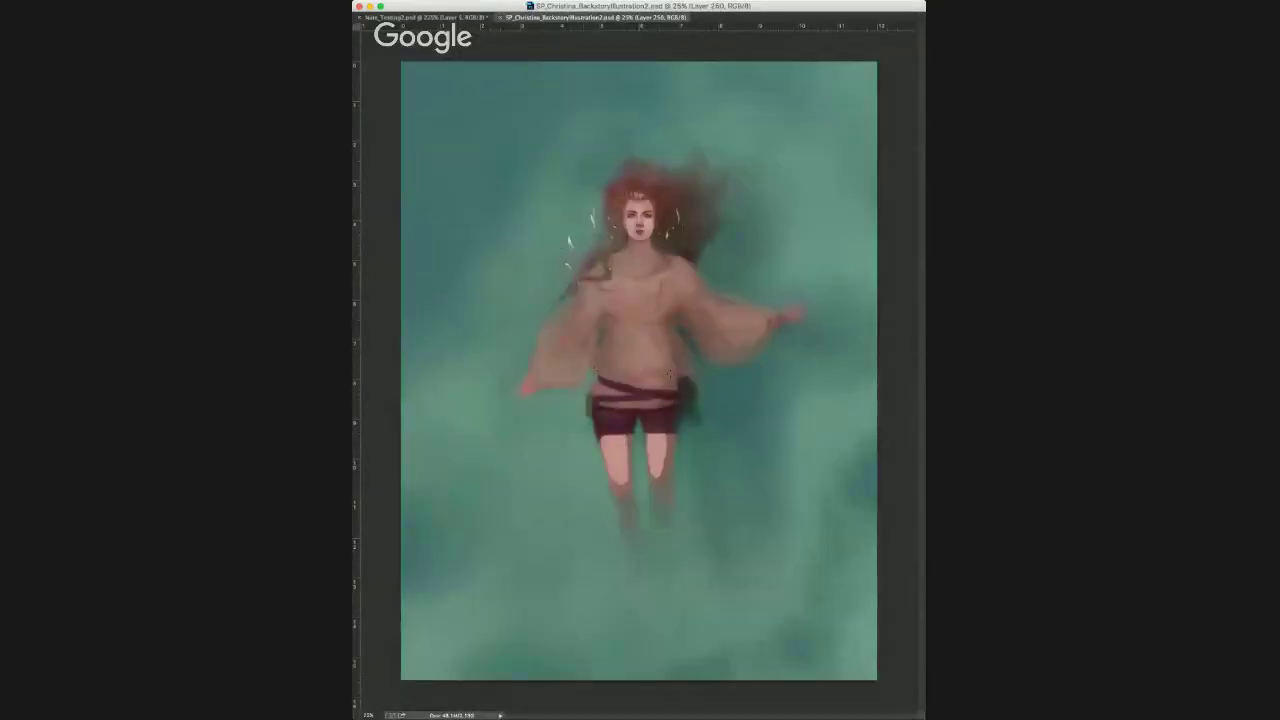
Examine the floating woman's face, hair and blouse up close, and return to the grayscale portrait.
left_click(672, 354, "super")
left_click(704, 226, "super")
left_click(668, 270, "super")
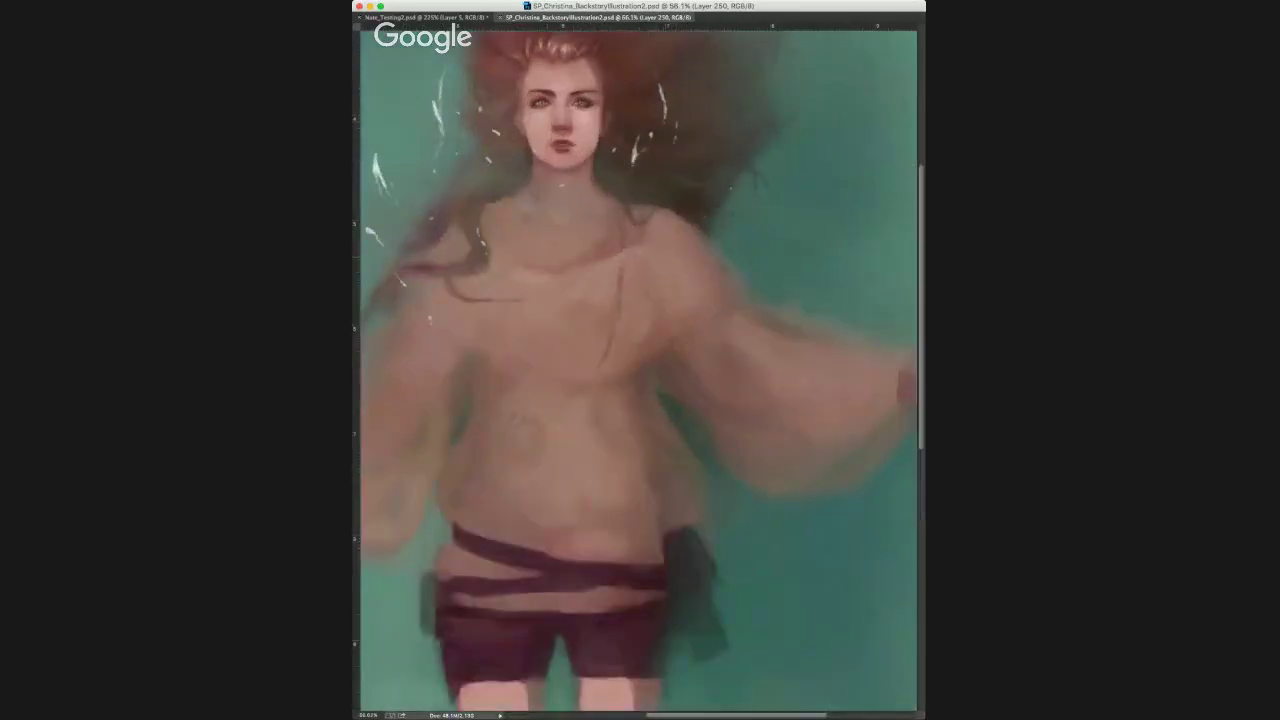
left_click(659, 250)
key("space")
mouse_move(757, 390)
left_mouse_down()
mouse_move(705, 250)
mouse_move(883, 420)
left_mouse_up()
left_click_drag(820, 387, 796, 393)
left_click_drag(741, 481, 743, 318)
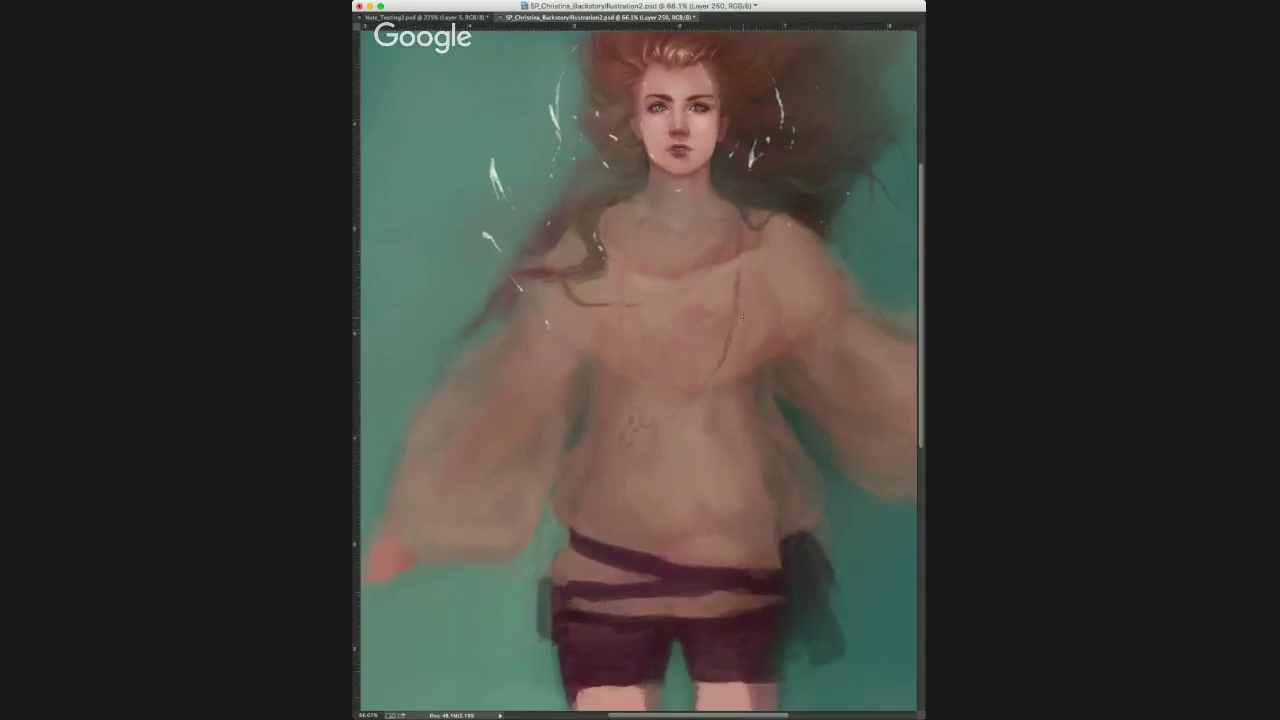
left_click_drag(755, 328, 744, 410)
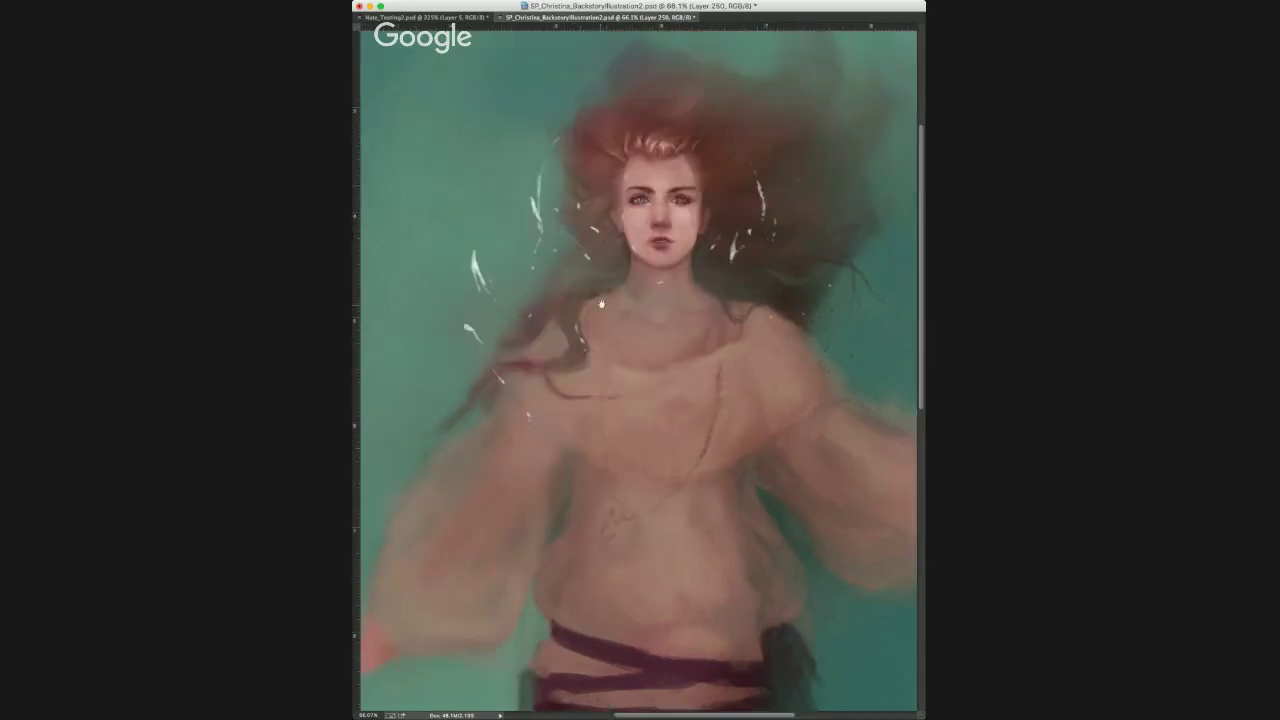
left_click_drag(602, 304, 582, 356)
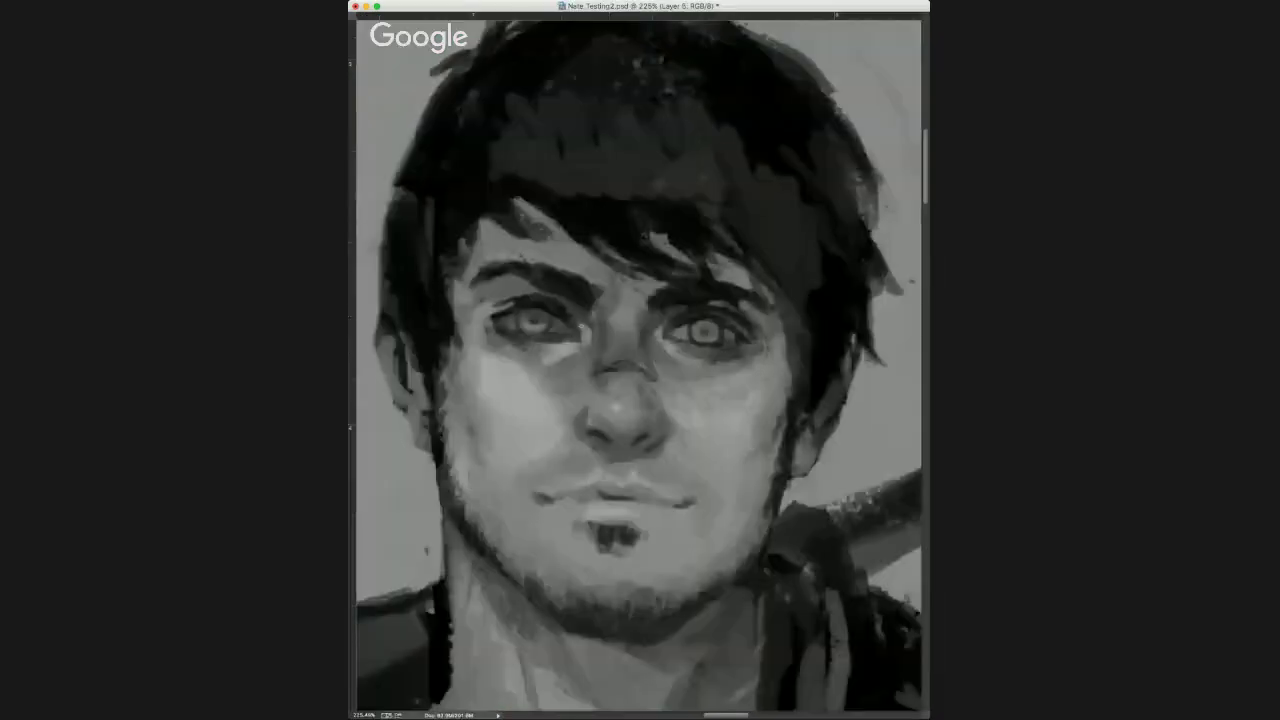
Blend the skin below the character's right eye into the upper cheek with a sampled mid tone.
left_click_drag(609, 374, 674, 356)
left_click(631, 346, "alt")
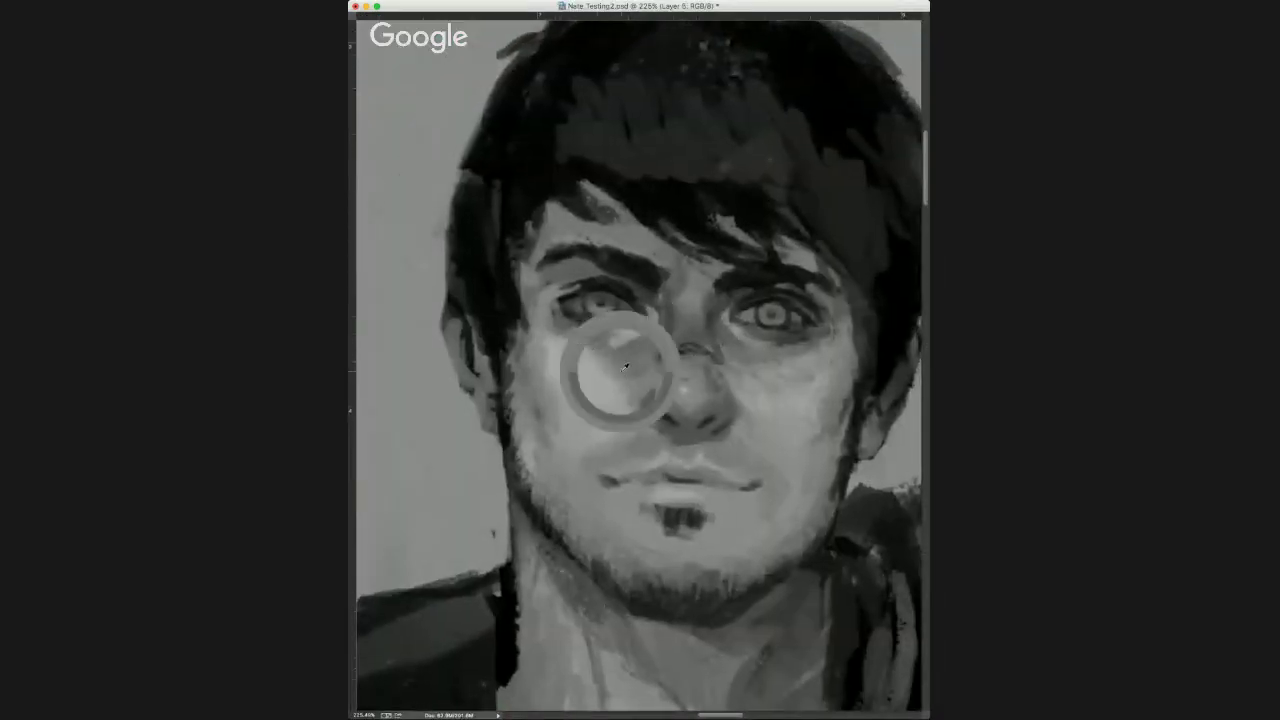
left_click_drag(613, 362, 636, 365)
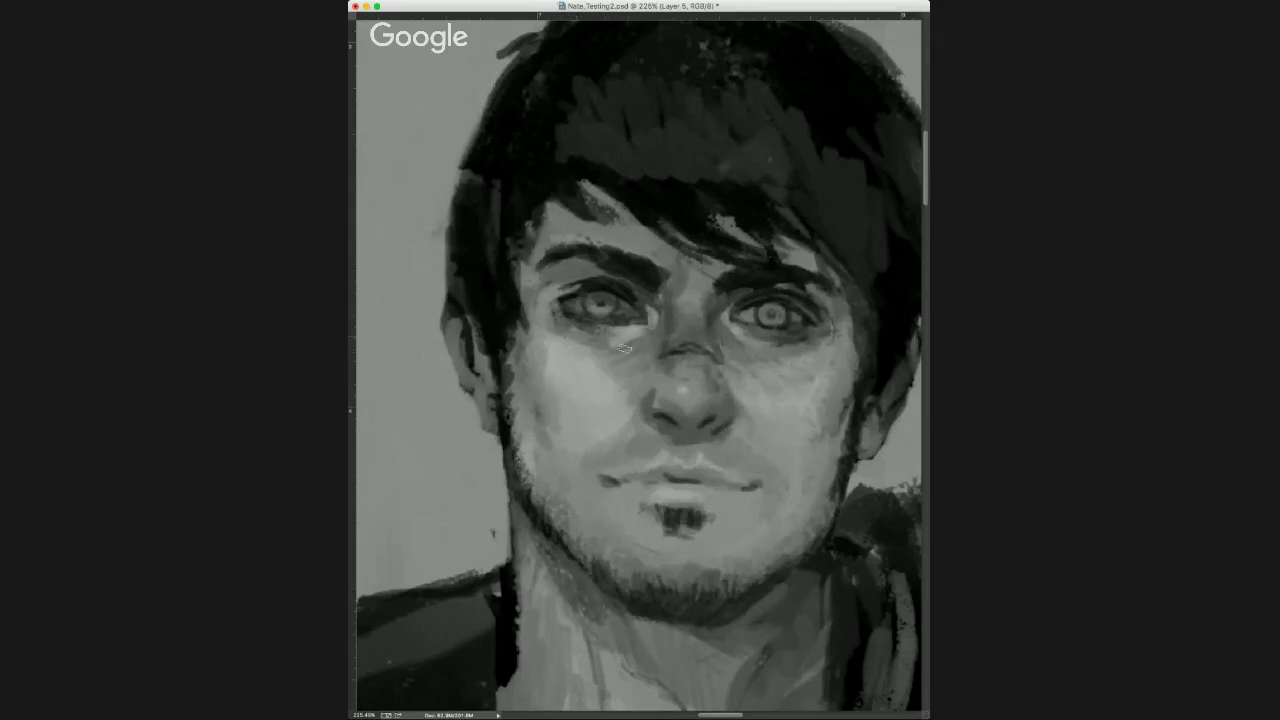
left_click(640, 326)
left_click(591, 373)
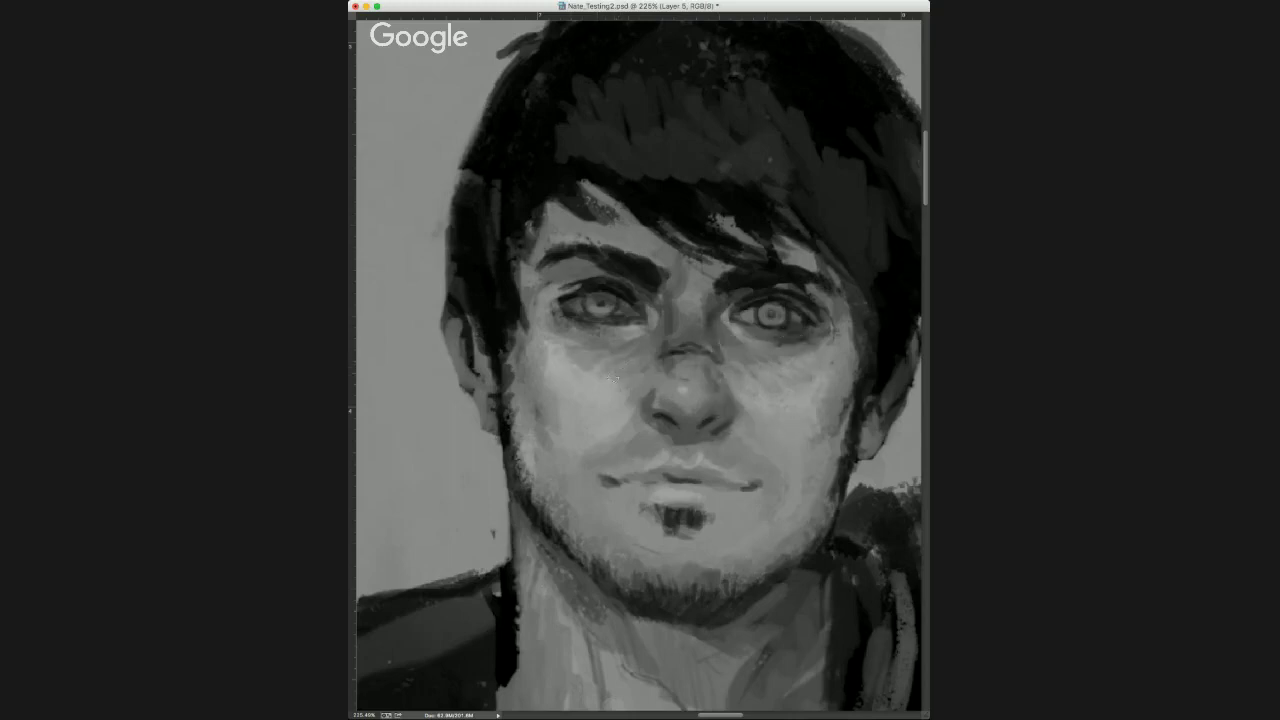
Shade the outer edge of the character's right cheek beside the hairline with sampled skin tones.
scroll(617, 399, "down", 1)
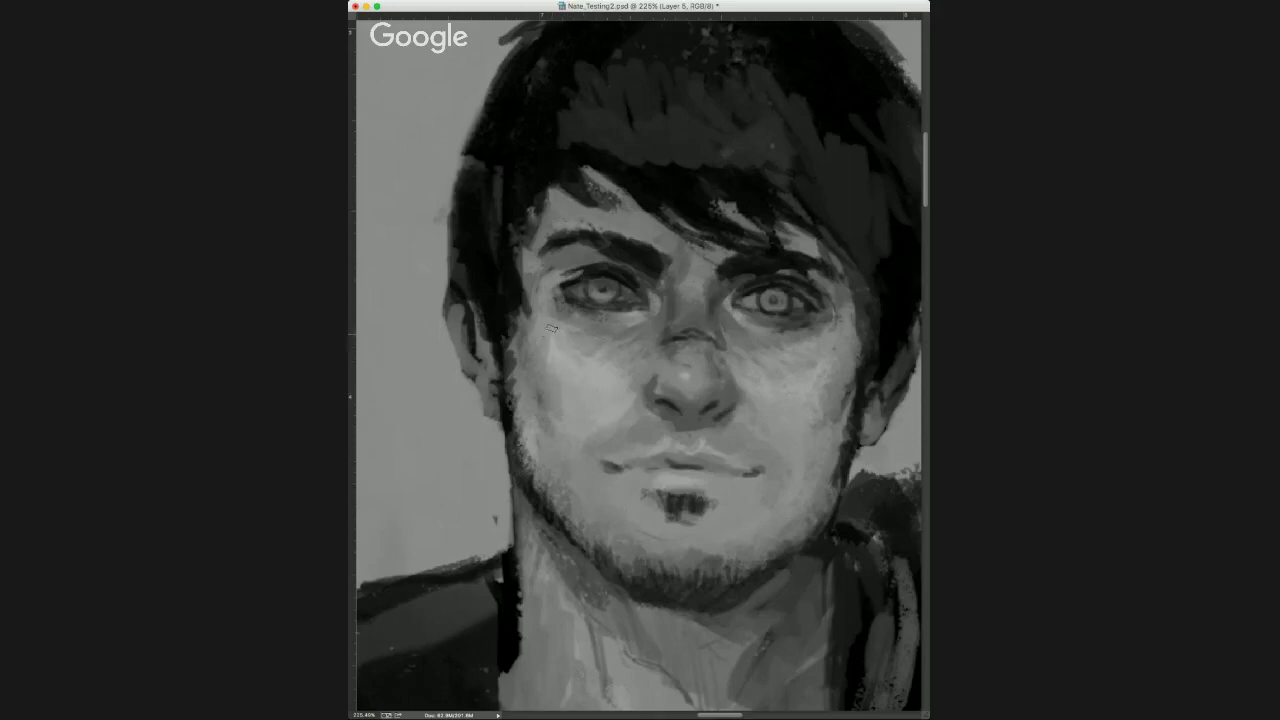
left_click(539, 356, "alt")
left_click(539, 394, "alt")
left_click(525, 346, "alt")
left_click_drag(518, 334, 526, 362)
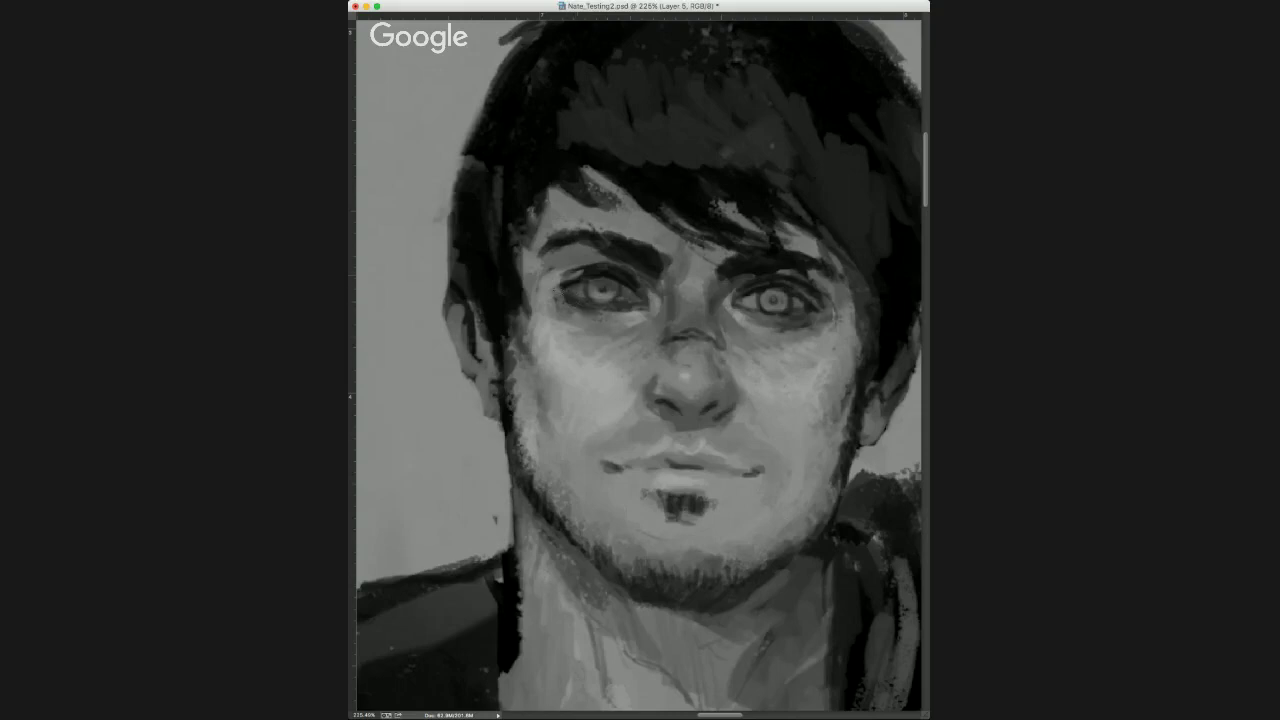
Check the full figure and upper body, and soften the side of the character's right cheek with a sampled tone.
key("super+0")
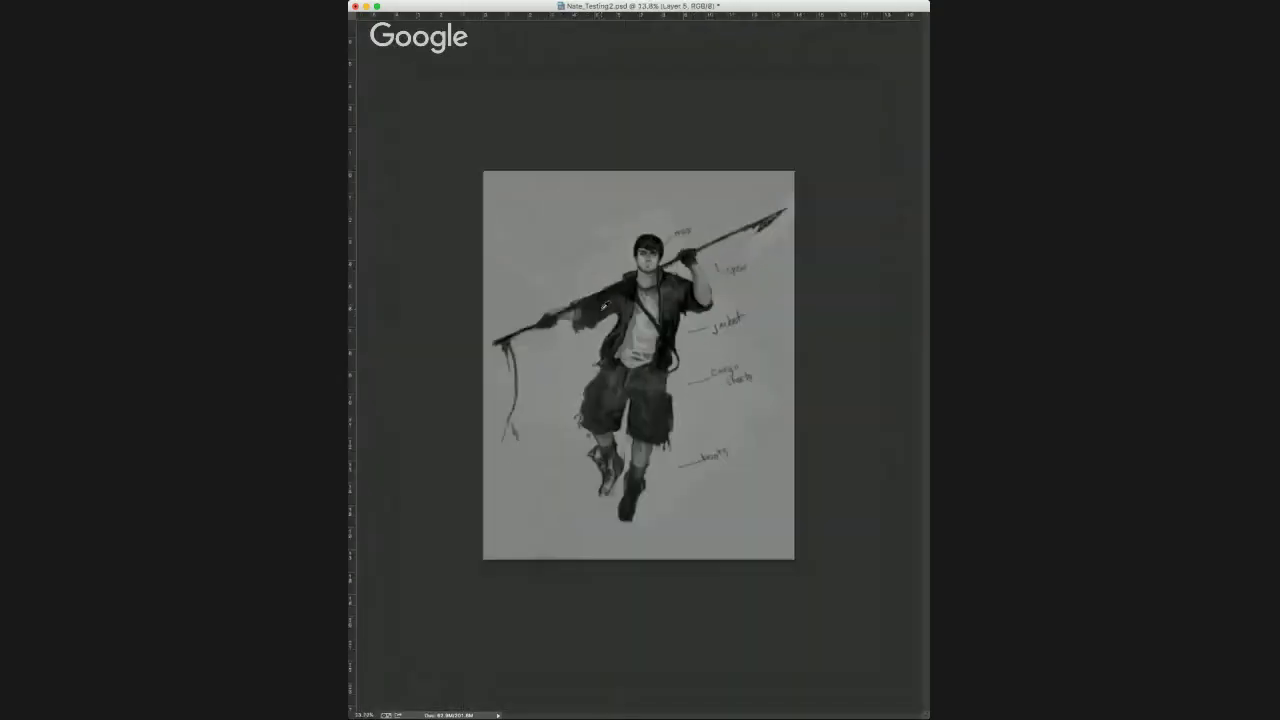
scroll(735, 107, "up", 2)
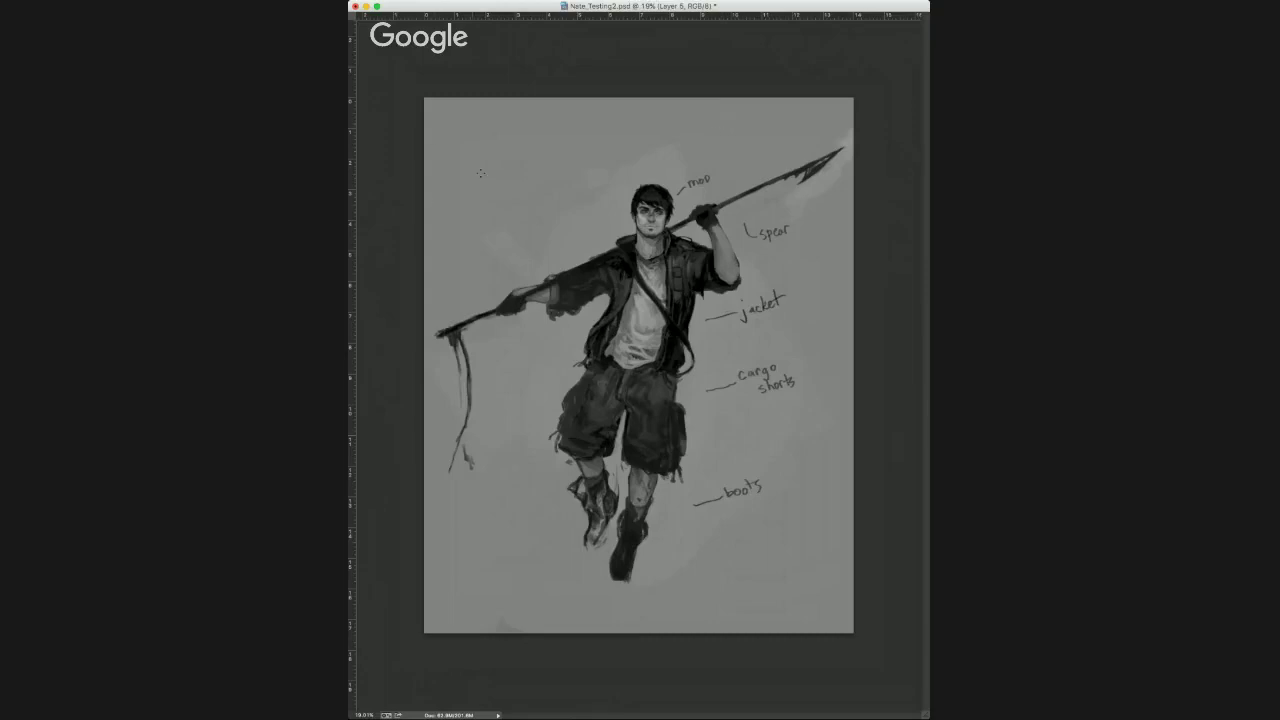
scroll(664, 224, "up", 15)
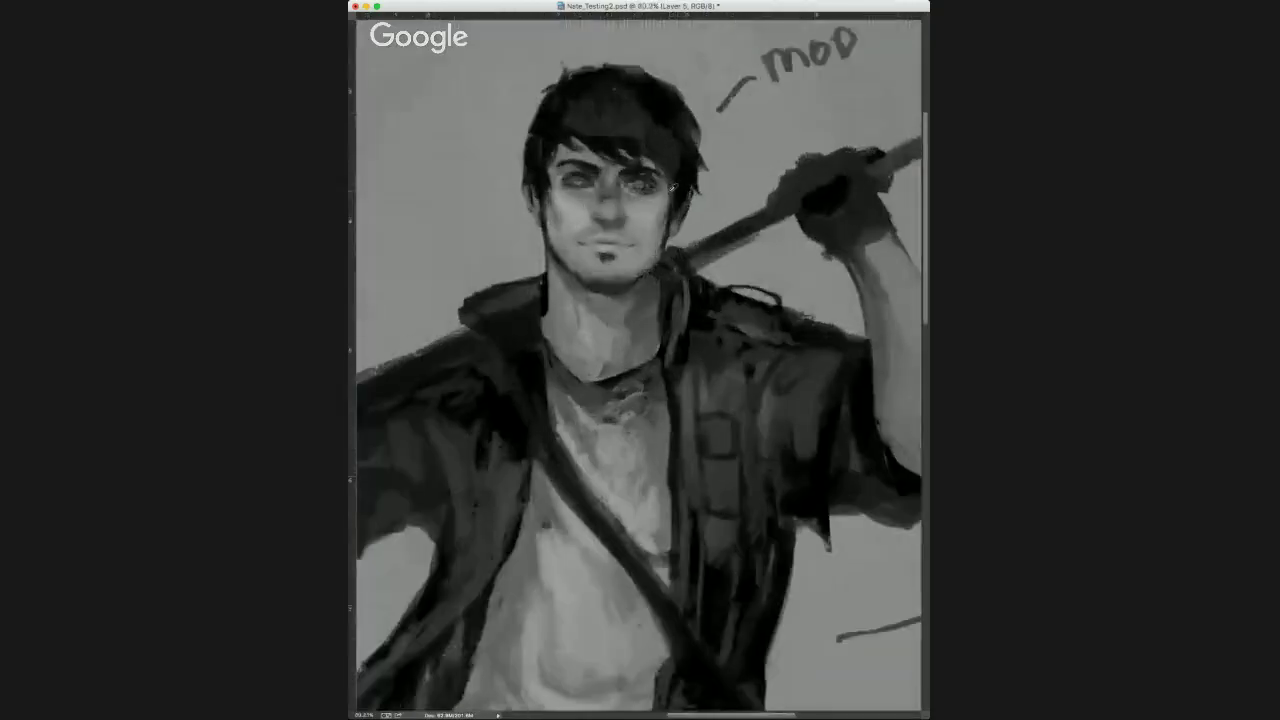
left_click_drag(594, 266, 683, 303)
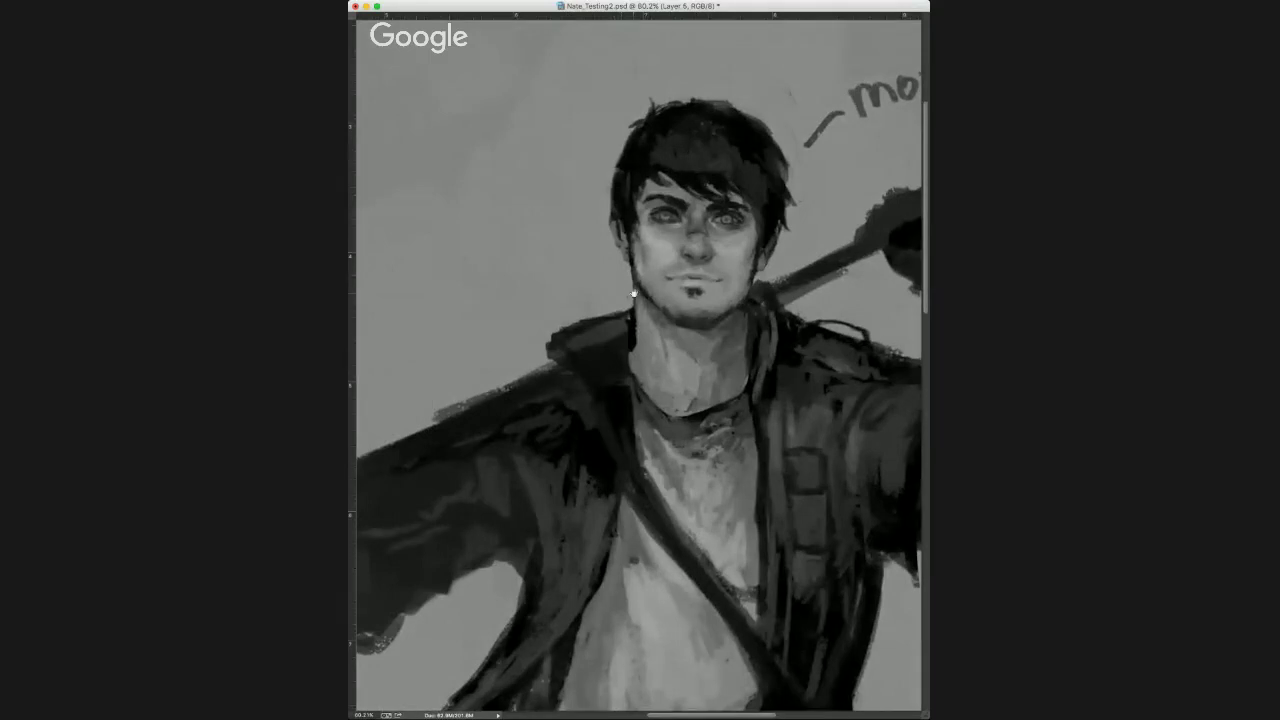
scroll(736, 150, "up", 5)
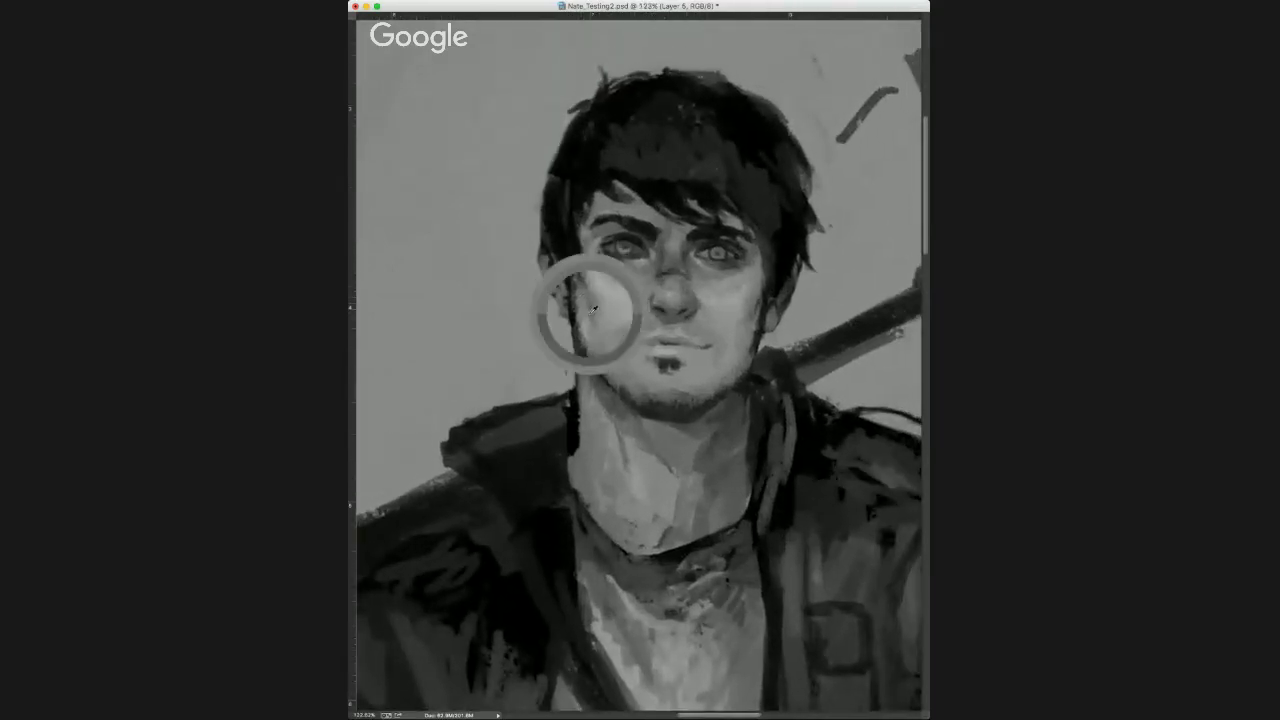
key("alt+bracketleft")
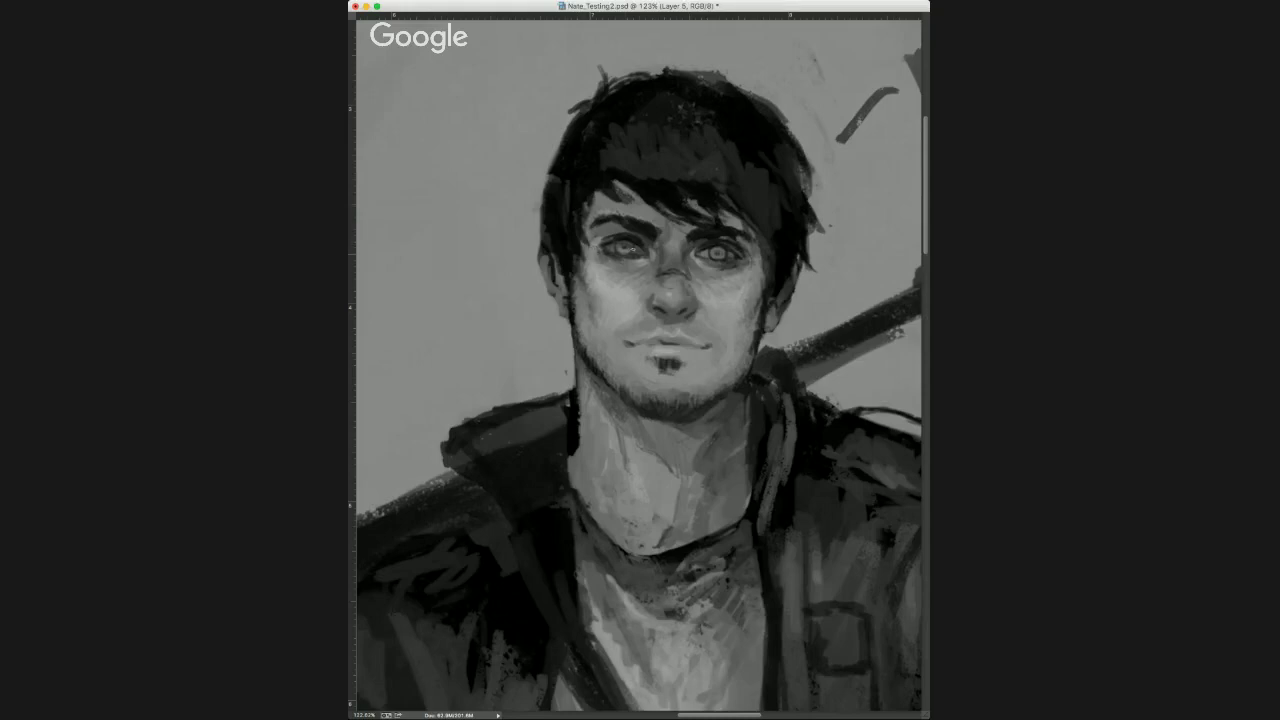
Touch up the area around the character's right eye and nose bridge with a tone sampled near the eyebrow.
left_click(611, 233, "alt")
left_click_drag(659, 268, 700, 268)
left_click_drag(627, 254, 626, 298)
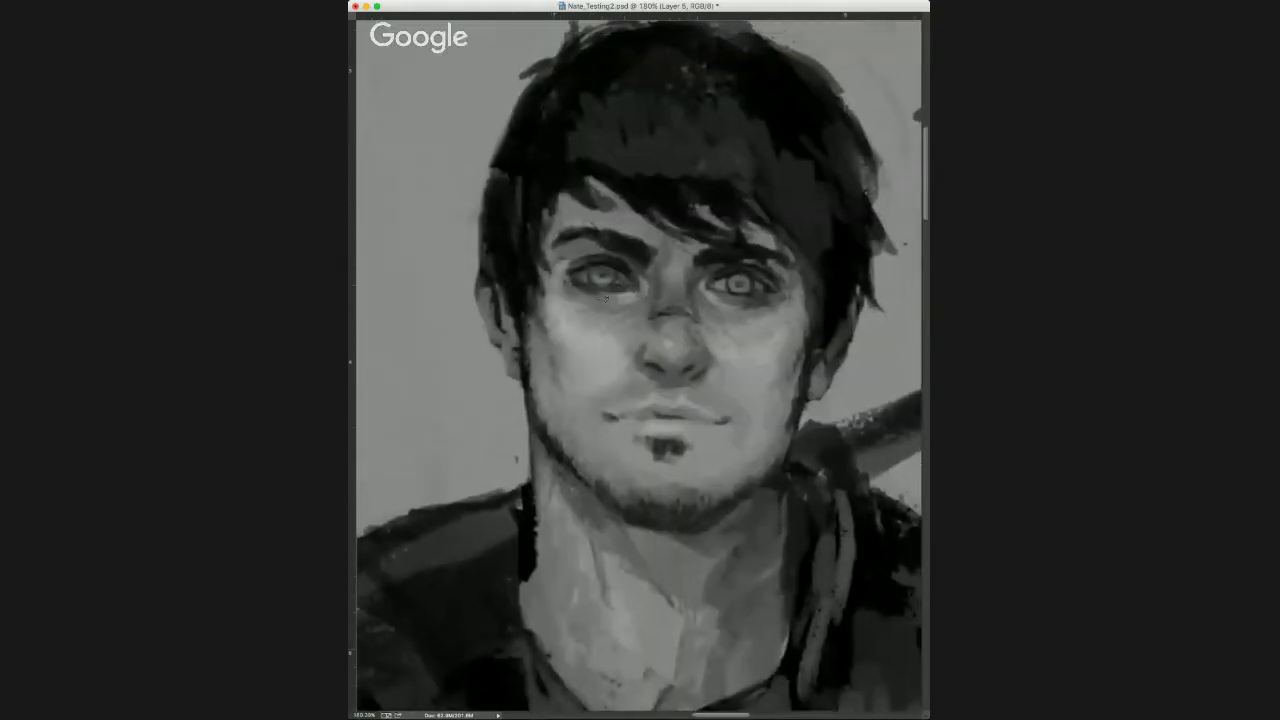
scroll(604, 300, "up", 2)
scroll(598, 304, "down", 3)
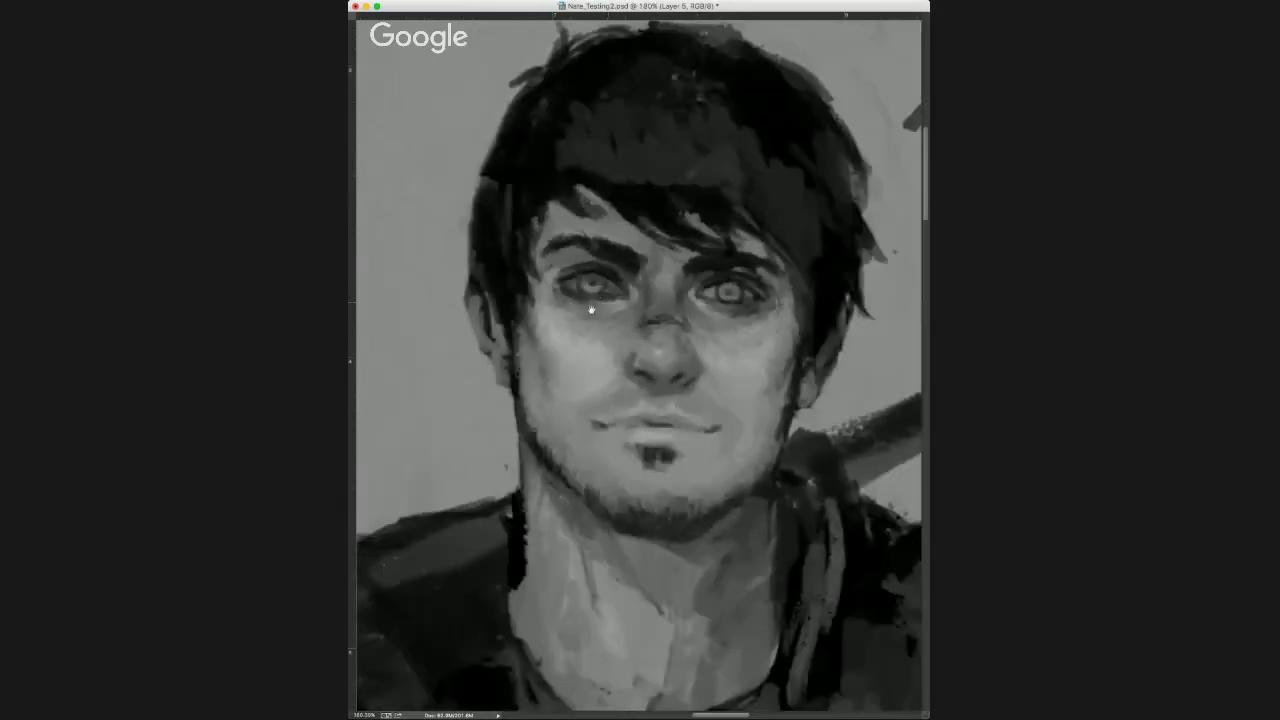
Refine the character's left eye and the skin beneath it with a tone sampled from the iris.
left_click_drag(591, 309, 535, 338)
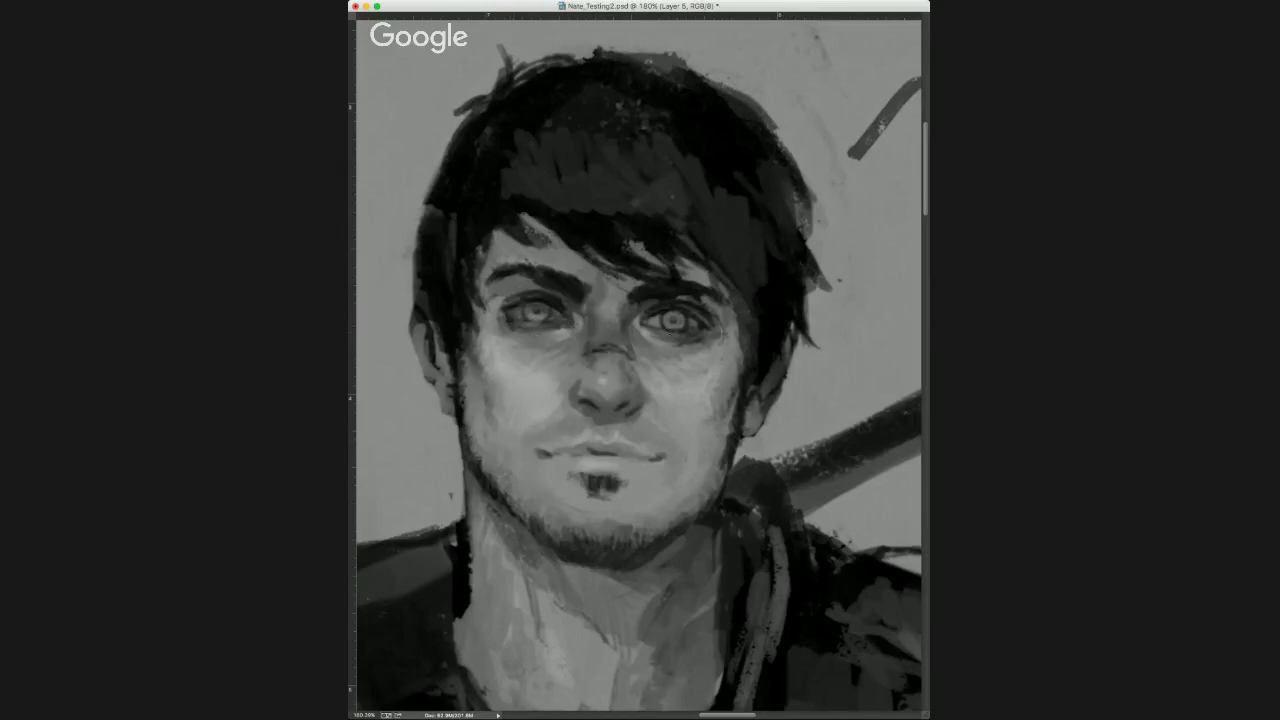
left_click(677, 306, "alt")
scroll(727, 351, "up", 5)
left_click_drag(729, 350, 763, 370)
scroll(668, 318, "down", 4)
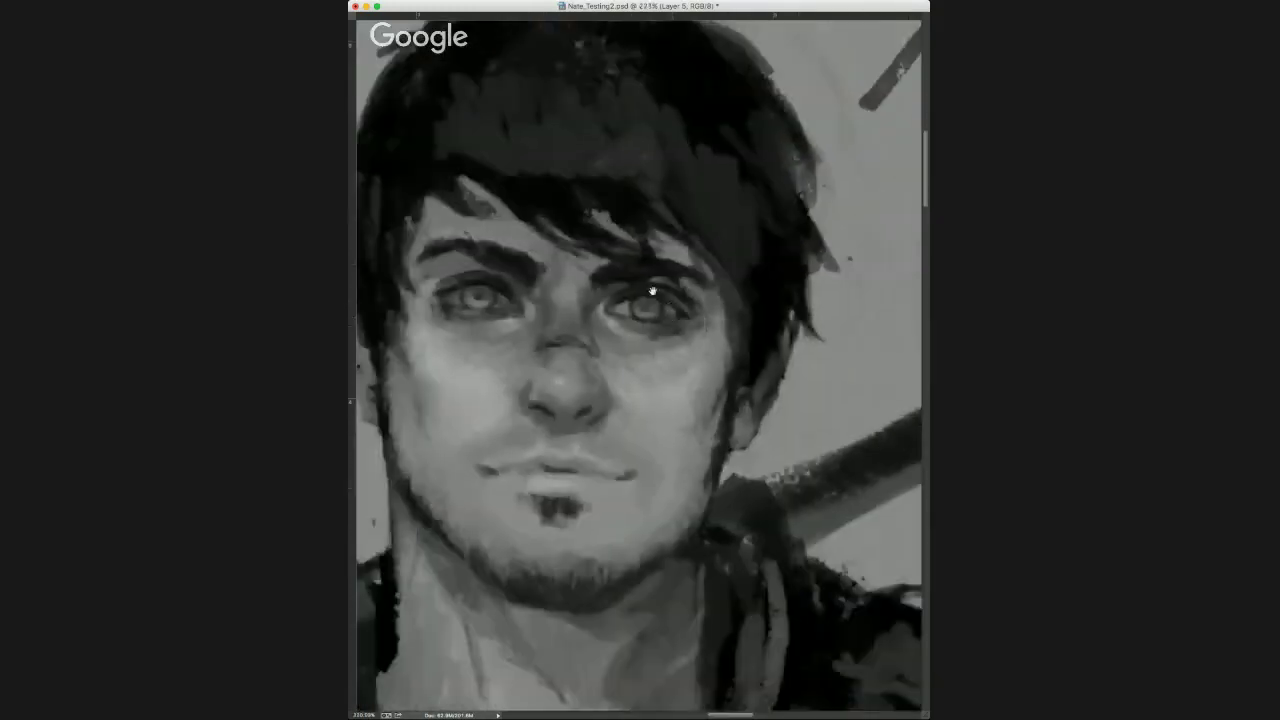
left_click_drag(654, 289, 703, 303)
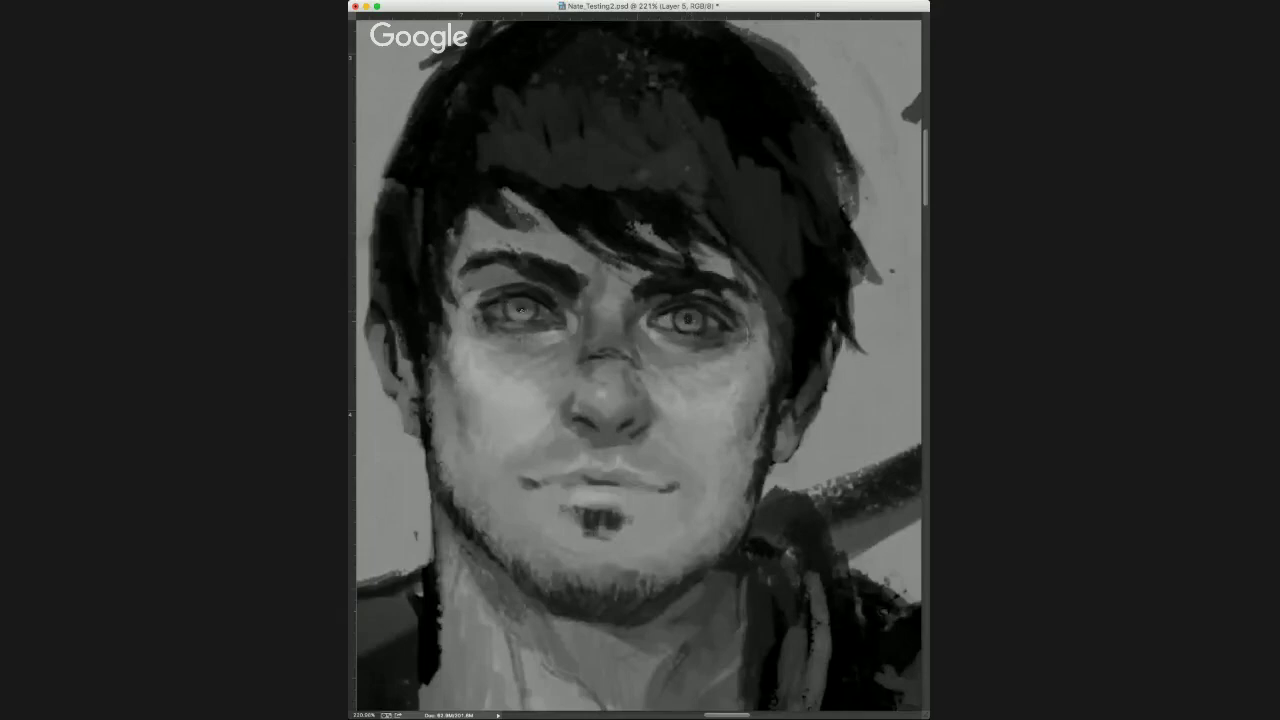
Paint the pupils and small catchlights in both eyes, and check them against the head and shoulders.
left_click(521, 309)
scroll(587, 310, "up", 2)
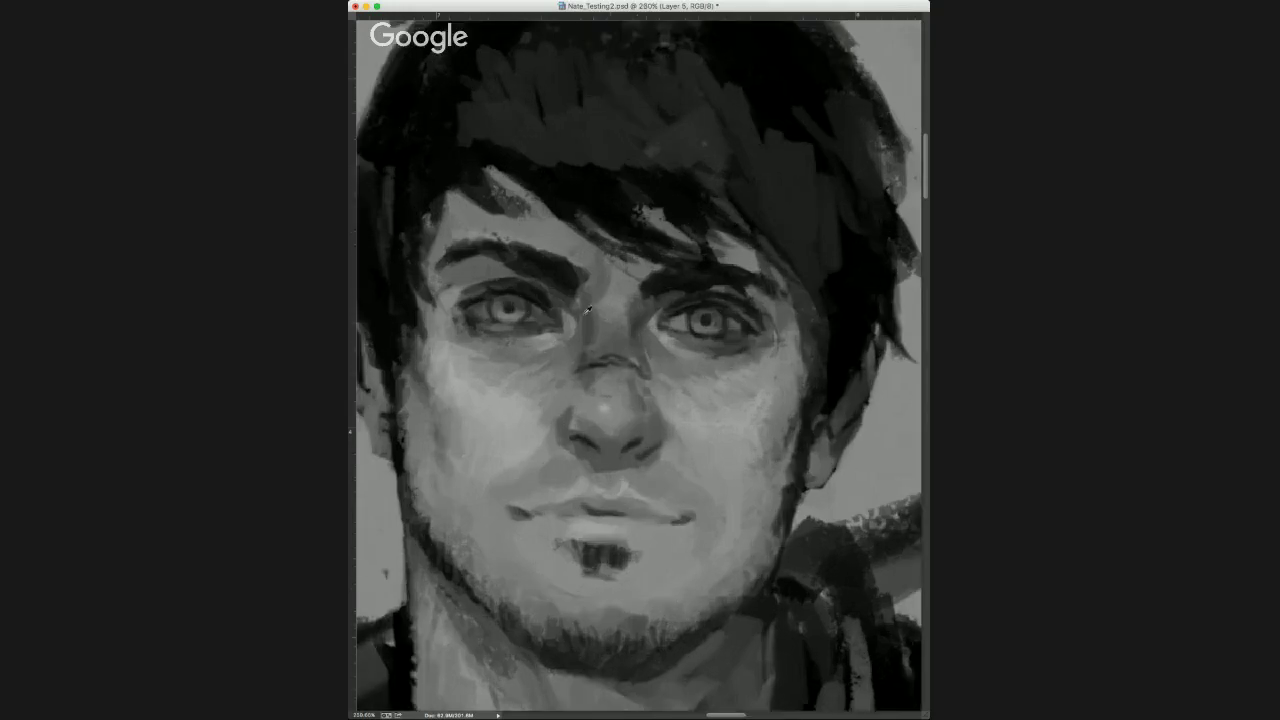
scroll(587, 310, "up", 2)
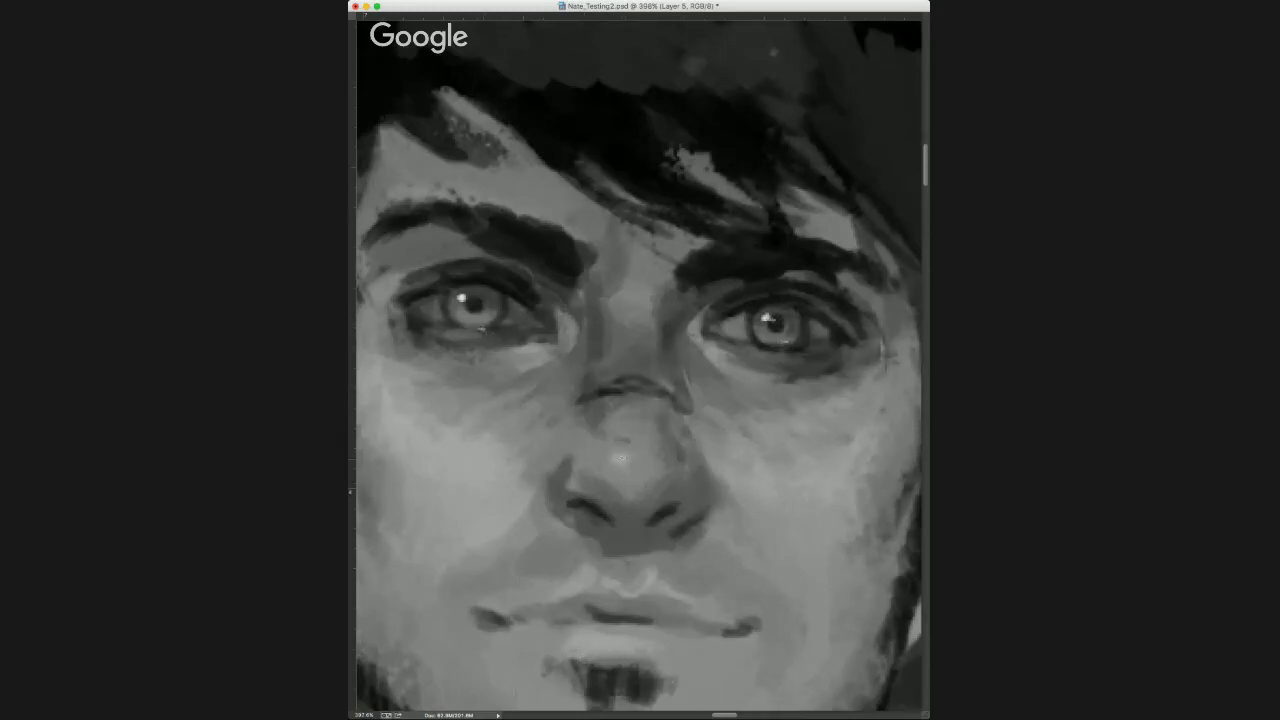
scroll(648, 441, "down", 8)
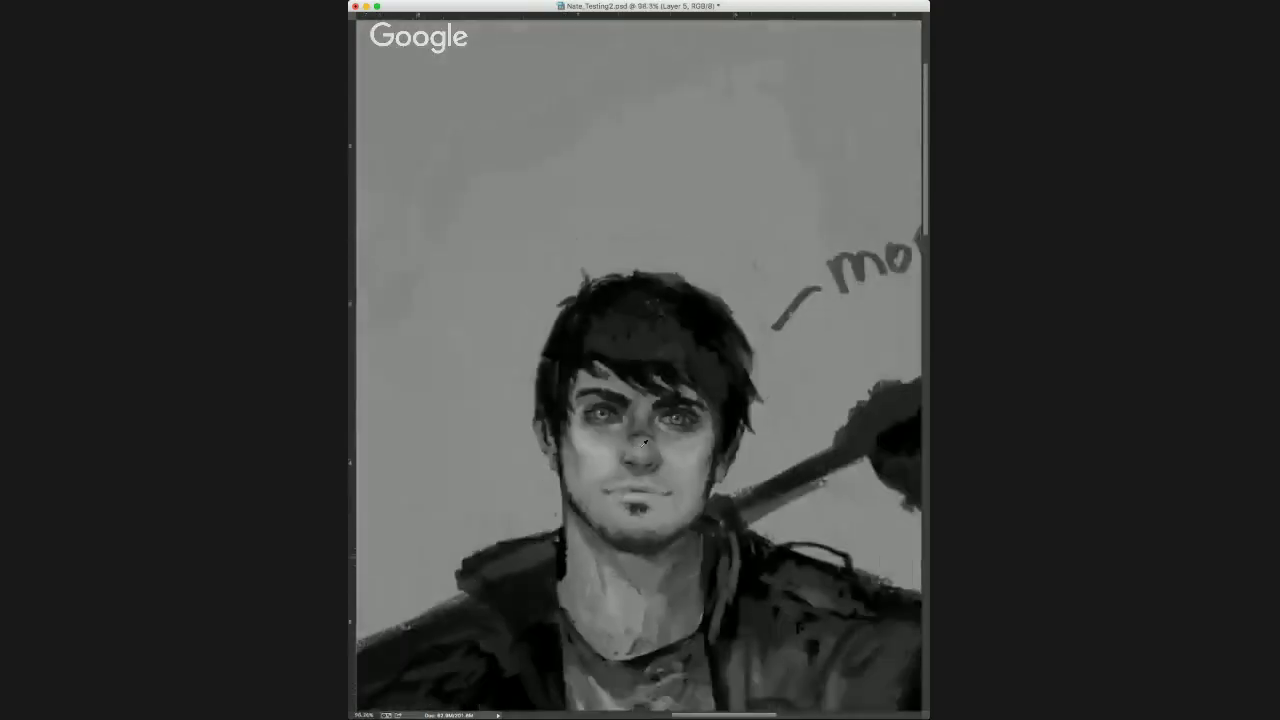
scroll(648, 441, "up", 1)
scroll(648, 441, "up", 3)
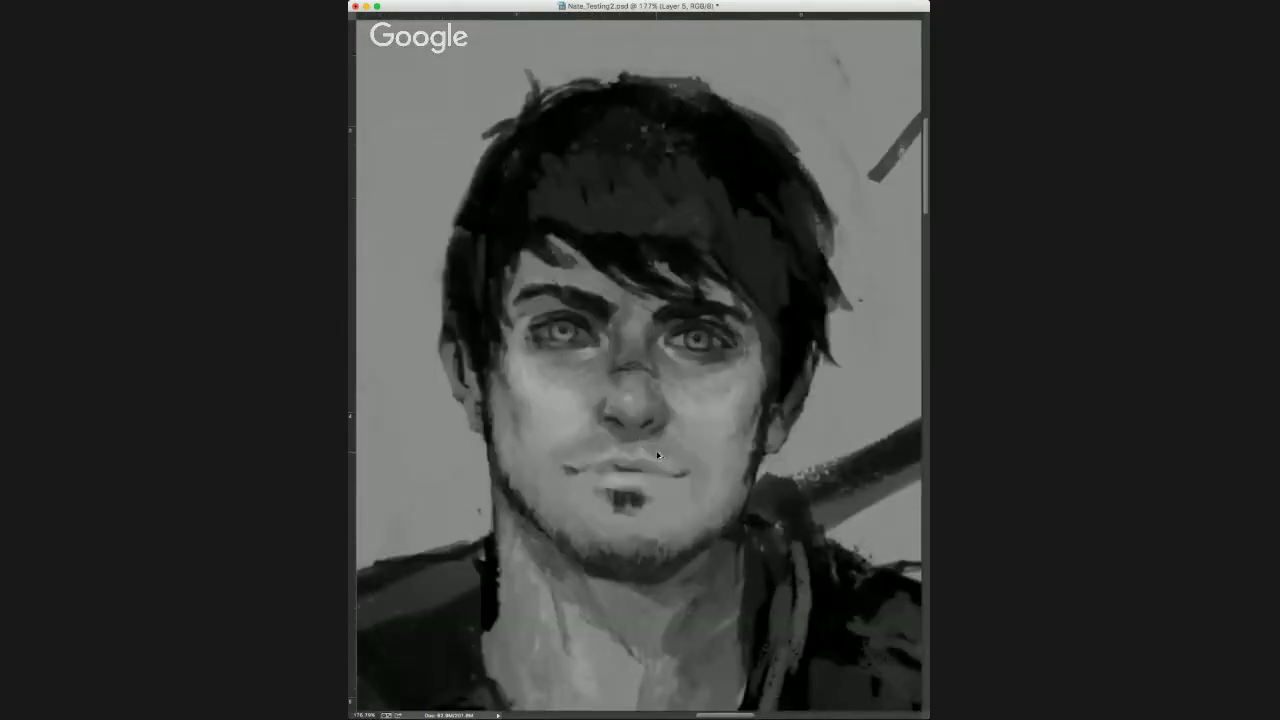
Touch up the centres of both irises with small dabs and check the gaze from a distance.
scroll(644, 409, "up", 5)
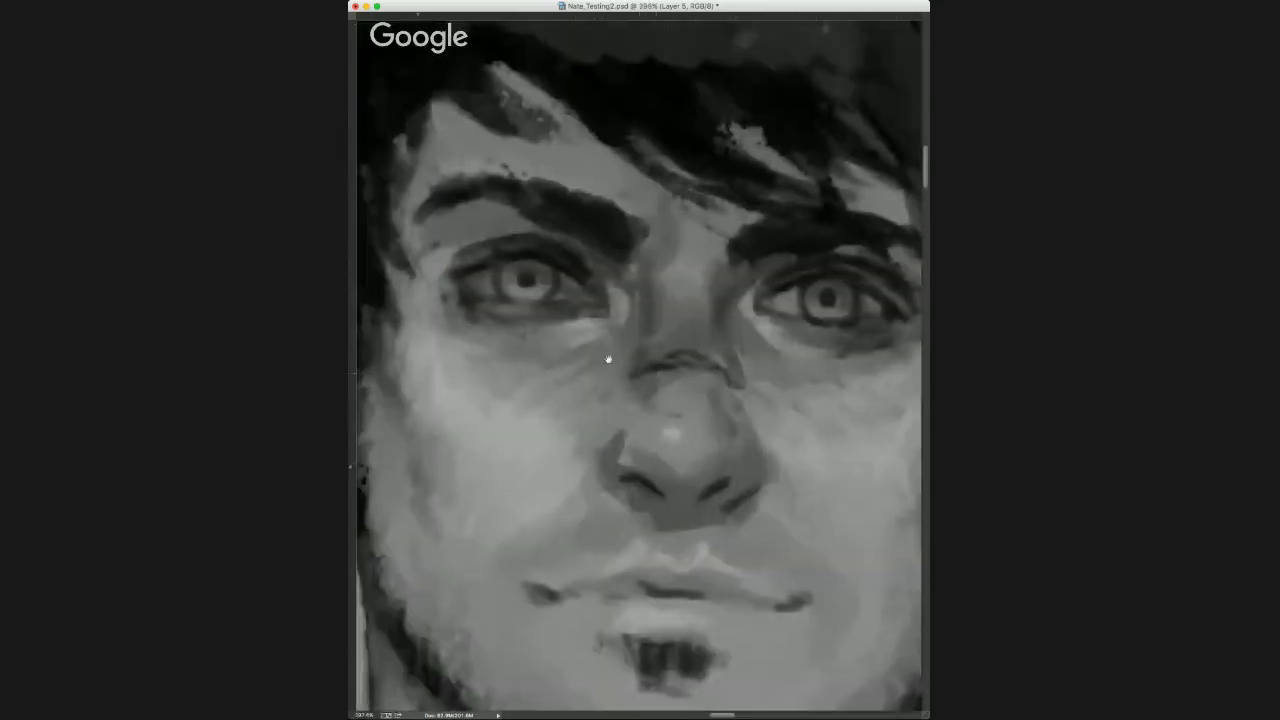
left_click_drag(518, 271, 510, 272)
left_click(819, 294)
key("super+minus")
key("super+minus")
key("super+minus")
key("super+minus")
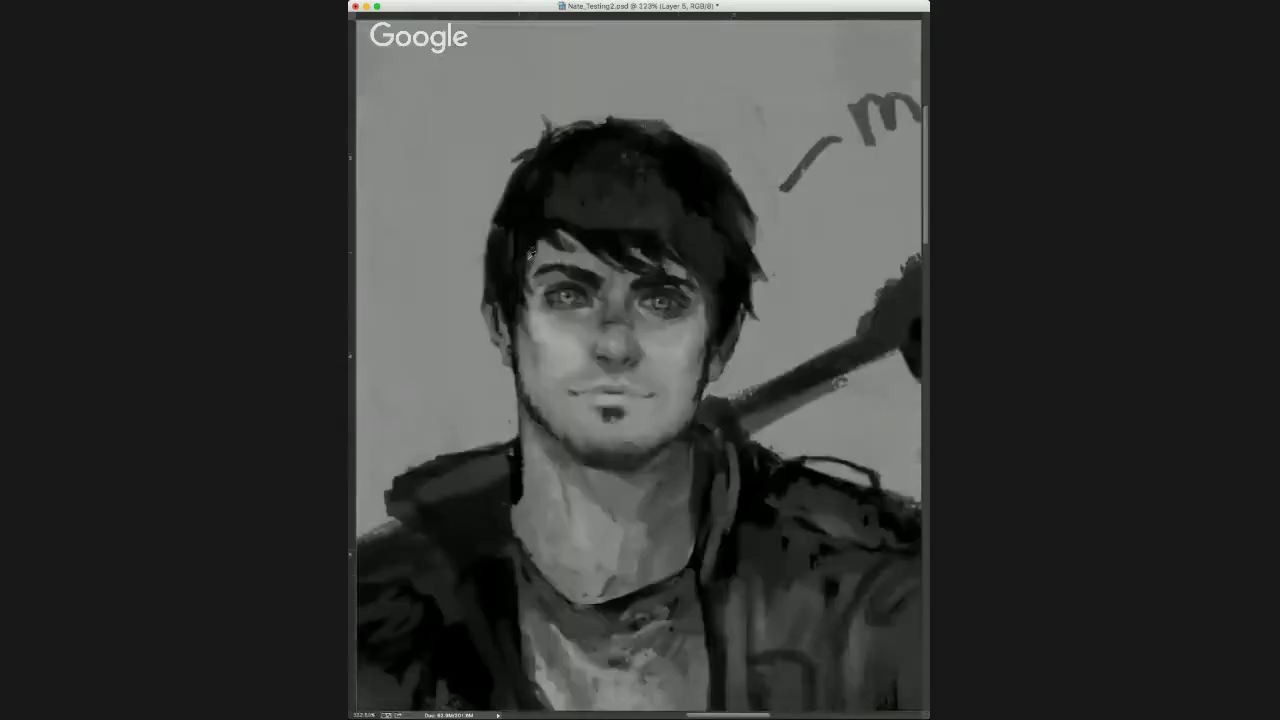
Refine the eyelids and irises of both eyes with tones sampled from the upper lid and the opposite iris.
scroll(688, 342, "up", 4)
scroll(390, 145, "up", 3)
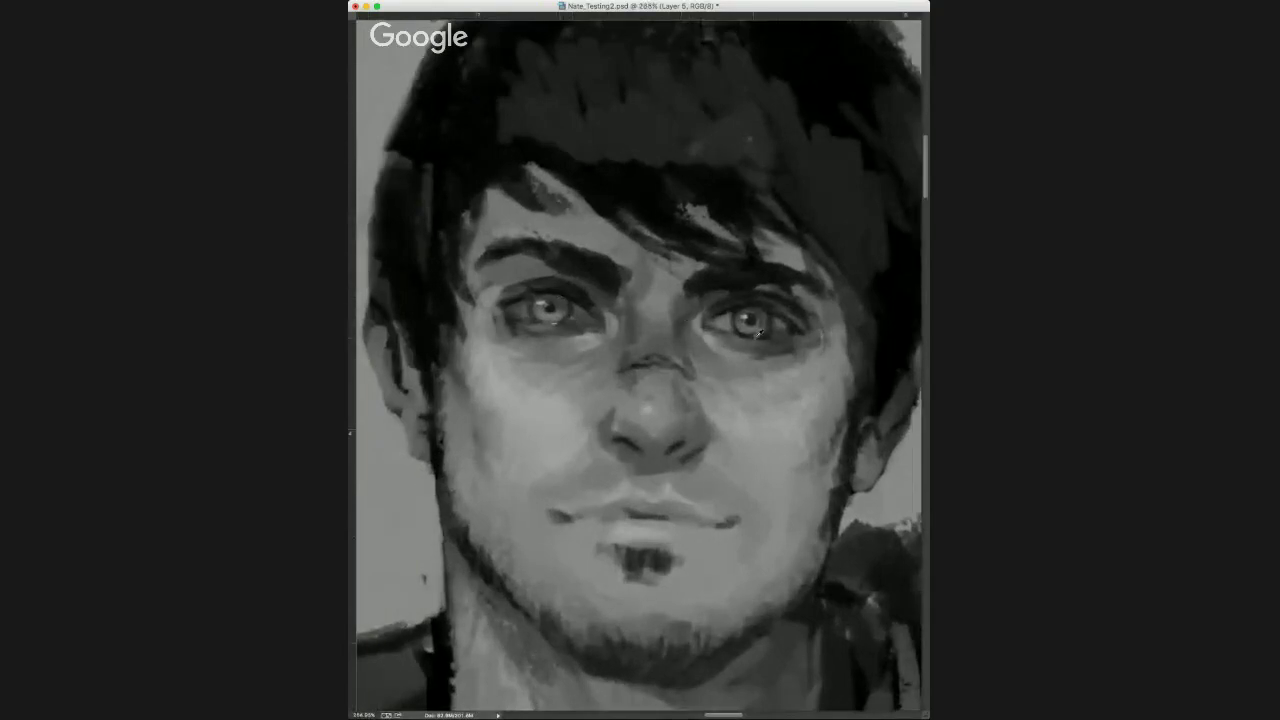
left_click(772, 344)
left_click(571, 340)
left_click(565, 318)
left_click(571, 296)
left_click(558, 288, "alt")
left_click(741, 315, "alt")
scroll(596, 288, "down", 6)
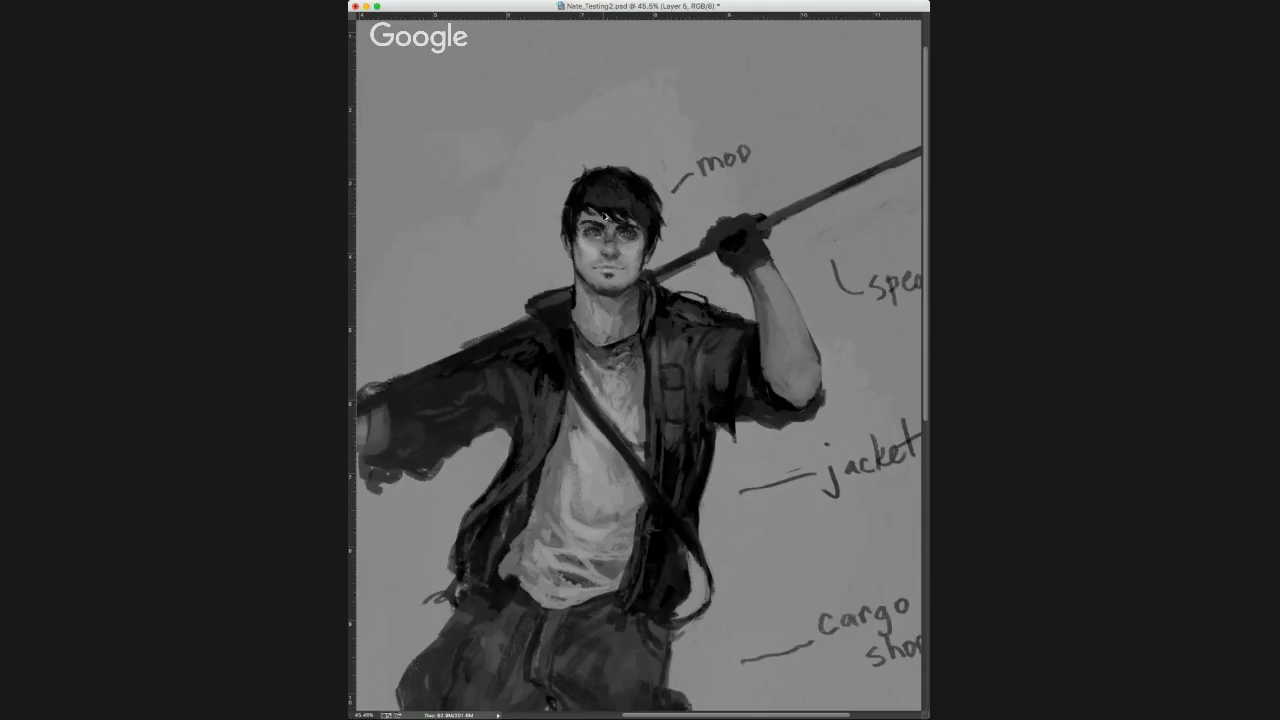
Repaint the iris of the character's left eye with a tone sampled beside it.
scroll(604, 216, "up", 8)
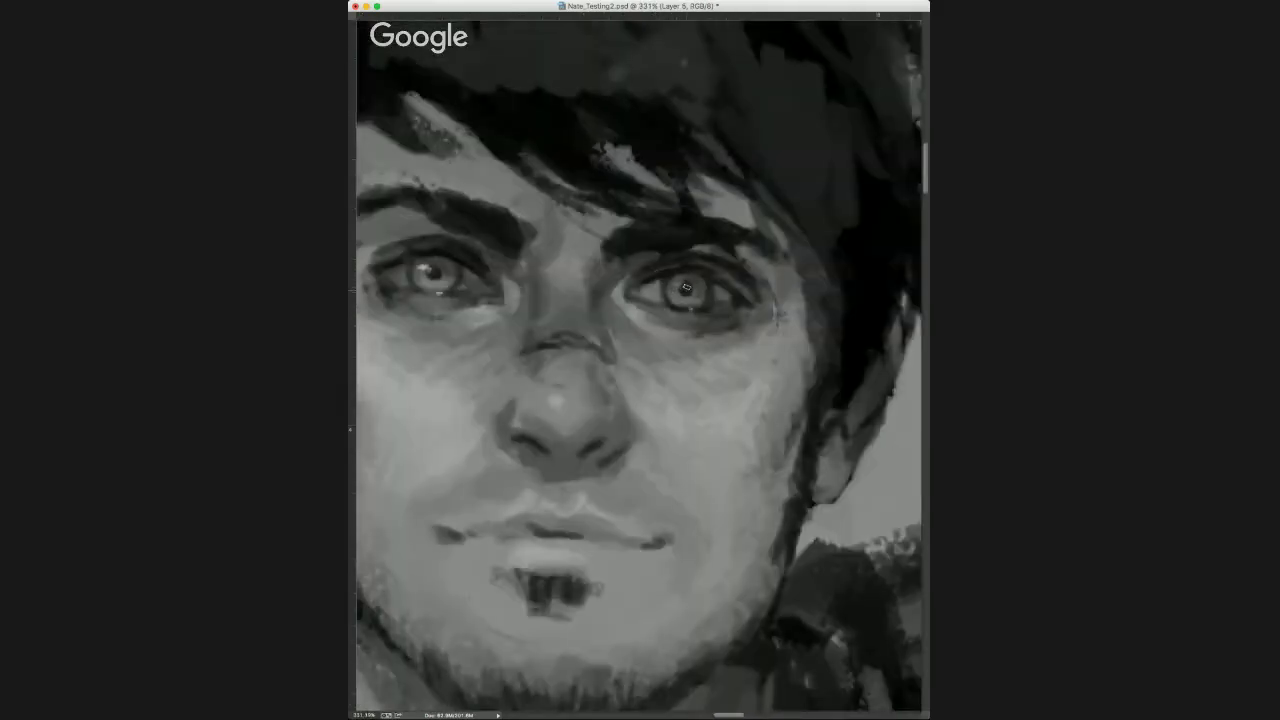
left_click_drag(681, 281, 694, 296)
left_click(653, 288, "alt")
key("super+0")
left_click_drag(663, 279, 700, 279)
left_click(651, 288)
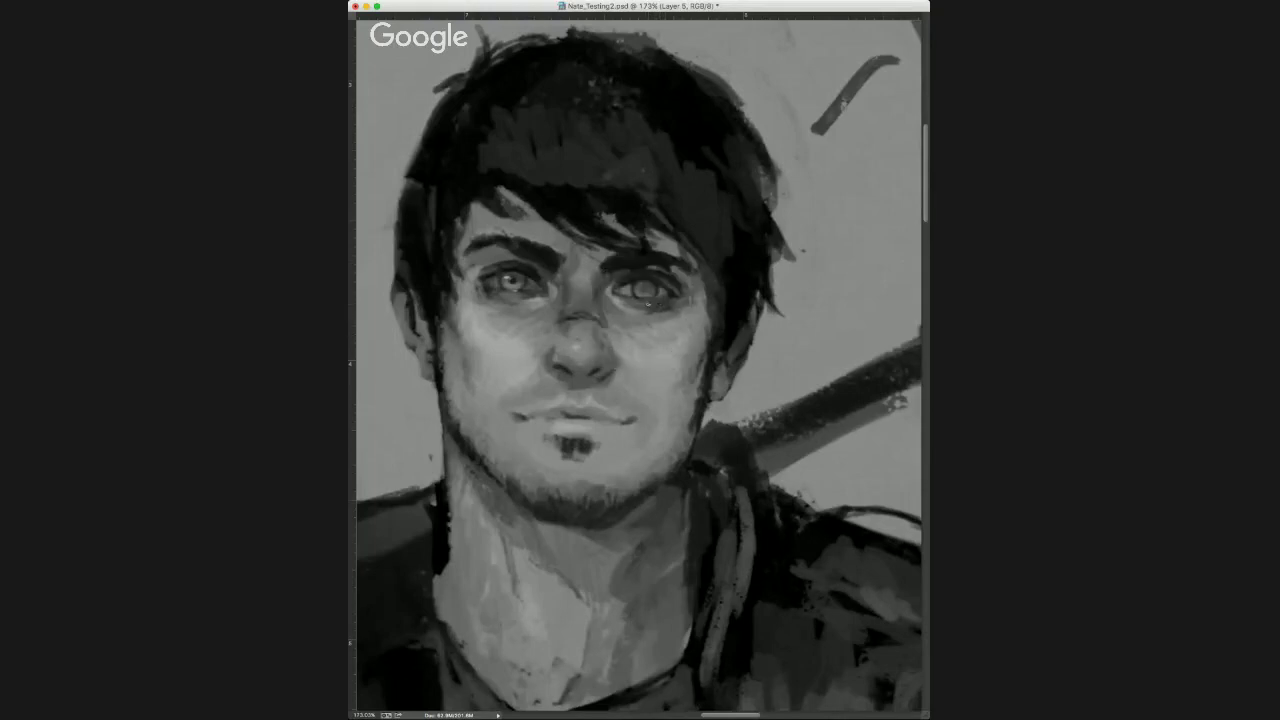
Define the pupil and the dark iris ring of the character's left eye.
left_click(640, 302)
left_click_drag(636, 300, 654, 300)
scroll(648, 291, "up", 5)
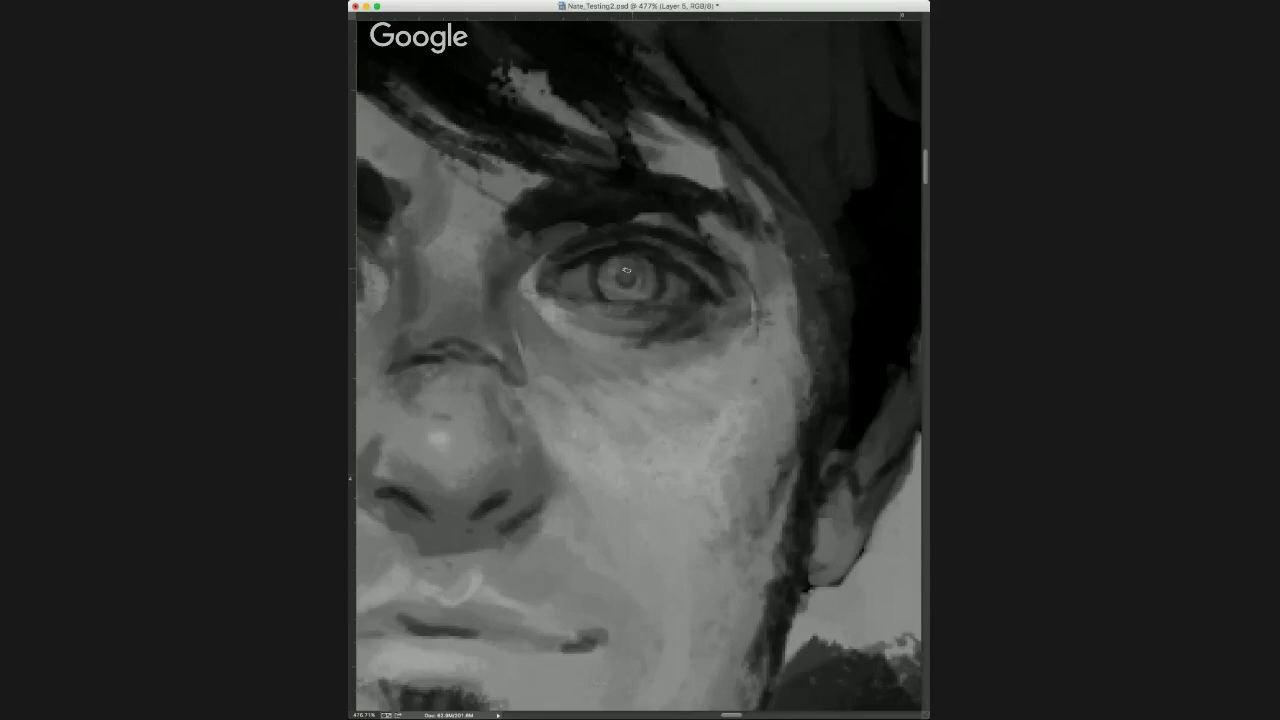
key("super+0")
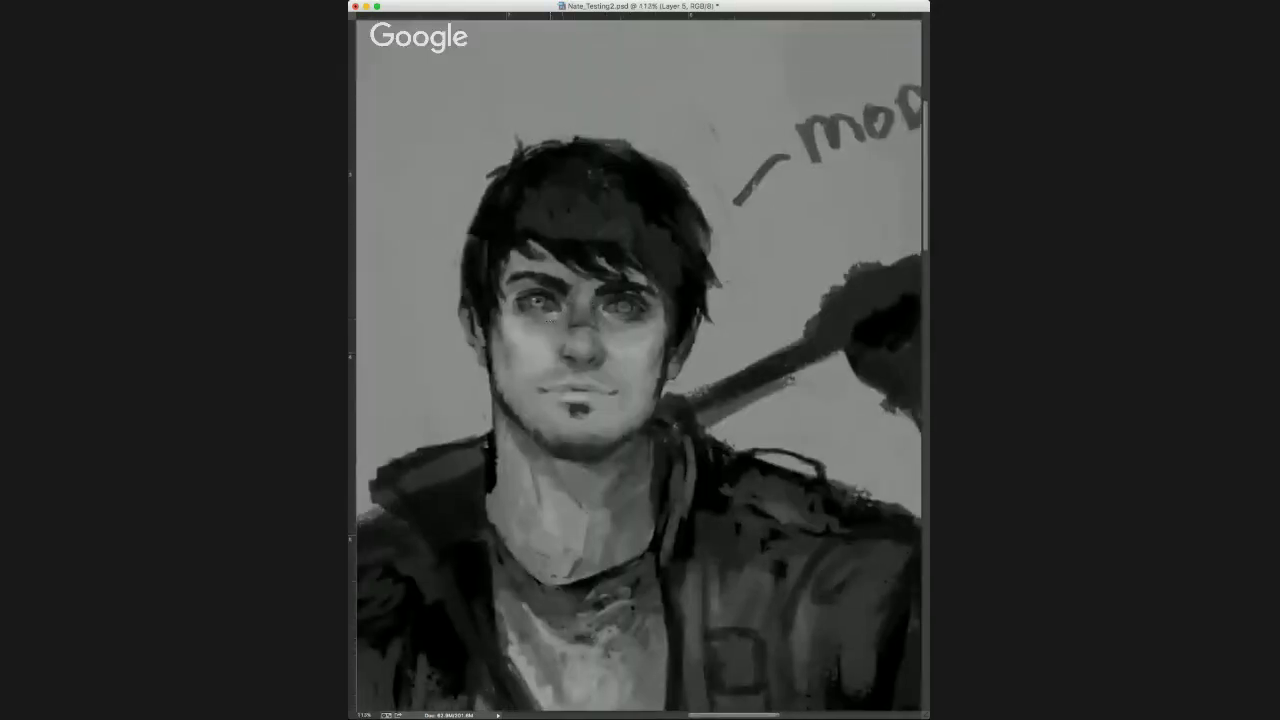
Lighten the white of the character's left eye and touch up the right iris with sampled tones.
scroll(502, 210, "down", 3)
scroll(502, 210, "up", 5)
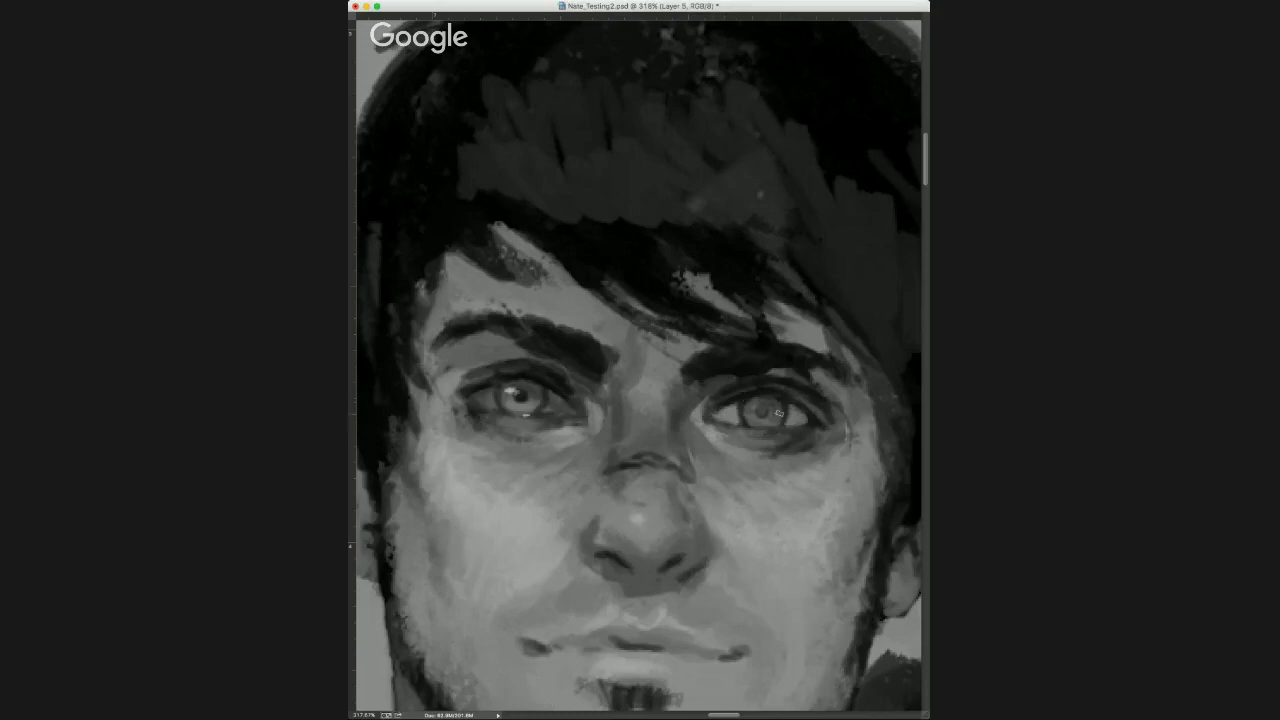
left_click_drag(722, 329, 702, 281)
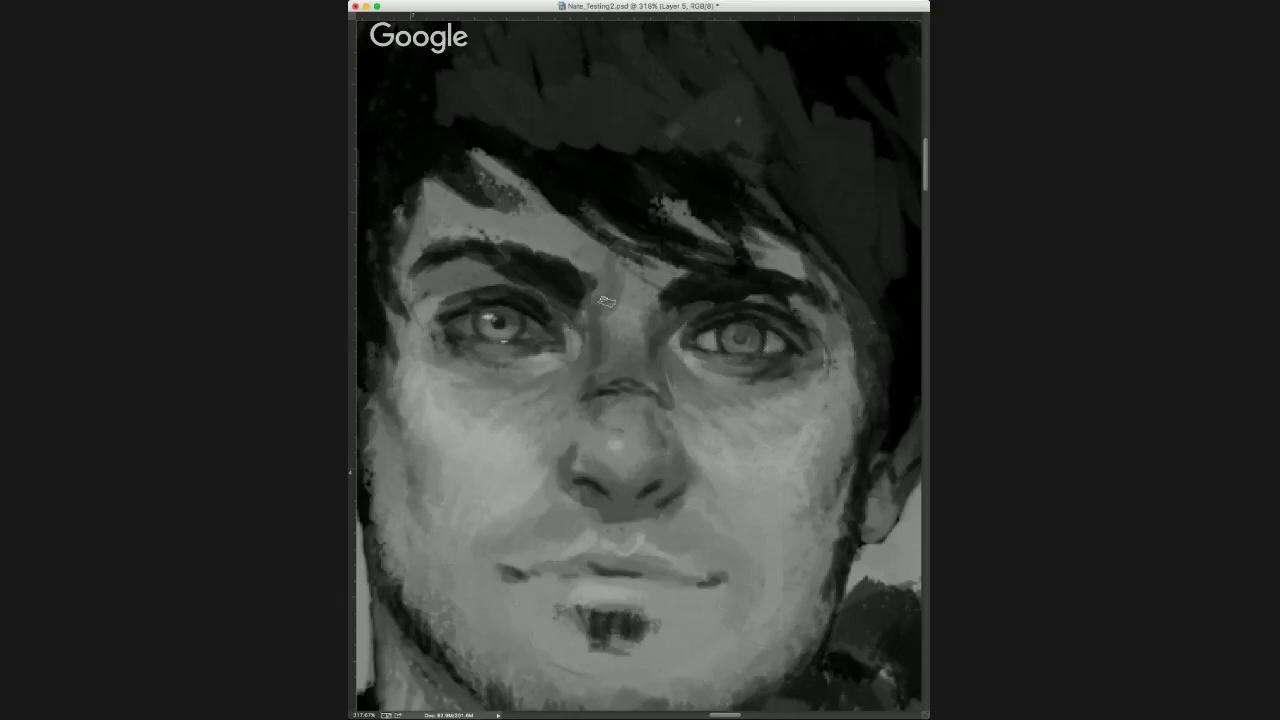
left_click_drag(509, 294, 580, 297)
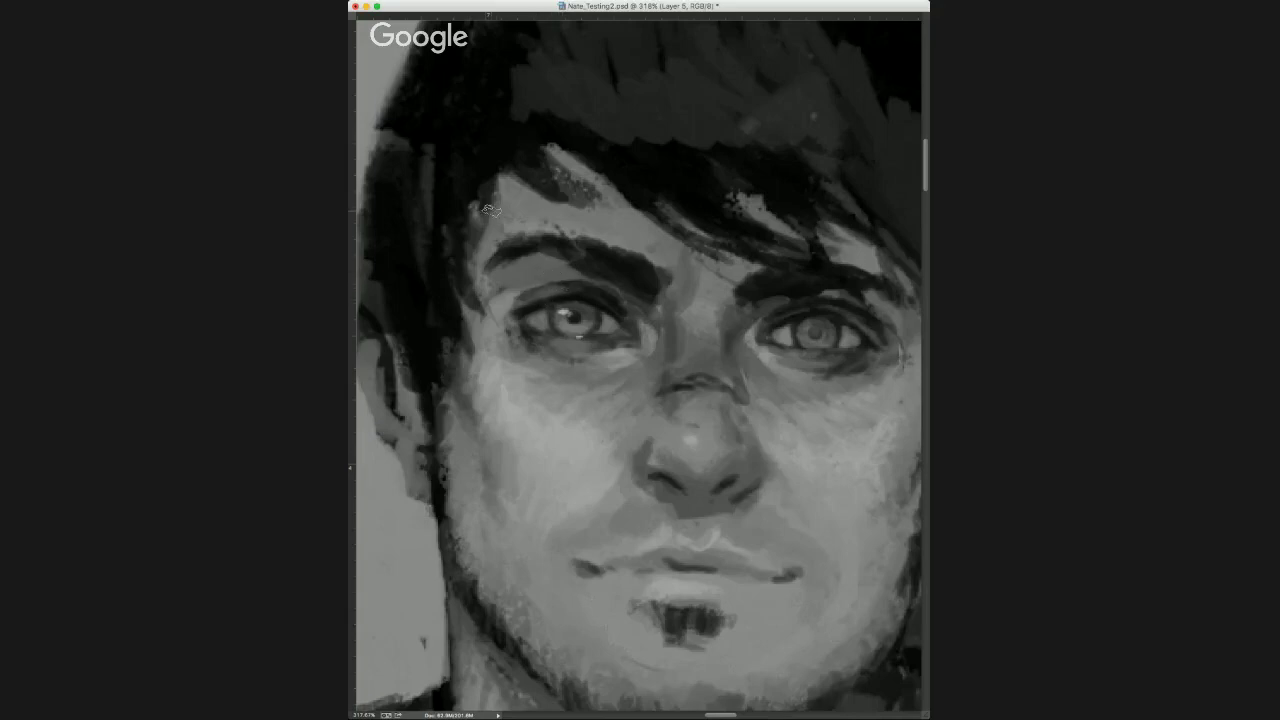
left_click(858, 318, "alt")
left_click(581, 327, "alt")
Examine the eyes up close and in the context of the head and upper body.
scroll(632, 330, "down", 3)
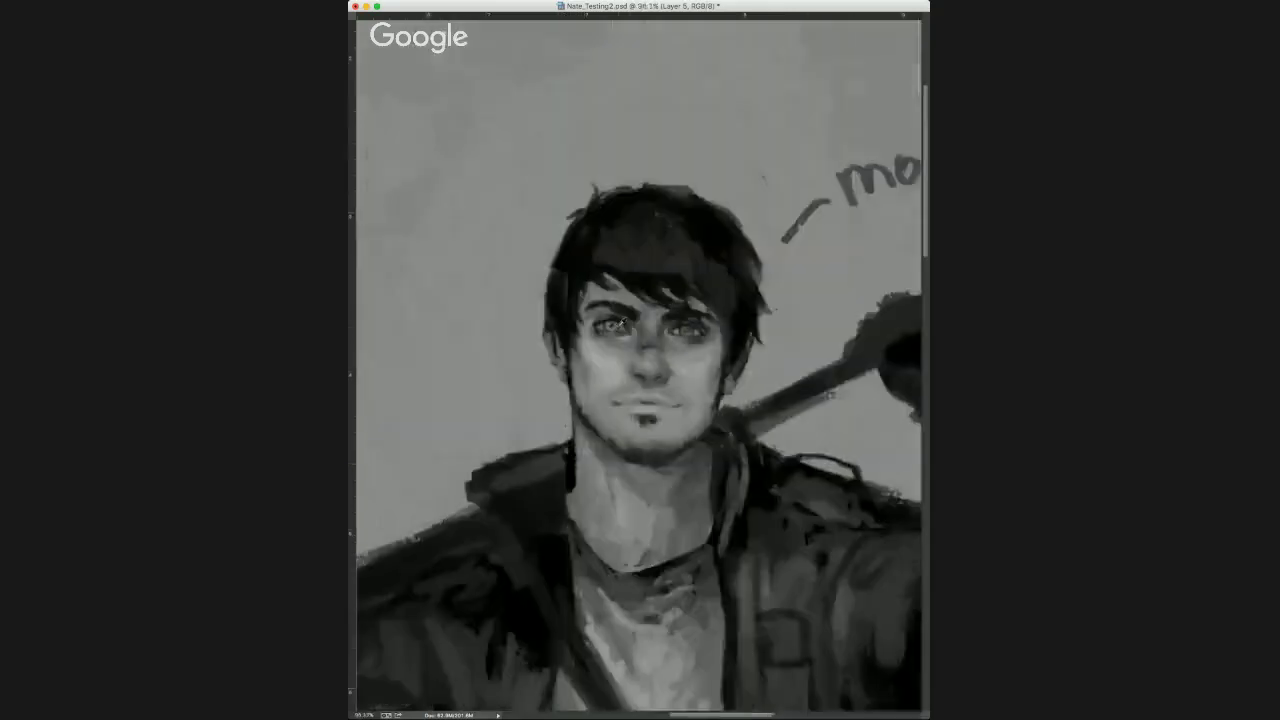
scroll(681, 348, "down", 1)
scroll(672, 274, "down", 2)
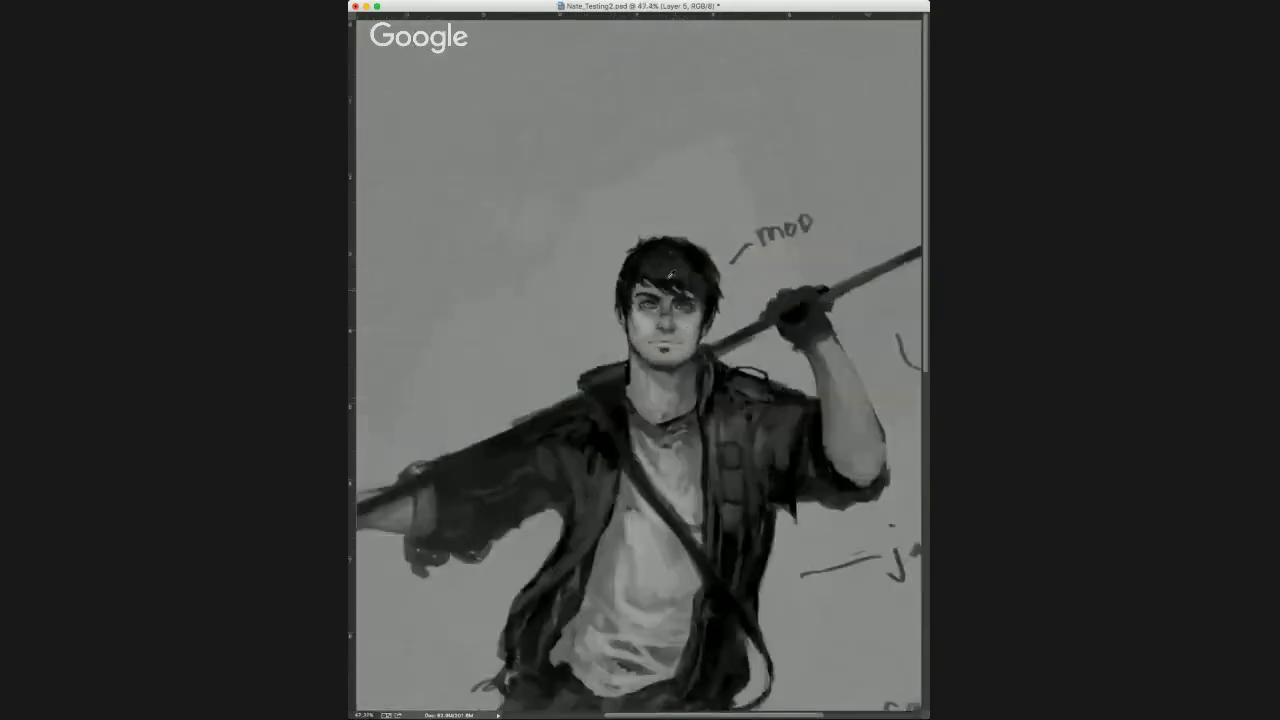
scroll(669, 275, "up", 5)
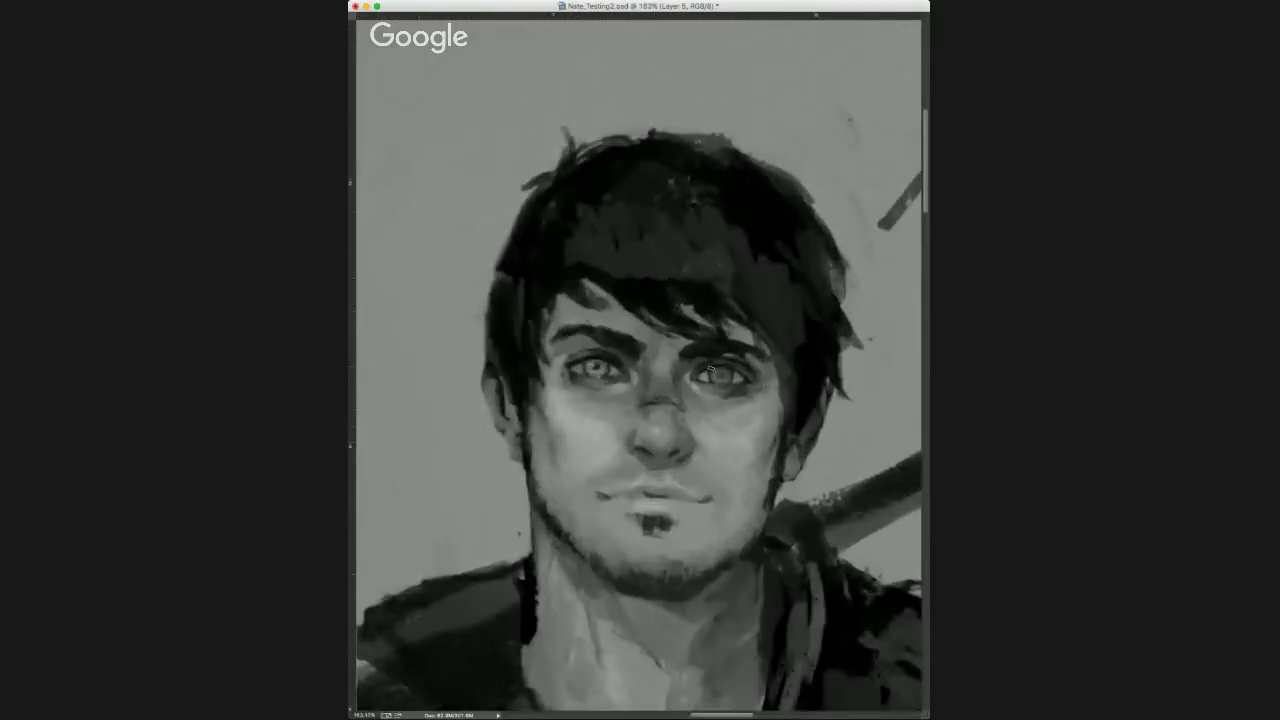
scroll(682, 385, "up", 5)
scroll(716, 360, "down", 4)
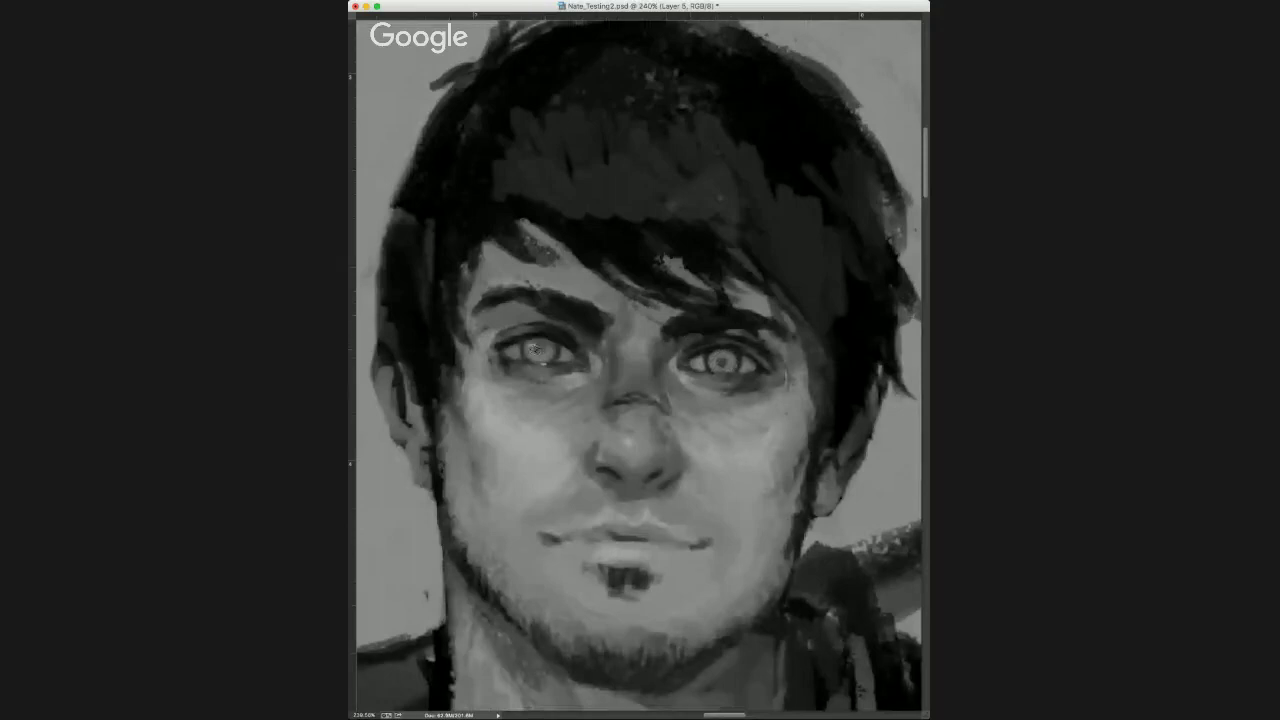
scroll(599, 267, "down", 8)
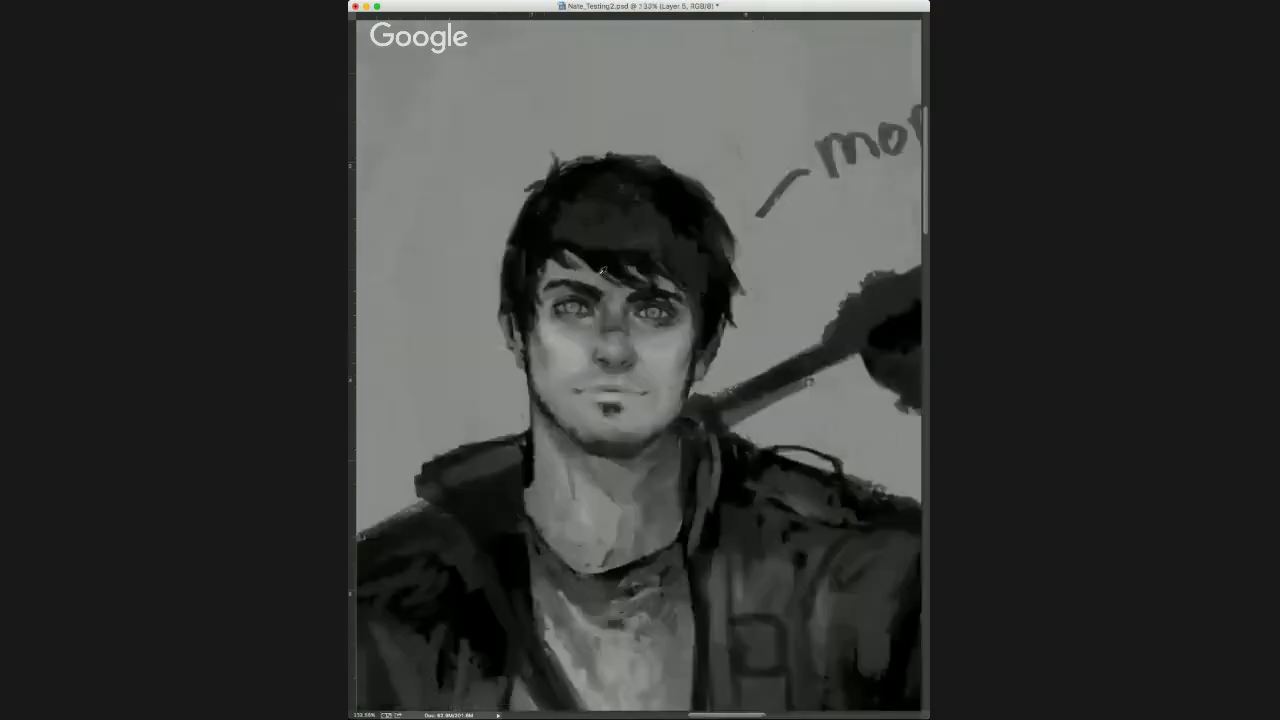
scroll(593, 242, "down", 2)
scroll(643, 125, "up", 4)
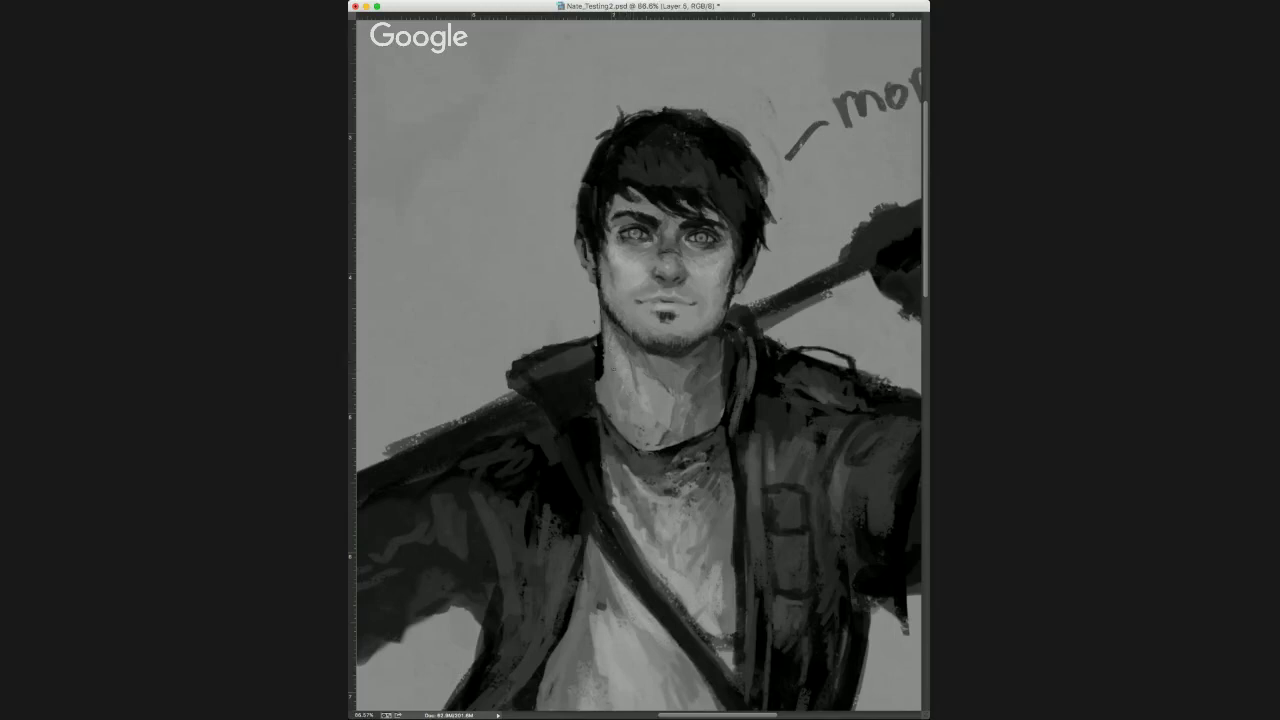
Touch up the side of the neck below the jaw with sampled skin tones.
left_click(620, 368, "alt")
left_click(625, 373, "alt")
Look over the jacket, shirt, cargo shorts and boots of the figure.
left_click_drag(607, 357, 660, 249)
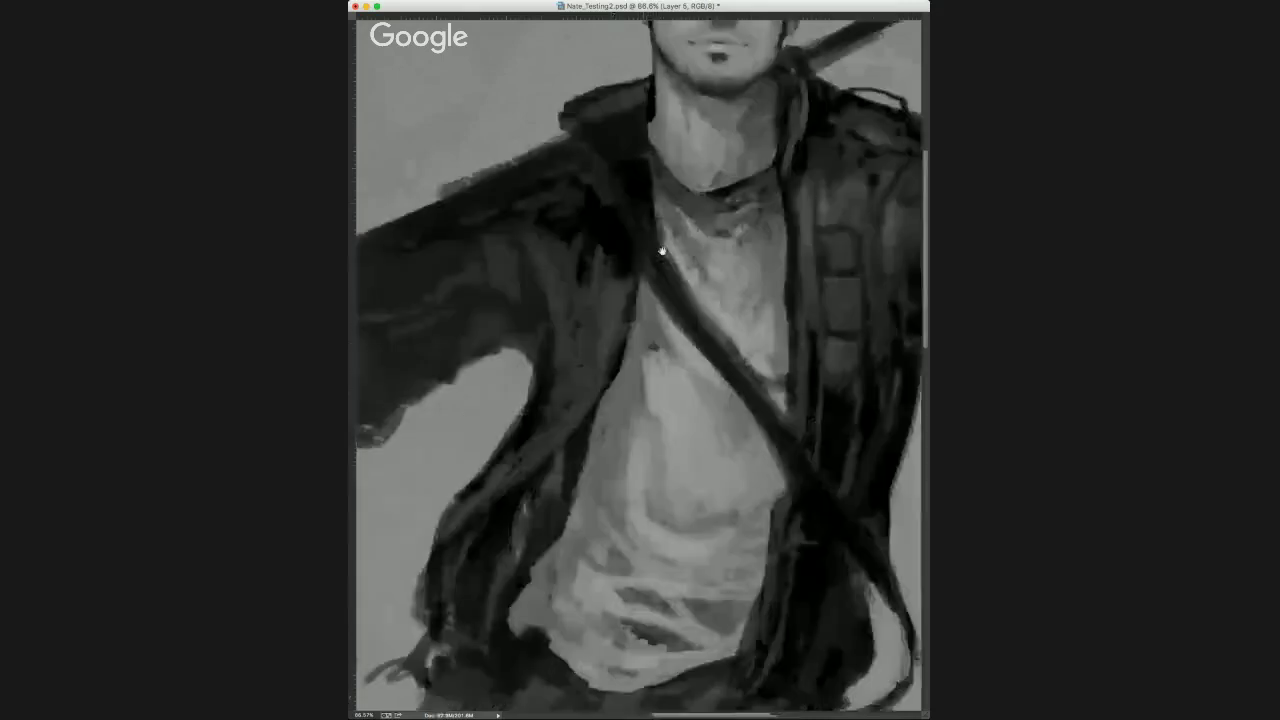
left_click_drag(594, 211, 646, 263)
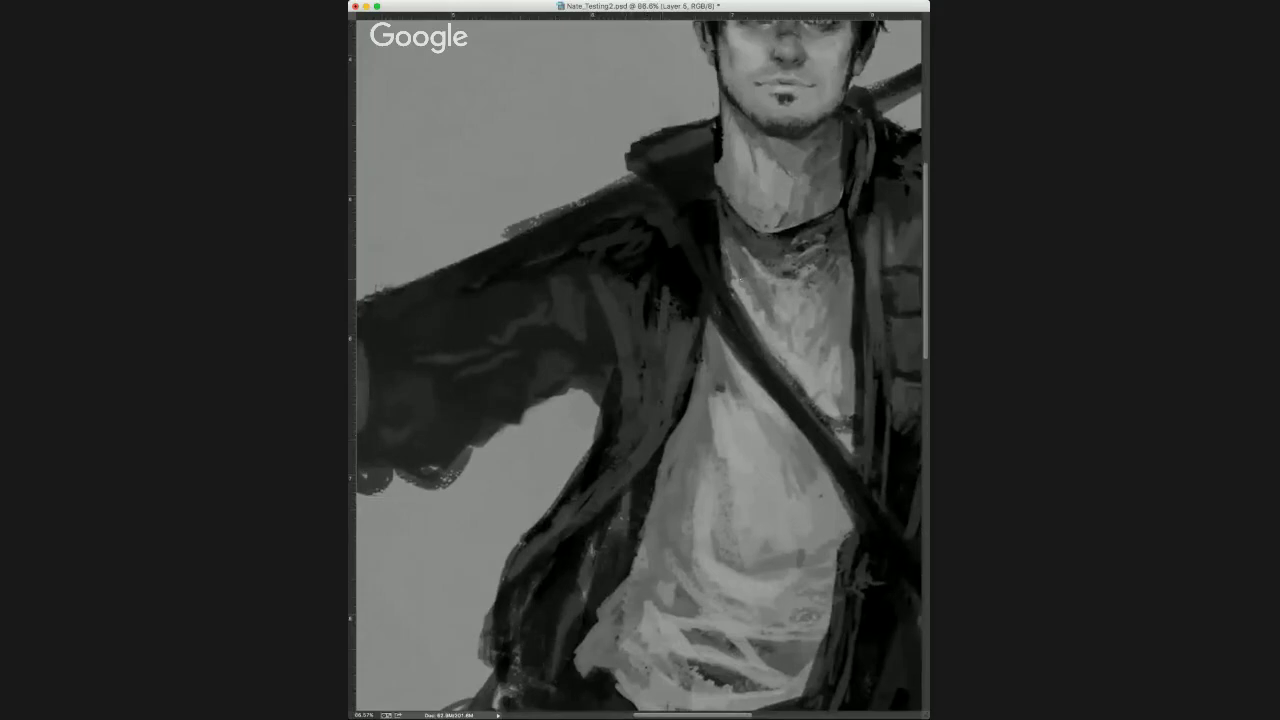
left_click_drag(779, 265, 680, 230)
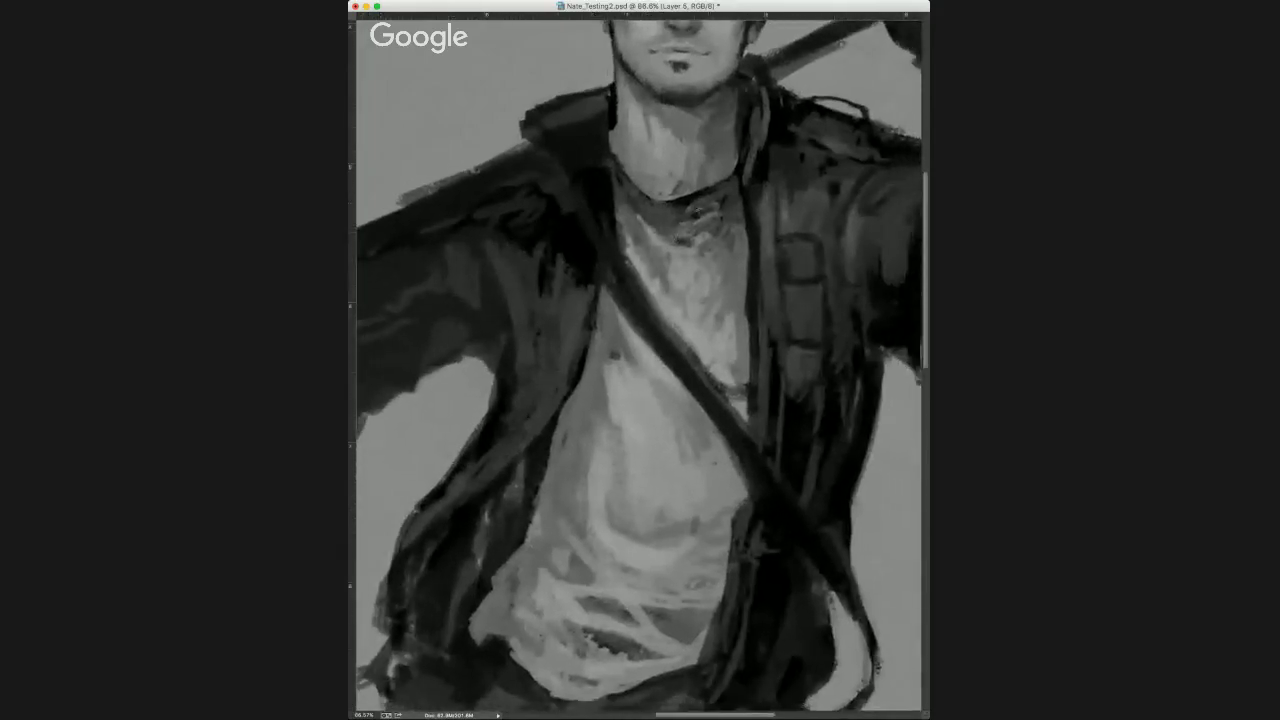
scroll(674, 391, "down", 10)
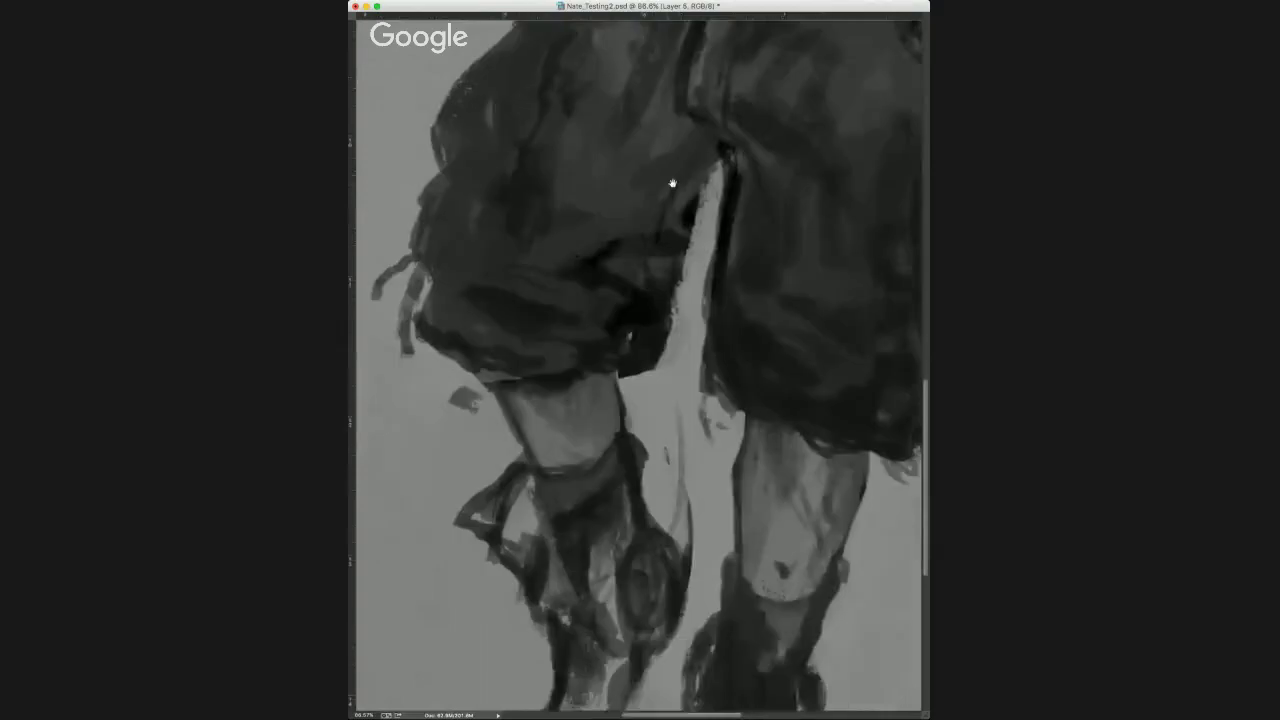
mouse_move(673, 183)
left_mouse_down()
mouse_move(654, 189)
mouse_move(683, 131)
mouse_move(667, 188)
left_mouse_up()
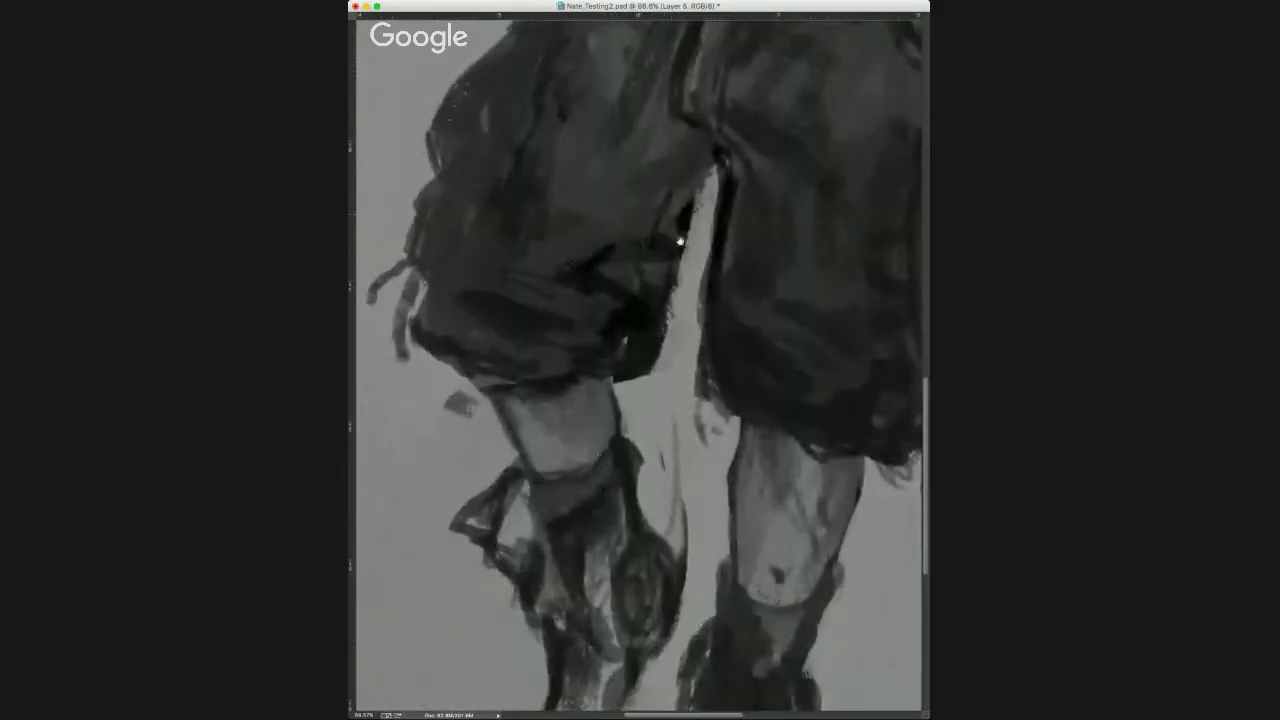
scroll(685, 318, "up", 10)
scroll(685, 318, "up", 3)
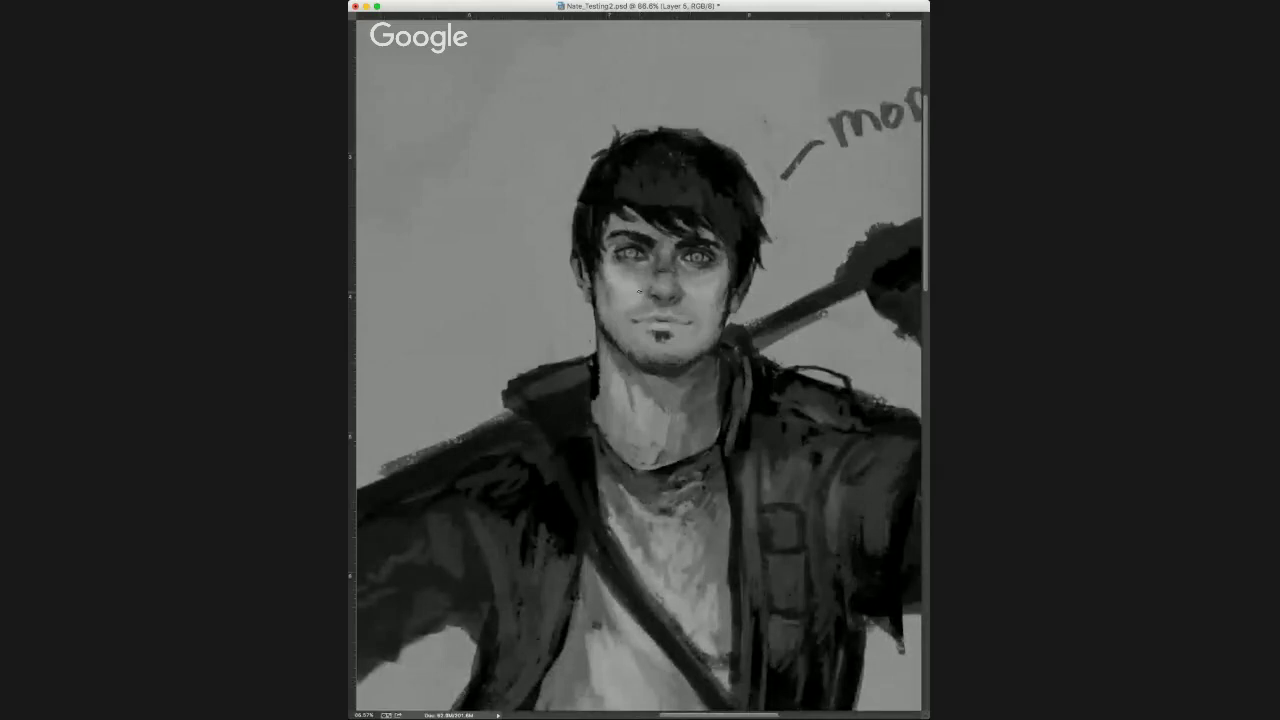
Touch up the neck's edge beside the collar with a sampled tone and check the full figure.
left_click(603, 360, "alt")
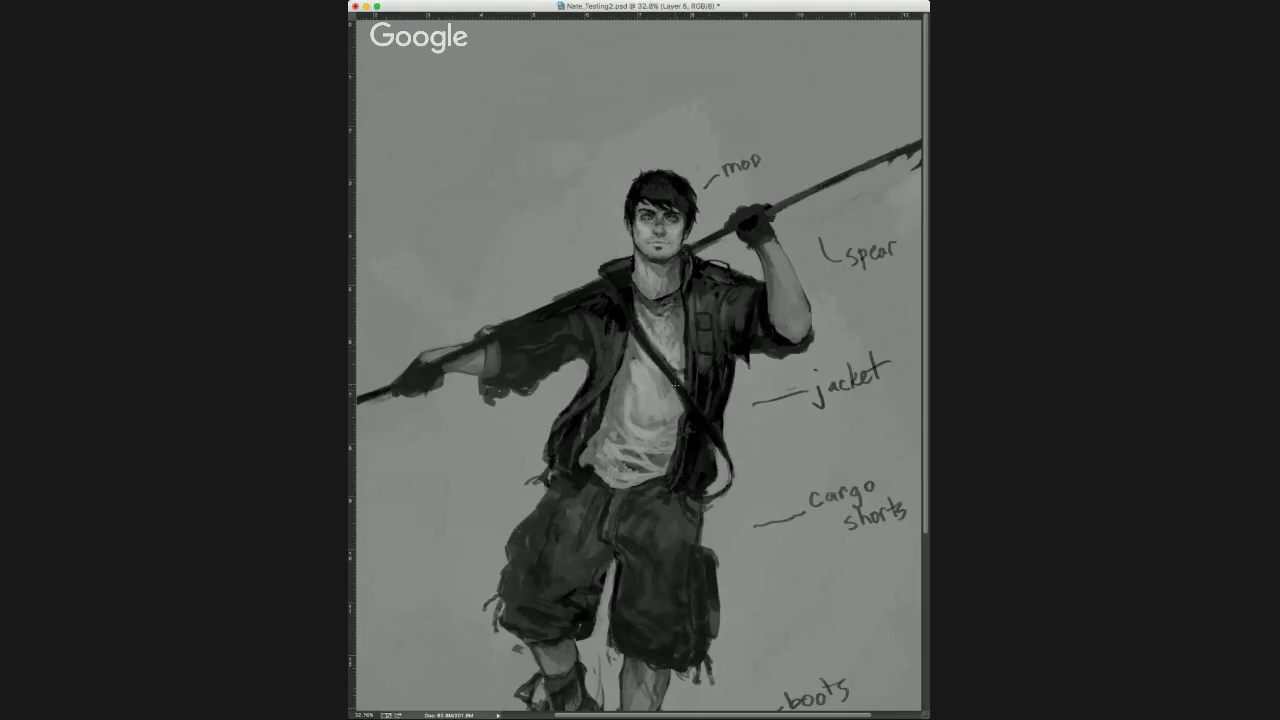
left_click_drag(676, 385, 760, 385)
left_click_drag(723, 189, 630, 189)
scroll(726, 165, "up", 3)
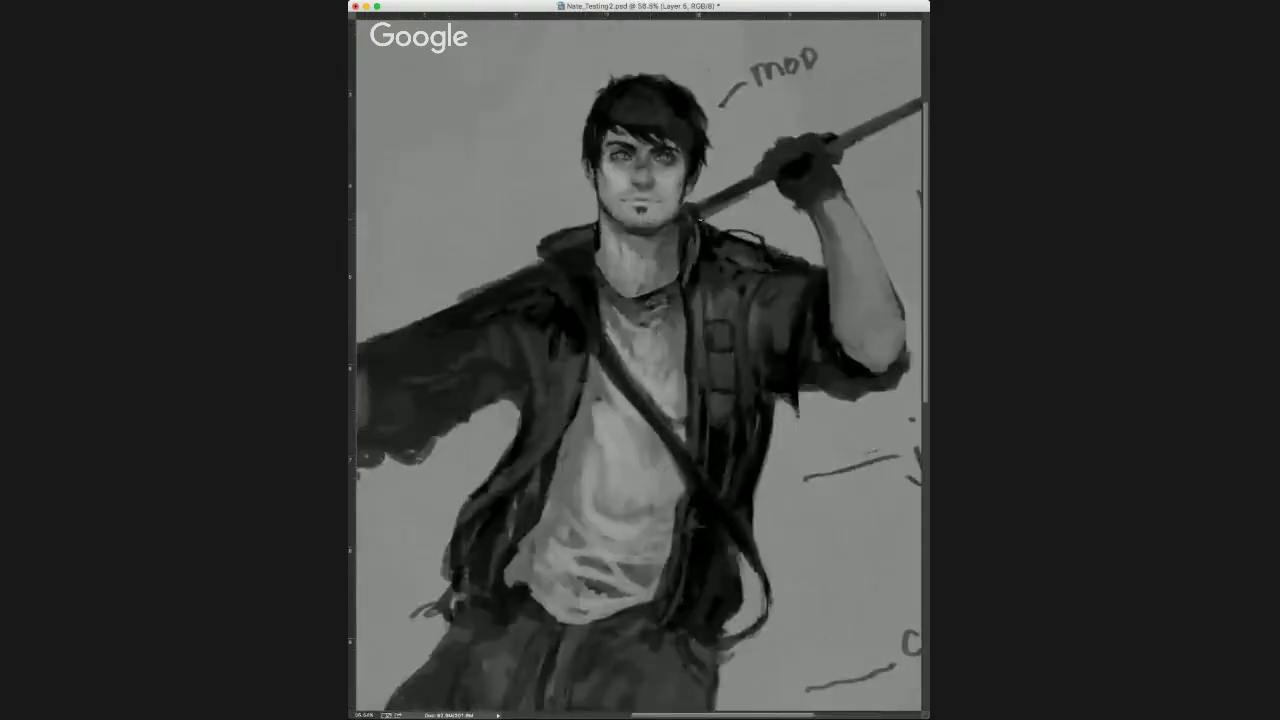
scroll(593, 270, "up", 3)
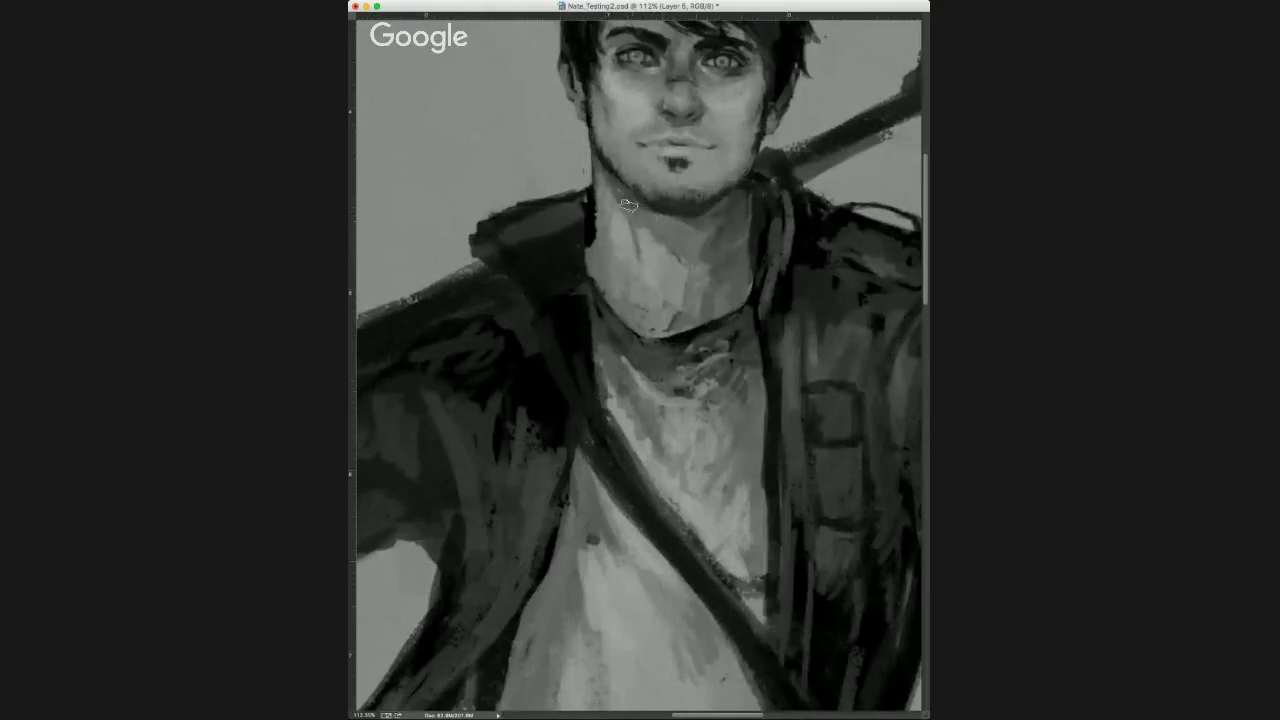
Blend the shadow under the chin into the neck with sampled skin tones, checking it against the upper body.
left_click(710, 240, "alt")
left_click(708, 222, "alt")
left_click(693, 238, "alt")
scroll(807, 192, "down", 3)
scroll(700, 288, "up", 3)
scroll(698, 284, "down", 3)
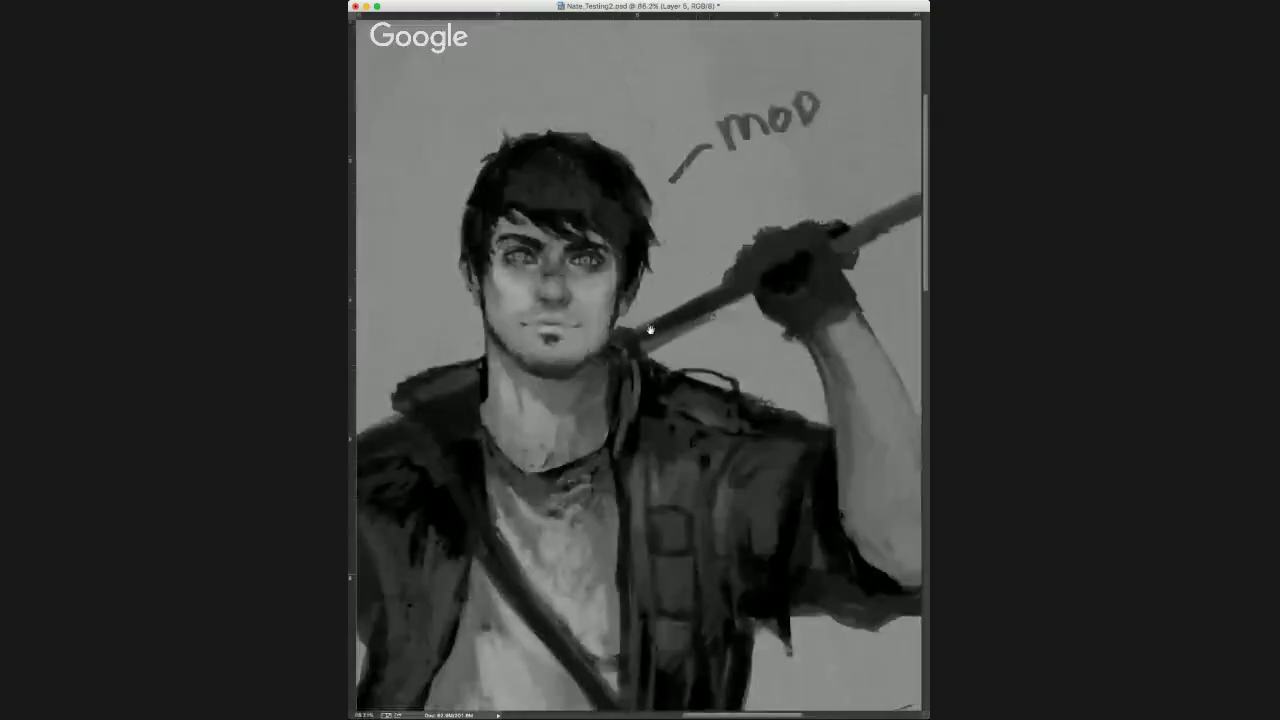
scroll(650, 330, "down", 3)
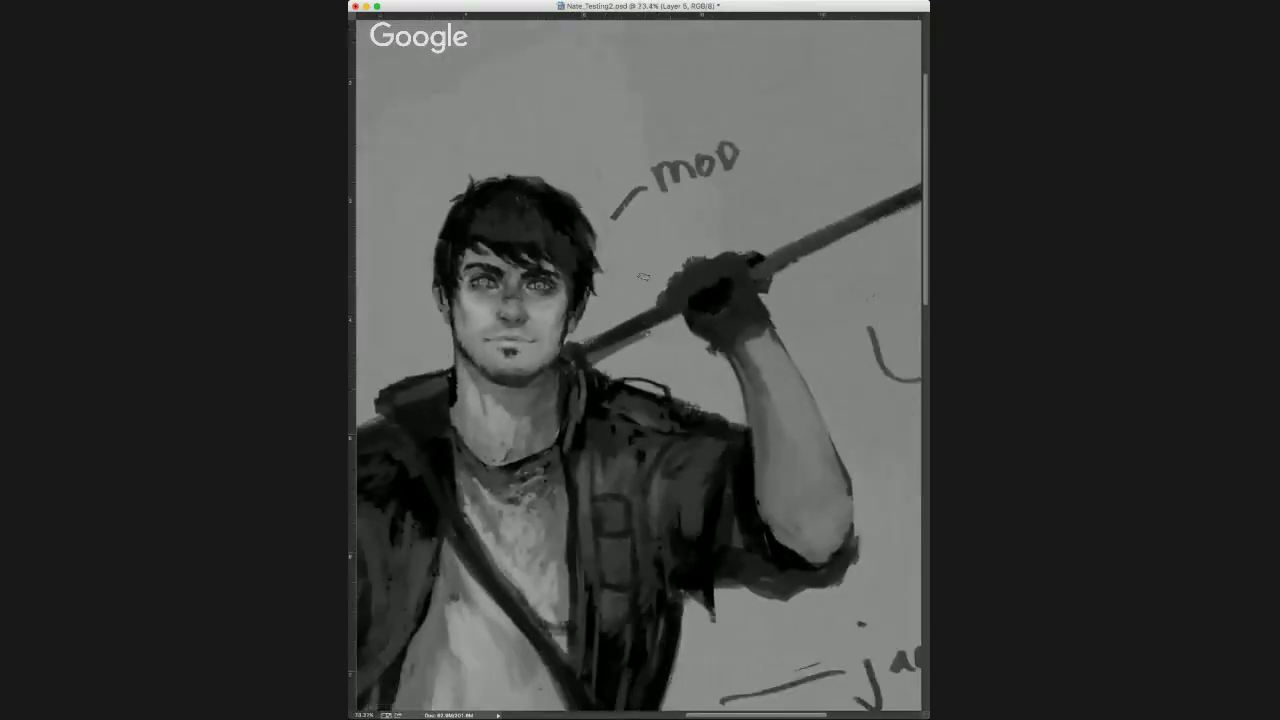
Circle the cords hanging from the butt end of the spear with a light brush stroke.
mouse_move(823, 301)
left_mouse_down()
mouse_move(677, 371)
mouse_move(820, 303)
left_mouse_up()
left_click_drag(365, 449, 623, 351)
scroll(623, 352, "left", 10)
scroll(623, 352, "down", 5)
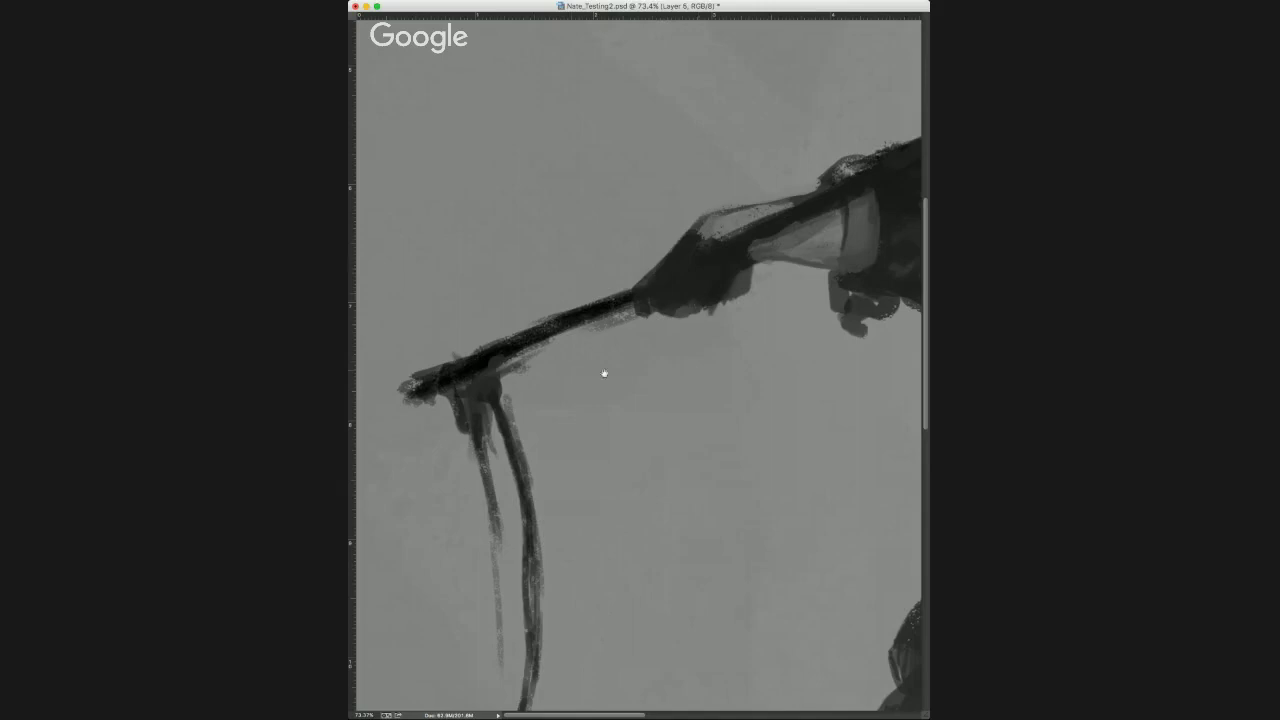
scroll(600, 329, "down", 5)
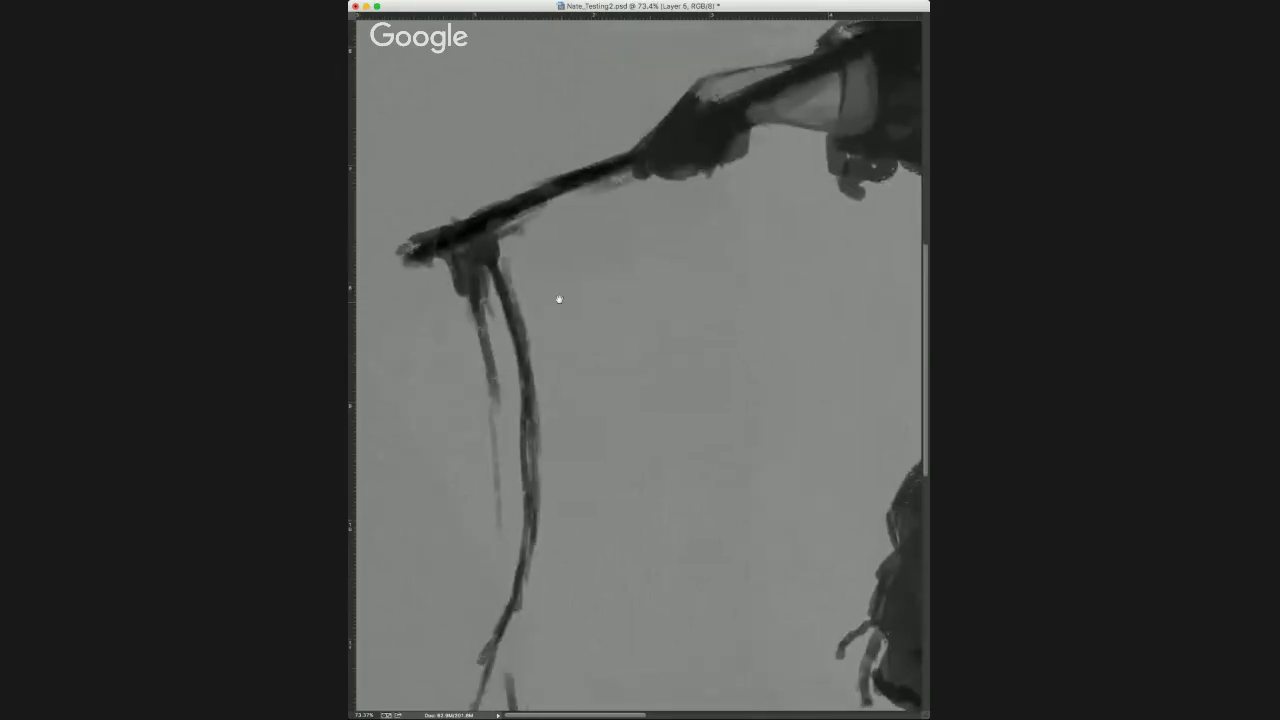
scroll(559, 299, "down", 2)
mouse_move(547, 208)
left_mouse_down()
mouse_move(400, 457)
mouse_move(535, 690)
mouse_move(555, 136)
left_mouse_up()
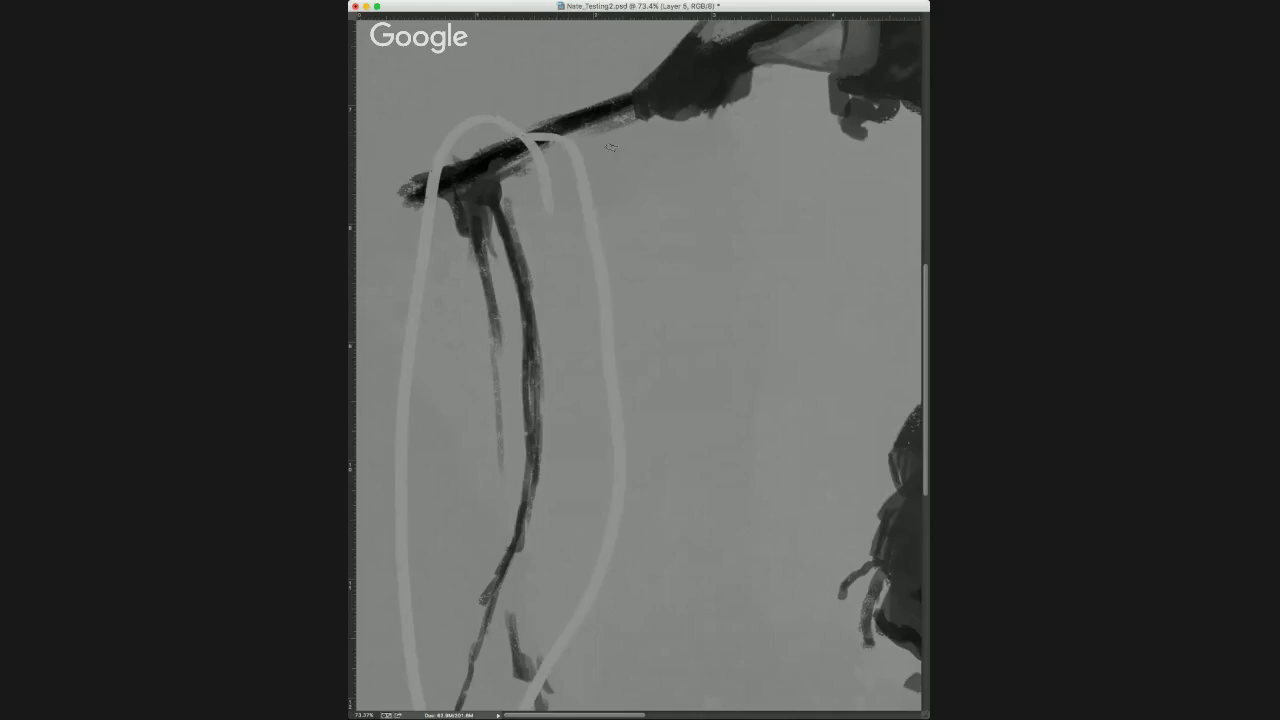
Paint a light mark across the bridge of the man's nose.
left_click_drag(693, 305, 312, 690)
left_click_drag(801, 233, 634, 345)
scroll(686, 236, "up", 3)
scroll(716, 237, "up", 3)
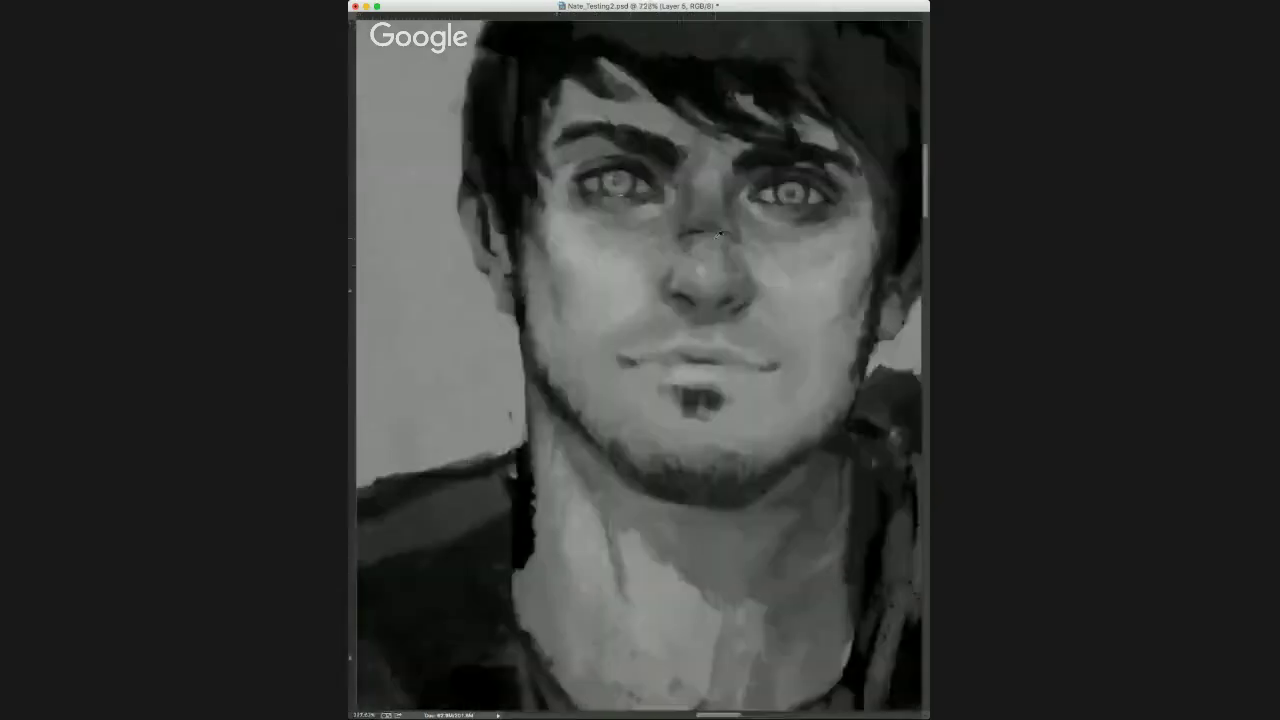
scroll(717, 233, "up", 2)
mouse_move(678, 225)
left_mouse_down()
mouse_move(712, 214)
mouse_move(732, 226)
mouse_move(697, 207)
mouse_move(745, 243)
mouse_move(670, 226)
mouse_move(672, 240)
mouse_move(712, 229)
left_mouse_up()
left_click_drag(752, 332, 470, 328)
left_click_drag(786, 394, 667, 328)
Examine the jacket, shirt and face of the figure at close and wide range.
scroll(667, 328, "down", 10)
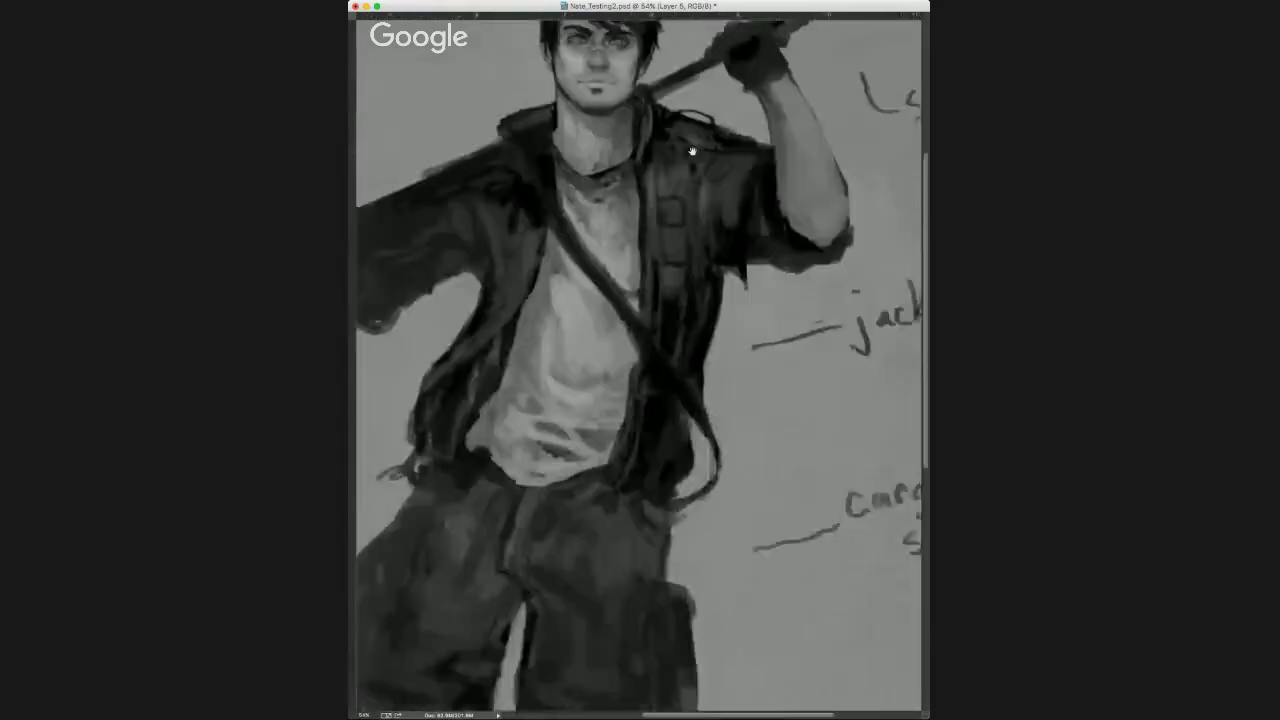
scroll(677, 186, "up", 2)
scroll(697, 213, "up", 6)
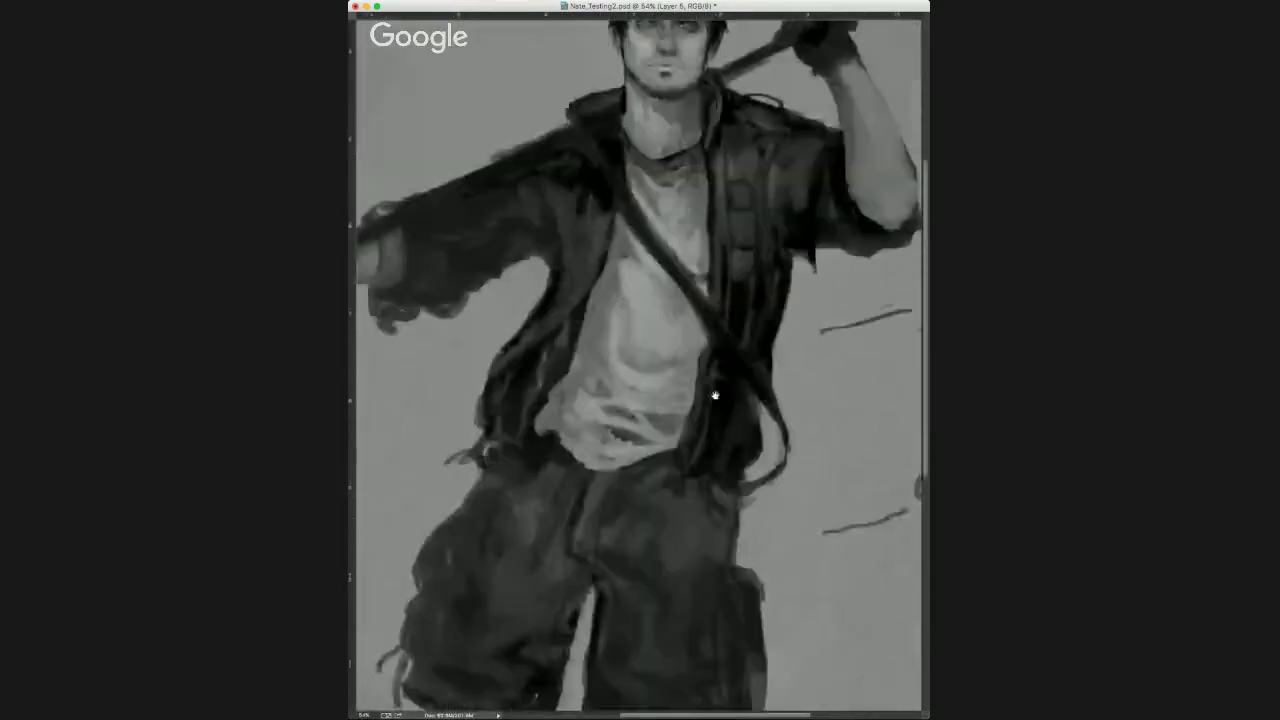
scroll(687, 246, "down", 3)
scroll(687, 246, "up", 4)
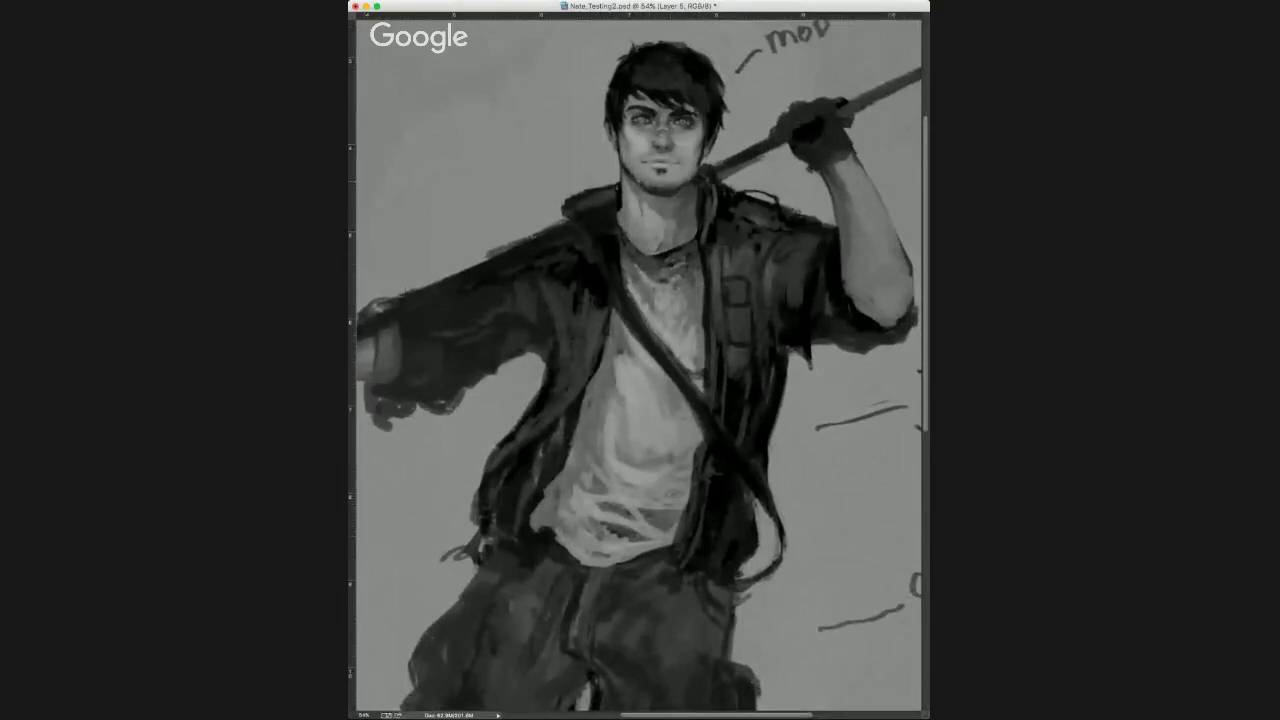
left_click_drag(655, 249, 659, 446)
scroll(655, 258, "up", 4)
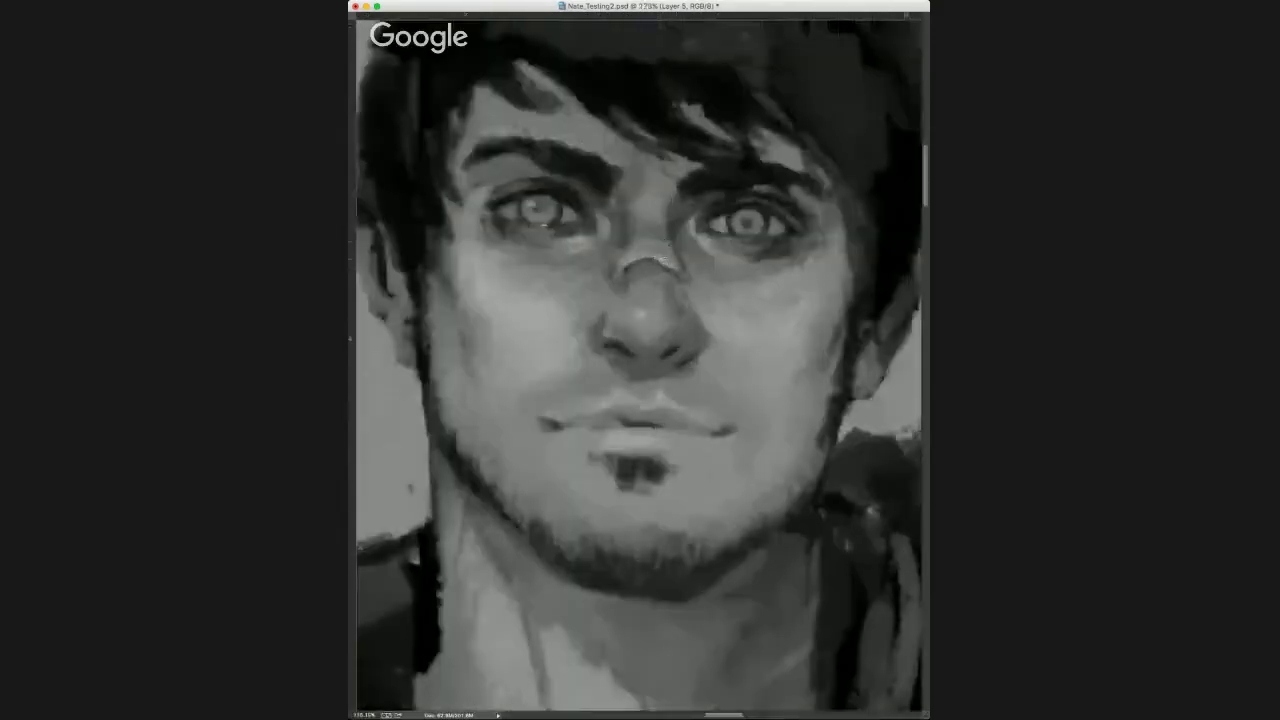
left_click_drag(540, 490, 900, 336)
left_click_drag(582, 460, 857, 309)
mouse_move(362, 540)
left_mouse_down()
mouse_move(512, 478)
mouse_move(712, 318)
left_mouse_up()
mouse_move(700, 680)
left_mouse_down()
mouse_move(731, 126)
mouse_move(490, 680)
left_mouse_up()
mouse_move(740, 60)
left_mouse_down()
mouse_move(649, 306)
mouse_move(405, 508)
left_mouse_up()
left_click_drag(797, 251, 614, 237)
left_click_drag(660, 300, 540, 349)
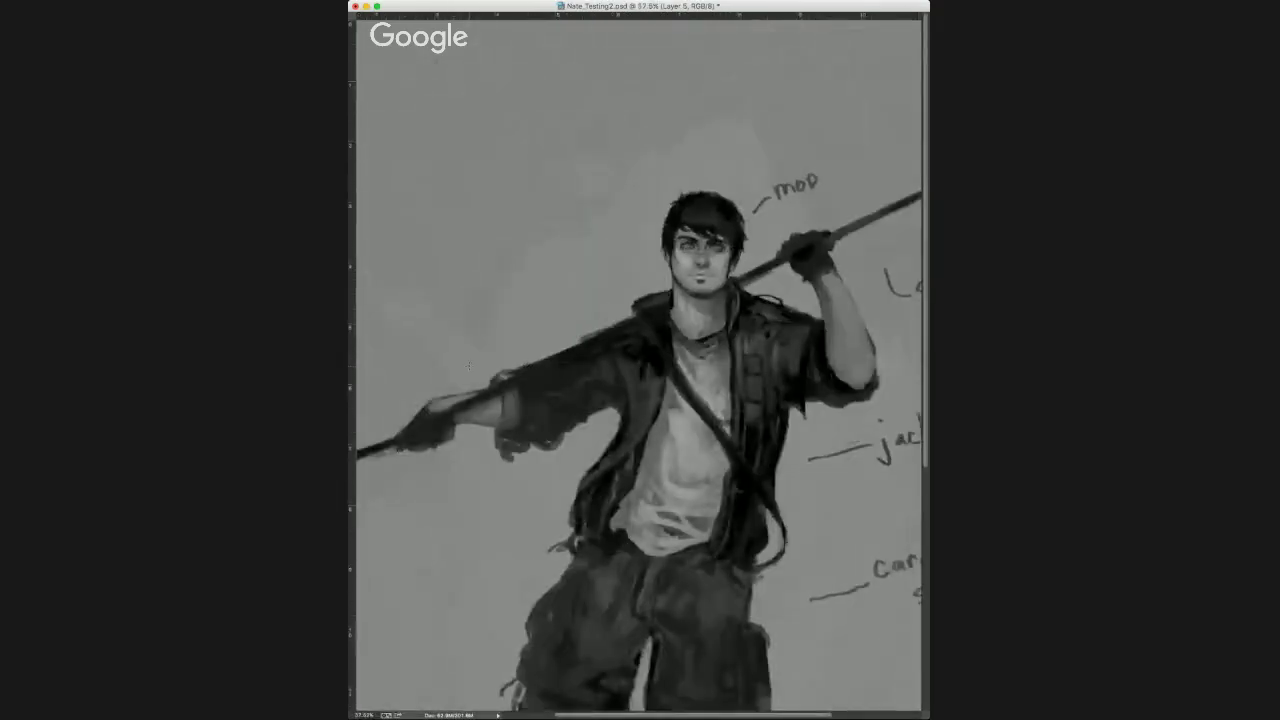
Try a marking stroke near the cords at the spear's butt end and undo it.
scroll(521, 383, "down", 2)
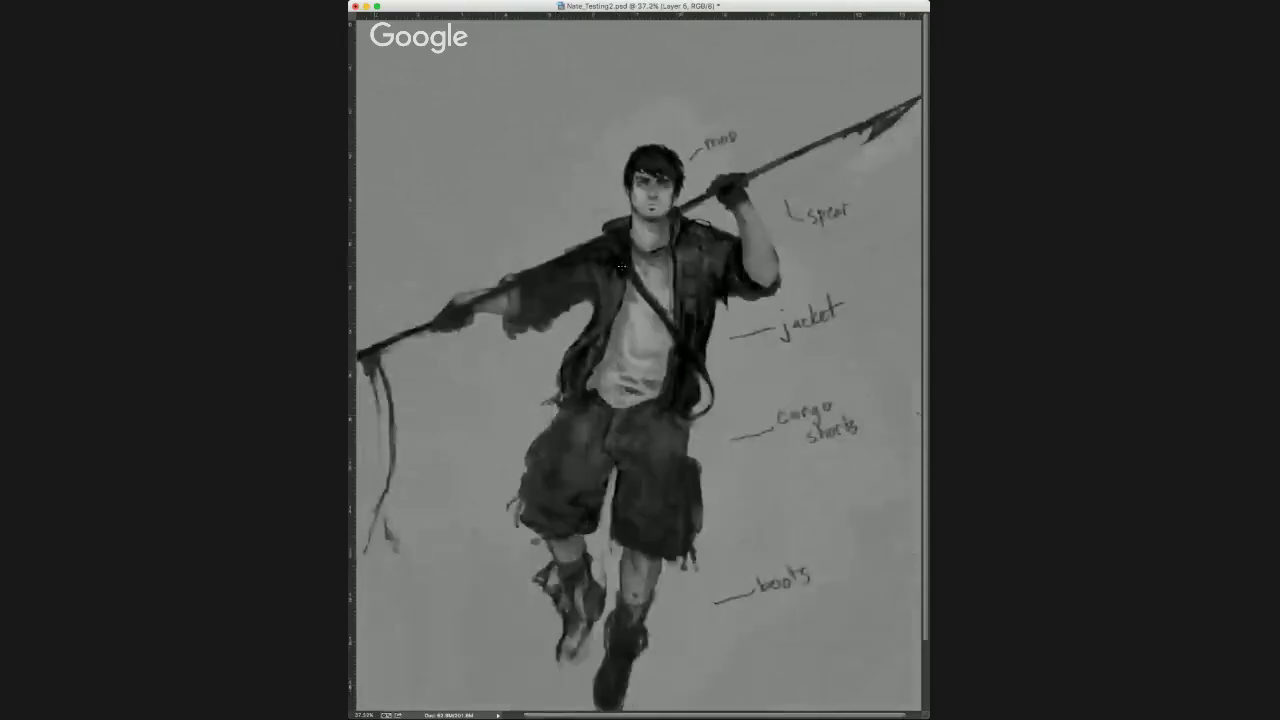
scroll(476, 364, "up", 4)
scroll(542, 374, "up", 3)
left_click_drag(520, 434, 691, 254)
scroll(691, 254, "down", 2)
mouse_move(562, 240)
left_mouse_down()
mouse_move(450, 116)
mouse_move(385, 410)
mouse_move(401, 640)
mouse_move(595, 215)
mouse_move(514, 80)
mouse_move(358, 275)
left_mouse_up()
key("super+z")
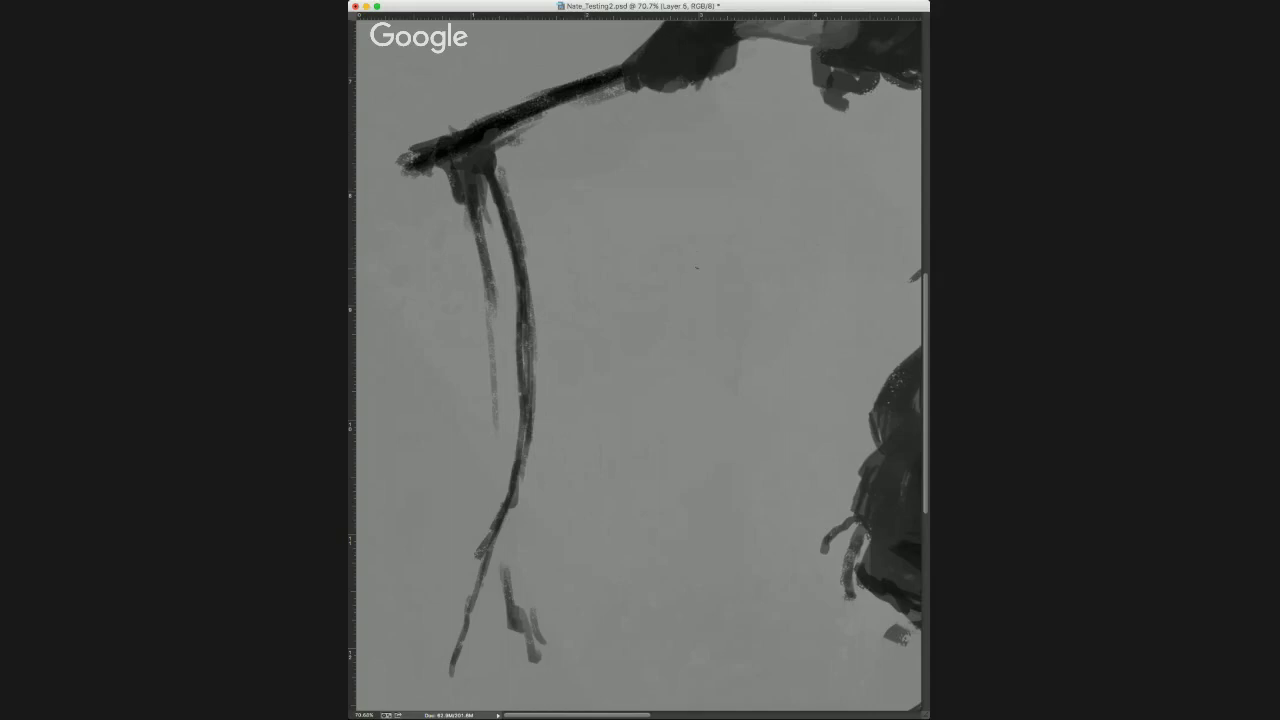
Paint the collarbone shading at the base of the neck with sampled skin tones.
left_click_drag(706, 366, 472, 680)
mouse_move(874, 163)
left_mouse_down()
mouse_move(717, 291)
mouse_move(742, 264)
mouse_move(669, 360)
mouse_move(638, 377)
left_mouse_up()
left_click(594, 365, "alt")
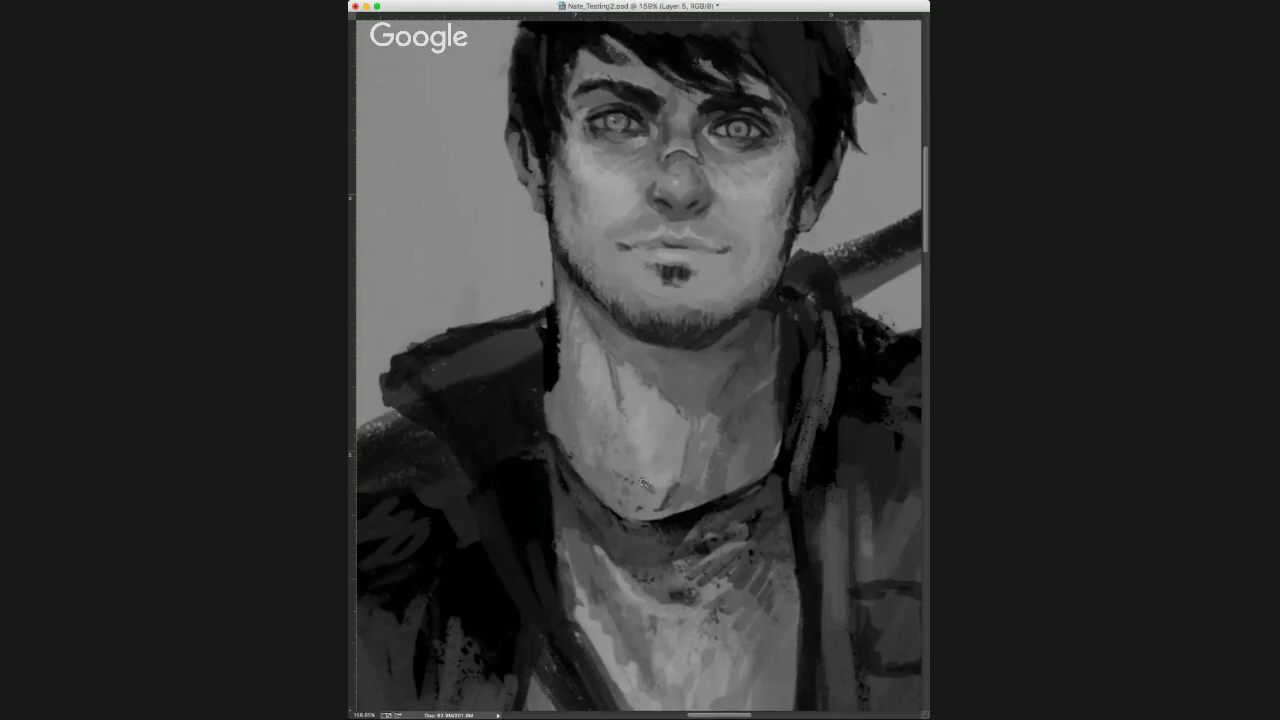
left_click(642, 488, "alt")
left_click(646, 482, "alt")
left_click(645, 453, "alt")
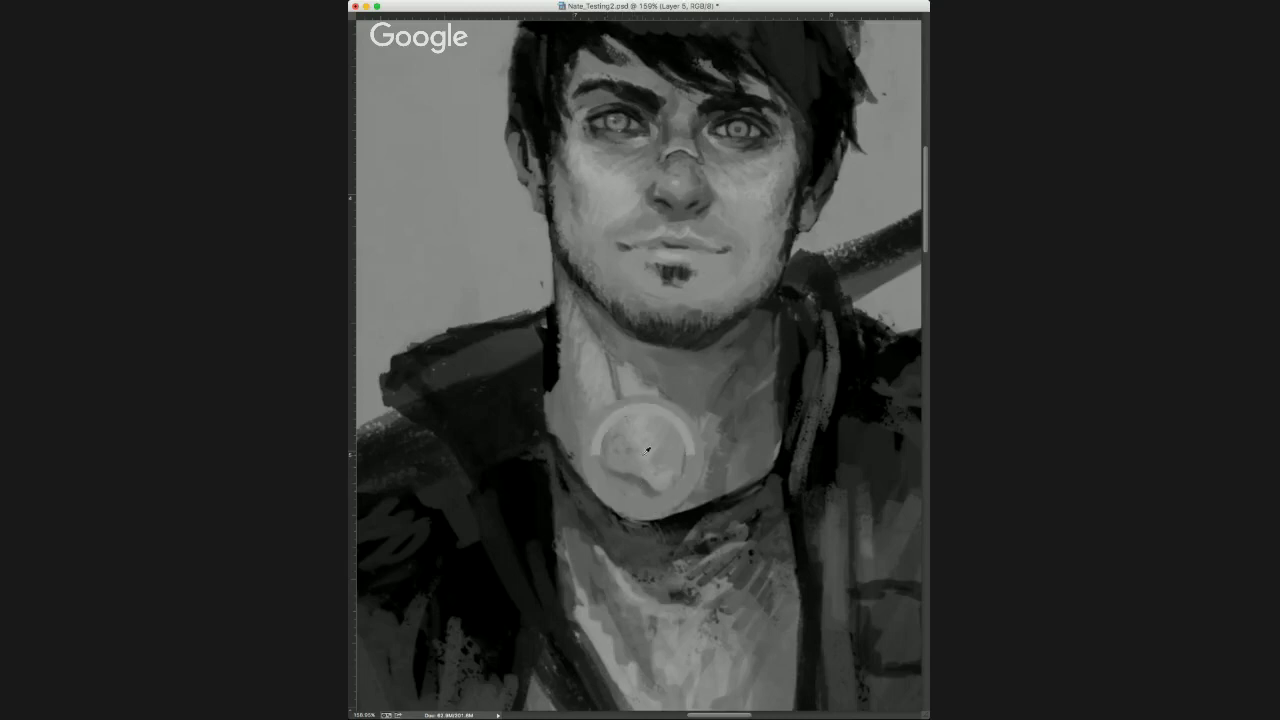
left_click(628, 477)
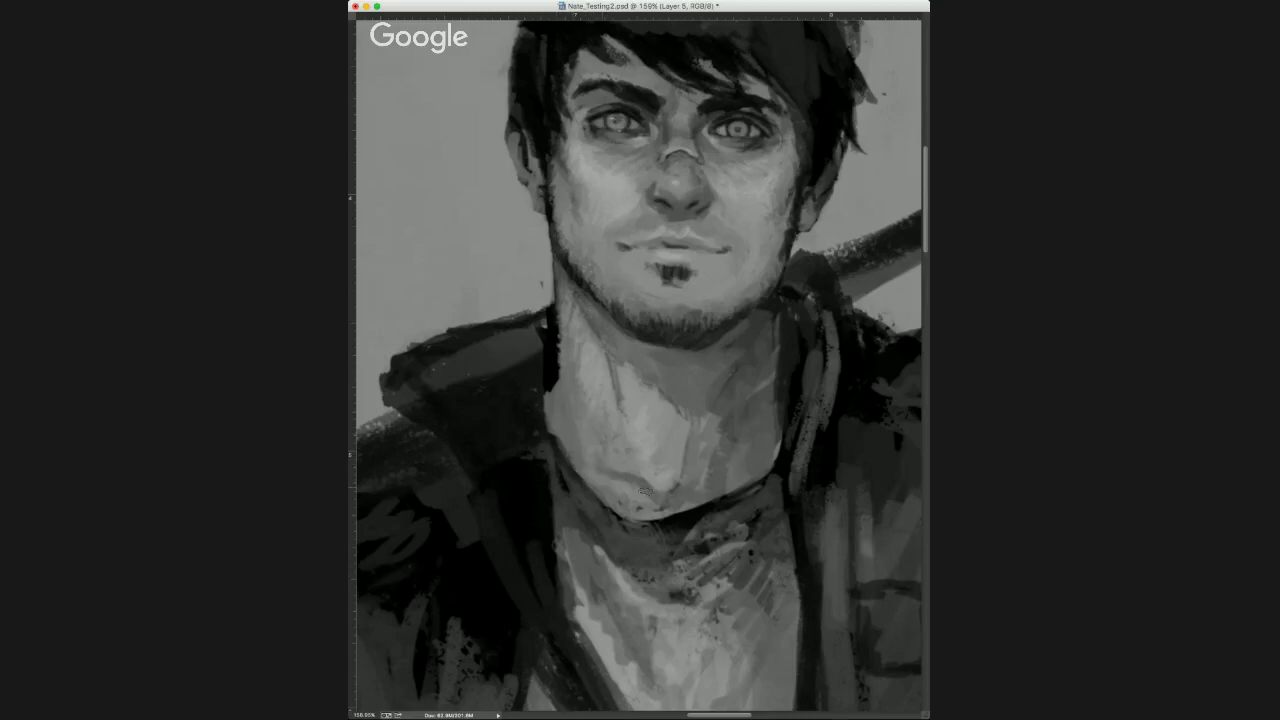
Refine the hollow of the throat and the shaded side of the neck above the shirt collar.
left_click(686, 490)
mouse_move(705, 440)
left_mouse_down()
mouse_move(716, 462)
mouse_move(748, 454)
mouse_move(780, 400)
mouse_move(786, 444)
mouse_move(752, 465)
left_mouse_up()
scroll(721, 428, "up", 2)
scroll(770, 405, "down", 5)
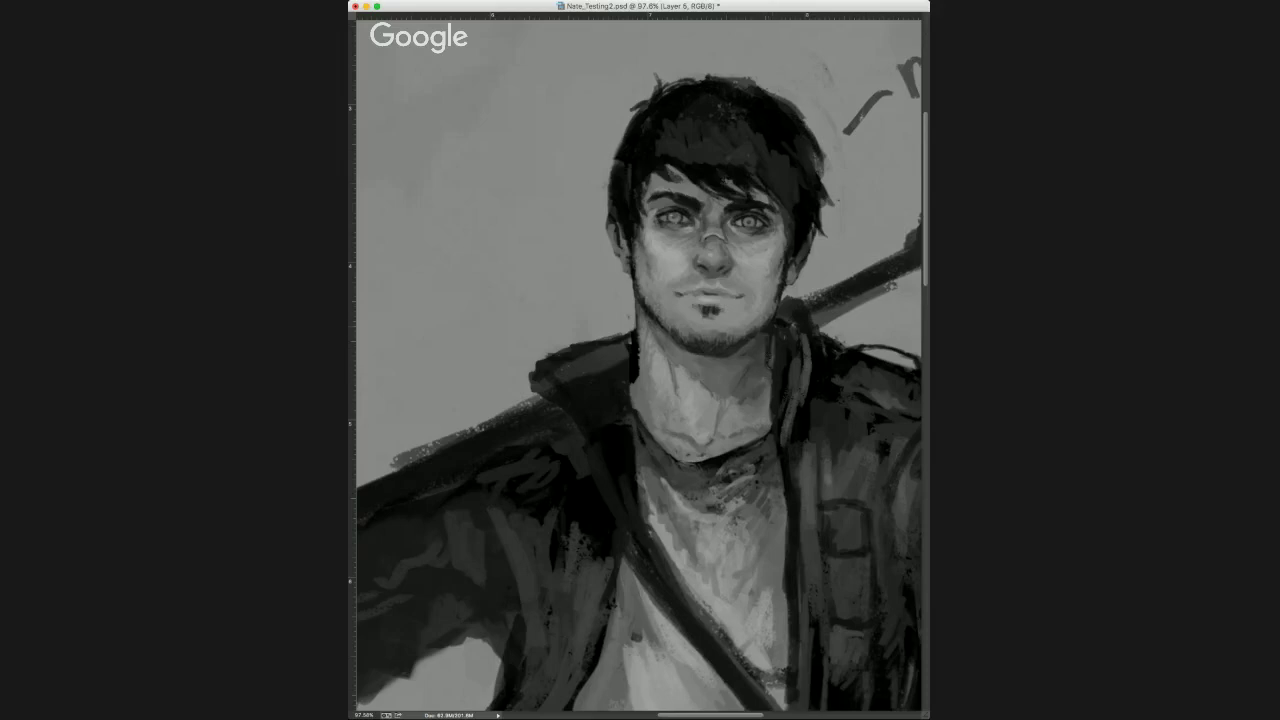
left_click_drag(794, 379, 636, 163)
left_click_drag(741, 268, 707, 343)
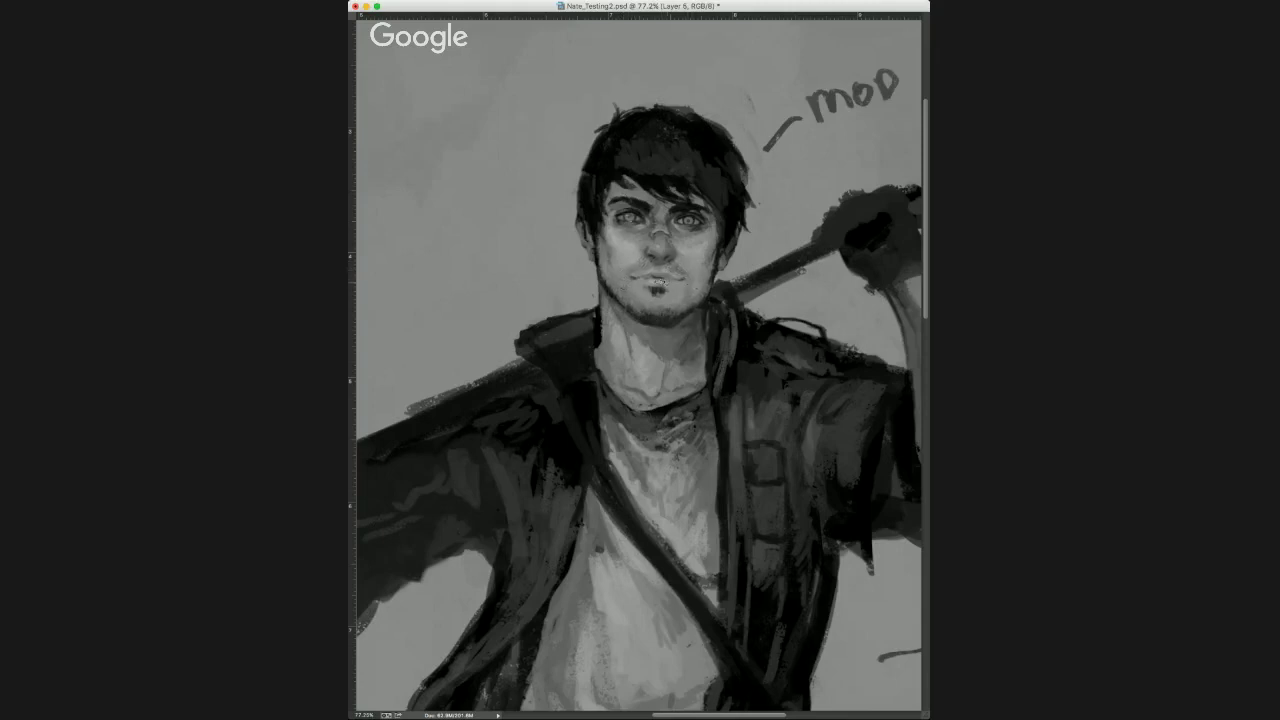
Define the jacket collar's edges around the neck with sampled tones and check them against the full figure.
left_click(658, 290, "alt")
left_click(713, 318, "alt")
scroll(654, 337, "down", 3)
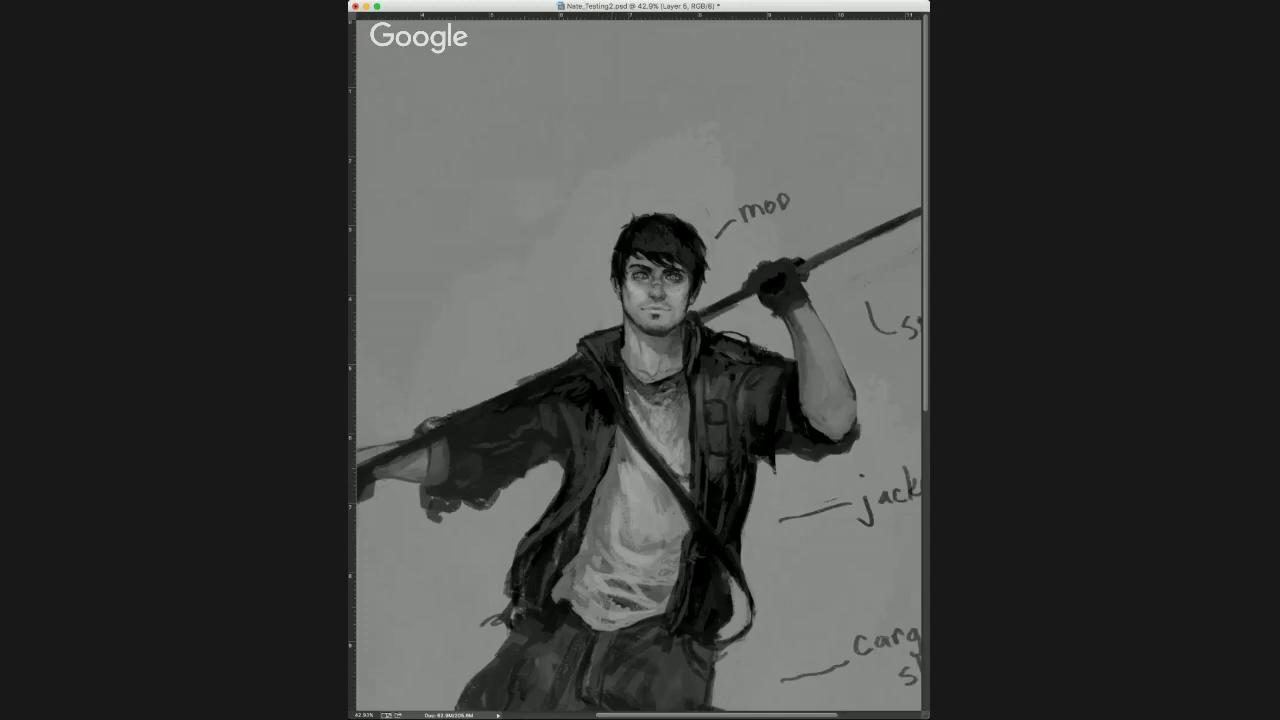
scroll(626, 366, "down", 5)
scroll(626, 366, "up", 3)
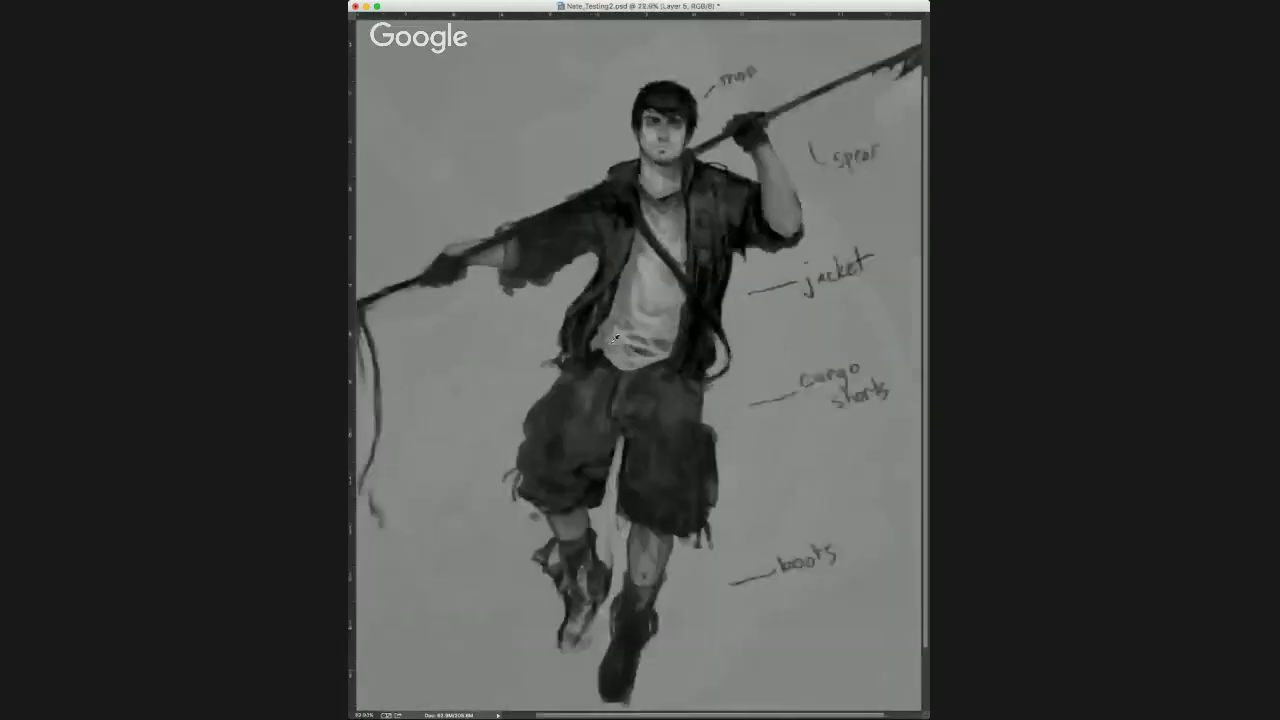
scroll(606, 342, "down", 2)
scroll(605, 342, "up", 5)
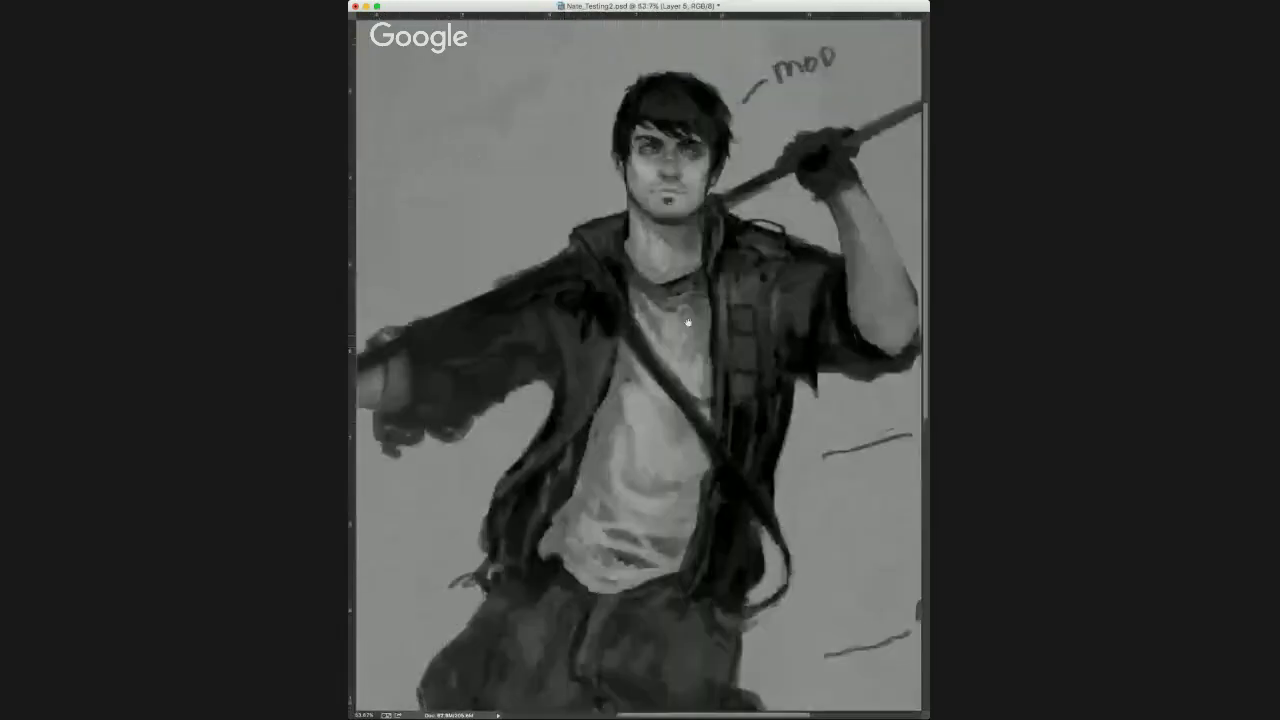
Touch up the jacket collar with a sampled dark tone and look over the whole figure.
left_click(611, 304, "alt")
key("super+0")
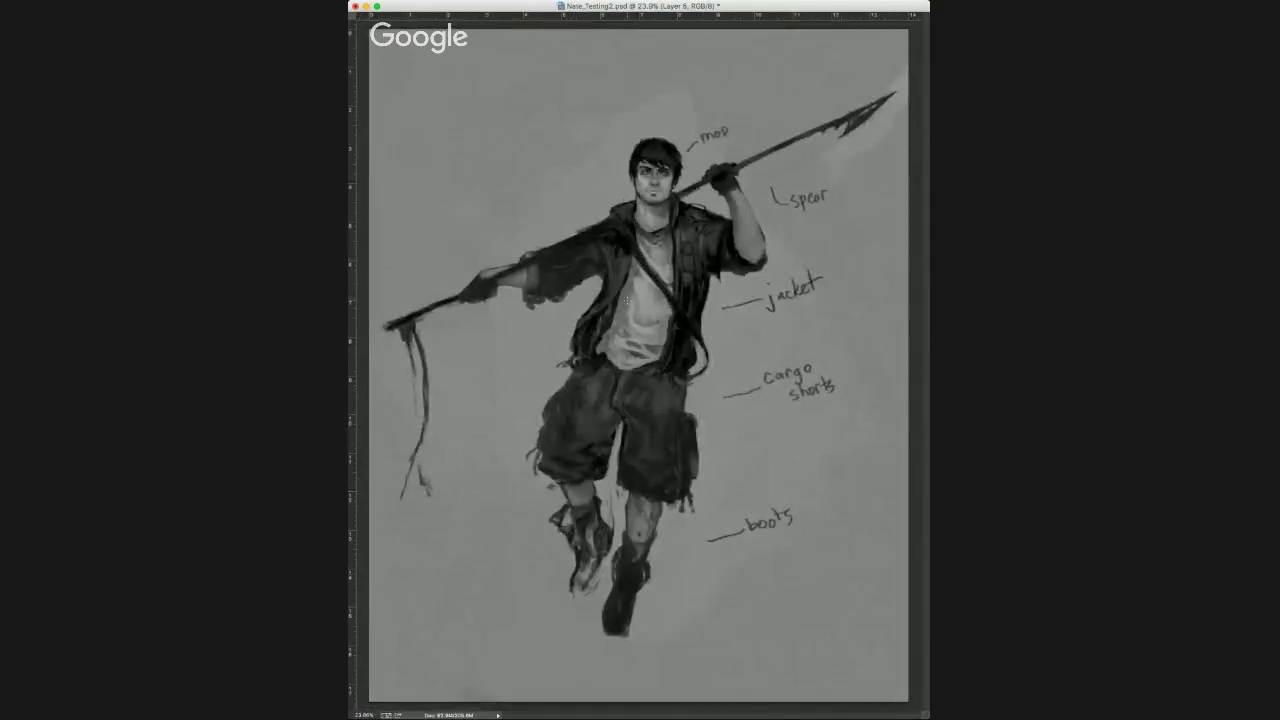
left_click_drag(640, 345, 676, 299)
left_click_drag(691, 143, 682, 229)
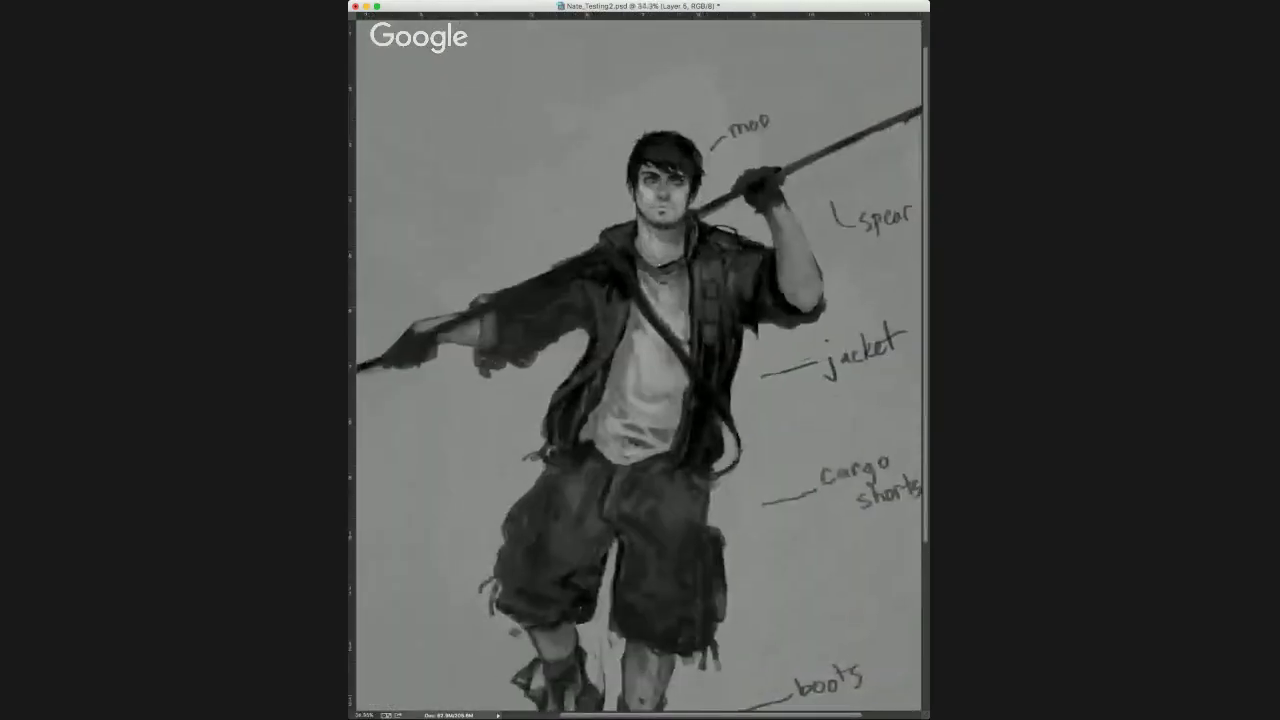
scroll(676, 235, "down", 5)
scroll(668, 239, "up", 5)
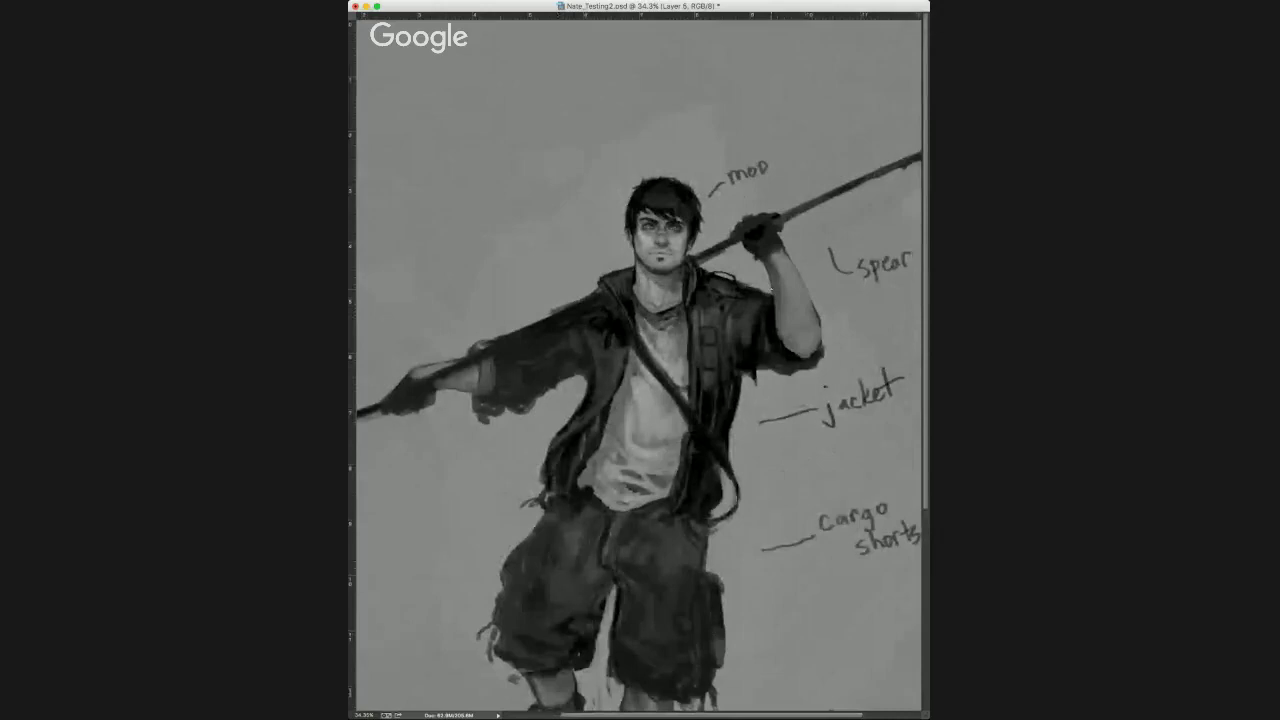
scroll(700, 278, "up", 3)
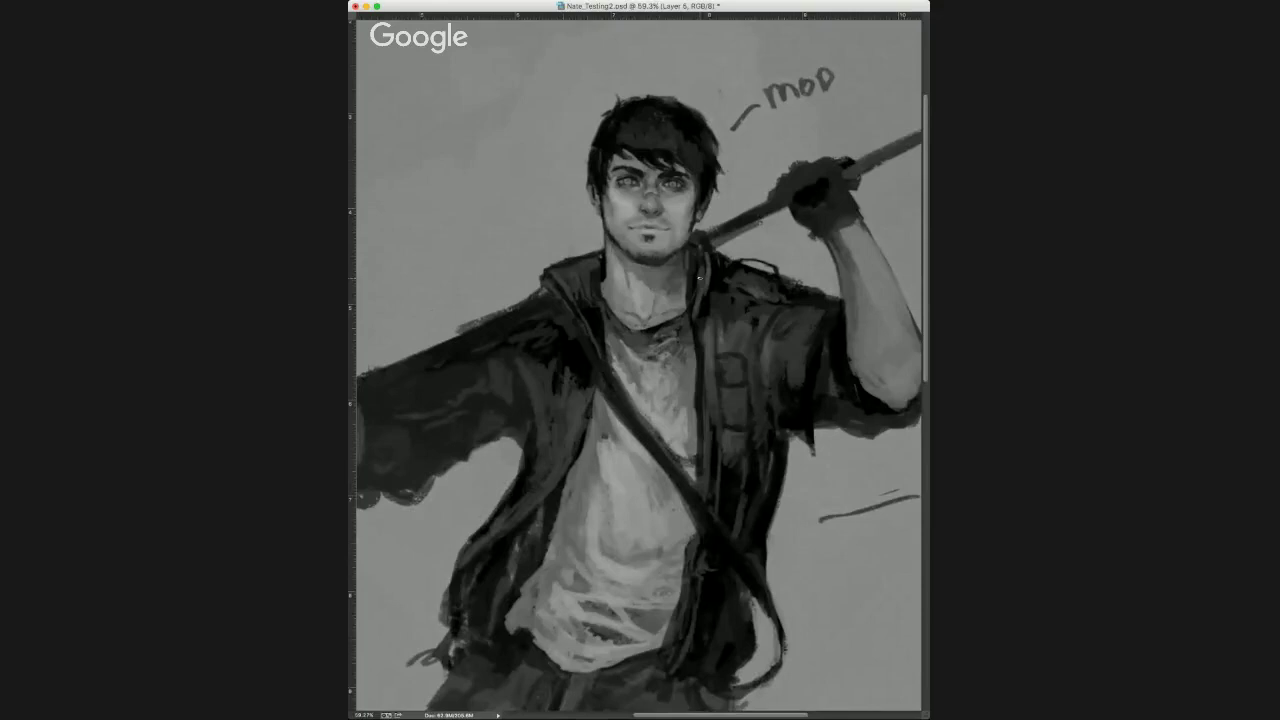
left_click_drag(547, 248, 799, 382)
left_click_drag(709, 377, 566, 363)
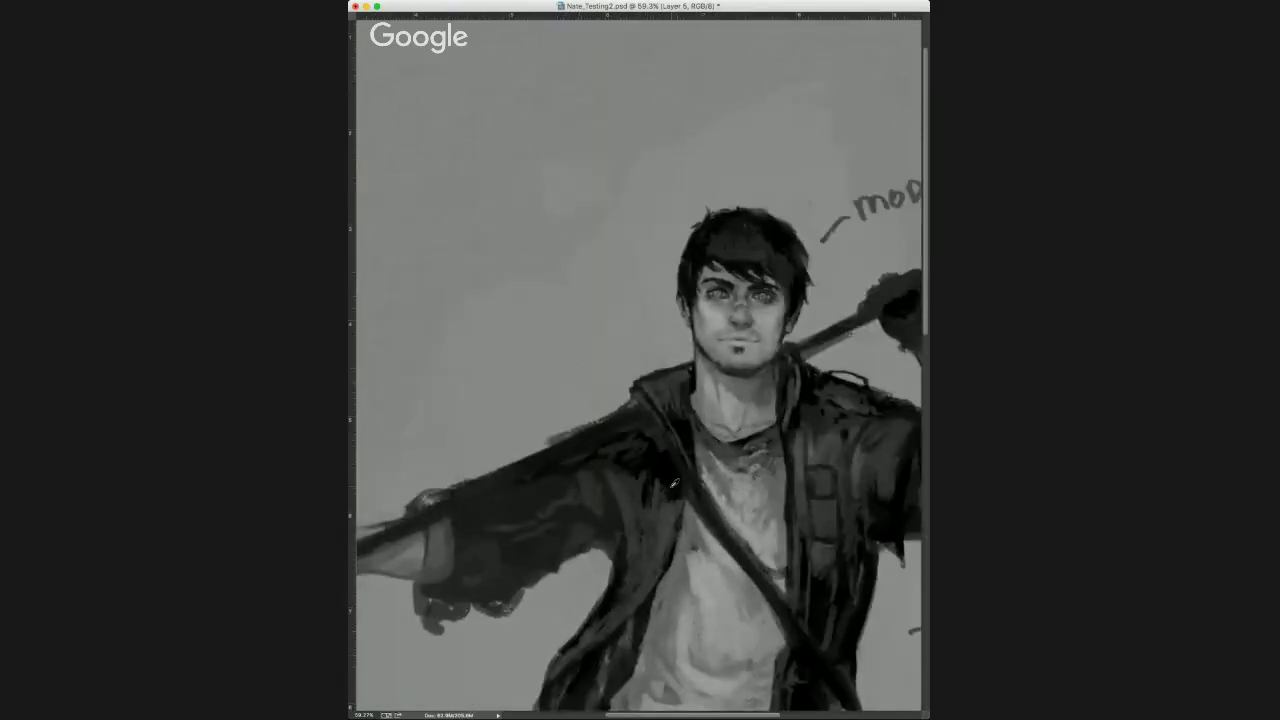
key("super+0")
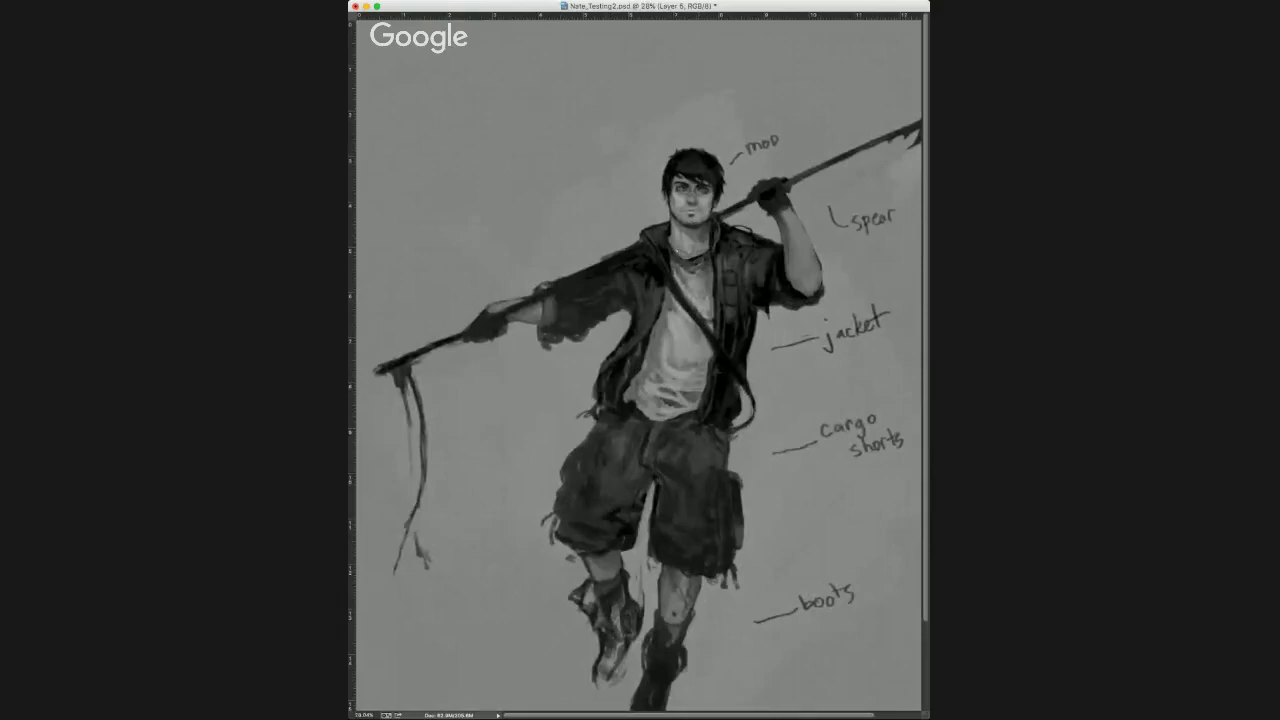
Try a dark vertical stroke down the front of the neck and undo it.
scroll(695, 245, "up", 5)
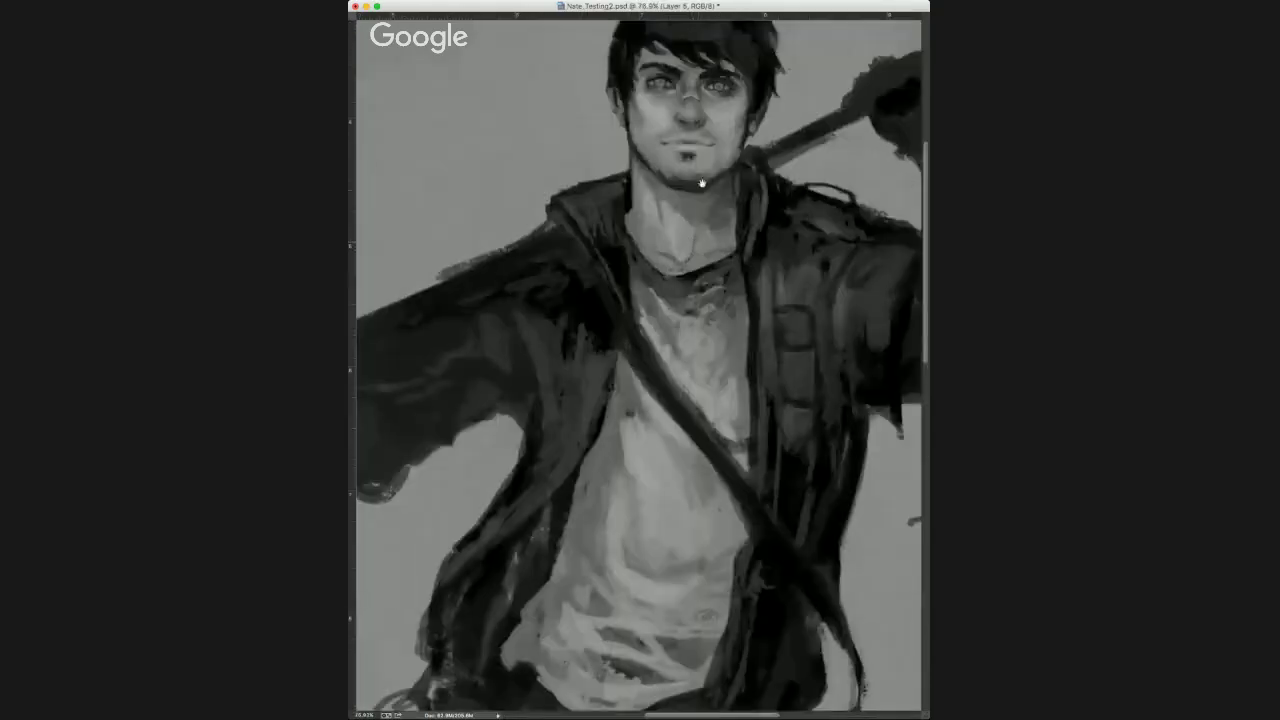
left_click_drag(704, 206, 711, 223)
scroll(710, 222, "up", 3)
mouse_move(676, 328)
left_mouse_down()
mouse_move(676, 278)
mouse_move(666, 286)
left_mouse_up()
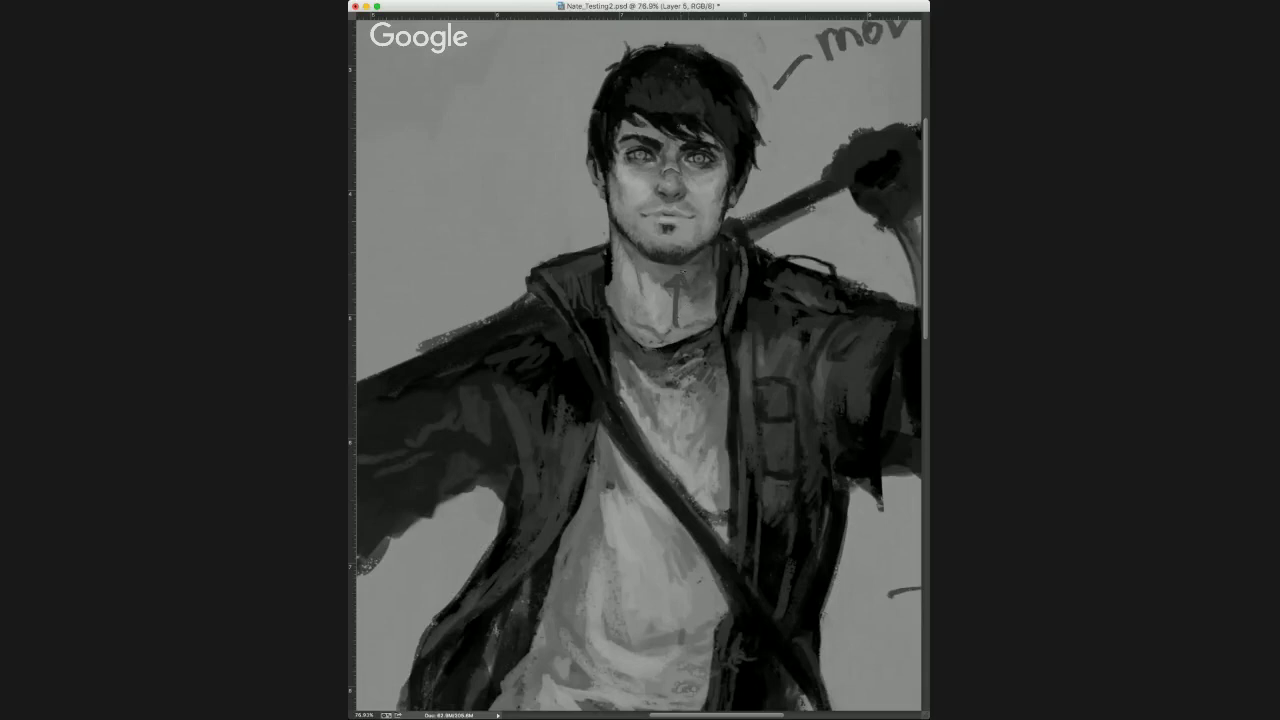
key("super+z")
left_click_drag(676, 266, 674, 267)
key("super+z")
Touch up the front of the neck with a sampled skin tone and compare it with the figure.
left_click(673, 270, "alt")
scroll(668, 255, "down", 4)
scroll(672, 255, "up", 4)
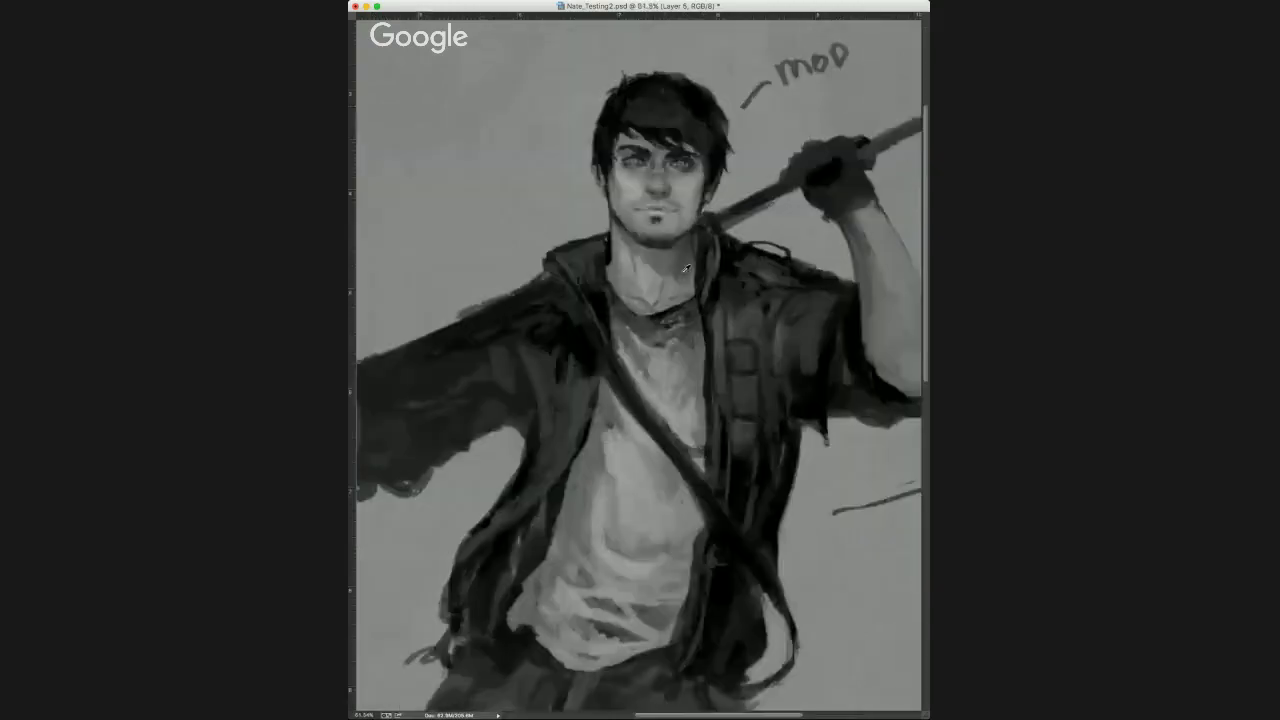
scroll(678, 254, "down", 4)
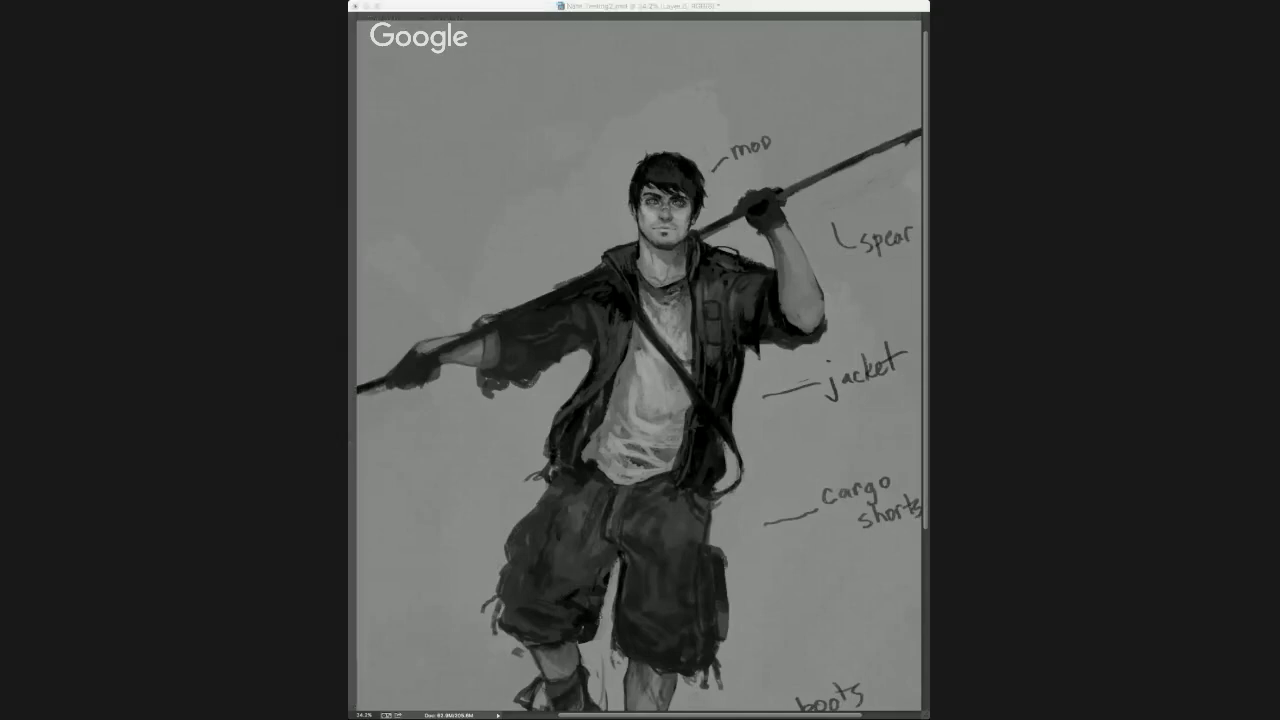
Show the hidden panels in the full-screen view and move the Brush panel off the artwork beside the canvas.
left_click(922, 224)
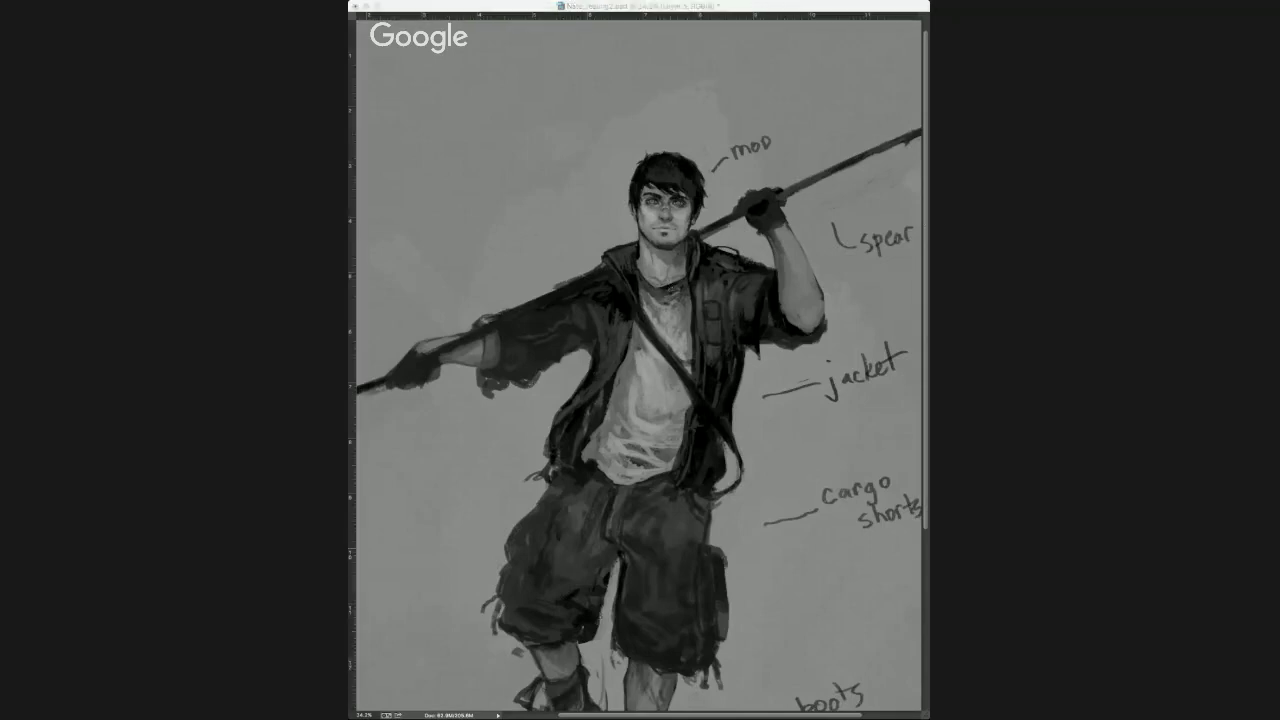
left_click(502, 352)
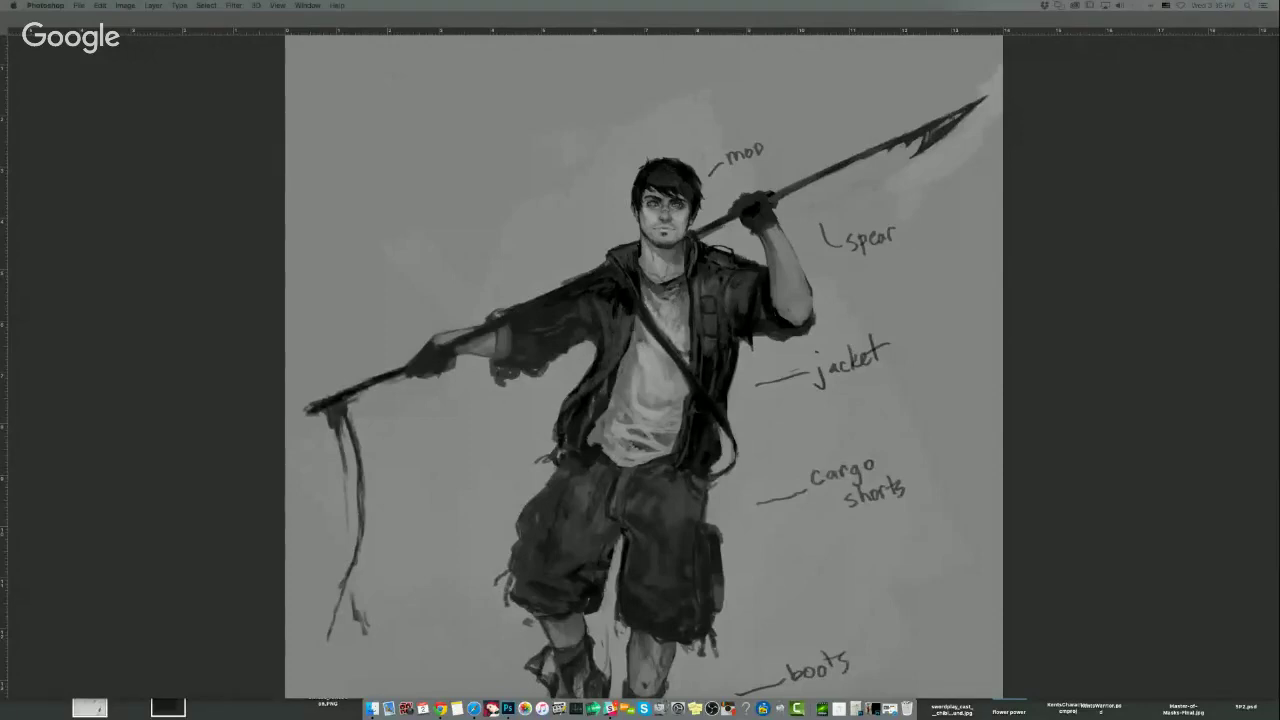
key("Tab")
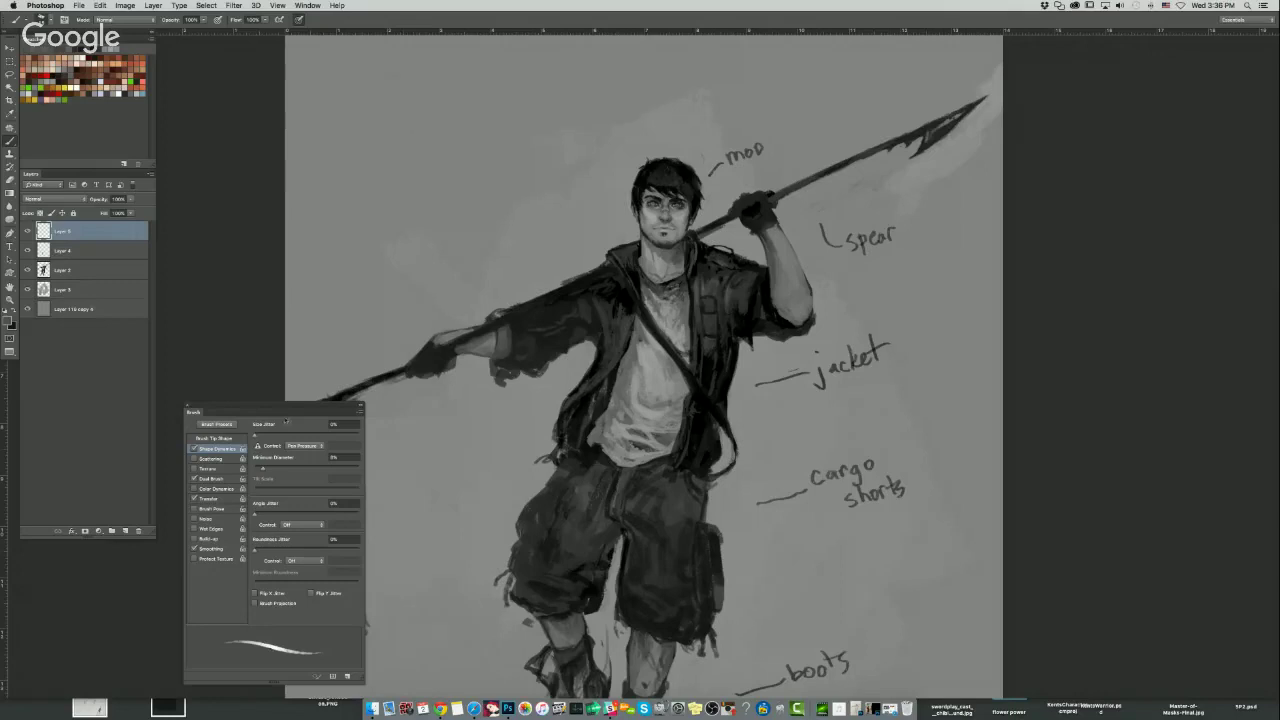
mouse_move(285, 410)
left_mouse_down()
mouse_move(970, 243)
mouse_move(1142, 241)
left_mouse_up()
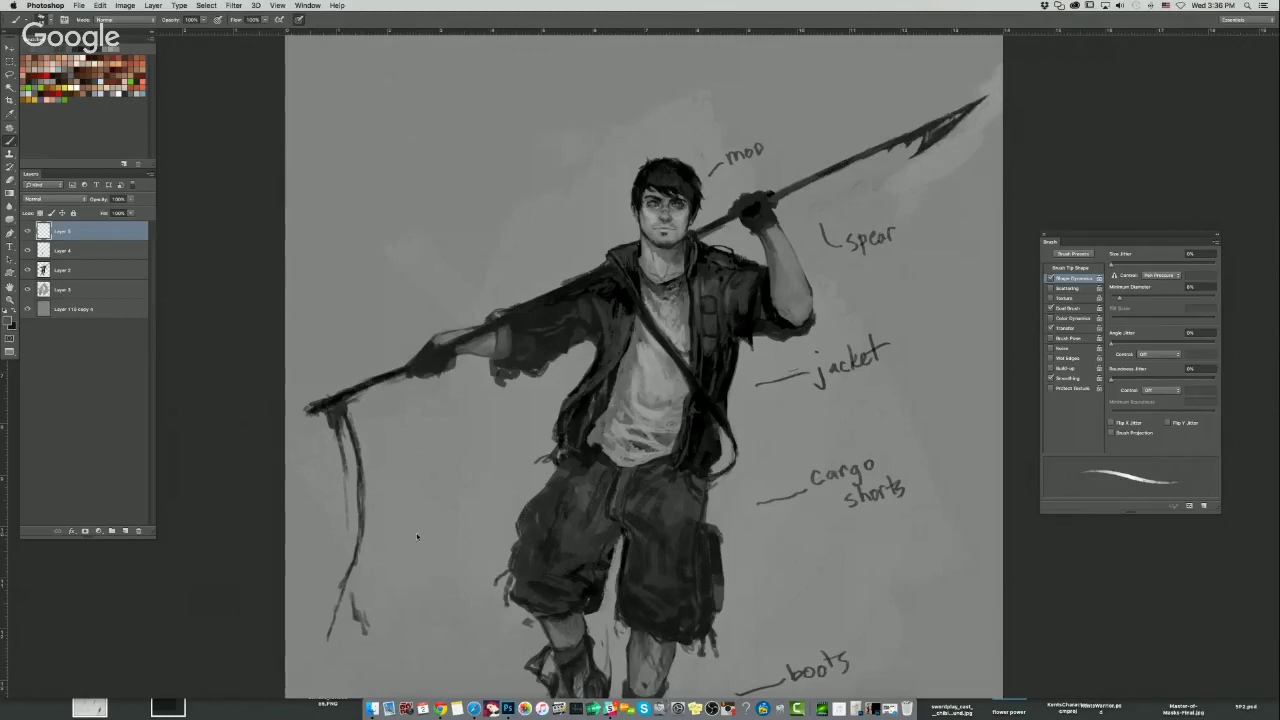
Add a new layer at the top of the stack and move the Layers panel over the canvas beside the figure.
key("Tab")
key("Tab")
left_click(125, 531)
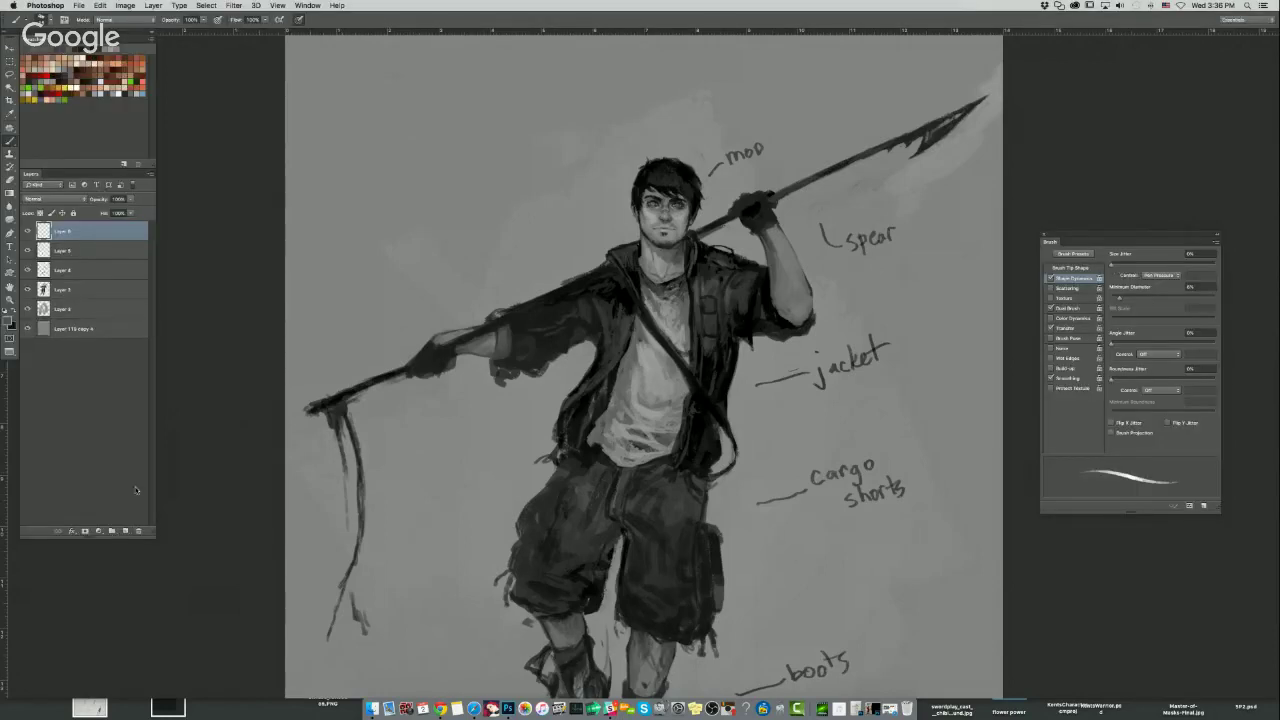
left_click_drag(33, 174, 317, 90)
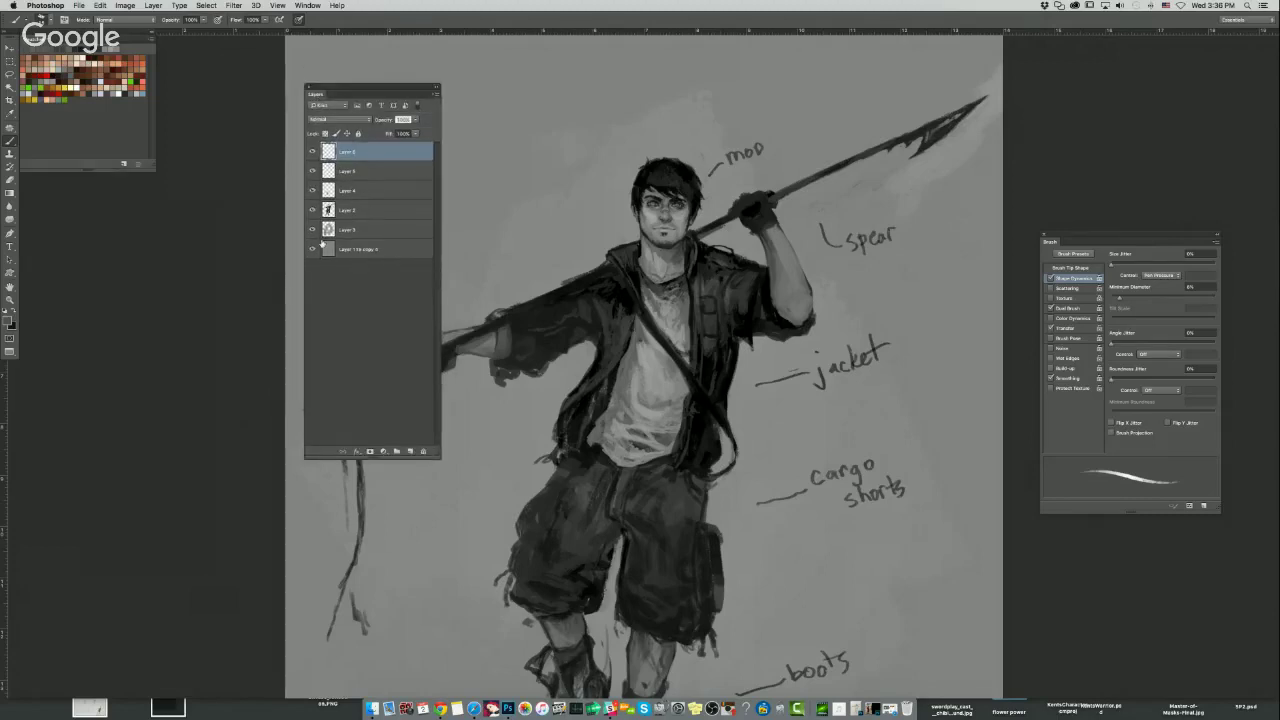
Try the Color blend mode on the new layer and move the Layers panel clear of the figure.
left_click(338, 121)
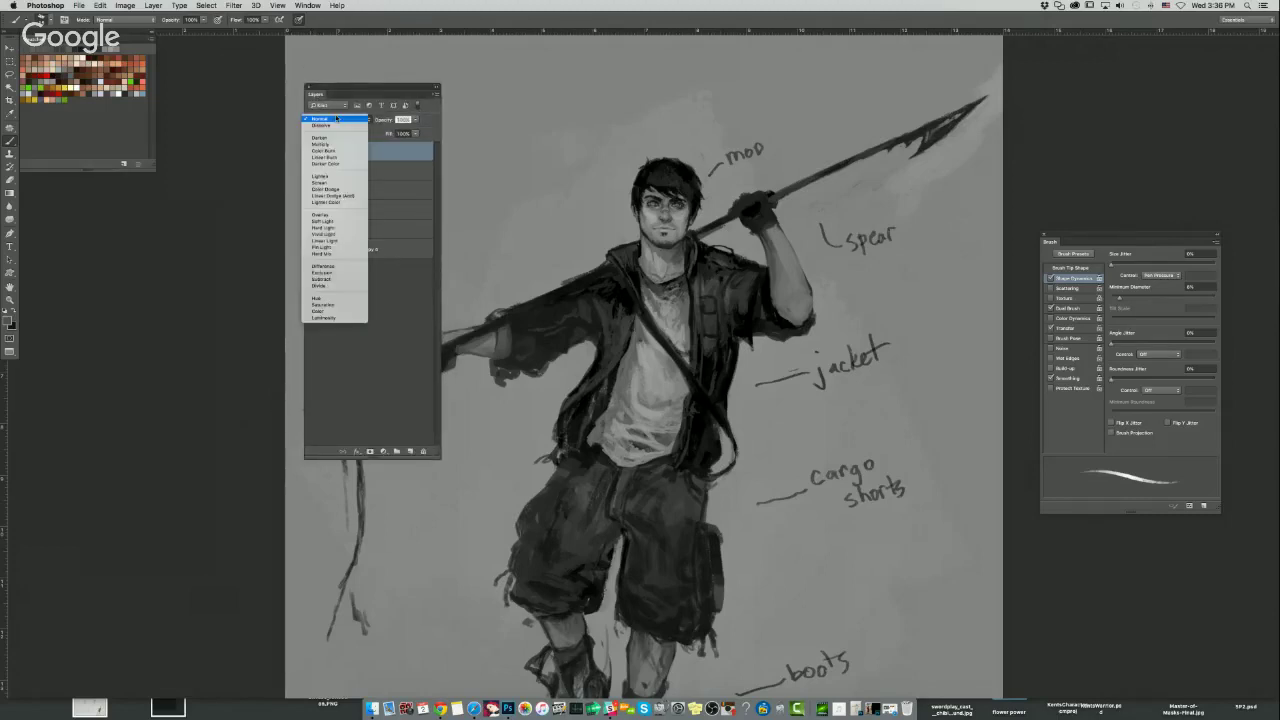
left_click(338, 313)
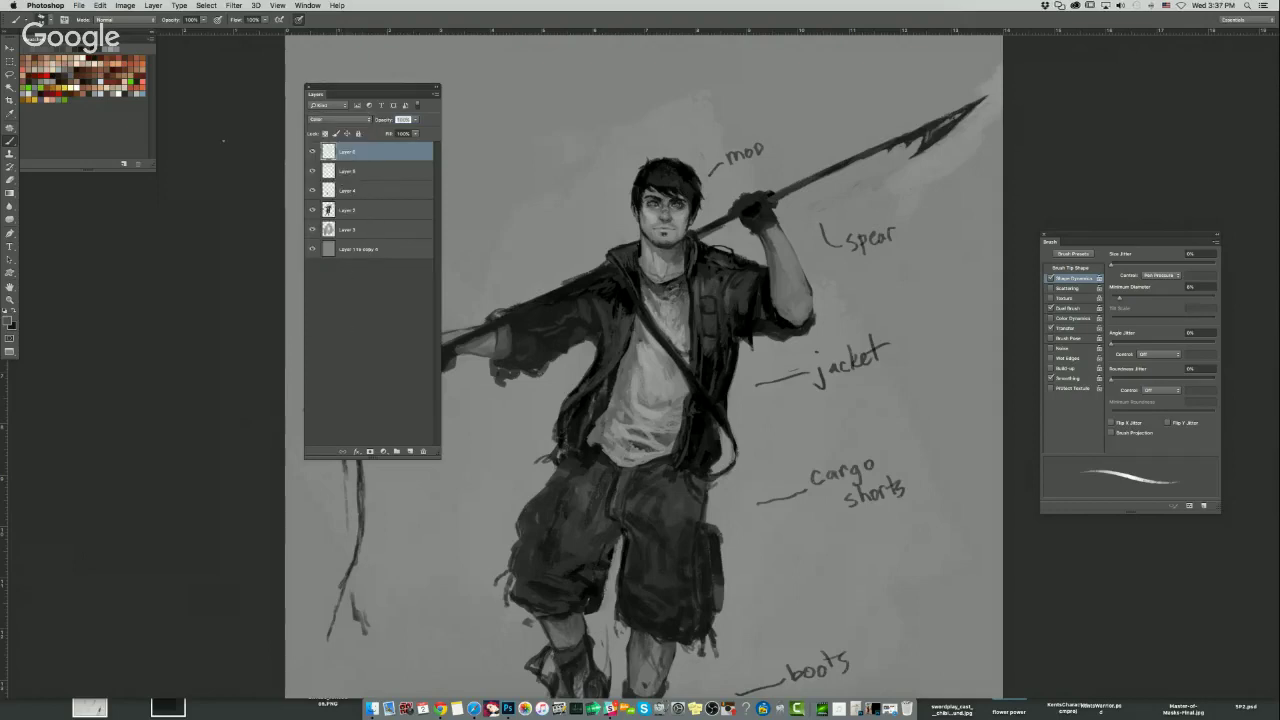
left_click_drag(335, 88, 219, 135)
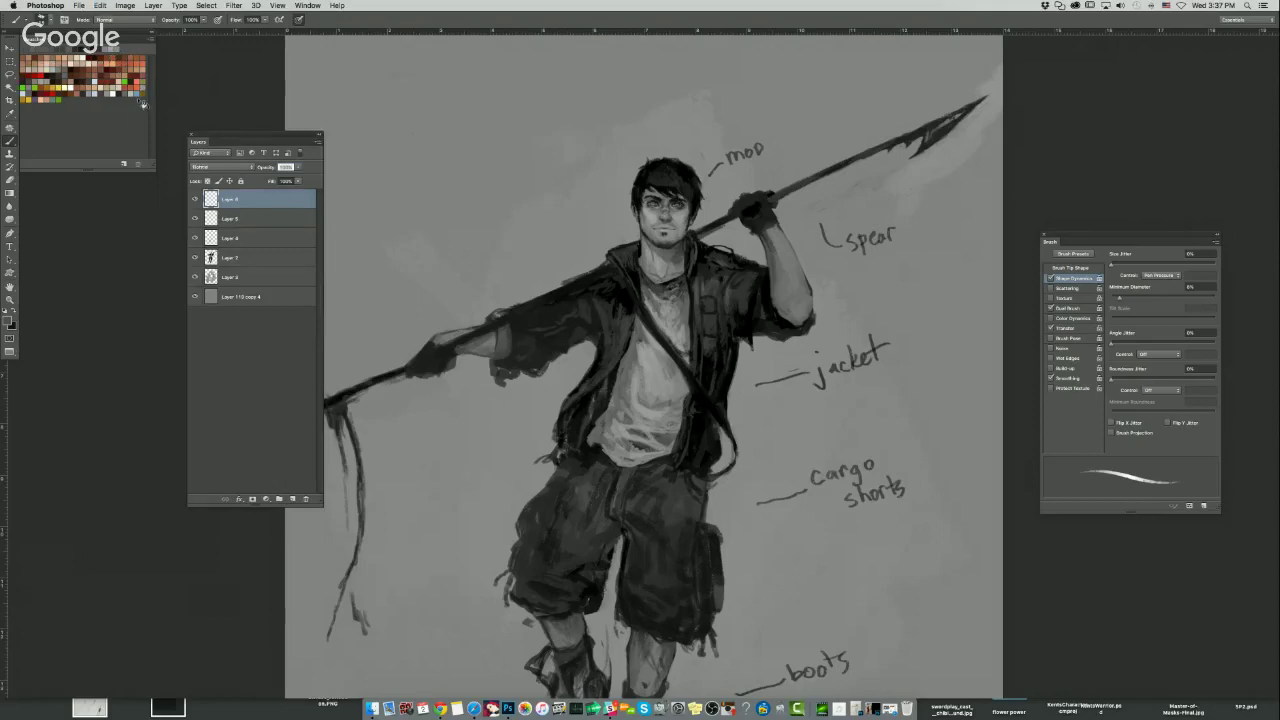
Tint the face, neck and raised forearm with a peach skin tone on the new layer, using the Color blend mode.
left_click(111, 60)
mouse_move(655, 256)
left_mouse_down()
mouse_move(678, 256)
mouse_move(669, 231)
left_mouse_up()
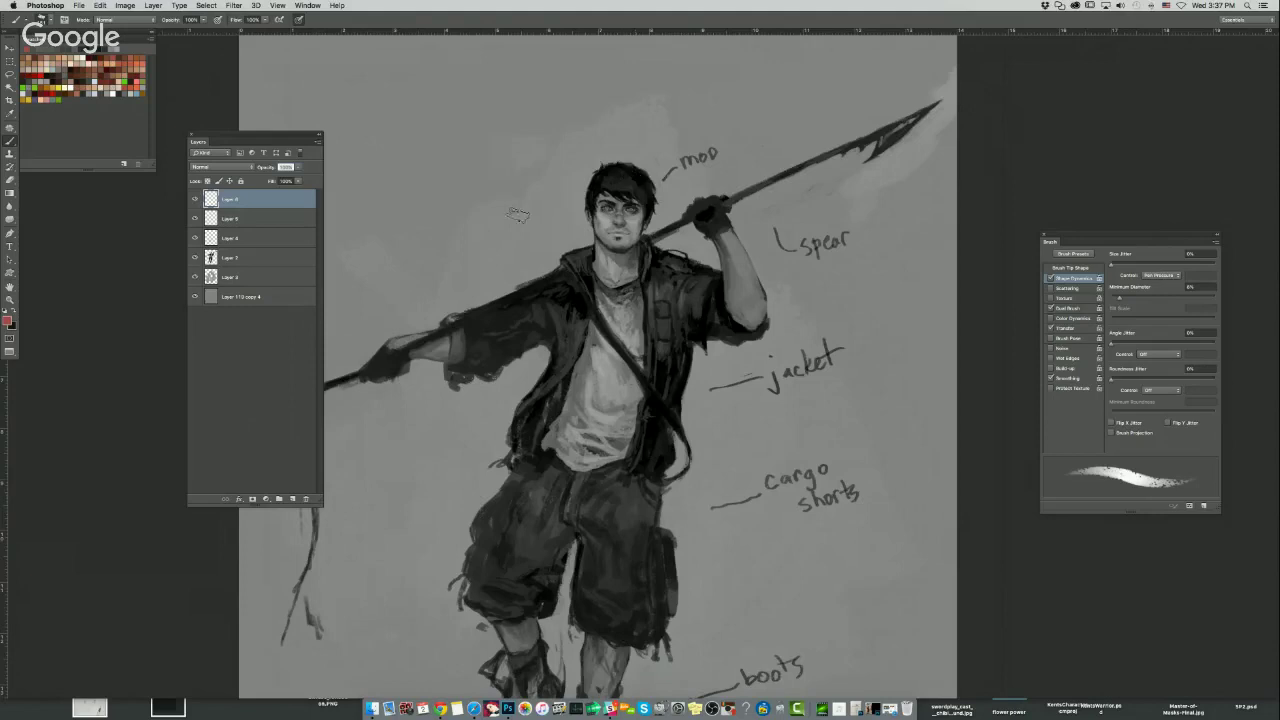
left_click(44, 58)
mouse_move(610, 246)
left_mouse_down()
mouse_move(608, 278)
mouse_move(604, 240)
left_mouse_up()
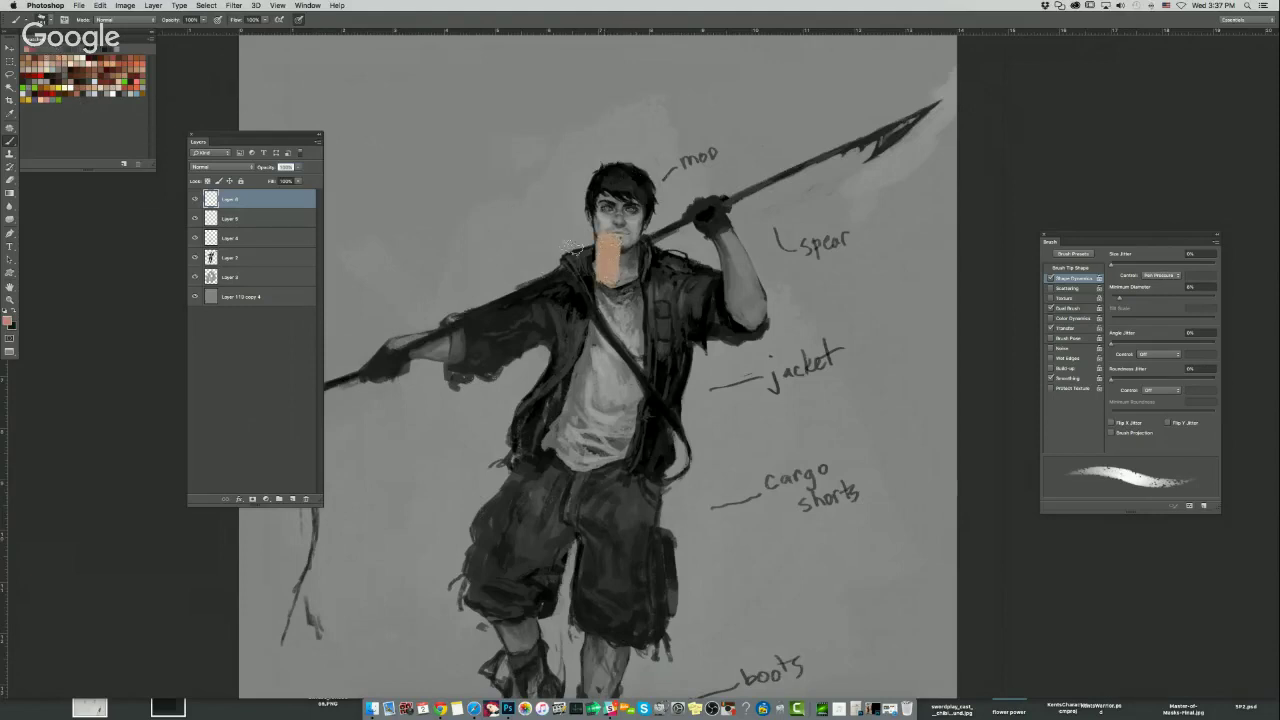
left_click(234, 166)
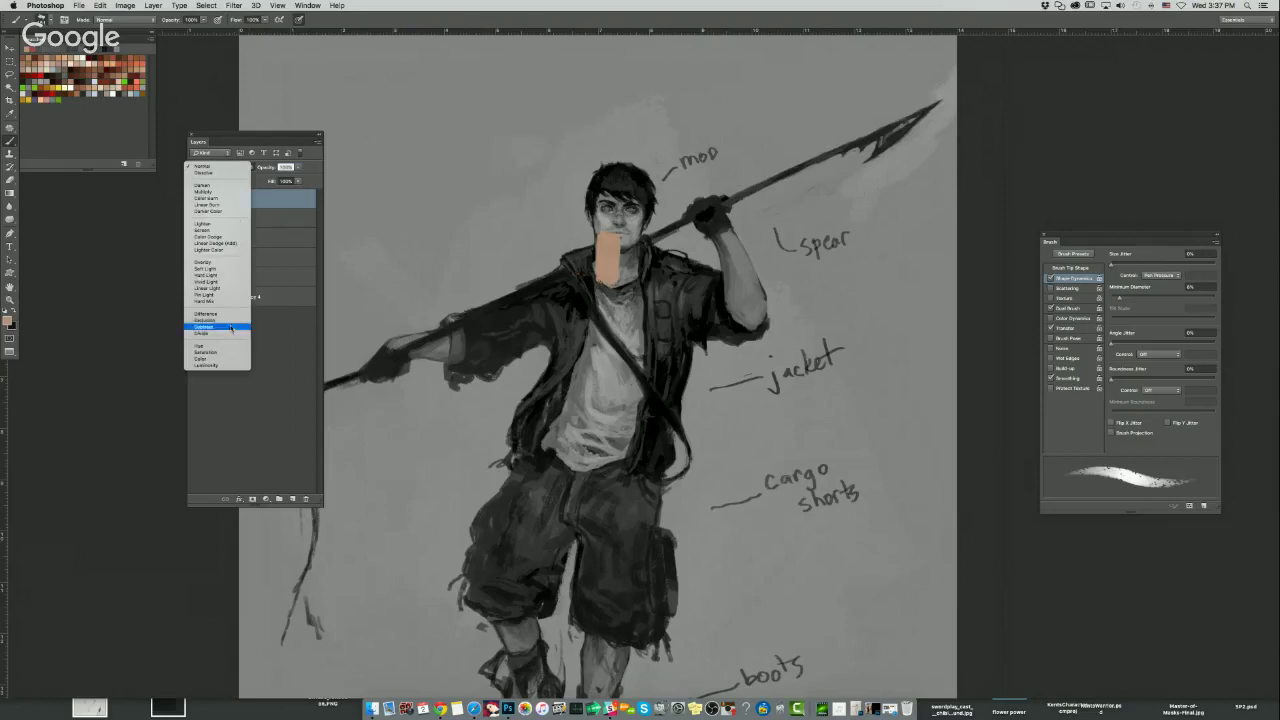
left_click(234, 358)
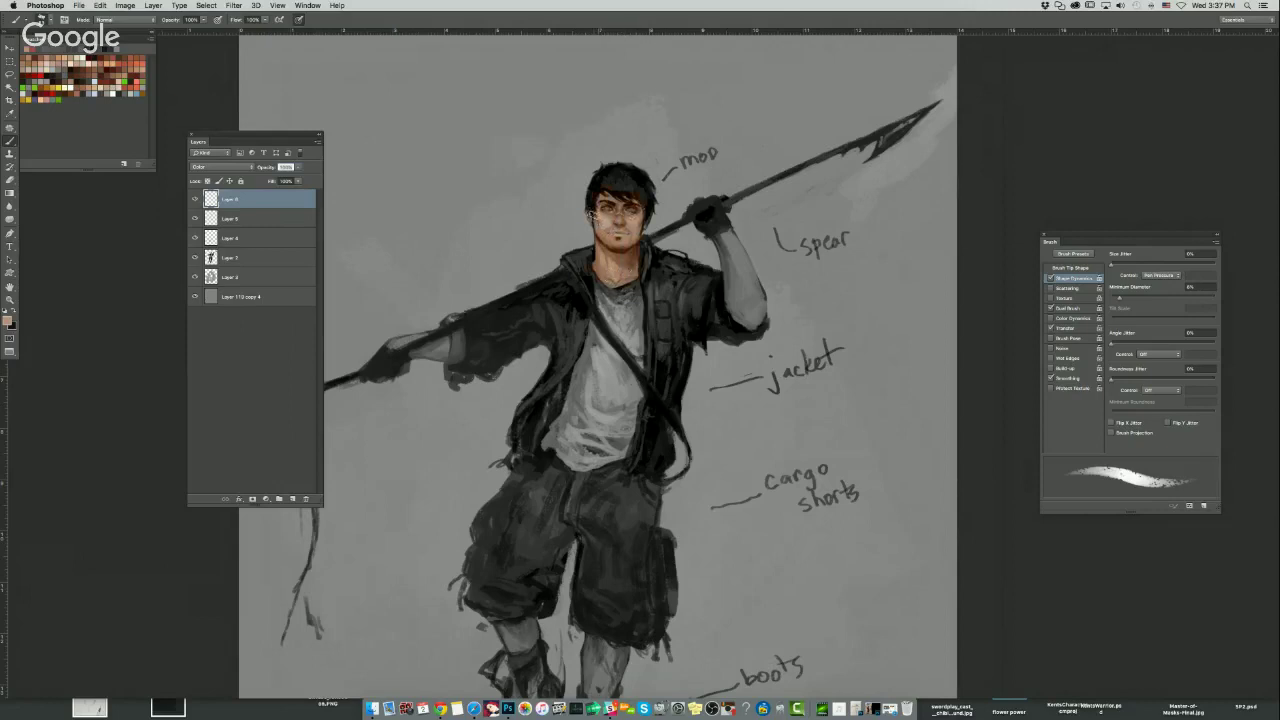
mouse_move(707, 258)
left_mouse_down()
mouse_move(749, 318)
mouse_move(729, 232)
mouse_move(756, 302)
left_mouse_up()
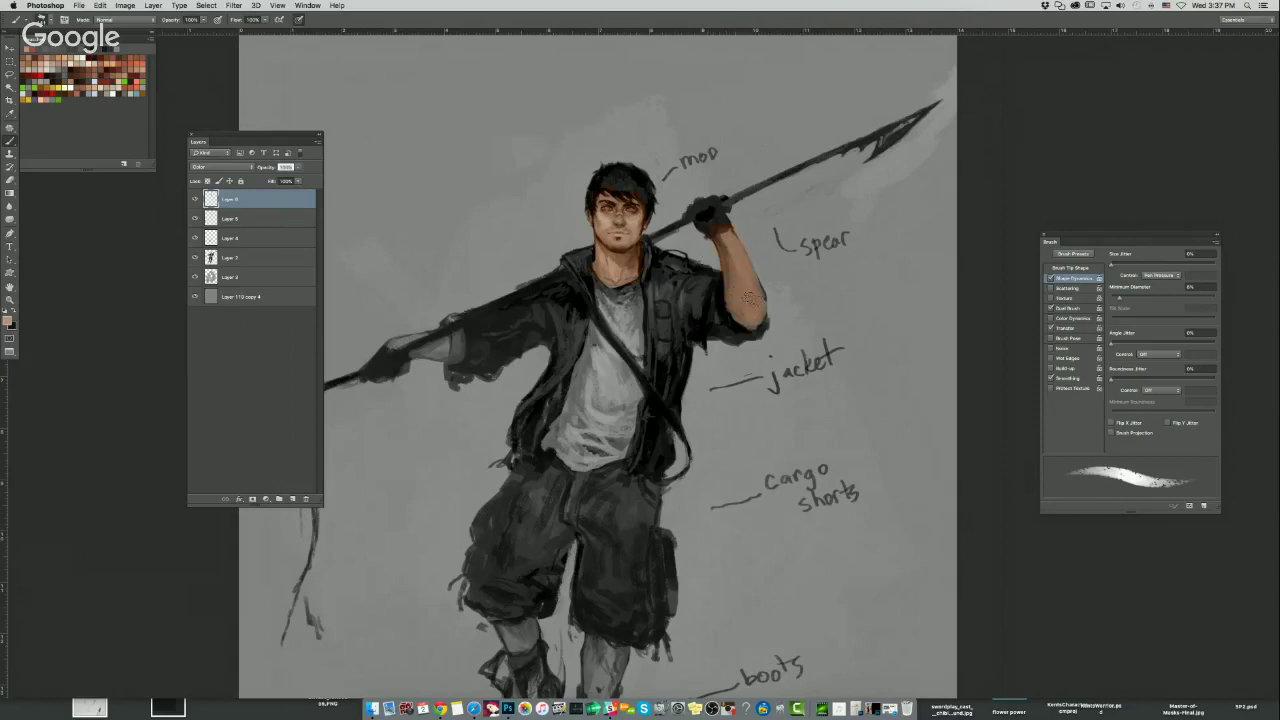
Try a dark brown tint on the jacket and undo it.
left_click(79, 66)
mouse_move(674, 270)
left_mouse_down()
mouse_move(666, 334)
mouse_move(653, 267)
mouse_move(676, 259)
mouse_move(695, 311)
left_mouse_up()
key("super+z")
Try a redder brown on the jacket with the hue shifted to 0 degrees or beyond, and undo the stroke.
left_click(9, 320)
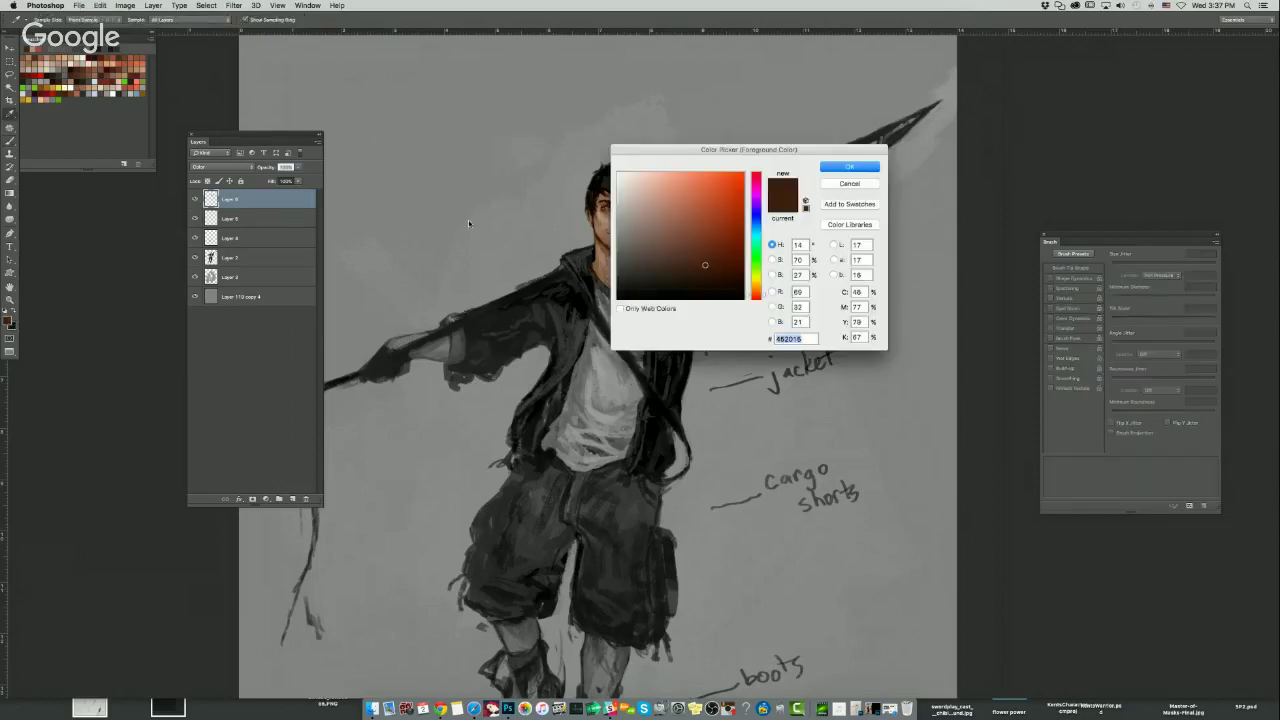
left_click(757, 183)
left_click(758, 178)
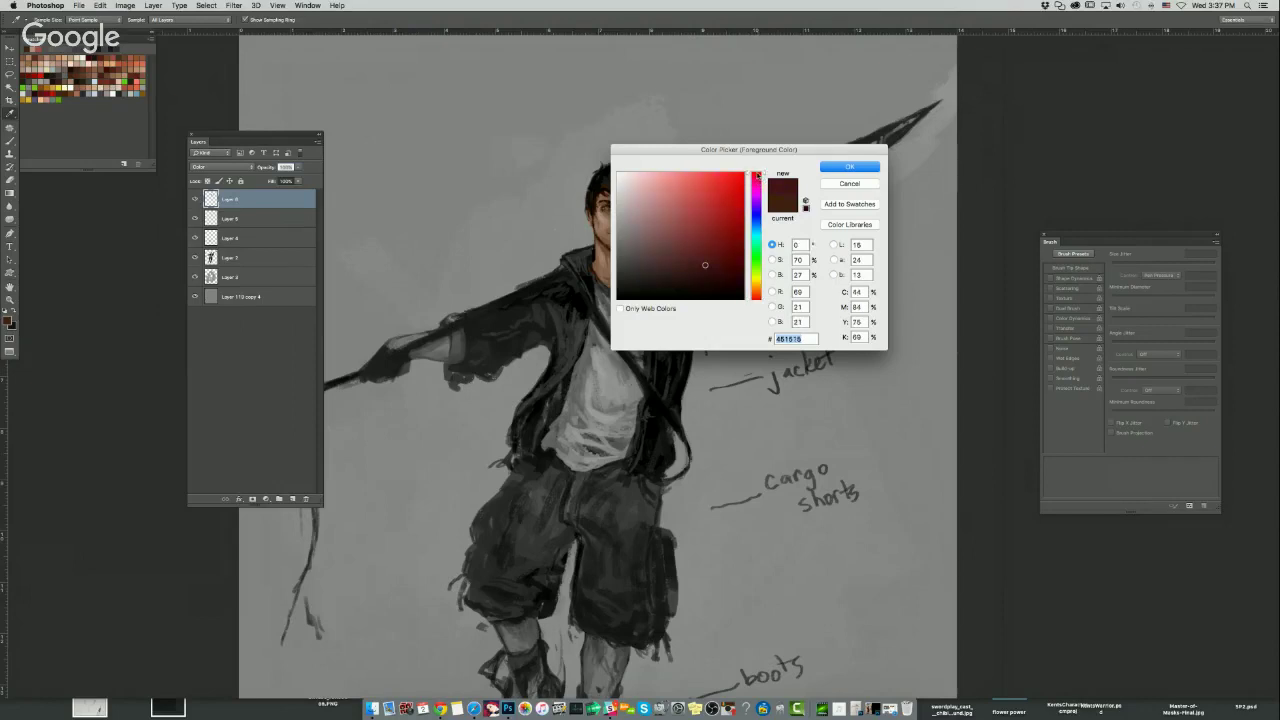
left_click(849, 167)
left_click_drag(660, 302, 656, 255)
key("super+z")
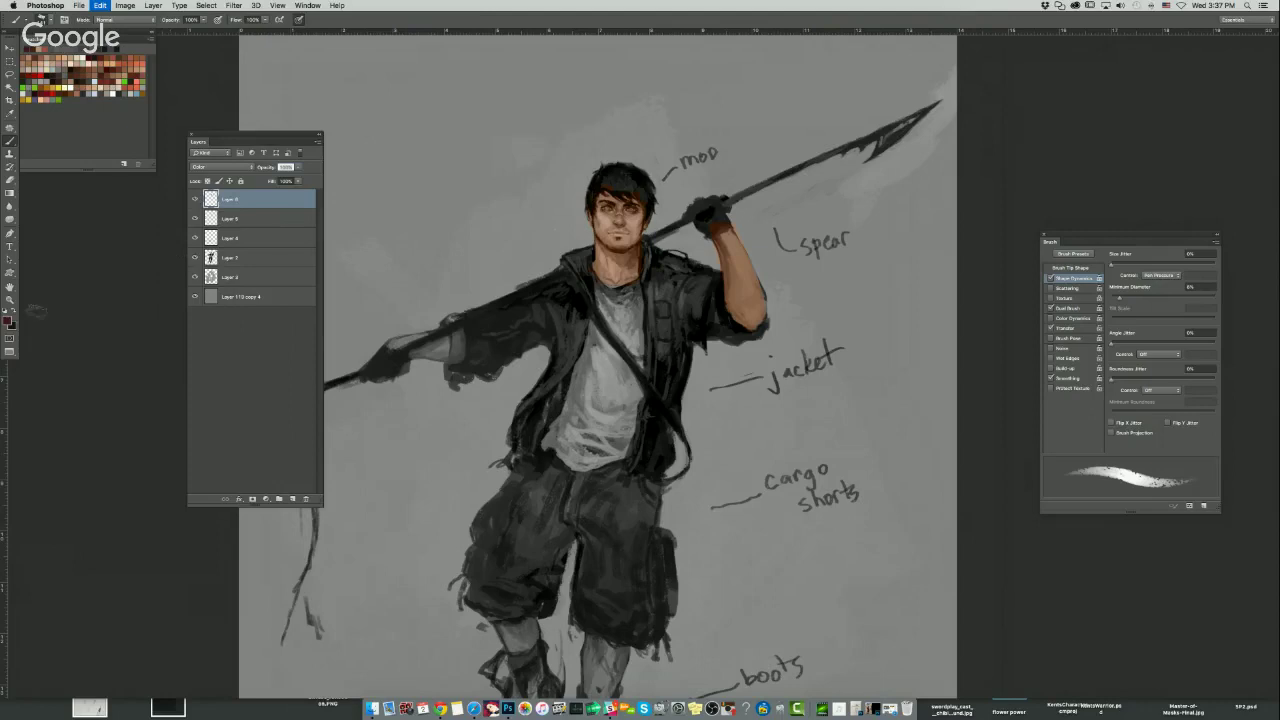
Set the foreground colour to dark reddish brown 392324 and tint the jacket's front panels, shoulders and sleeve with it.
left_click(8, 320)
left_click_drag(706, 268, 666, 268)
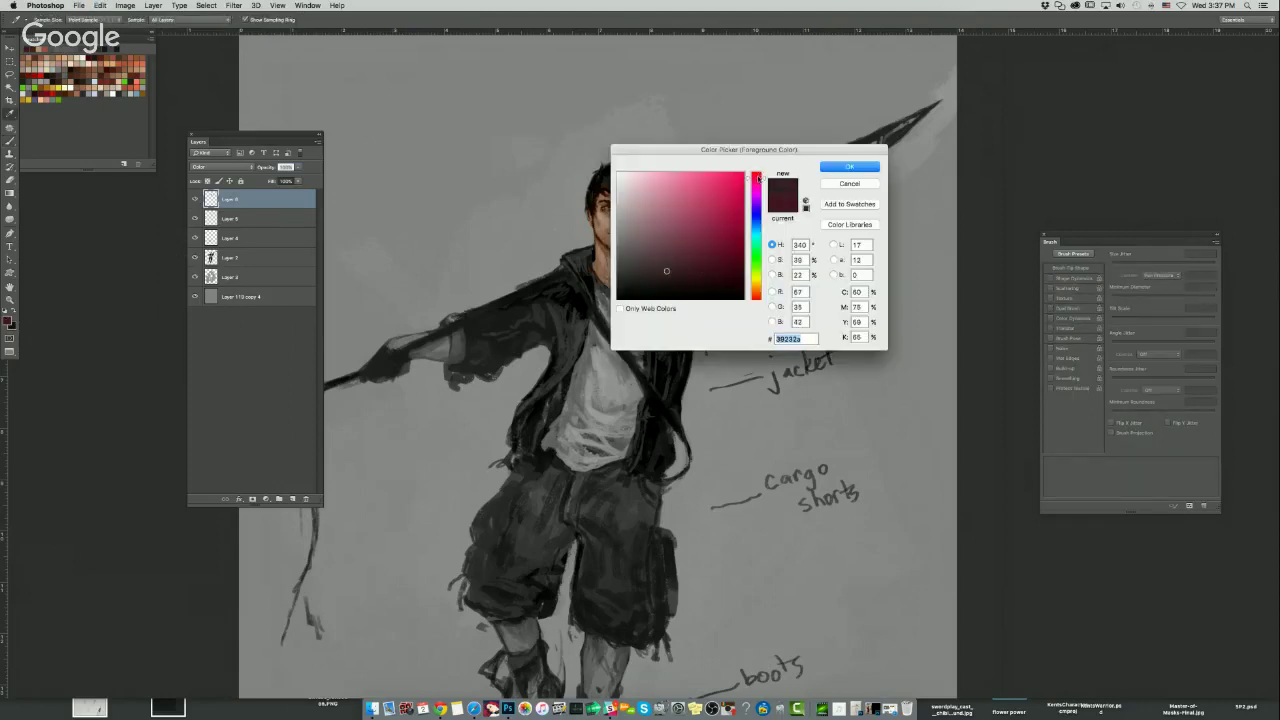
left_click(848, 167)
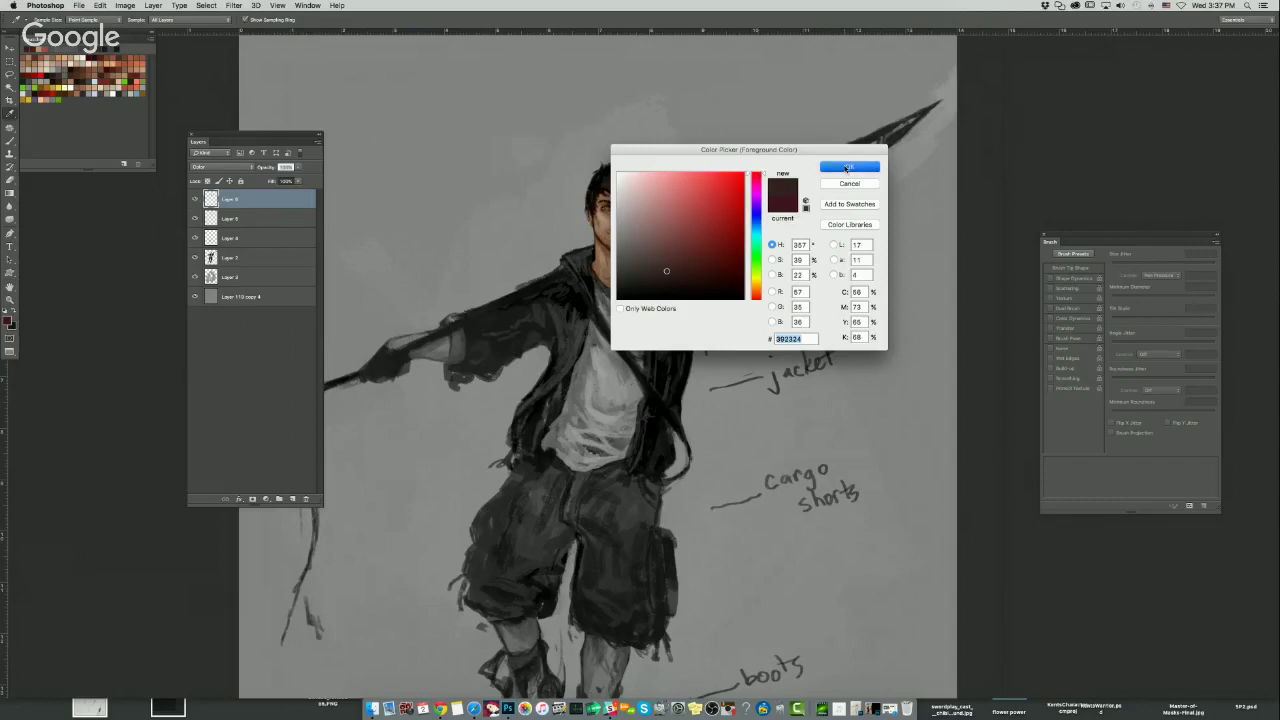
mouse_move(669, 280)
left_mouse_down()
mouse_move(700, 285)
mouse_move(740, 335)
mouse_move(690, 265)
mouse_move(674, 343)
mouse_move(662, 322)
mouse_move(643, 444)
mouse_move(662, 454)
mouse_move(680, 359)
left_mouse_up()
mouse_move(650, 243)
left_mouse_down()
mouse_move(650, 257)
mouse_move(581, 271)
mouse_move(589, 258)
mouse_move(572, 279)
mouse_move(560, 358)
mouse_move(562, 315)
mouse_move(542, 317)
left_mouse_up()
mouse_move(515, 399)
left_mouse_down()
mouse_move(548, 379)
mouse_move(524, 422)
mouse_move(533, 430)
mouse_move(543, 354)
mouse_move(487, 360)
mouse_move(458, 320)
left_mouse_up()
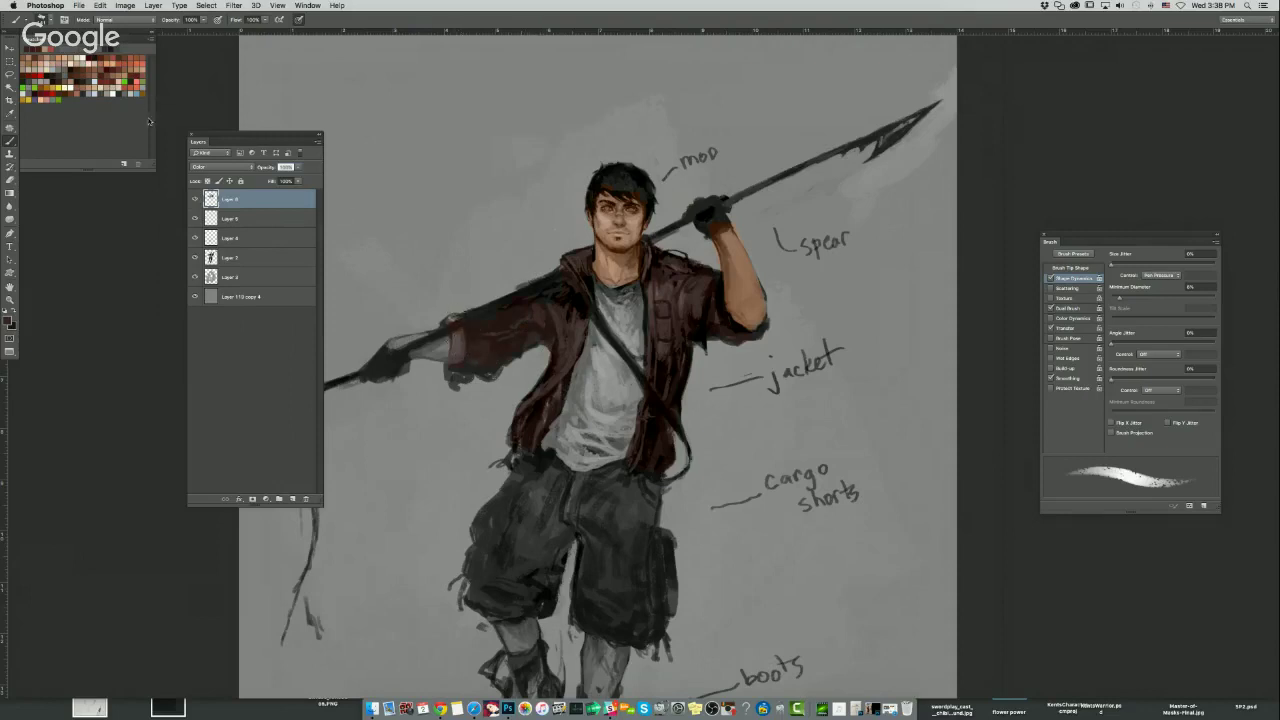
Tint the outstretched forearm with the peach skin tone and the hair with a dark brown swatch.
left_click(47, 54)
mouse_move(410, 344)
left_mouse_down()
mouse_move(465, 336)
mouse_move(392, 344)
left_mouse_up()
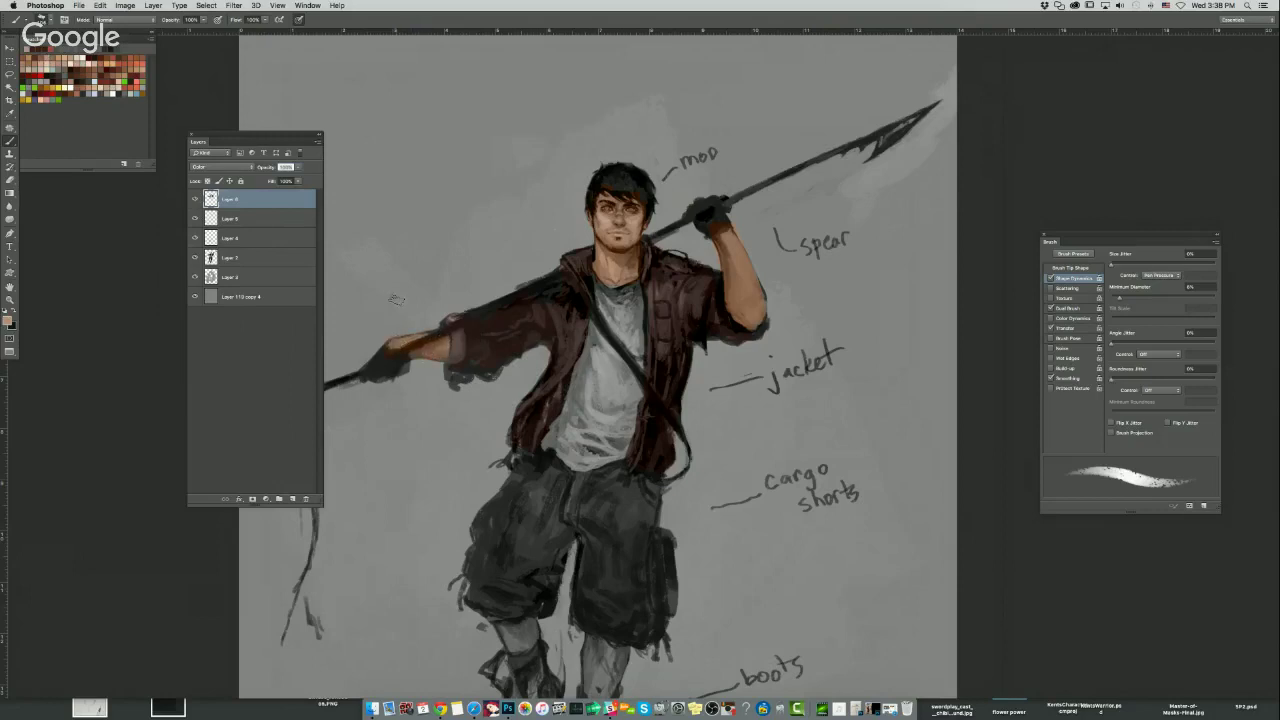
left_click(82, 75)
mouse_move(629, 187)
left_mouse_down()
mouse_move(644, 194)
mouse_move(605, 173)
mouse_move(608, 226)
left_mouse_up()
Sample a skin tone from the neck and tint the skin along the shirt's neckline.
left_click(624, 197, "alt")
scroll(572, 187, "up", 3)
scroll(620, 210, "up", 2)
left_click(607, 421, "alt")
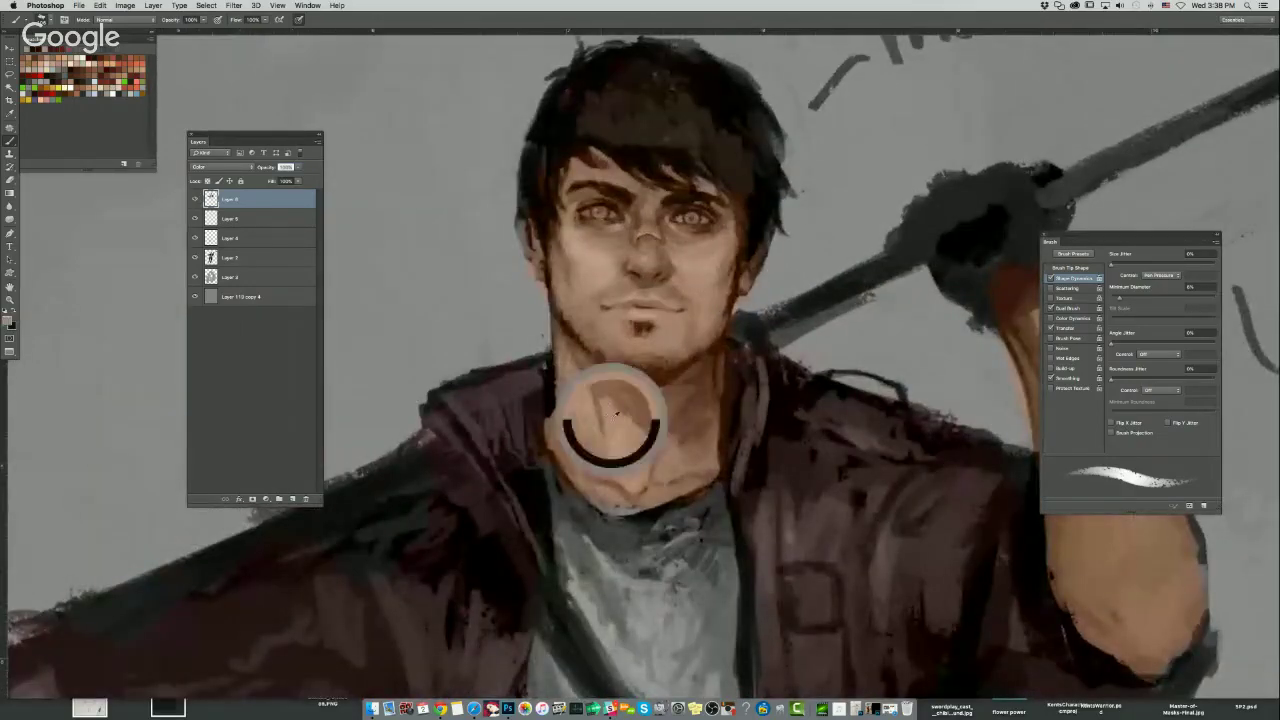
left_click_drag(604, 498, 683, 497)
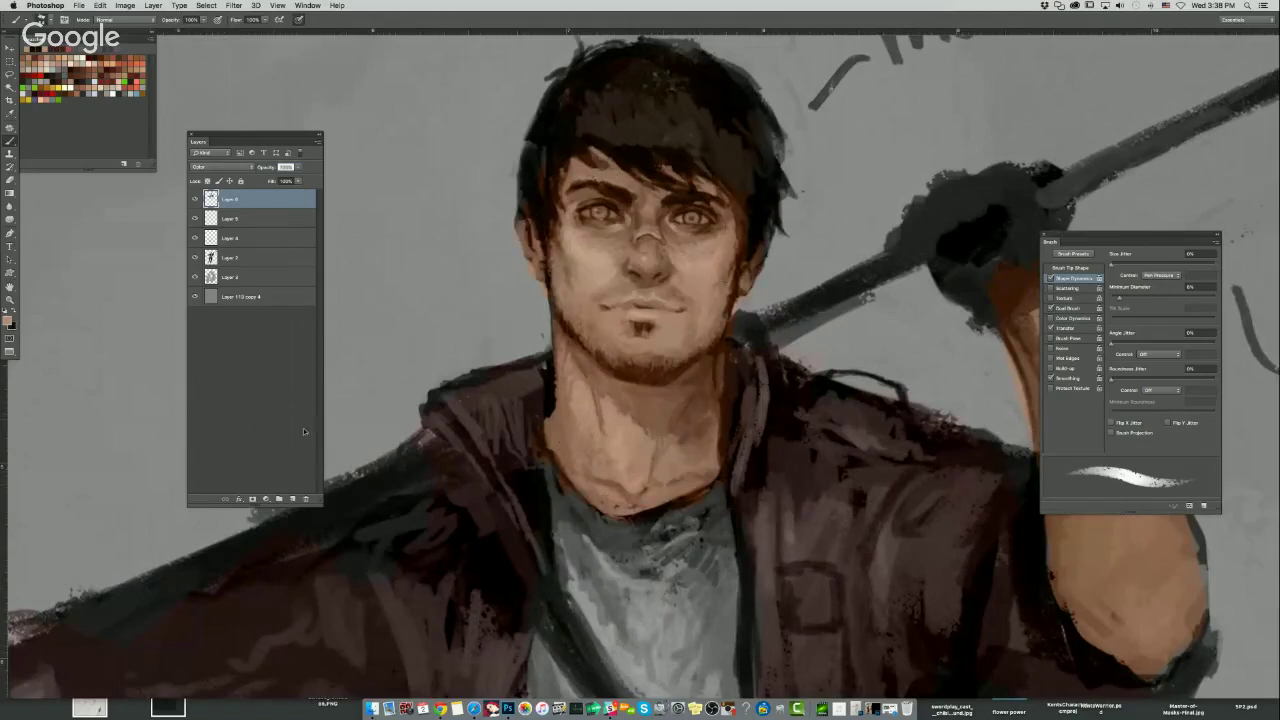
Add a new layer at the top of the stack and set its blend mode to Color.
left_click(292, 498)
left_click_drag(529, 224, 497, 264)
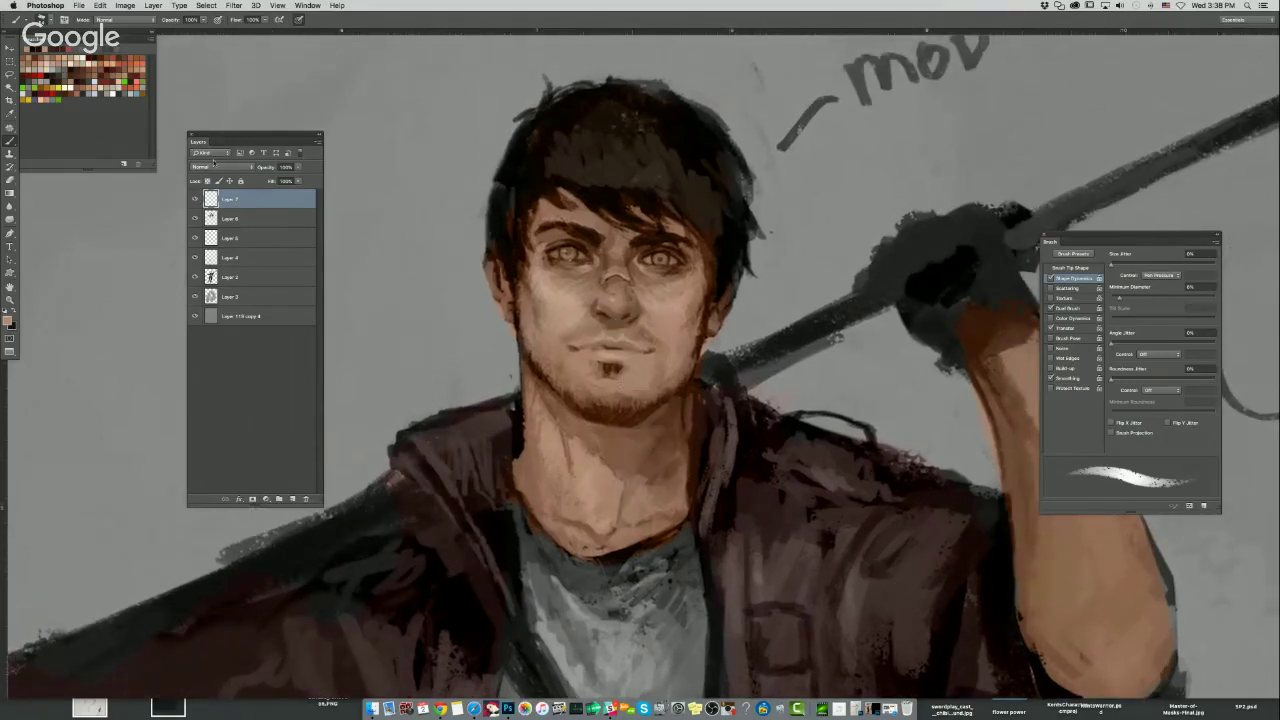
left_click(218, 168)
left_click(218, 168)
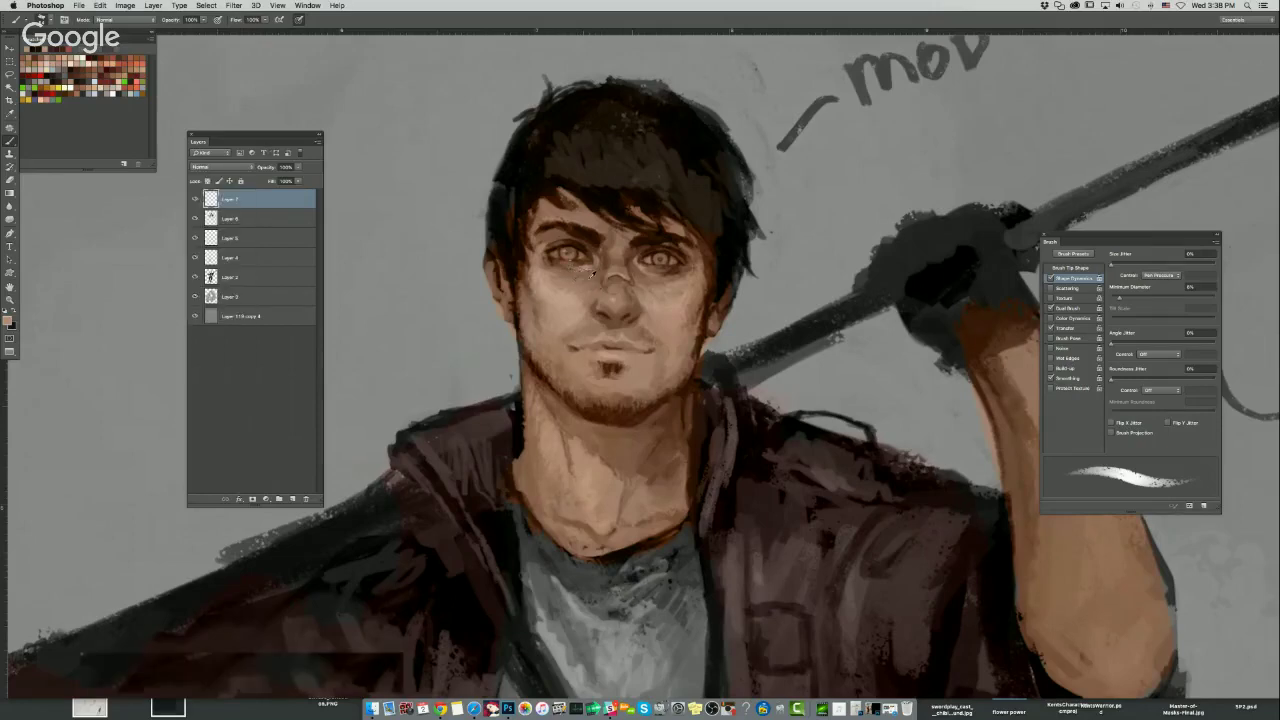
left_click_drag(586, 280, 590, 272)
left_click(222, 167)
left_click(220, 349)
Neutralise the whites of both eyes with a gray sampled from the background.
mouse_move(582, 232)
left_mouse_down()
mouse_move(522, 224)
mouse_move(577, 230)
left_mouse_up()
left_click(352, 146, "alt")
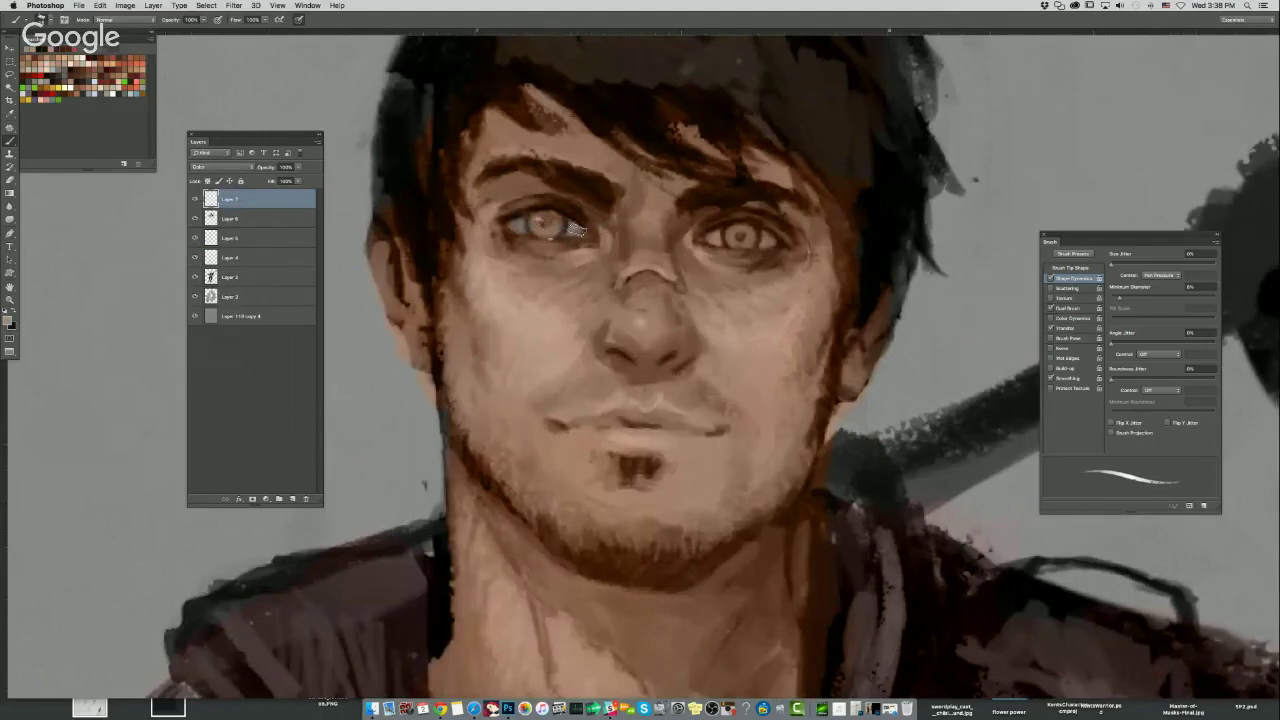
mouse_move(712, 234)
left_mouse_down()
mouse_move(774, 244)
mouse_move(756, 236)
left_mouse_up()
Set the foreground colour to pale blue d9e4e5 and tint both irises with it.
left_click(10, 322)
left_click(623, 185)
left_click(757, 237)
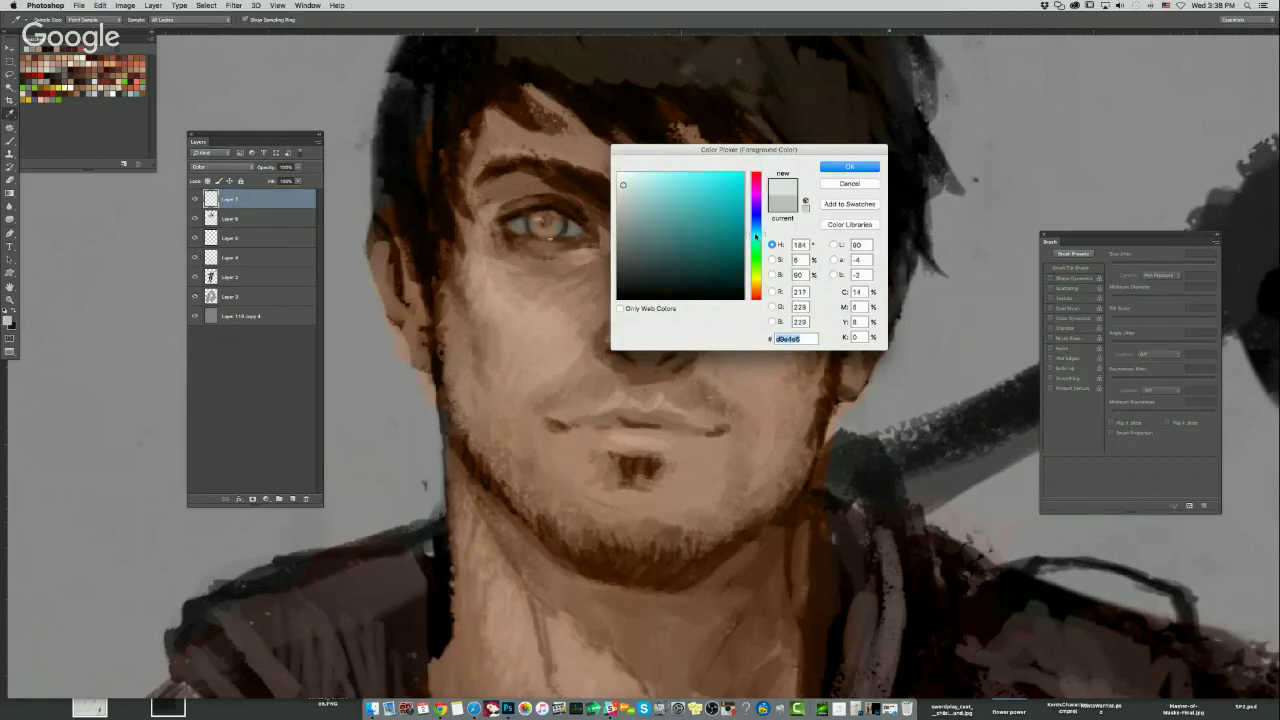
left_click(826, 166)
left_click_drag(545, 217, 532, 224)
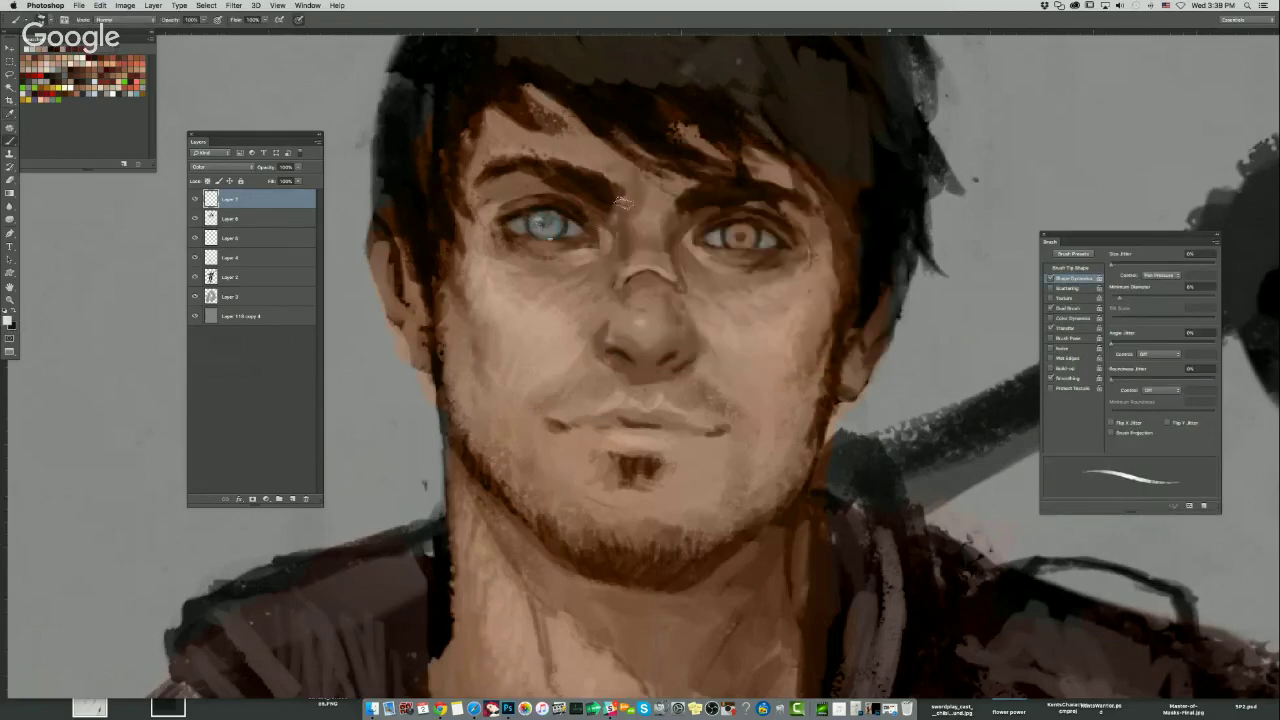
mouse_move(740, 240)
left_mouse_down()
mouse_move(752, 222)
mouse_move(750, 252)
mouse_move(734, 248)
left_mouse_up()
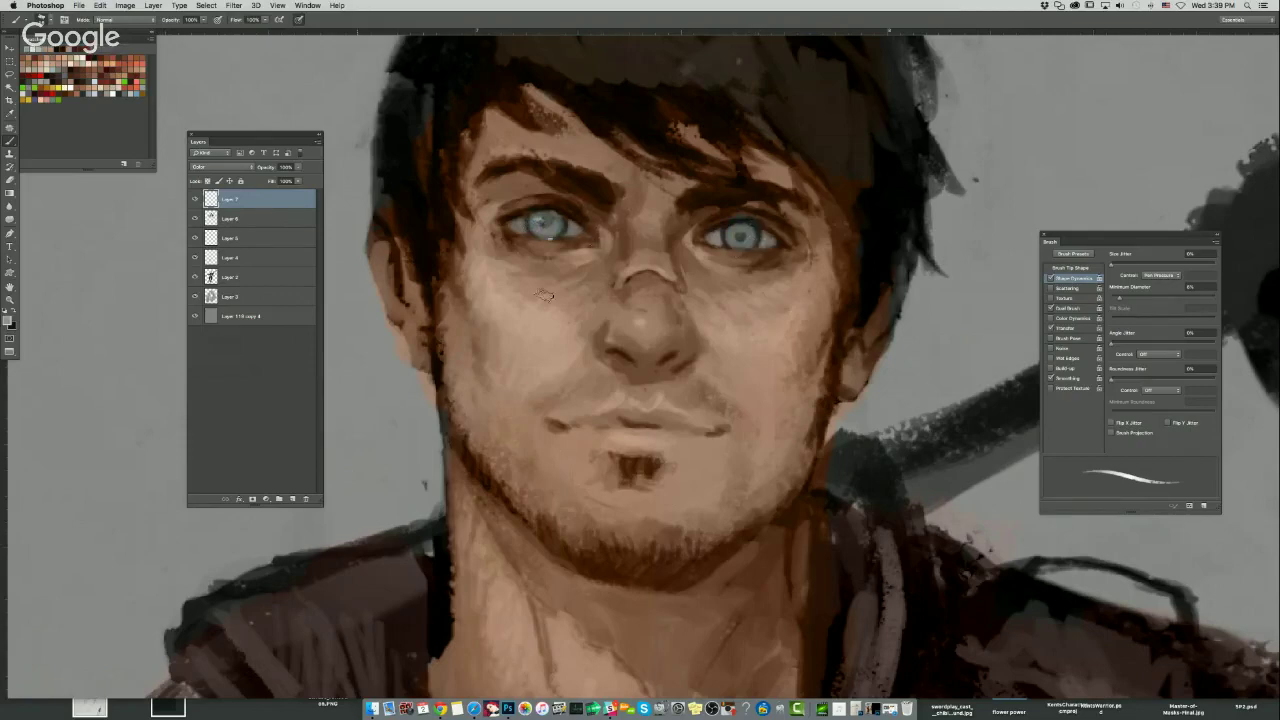
Tint the strip across the bridge of the nose with neutral gray and check the face from farther out.
mouse_move(617, 280)
left_mouse_down()
mouse_move(648, 255)
mouse_move(619, 281)
mouse_move(652, 262)
mouse_move(678, 288)
mouse_move(632, 283)
left_mouse_up()
scroll(646, 296, "down", 5)
scroll(640, 300, "up", 3)
scroll(627, 316, "down", 2)
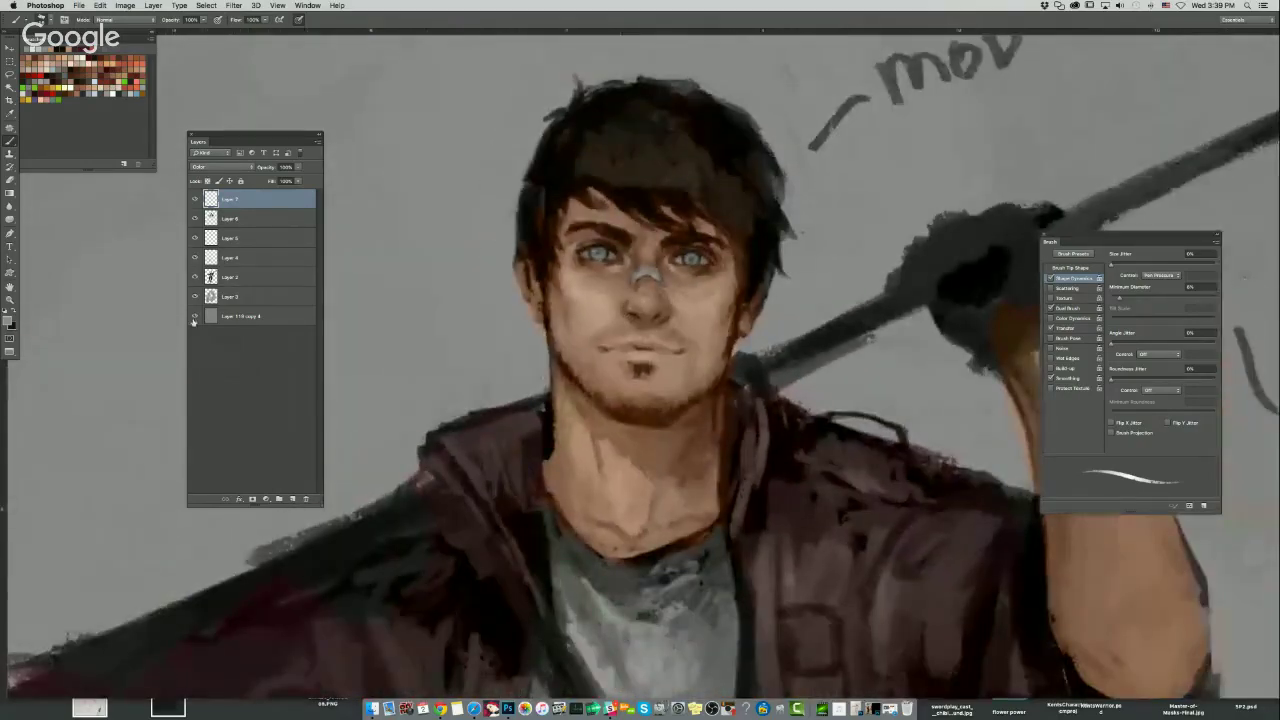
Add another layer at the top of the stack and set its blend mode to Soft Light.
left_click(292, 498)
left_click(228, 168)
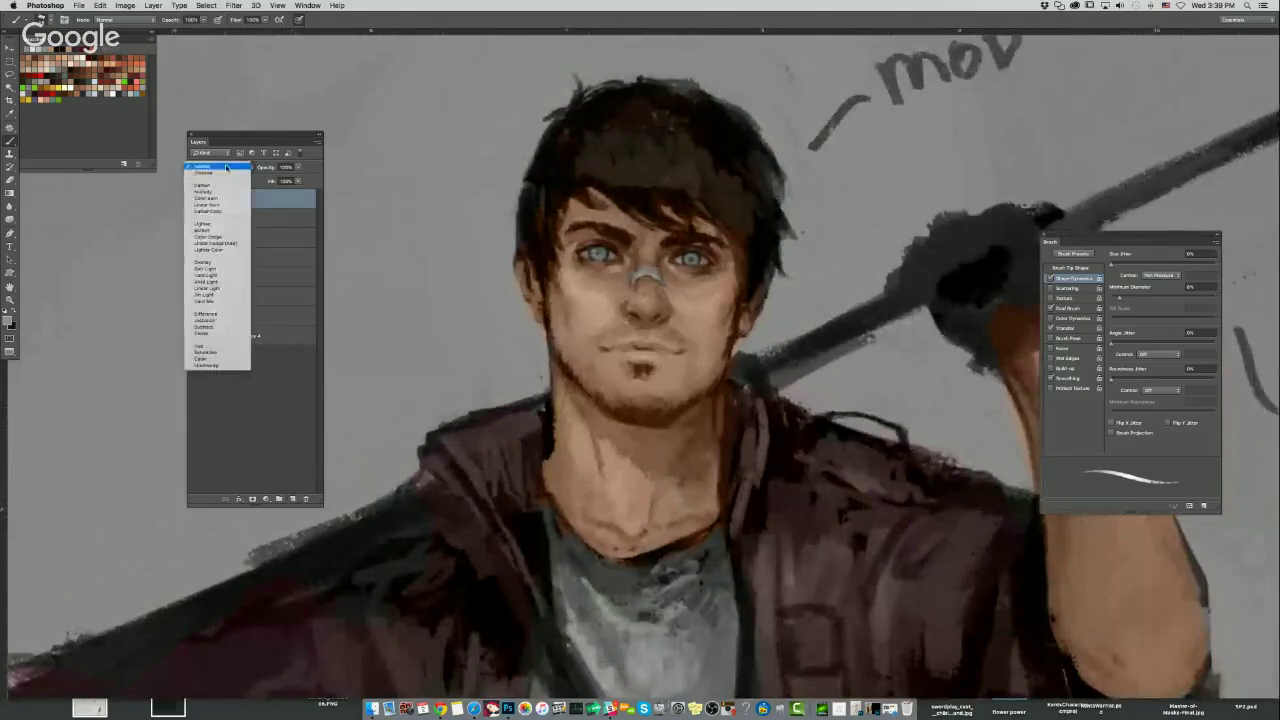
left_click(235, 262)
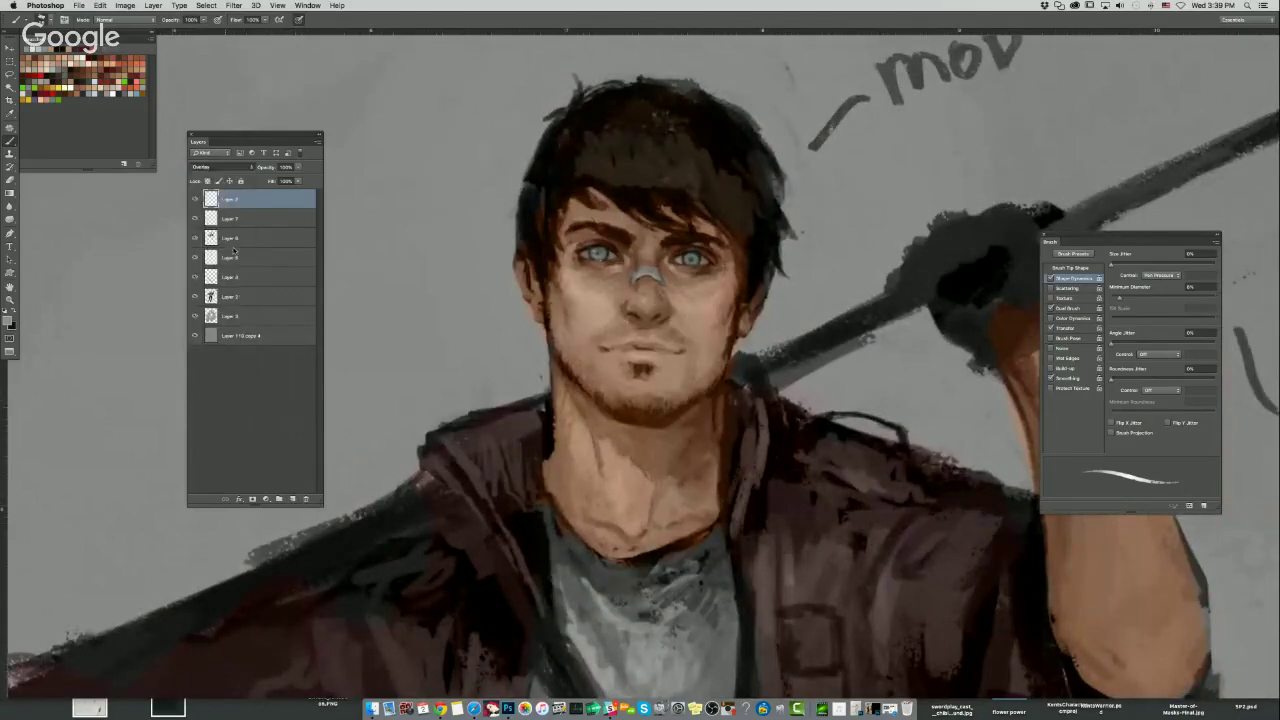
left_click(232, 167)
left_click(230, 174)
Glaze red over the cheeks, nose and eye area on the Soft Light layer and erase the excess from the face.
left_click(48, 67)
left_click_drag(572, 307, 588, 307)
mouse_move(556, 262)
left_mouse_down()
mouse_move(580, 325)
mouse_move(591, 290)
mouse_move(602, 302)
mouse_move(627, 262)
mouse_move(644, 289)
mouse_move(662, 291)
mouse_move(655, 266)
mouse_move(678, 288)
left_mouse_up()
mouse_move(684, 240)
left_mouse_down()
mouse_move(701, 307)
mouse_move(715, 304)
mouse_move(715, 346)
mouse_move(608, 350)
mouse_move(663, 346)
mouse_move(633, 352)
mouse_move(658, 370)
mouse_move(618, 345)
mouse_move(672, 355)
left_mouse_up()
key("e")
mouse_move(592, 316)
left_mouse_down()
mouse_move(594, 286)
mouse_move(617, 295)
mouse_move(649, 266)
mouse_move(659, 292)
mouse_move(708, 288)
left_mouse_up()
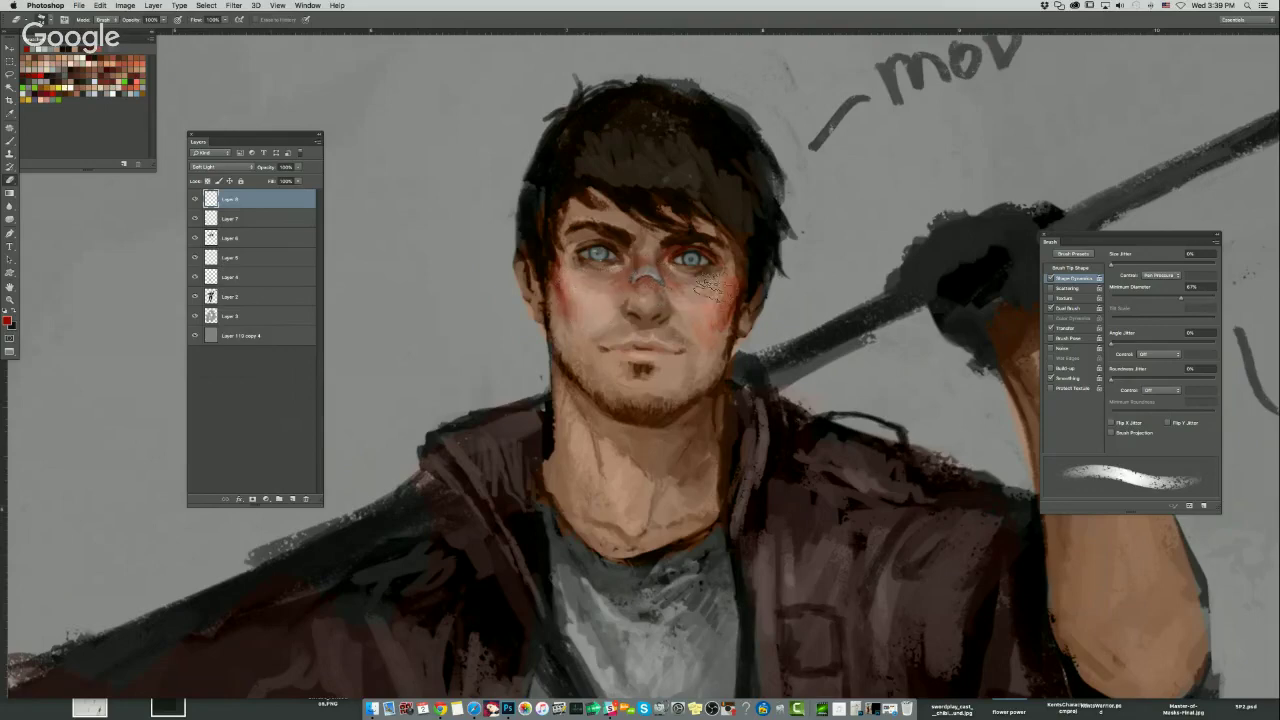
Try a strong red glaze on the lips and undo it.
key("b")
left_click_drag(620, 350, 682, 354)
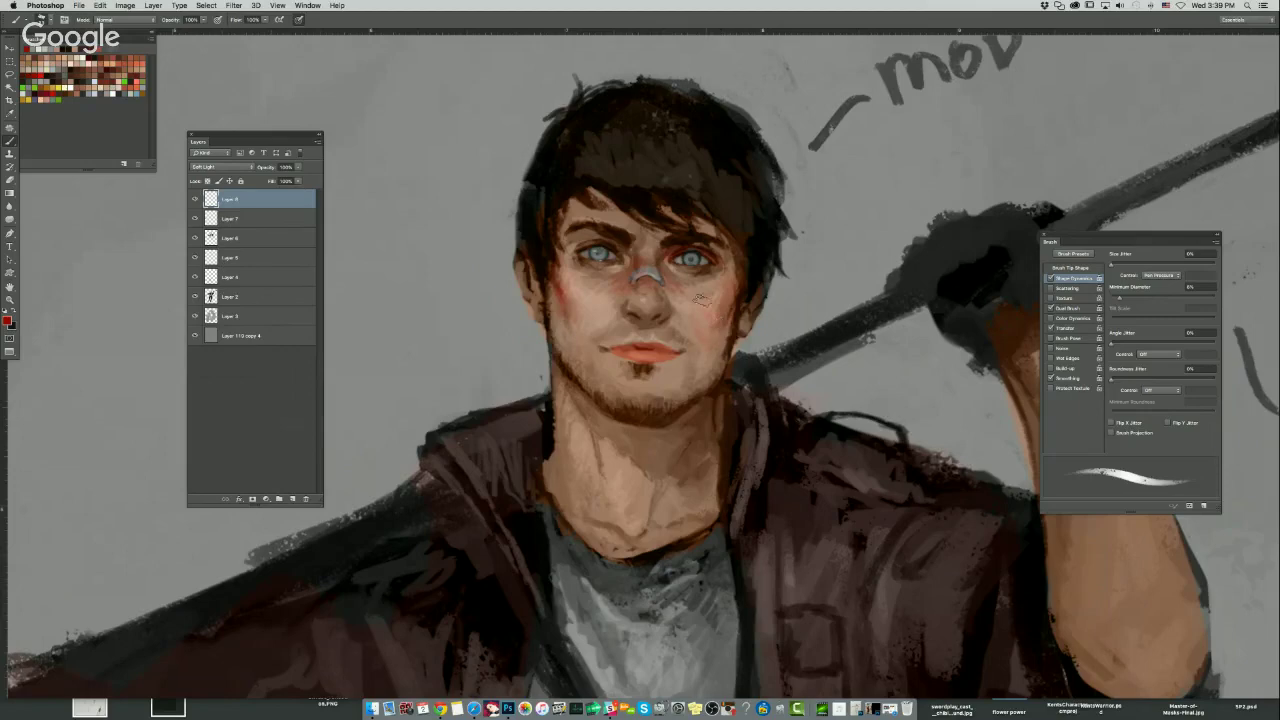
key("super+z")
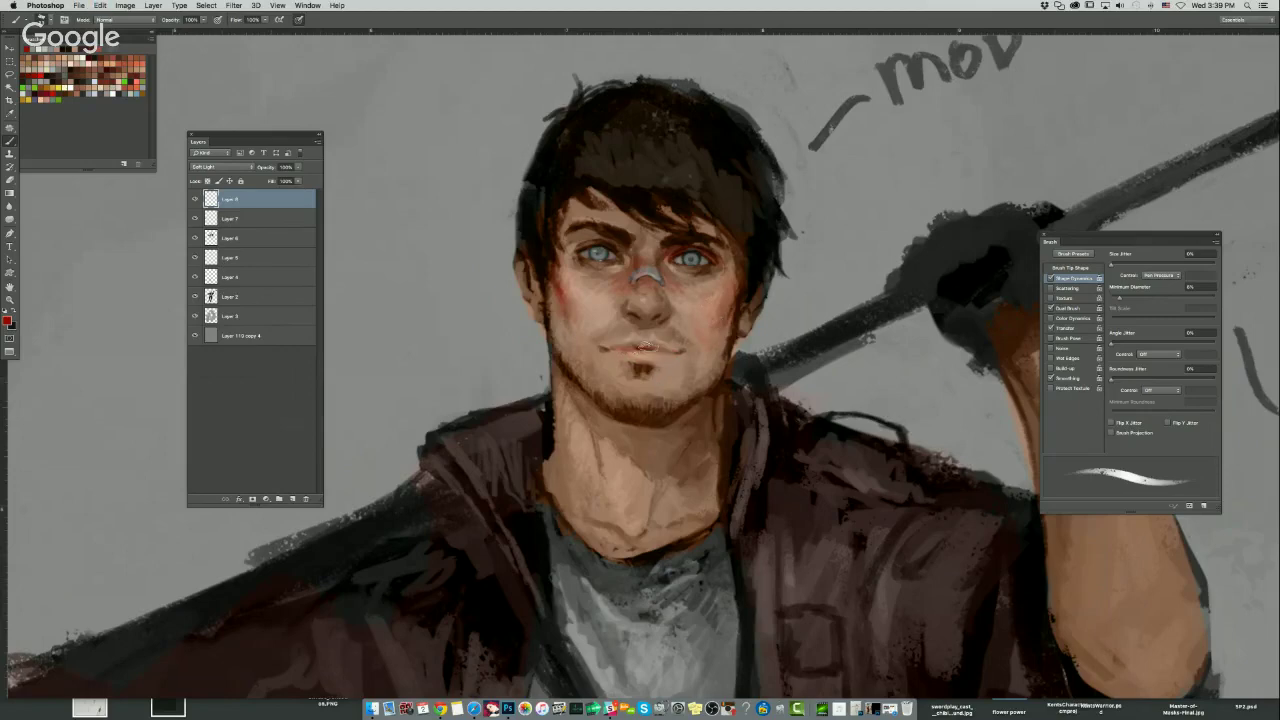
Build up red along the side of the face and warm the shadows under the jaw with a sampled brown.
left_click_drag(567, 308, 568, 310)
left_click_drag(546, 266, 546, 340)
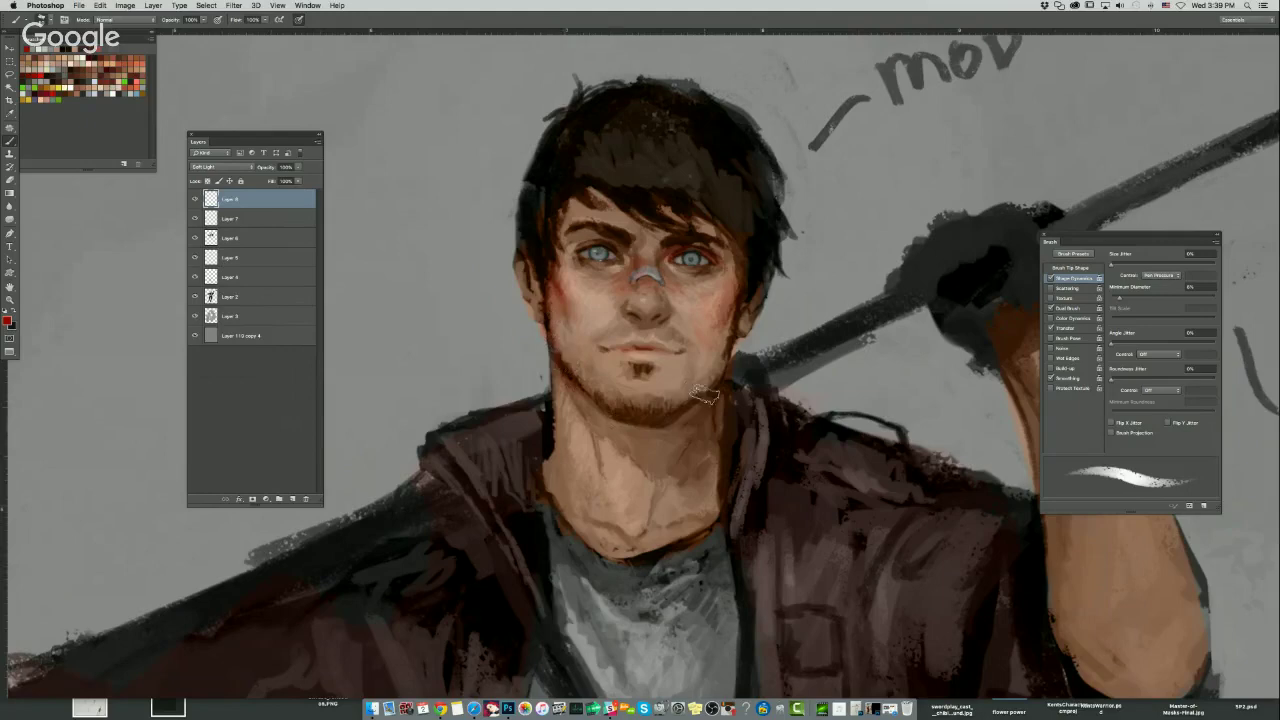
mouse_move(678, 424)
left_mouse_down()
mouse_move(714, 440)
mouse_move(688, 400)
mouse_move(680, 448)
mouse_move(667, 450)
left_mouse_up()
left_click(697, 423, "alt")
left_click_drag(728, 346, 670, 350)
Resize the brush and glaze the sampled brown around both eyes and across the forehead below the hairline.
key("bracketleft")
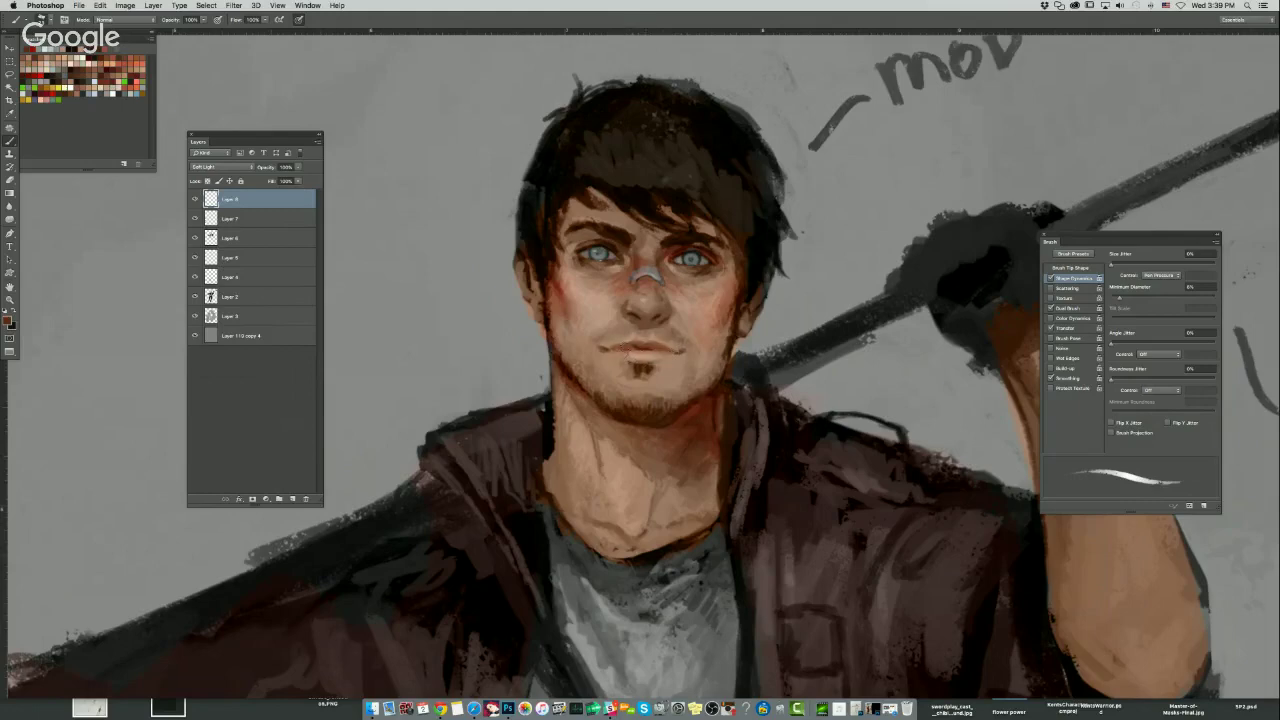
key("bracketright")
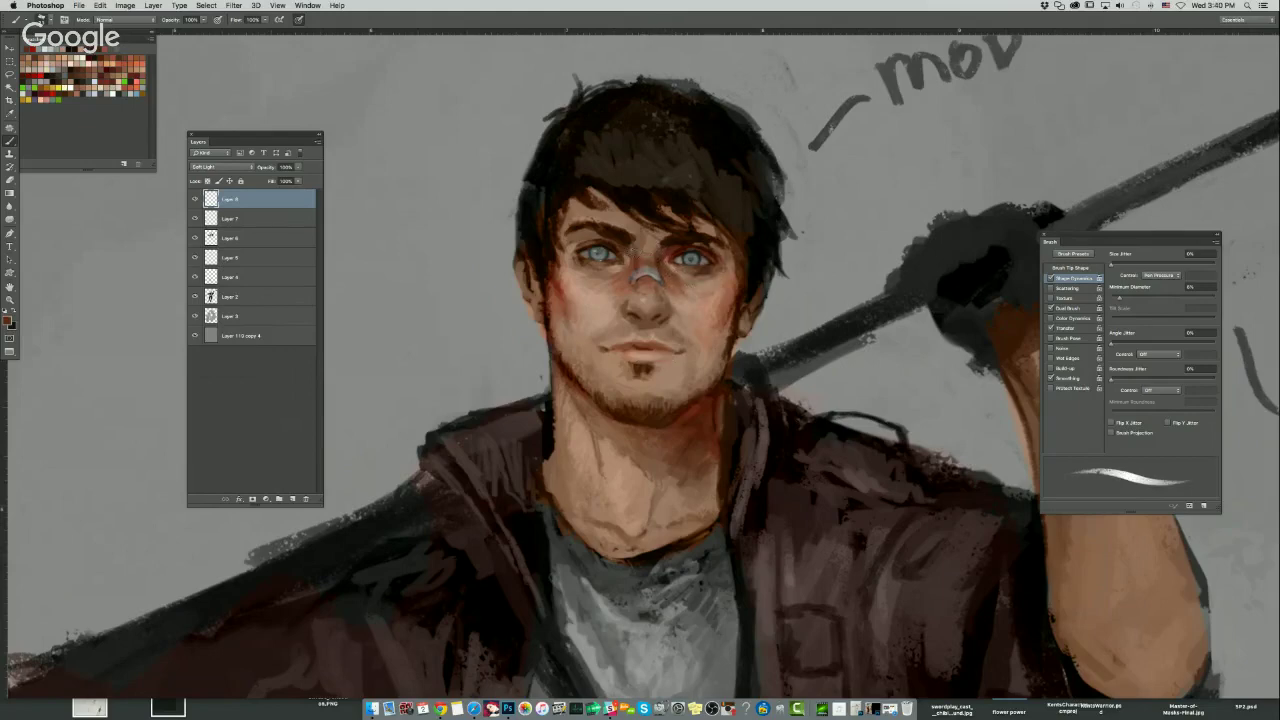
key("bracketright")
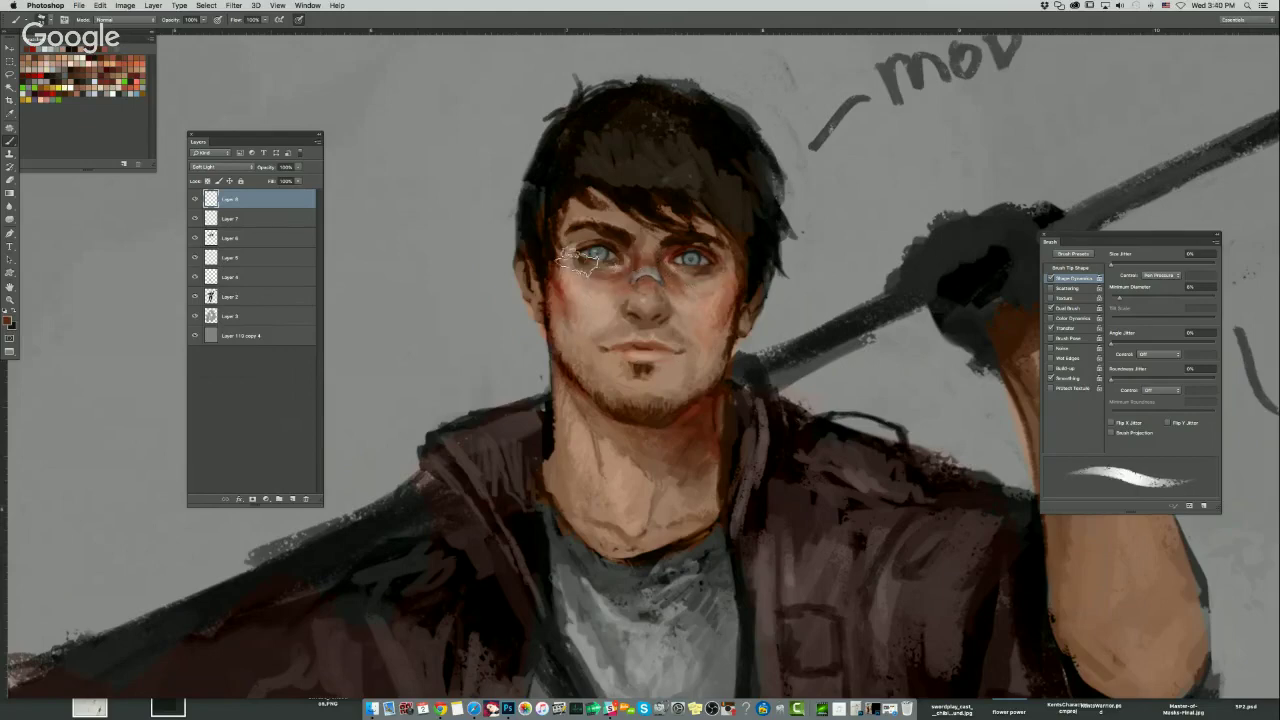
mouse_move(578, 258)
left_mouse_down()
mouse_move(660, 254)
mouse_move(732, 274)
mouse_move(740, 262)
left_mouse_up()
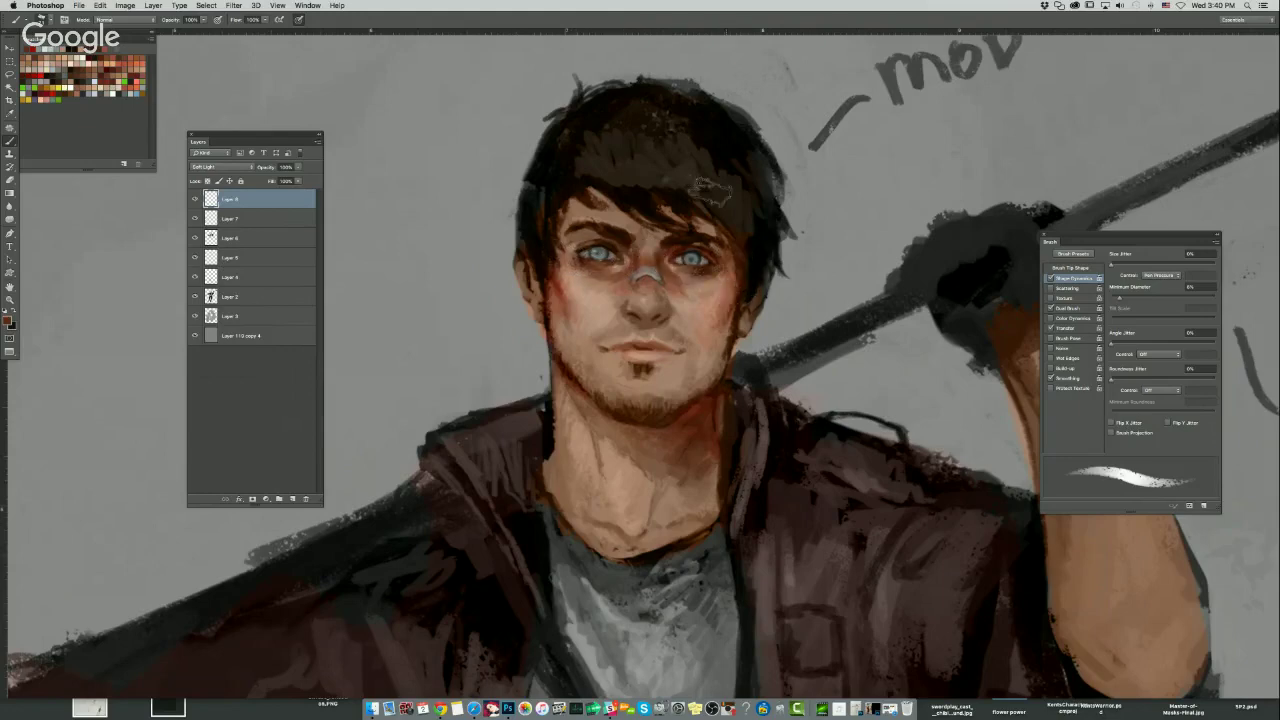
left_click_drag(626, 204, 606, 204)
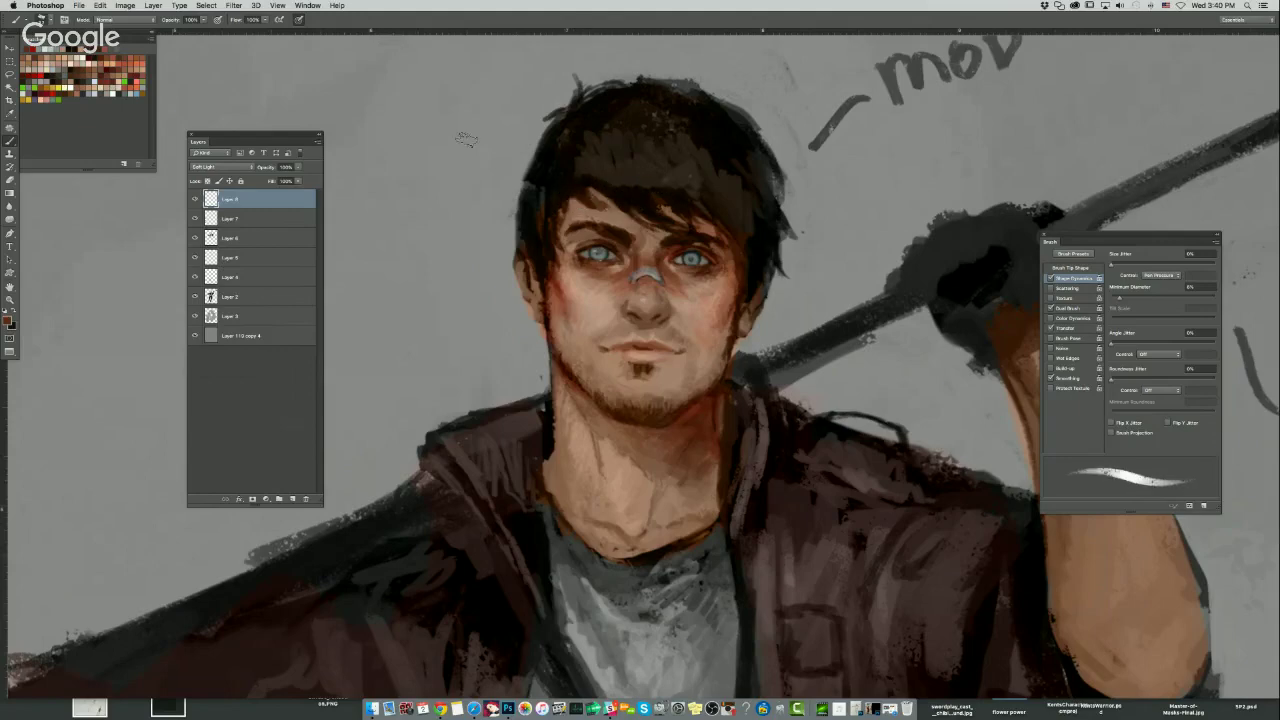
Undo the last stroke and, with a smaller brush, glaze finer warm red-brown tones around both eyes on the Soft Light layer.
key("super+z")
key("bracketleft")
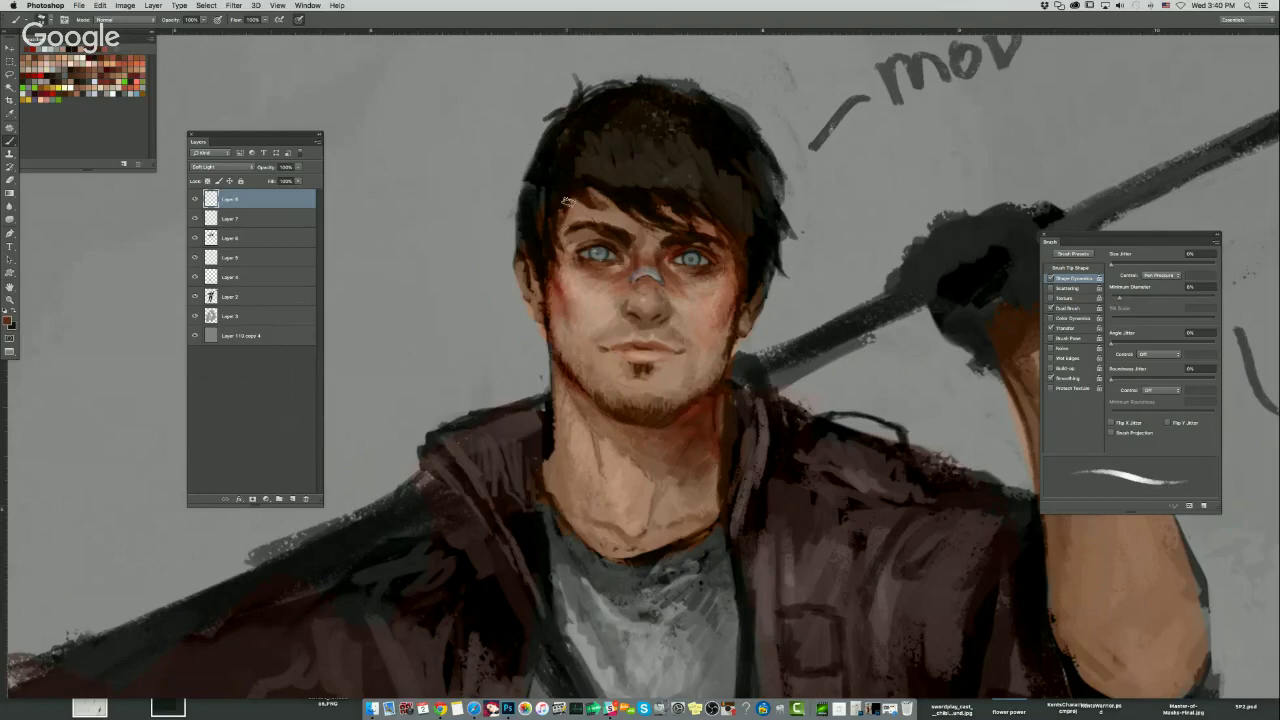
left_click_drag(578, 246, 590, 240)
scroll(590, 240, "down", 5)
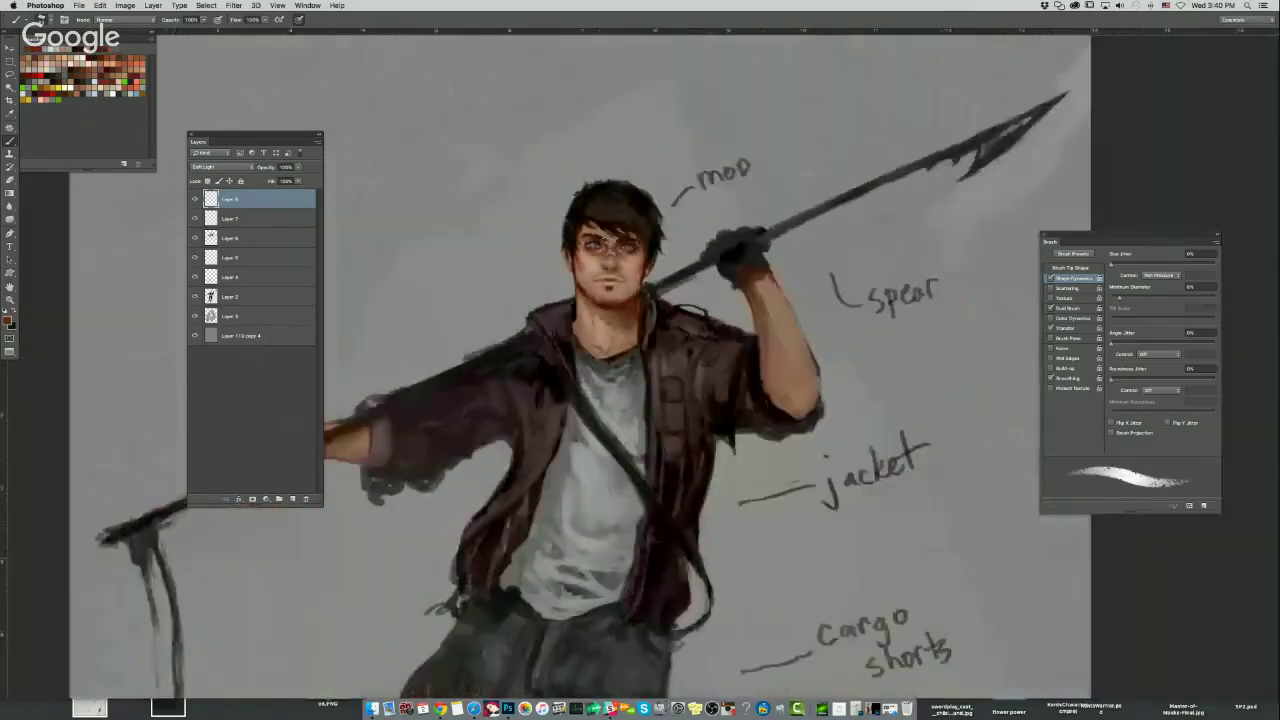
scroll(604, 228, "up", 6)
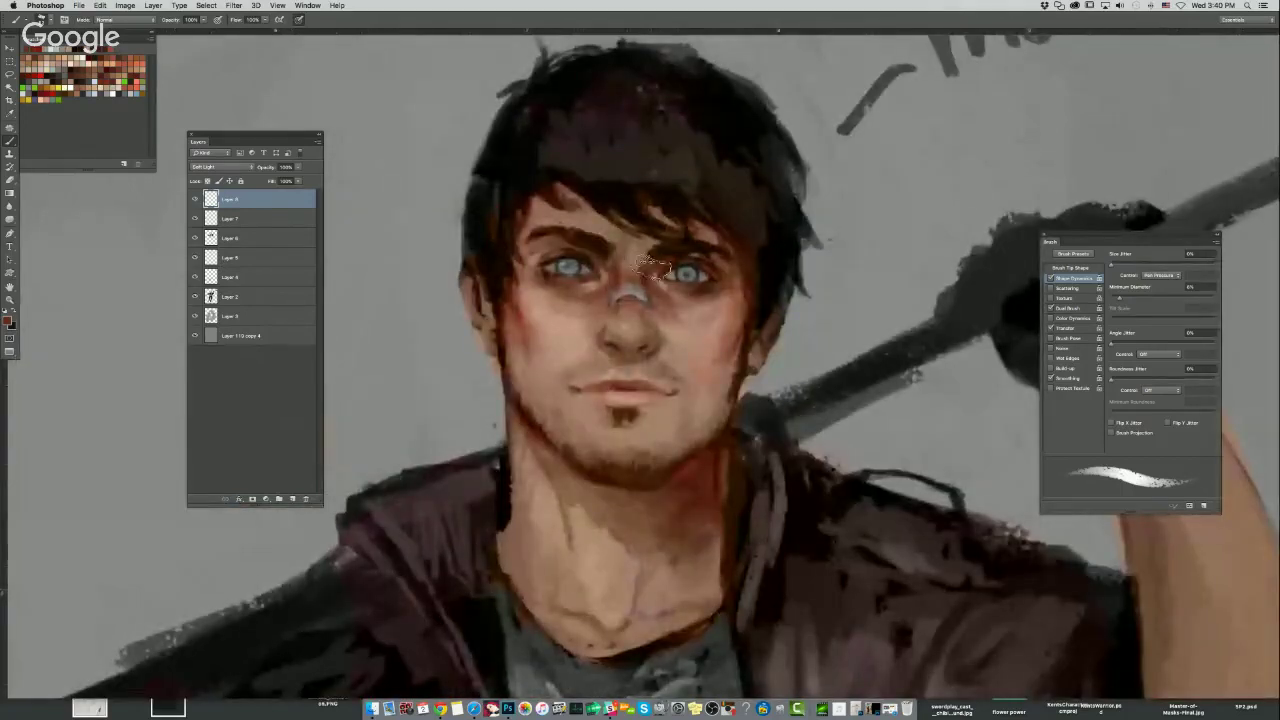
left_click_drag(689, 271, 681, 274)
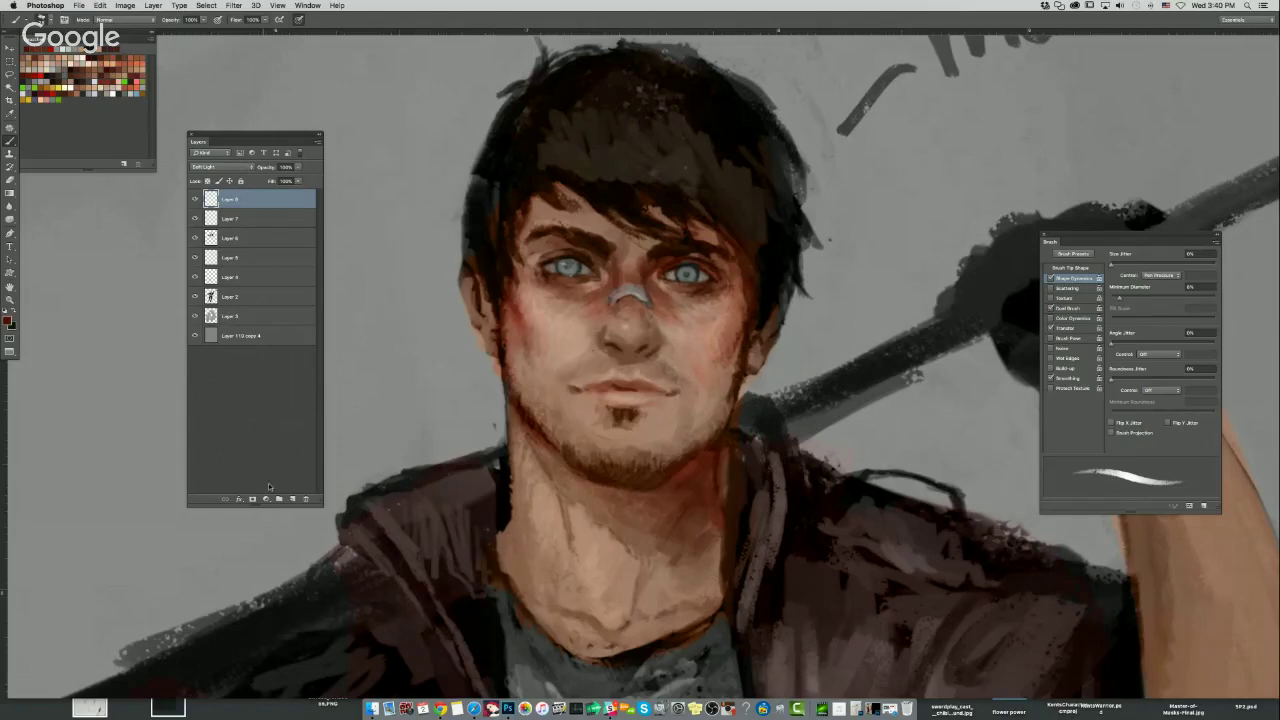
Add a new Normal layer and blend the shadow under the jaw and on the neck with sampled reds and browns.
left_click(293, 498)
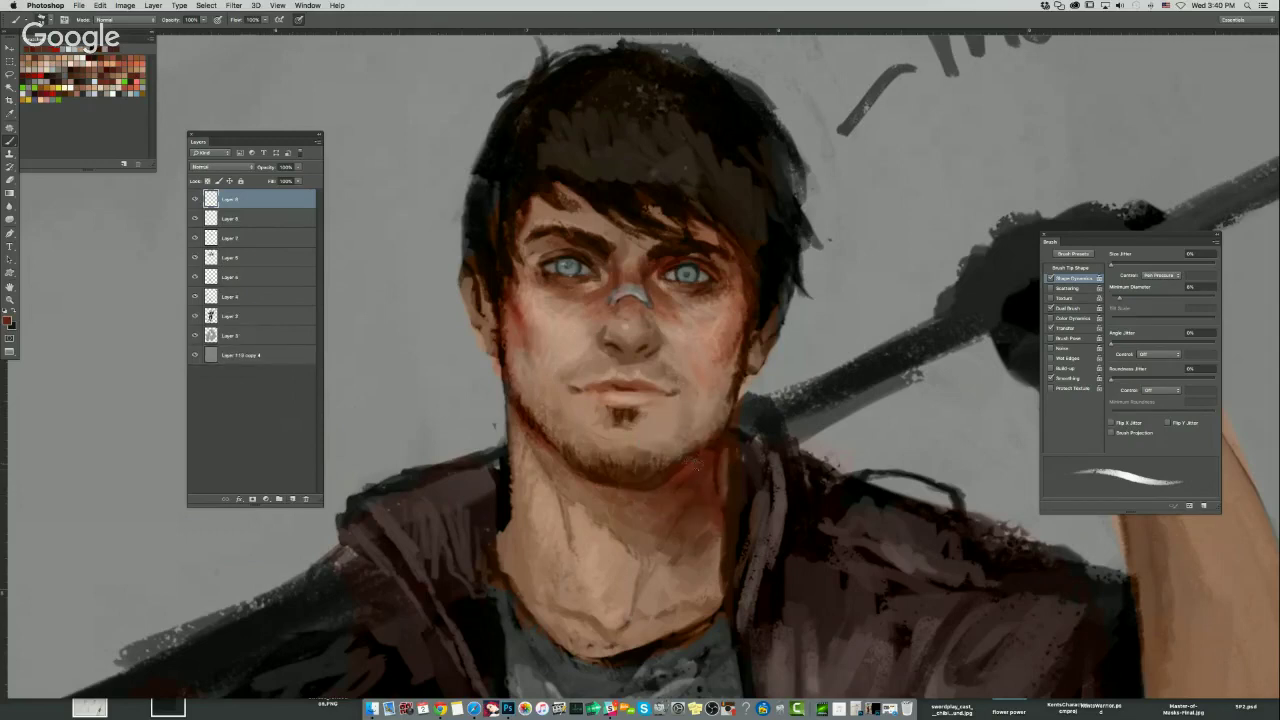
left_click_drag(687, 472, 685, 472)
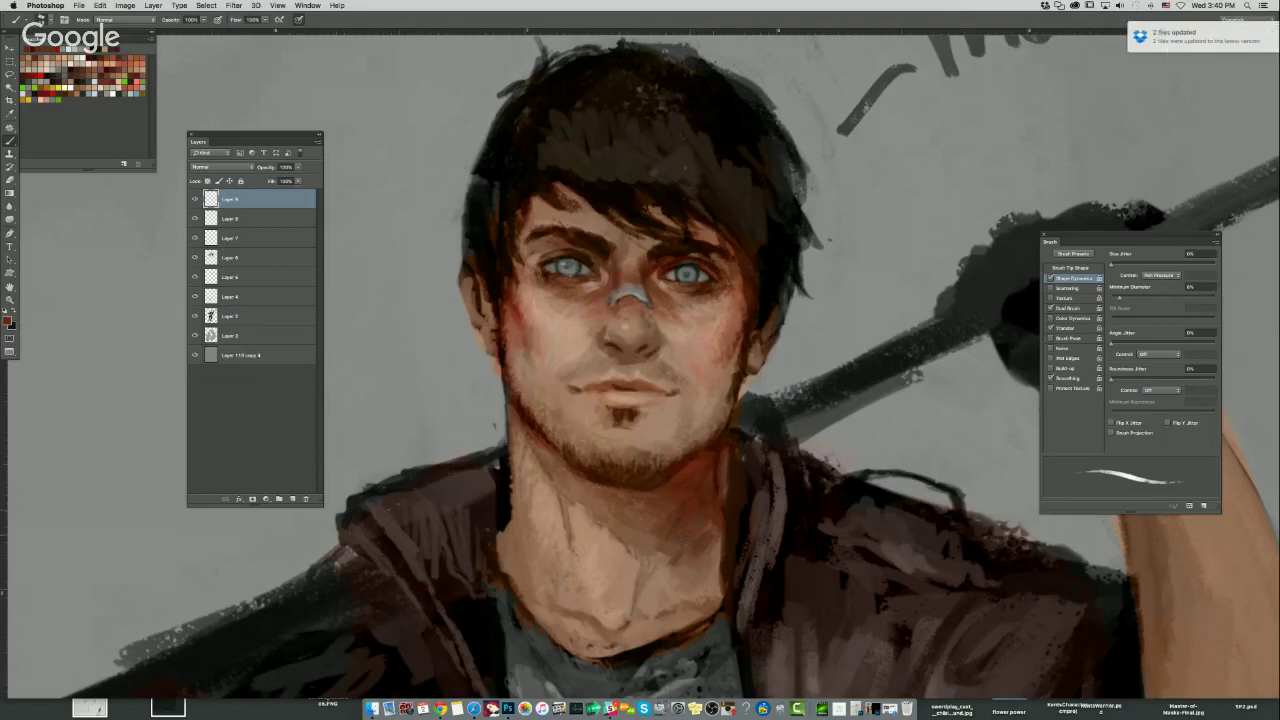
left_click_drag(710, 500, 702, 503)
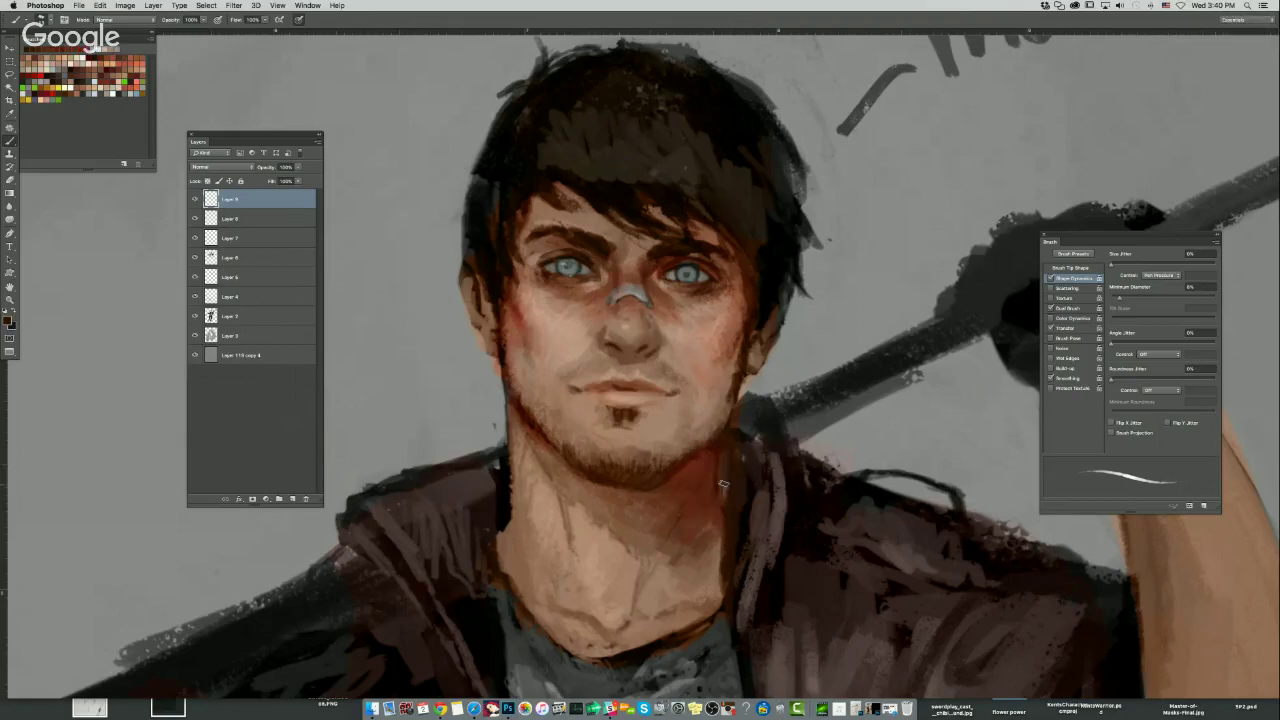
left_click(759, 502, "alt")
left_click(733, 472, "alt")
left_click(700, 470, "alt")
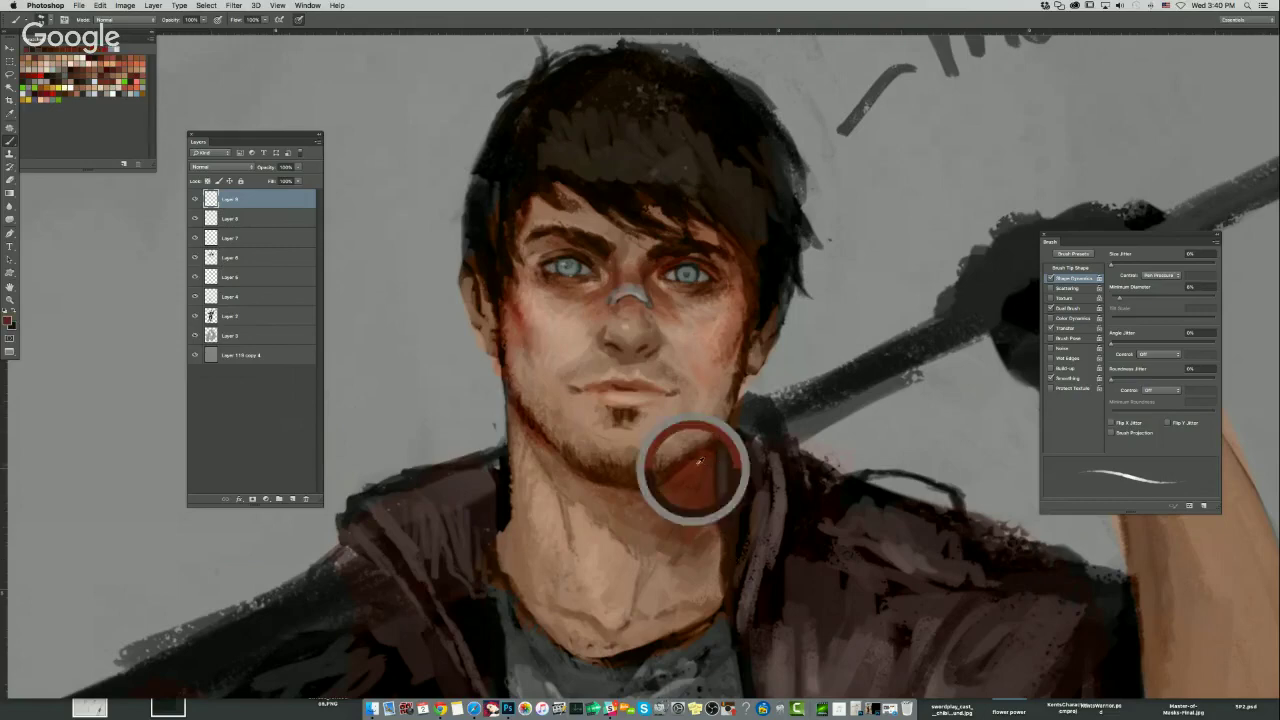
left_click(561, 463, "alt")
mouse_move(562, 484)
left_mouse_down()
mouse_move(610, 519)
mouse_move(645, 531)
mouse_move(655, 517)
mouse_move(675, 522)
mouse_move(588, 492)
left_mouse_up()
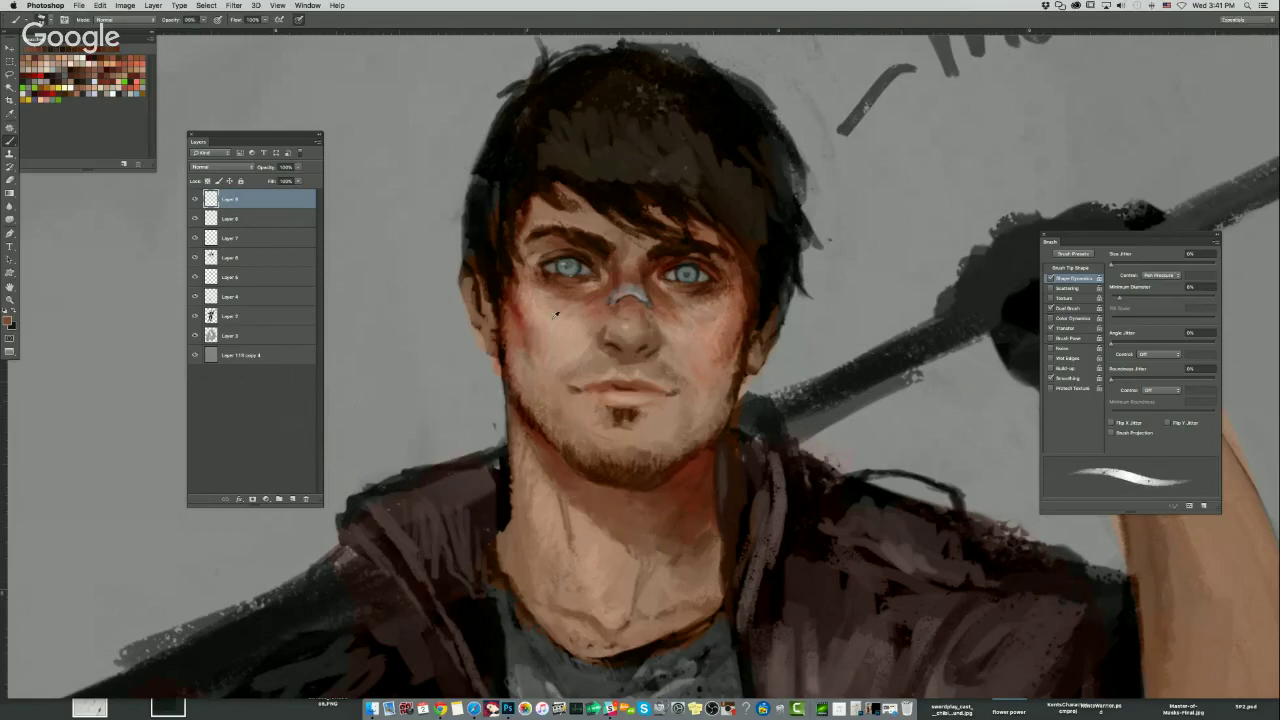
Dab a sampled light skin tone onto the nose around the bandage.
left_click_drag(632, 322, 636, 321)
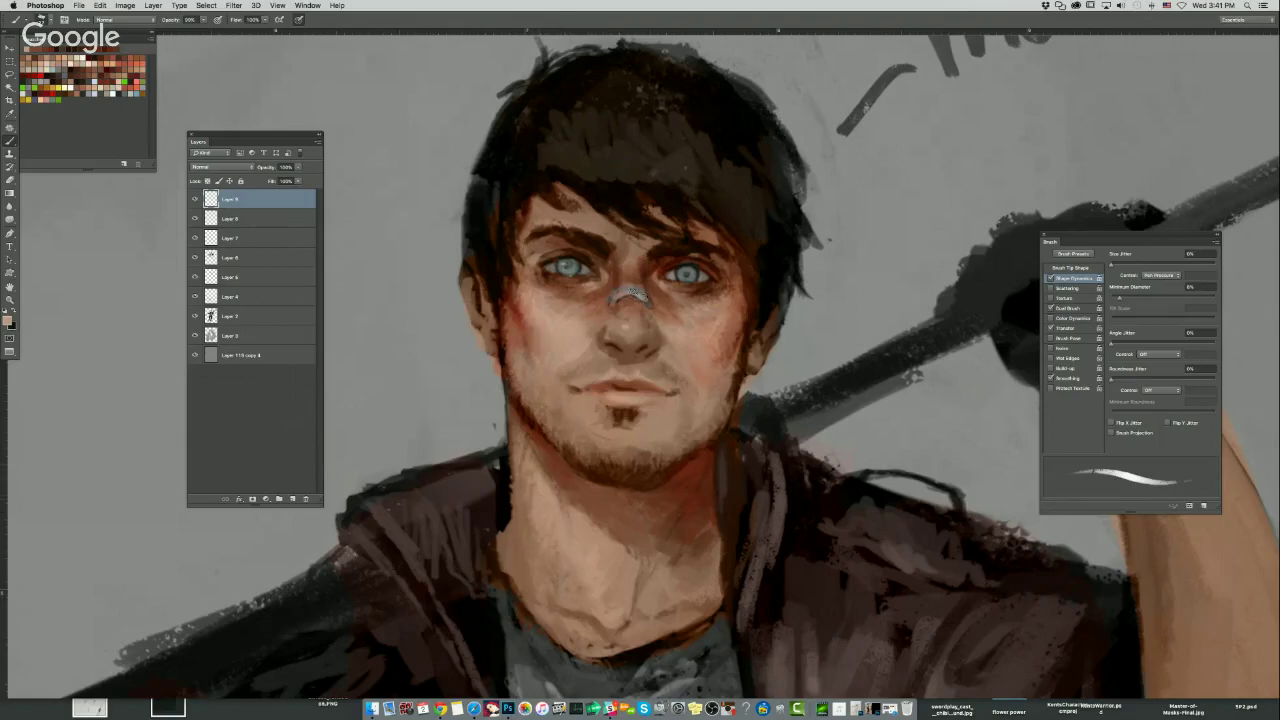
scroll(632, 302, "down", 7)
scroll(632, 302, "up", 4)
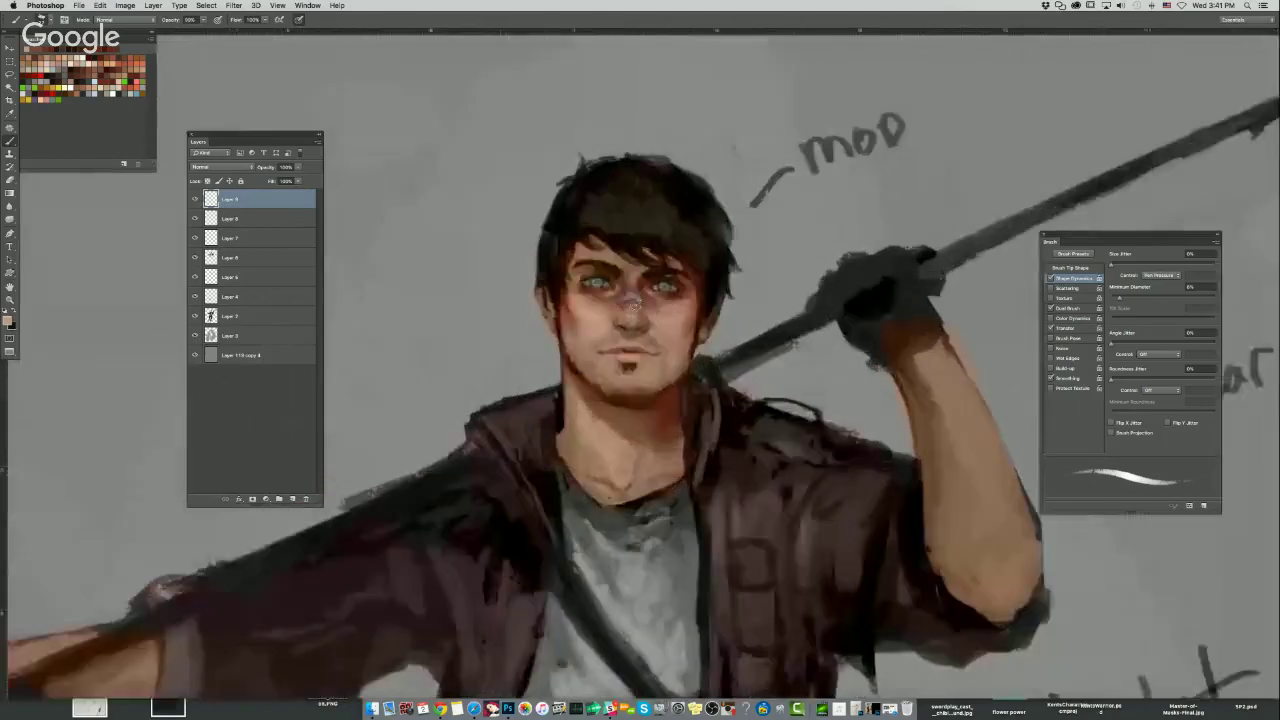
scroll(632, 301, "up", 4)
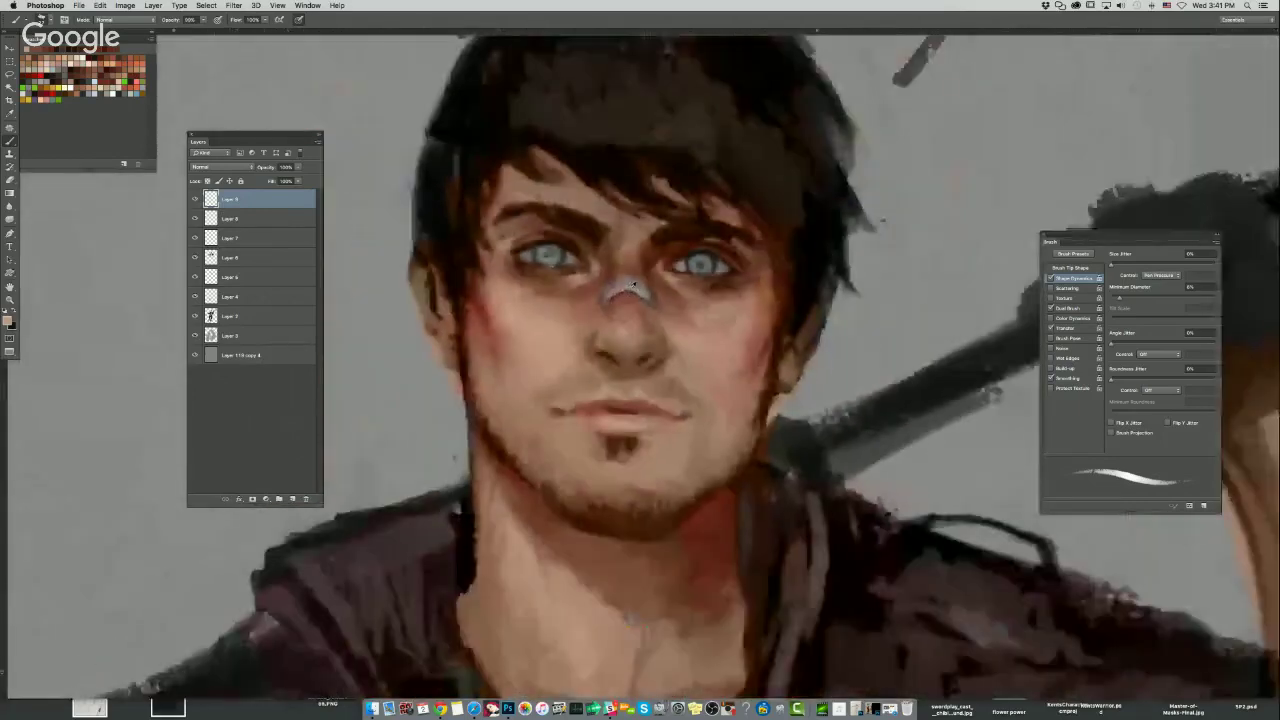
Sample reds from the face and paint soft blush on the cheeks and along the sideburn, adjusting the brush size.
left_click(482, 300, "alt")
mouse_move(492, 286)
left_mouse_down()
mouse_move(503, 344)
mouse_move(516, 309)
mouse_move(501, 319)
mouse_move(505, 287)
mouse_move(514, 342)
left_mouse_up()
left_click(508, 344, "alt")
left_click(468, 288, "alt")
left_click_drag(464, 295, 465, 365)
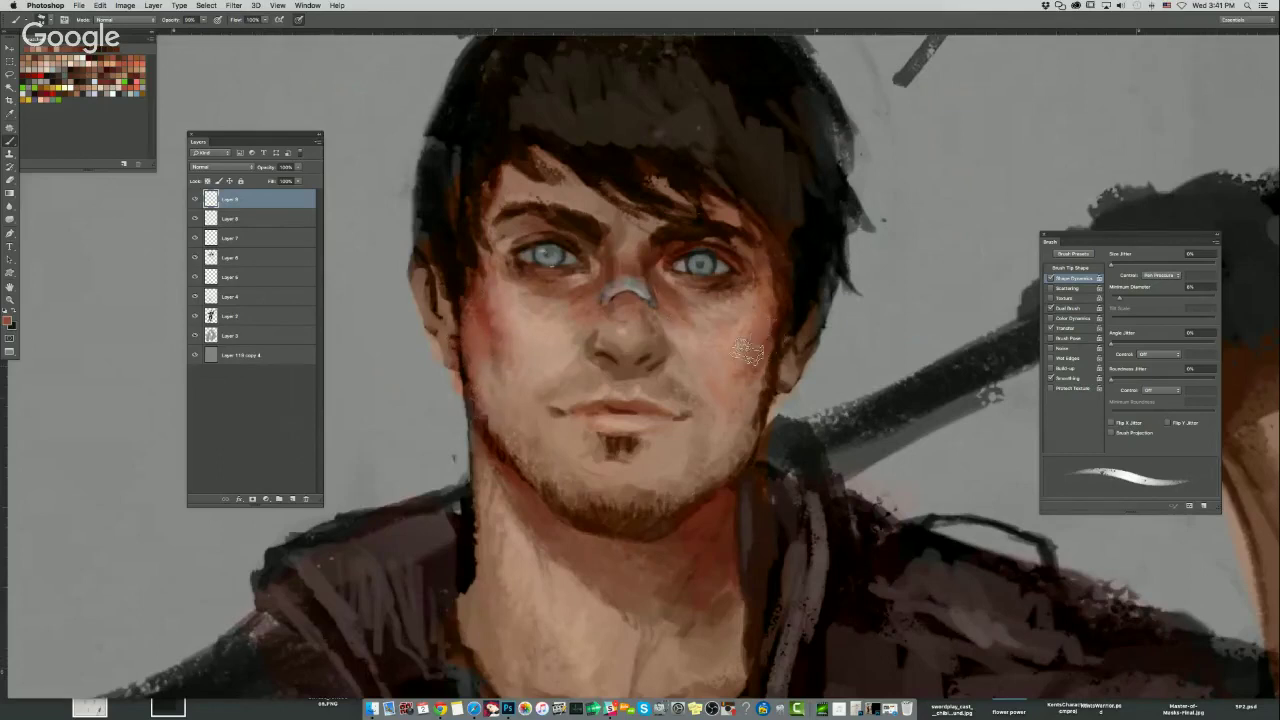
left_click_drag(690, 358, 680, 358, "ctrl+alt")
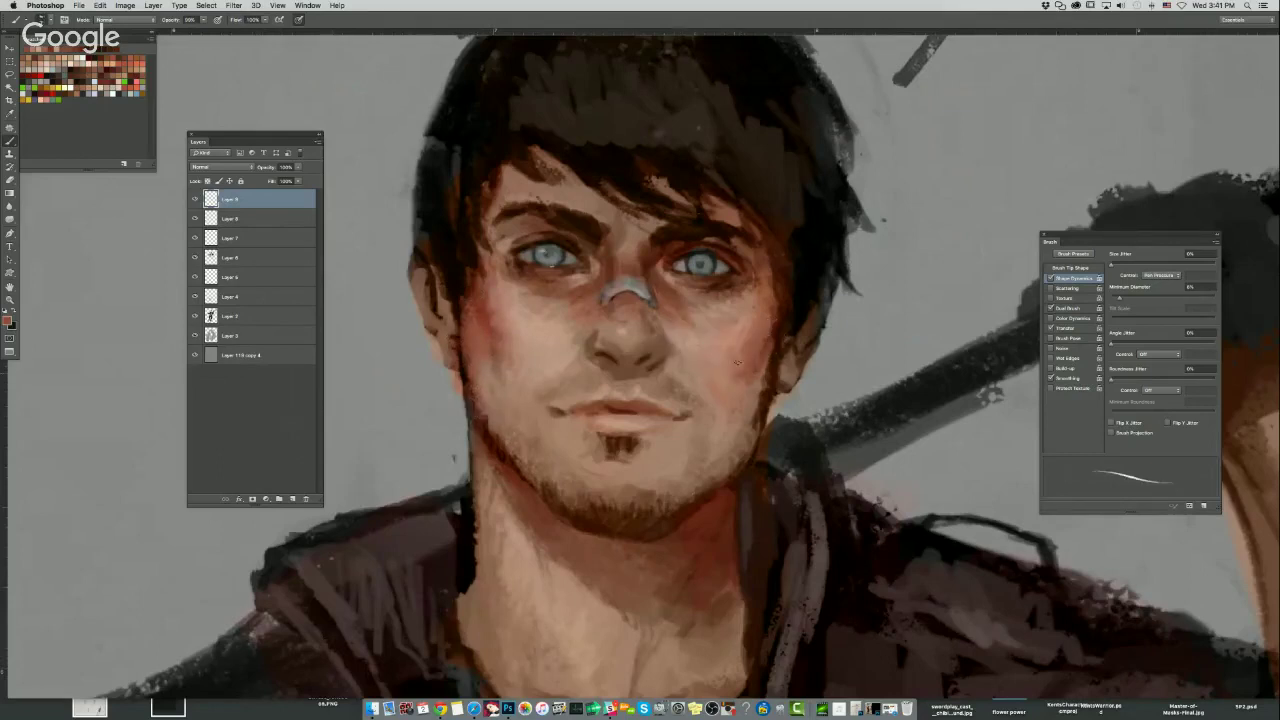
left_click(484, 323, "alt")
left_click(496, 357, "alt")
Sample a dark hair tone to sharpen the sideburn edge in front of the ear, and resample red from the cheek.
scroll(714, 367, "down", 5)
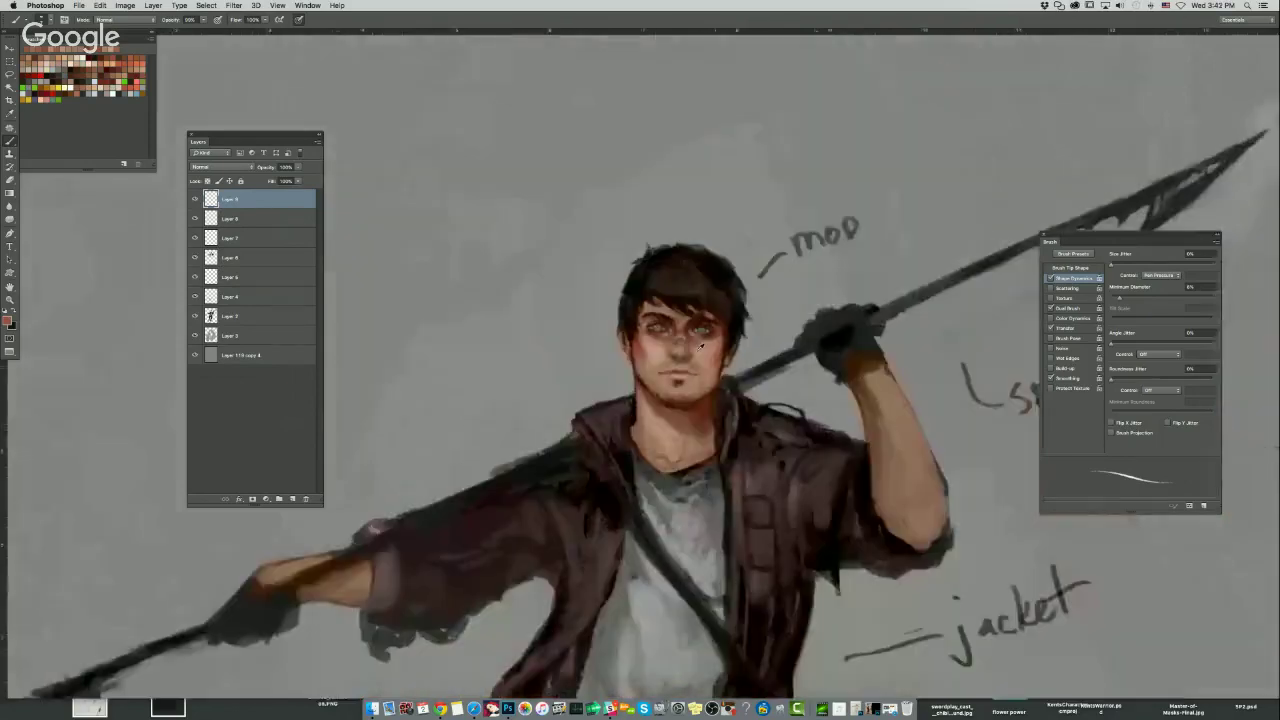
scroll(690, 336, "up", 5)
left_click(526, 318, "alt")
left_click_drag(516, 340, 517, 326)
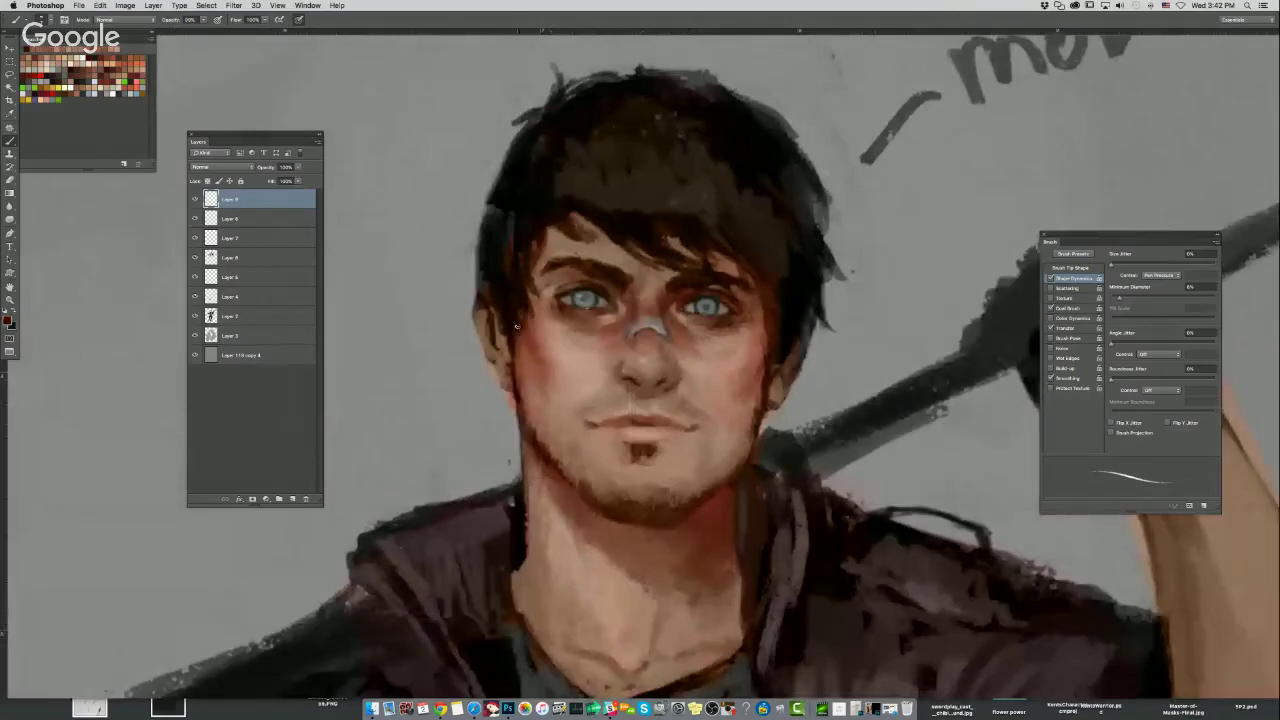
left_click(522, 386, "alt")
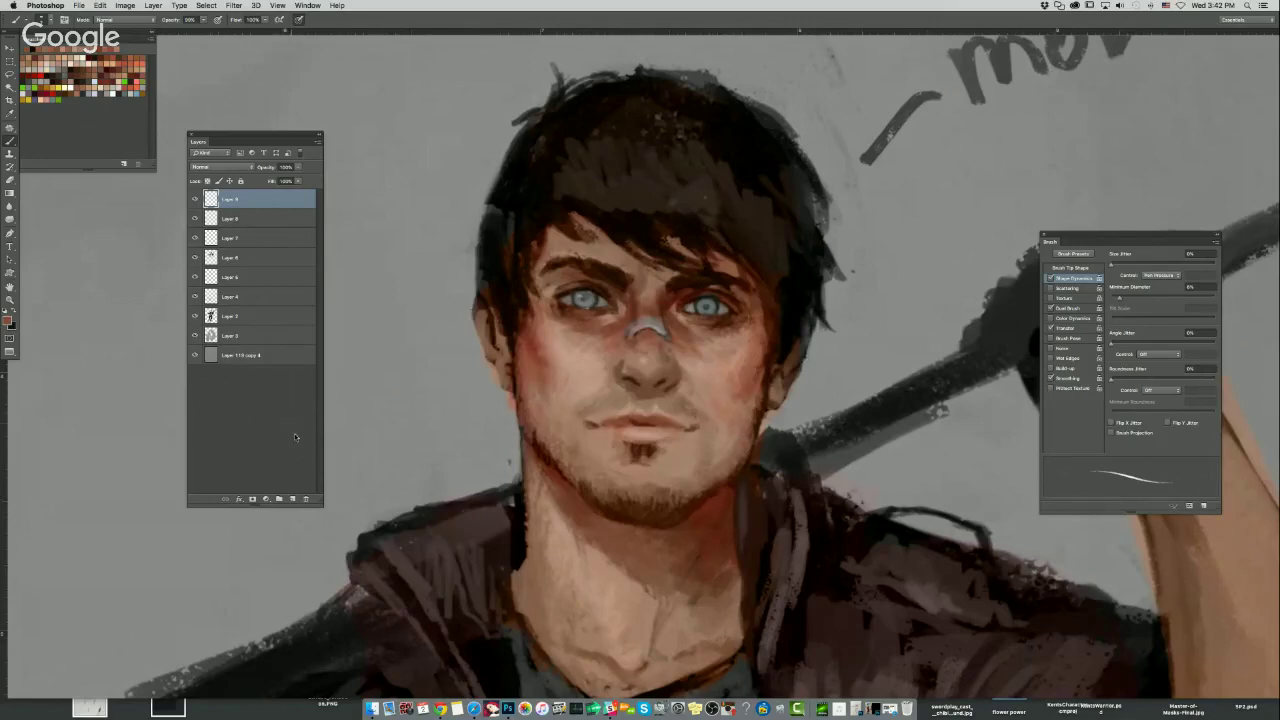
Add another new layer at the top of the stack, keeping its blend mode at Normal.
scroll(576, 292, "up", 5)
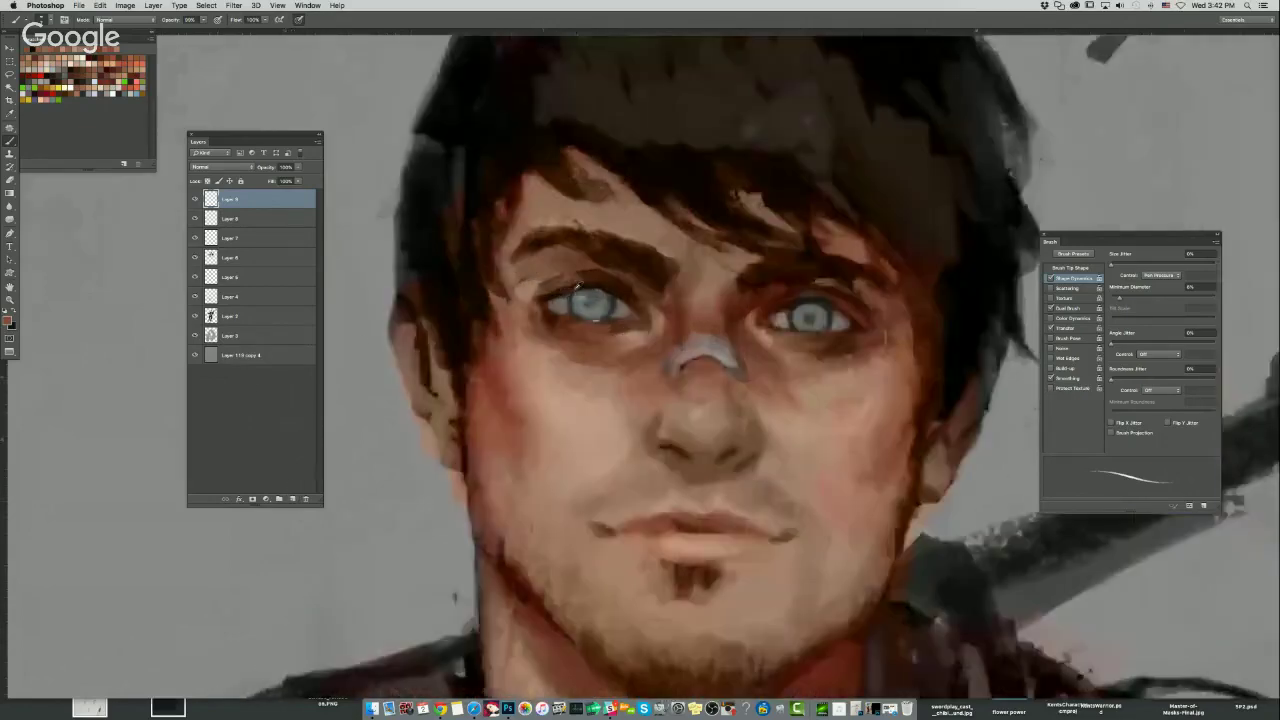
left_click(292, 498)
left_click(226, 168)
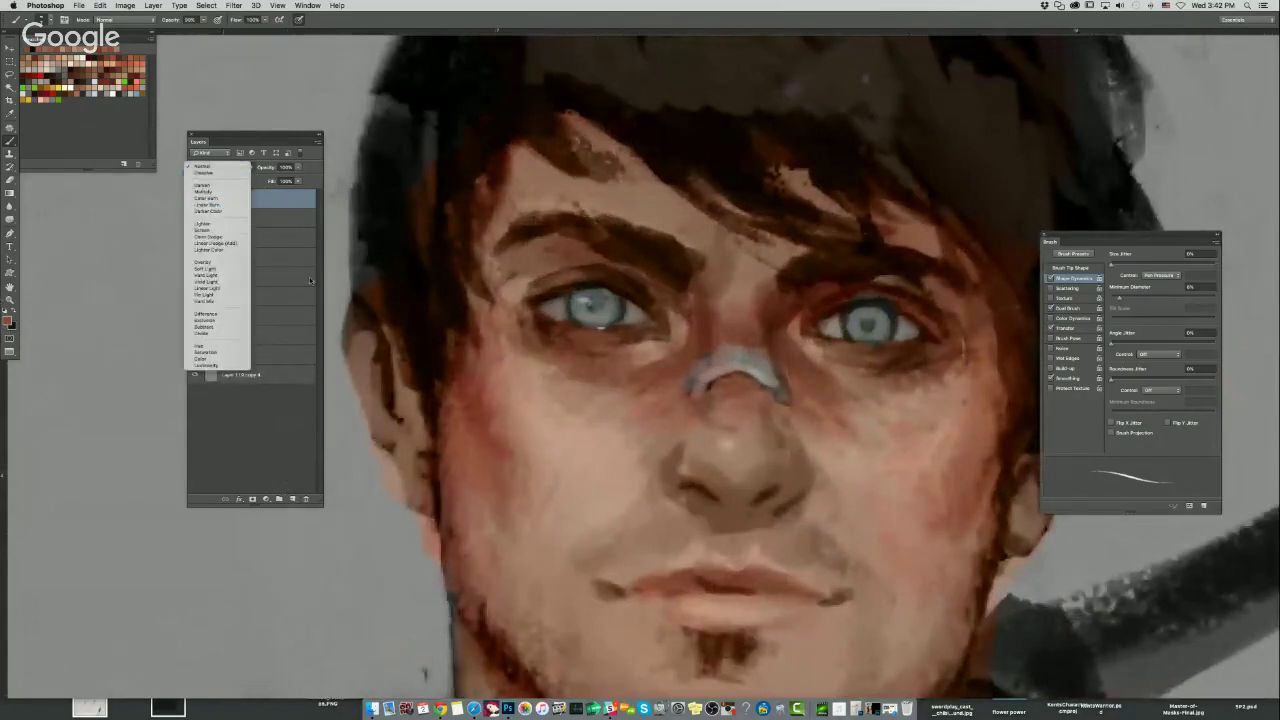
left_click(310, 280)
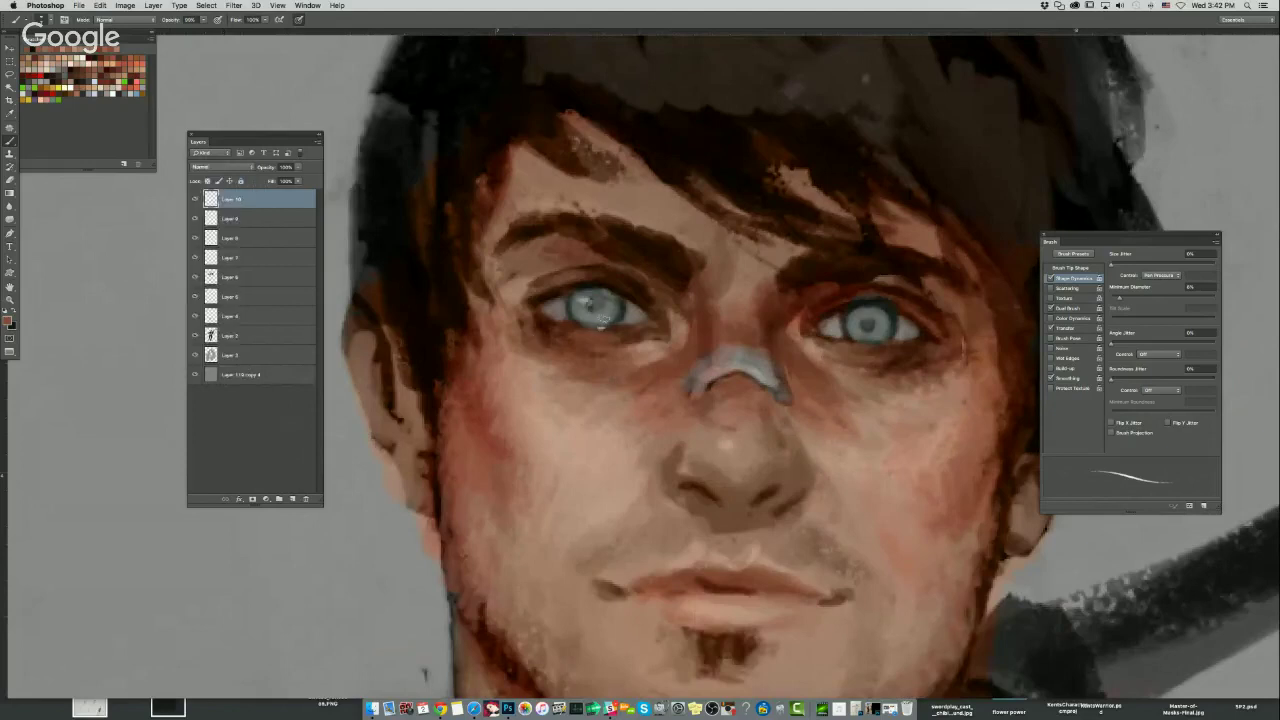
Set the foreground colour to light grey #a8abaa and brighten the irises of both eyes.
left_click(10, 318)
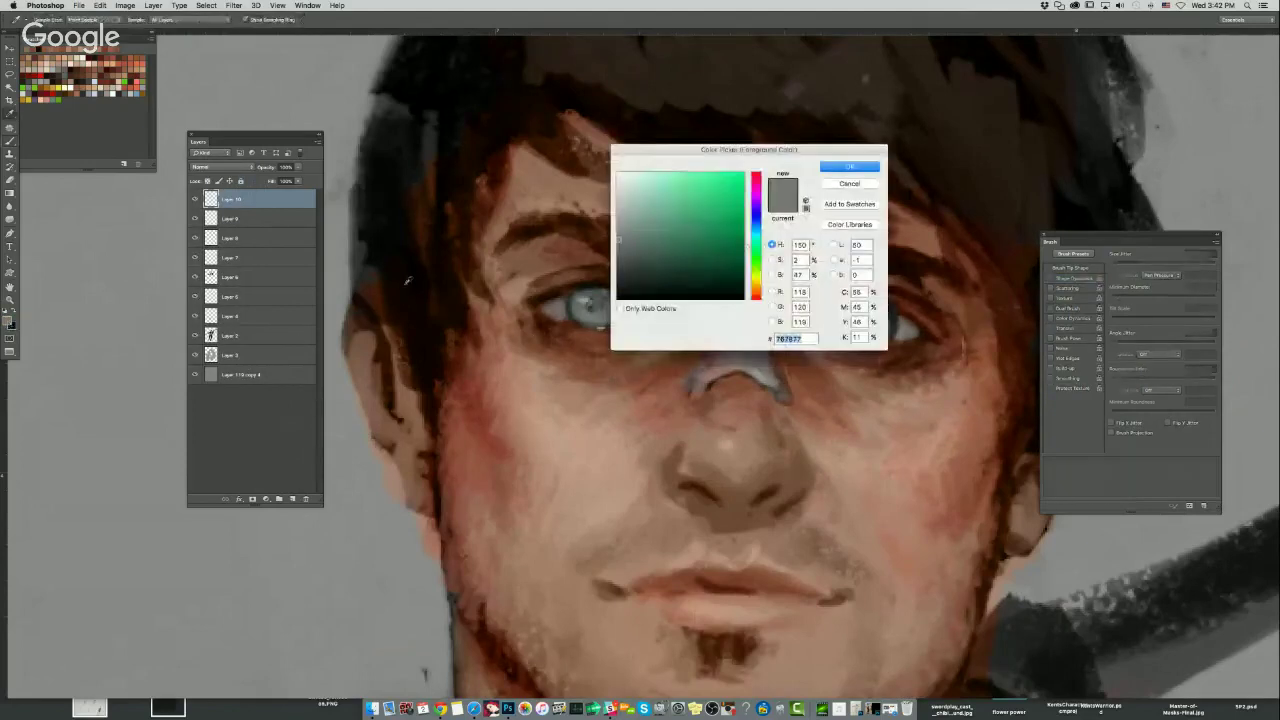
left_click_drag(618, 202, 618, 214)
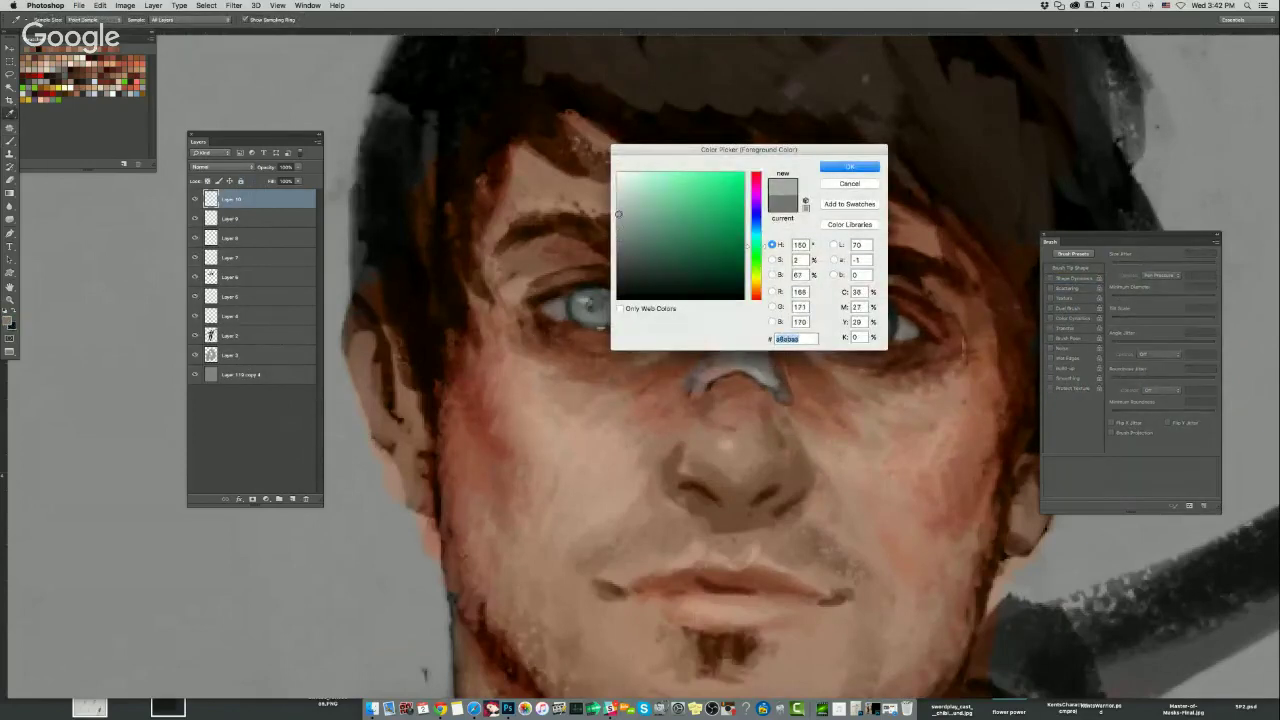
left_click(848, 168)
mouse_move(593, 315)
left_mouse_down()
mouse_move(580, 311)
mouse_move(607, 315)
mouse_move(581, 309)
left_mouse_up()
mouse_move(856, 328)
left_mouse_down()
mouse_move(884, 330)
mouse_move(878, 318)
mouse_move(878, 338)
mouse_move(872, 318)
mouse_move(892, 325)
left_mouse_up()
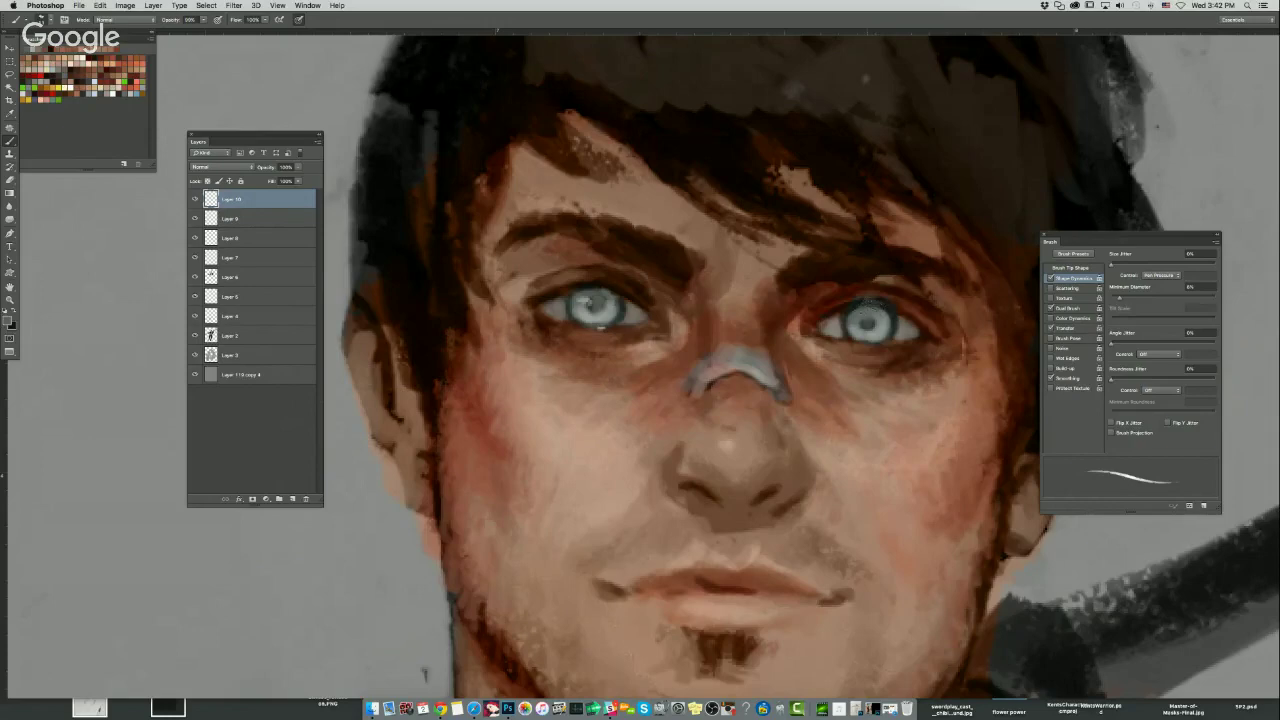
Refine the iris of the eye on the bruised side with a sampled grey and a smaller brush.
left_click(882, 326, "alt")
left_click_drag(882, 322, 870, 312)
key("[")
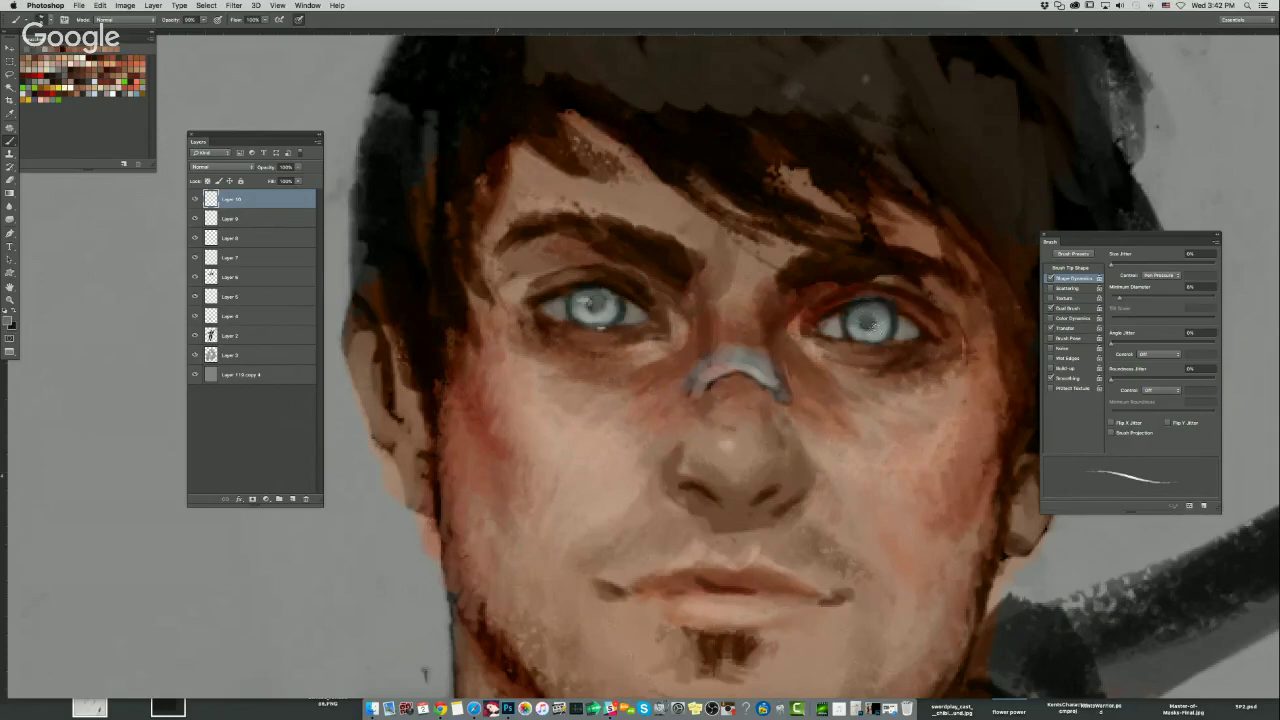
scroll(824, 294, "down", 5)
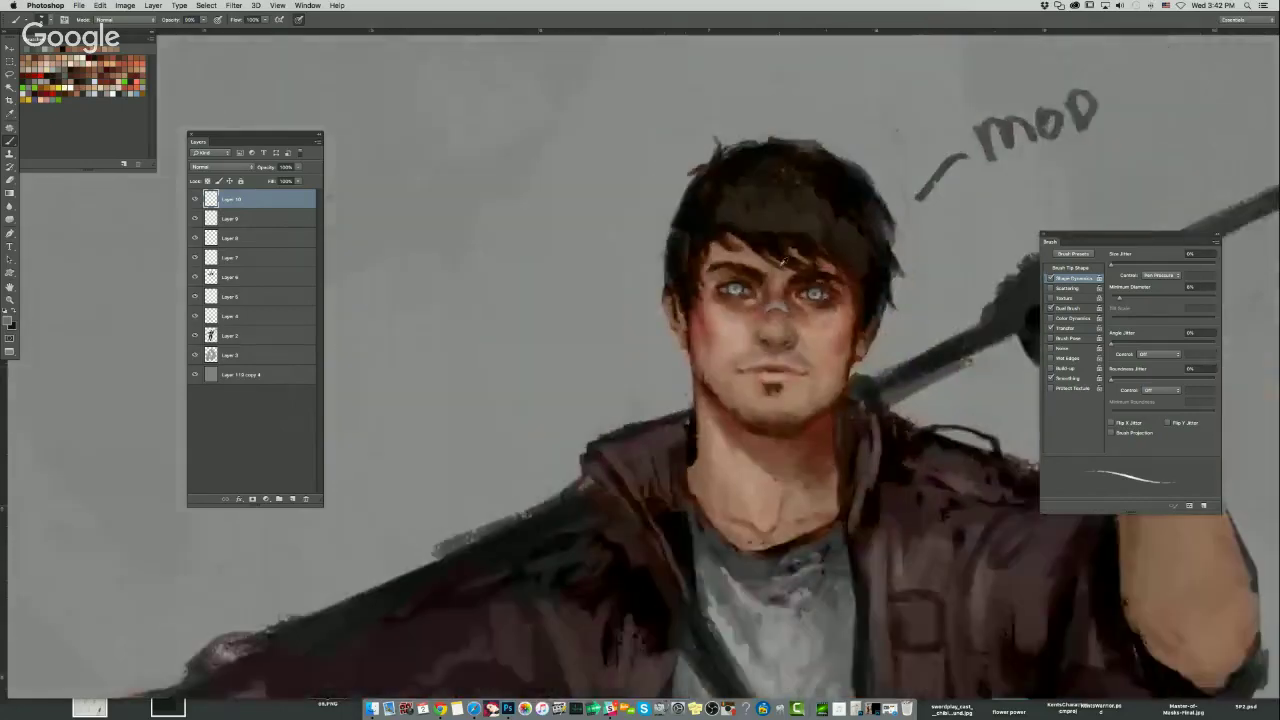
scroll(700, 197, "down", 2)
scroll(741, 310, "up", 12)
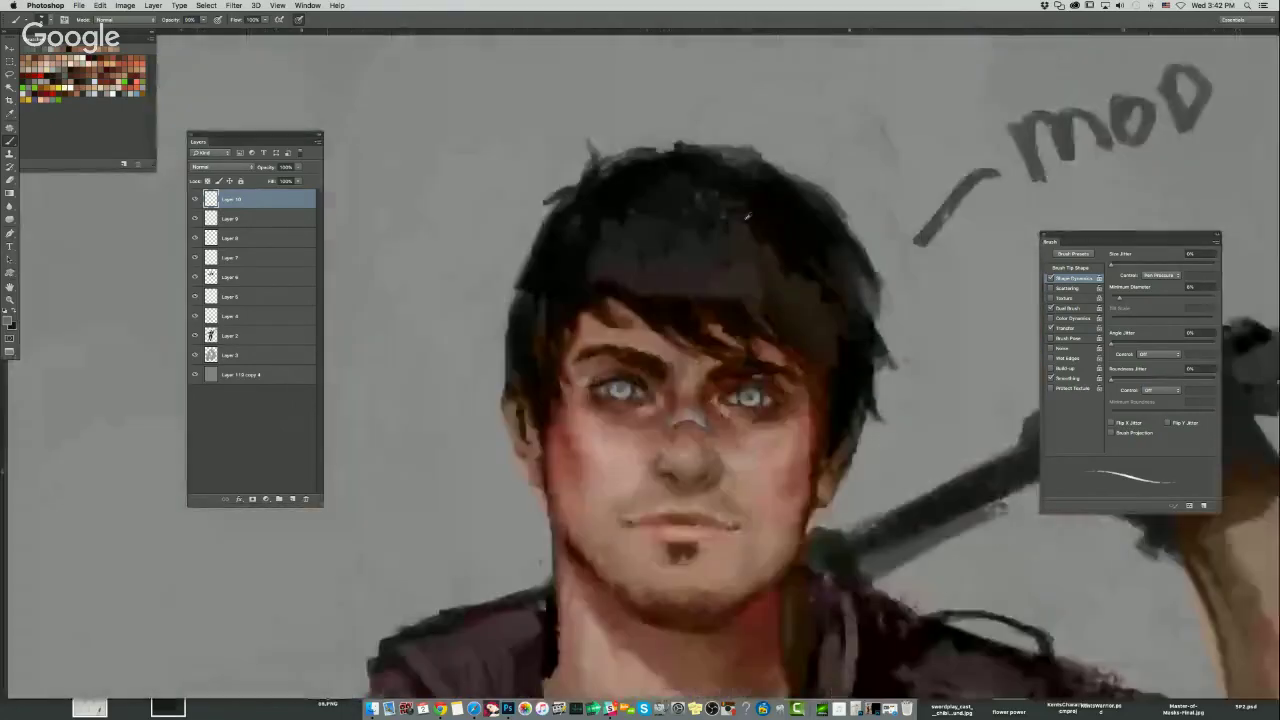
Reset the colours, switch the foreground to white and dot small catchlights into the eyes and along their wet lower rims.
left_click(768, 367, "alt")
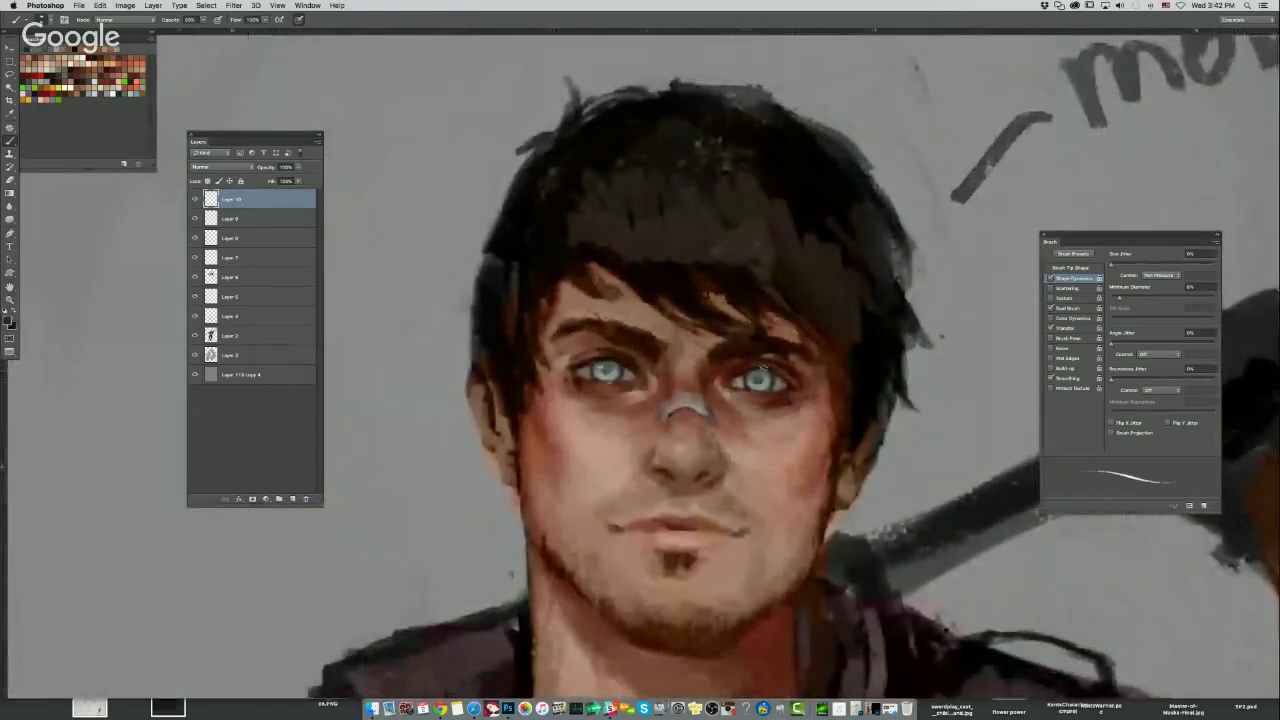
left_click(5, 310)
left_click(13, 310)
left_click_drag(761, 383, 756, 380)
scroll(759, 383, "up", 5)
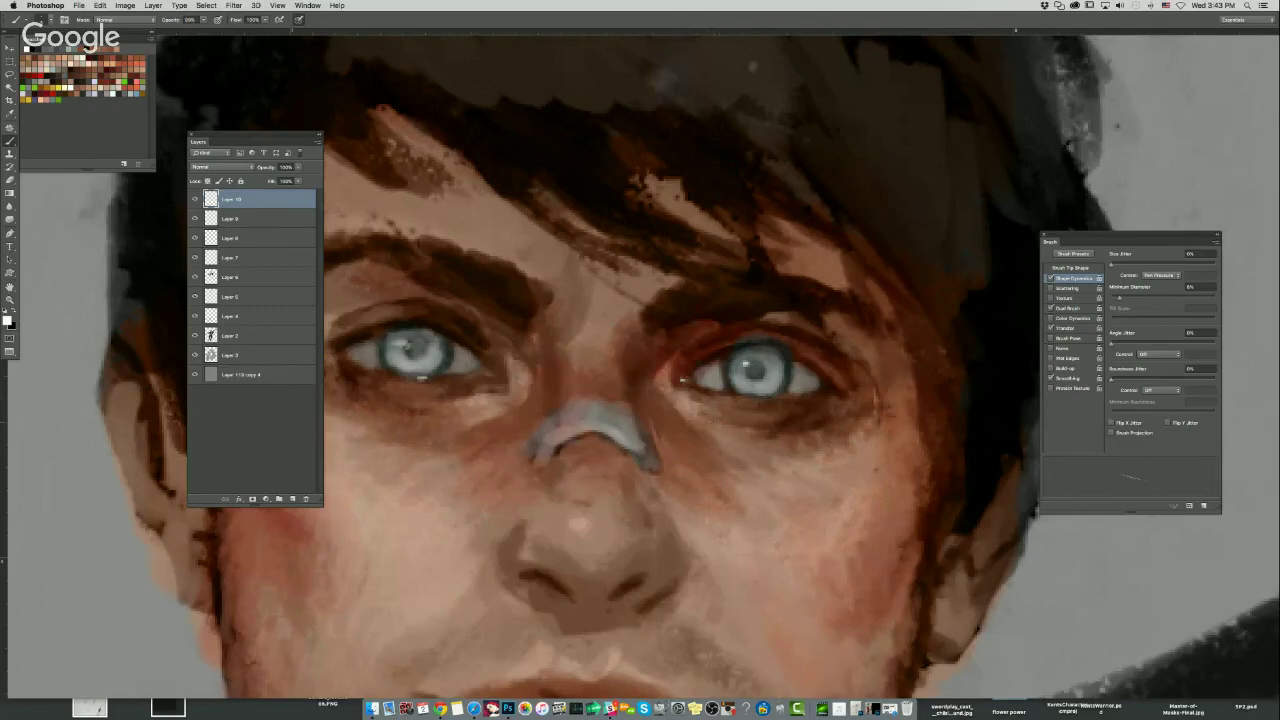
mouse_move(456, 422)
left_mouse_down()
mouse_move(520, 441)
mouse_move(600, 379)
left_mouse_up()
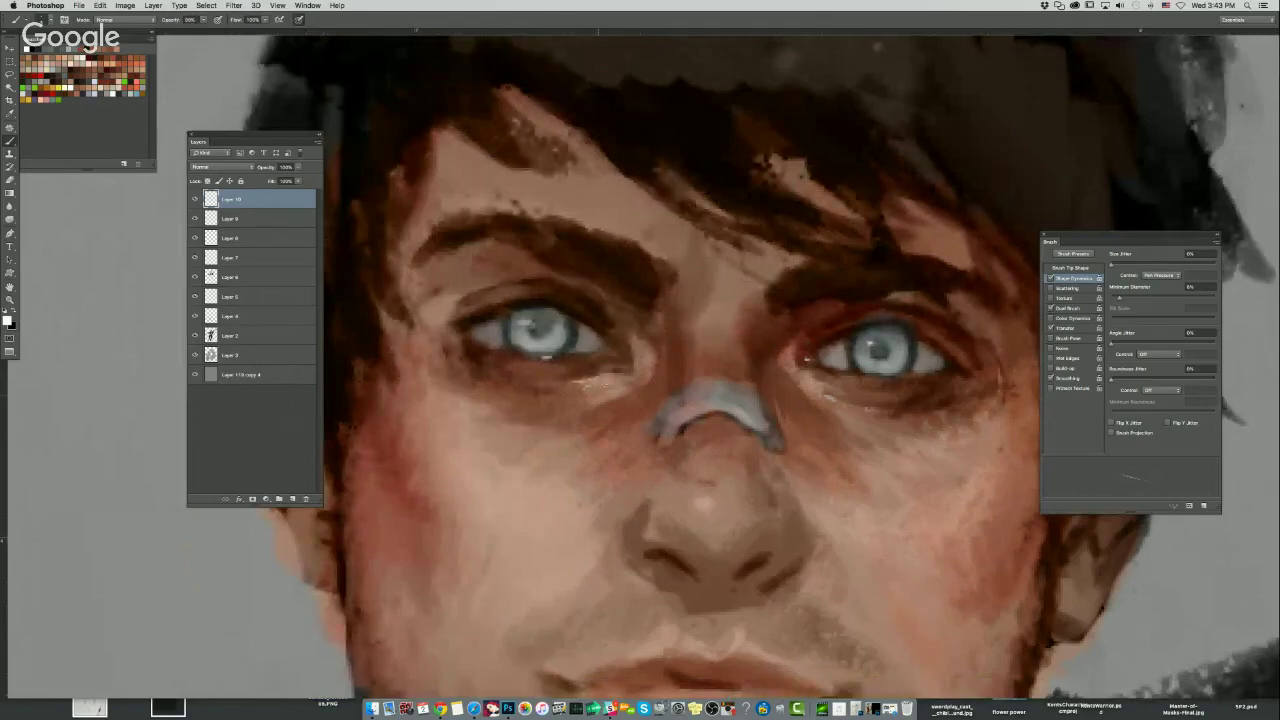
scroll(802, 405, "down", 8)
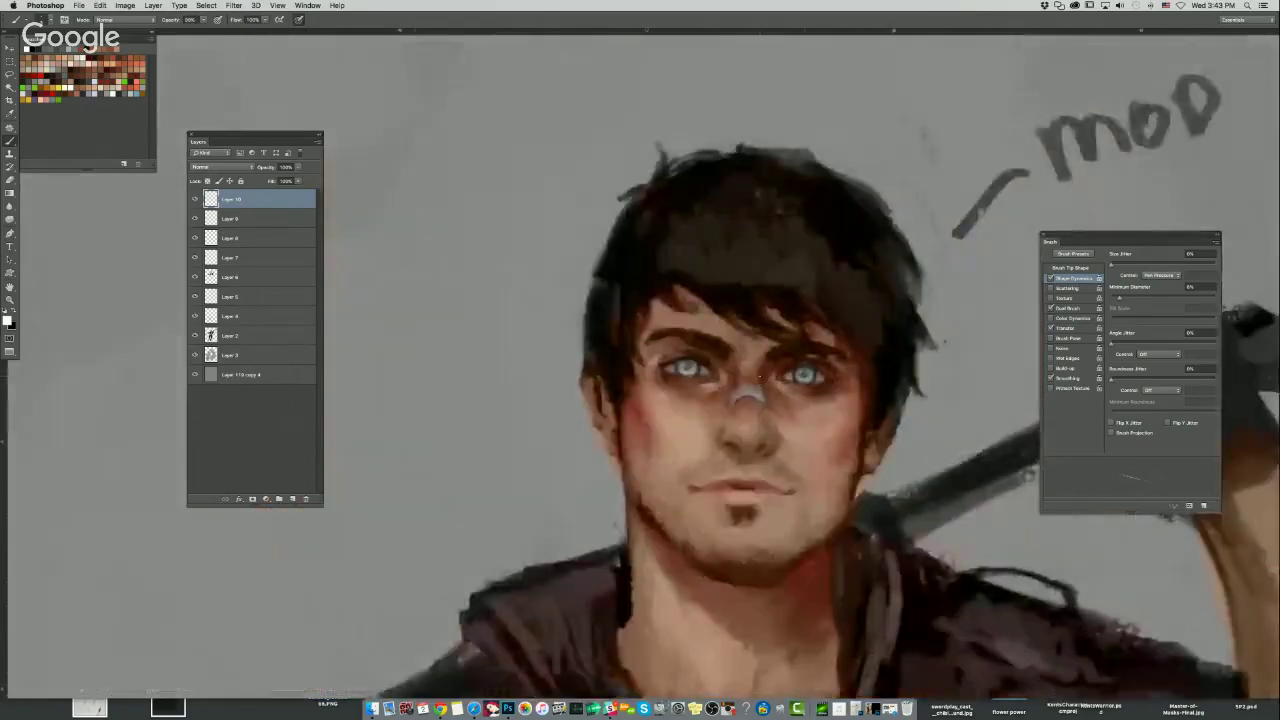
scroll(714, 312, "up", 8)
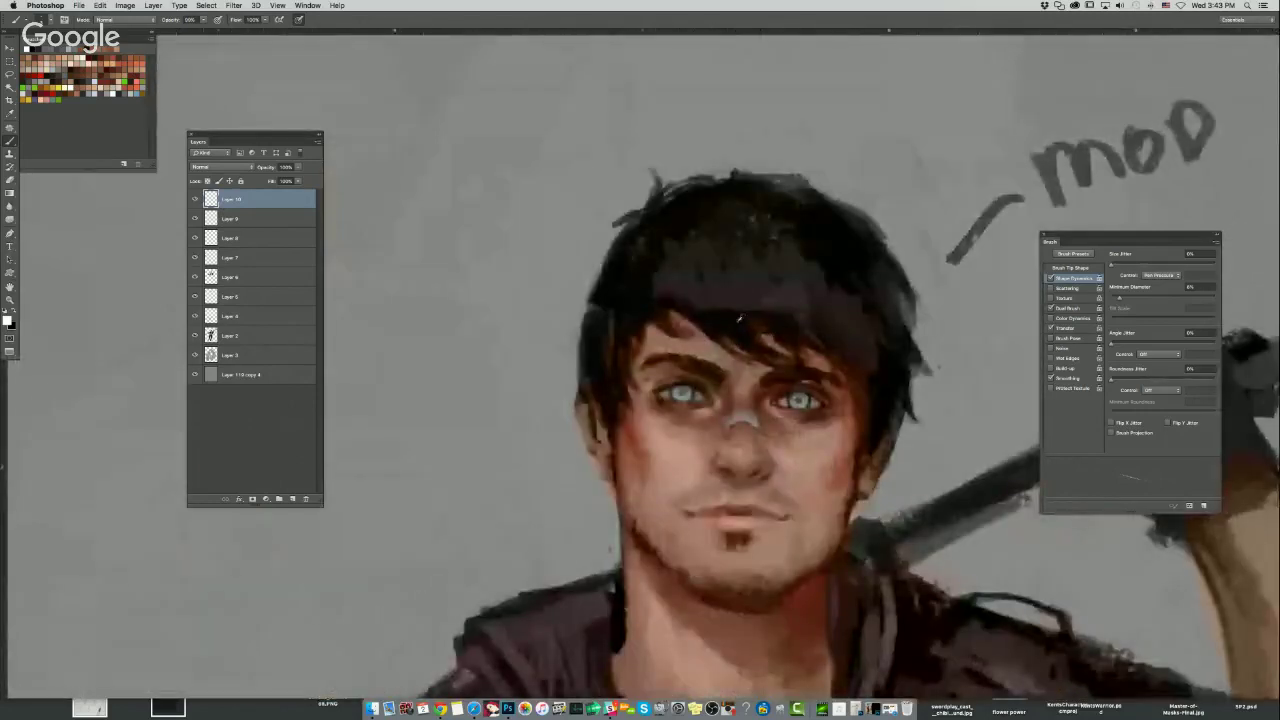
Paint dark strands over the fringe with sampled hair tones, breaking up the hard edge of the lighter patch.
left_click(739, 319, "alt")
mouse_move(737, 321)
left_mouse_down()
mouse_move(748, 321)
mouse_move(709, 307)
mouse_move(769, 325)
left_mouse_up()
left_click(778, 326, "alt")
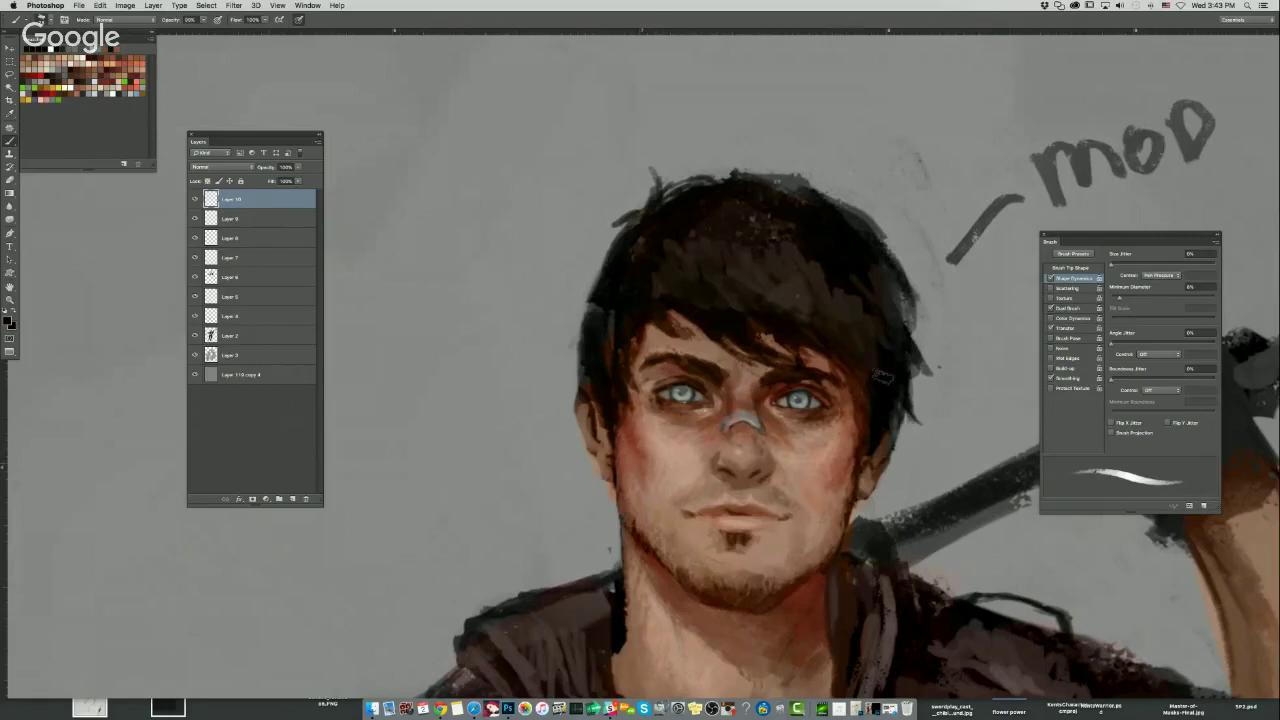
key("bracketleft")
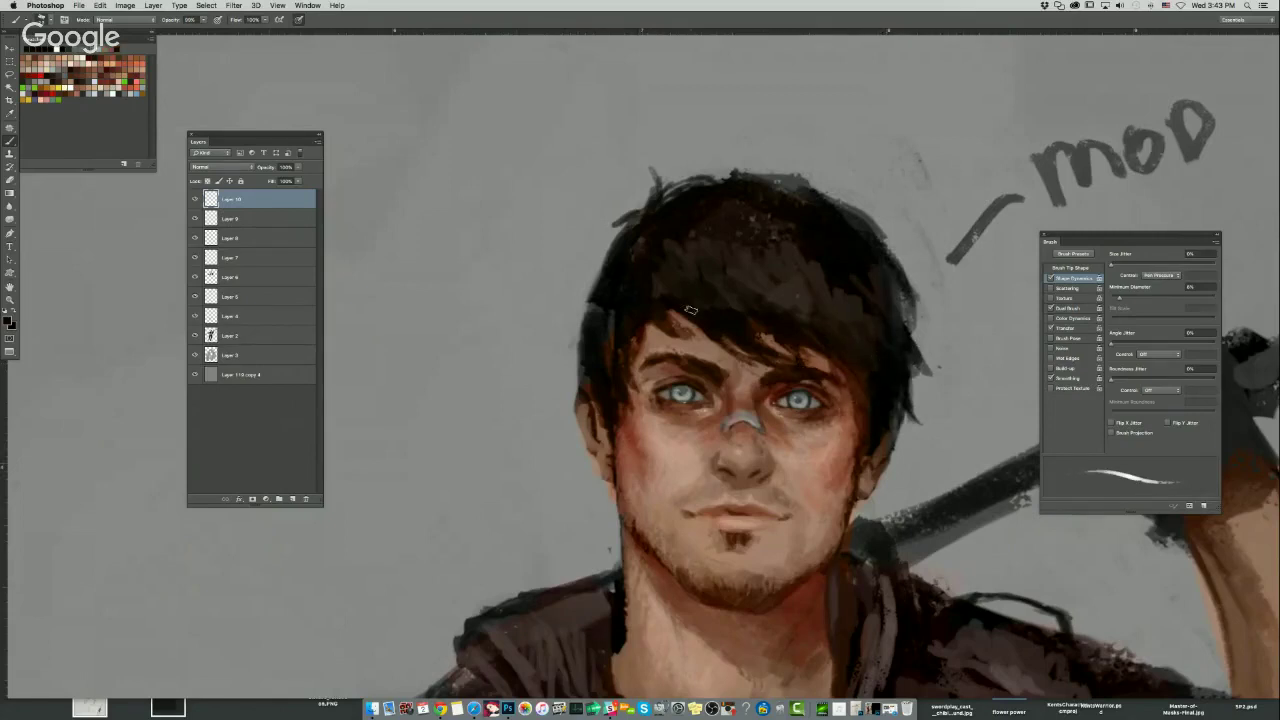
key("bracketright")
Sample a red from the face and paint over the outer cheek with a larger brush to strengthen its blush.
left_click(634, 424, "alt")
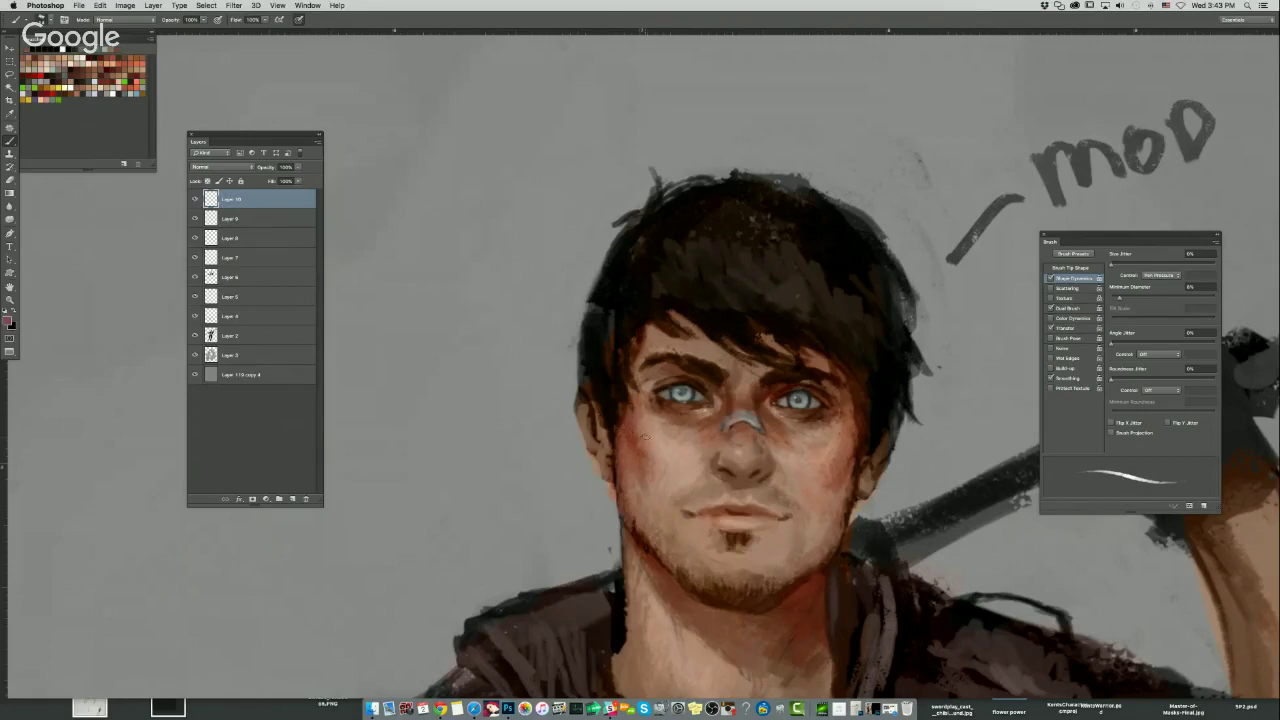
left_click(675, 405, "alt")
key("bracketright")
mouse_move(616, 434)
left_mouse_down()
mouse_move(633, 405)
mouse_move(639, 441)
left_mouse_up()
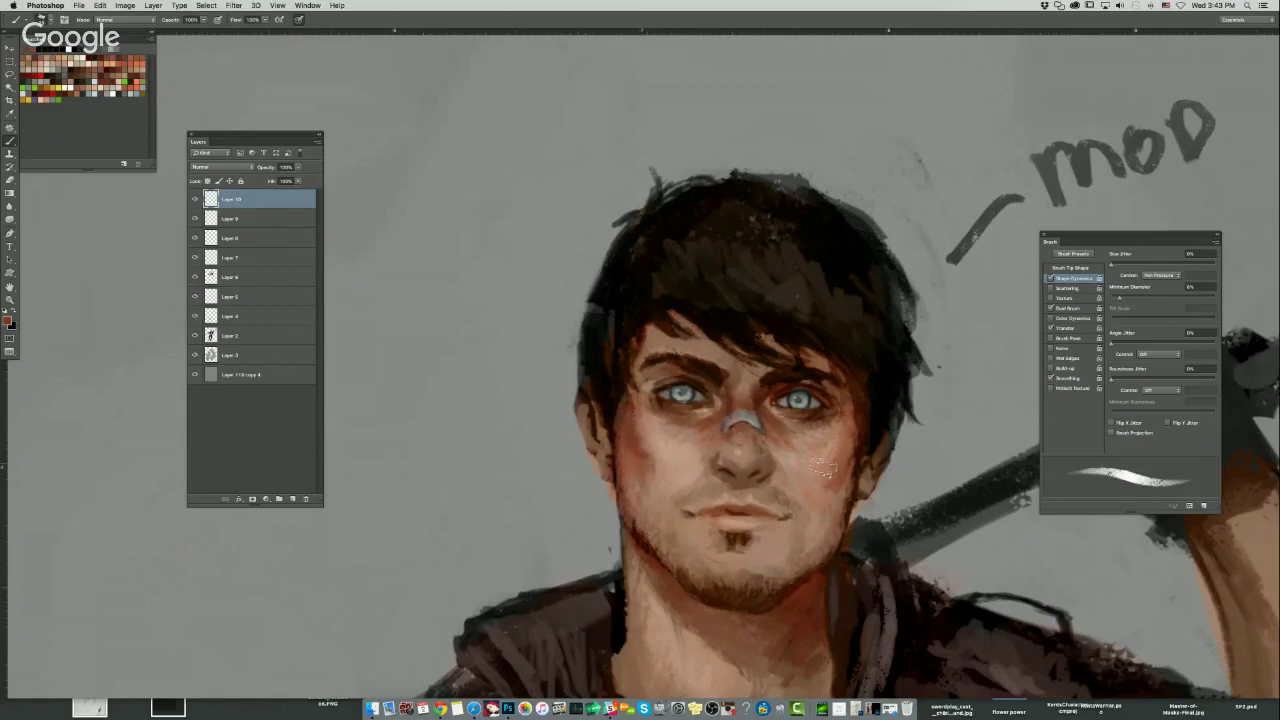
Sample the reddened skin tones of the outer cheek and brush over the cheek to blend its blush.
left_click(636, 438, "alt")
left_click_drag(637, 440, 678, 463)
left_click(646, 414, "alt")
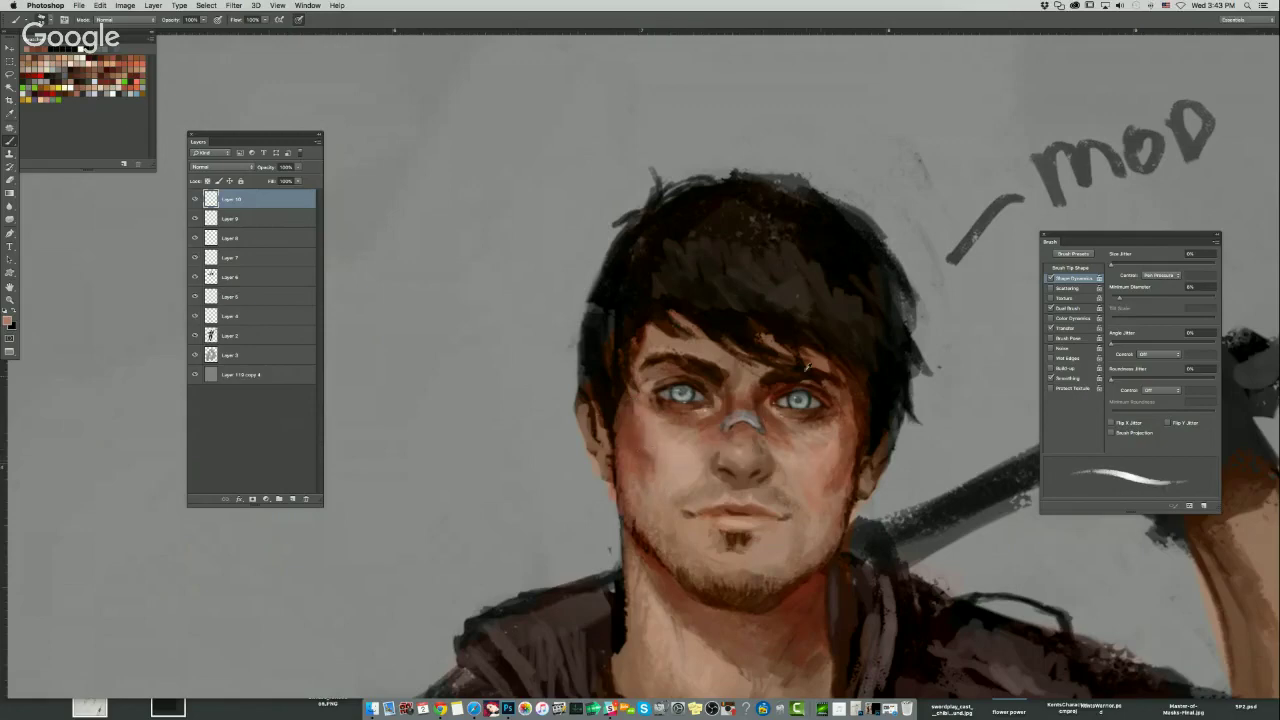
left_click_drag(765, 322, 722, 272, "super")
left_click_drag(793, 343, 845, 343, "super")
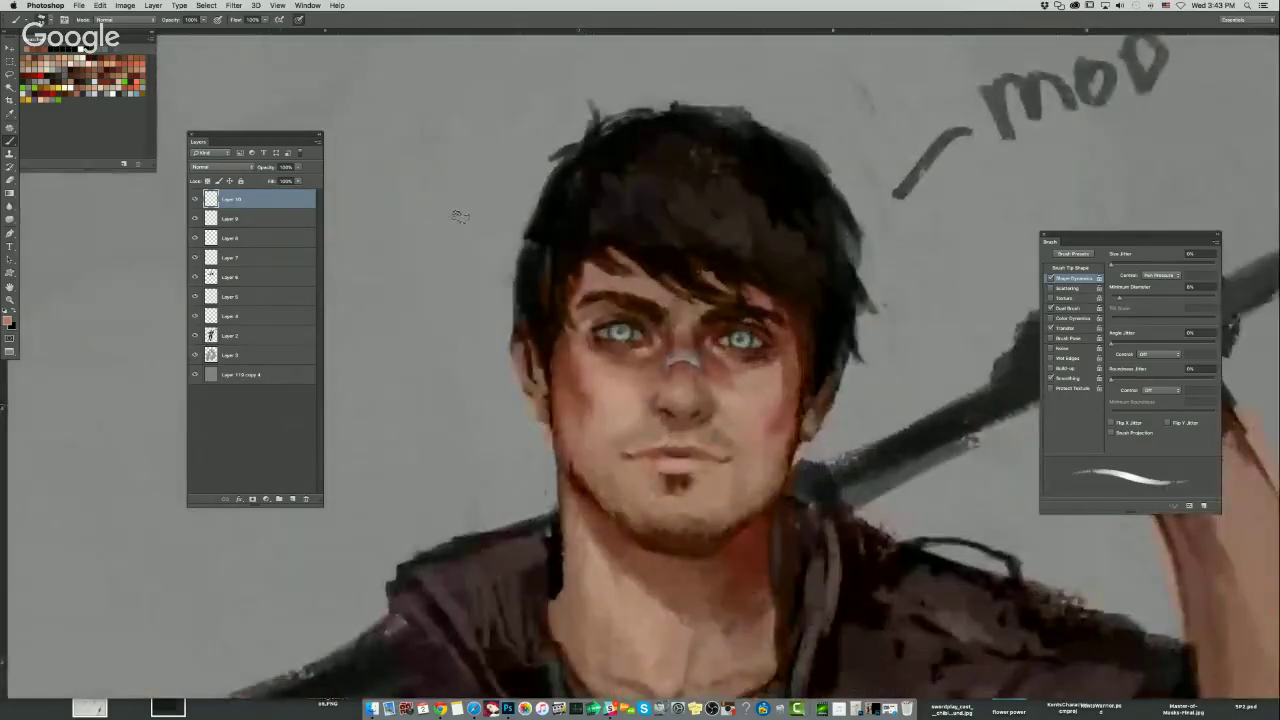
Sample the dark reddish brown under the jaw and paint it into the shadow across the upper neck.
left_click_drag(747, 468, 720, 391)
left_click(713, 467, "alt")
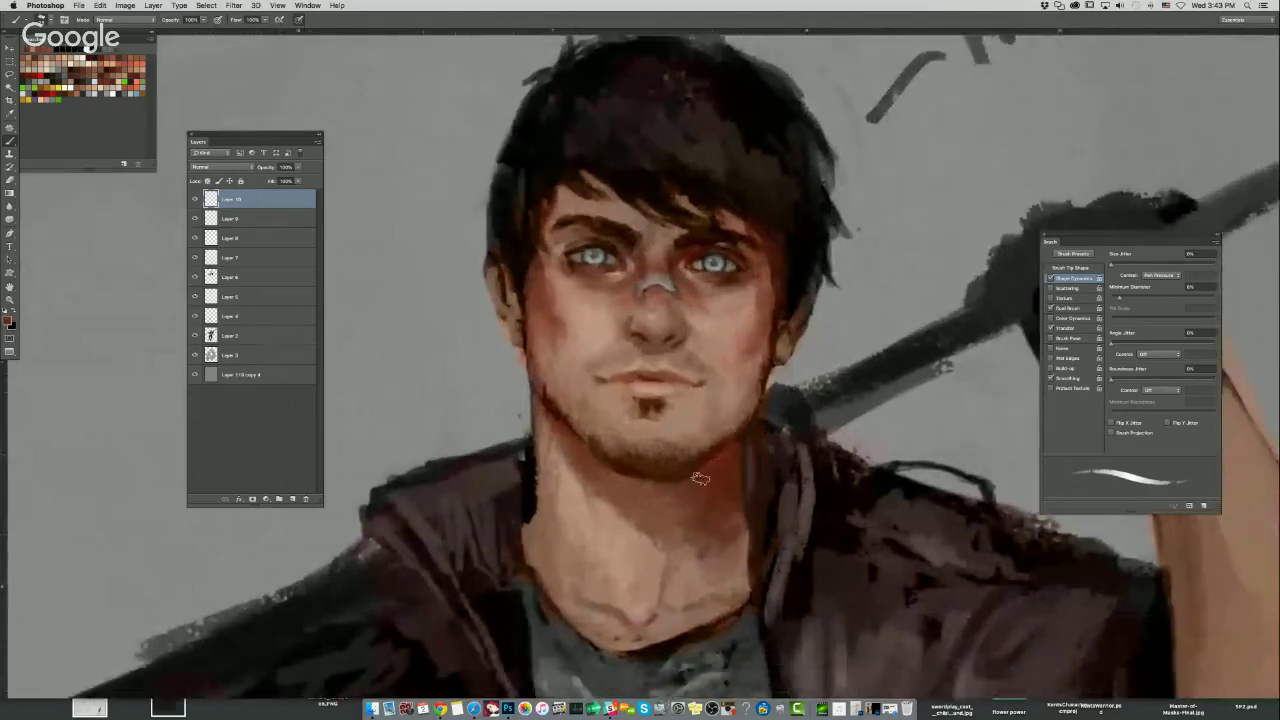
mouse_move(662, 494)
left_mouse_down()
mouse_move(666, 510)
mouse_move(718, 520)
left_mouse_up()
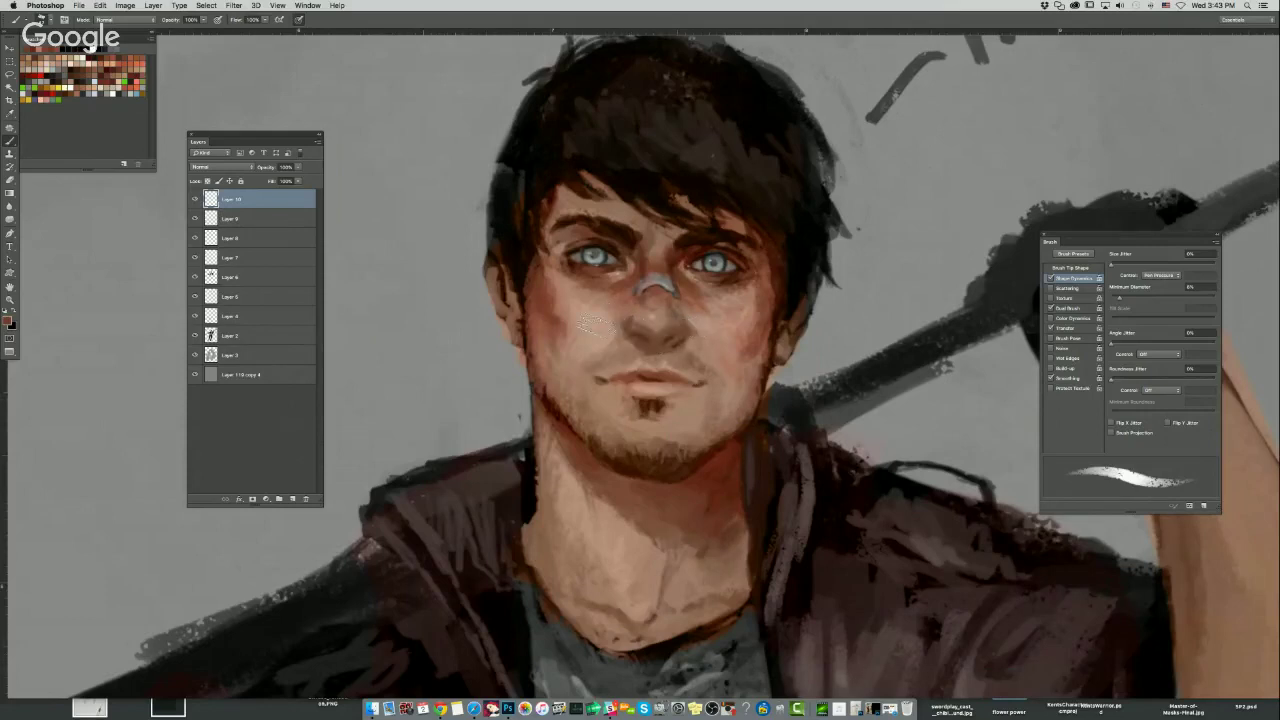
Activate the Soft Light layer, sample a red from the face and warm the nose with it.
left_click(222, 222)
left_click(217, 236)
left_click(654, 293, "alt")
left_click_drag(654, 293, 688, 260)
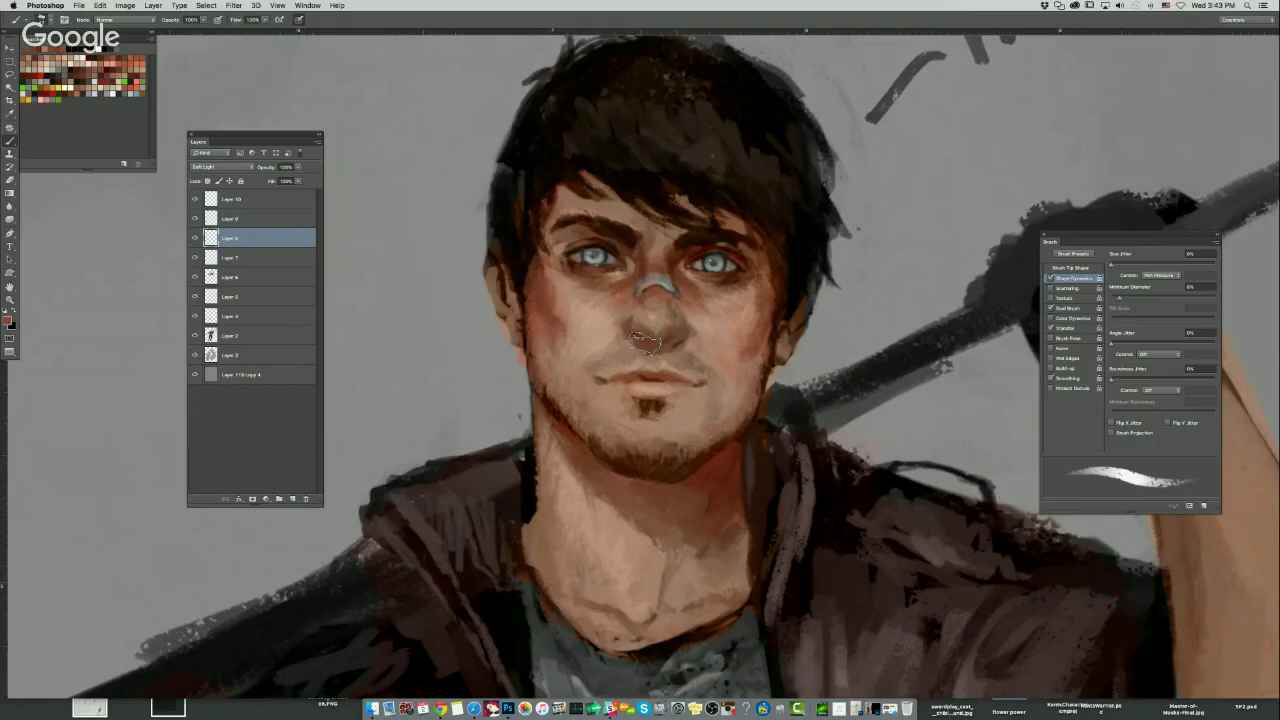
mouse_move(652, 348)
left_mouse_down()
mouse_move(670, 326)
mouse_move(646, 331)
mouse_move(636, 316)
mouse_move(670, 307)
left_mouse_up()
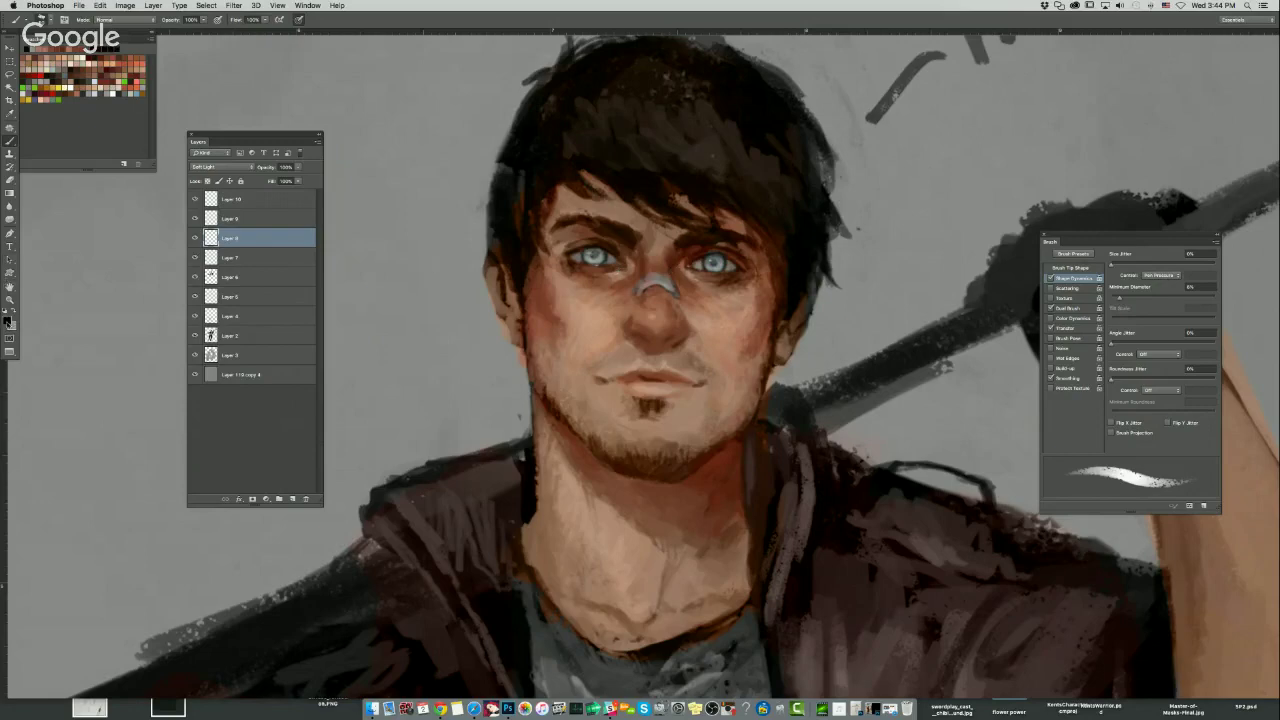
Set the foreground to a muted teal blue and tint the beard area around the mouth and jaw.
left_click(9, 323)
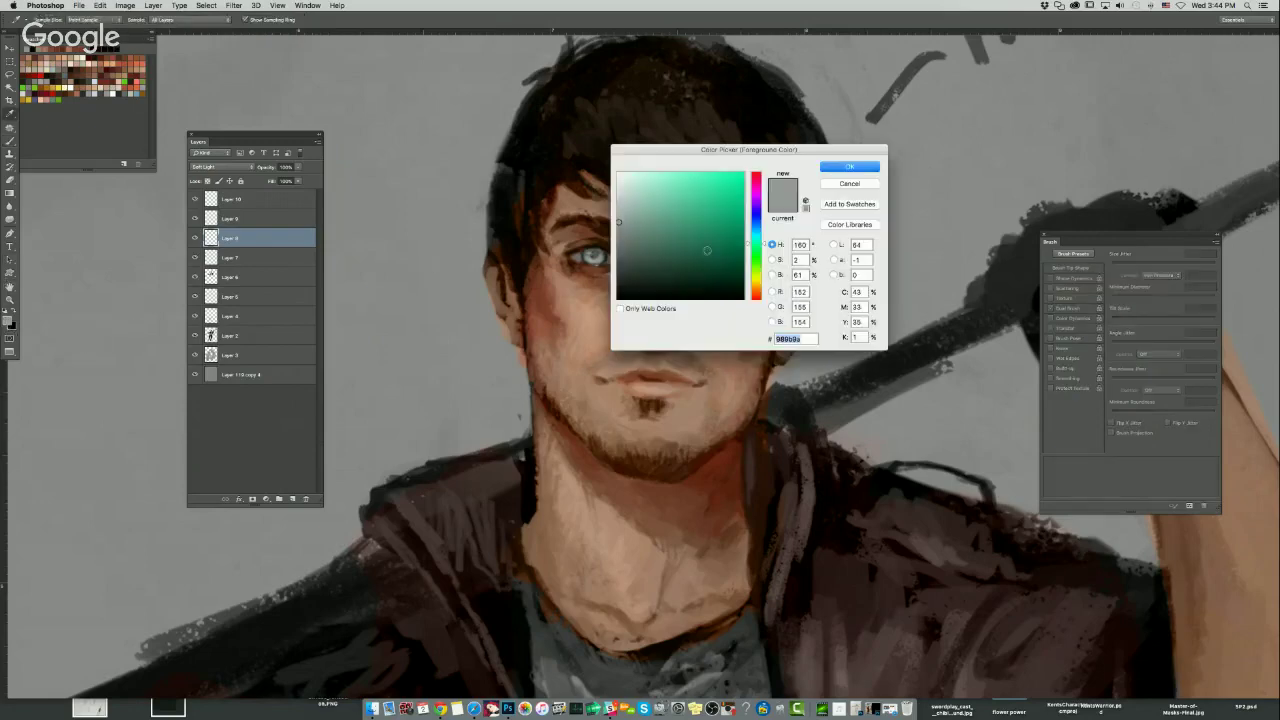
left_click(688, 217)
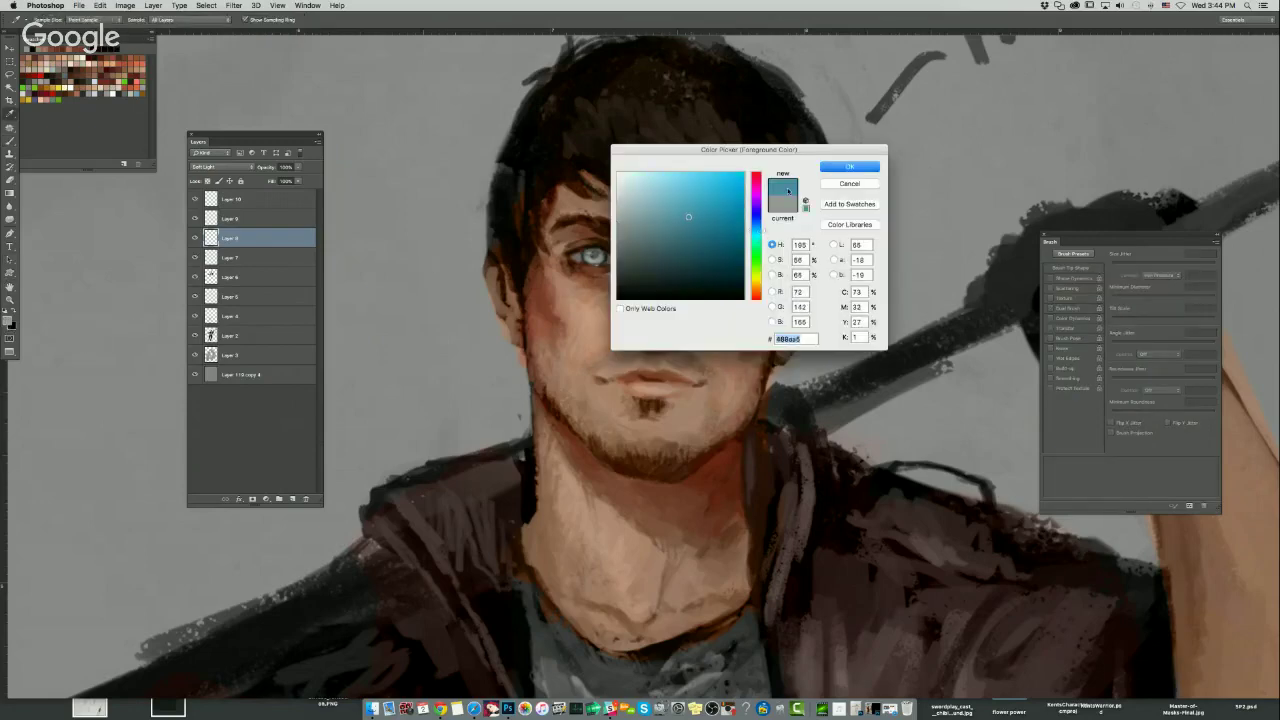
left_click(849, 166)
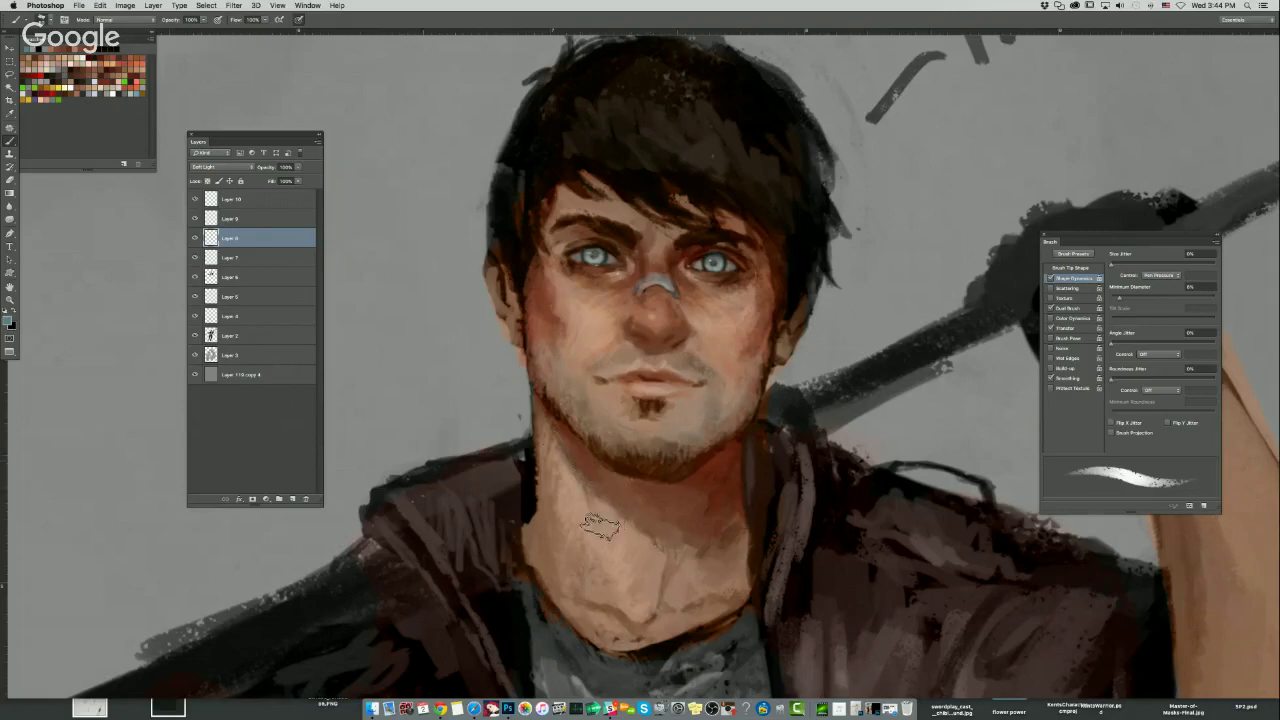
left_click_drag(680, 402, 622, 392)
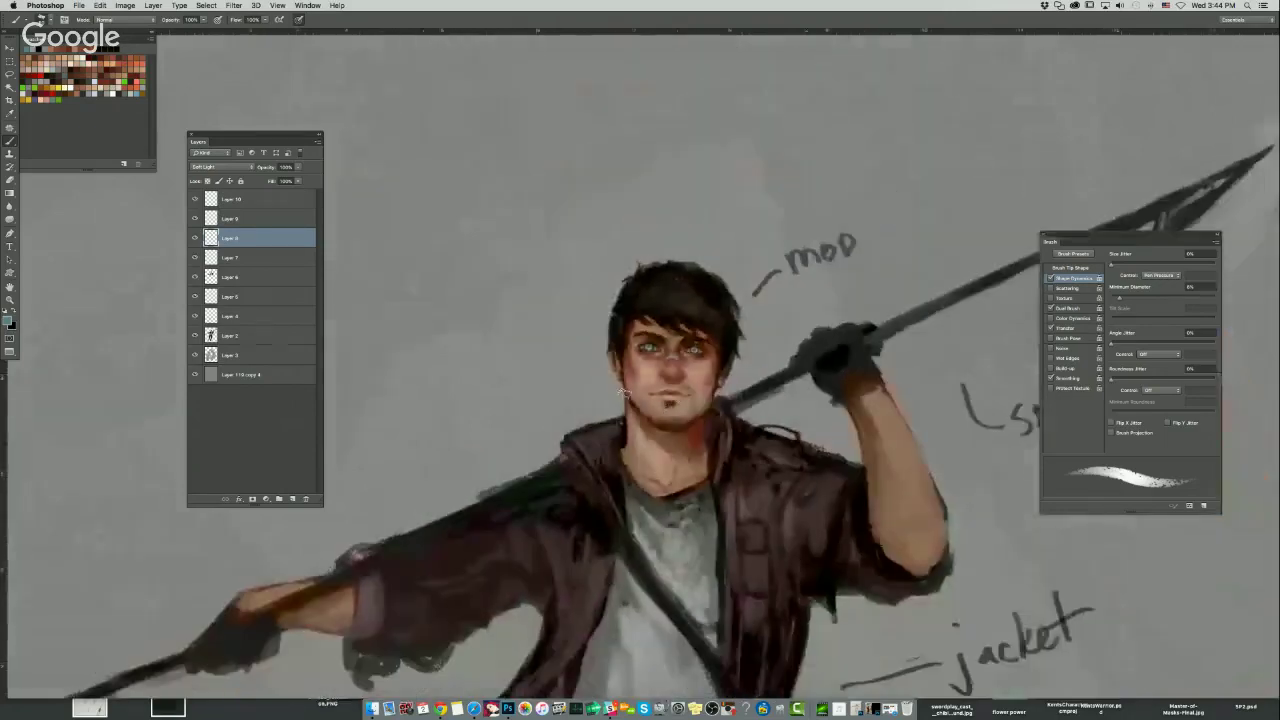
Toggle the Soft Light layer's visibility to compare the face with and without its red and blue tints.
left_click(195, 239)
left_click(195, 239)
left_click(195, 239)
left_click(195, 238)
scroll(613, 336, "up", 5)
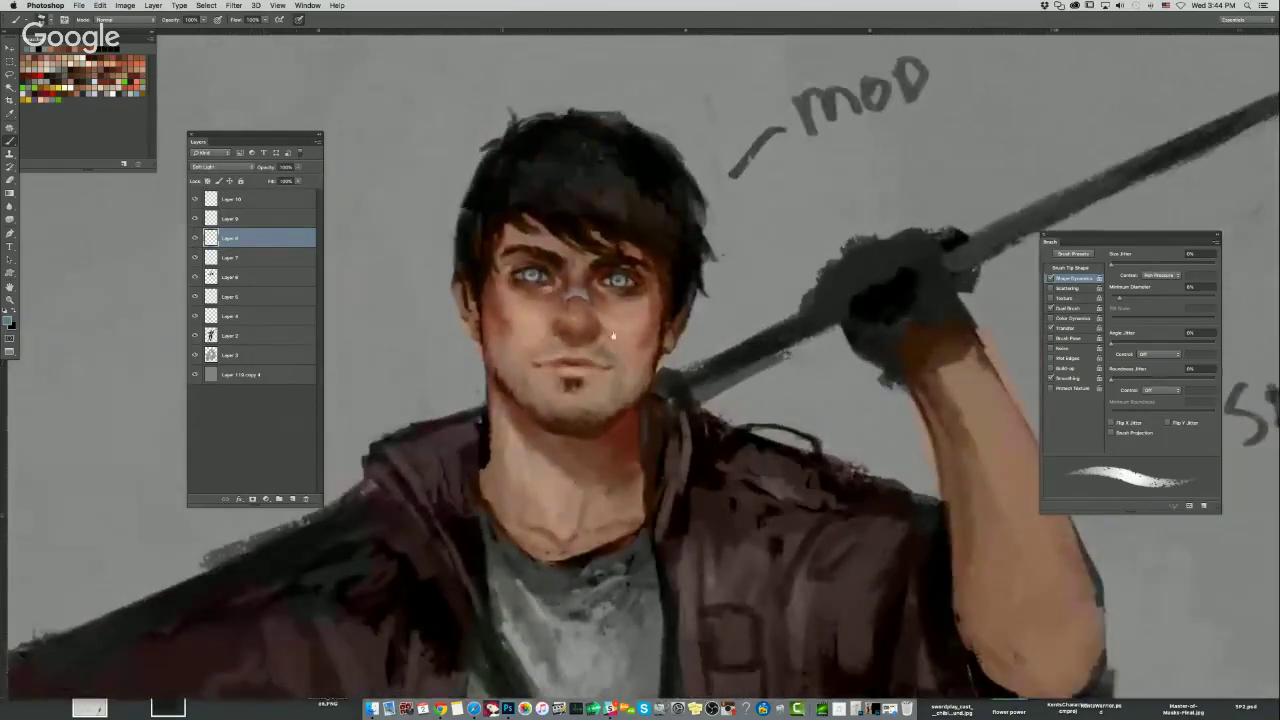
scroll(613, 336, "up", 3)
left_click(714, 292, "alt")
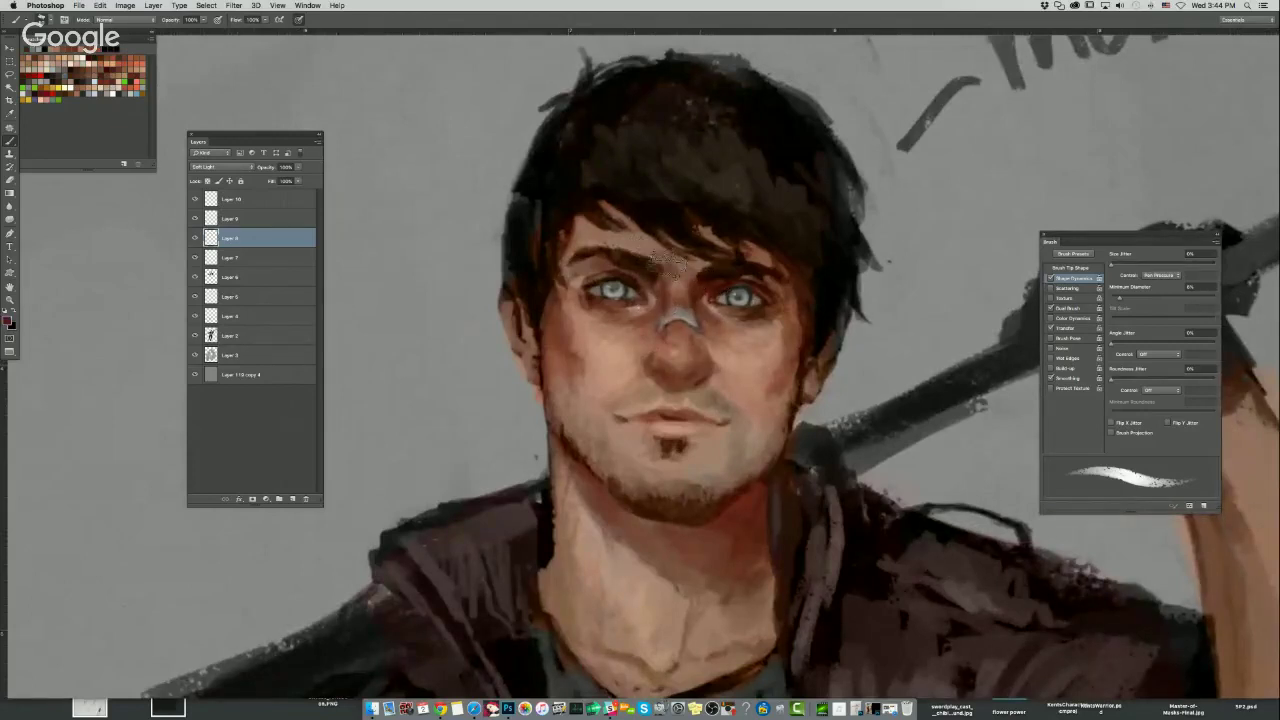
left_click(659, 229, "alt")
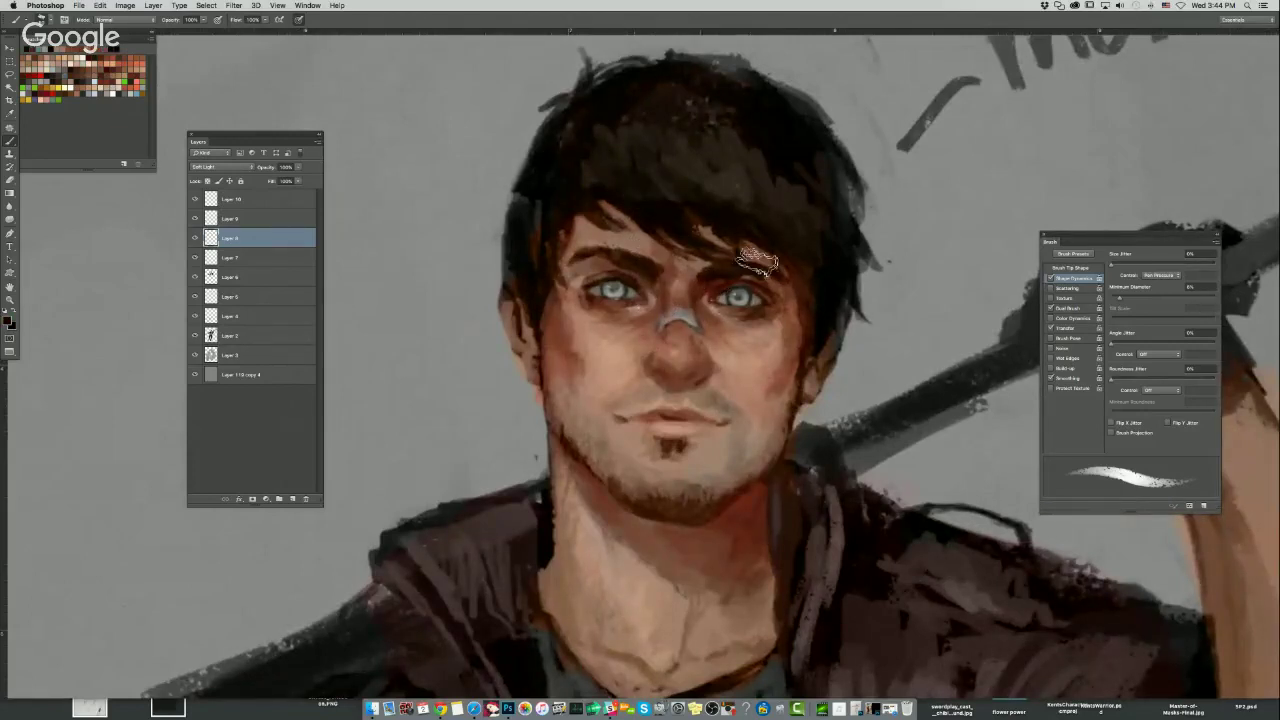
scroll(757, 262, "down", 2)
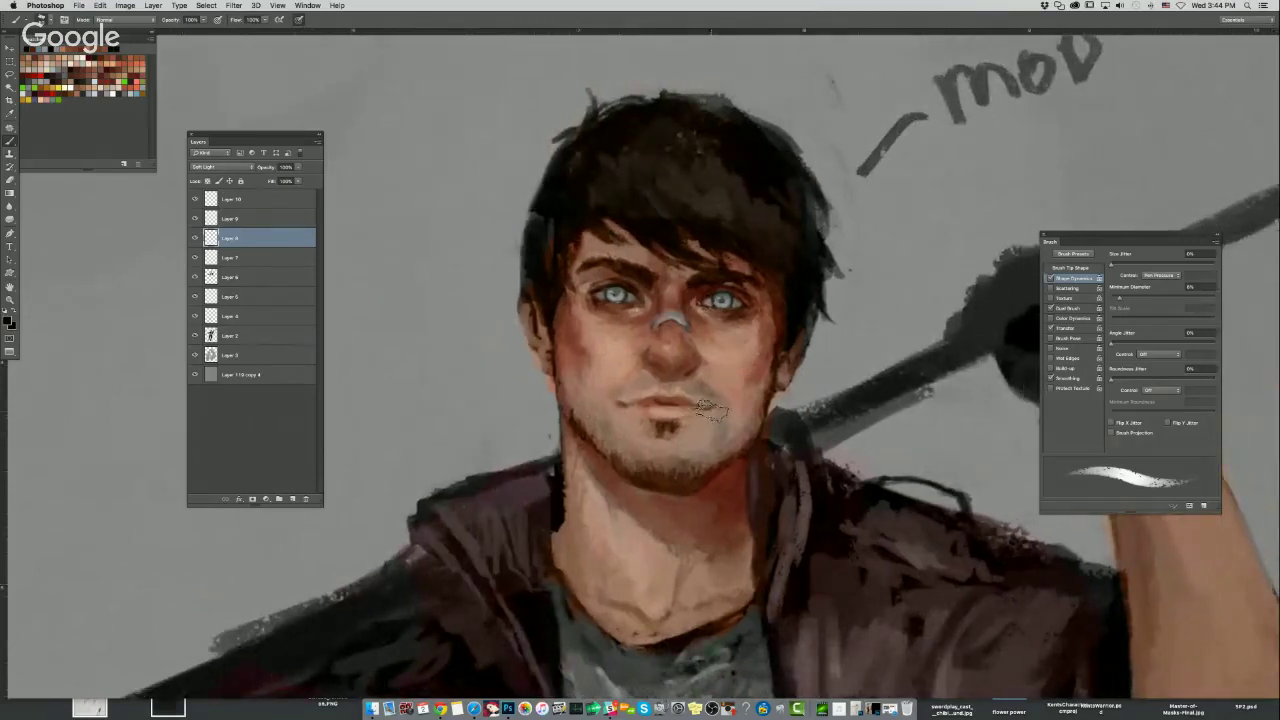
Try to merge all visible layers into a single layer.
key("super+e")
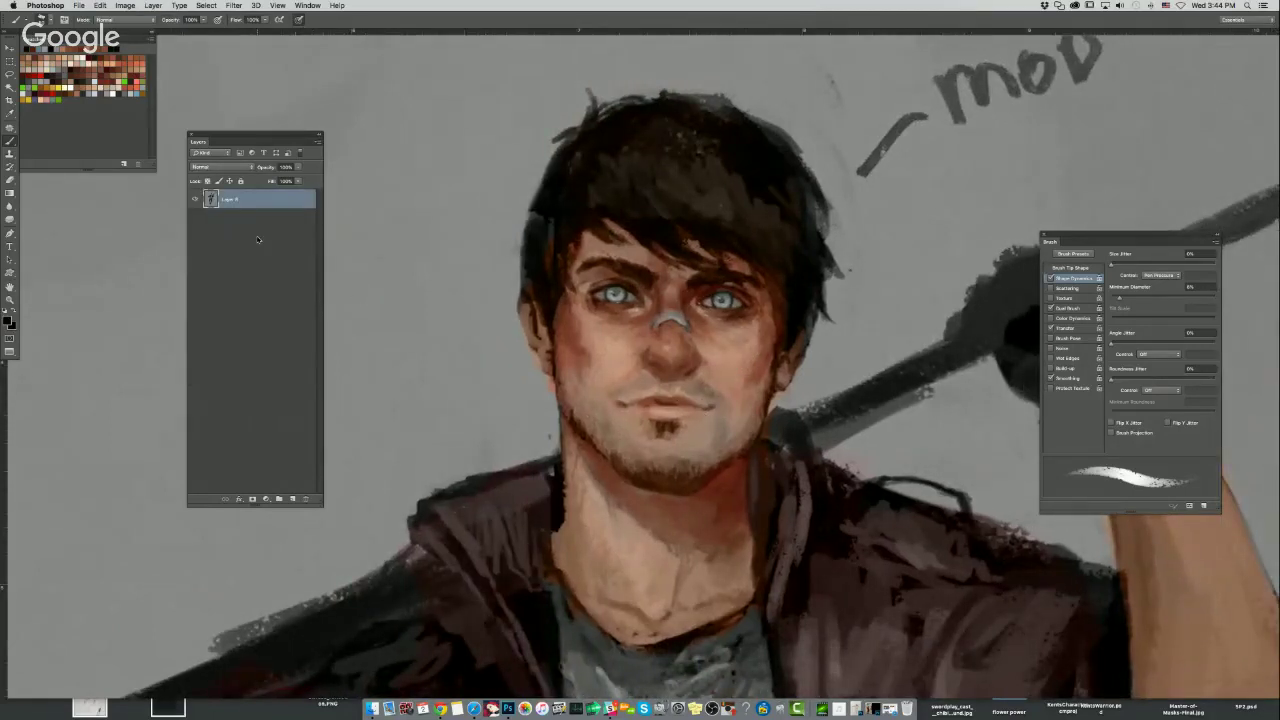
key("super+z")
key("super+z")
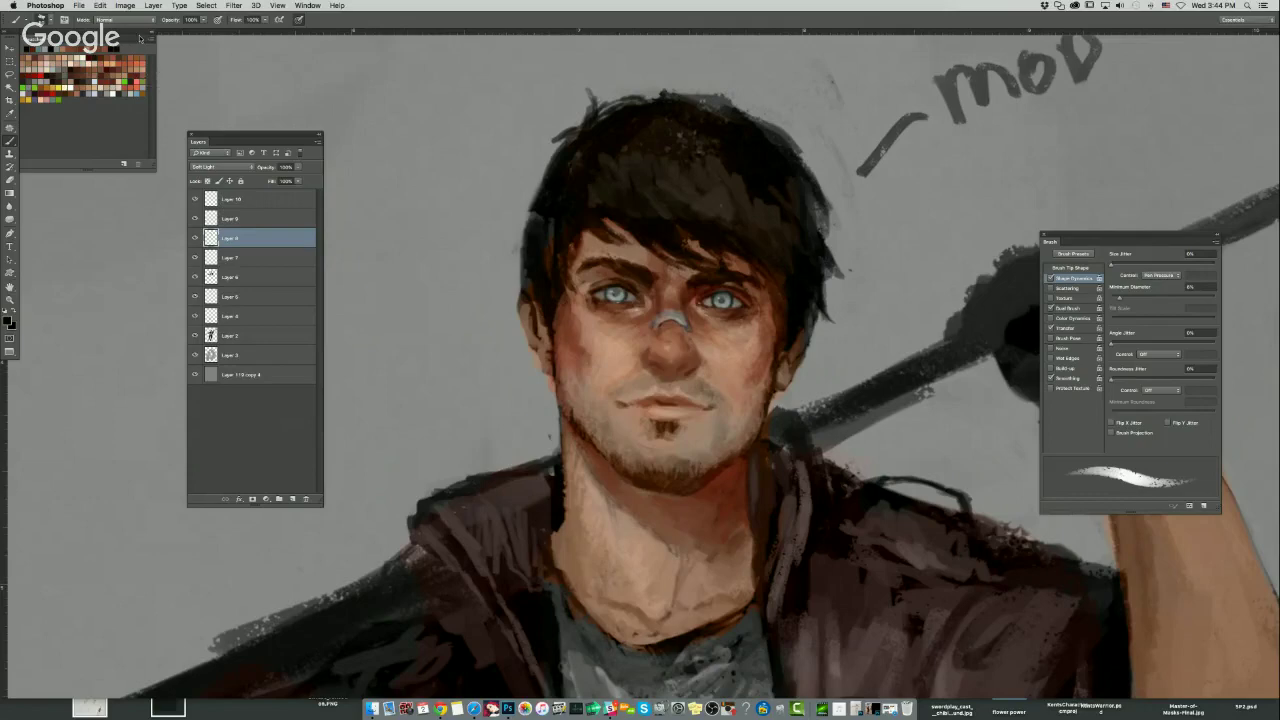
left_click(125, 5)
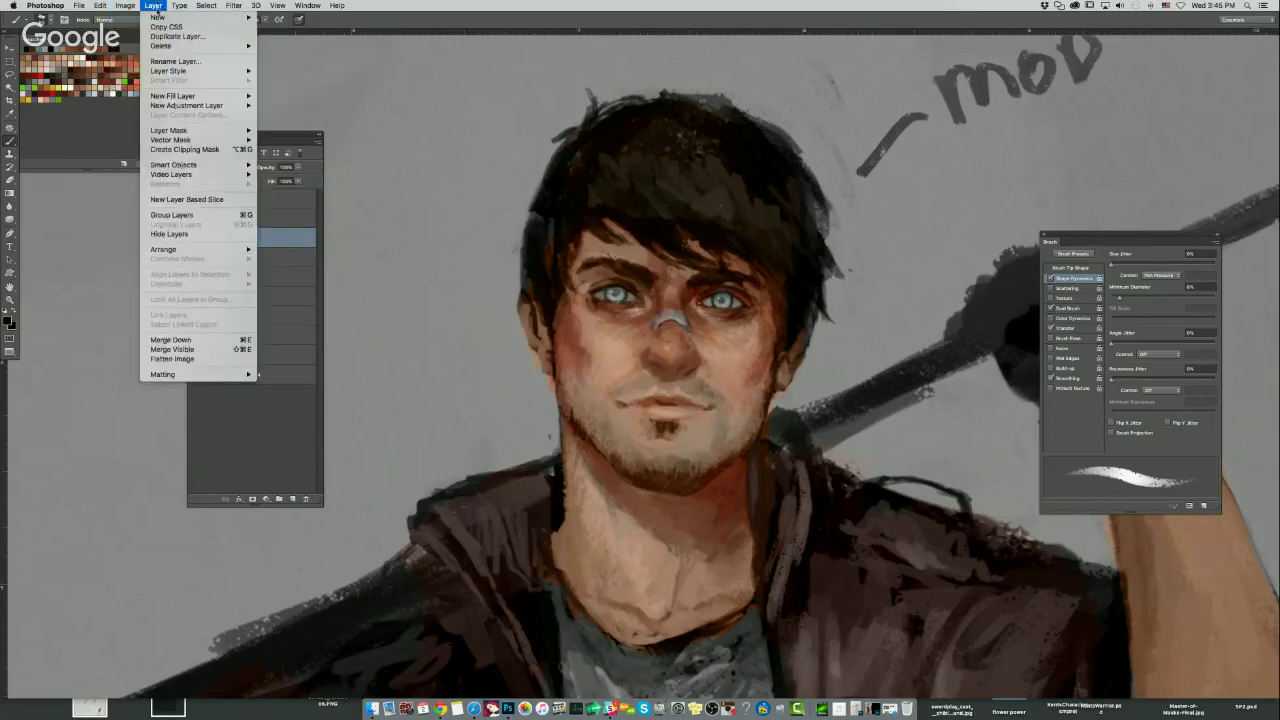
left_click(192, 348)
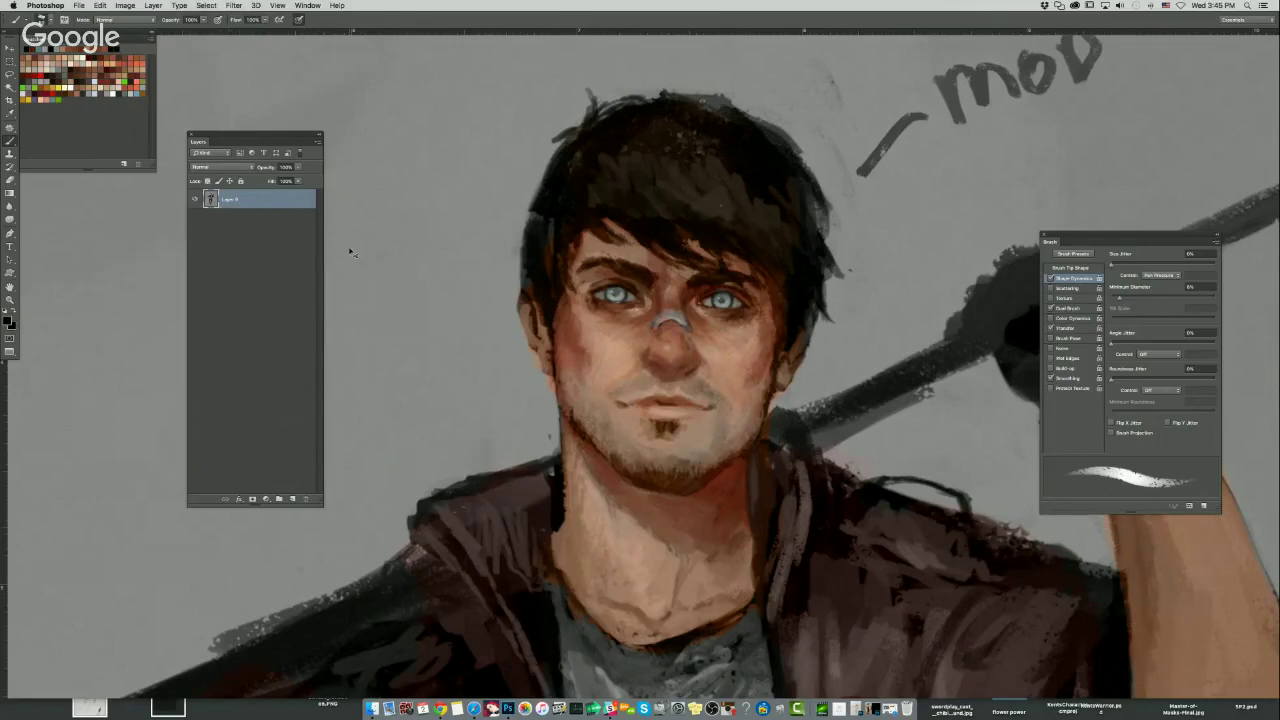
key("super+alt+z")
Stamp all visible layers into a new merged layer at the top of the stack, keeping the originals.
left_click(250, 205)
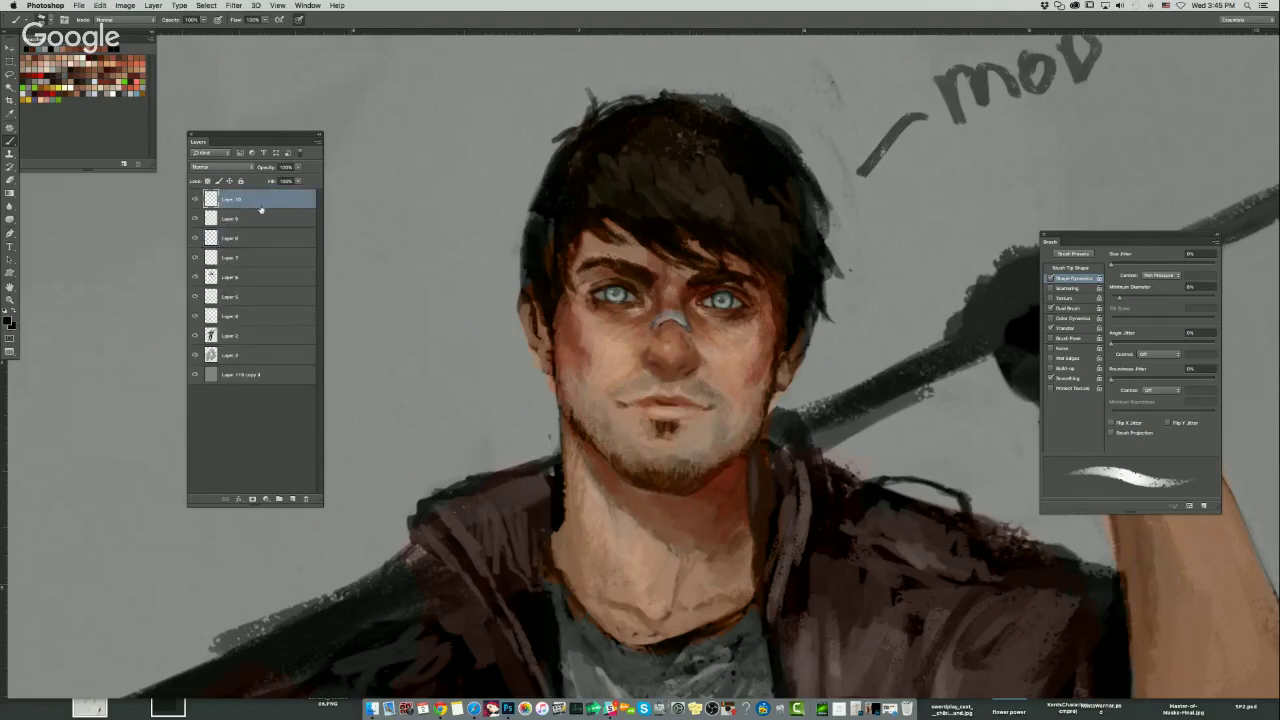
key("super+alt+shift+e")
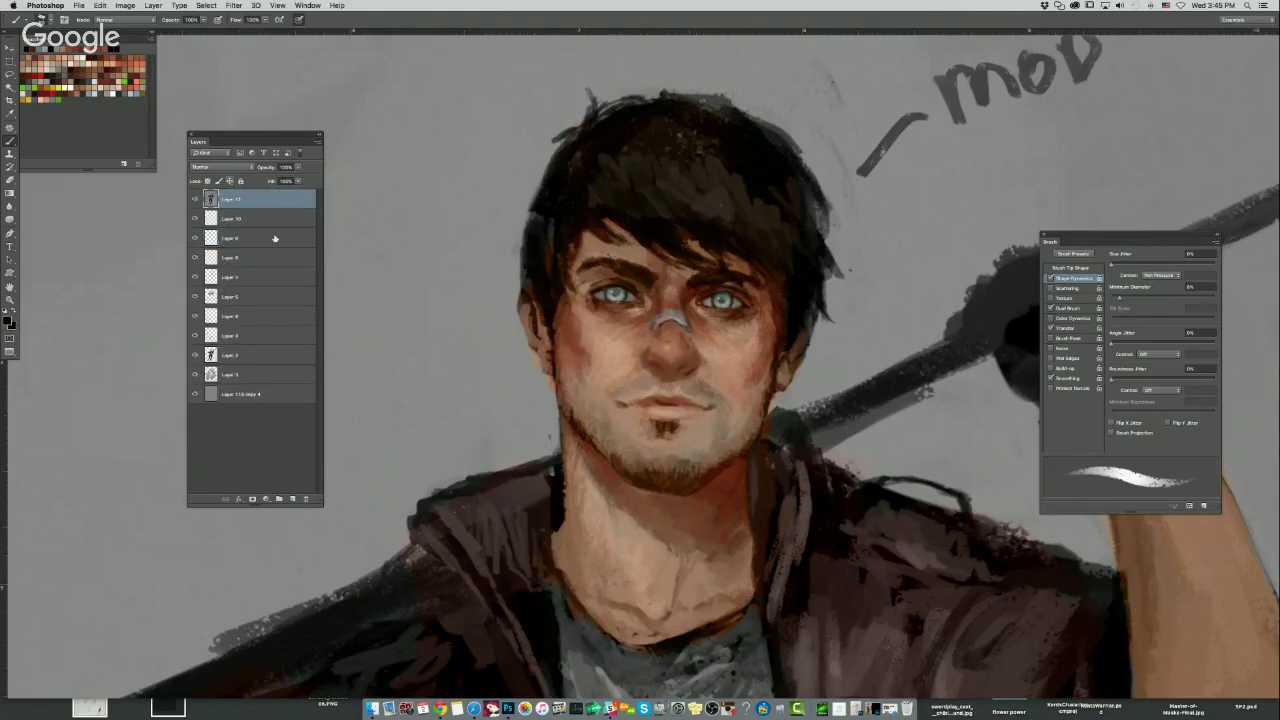
left_click(196, 198)
scroll(465, 297, "down", 3)
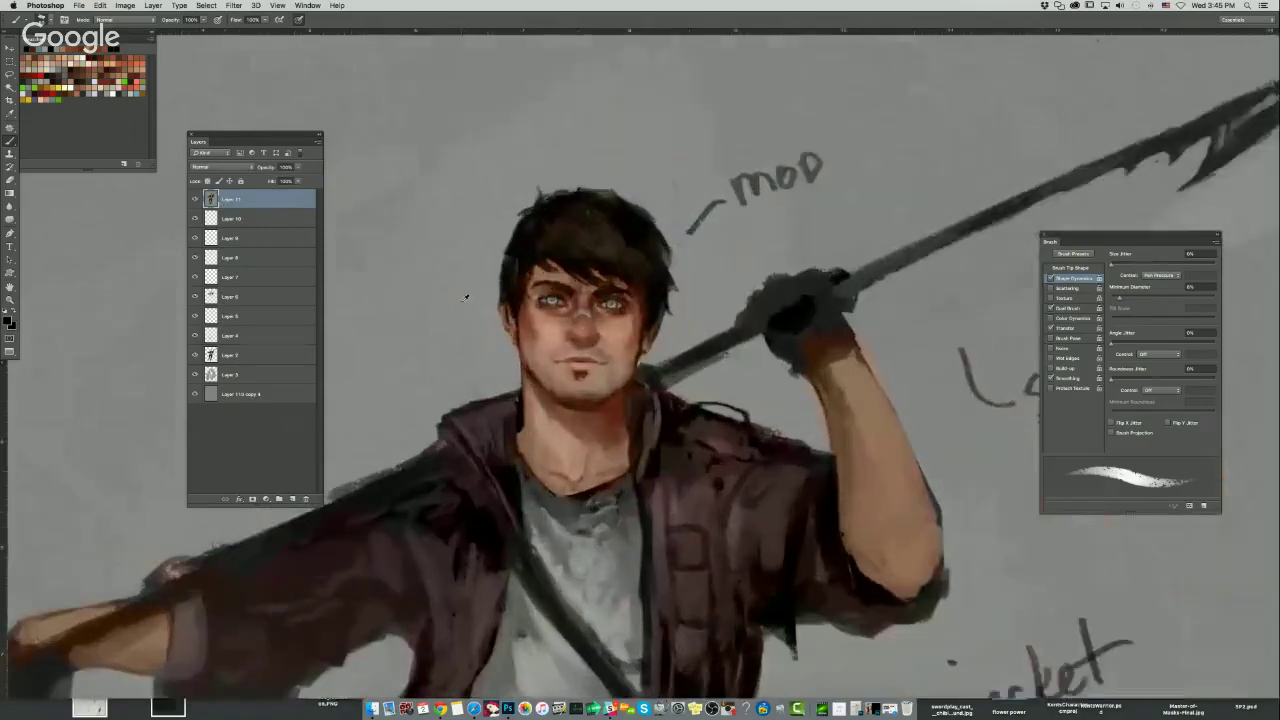
left_click_drag(443, 289, 419, 256)
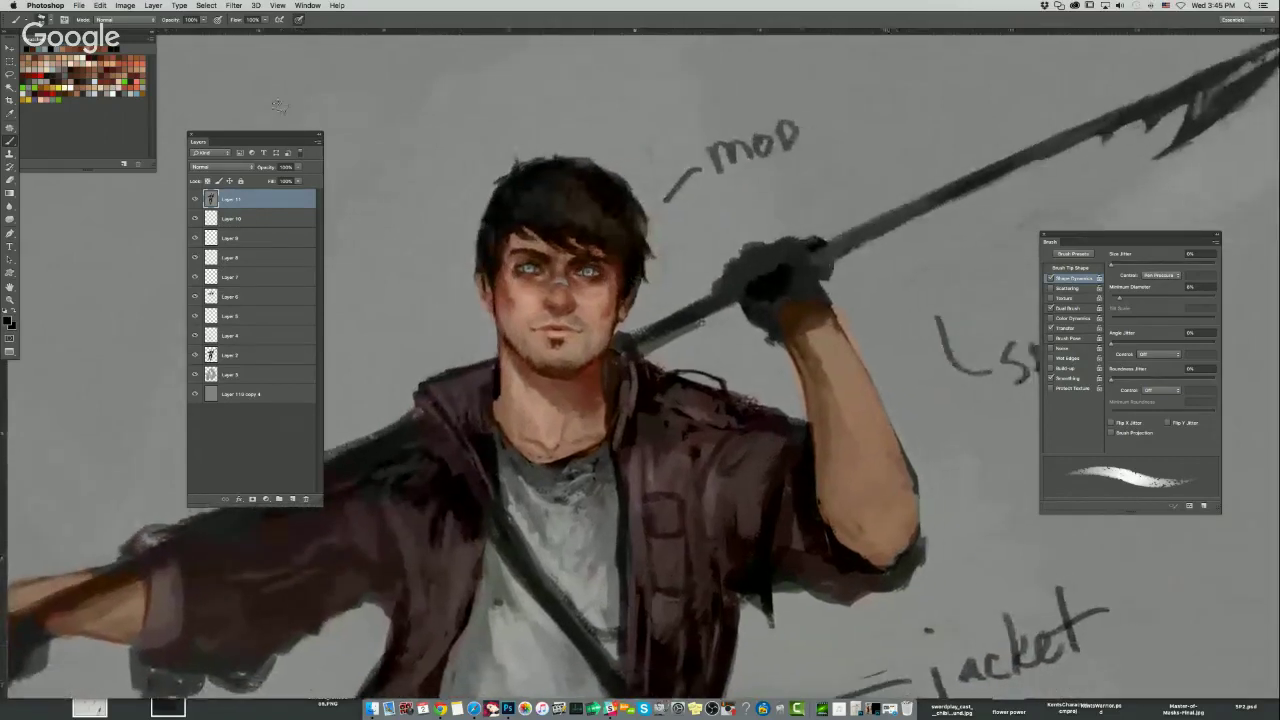
Start a Color Balance adjustment on the merged layer and set the midtones' yellow-blue level to +33.
left_click(125, 5)
mouse_move(140, 33)
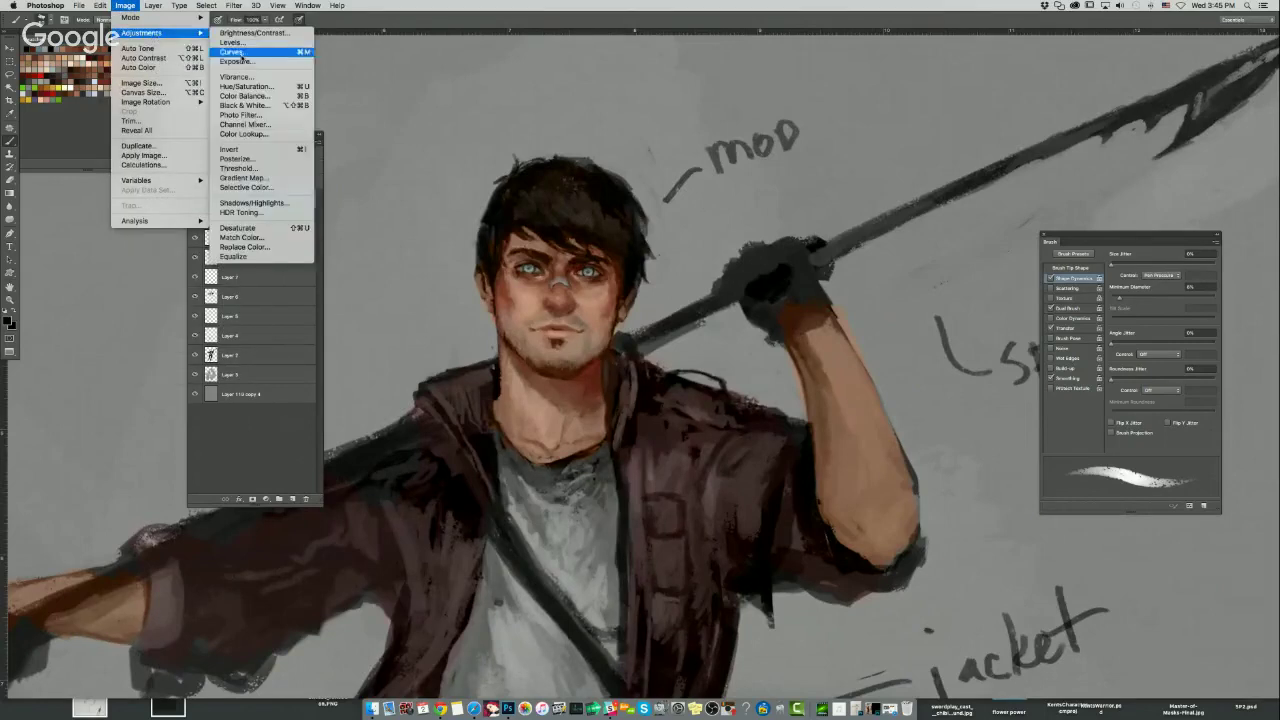
left_click(245, 95)
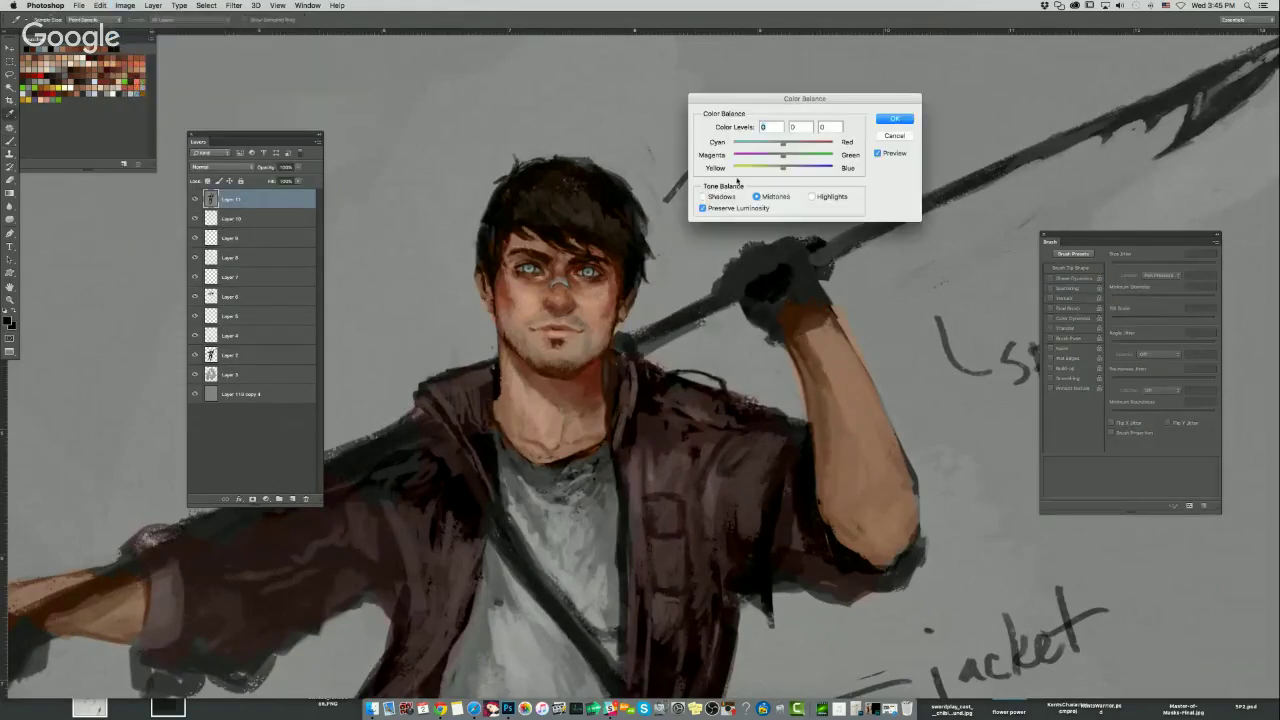
left_click_drag(767, 98, 861, 173)
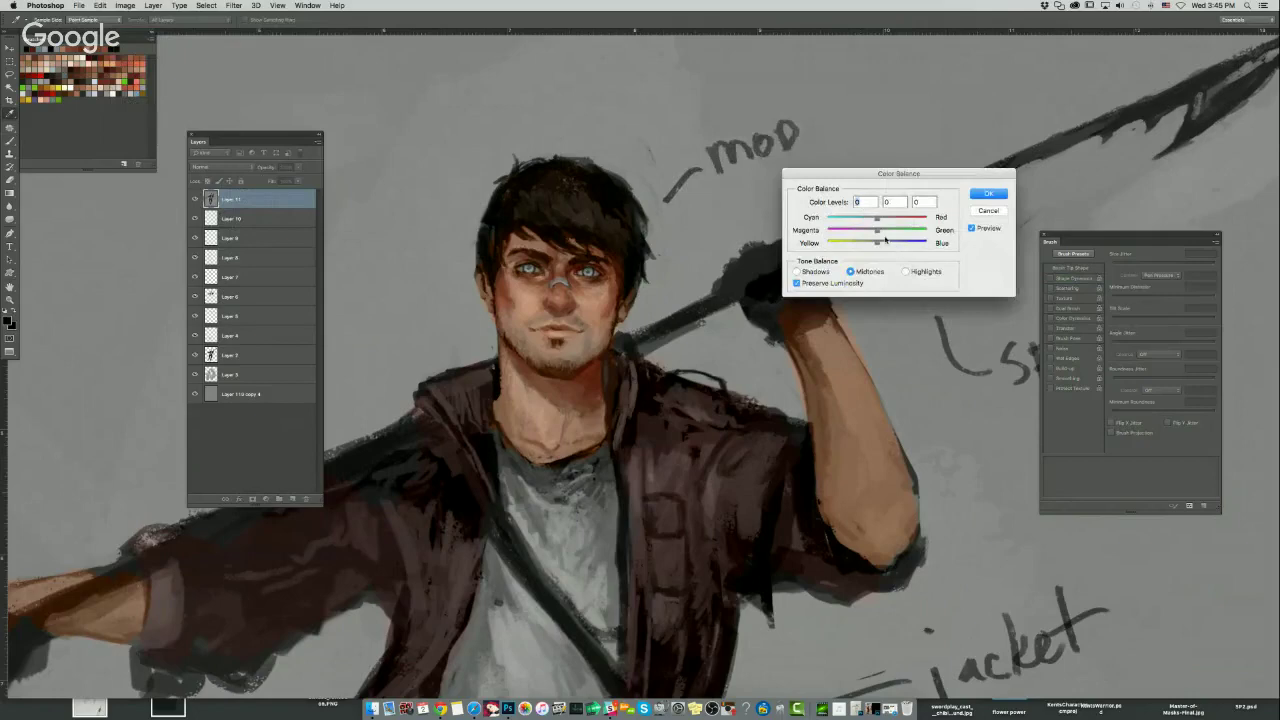
left_click_drag(880, 242, 852, 242)
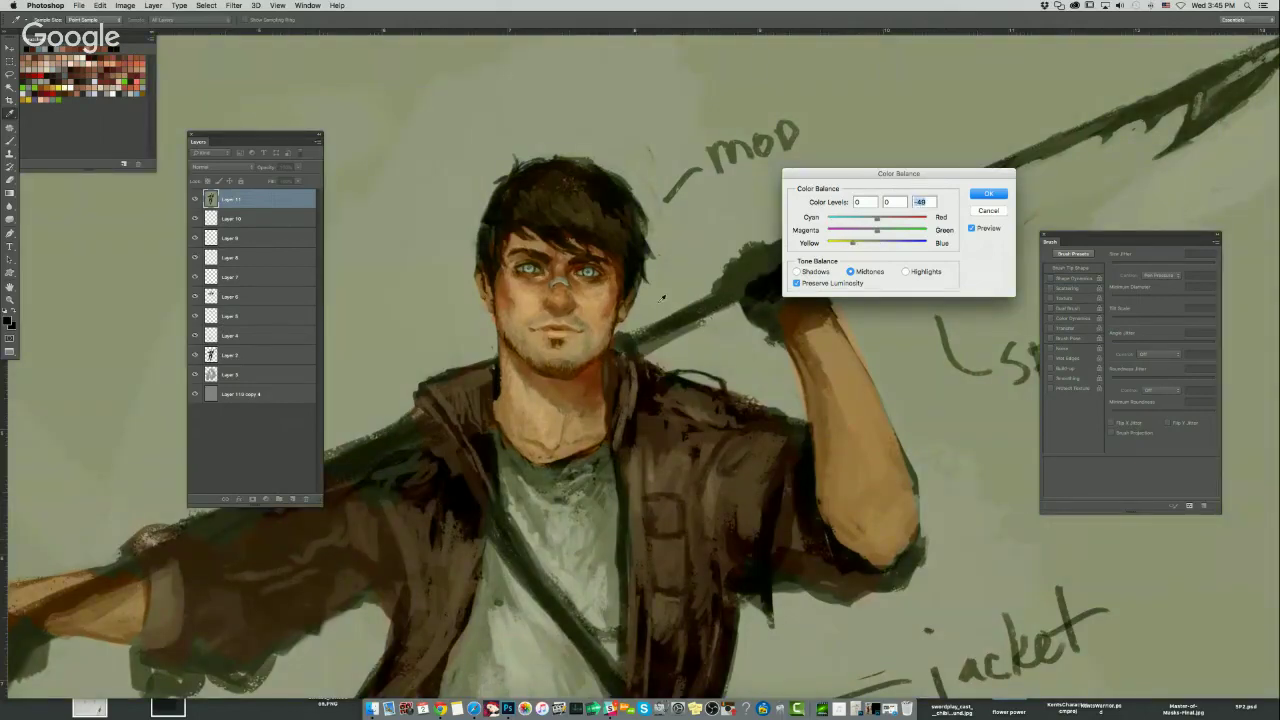
left_click(895, 243)
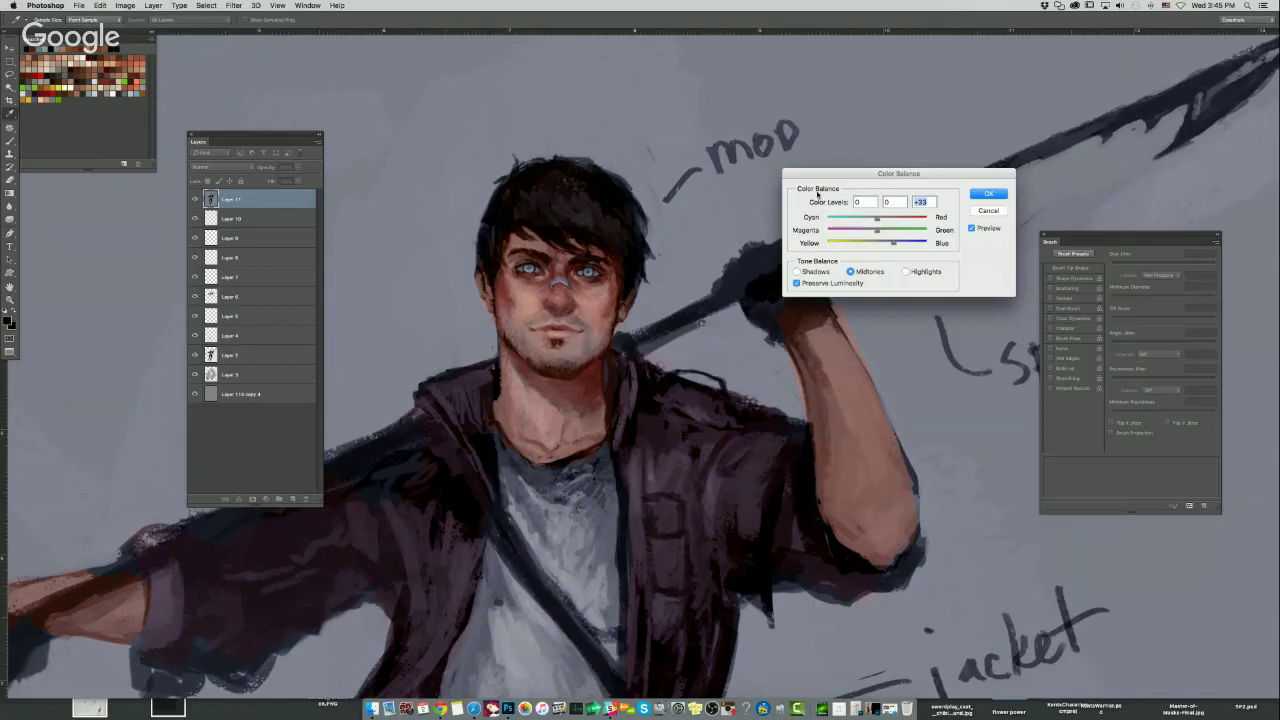
Set the yellow-blue level of the Color Balance highlights to -29.
left_click(906, 272)
mouse_move(873, 243)
left_mouse_down()
mouse_move(891, 243)
mouse_move(871, 244)
left_mouse_up()
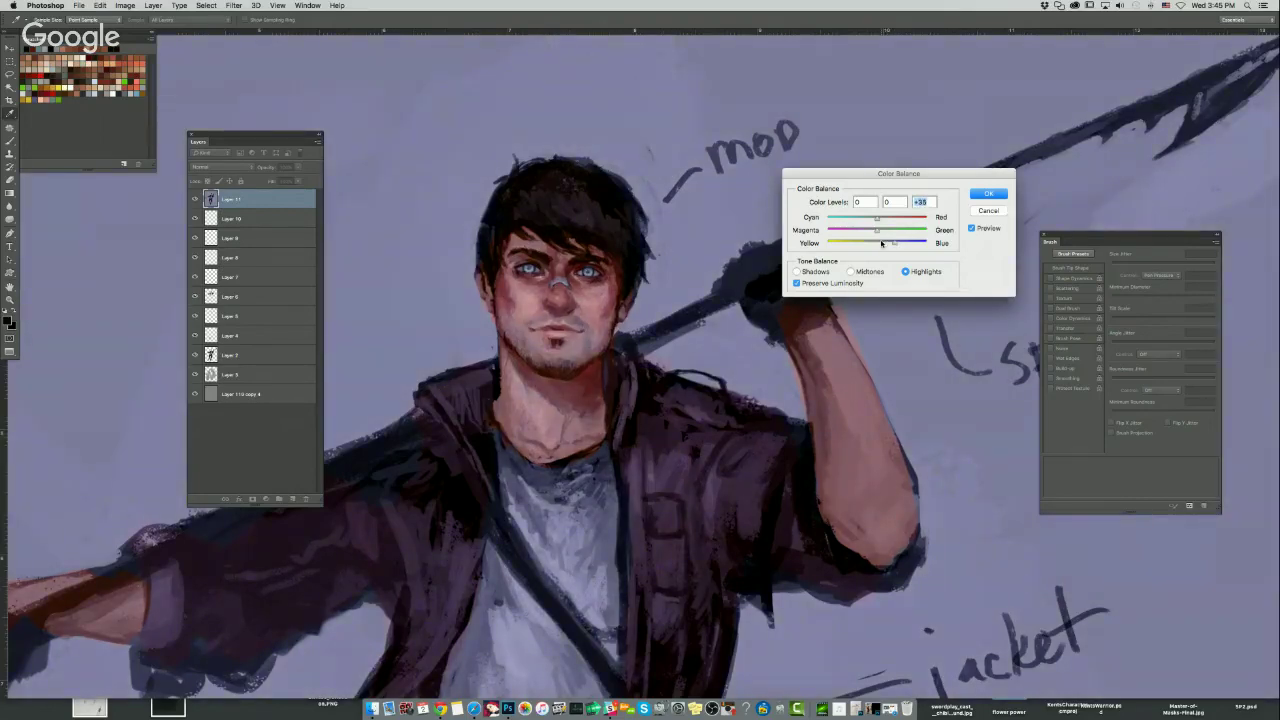
left_click_drag(867, 243, 866, 243)
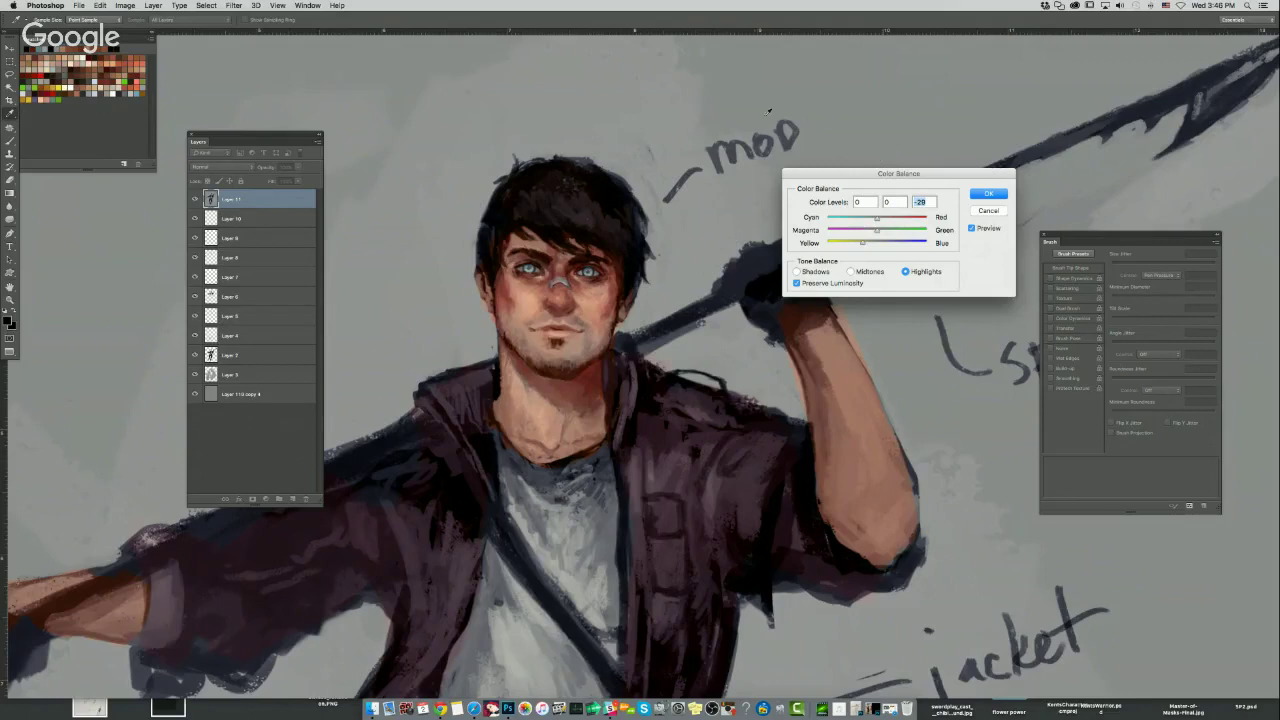
Shift the Color Balance shadows slightly toward blue, with cyan-red at -1 and magenta-green at +1, and apply the adjustment.
mouse_move(875, 215)
left_mouse_down()
mouse_move(880, 245)
mouse_move(881, 217)
left_mouse_up()
left_click(822, 271)
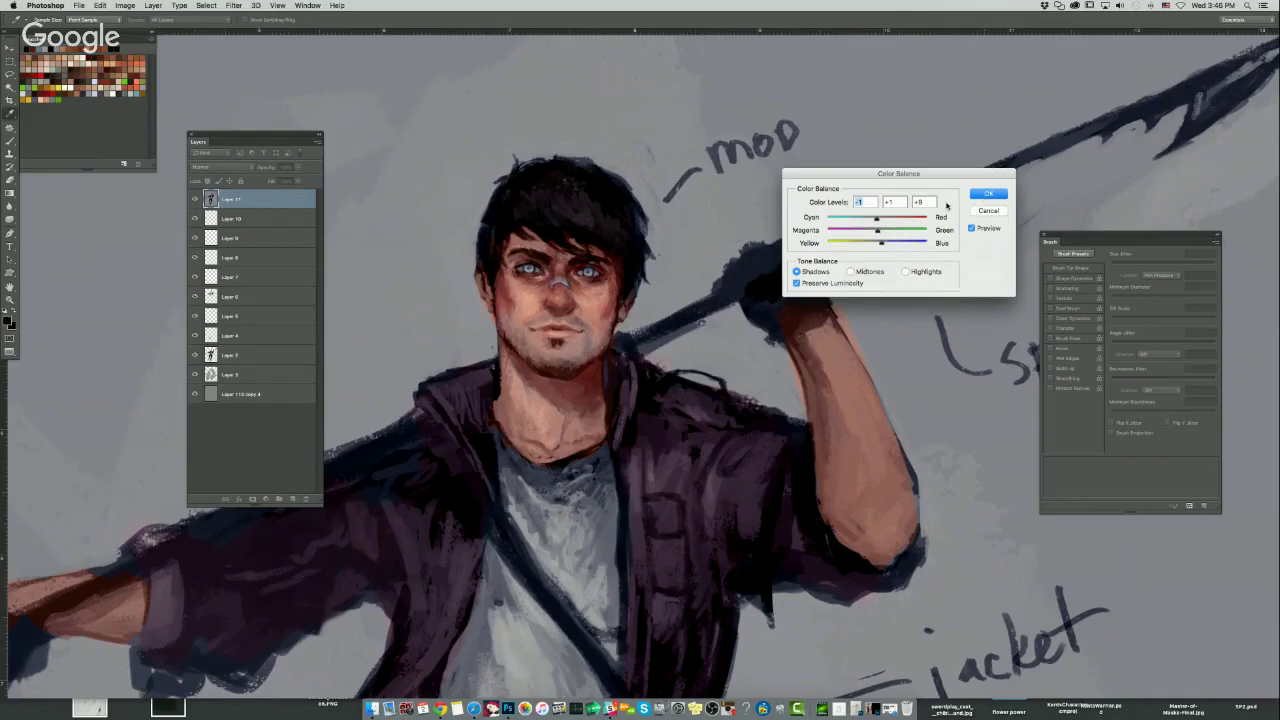
left_click(988, 196)
Undo and redo the Color Balance repeatedly to compare before and after, then check the whole painting.
key("super+z")
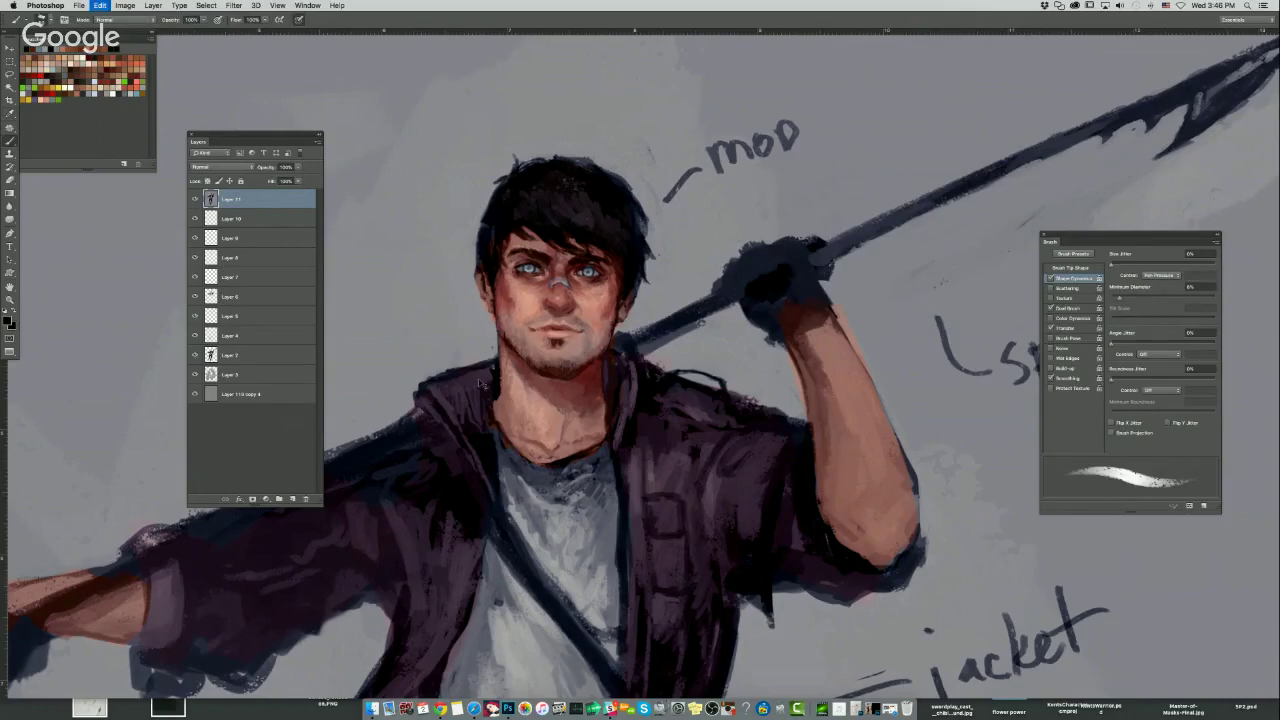
key("super+z")
key("super+z")
key("super+z")
key("super+z")
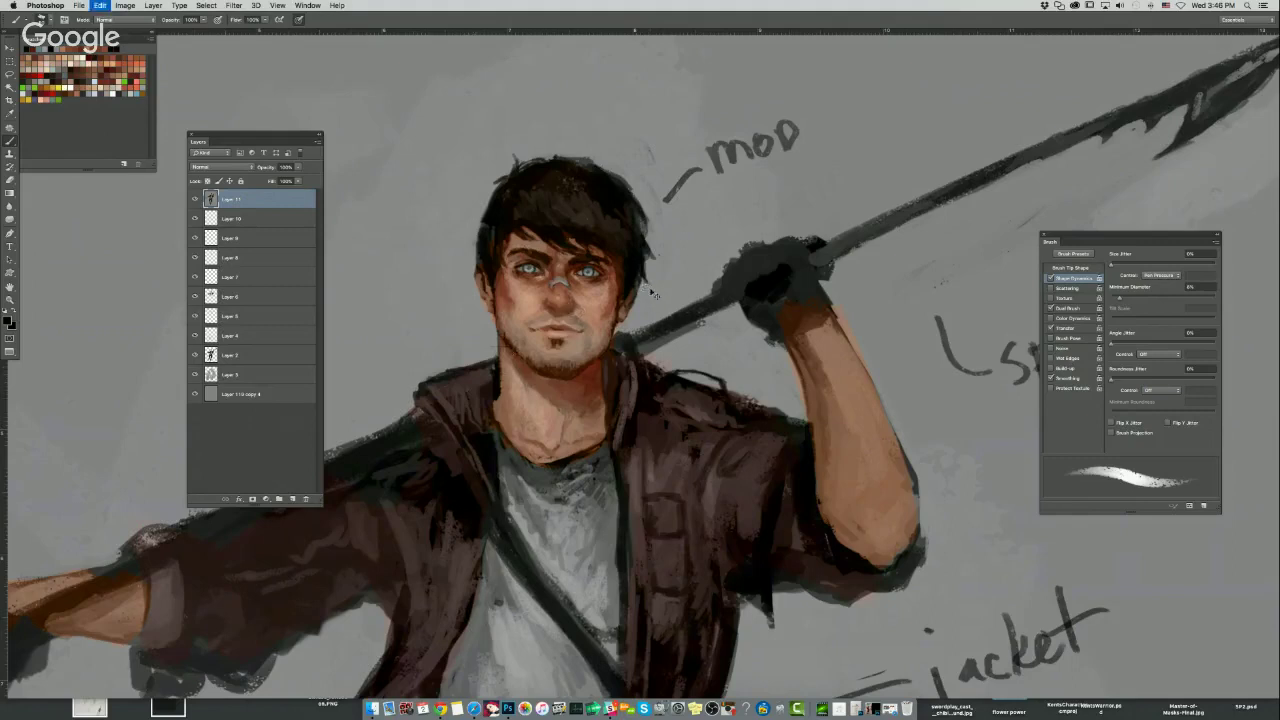
key("super+z")
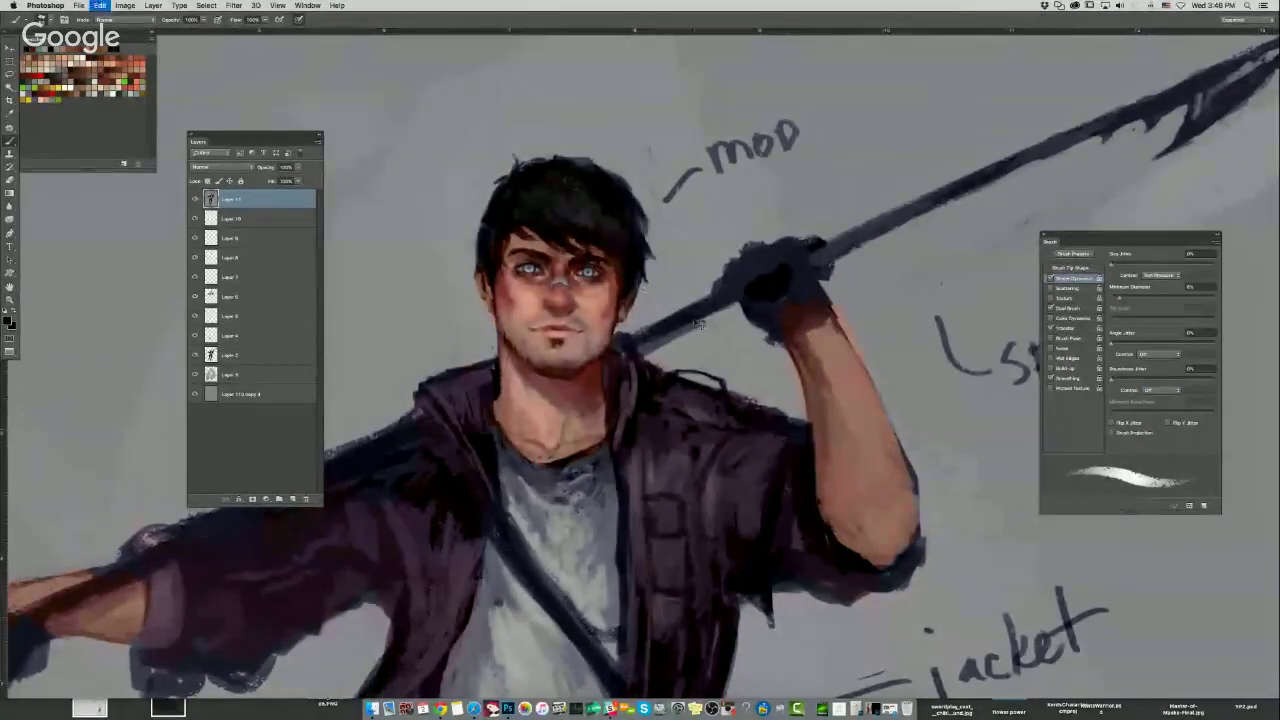
key("super+z")
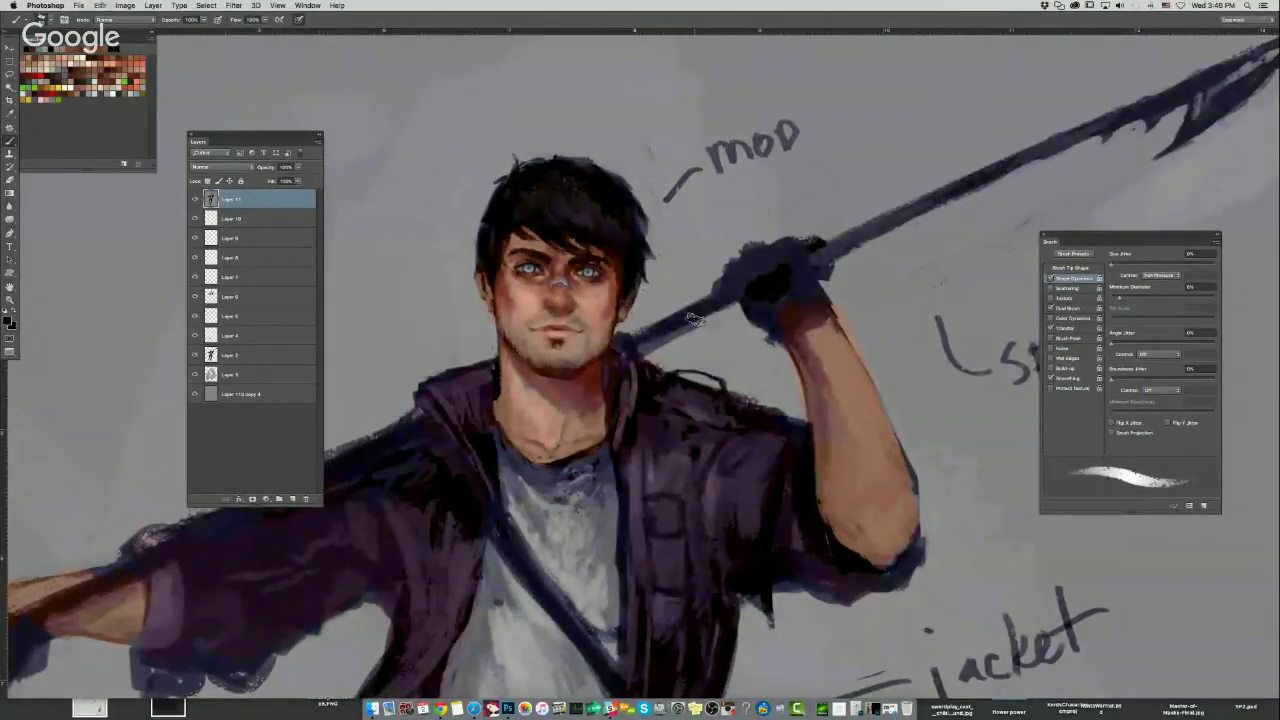
key("super+0")
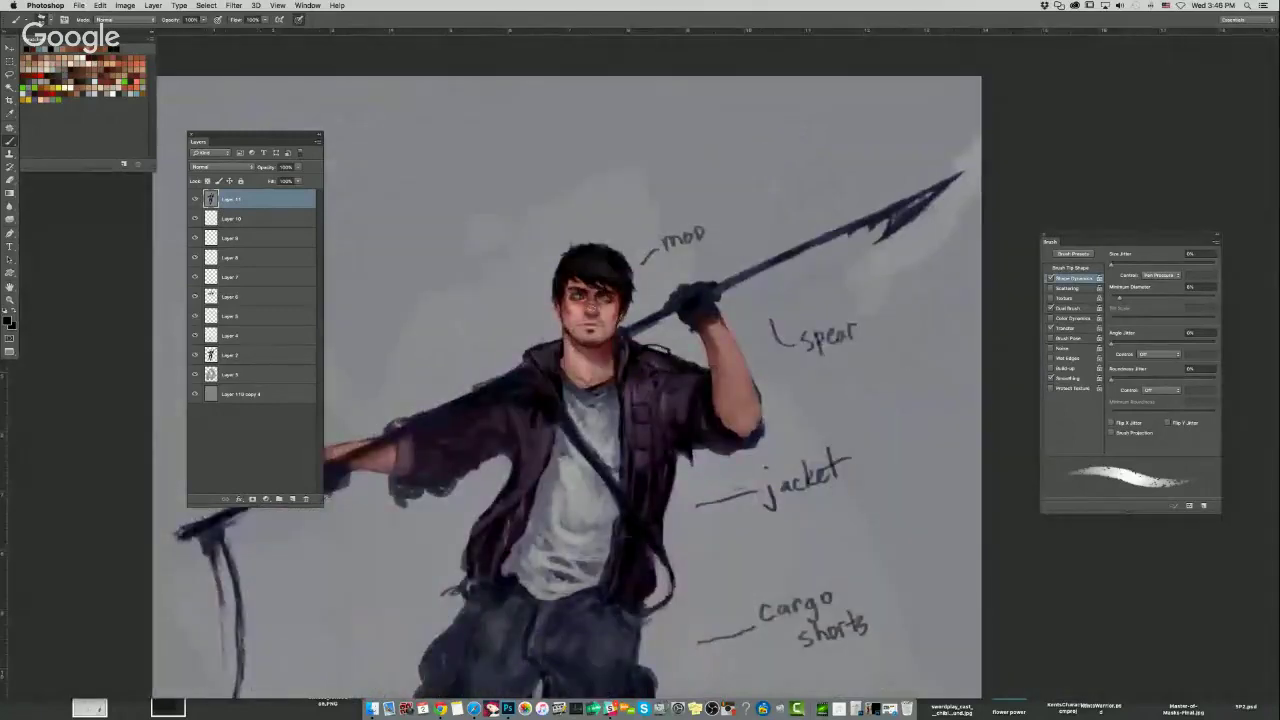
Examine the colour-balanced painting both close up on the face and jacket and as a whole figure.
key("super+plus")
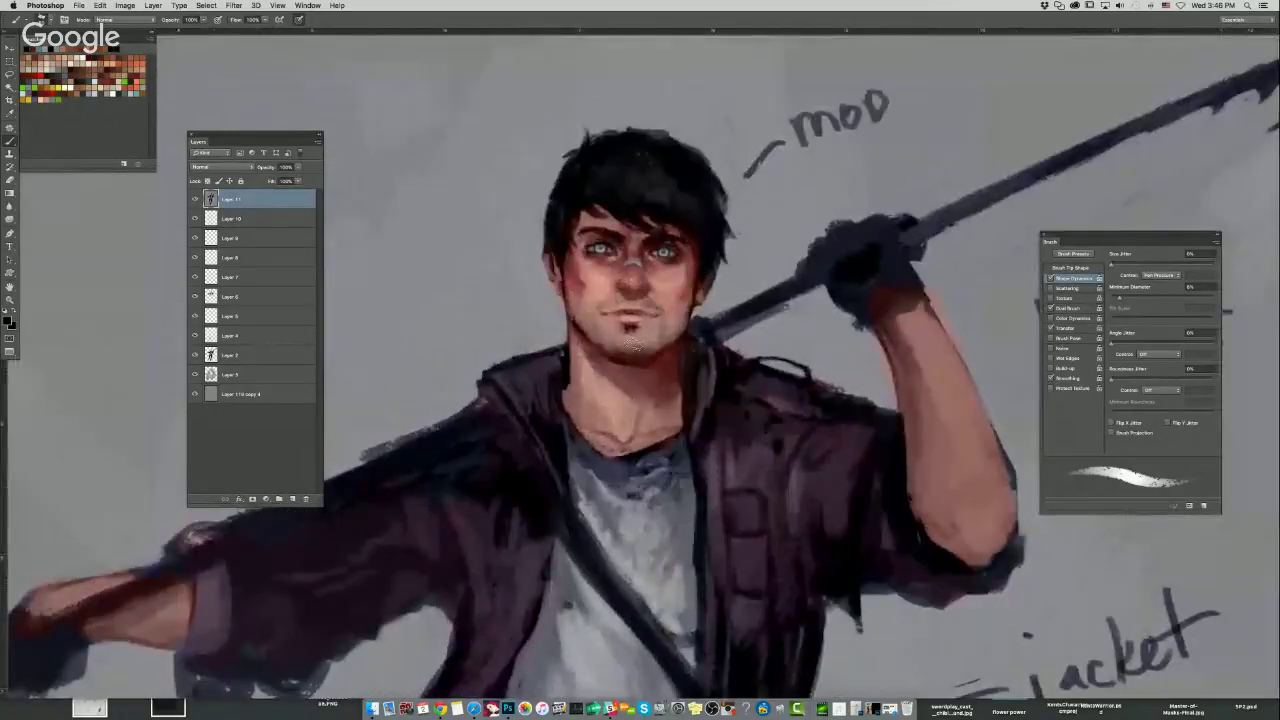
left_click_drag(768, 298, 740, 252)
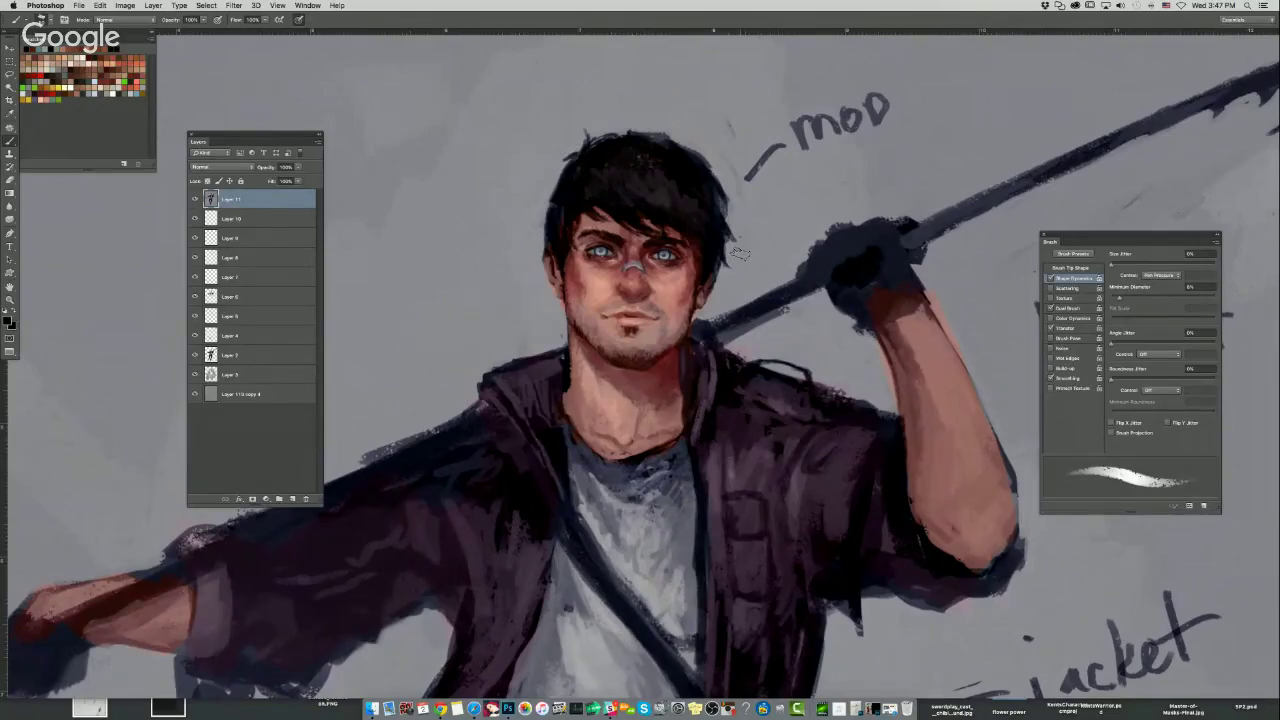
left_click_drag(461, 240, 427, 250)
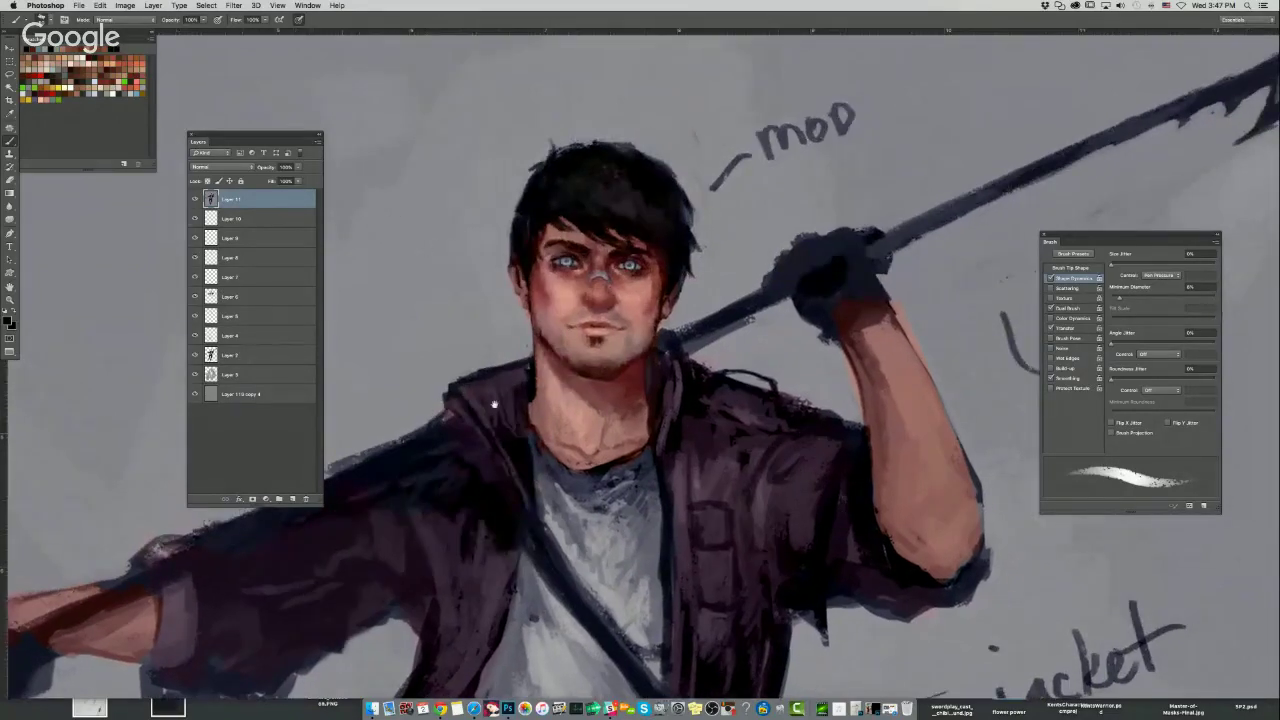
left_click_drag(494, 404, 471, 277)
scroll(465, 277, "down", 5)
scroll(459, 277, "up", 3)
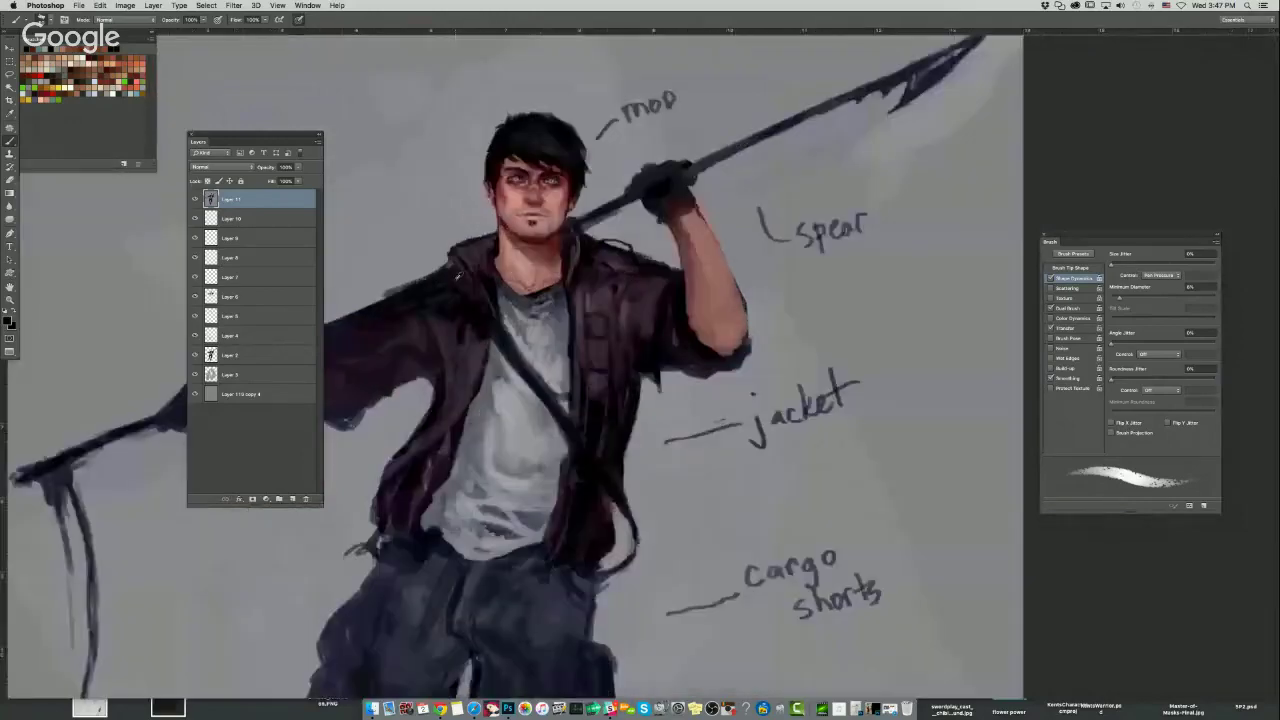
scroll(517, 326, "up", 4)
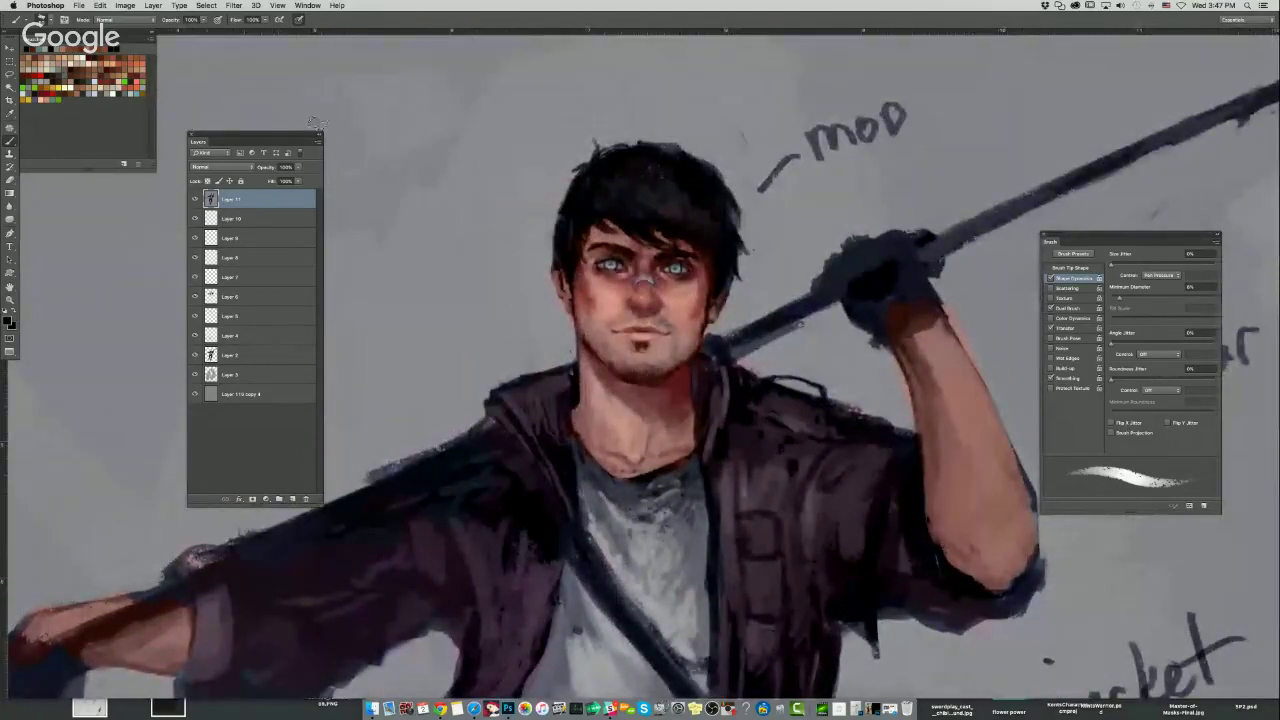
left_click(125, 5)
mouse_move(145, 33)
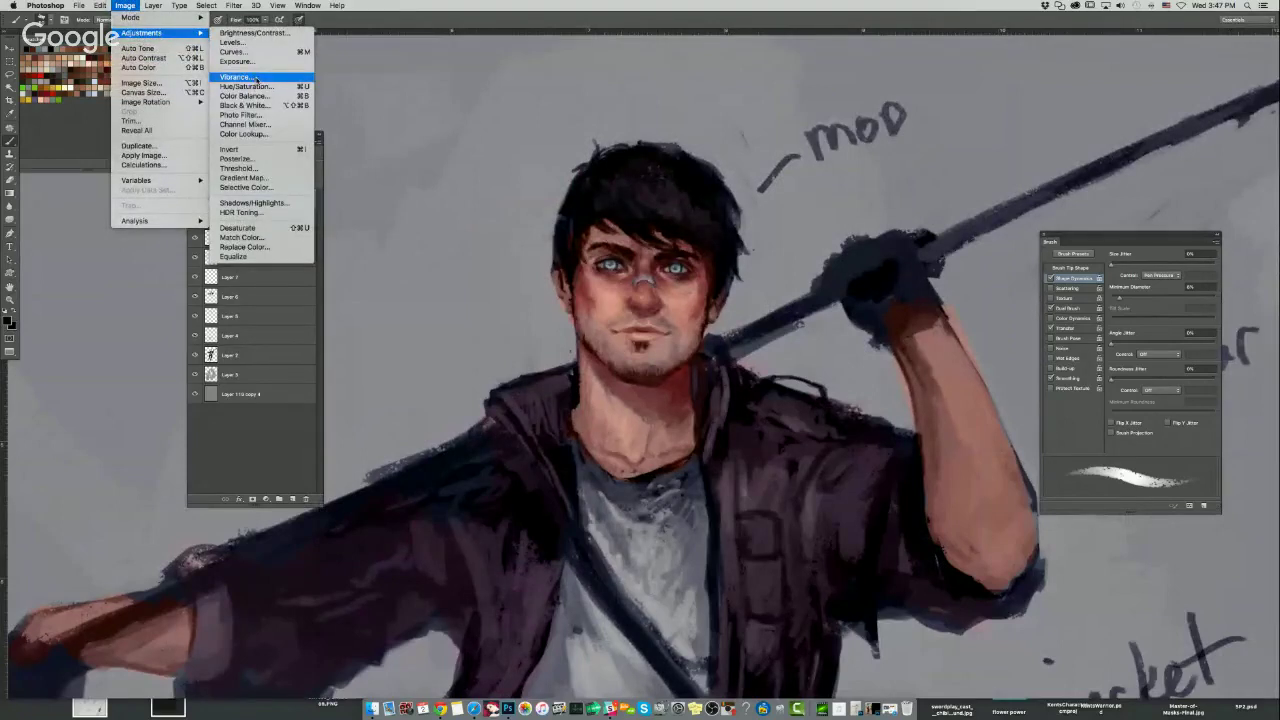
left_click(441, 186)
left_click_drag(543, 359, 554, 323)
scroll(515, 312, "down", 2)
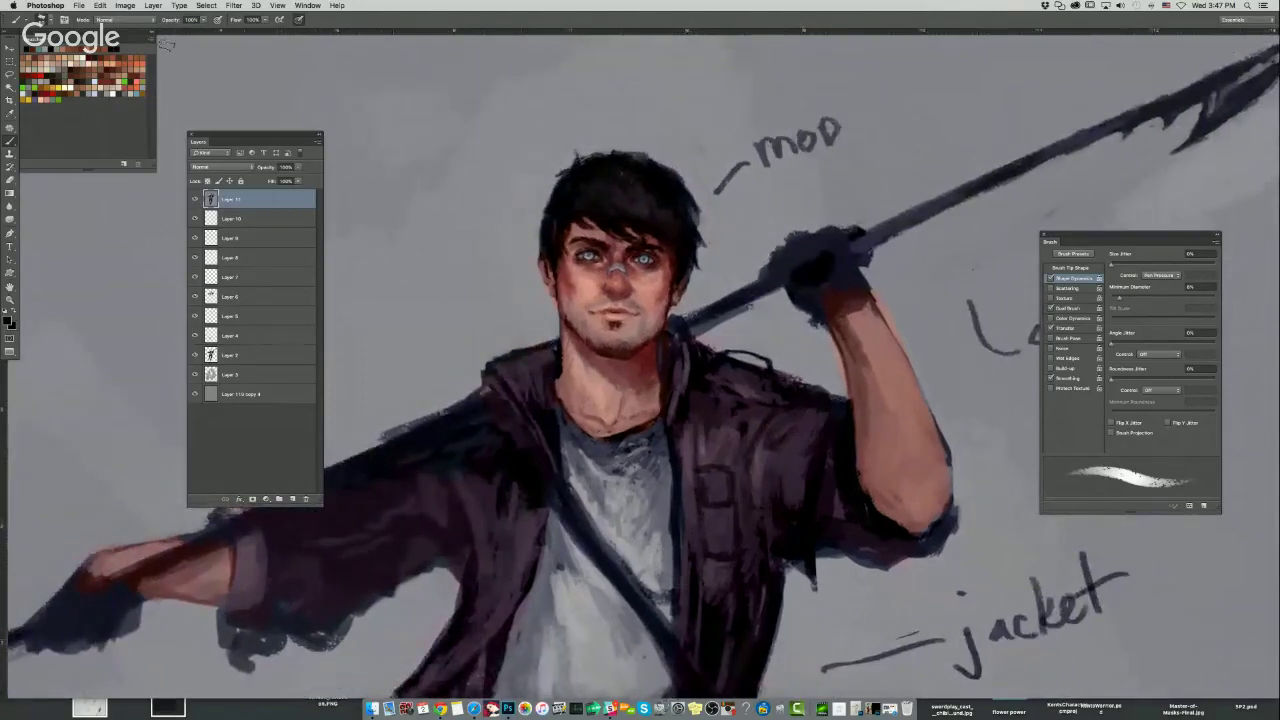
Start a Vibrance adjustment on the merged layer and preview it with vibrance at -100 and saturation at 0.
left_click(125, 5)
mouse_move(162, 33)
left_click(285, 75)
left_click_drag(789, 121, 834, 124)
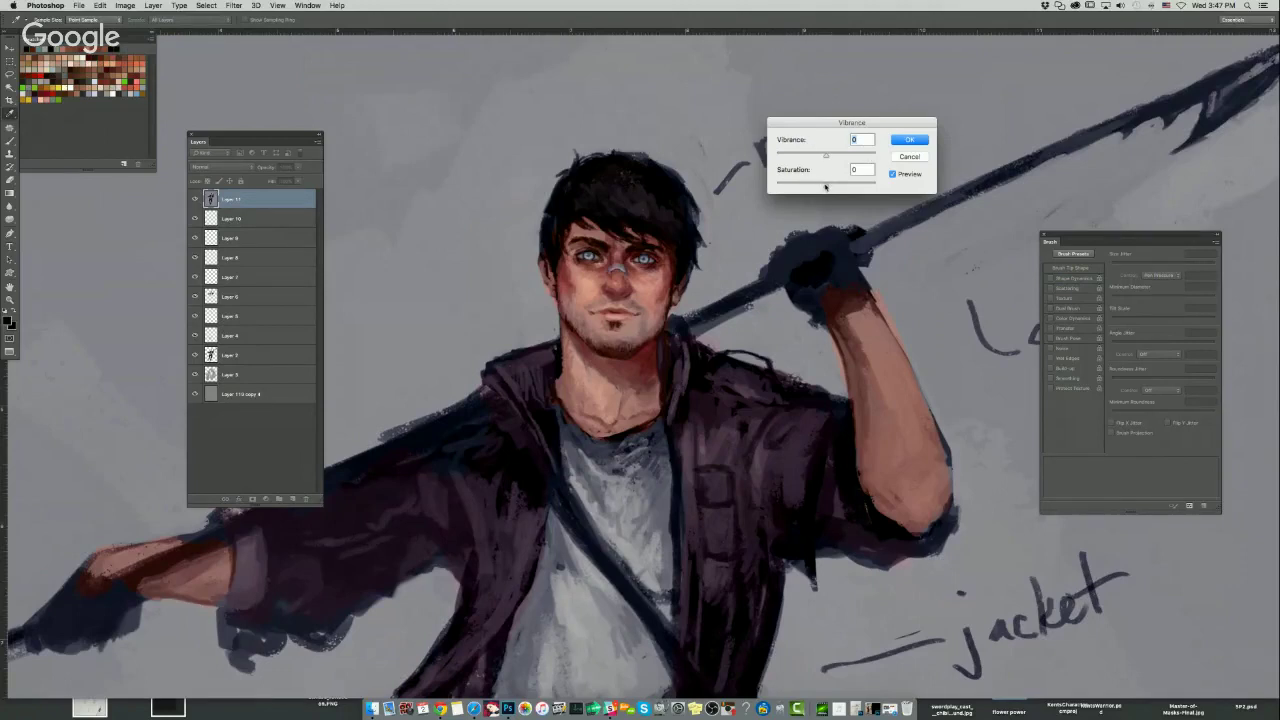
left_click_drag(826, 187, 779, 176)
type("0")
left_click_drag(826, 155, 762, 146)
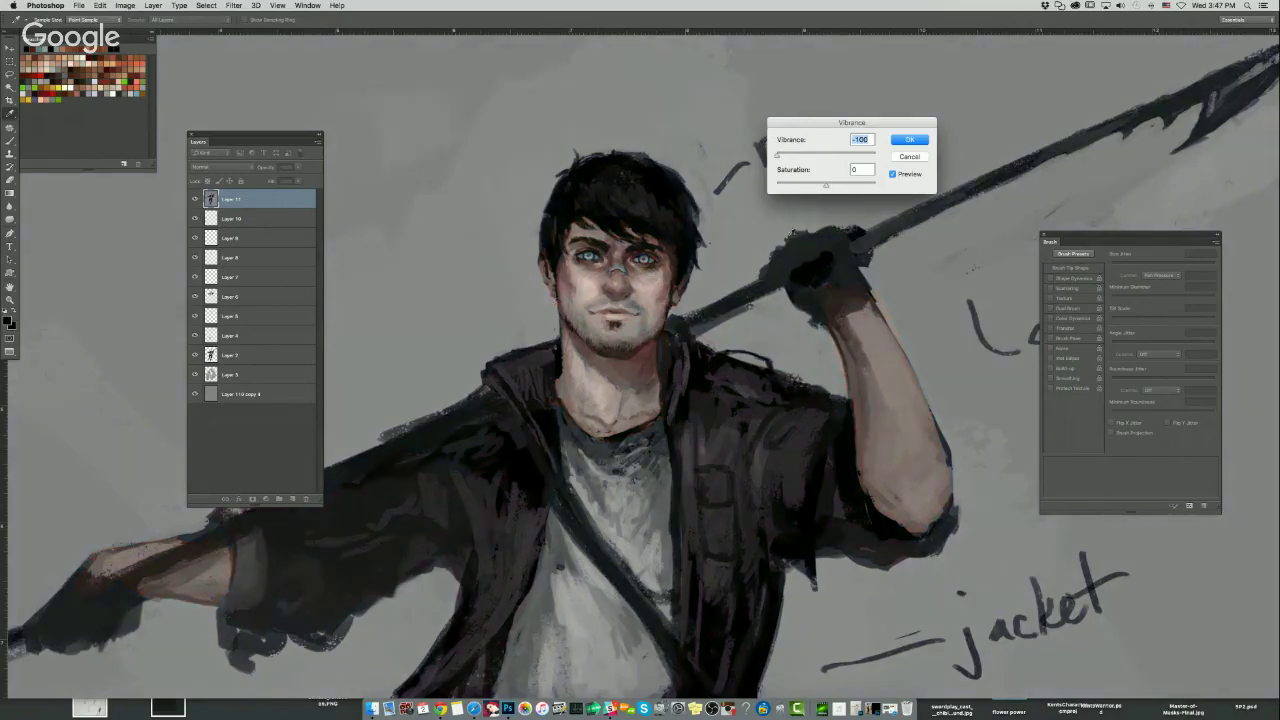
Preview saturation at +100, and then set vibrance to +100 with saturation at -1.
left_click(826, 155)
left_click_drag(826, 185, 896, 194)
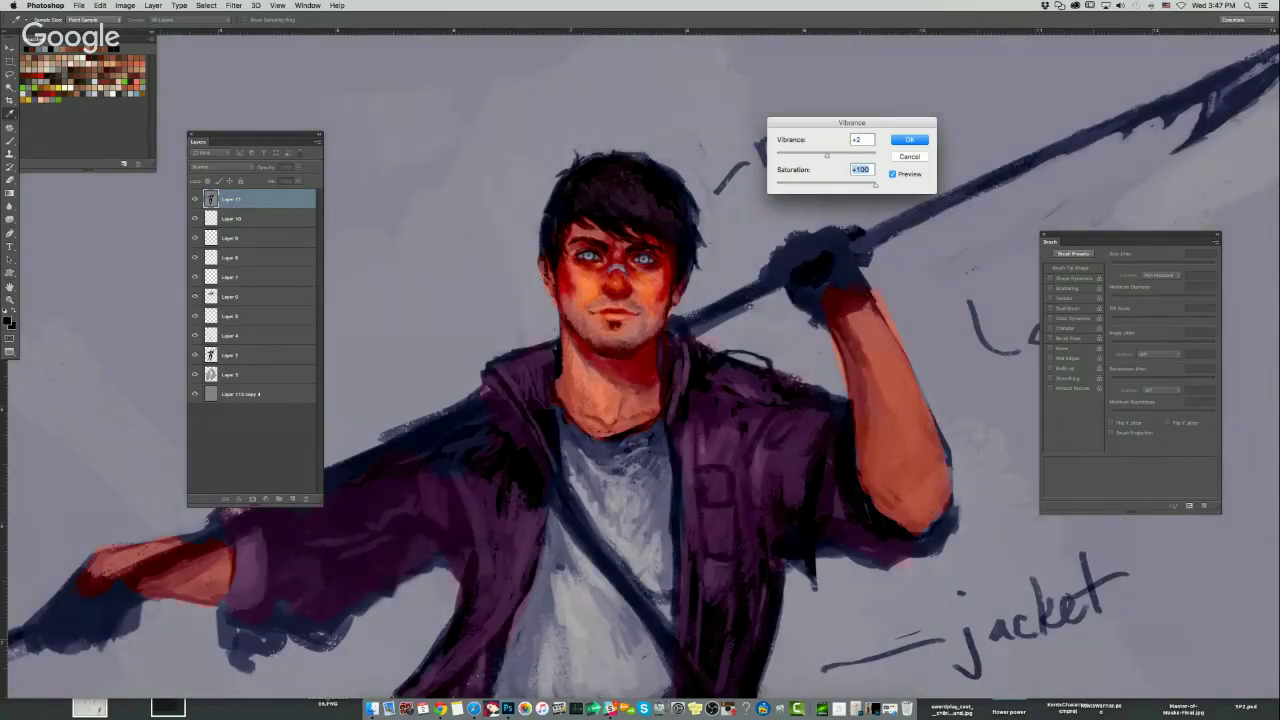
left_click(829, 186)
left_click_drag(826, 157, 889, 154)
left_click_drag(828, 186, 824, 186)
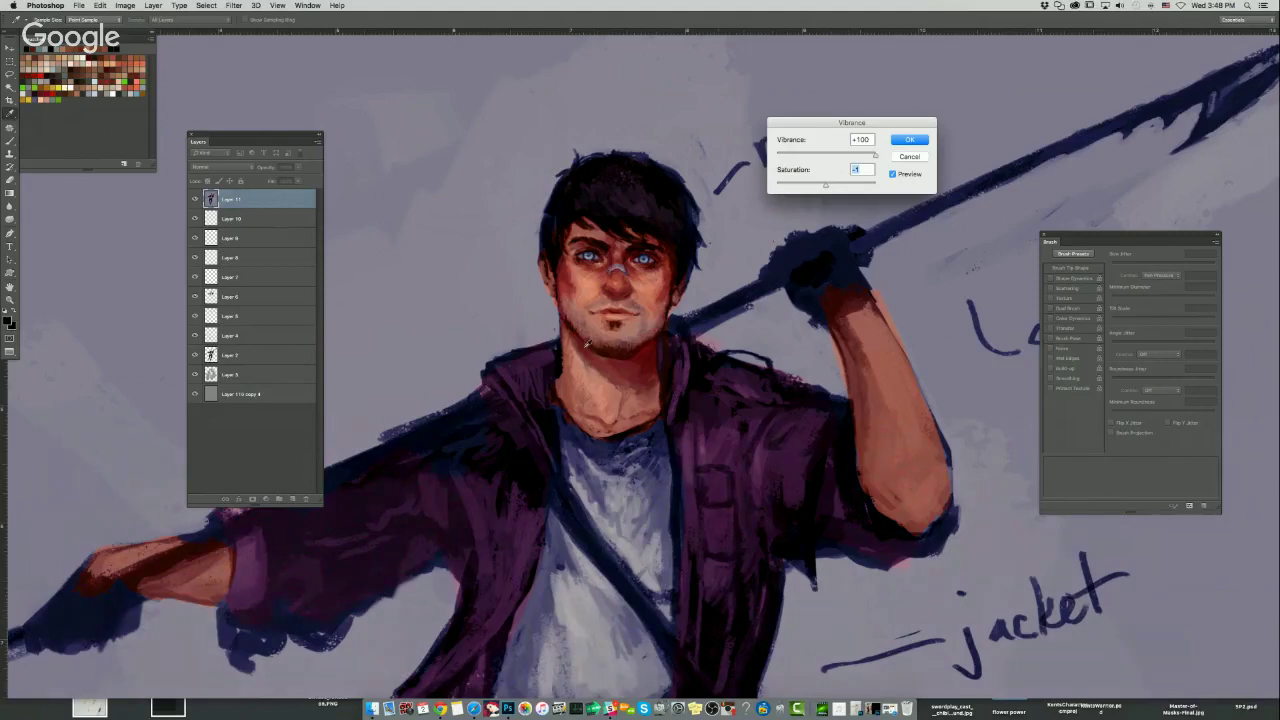
Check the effect on the whole figure, reduce vibrance to +32, and apply the adjustment.
scroll(672, 376, "down", 3)
scroll(681, 372, "down", 3)
scroll(688, 382, "up", 3)
left_click_drag(690, 385, 704, 276)
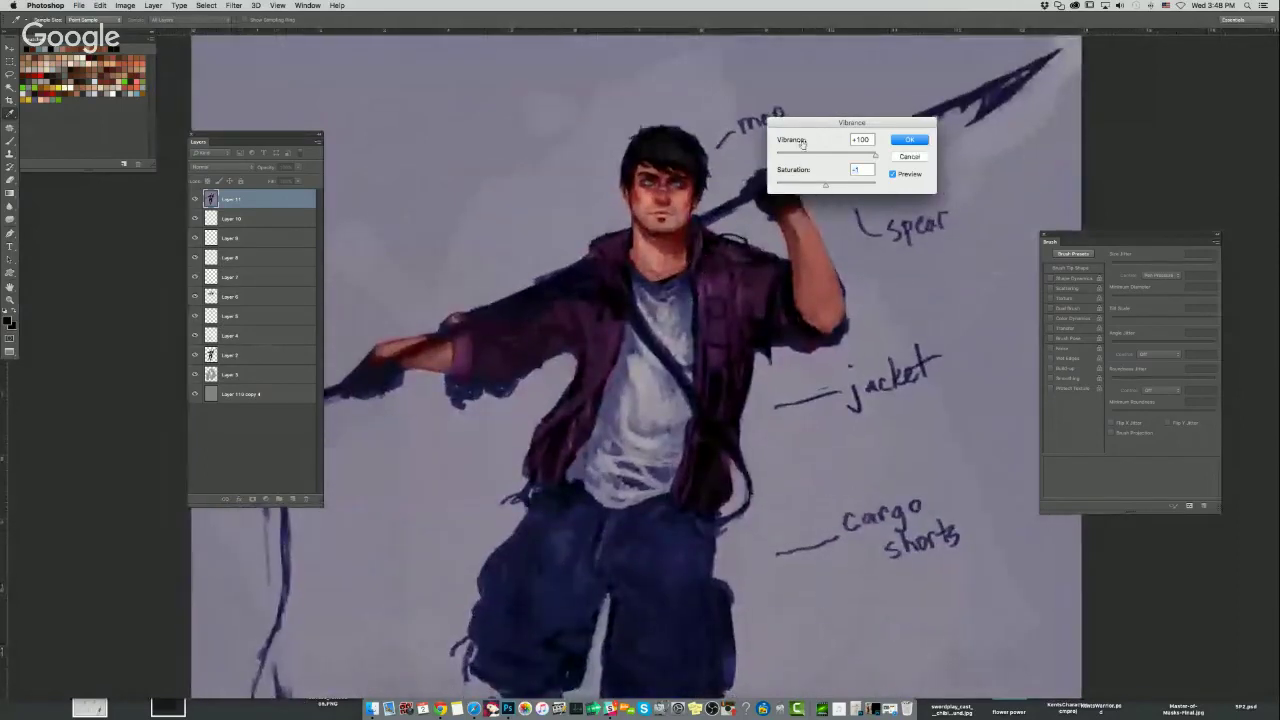
left_click_drag(833, 158, 841, 157)
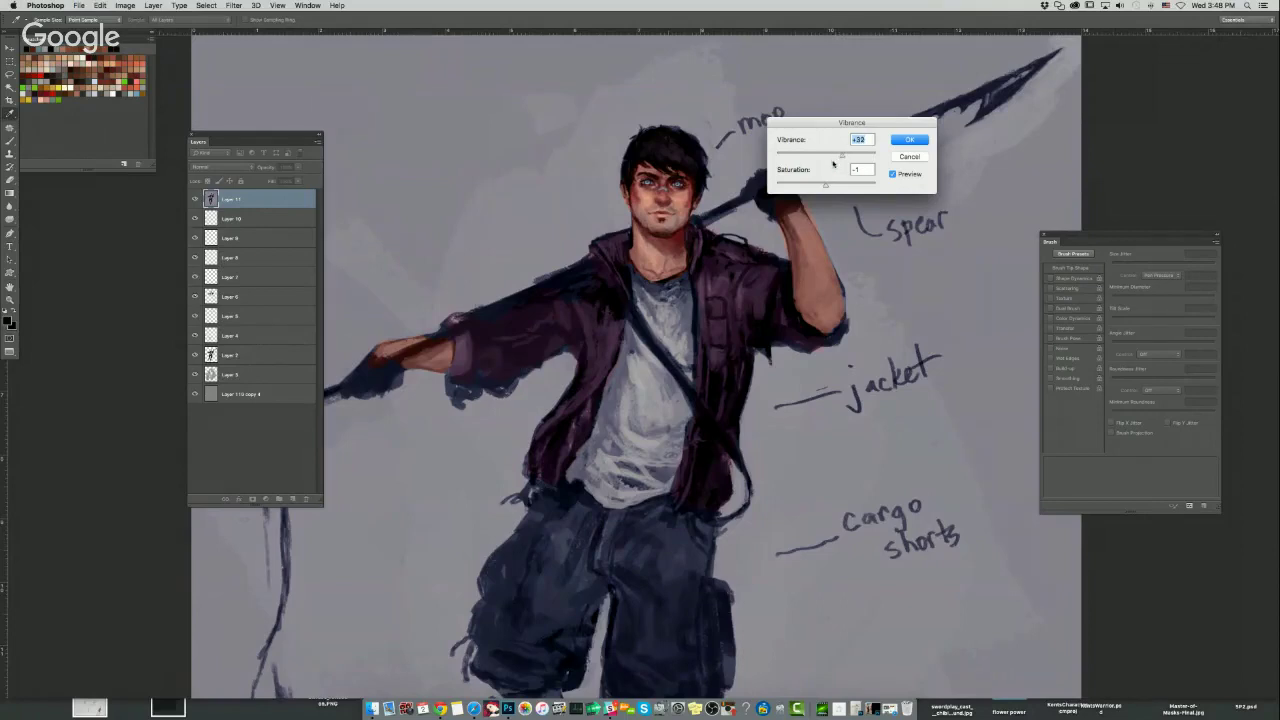
left_click(897, 141)
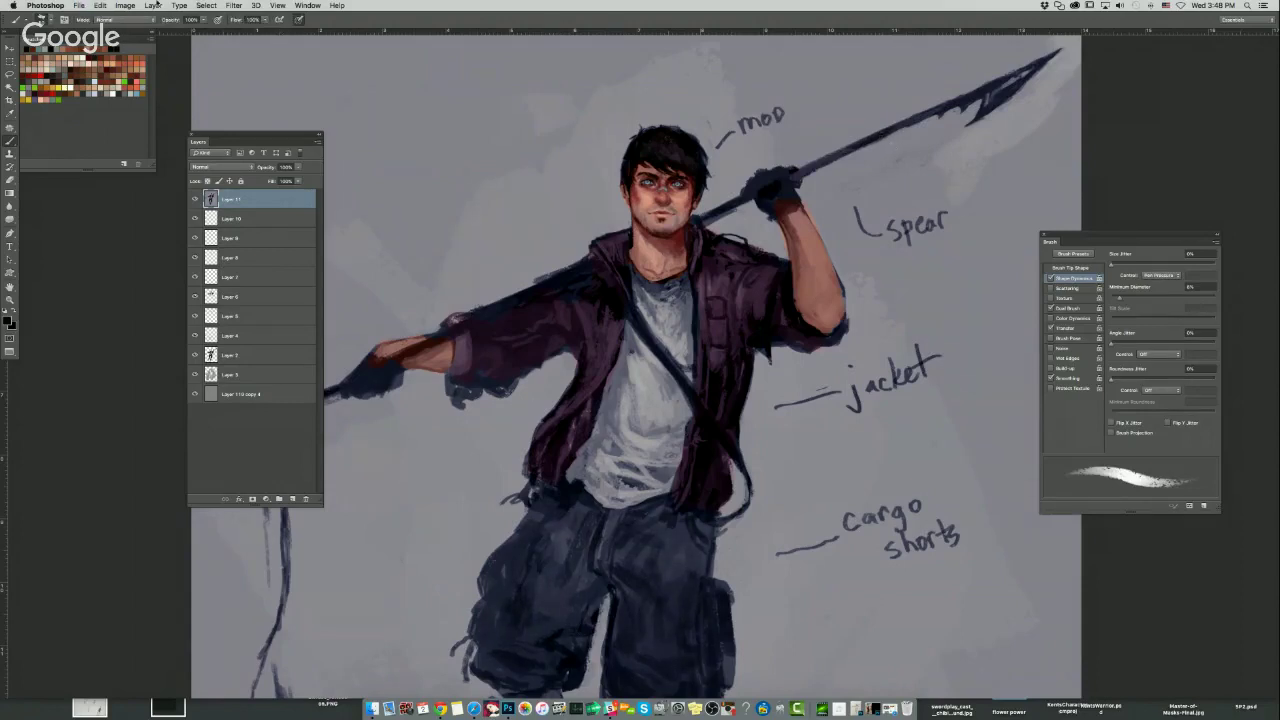
Try a Brightness/Contrast adjustment on the merged layer with contrast at -19, and undo it.
left_click(127, 5)
mouse_move(132, 31)
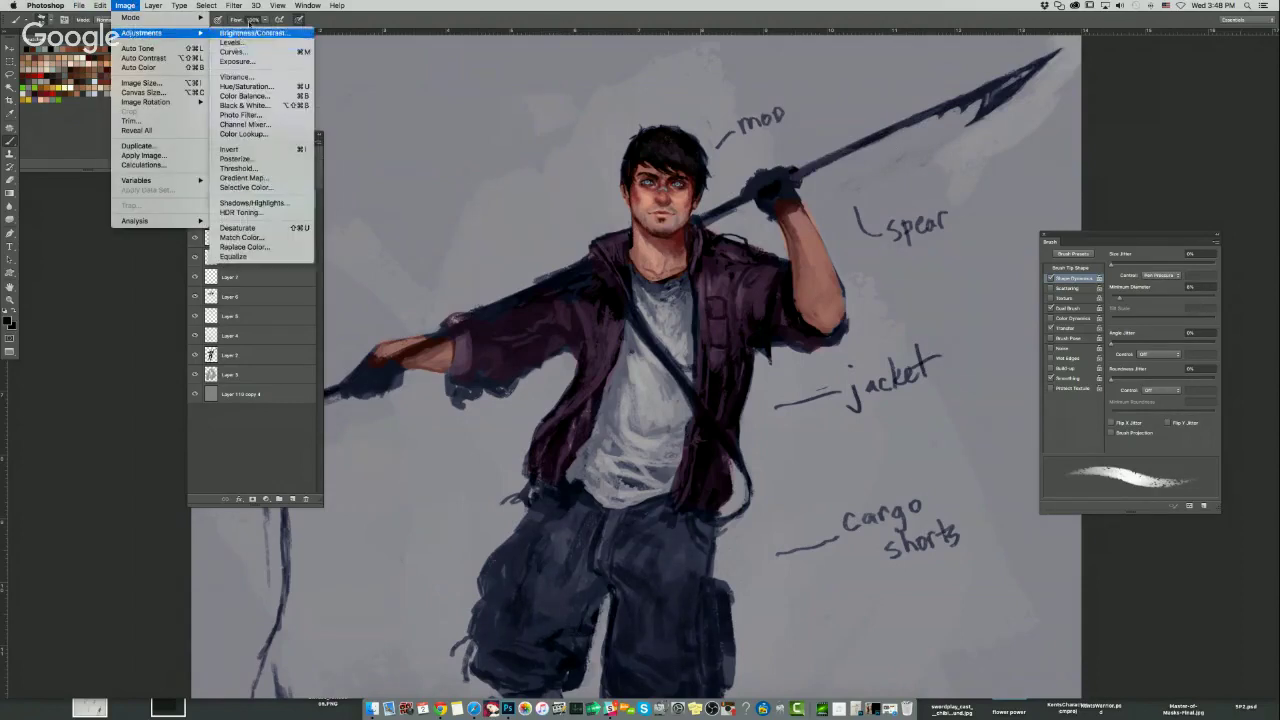
left_click(250, 36)
left_click_drag(748, 95, 848, 113)
left_click_drag(849, 166, 830, 170)
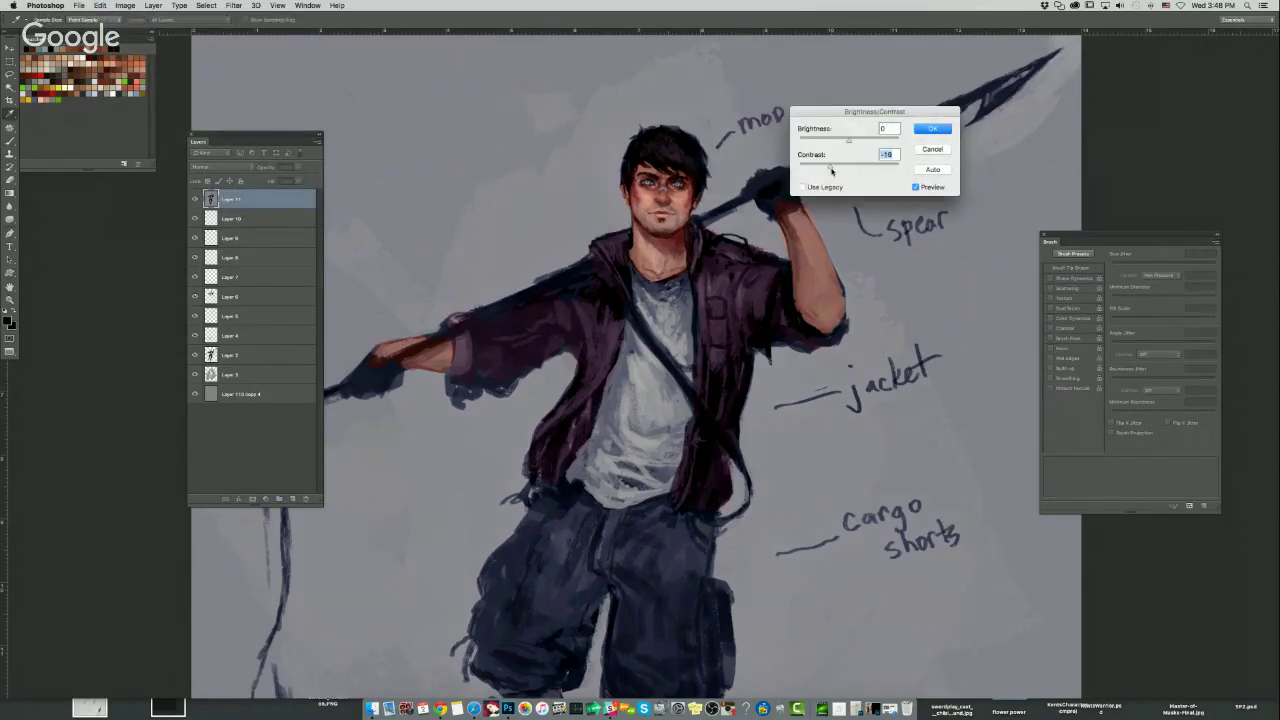
left_click(931, 131)
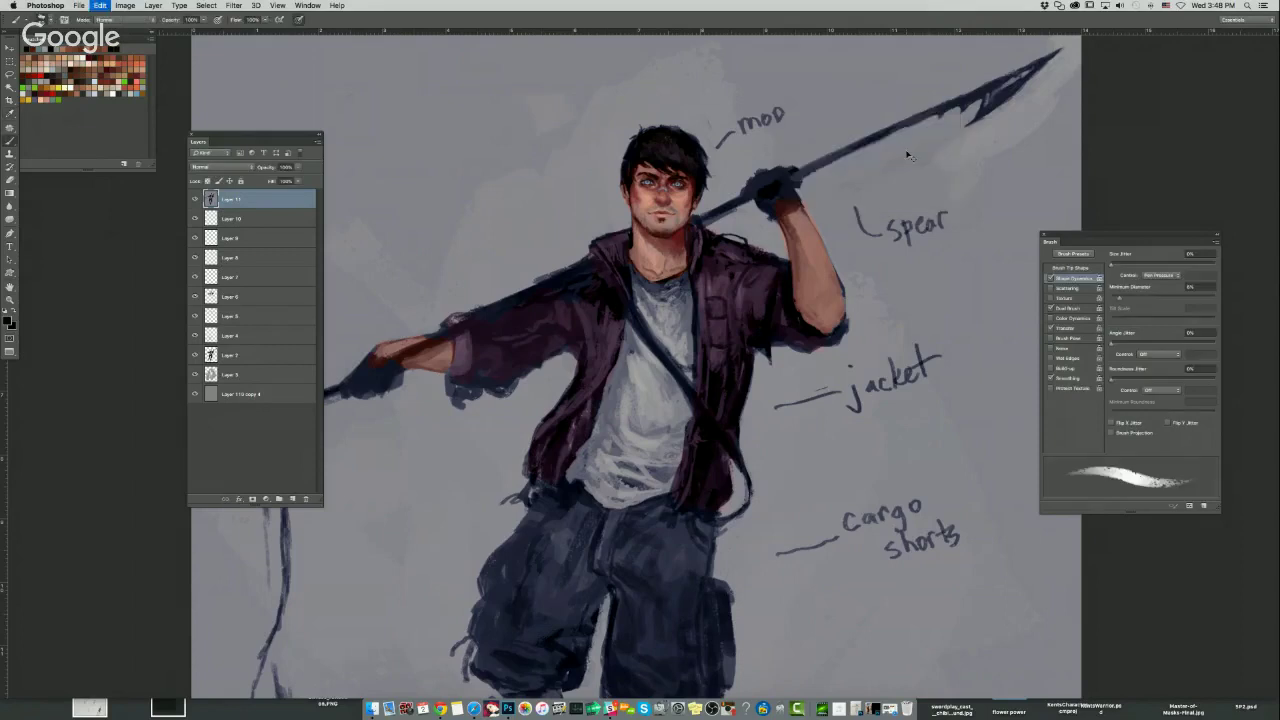
key("super+z")
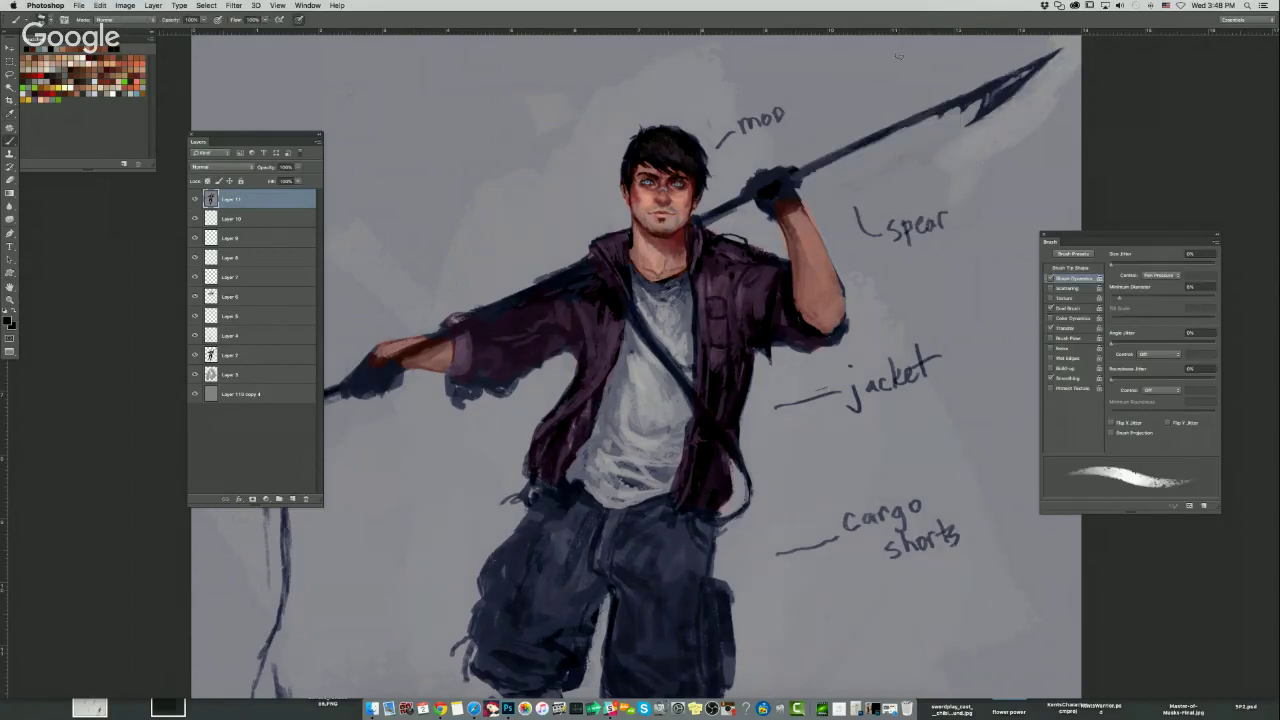